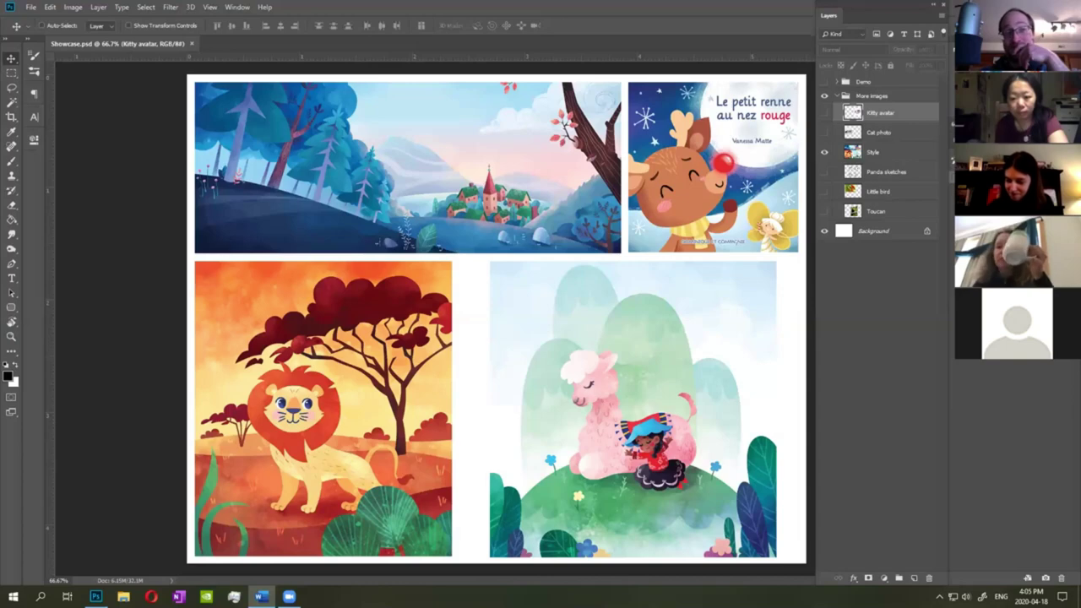
Hide the Style layer and show the Cat photo and Kitty avatar layers for comparison.
left_click(891, 153)
left_click(891, 153)
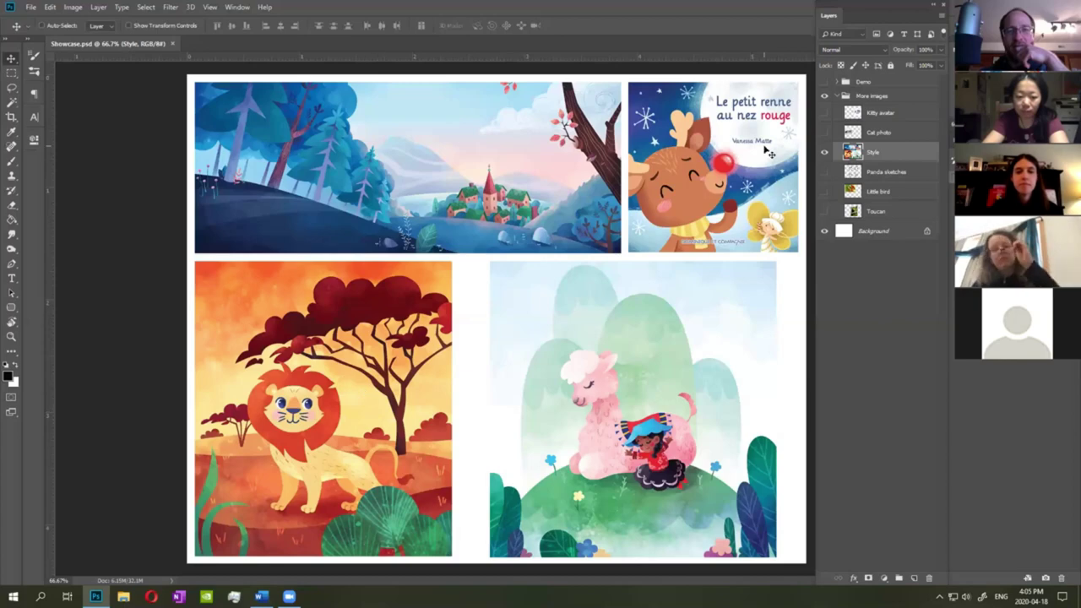
left_click(825, 154)
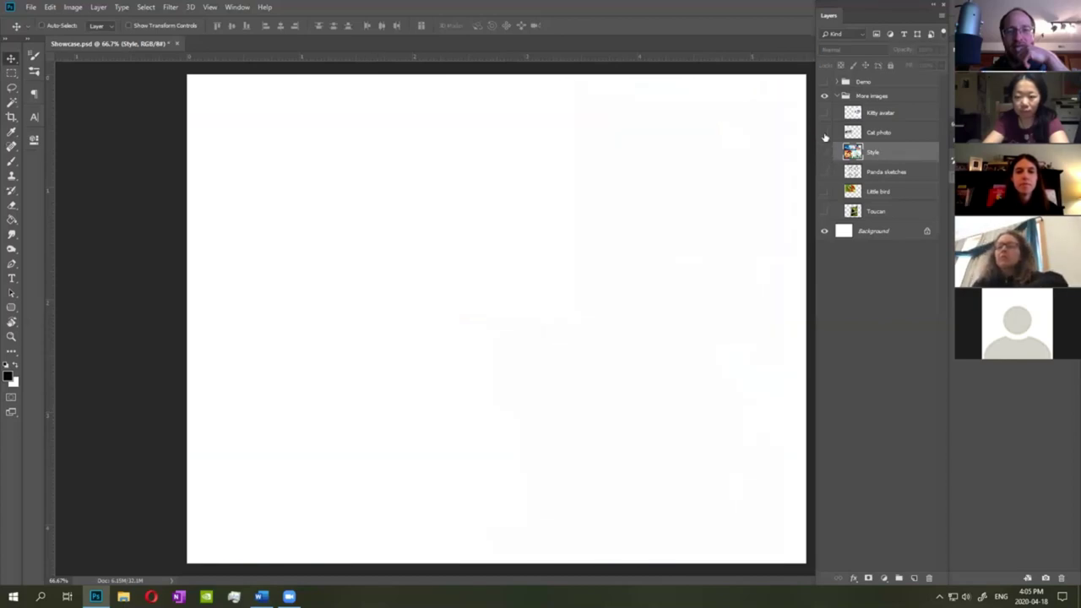
left_click(879, 136)
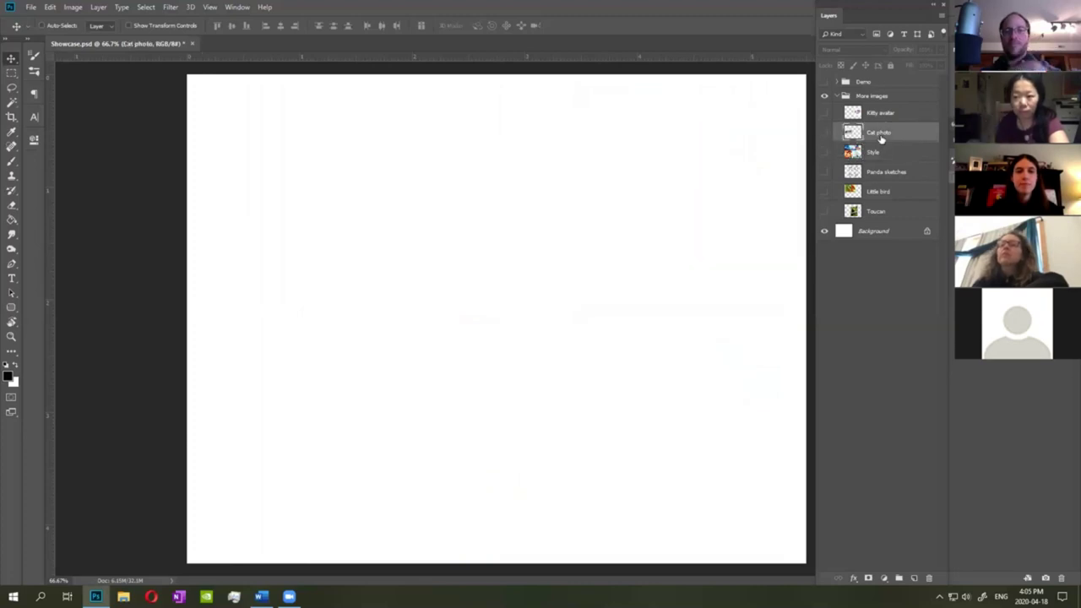
left_click(824, 133)
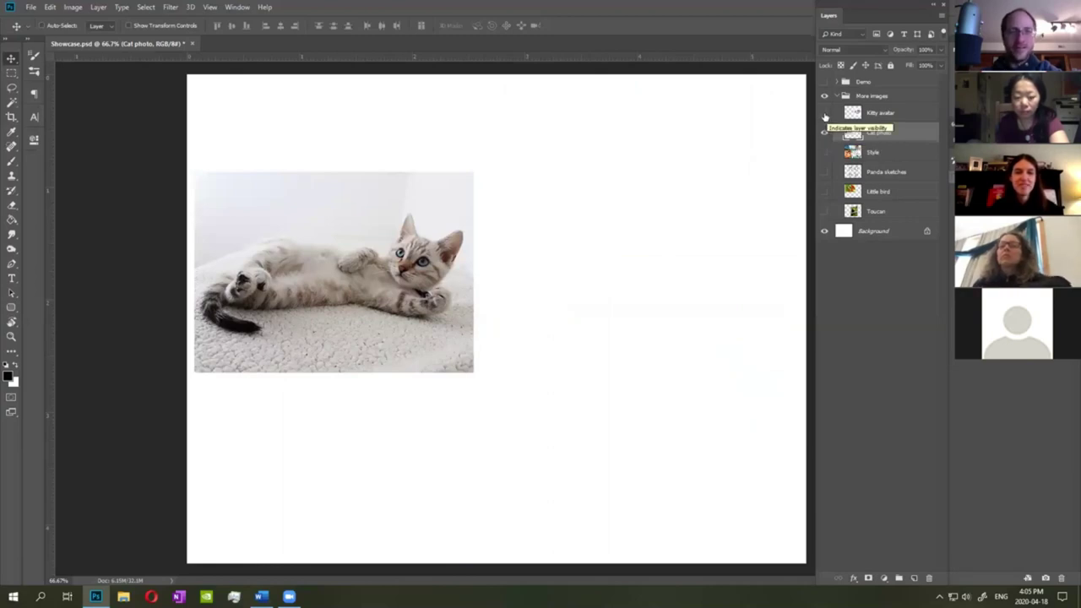
left_click(826, 114)
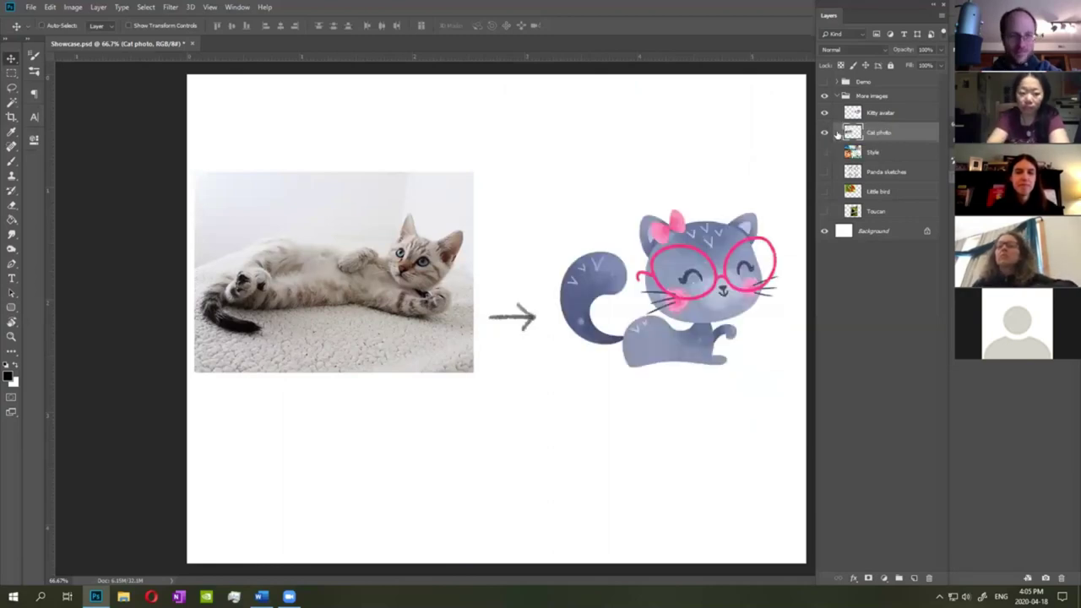
left_click(884, 115)
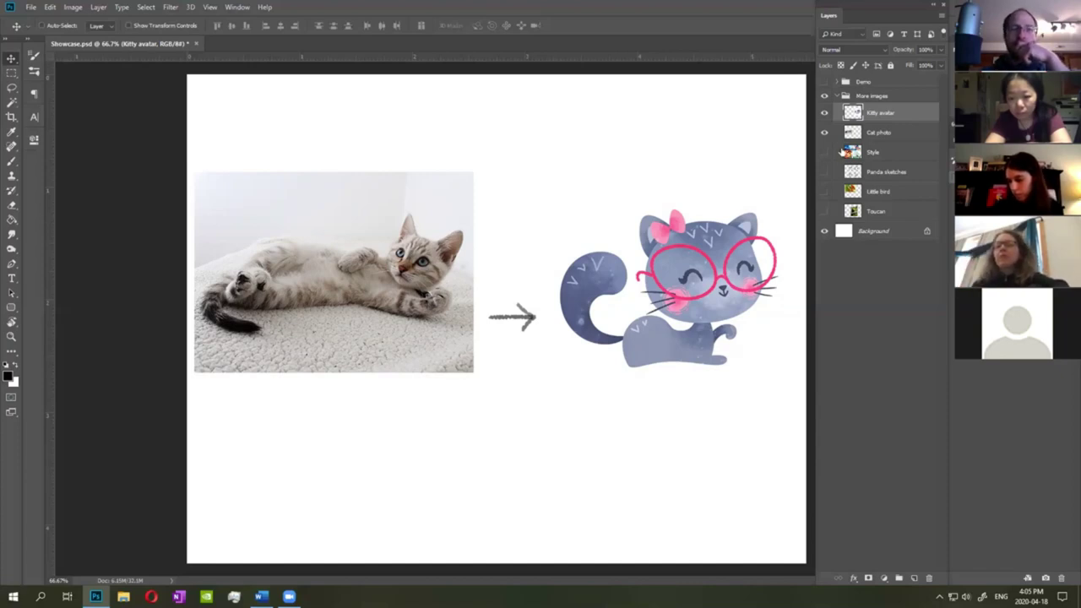
Hide both cat layers and collapse the More images group, and reveal the Demo group with its Demo bird layer selected.
left_click_drag(825, 132, 824, 114)
left_click(837, 95)
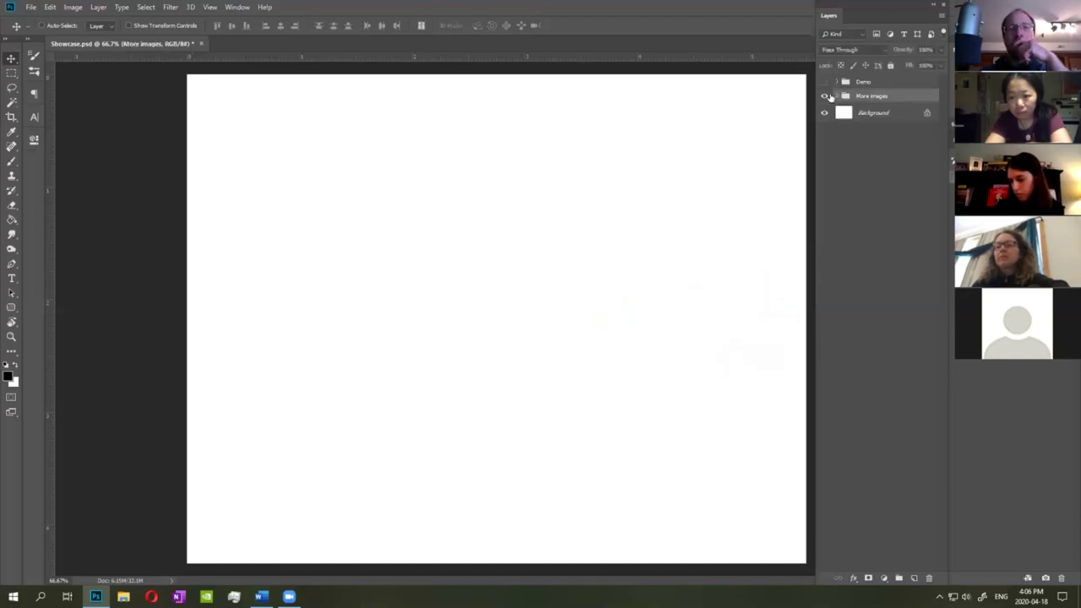
left_click(824, 81)
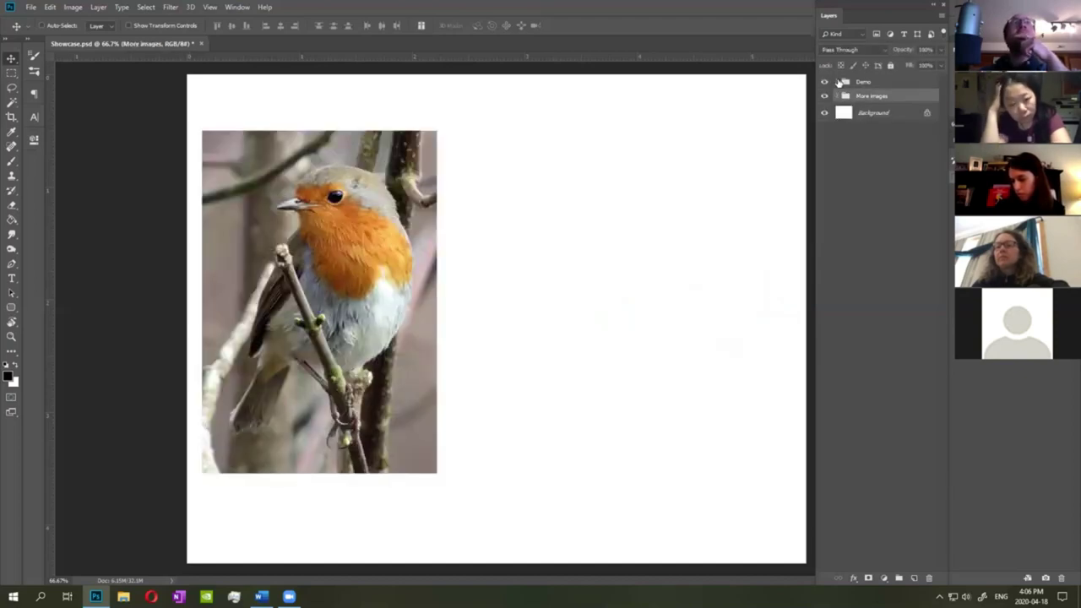
left_click(839, 82)
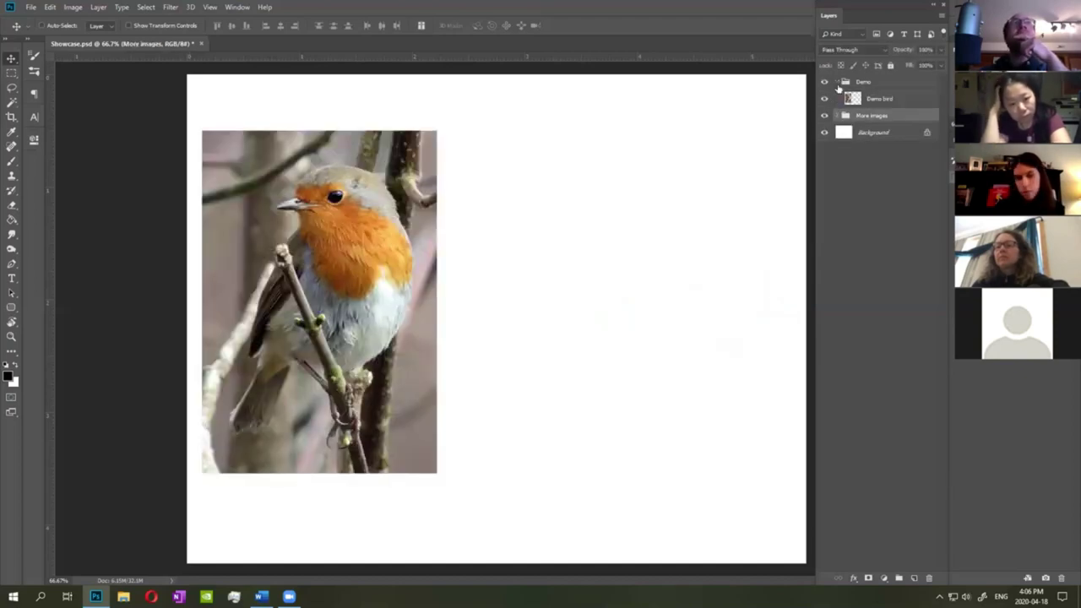
left_click(893, 102)
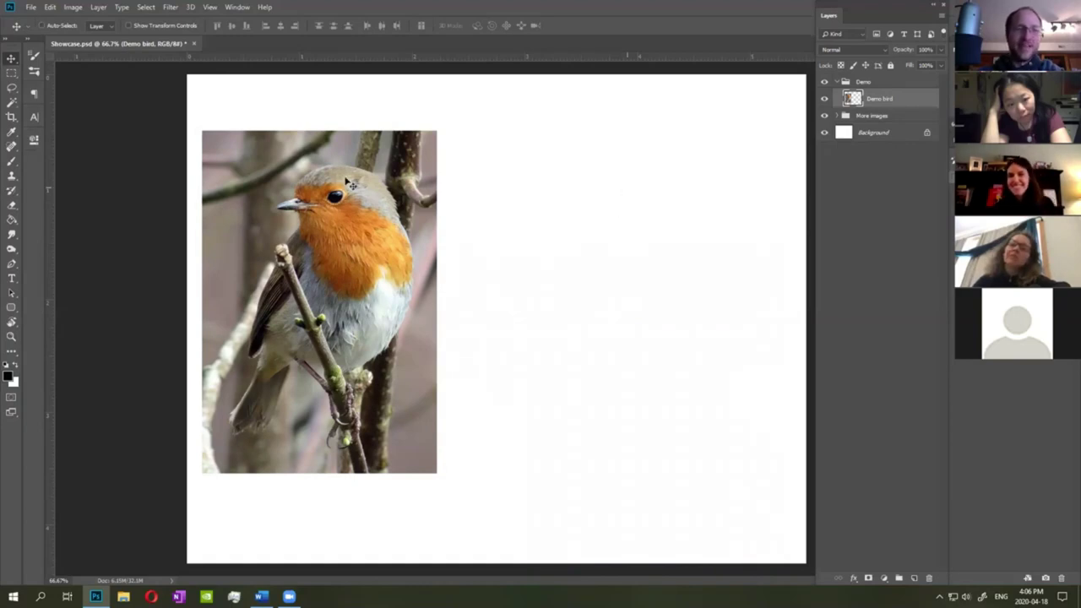
Lower the Demo bird layer's opacity to 49% and activate the Brush tool.
left_click(11, 162)
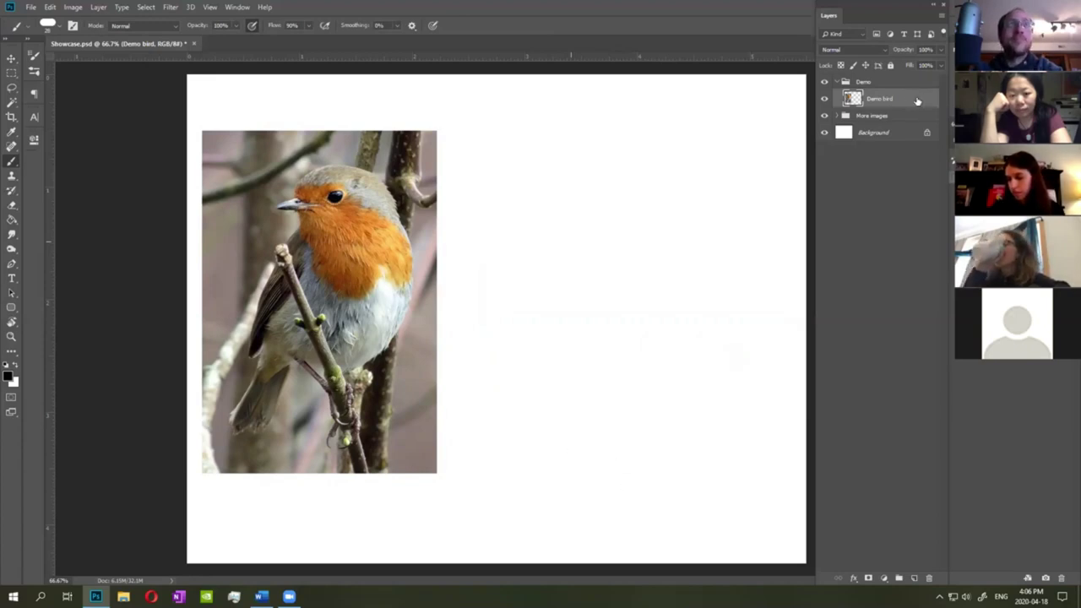
left_click(938, 51)
left_click_drag(938, 53, 913, 61)
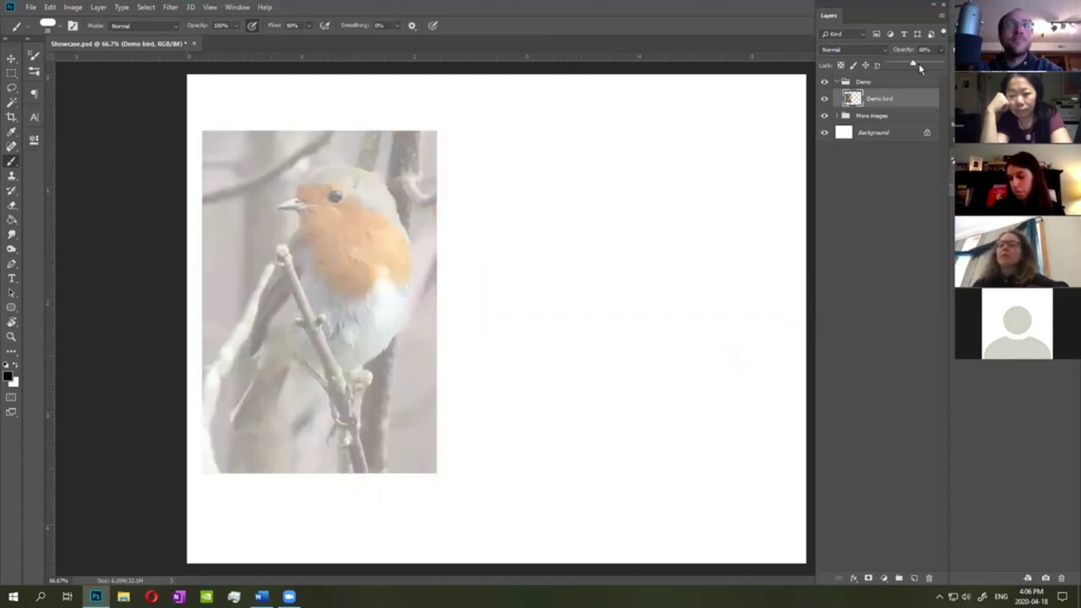
left_click_drag(919, 68, 914, 66)
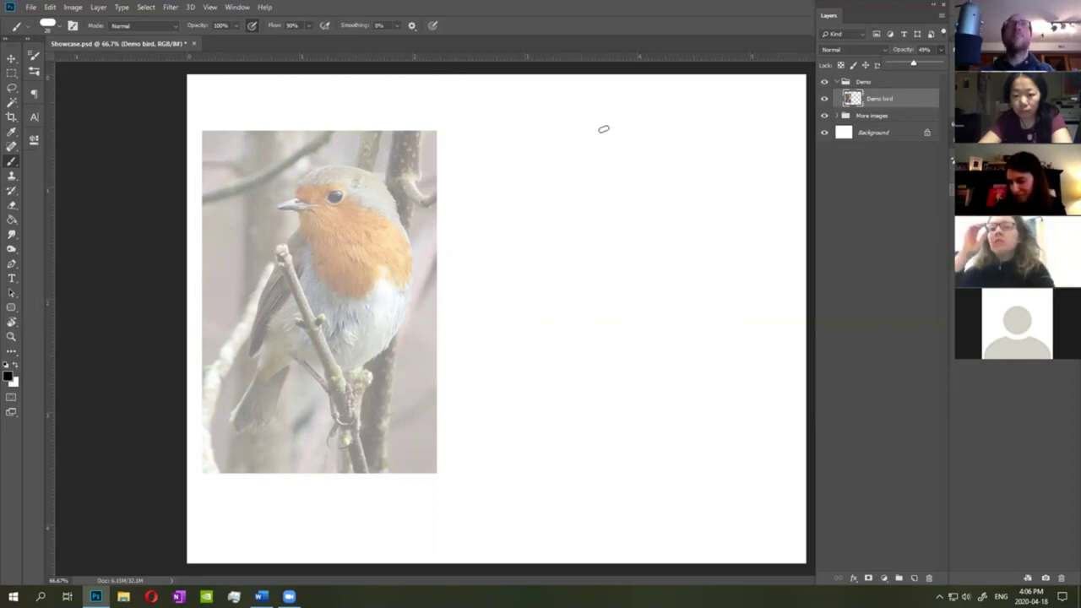
Handwrite the words "younger", "happier" and "round" as a list in the blank area beside the bird photo.
mouse_move(579, 97)
left_mouse_down()
mouse_move(581, 122)
mouse_move(603, 98)
left_mouse_up()
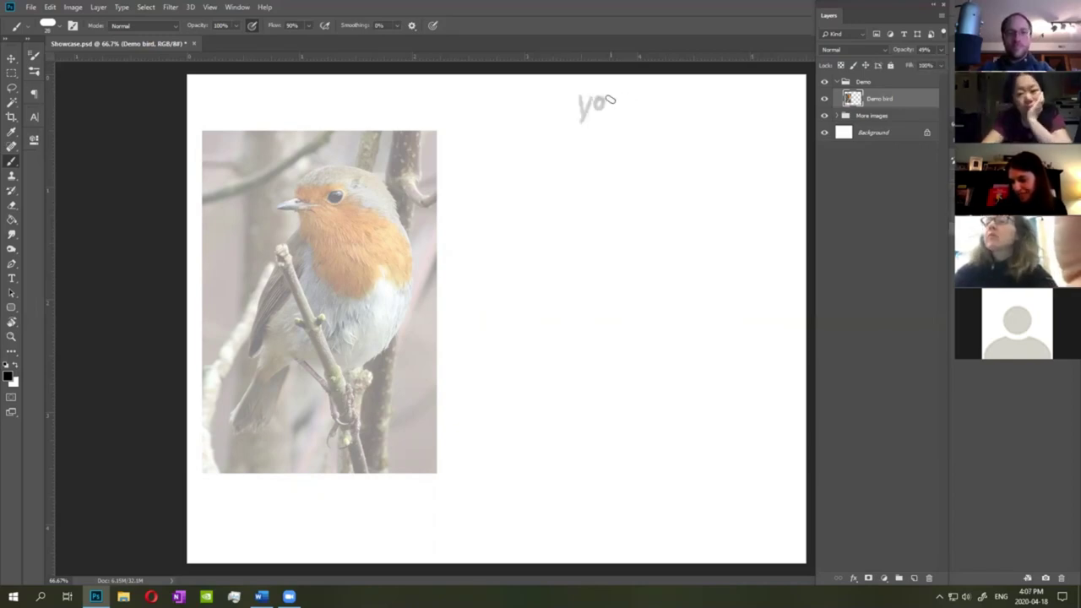
left_click_drag(650, 99, 644, 124)
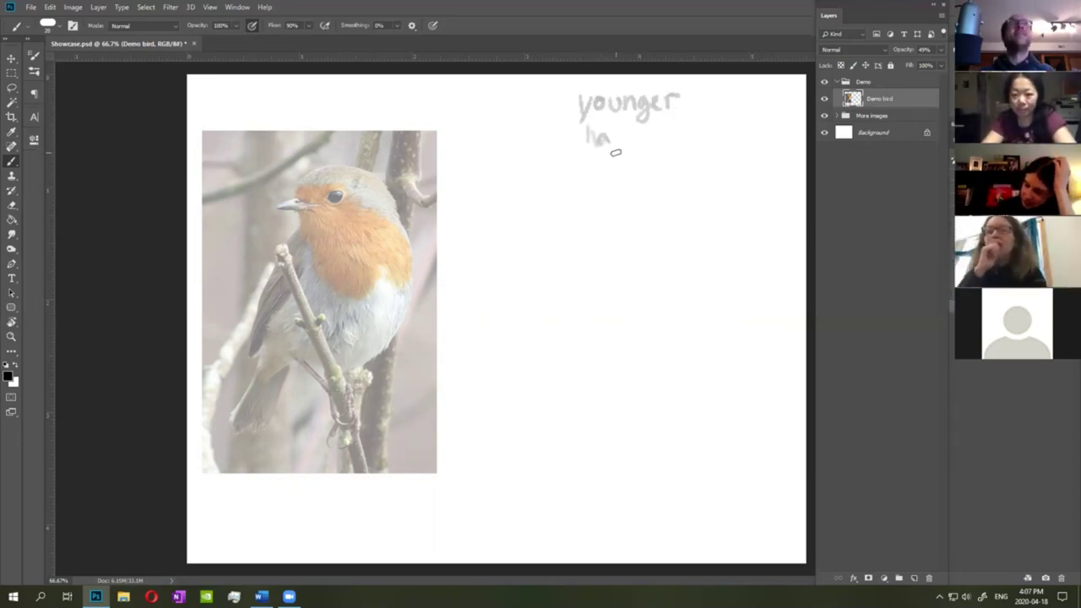
mouse_move(641, 132)
left_mouse_down()
mouse_move(643, 144)
mouse_move(661, 145)
left_mouse_up()
left_click_drag(665, 145, 672, 129)
left_click_drag(594, 163, 600, 165)
left_click_drag(613, 165, 612, 166)
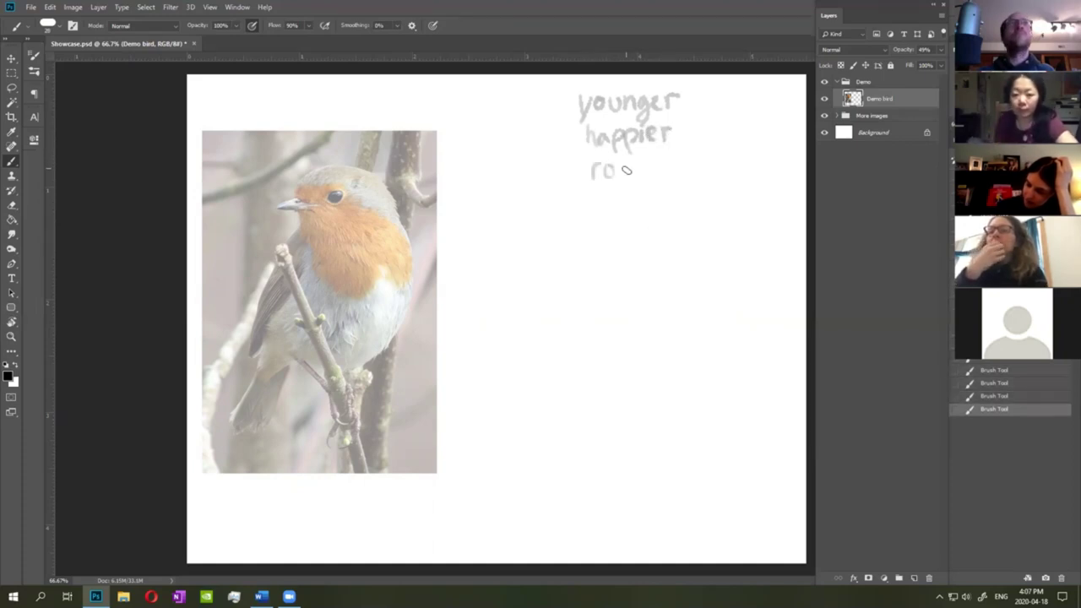
left_click_drag(649, 174, 658, 174)
left_click_drag(666, 162, 667, 149)
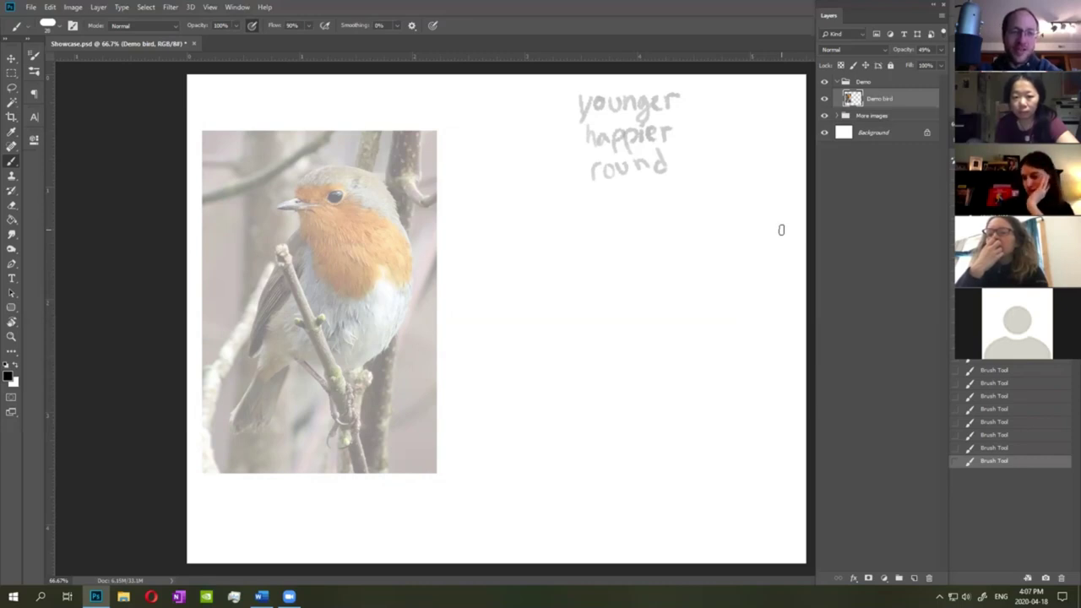
Lasso the handwritten words, move them with Free Transform to the canvas's upper-right corner, and deselect.
key("l")
mouse_move(729, 147)
left_mouse_down()
mouse_move(563, 82)
mouse_move(633, 222)
mouse_move(667, 174)
left_mouse_up()
right_click(666, 175)
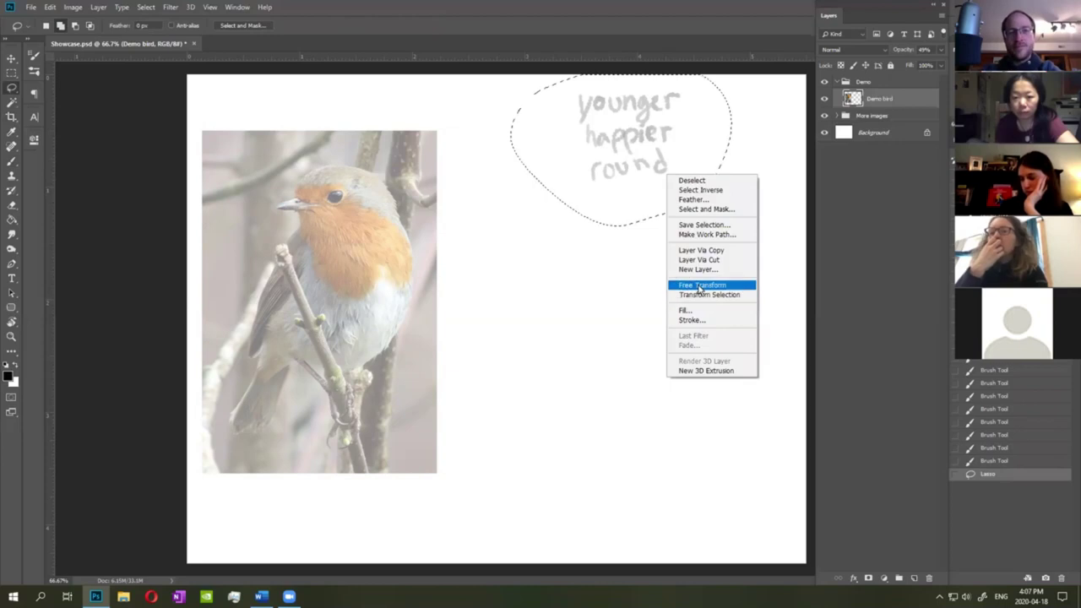
left_click(695, 295)
left_click_drag(675, 144, 788, 142)
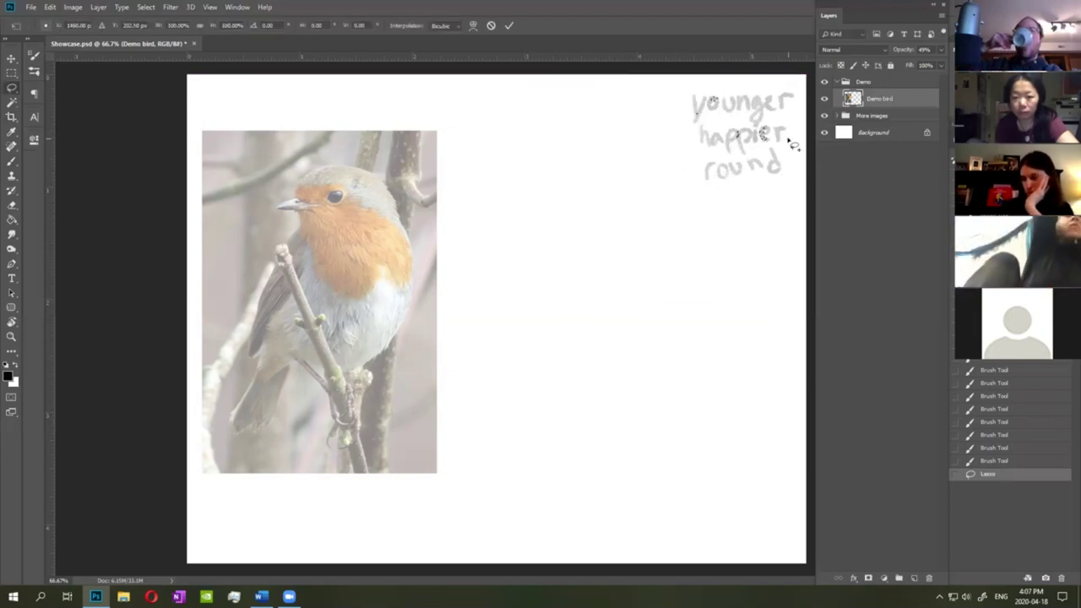
key("Return")
key("ctrl+d")
Add a new layer above Demo bird and enlarge the brush for rough sketching.
left_click(915, 579)
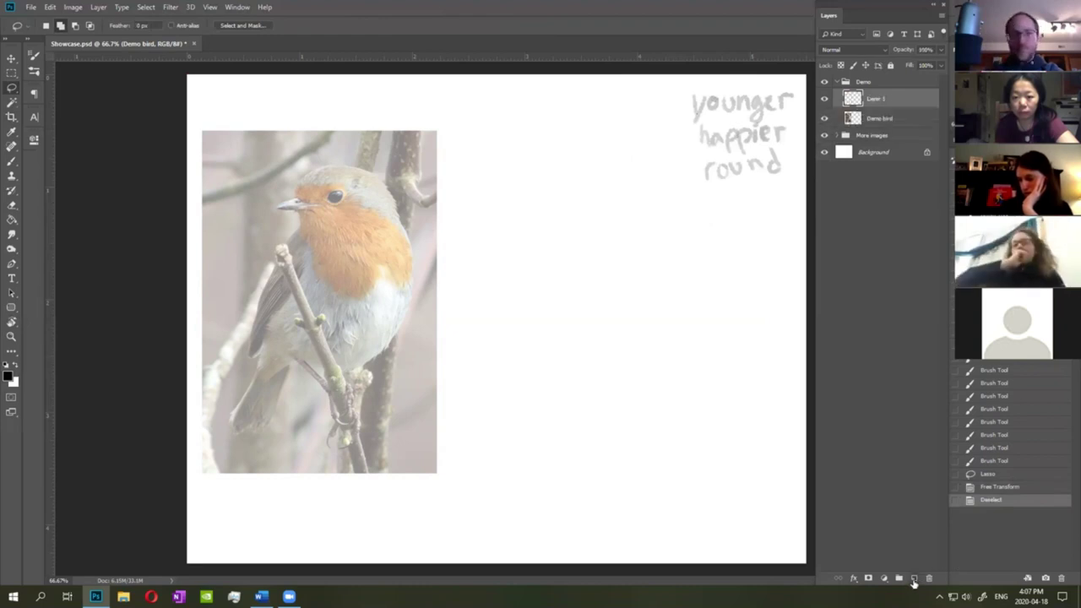
left_click(11, 163)
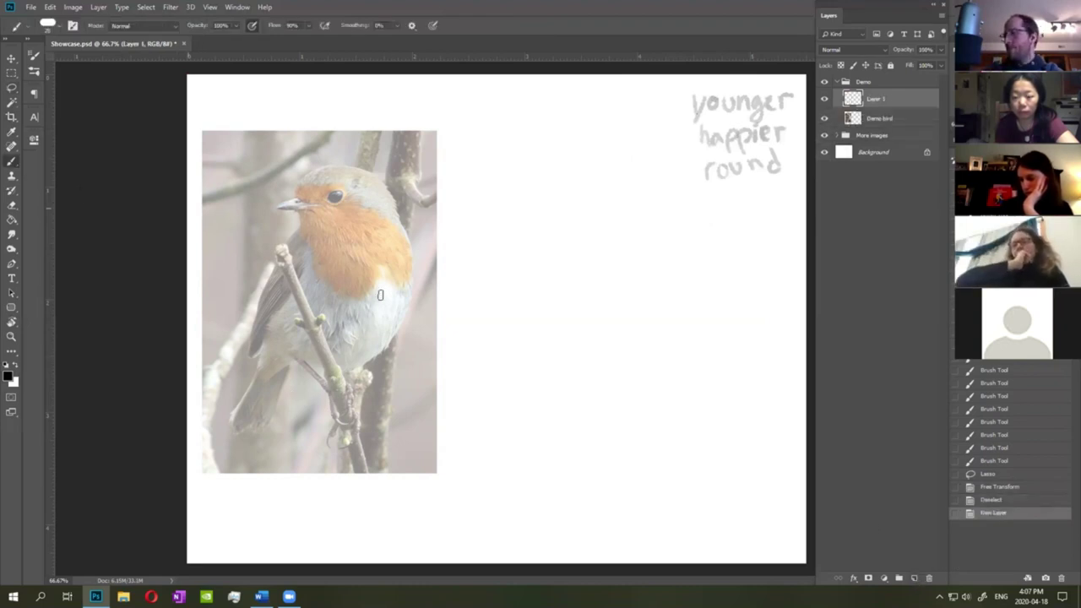
right_click(503, 307)
left_click(583, 249)
left_click(706, 30)
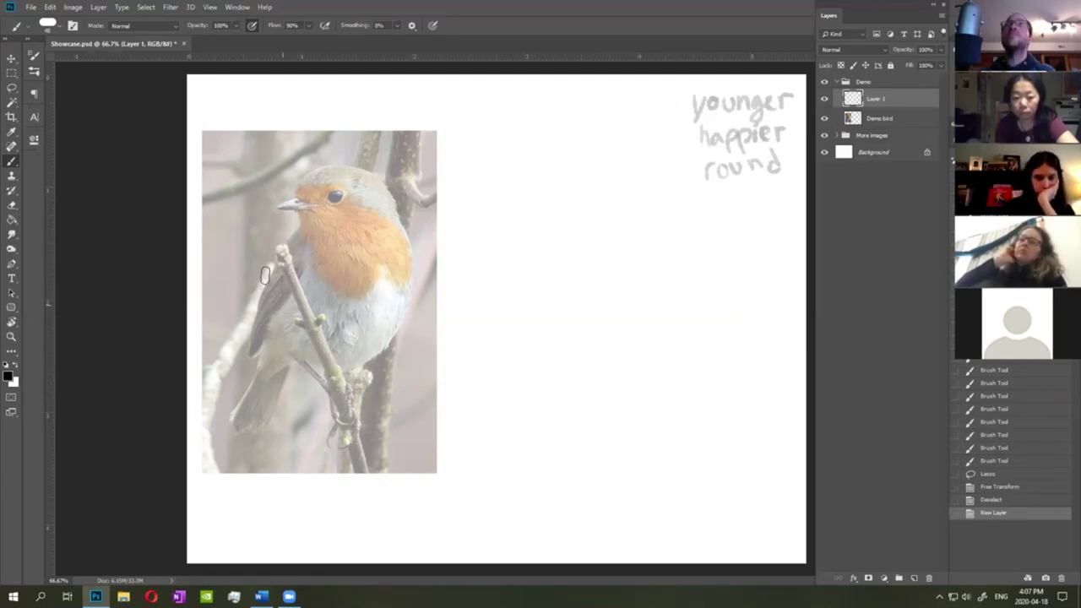
Trace the bird over the photo in simple shapes: an oval body, four-sided tail, rounded head, beak and eye.
left_click_drag(269, 363, 269, 275)
mouse_move(264, 336)
left_mouse_down()
mouse_move(300, 229)
mouse_move(360, 208)
mouse_move(319, 225)
mouse_move(397, 221)
mouse_move(415, 273)
mouse_move(408, 242)
mouse_move(396, 323)
mouse_move(337, 375)
mouse_move(267, 340)
mouse_move(318, 362)
mouse_move(267, 351)
mouse_move(361, 361)
left_mouse_up()
left_click_drag(361, 360, 404, 311)
left_click_drag(389, 335, 411, 272)
mouse_move(262, 363)
left_mouse_down()
mouse_move(221, 426)
mouse_move(267, 434)
left_mouse_up()
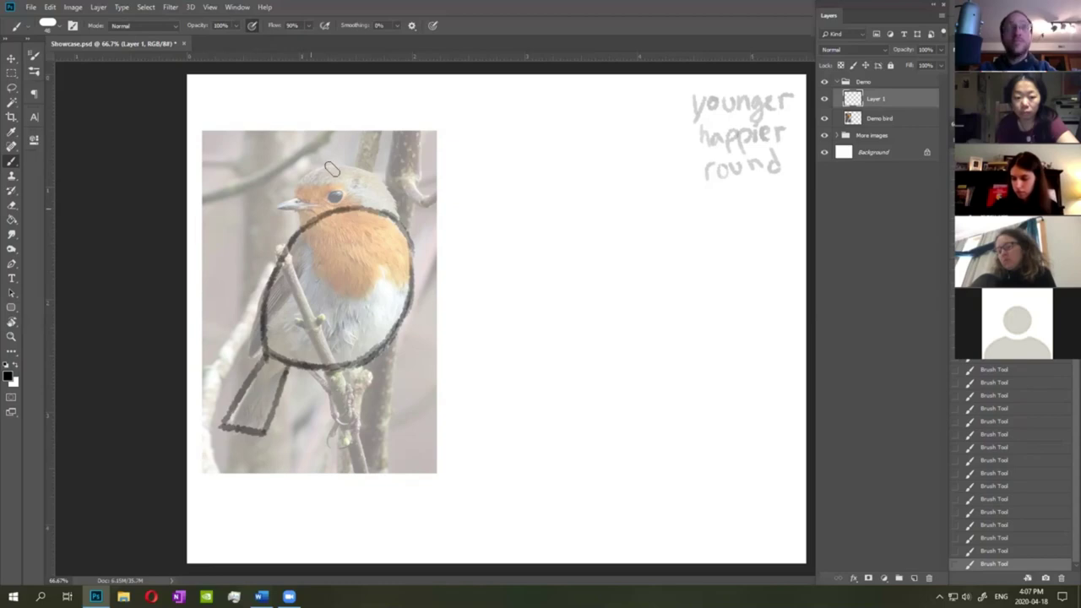
mouse_move(306, 218)
left_mouse_down()
mouse_move(300, 188)
mouse_move(360, 177)
mouse_move(318, 174)
mouse_move(369, 173)
mouse_move(360, 169)
mouse_move(399, 216)
left_mouse_up()
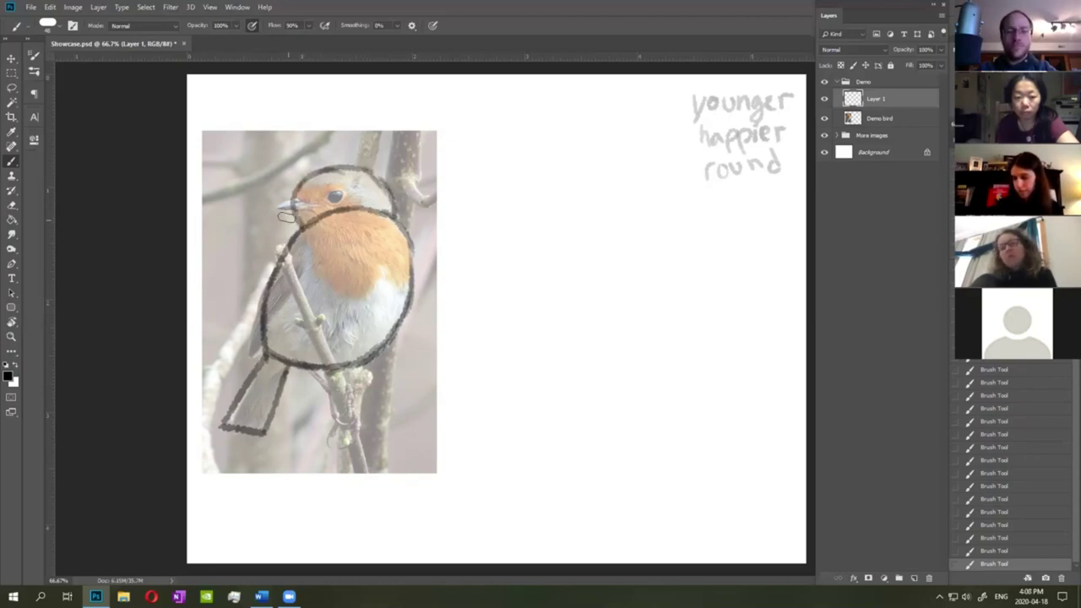
mouse_move(296, 198)
left_mouse_down()
mouse_move(282, 207)
mouse_move(335, 197)
left_mouse_up()
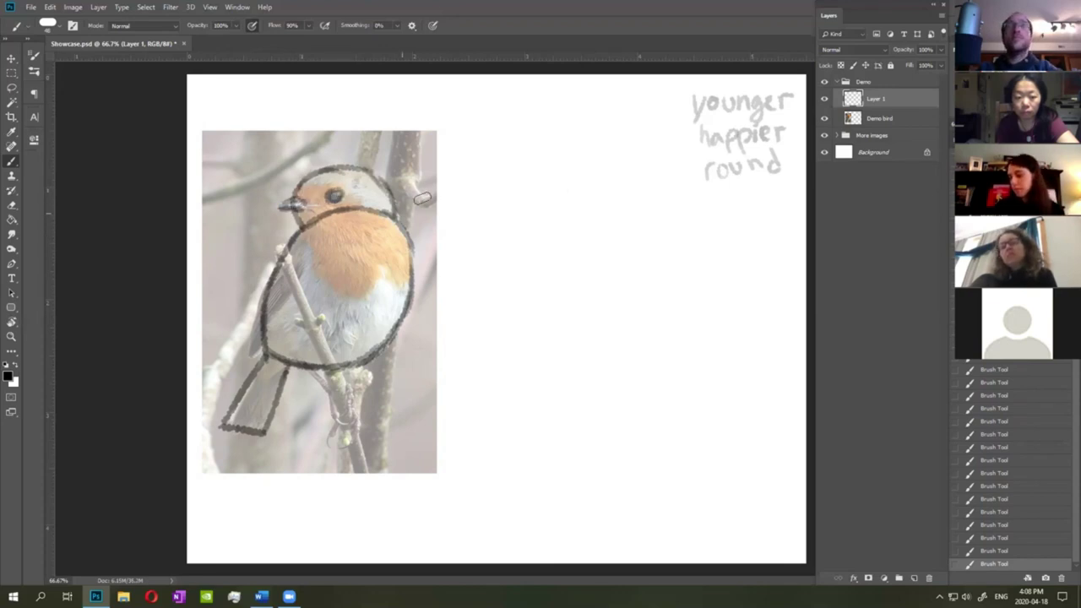
Move the traced bird sketch to the blank area beside the photo and lower its layer opacity to 62%.
left_click(11, 58)
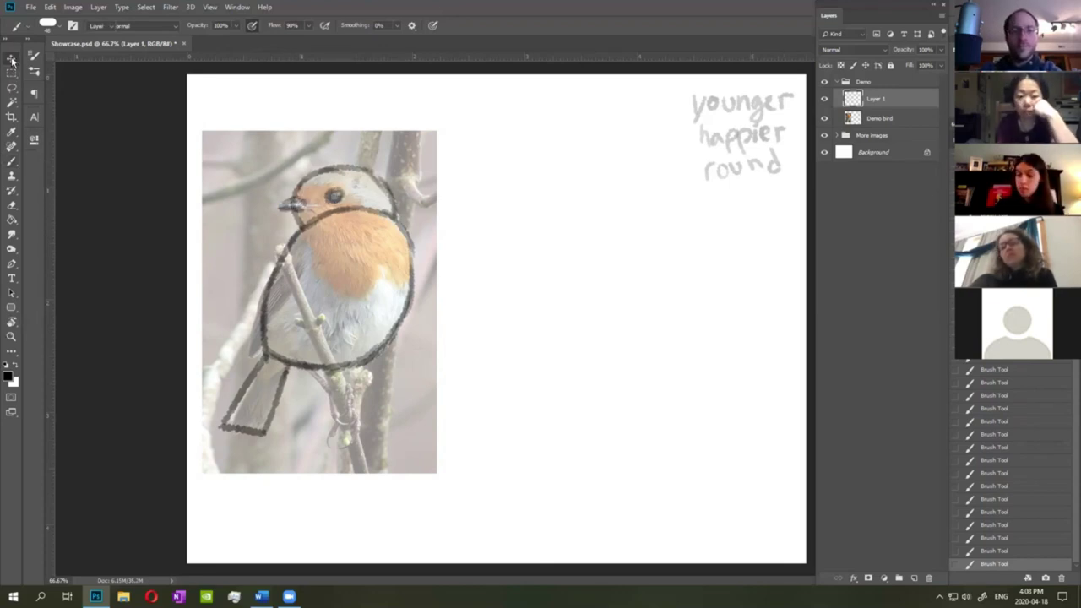
left_click_drag(377, 272, 619, 276)
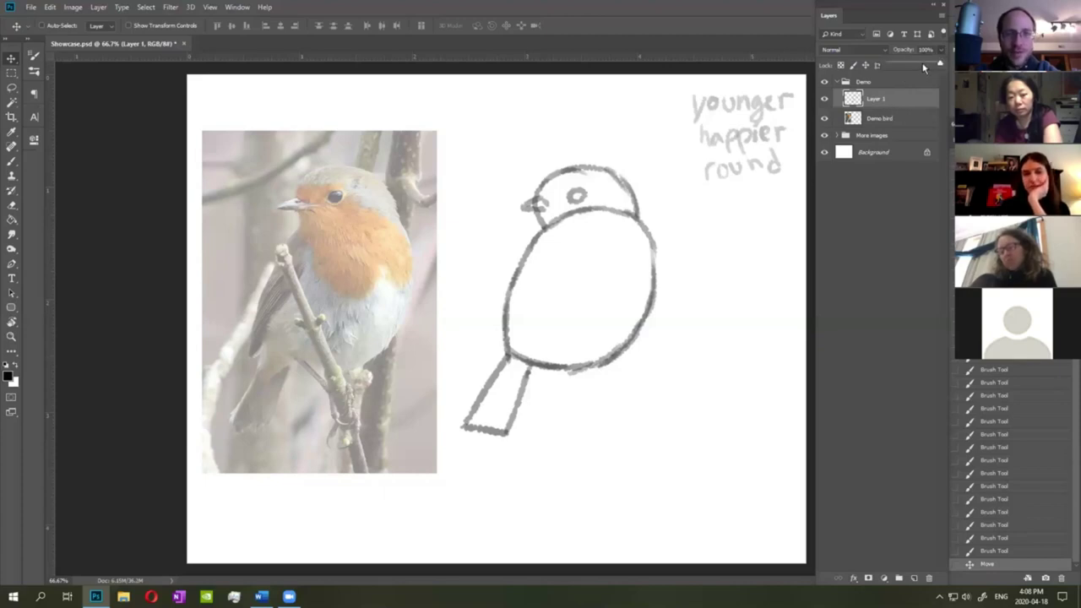
left_click(924, 64)
left_click_drag(924, 66, 920, 65)
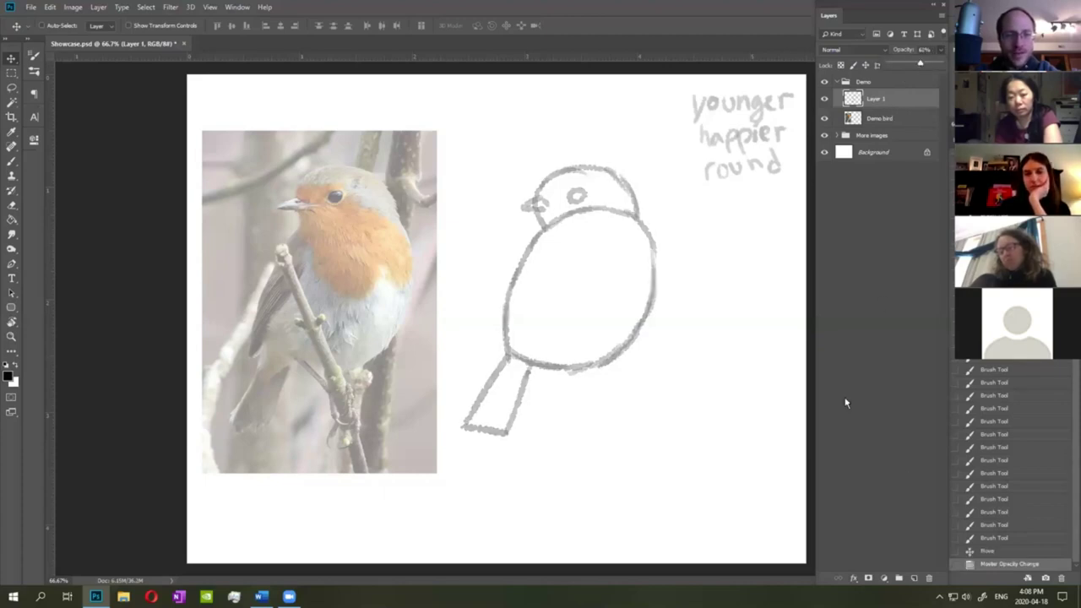
Add a new layer above the bird sketch and set a smaller brush size.
left_click(915, 580)
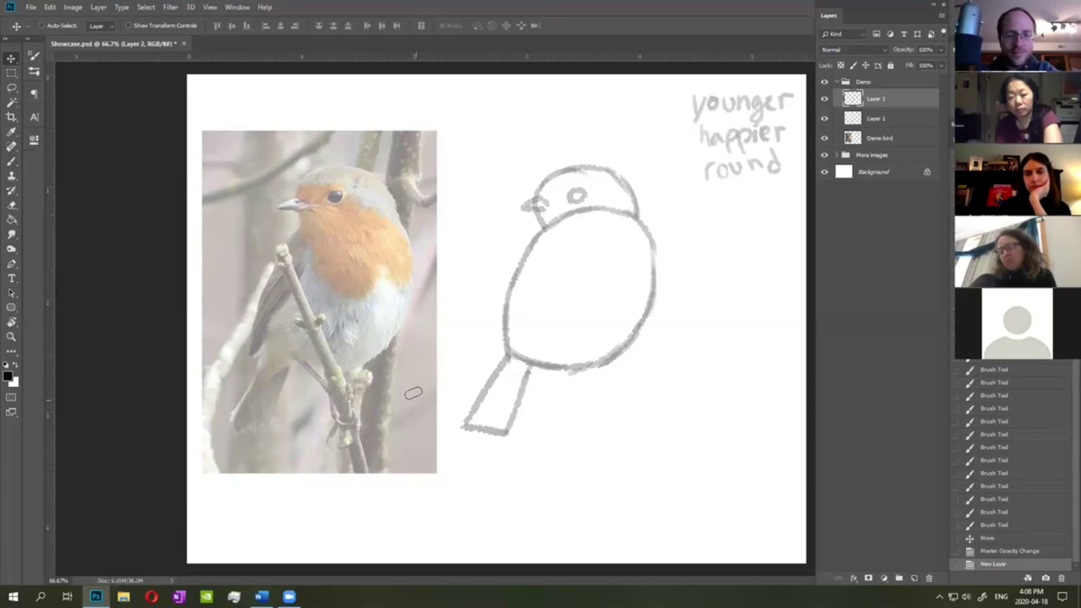
key("b")
right_click(535, 254)
left_click(508, 250)
left_click(695, 21)
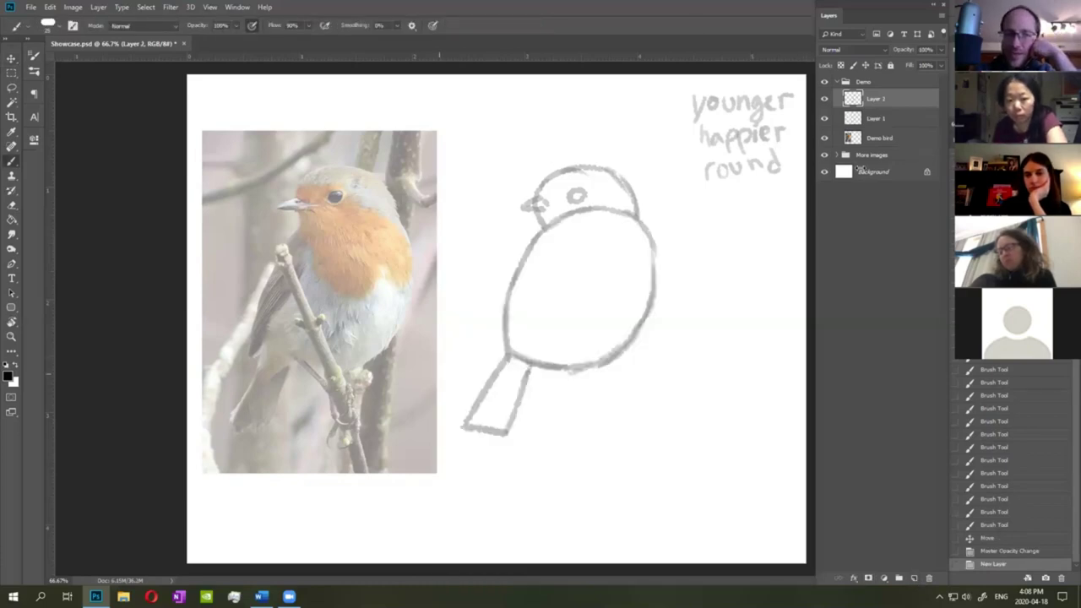
Lasso the head on the bird sketch layer and enlarge it with Free Transform to about 104% width and 110% height.
key("l")
left_click(874, 120)
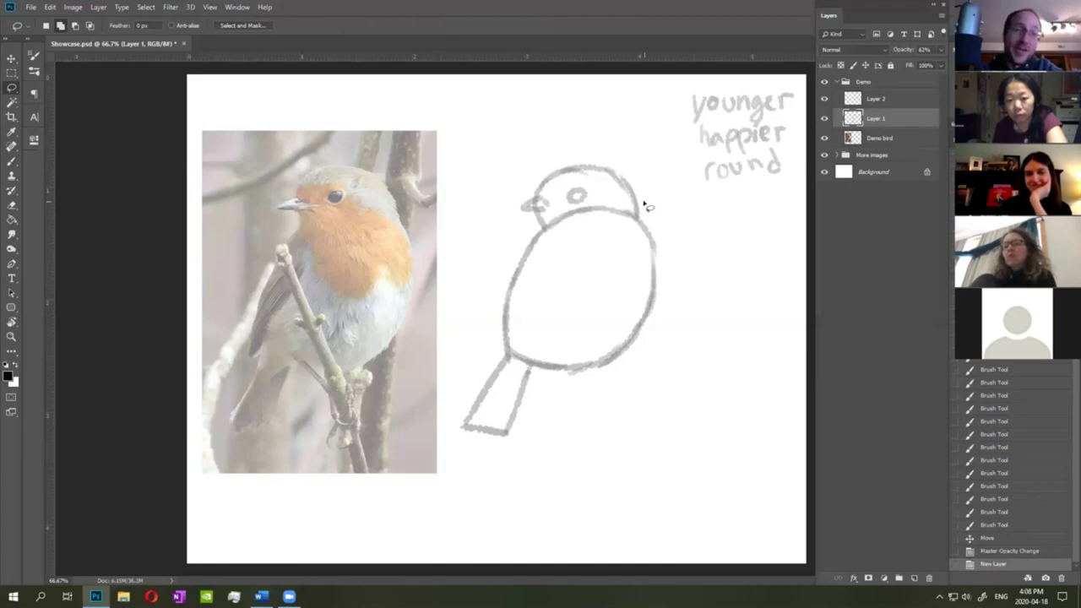
mouse_move(655, 217)
left_mouse_down()
mouse_move(635, 155)
mouse_move(519, 172)
mouse_move(501, 195)
mouse_move(517, 230)
mouse_move(595, 207)
left_mouse_up()
right_click(605, 196)
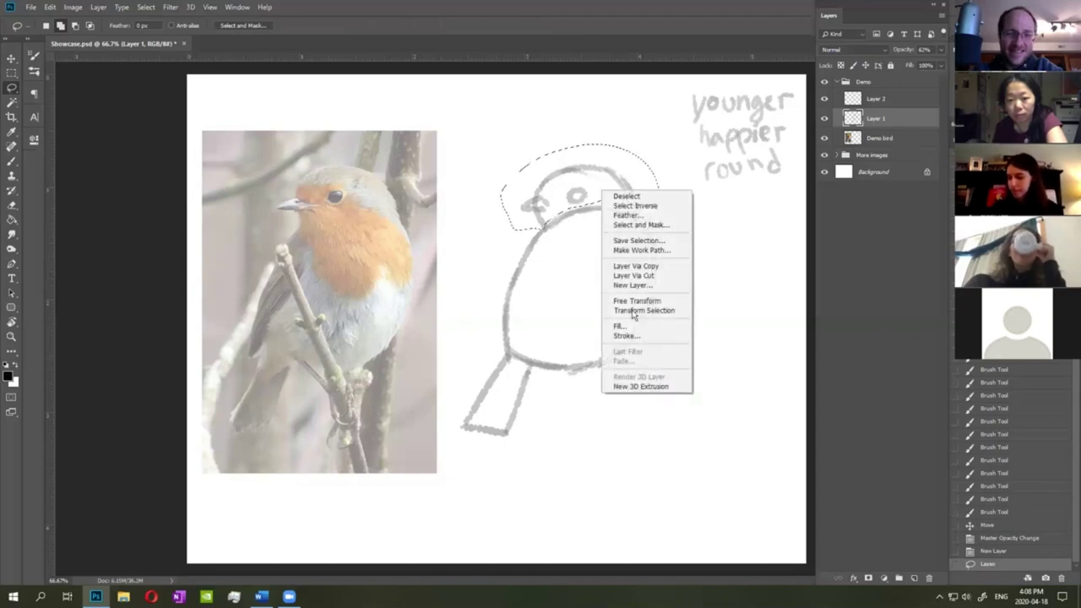
left_click(642, 300)
mouse_move(500, 145)
left_mouse_down()
mouse_move(475, 118)
mouse_move(466, 122)
mouse_move(491, 128)
mouse_move(485, 136)
left_mouse_up()
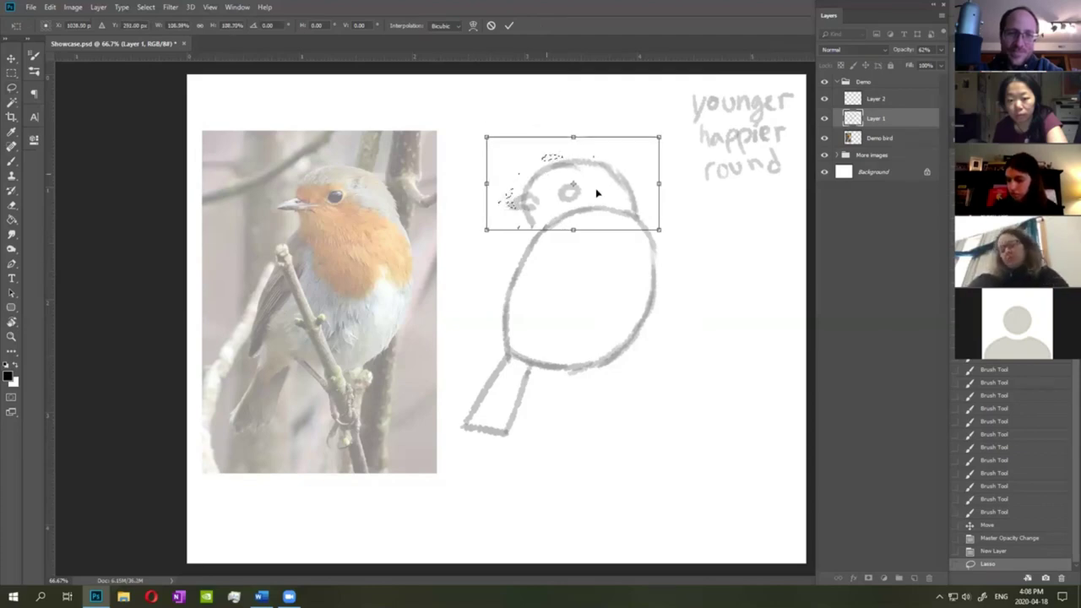
left_click_drag(486, 182, 496, 182)
left_click_drag(495, 130, 491, 128)
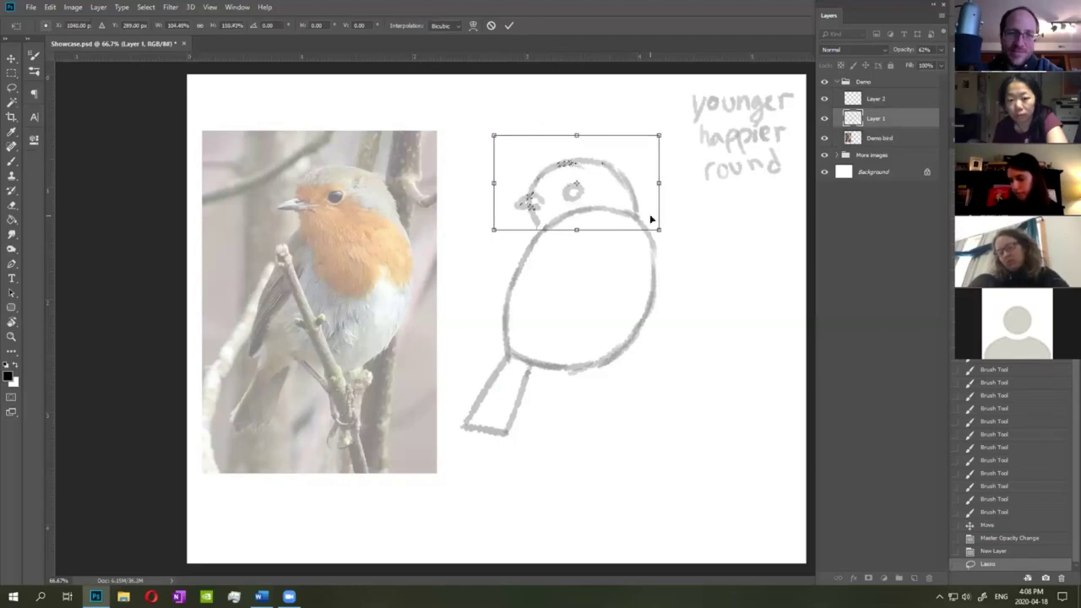
key("Return")
key("ctrl+d")
key("b")
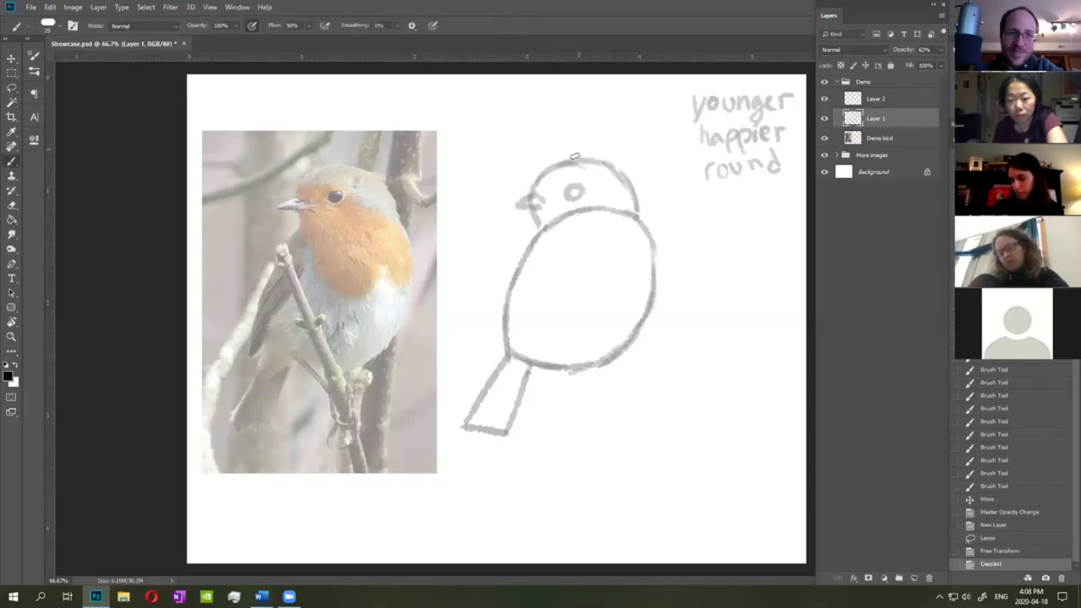
left_click_drag(332, 169, 377, 179)
mouse_move(360, 169)
left_mouse_down()
mouse_move(388, 197)
mouse_move(407, 245)
left_mouse_up()
left_click_drag(407, 240, 401, 312)
left_click_drag(376, 185, 407, 278)
left_click_drag(397, 218, 408, 279)
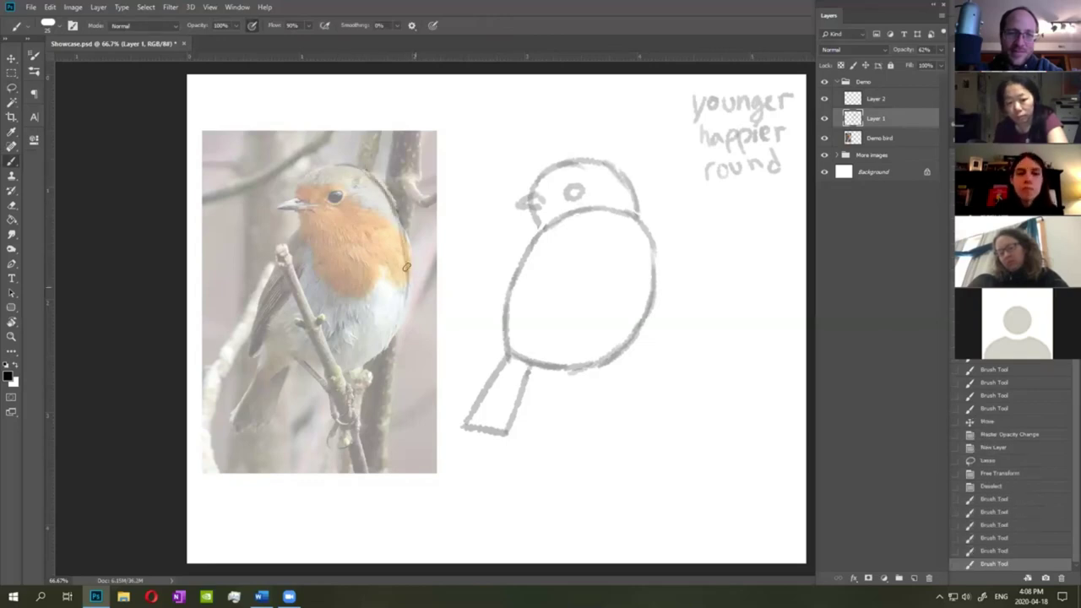
left_click(994, 534)
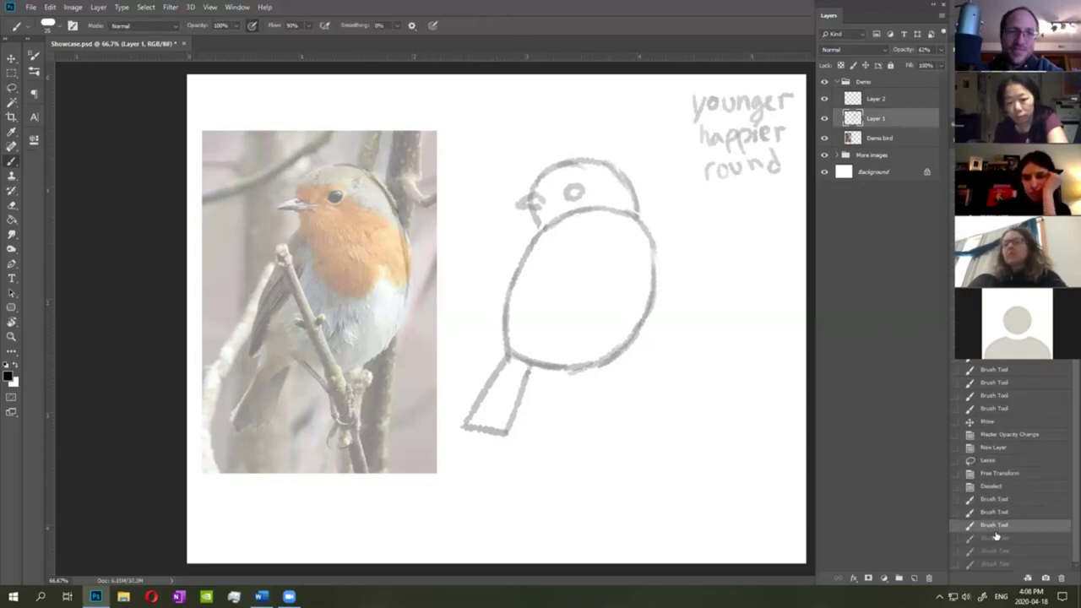
left_click(997, 490)
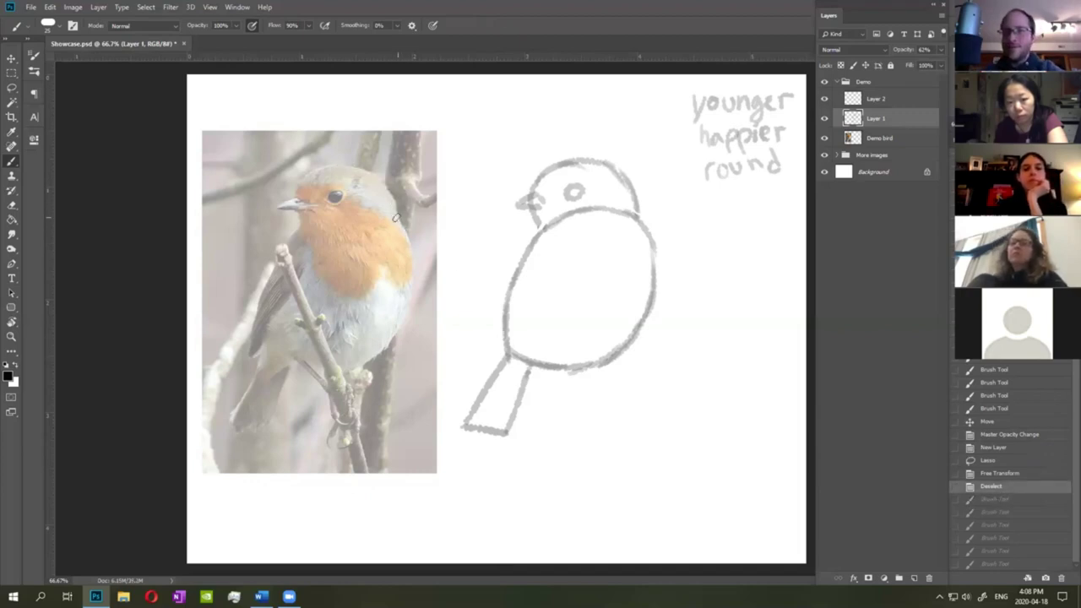
Redraw the back as one continuous curve from head to body, and erase the line dividing head and body.
left_click(803, 146)
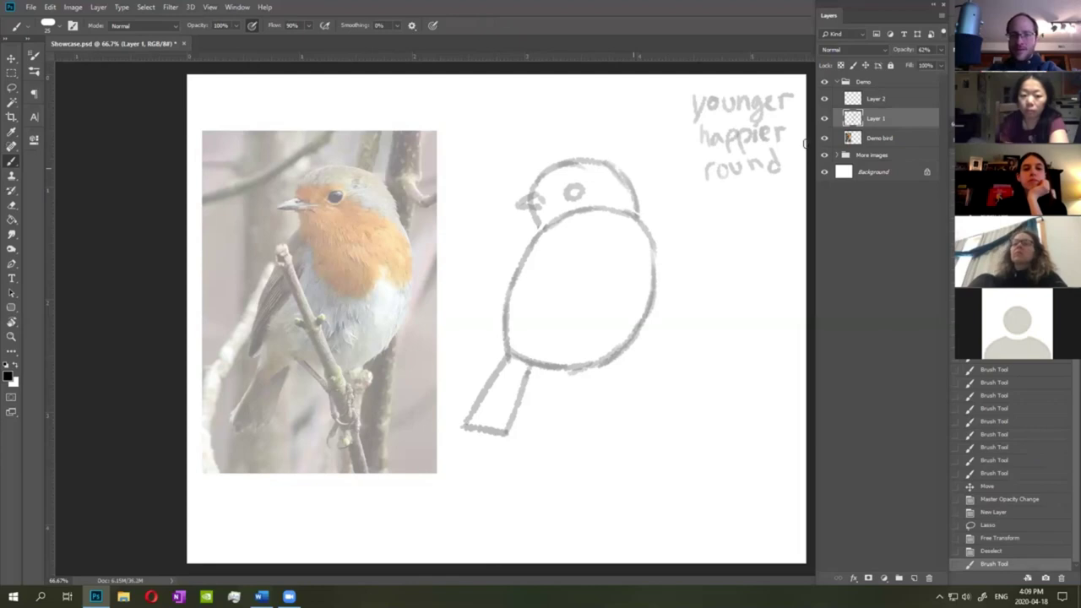
left_click_drag(601, 160, 644, 221)
left_click_drag(626, 179, 646, 228)
key("e")
mouse_move(560, 222)
left_mouse_down()
mouse_move(550, 231)
mouse_move(563, 218)
mouse_move(617, 213)
mouse_move(638, 232)
mouse_move(625, 206)
mouse_move(647, 253)
left_mouse_up()
key("b")
left_click_drag(619, 176, 642, 211)
mouse_move(634, 196)
left_mouse_down()
mouse_move(650, 241)
mouse_move(648, 226)
left_mouse_up()
left_click_drag(640, 211, 654, 254)
Draw the wing's curved inner edge from the neck to the lower body outline and thicken it with a larger brush.
mouse_move(537, 217)
left_mouse_down()
mouse_move(544, 230)
mouse_move(517, 270)
mouse_move(505, 321)
mouse_move(552, 308)
mouse_move(562, 270)
mouse_move(546, 231)
mouse_move(561, 306)
left_mouse_up()
left_click_drag(560, 265, 517, 336)
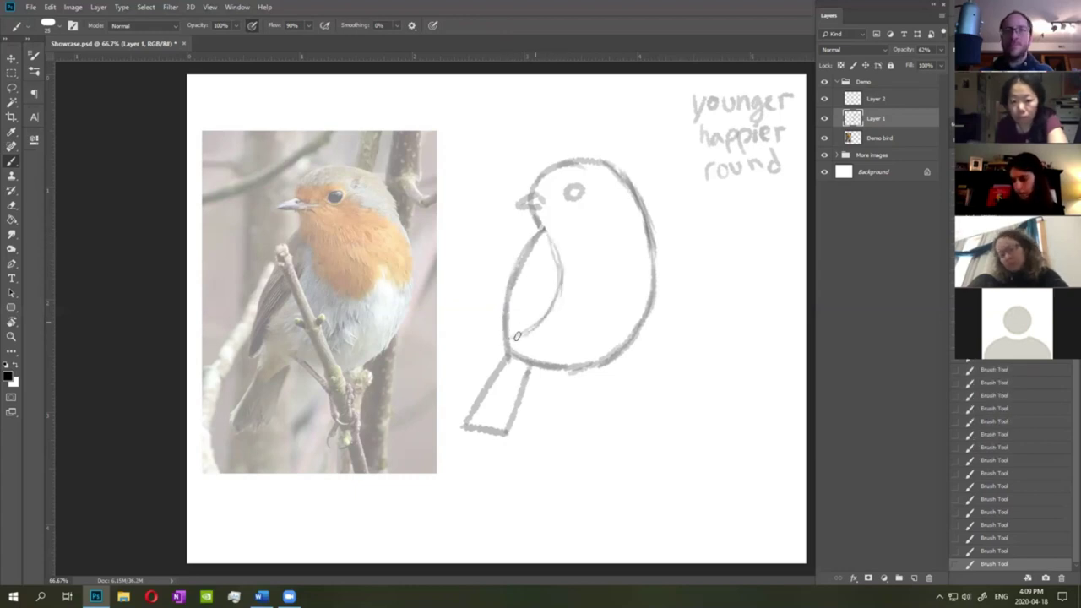
right_click(591, 217)
left_click(667, 249)
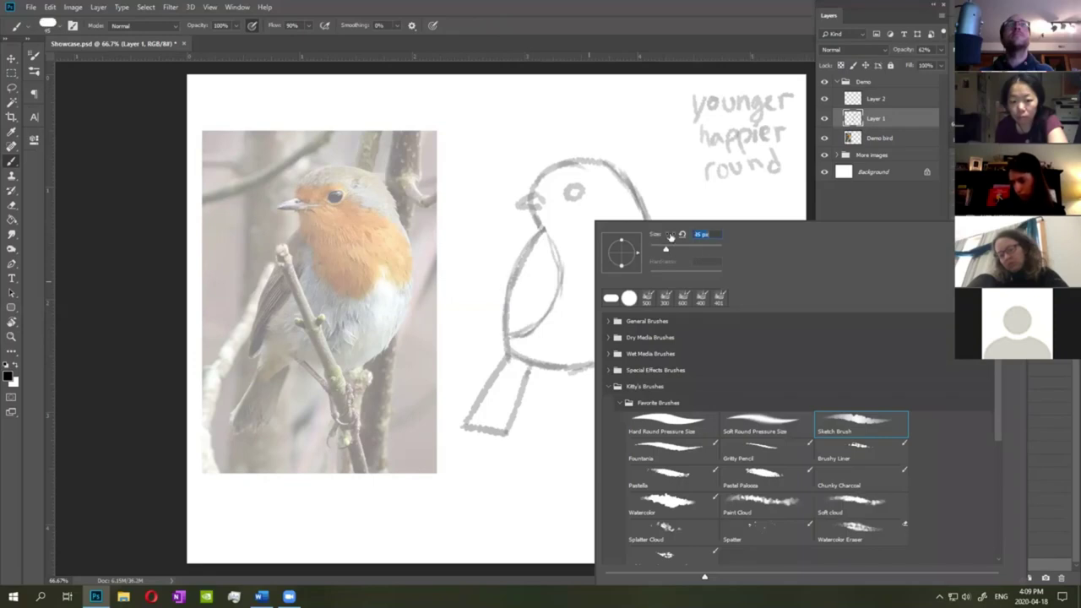
left_click(708, 23)
mouse_move(514, 336)
left_mouse_down()
mouse_move(557, 282)
mouse_move(537, 324)
mouse_move(551, 232)
left_mouse_up()
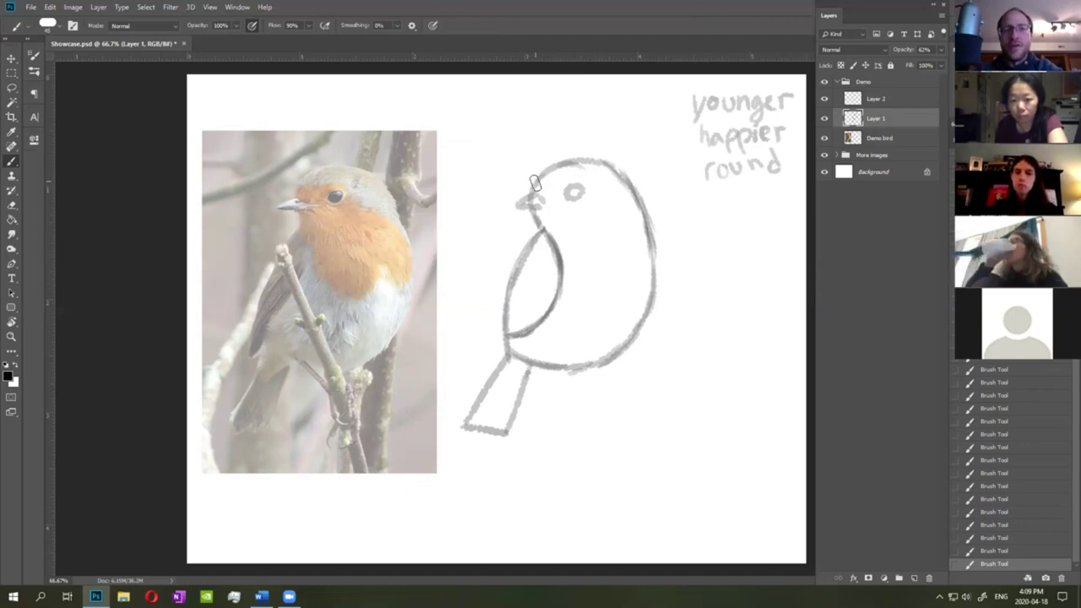
Redraw the top of the head as a slightly higher, rounder arc and erase the old outline beneath it.
mouse_move(530, 193)
left_mouse_down()
mouse_move(575, 161)
mouse_move(593, 163)
mouse_move(549, 169)
mouse_move(616, 169)
mouse_move(572, 157)
mouse_move(631, 181)
left_mouse_up()
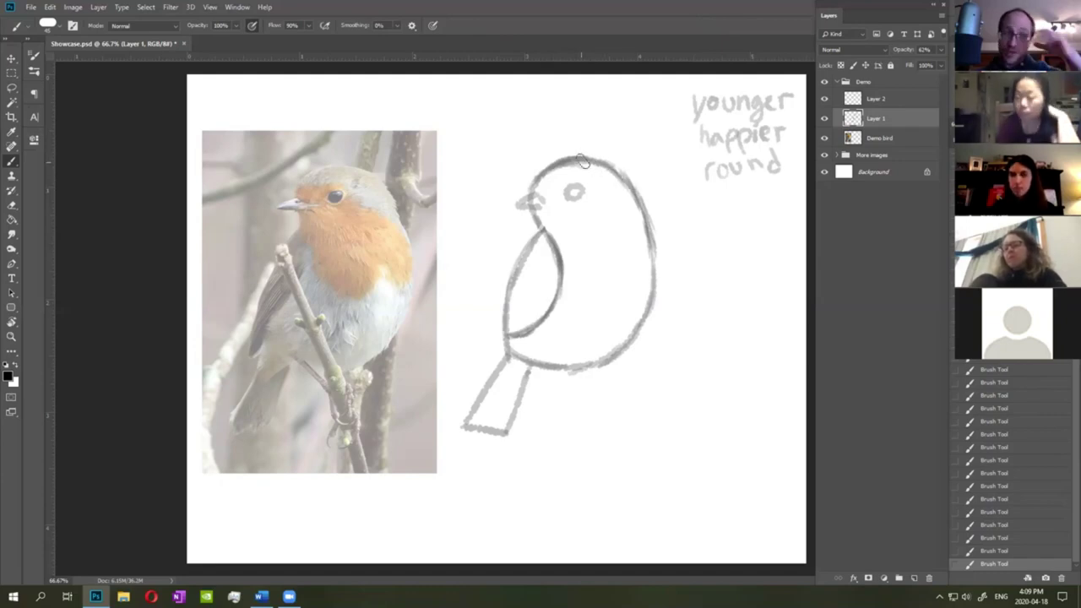
key("e")
mouse_move(568, 166)
left_mouse_down()
mouse_move(608, 174)
mouse_move(645, 220)
left_mouse_up()
mouse_move(613, 178)
left_mouse_down()
mouse_move(644, 241)
mouse_move(639, 266)
left_mouse_up()
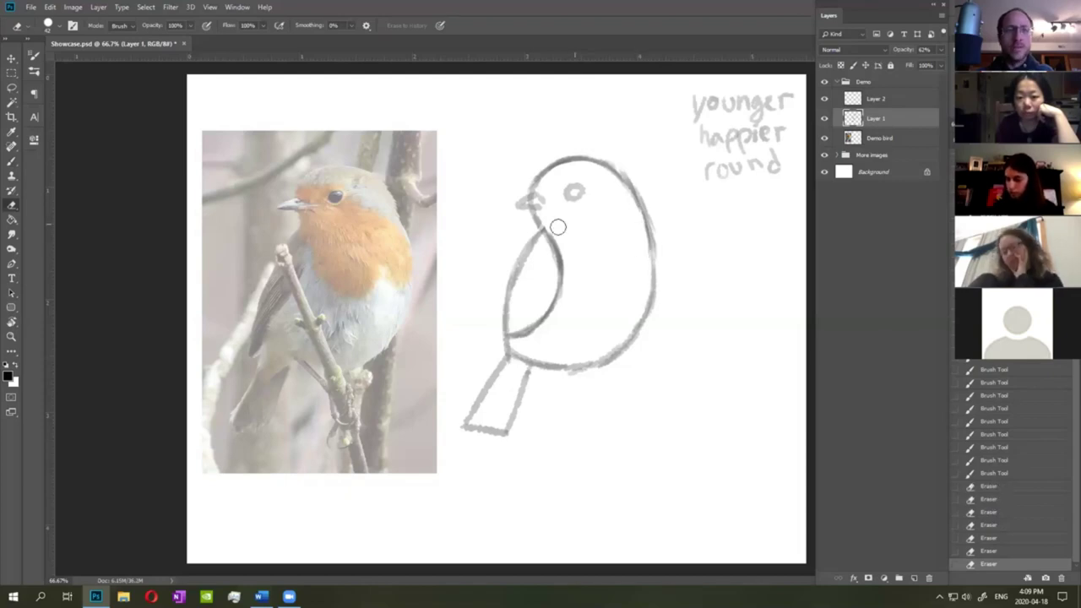
Set the sketch brush size to 32 px.
key("b")
right_click(580, 218)
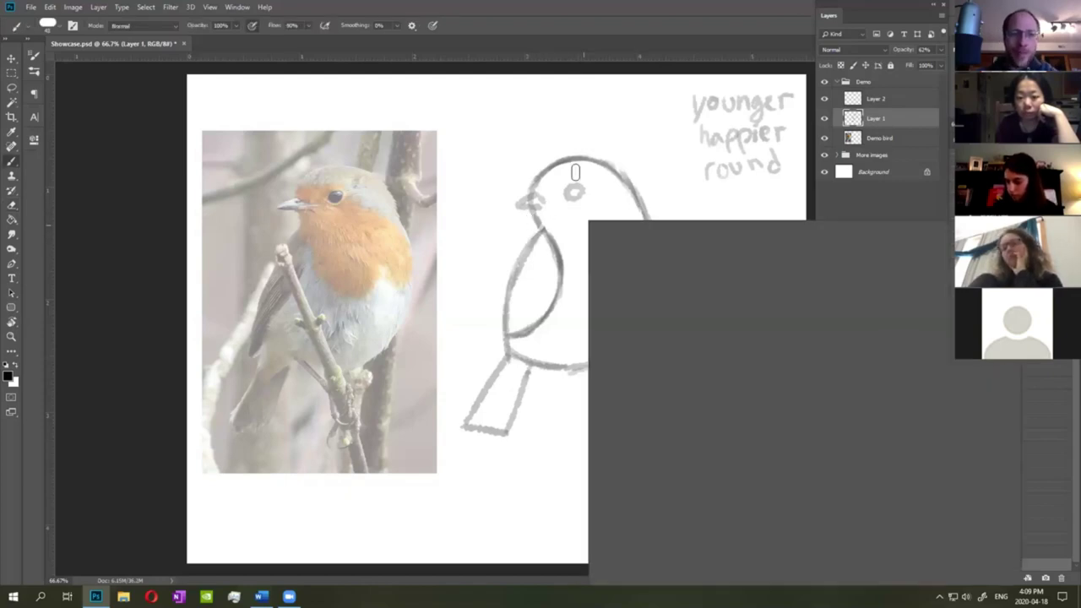
left_click_drag(658, 252, 655, 250)
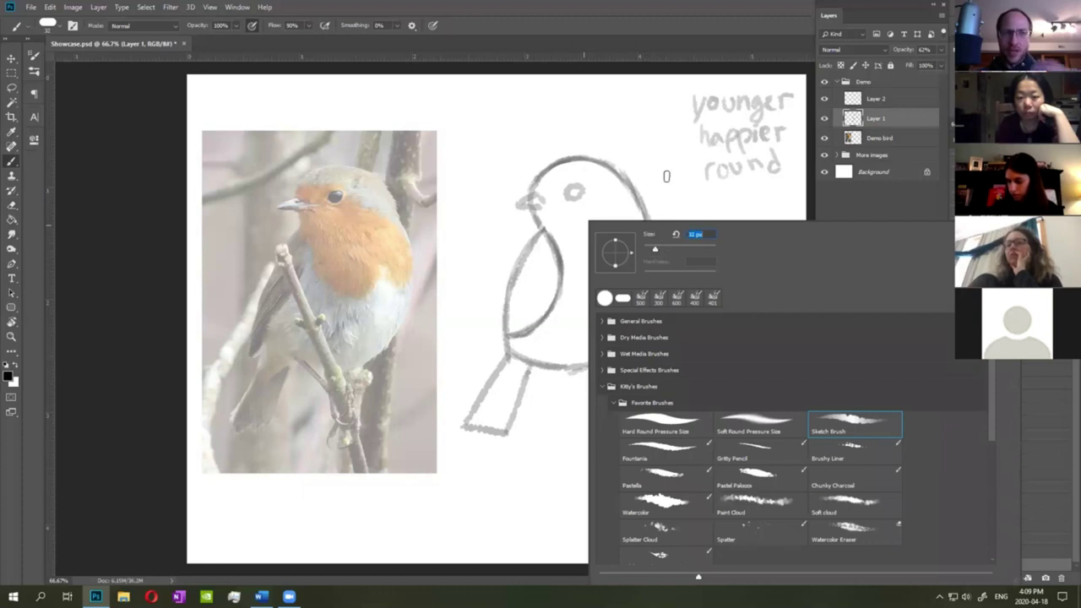
left_click(730, 22)
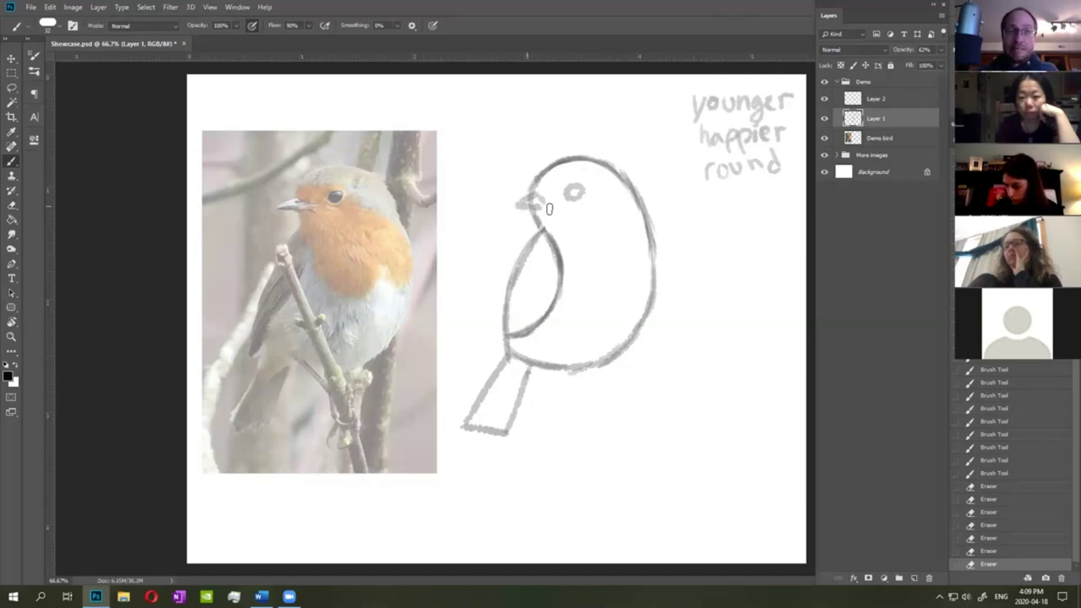
Lasso the eye and use Free Transform to move it lower on the head and enlarge it slightly.
key("ctrl+plus")
left_click_drag(696, 252, 646, 277)
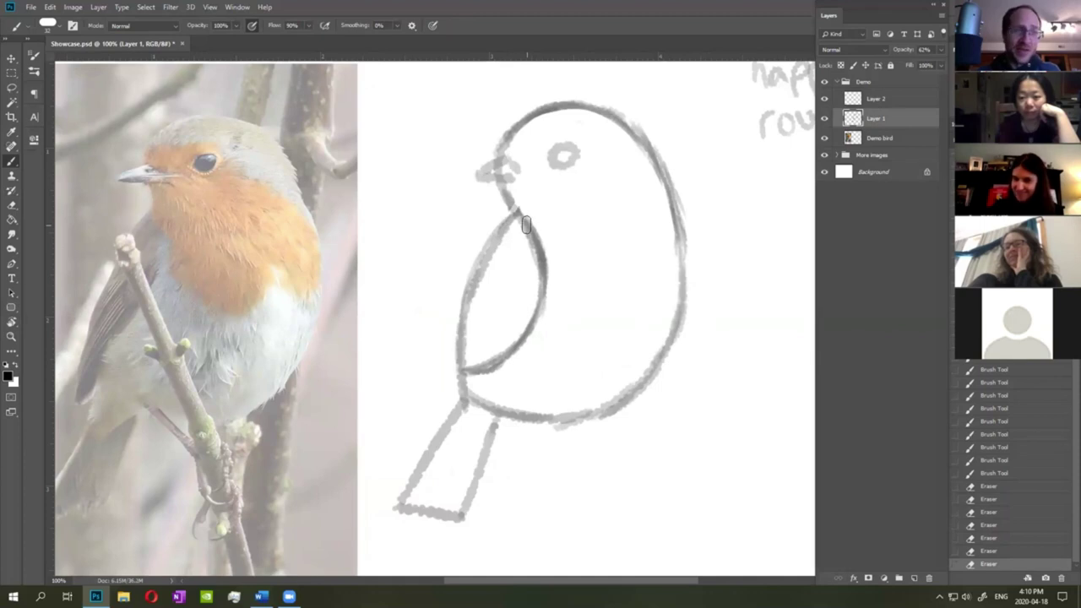
left_click(11, 89)
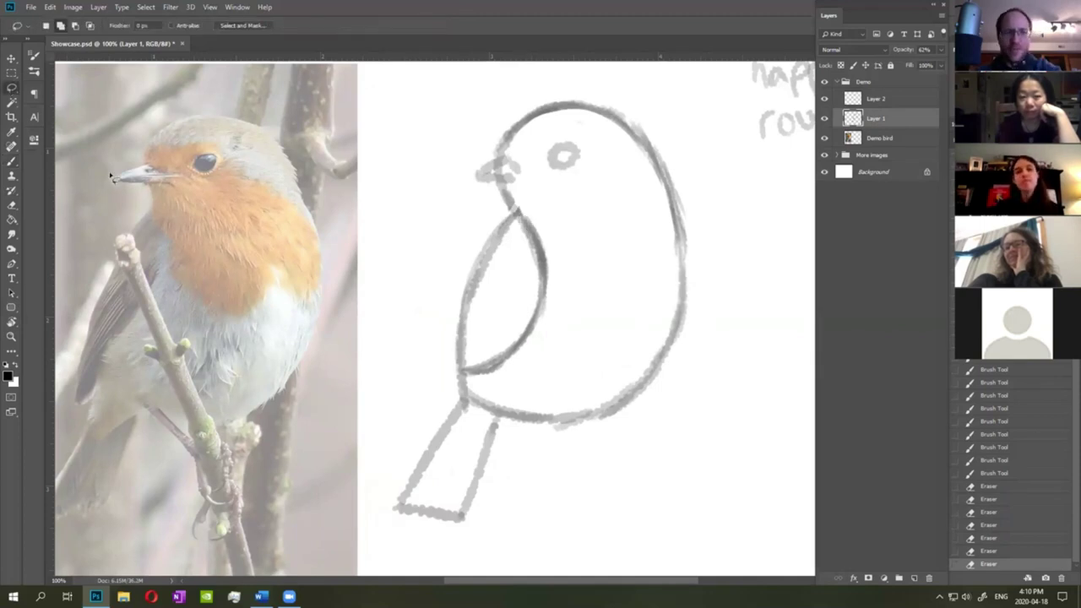
mouse_move(589, 171)
left_mouse_down()
mouse_move(577, 133)
mouse_move(557, 179)
mouse_move(573, 168)
left_mouse_up()
right_click(573, 168)
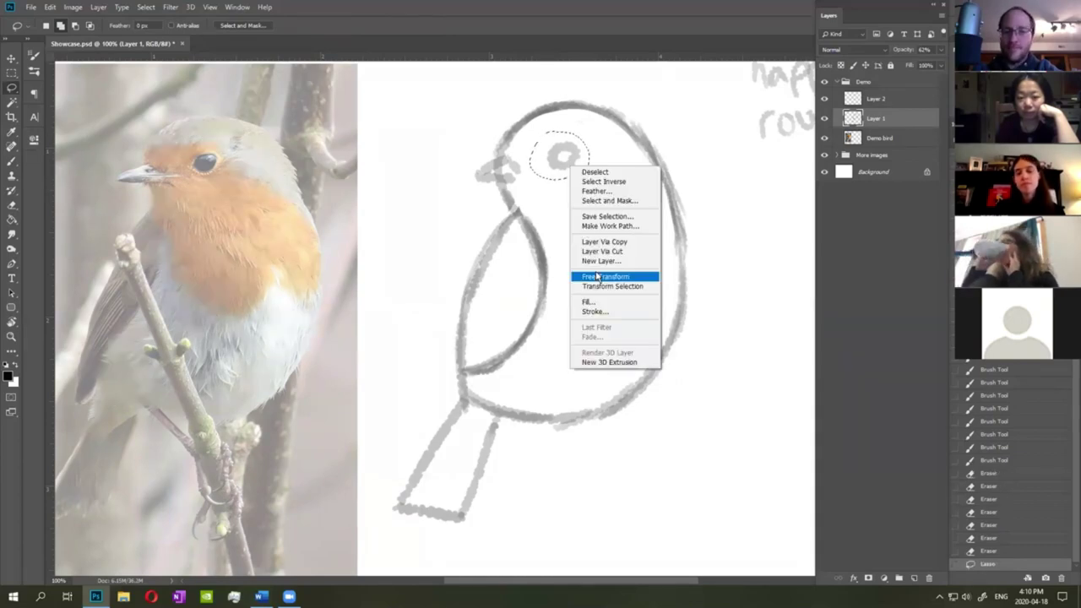
left_click(598, 277)
key("Down")
key("Down")
key("Down")
key("Down")
key("Down")
key("Down")
key("Down")
key("Down")
key("Down")
key("Down")
key("Down")
key("Down")
key("Down")
key("Down")
key("Down")
key("Down")
key("Down")
key("Down")
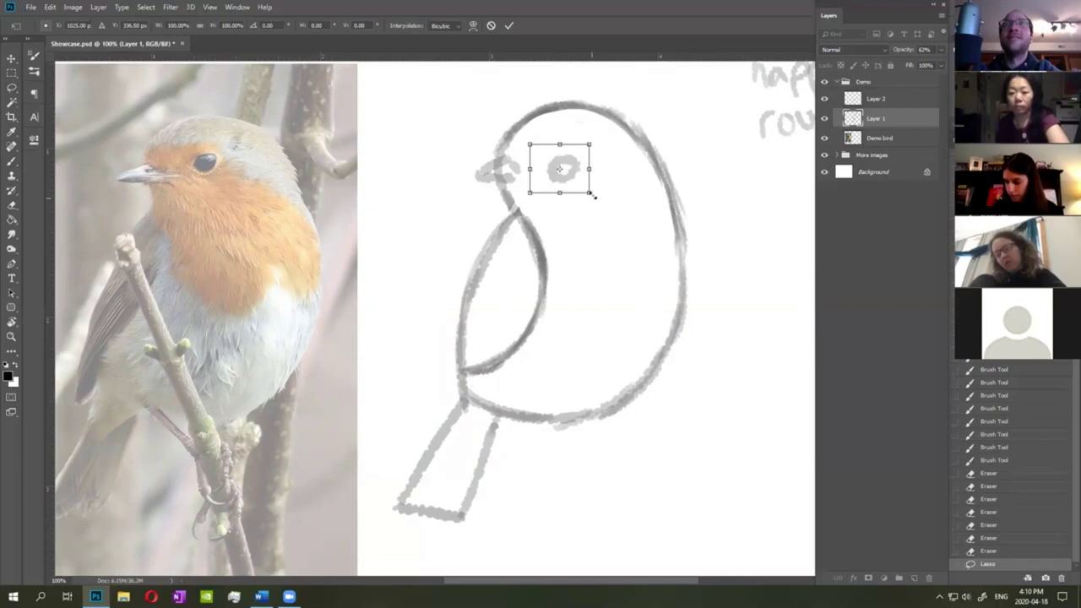
left_click_drag(594, 195, 597, 198)
left_click_drag(529, 145, 533, 135)
key("Return")
key("ctrl+d")
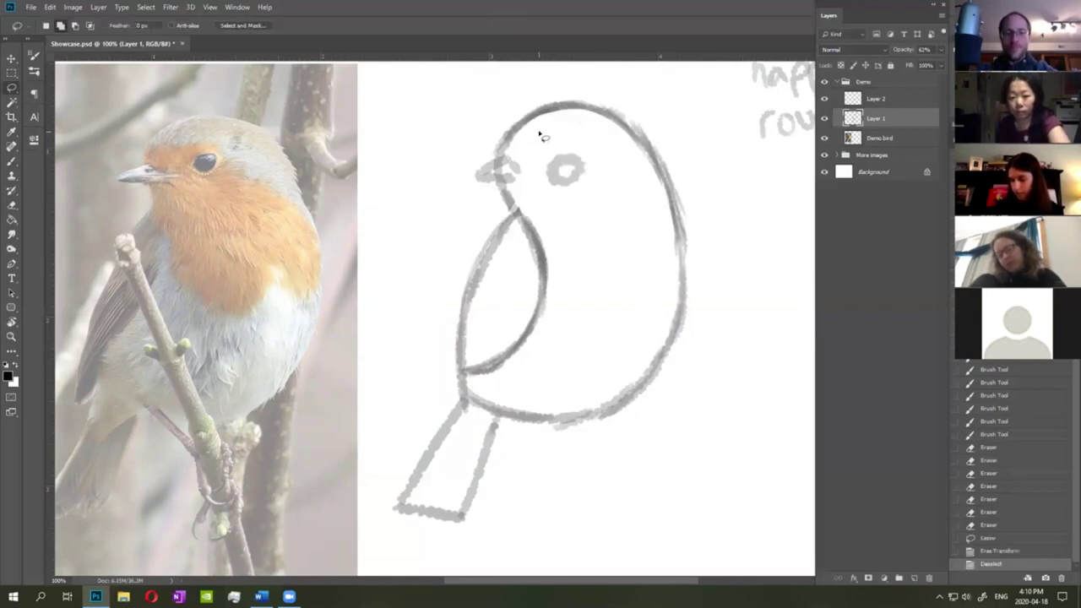
Erase the old beak and draw a small diamond-shaped beak slightly lower on the face.
key("b")
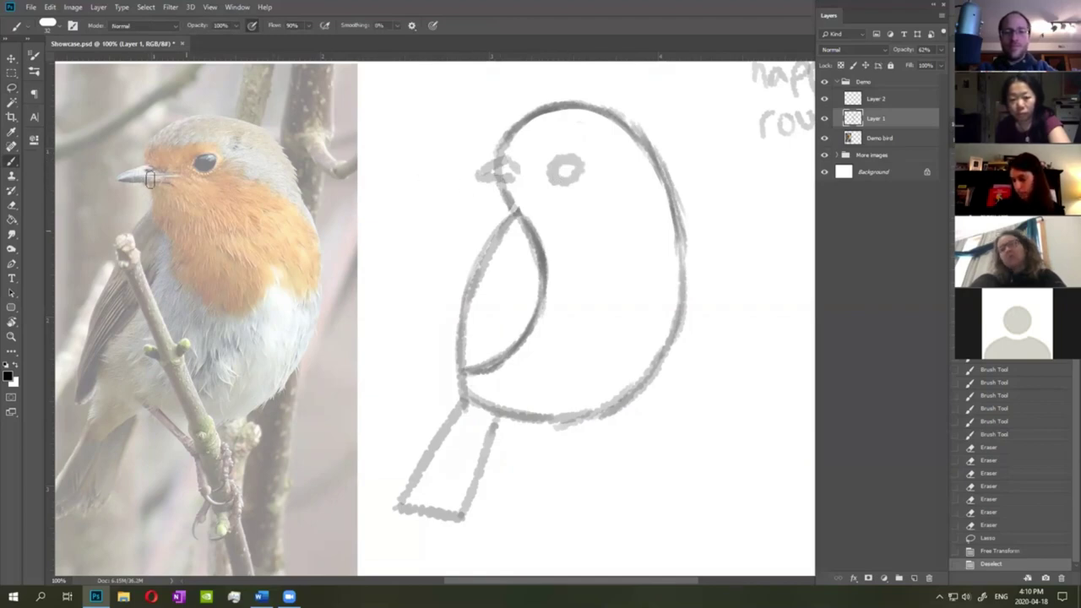
key("e")
mouse_move(495, 169)
left_mouse_down()
mouse_move(475, 178)
mouse_move(494, 160)
left_mouse_up()
mouse_move(499, 157)
left_mouse_down()
mouse_move(516, 176)
mouse_move(481, 190)
left_mouse_up()
key("b")
left_click_drag(487, 189, 503, 193)
mouse_move(504, 193)
left_mouse_down()
mouse_move(498, 176)
mouse_move(515, 182)
mouse_move(512, 198)
mouse_move(511, 185)
left_mouse_up()
key("e")
left_click_drag(510, 185, 512, 187)
left_click_drag(507, 186, 578, 164)
Turn the round eye into a happy closed-eye arch on Layer 1, erasing its lower part.
key("b")
mouse_move(578, 164)
left_mouse_down()
mouse_move(551, 177)
mouse_move(566, 183)
left_mouse_up()
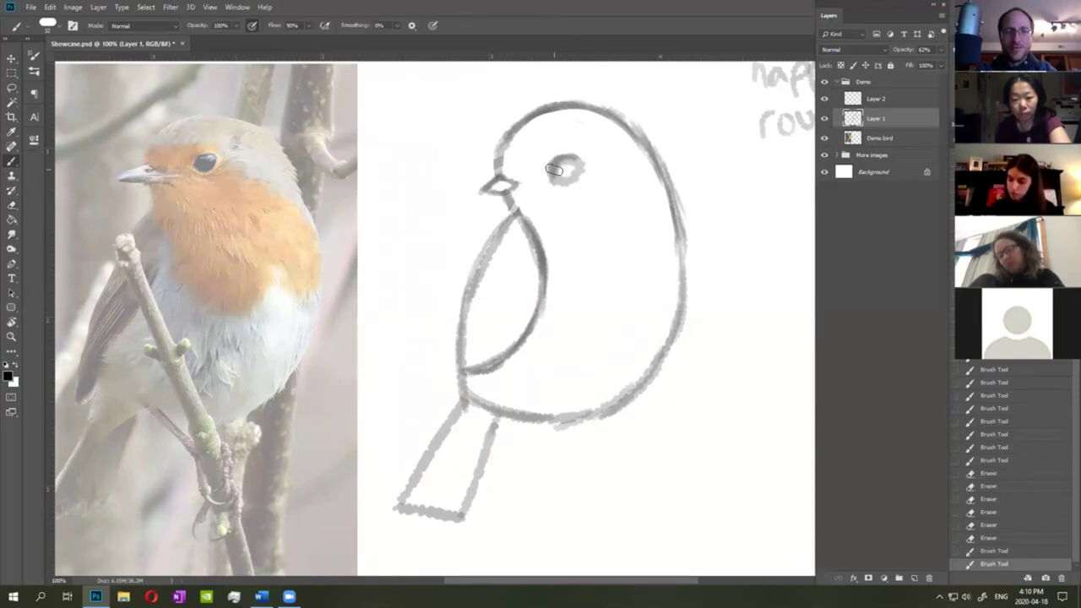
left_click(876, 98)
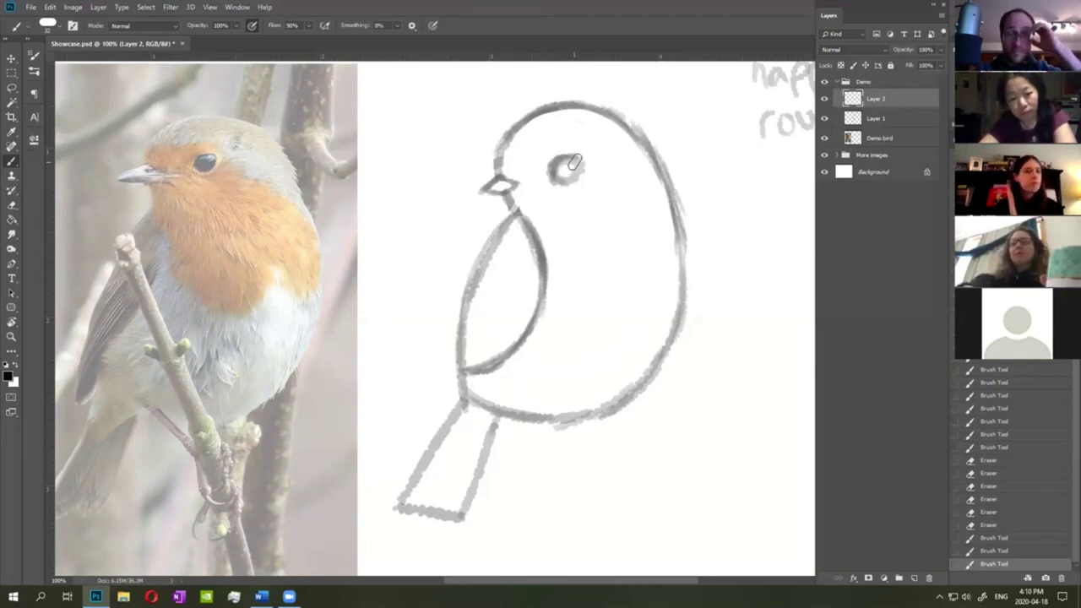
mouse_move(577, 163)
left_mouse_down()
mouse_move(563, 178)
mouse_move(591, 157)
mouse_move(579, 159)
left_mouse_up()
key("e")
mouse_move(561, 173)
left_mouse_down()
mouse_move(569, 151)
mouse_move(595, 158)
mouse_move(574, 167)
mouse_move(579, 146)
mouse_move(565, 150)
mouse_move(578, 173)
left_mouse_up()
key("b")
key("e")
left_click(870, 119)
key("b")
left_click(578, 173)
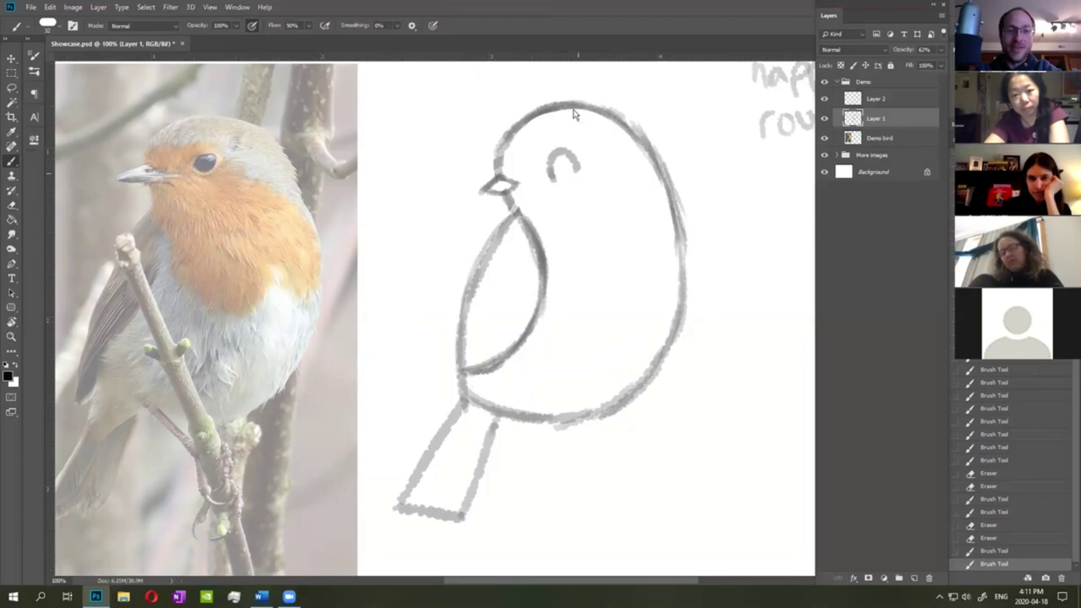
Darken the beak outline and add a small mark inside the beak.
left_click_drag(482, 193, 510, 186)
left_click(504, 183)
left_click(504, 183)
left_click(504, 184)
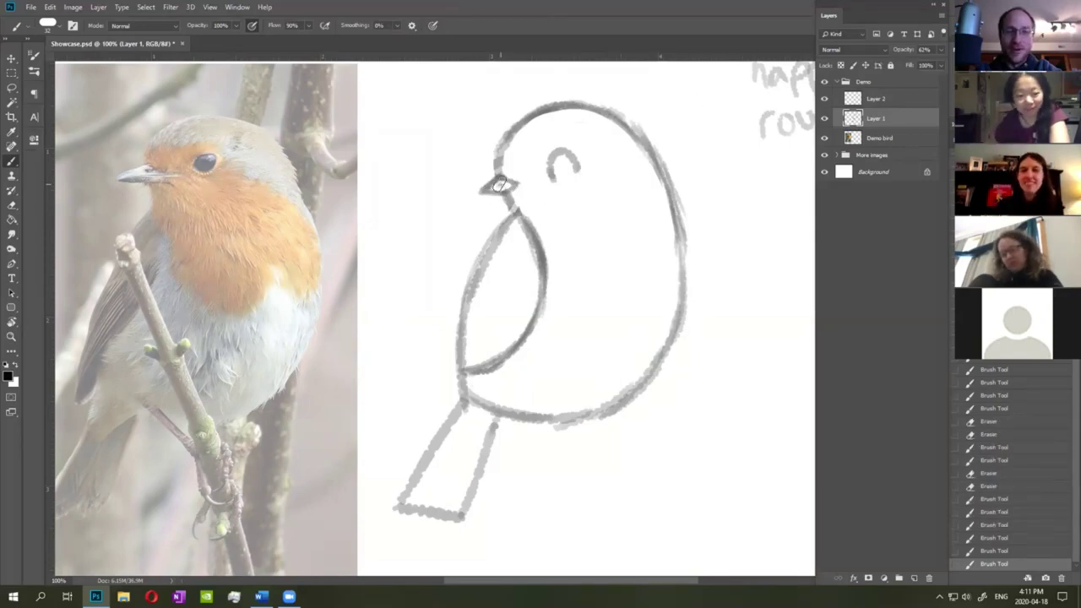
Draw scalloped, rounded feather tips at the end of the tail and erase the old straight edge.
mouse_move(638, 326)
left_mouse_down()
mouse_move(649, 335)
mouse_move(715, 292)
mouse_move(695, 302)
left_mouse_up()
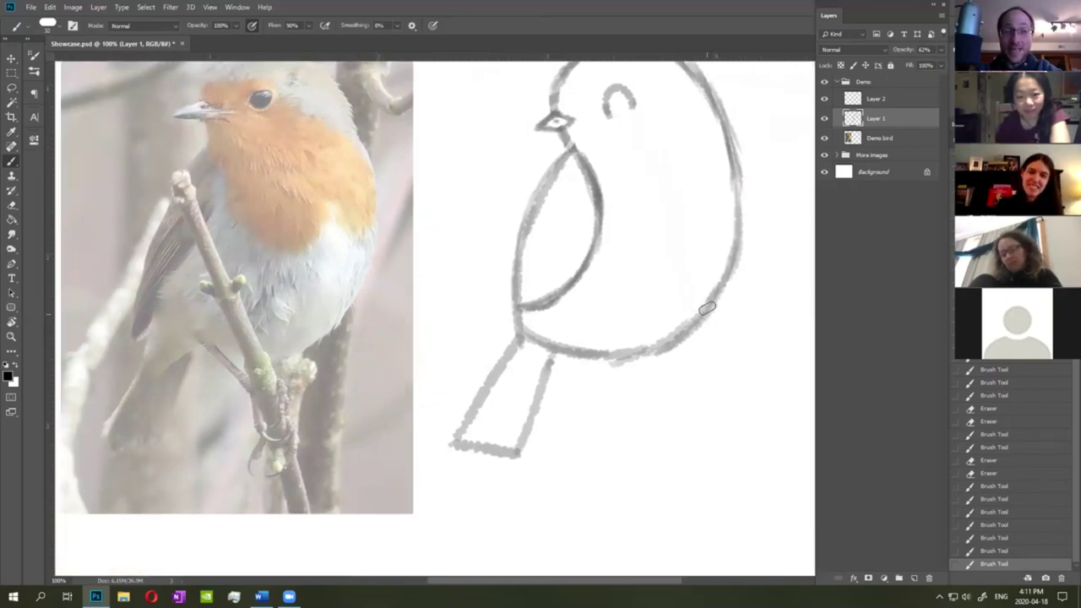
scroll(751, 276, "up", 1)
scroll(751, 275, "right", 1)
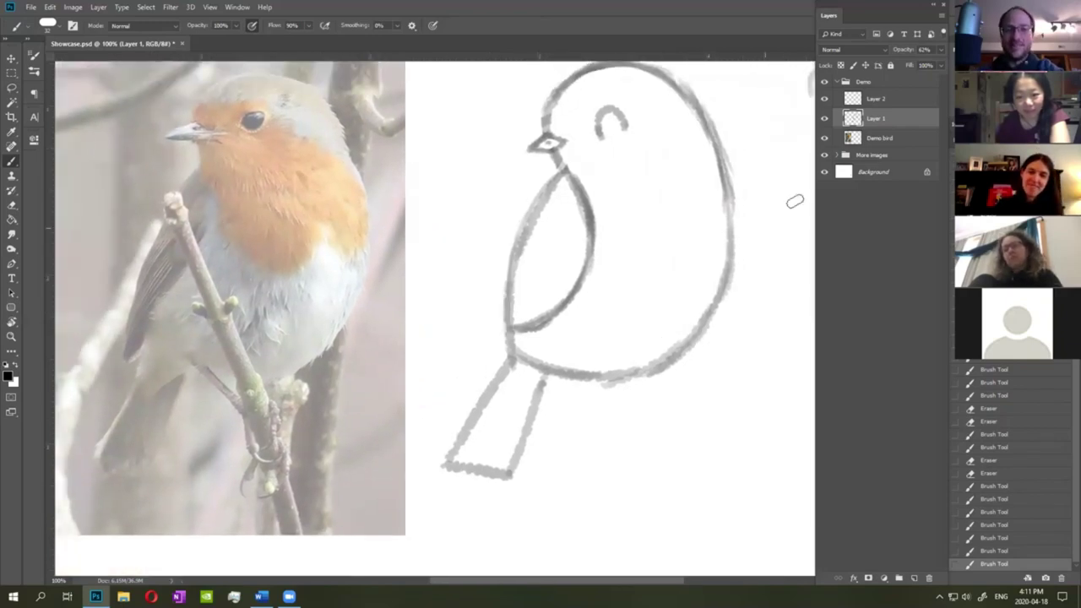
left_click_drag(683, 297, 676, 296)
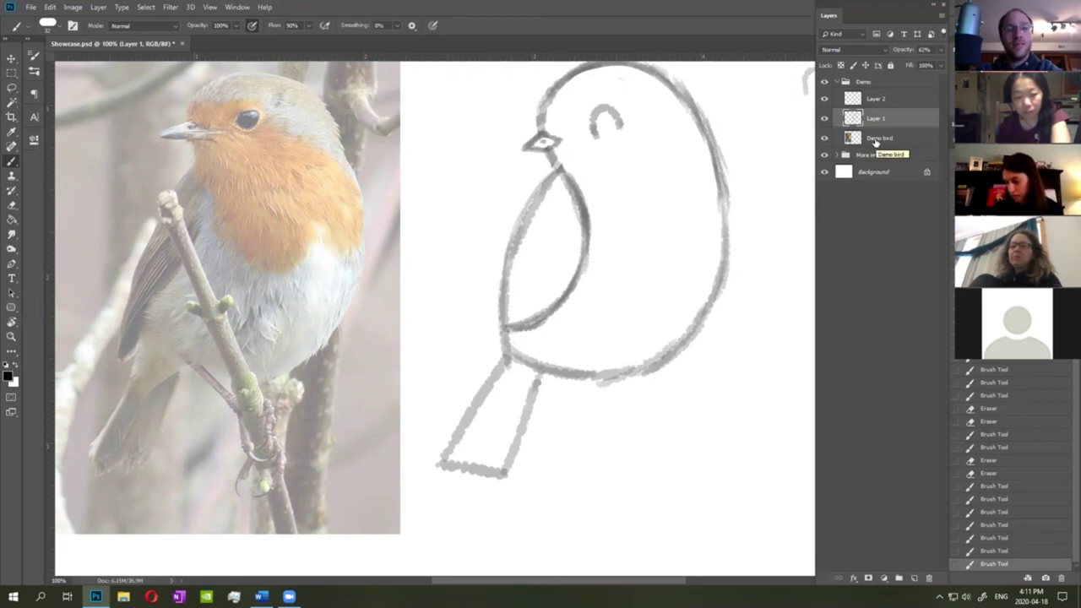
mouse_move(459, 429)
left_mouse_down()
mouse_move(442, 458)
mouse_move(485, 454)
mouse_move(468, 472)
mouse_move(495, 469)
mouse_move(483, 474)
mouse_move(498, 486)
mouse_move(509, 470)
mouse_move(482, 490)
mouse_move(443, 450)
left_mouse_up()
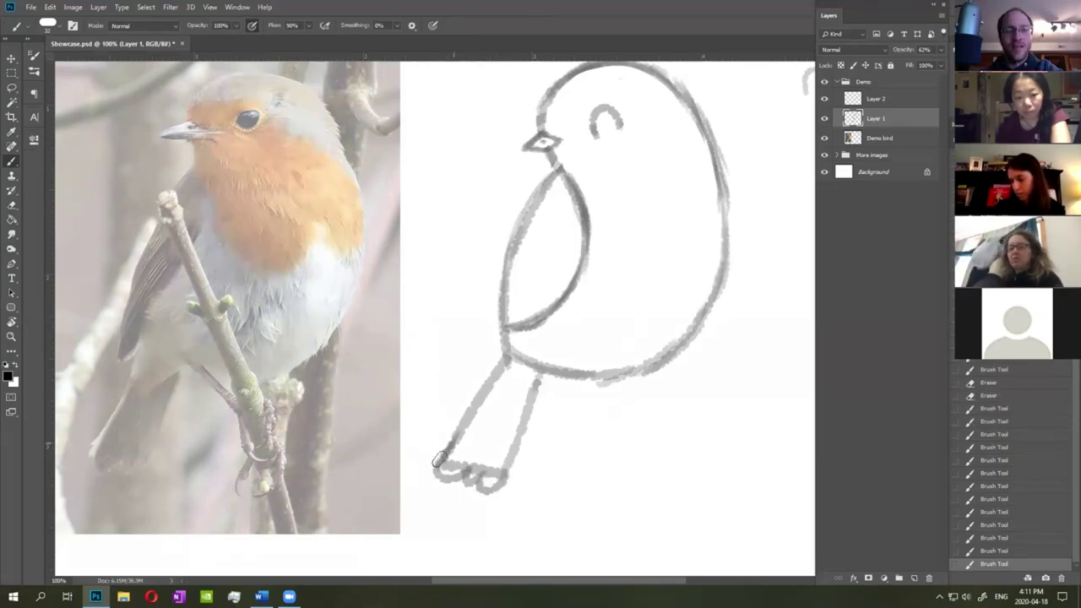
key("e")
left_click_drag(451, 456, 453, 461)
mouse_move(482, 456)
left_mouse_down()
mouse_move(476, 466)
mouse_move(475, 452)
mouse_move(496, 467)
left_mouse_up()
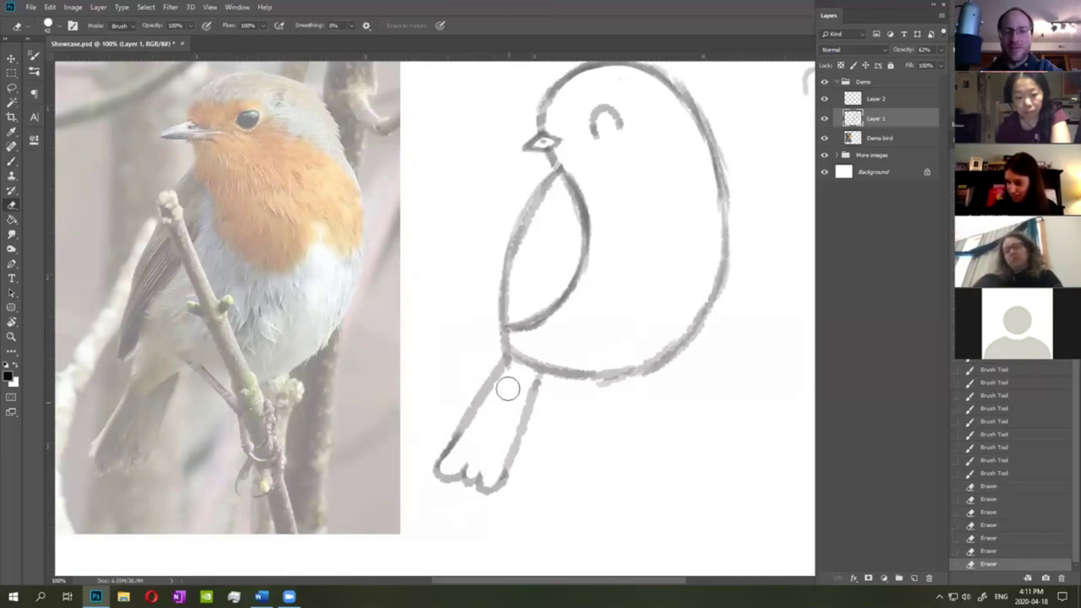
Redraw the tail's left edge as a darker smooth curve and clean up its inner side near the tip.
key("b")
mouse_move(442, 463)
left_mouse_down()
mouse_move(485, 389)
mouse_move(451, 432)
left_mouse_up()
mouse_move(446, 446)
left_mouse_down()
mouse_move(507, 362)
mouse_move(494, 387)
left_mouse_up()
key("e")
left_click_drag(441, 466, 449, 451)
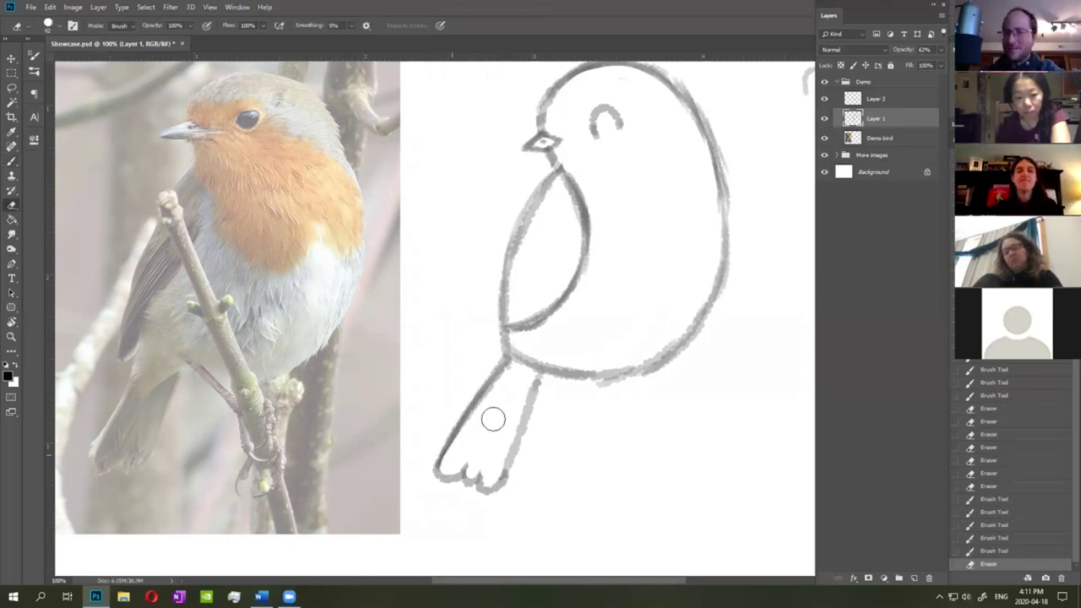
Replace the tail's right edge with a darker curved line up to the body, erasing the old line.
key("b")
left_click_drag(505, 480, 510, 440)
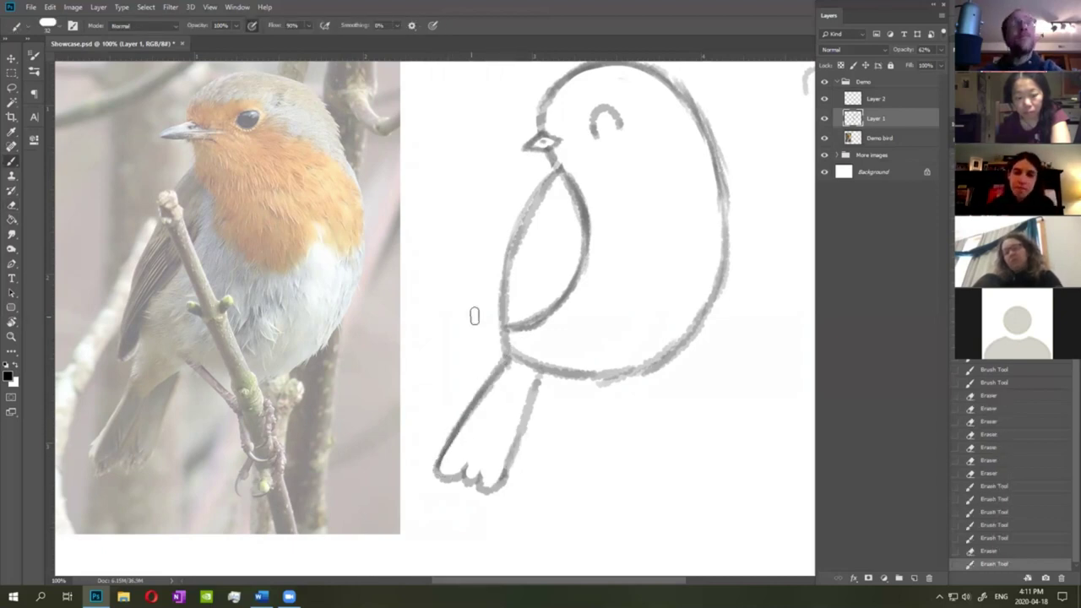
left_click_drag(534, 369, 507, 470)
left_click_drag(519, 438, 510, 464)
key("e")
left_click_drag(538, 396, 536, 409)
left_click_drag(541, 380, 540, 389)
left_click_drag(520, 456, 495, 477)
mouse_move(495, 475)
left_mouse_down()
mouse_move(515, 413)
mouse_move(508, 478)
left_mouse_up()
key("b")
left_click_drag(532, 395, 512, 457)
left_click_drag(540, 360, 529, 388)
mouse_move(539, 358)
left_mouse_down()
mouse_move(522, 390)
mouse_move(538, 379)
left_mouse_up()
key("e")
left_click_drag(538, 380, 527, 447)
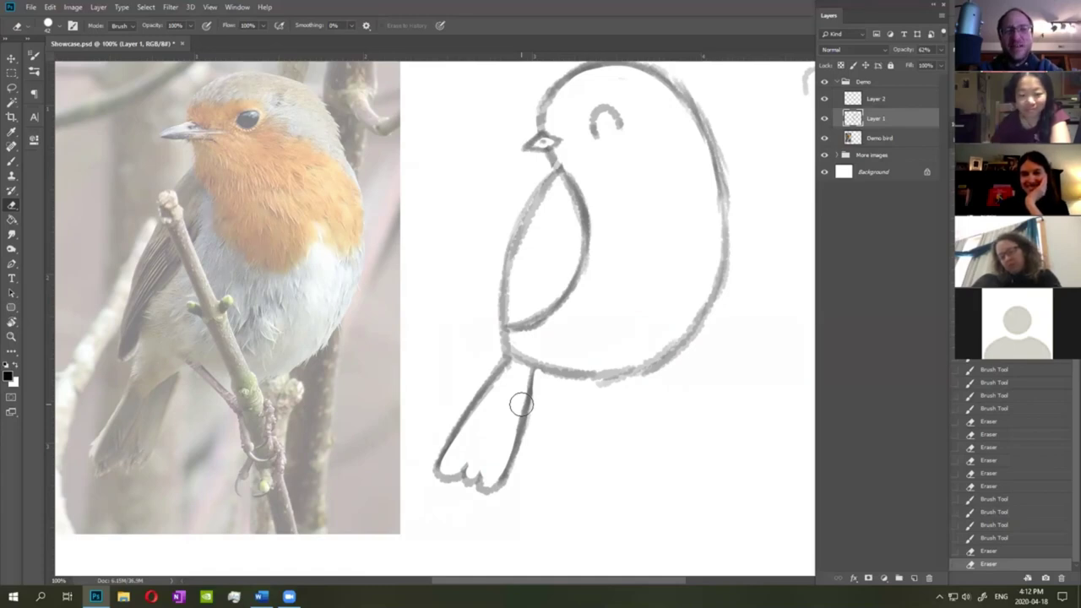
Draw feather lines inside the tail, running upward from the notches between the rounded tips.
key("b")
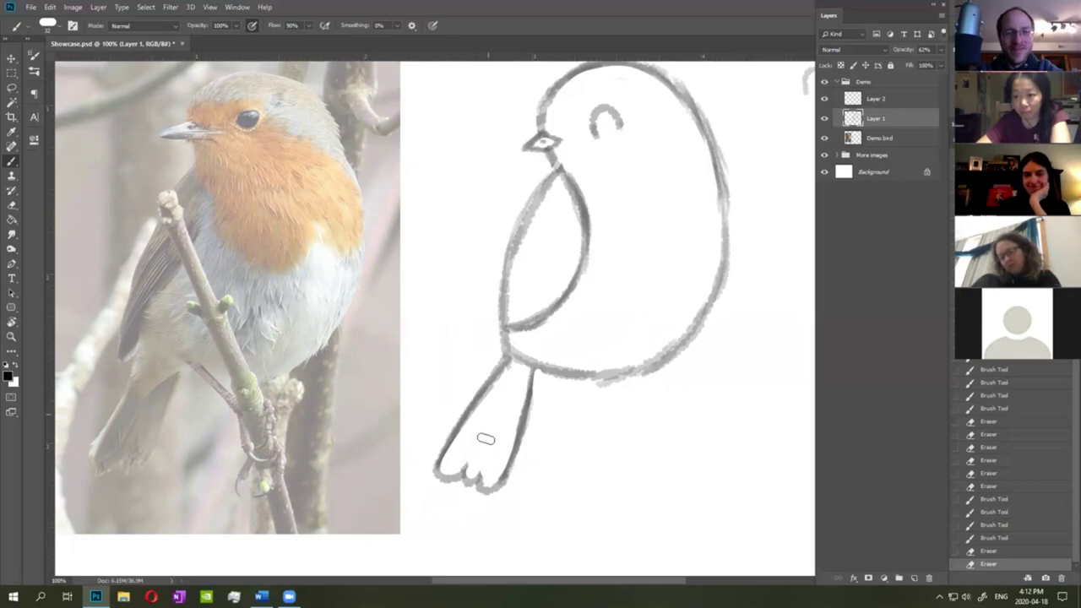
left_click_drag(462, 476, 491, 415)
left_click_drag(483, 480, 509, 404)
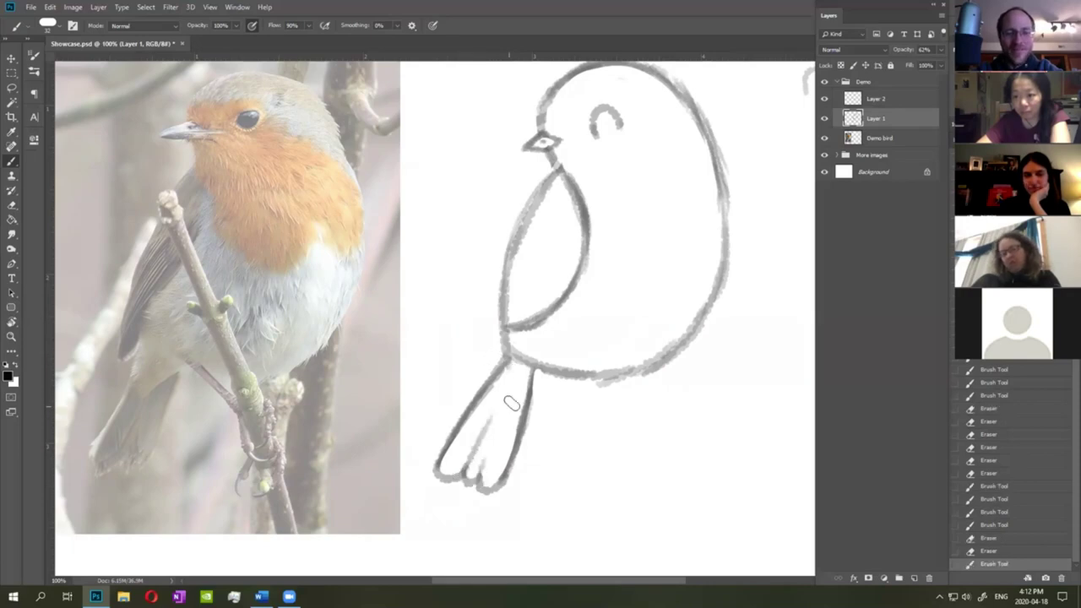
left_click_drag(478, 482, 487, 468)
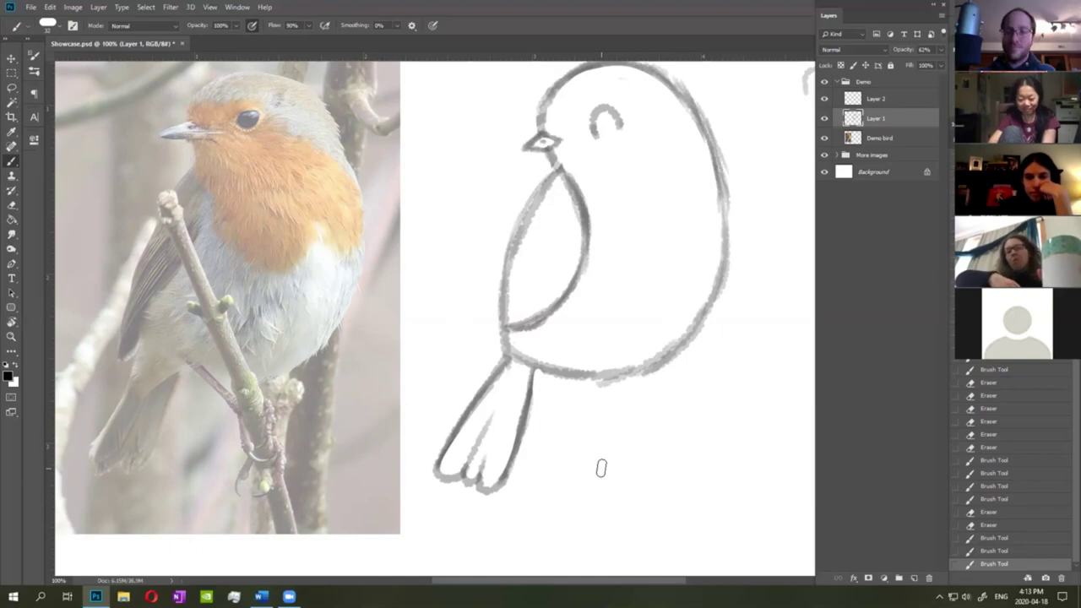
Redraw the belly's lower curve as a smoother line and darken the short throat line below the beak on Layer 2.
left_click_drag(685, 336, 662, 345)
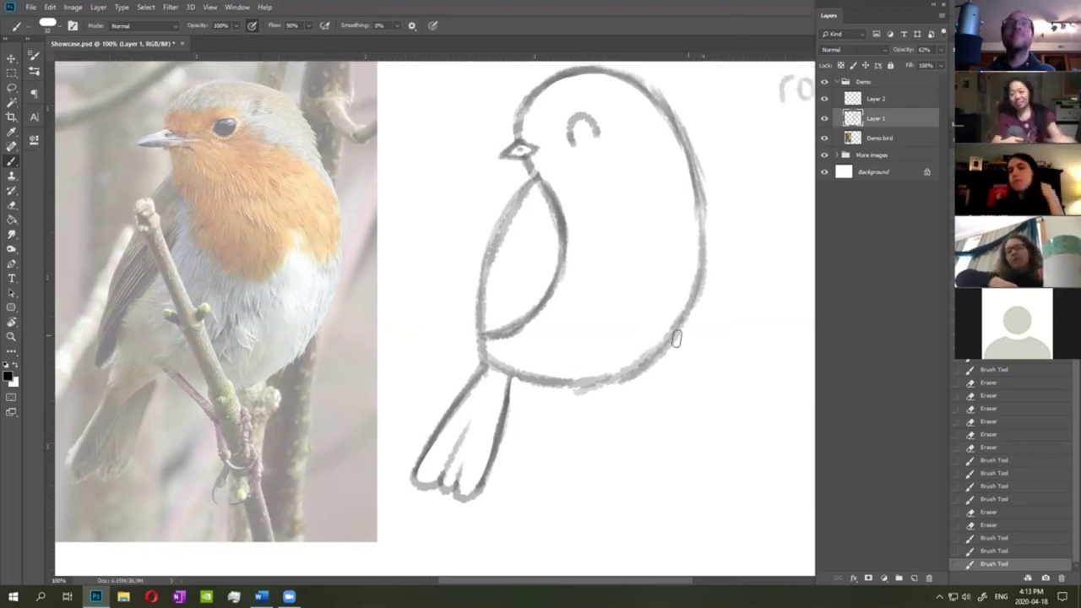
left_click_drag(565, 384, 625, 372)
left_click_drag(604, 379, 634, 367)
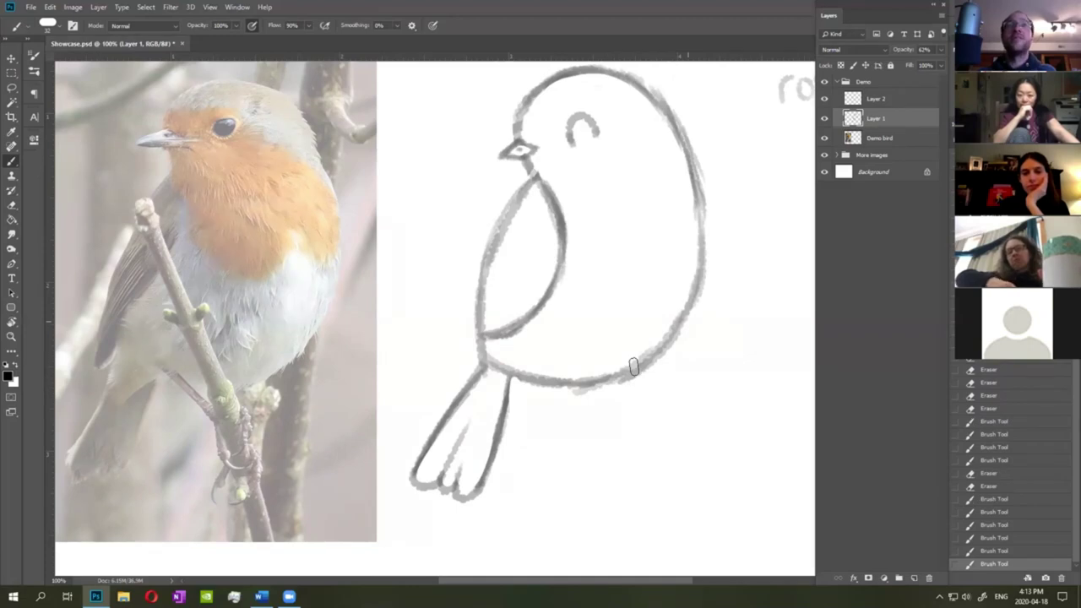
scroll(664, 341, "left", 1)
scroll(664, 341, "up", 1)
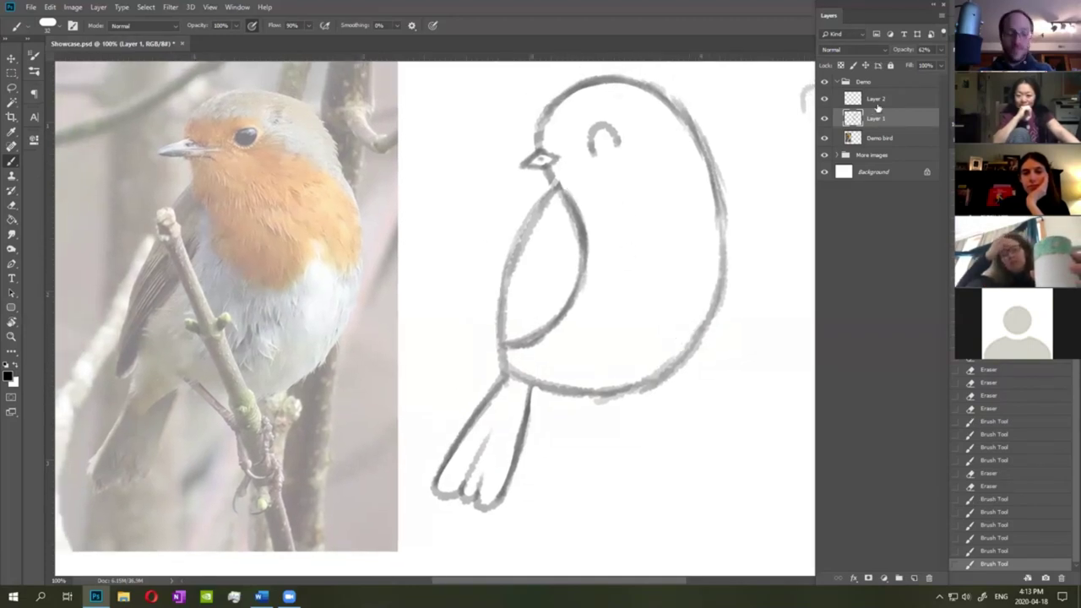
left_click(879, 102)
left_click_drag(554, 173, 555, 186)
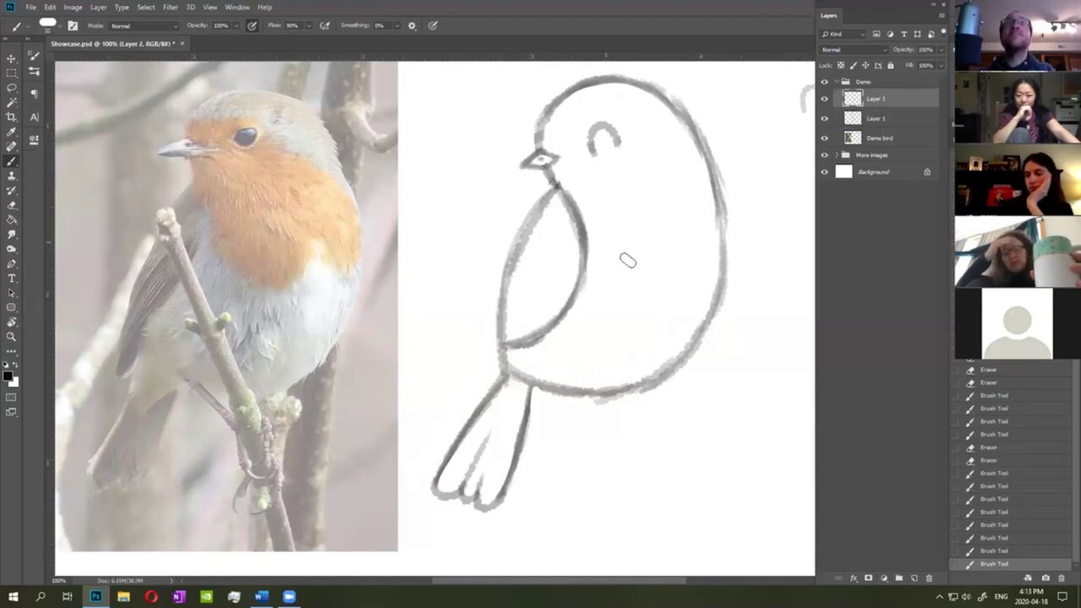
scroll(657, 310, "down", 1)
scroll(657, 310, "right", 1)
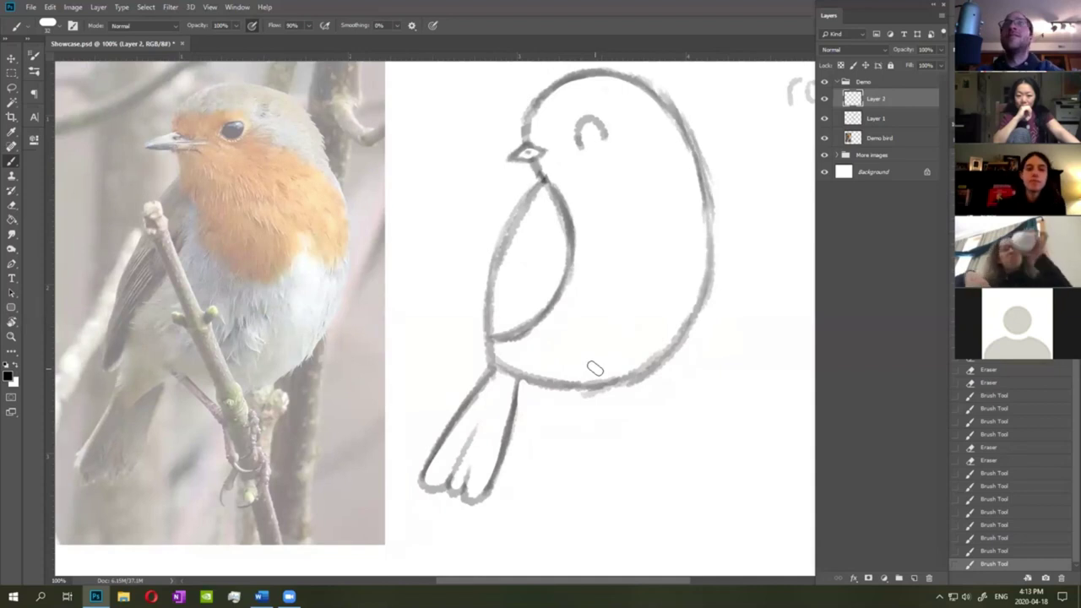
left_click_drag(614, 381, 592, 398)
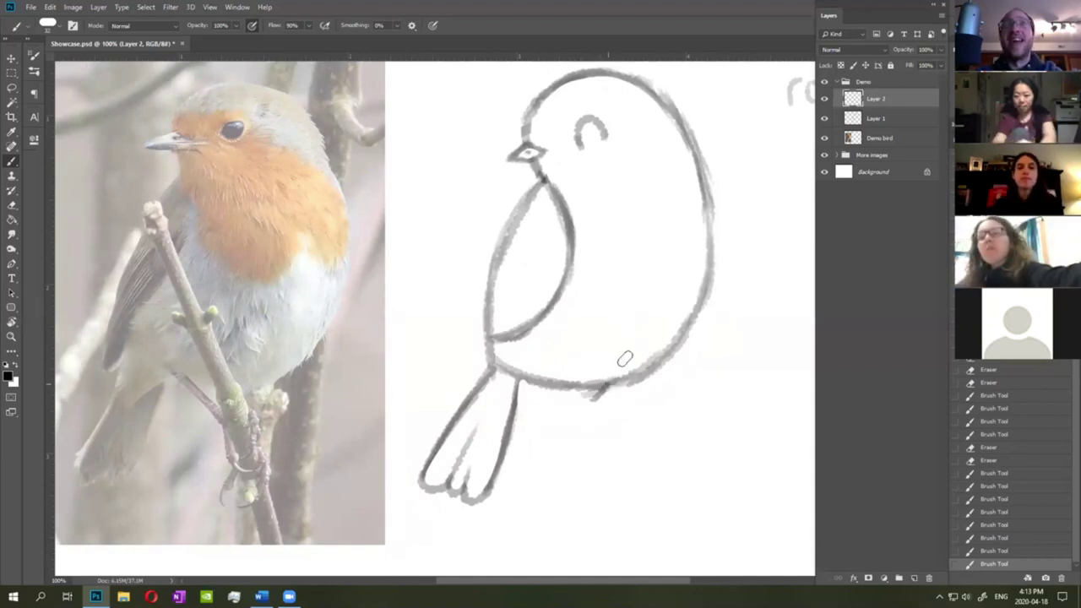
left_click_drag(633, 364, 617, 389)
left_click_drag(653, 354, 640, 379)
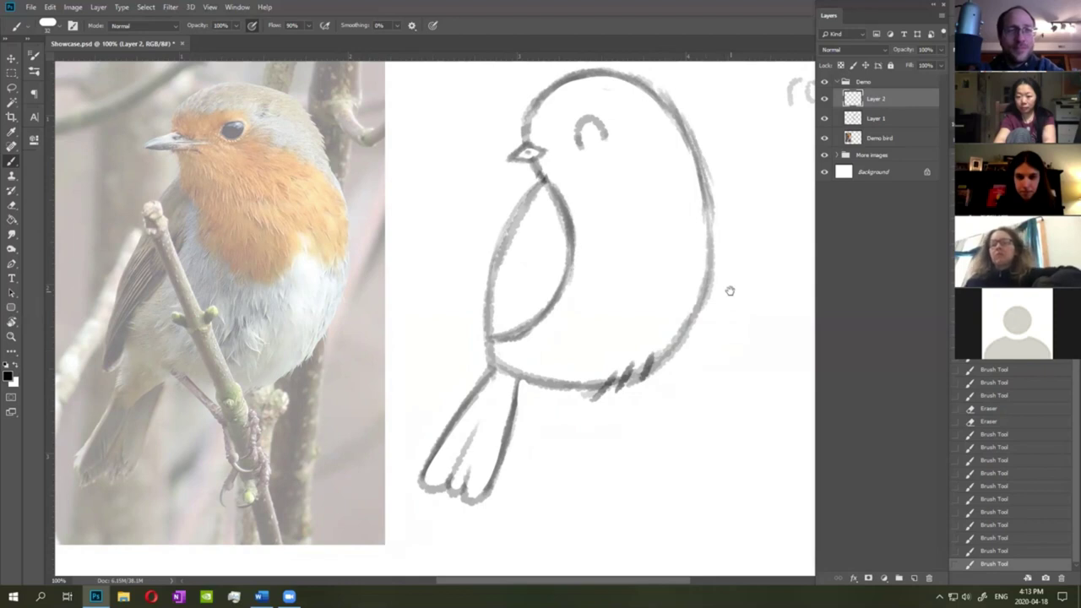
left_click_drag(730, 291, 721, 329)
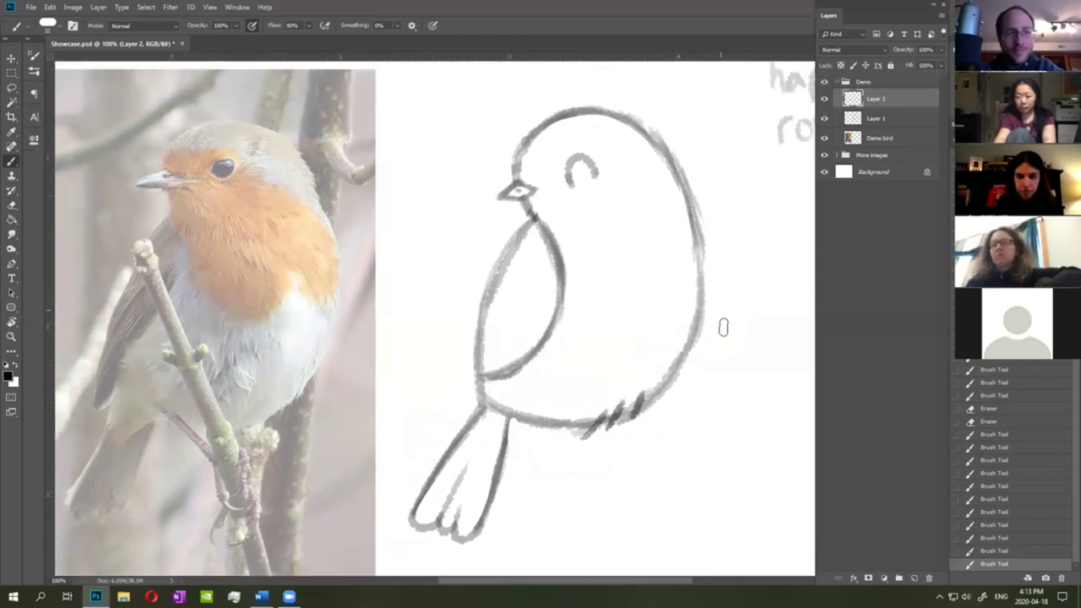
left_click(994, 538)
left_click(994, 525)
Draw a zigzag feather mark inside the belly near its lower right curve and a small curved one near the tail.
left_click_drag(614, 377, 636, 352)
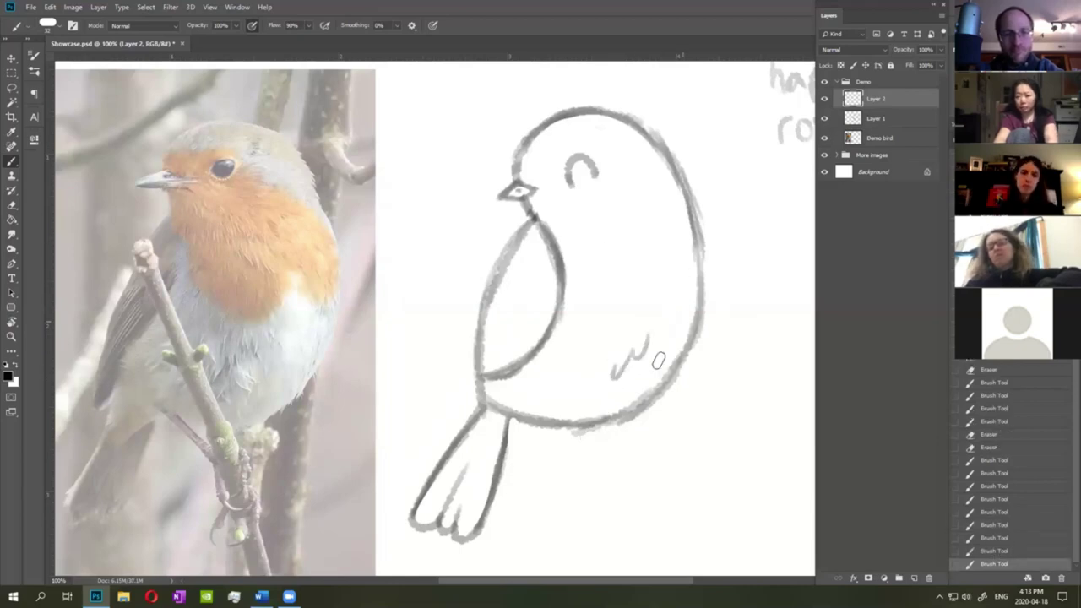
left_click_drag(532, 402, 554, 387)
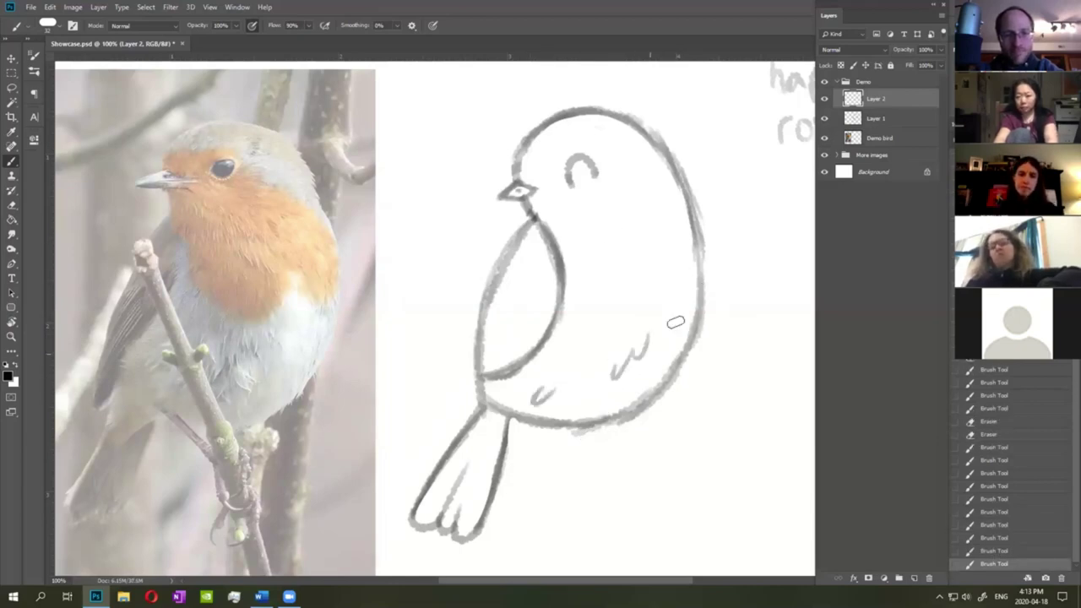
key("ctrl+z")
left_click_drag(546, 403, 583, 394)
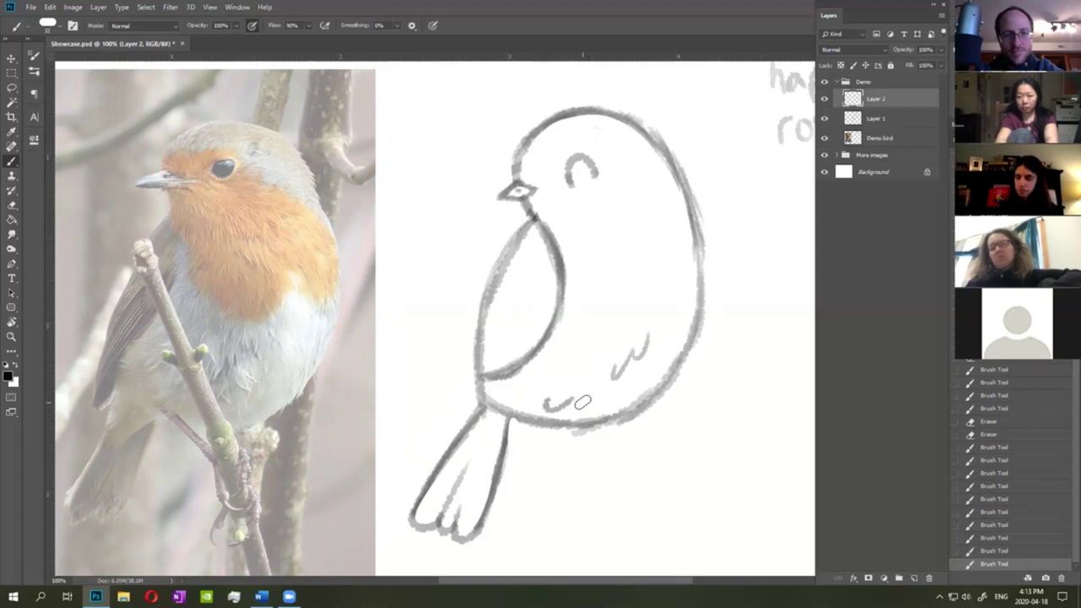
Merge Layer 2 down into Layer 1 and duplicate the merged layer as Layer 1 copy.
left_click_drag(646, 449, 623, 455)
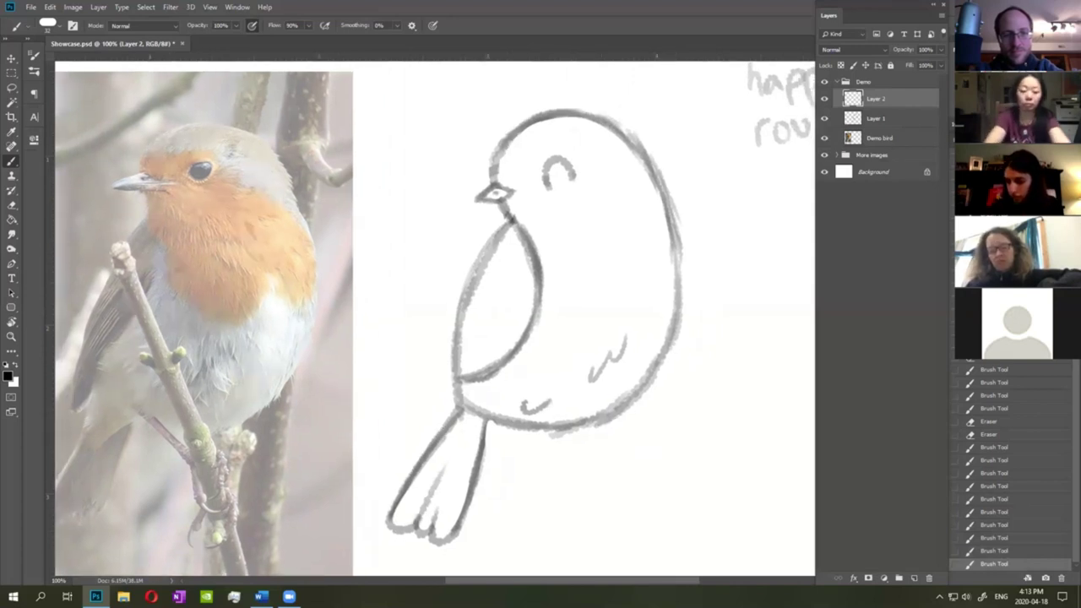
key("ctrl+minus")
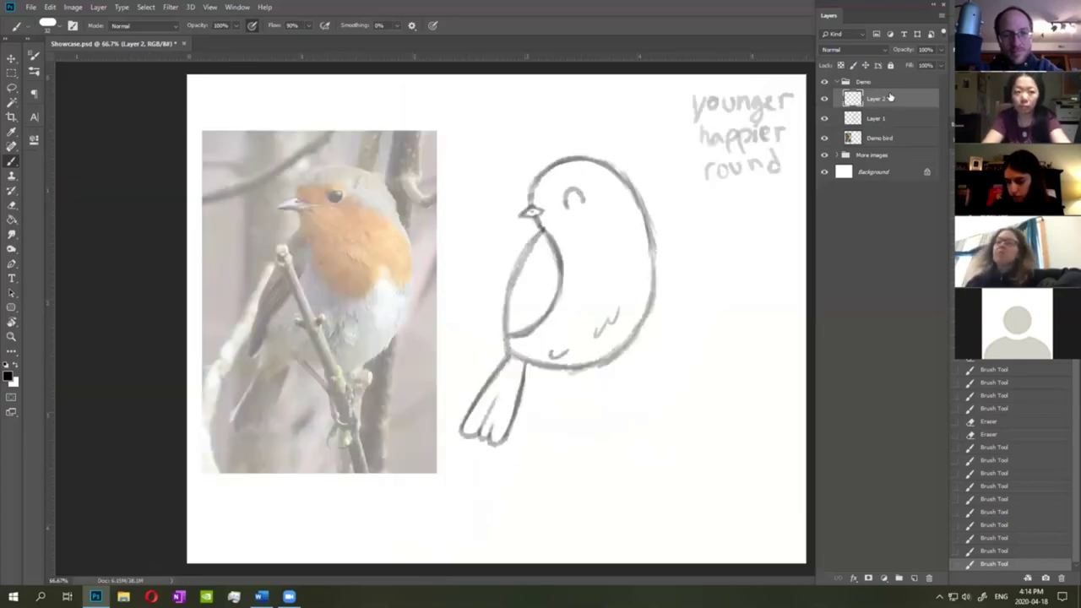
key("ctrl+e")
right_click(884, 96)
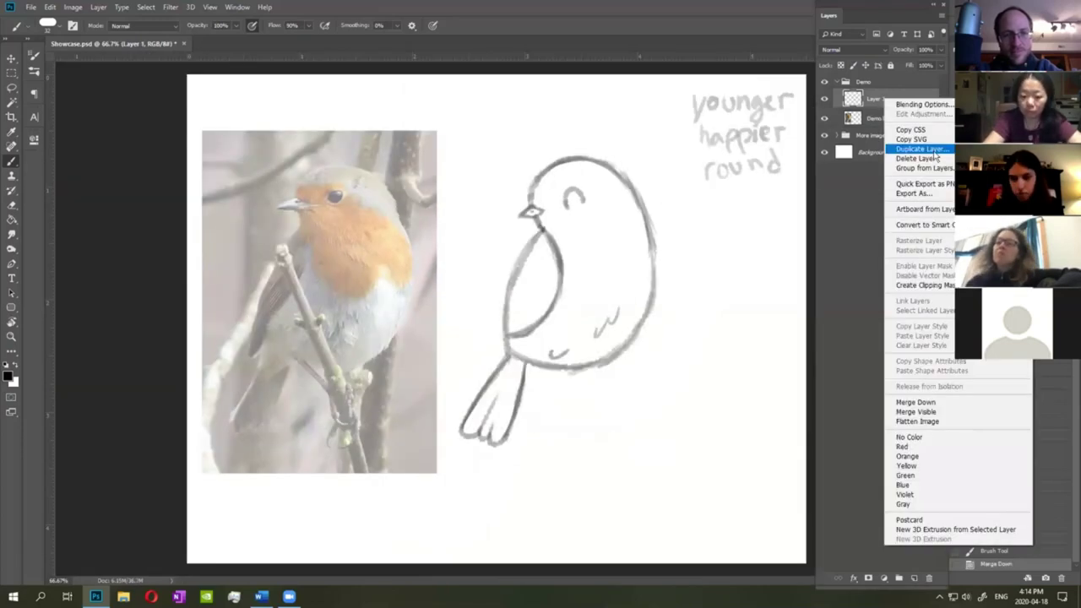
left_click(929, 149)
left_click(541, 132)
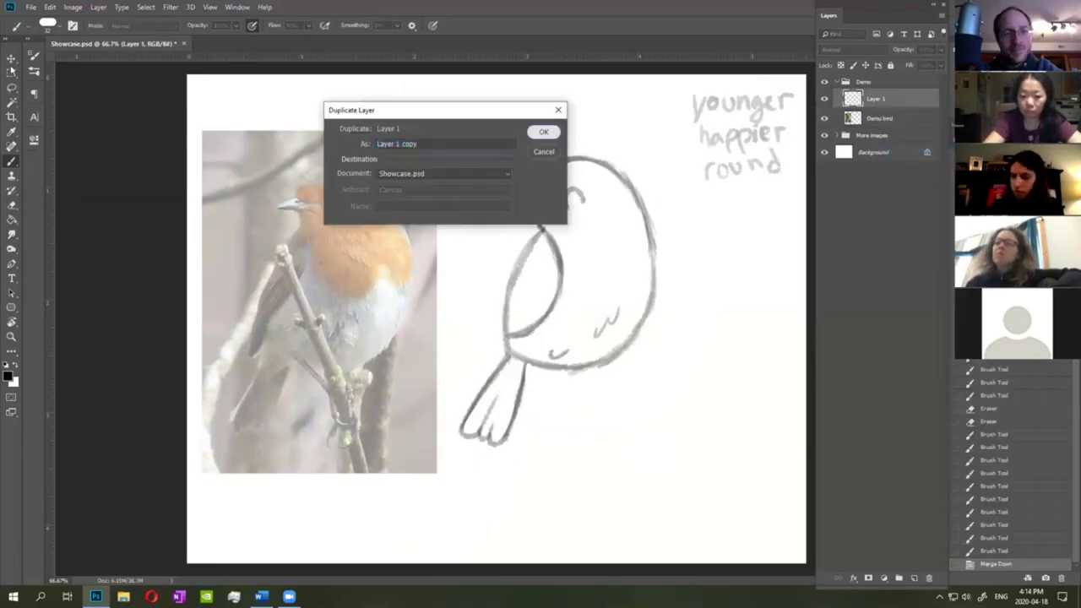
Move the duplicated bird to the canvas's lower right and the original bird up beside the photo so both stand apart.
key("v")
left_click_drag(607, 241, 705, 340)
left_click_drag(623, 245, 581, 192)
left_click_drag(765, 306, 752, 285)
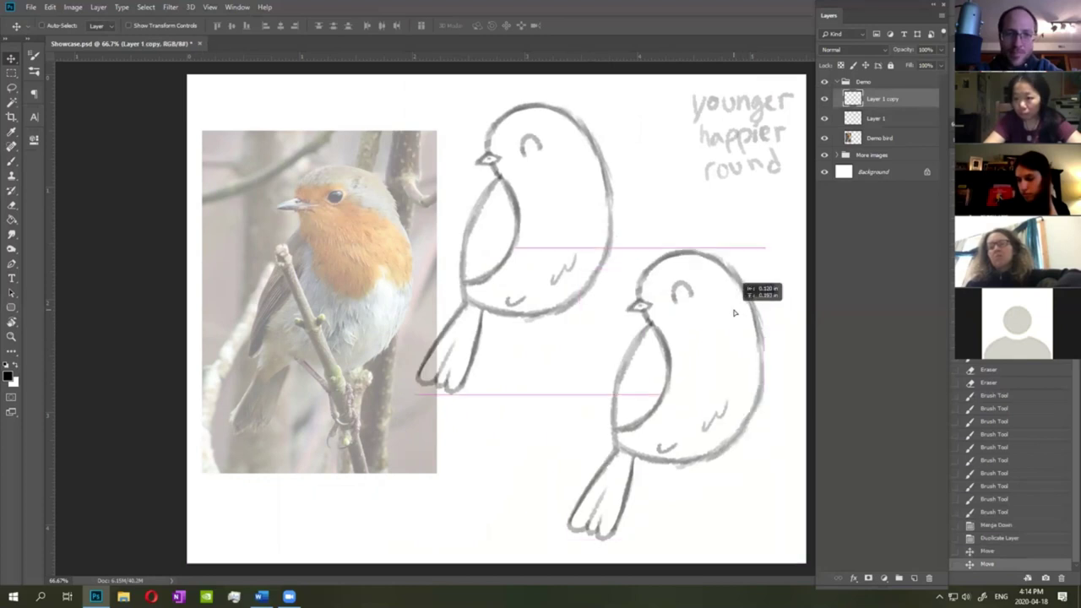
Trace the robin's flattened crown on the photo, from the forehead to the angled back of the head.
key("b")
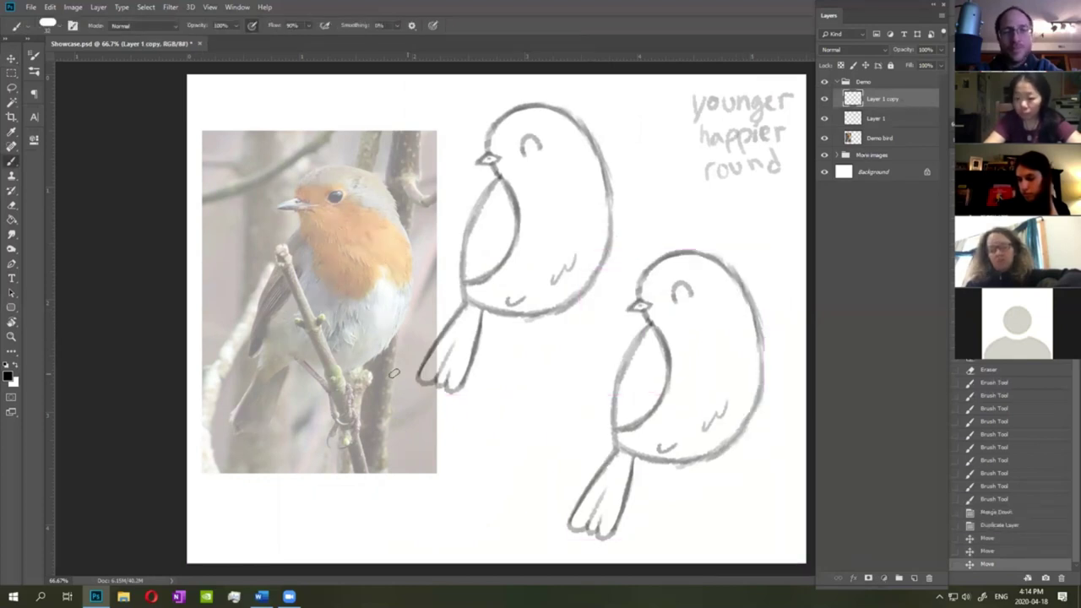
mouse_move(294, 184)
left_mouse_down()
mouse_move(355, 169)
mouse_move(389, 179)
mouse_move(391, 200)
mouse_move(379, 176)
left_mouse_up()
left_click_drag(368, 170, 383, 181)
left_click_drag(374, 172, 384, 184)
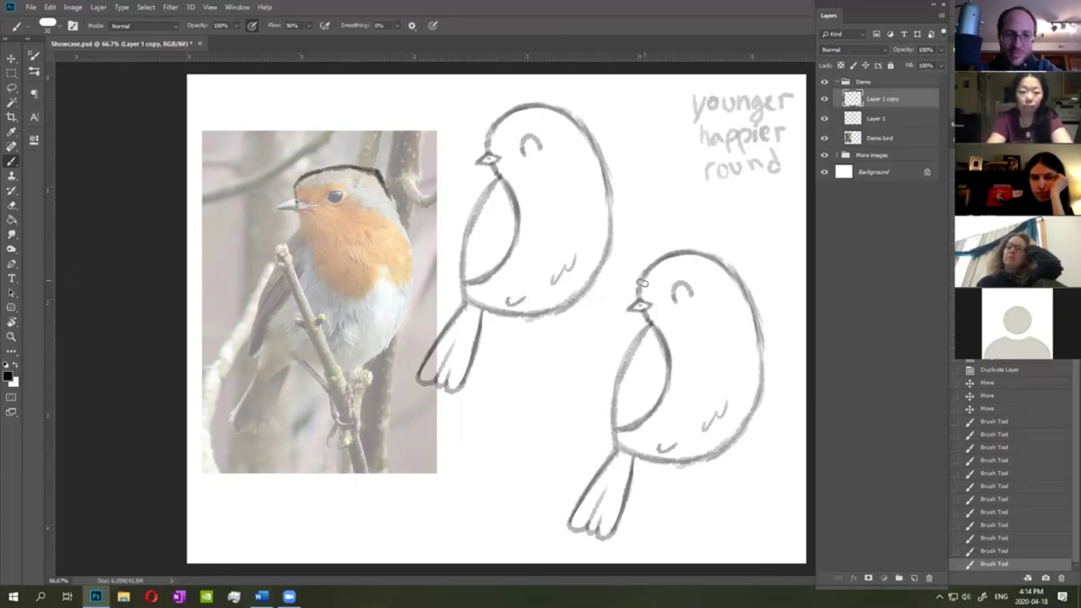
Redraw the duplicated bird's head with a flatter crown and angled back corner, erasing the old outline underneath.
left_click_drag(645, 277, 711, 247)
left_click_drag(700, 246, 732, 275)
mouse_move(718, 253)
left_mouse_down()
mouse_move(739, 277)
mouse_move(724, 255)
mouse_move(715, 277)
mouse_move(693, 260)
mouse_move(715, 261)
mouse_move(731, 299)
left_mouse_up()
key("e")
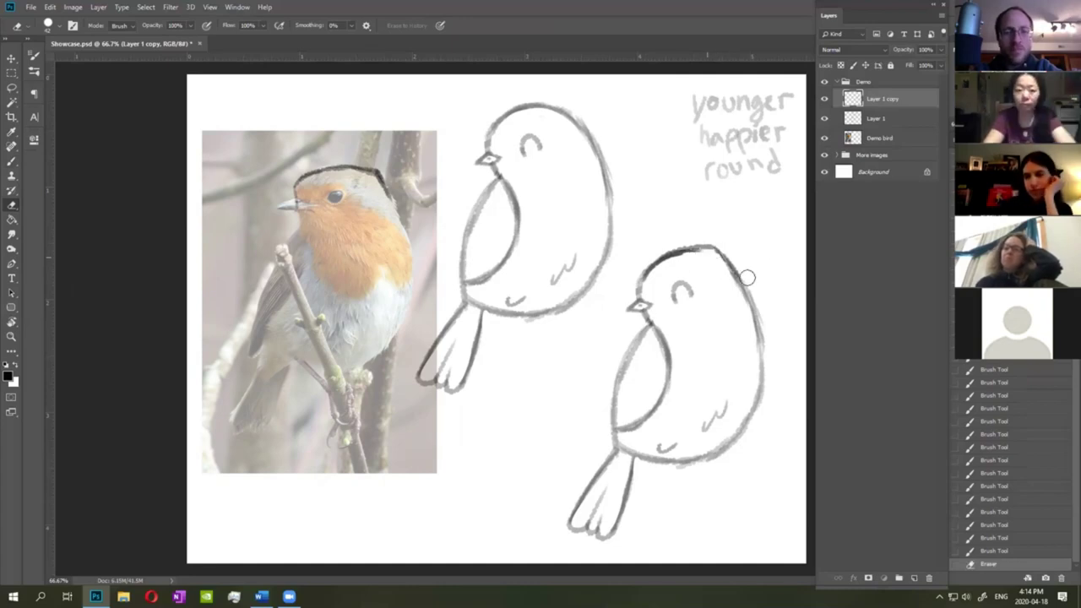
mouse_move(681, 256)
left_mouse_down()
mouse_move(718, 259)
mouse_move(693, 255)
left_mouse_up()
Draw a small leg with curled claws beneath the duplicated bird's belly and scale it down to about 85% with Free Transform.
key("b")
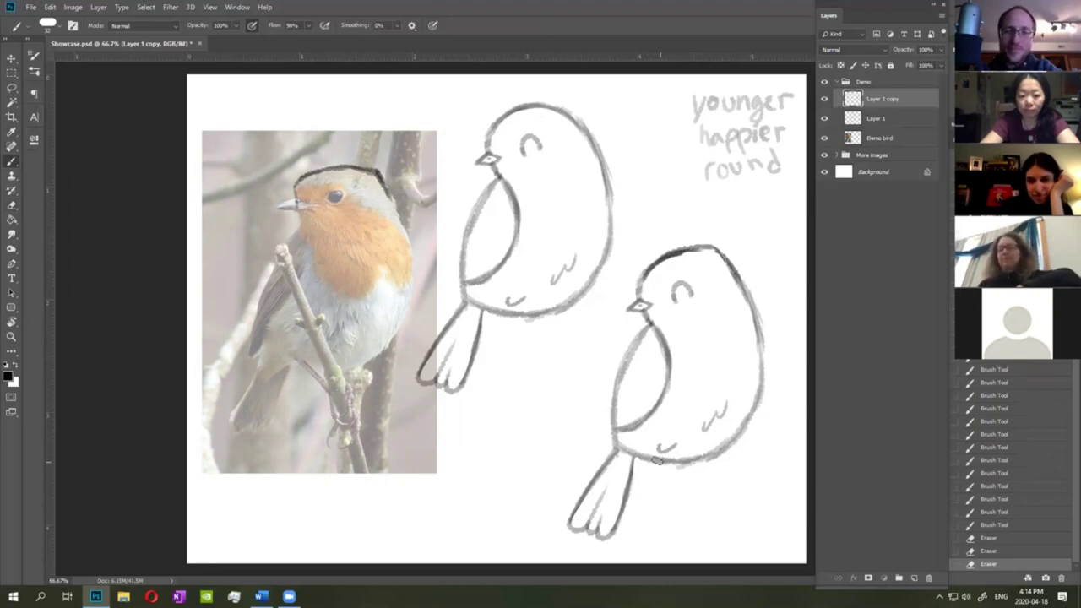
mouse_move(678, 458)
left_mouse_down()
mouse_move(709, 490)
mouse_move(714, 480)
left_mouse_up()
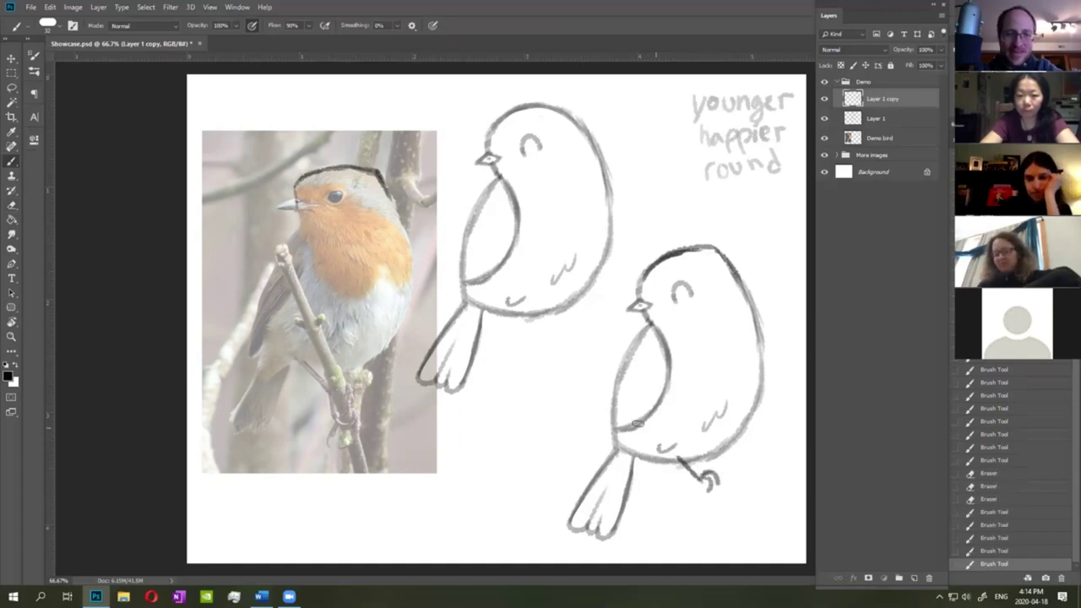
left_click(11, 88)
mouse_move(684, 513)
left_mouse_down()
mouse_move(735, 503)
mouse_move(724, 477)
left_mouse_up()
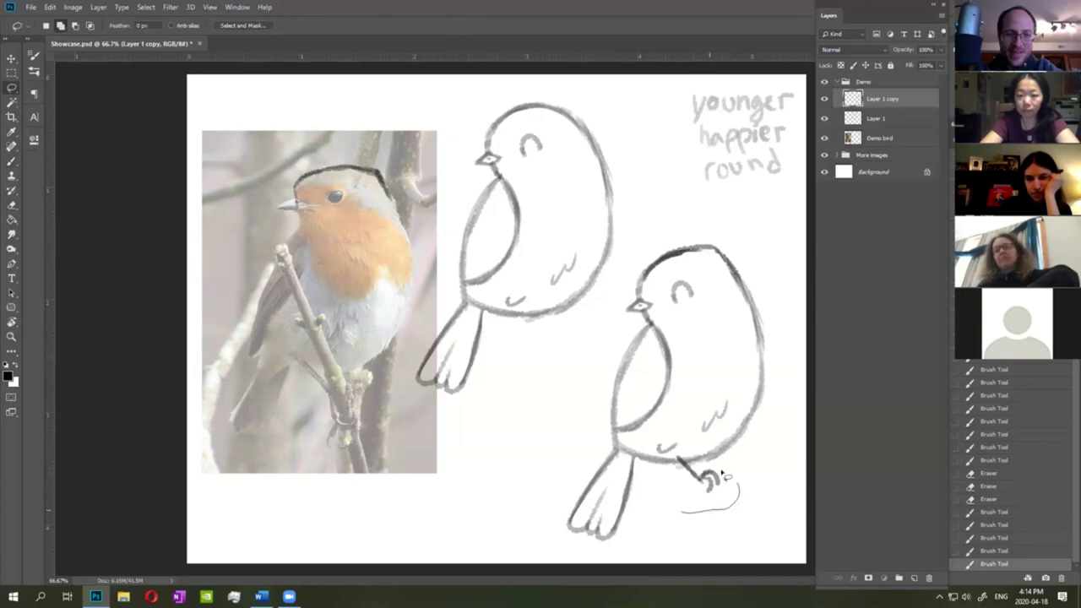
left_click_drag(684, 488, 684, 507)
right_click(701, 488)
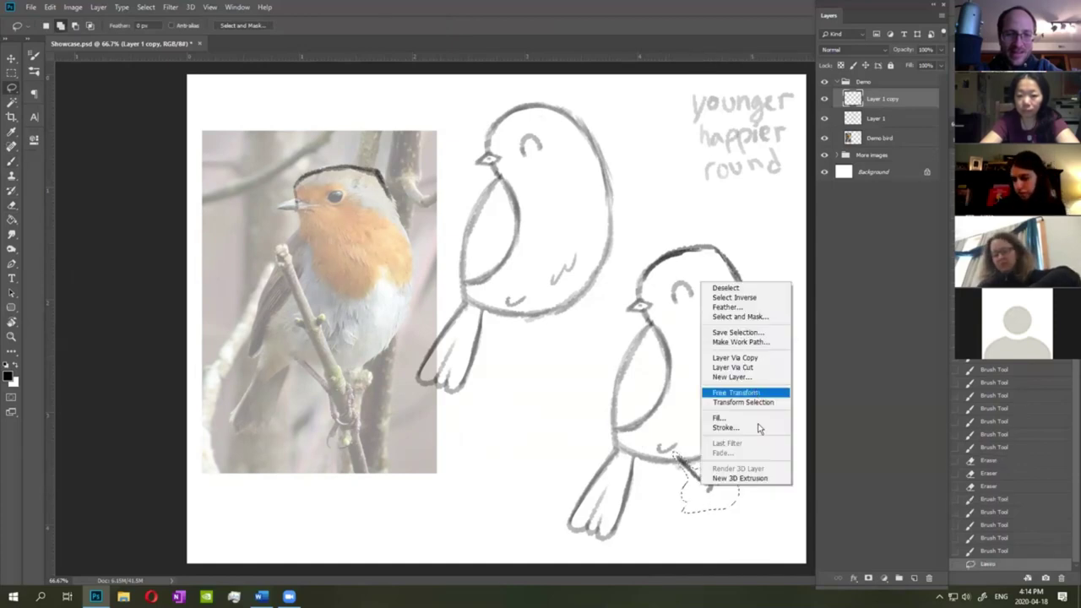
left_click(737, 393)
left_click_drag(740, 512, 724, 504)
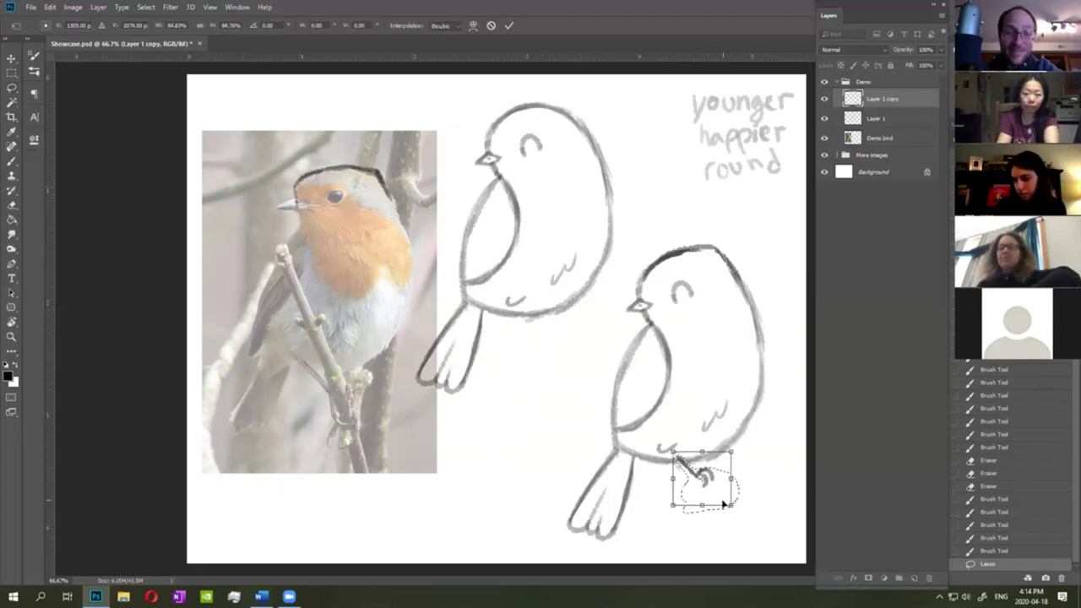
key("Return")
key("ctrl+d")
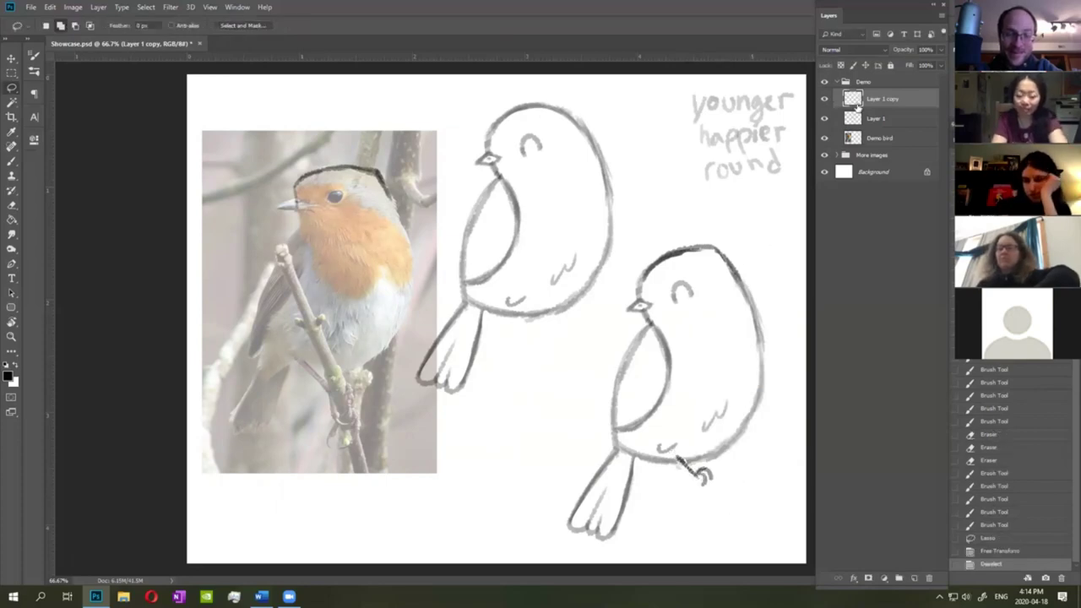
Lasso the duplicated bird's large outer curve, belly and leg, and warp them outward to make the body rounder.
mouse_move(722, 240)
left_mouse_down()
mouse_move(740, 412)
mouse_move(651, 435)
mouse_move(645, 473)
mouse_move(762, 500)
mouse_move(763, 339)
left_mouse_up()
right_click(762, 339)
left_click(790, 449)
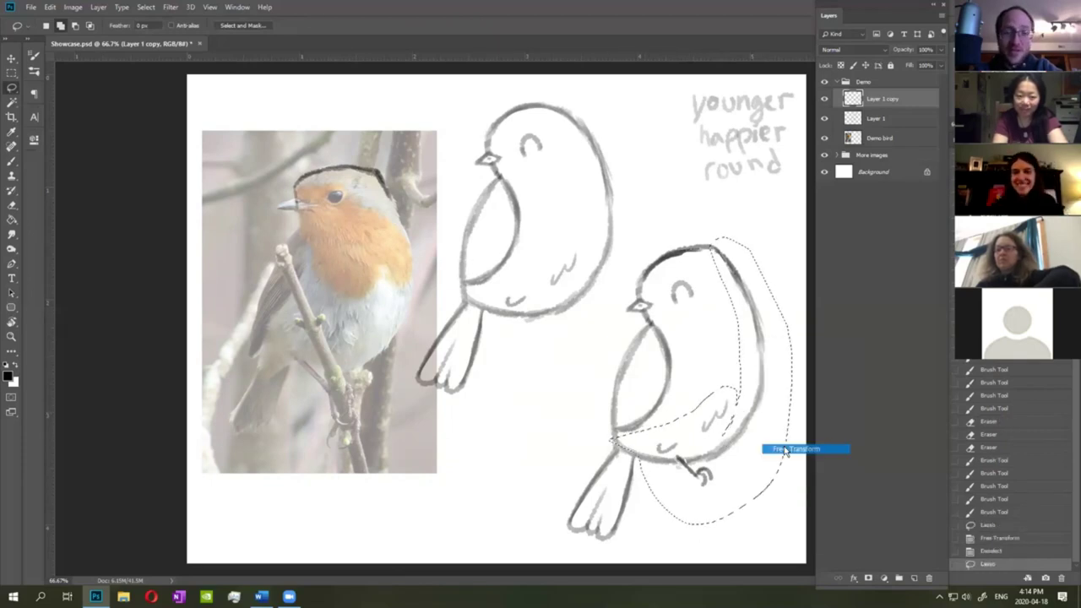
right_click(737, 456)
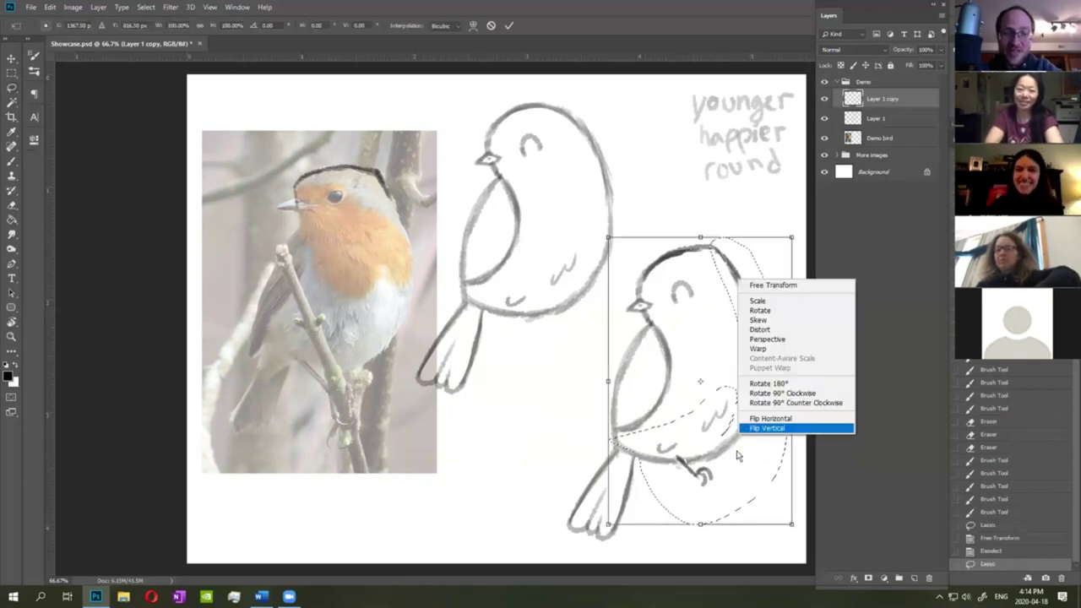
left_click(762, 349)
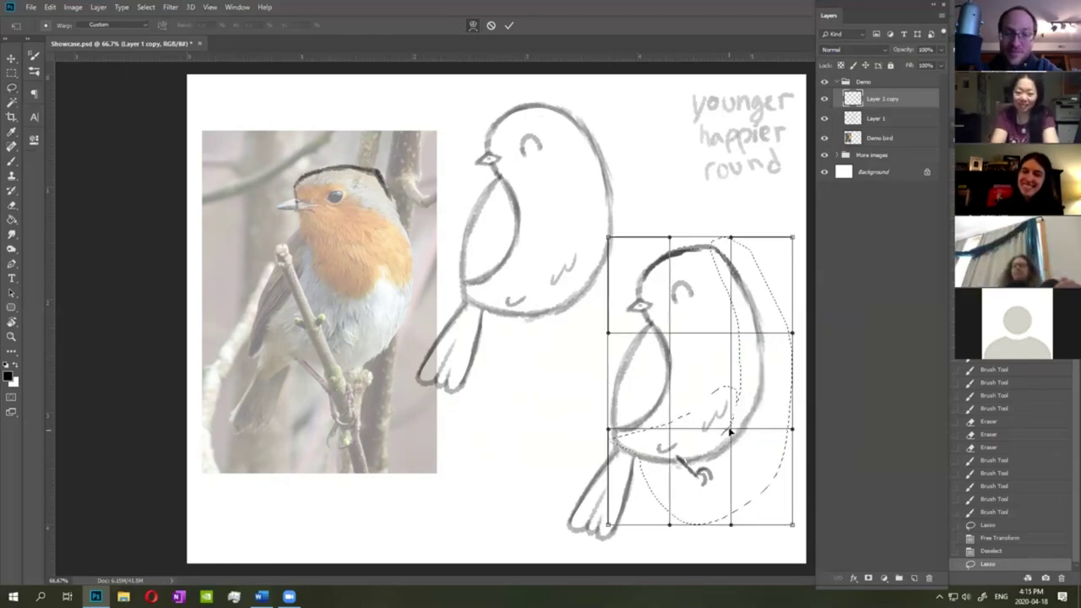
left_click_drag(735, 436, 748, 439)
key("Return")
left_click_drag(743, 338, 754, 336)
left_click_drag(678, 434, 678, 441)
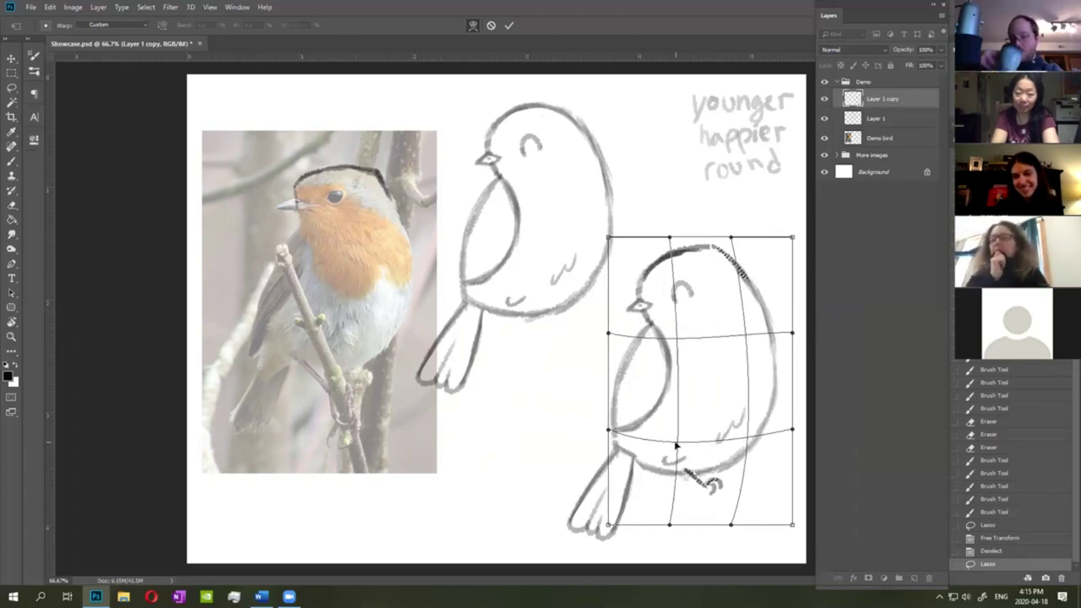
left_click_drag(749, 441, 742, 452)
key("Return")
key("ctrl+d")
Draw a dark line reconnecting the duplicated bird's warped belly outline to the base of the tail.
key("b")
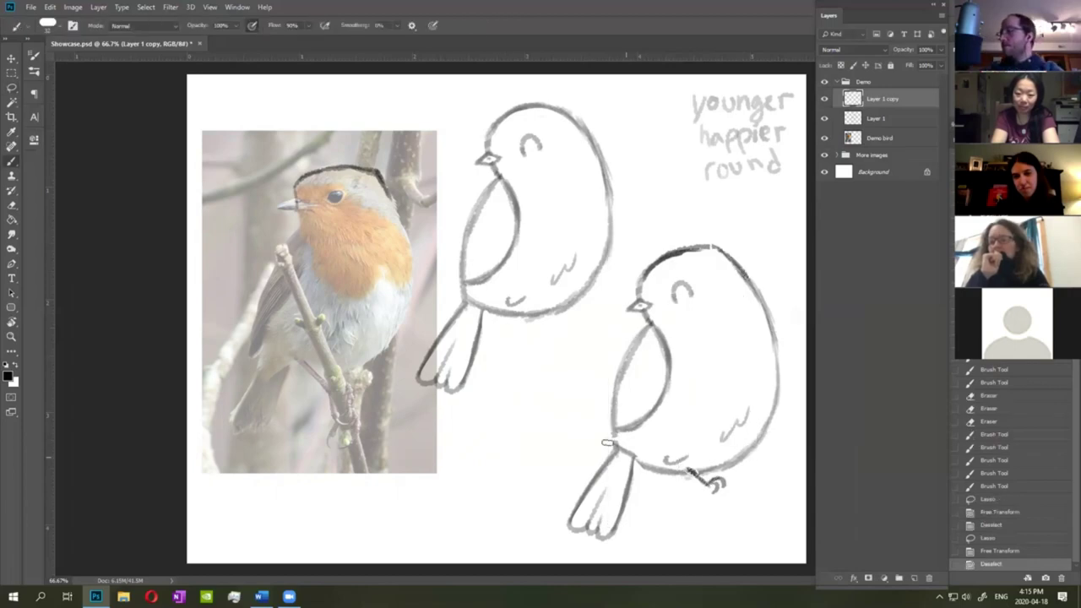
left_click_drag(618, 447, 643, 464)
left_click_drag(620, 450, 648, 468)
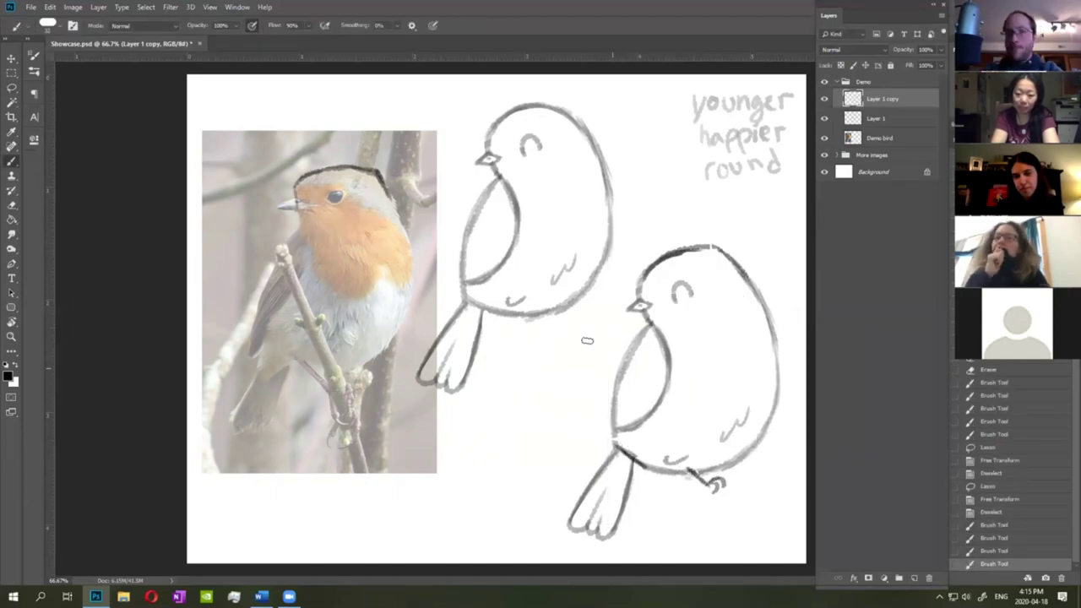
Lasso the duplicated bird's curved eye and shift it slightly lower and closer to the beak with Free Transform.
left_click(10, 88)
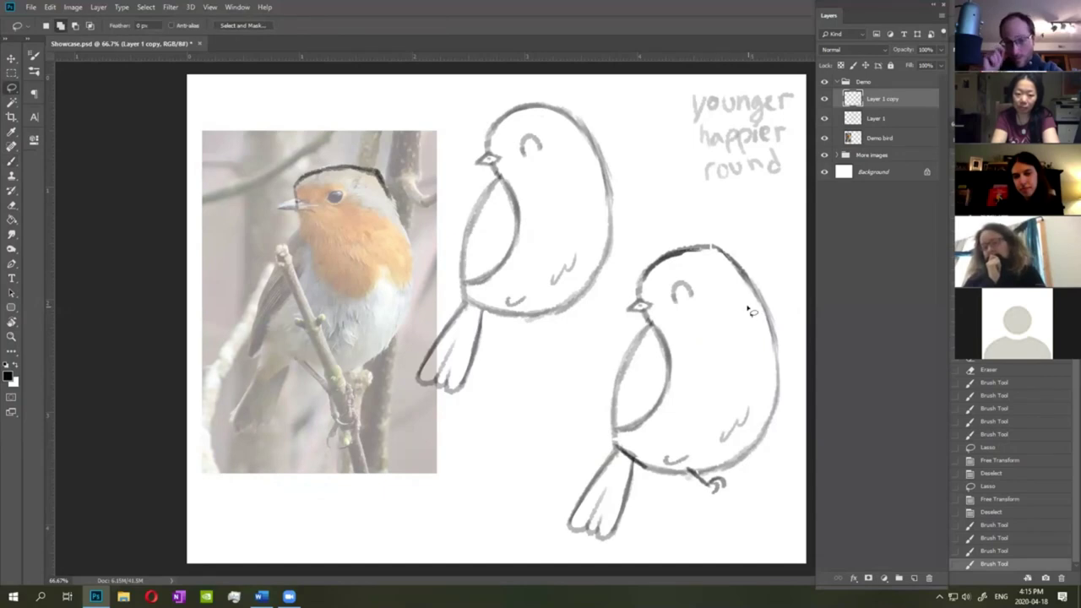
left_click_drag(705, 308, 703, 311)
right_click(692, 285)
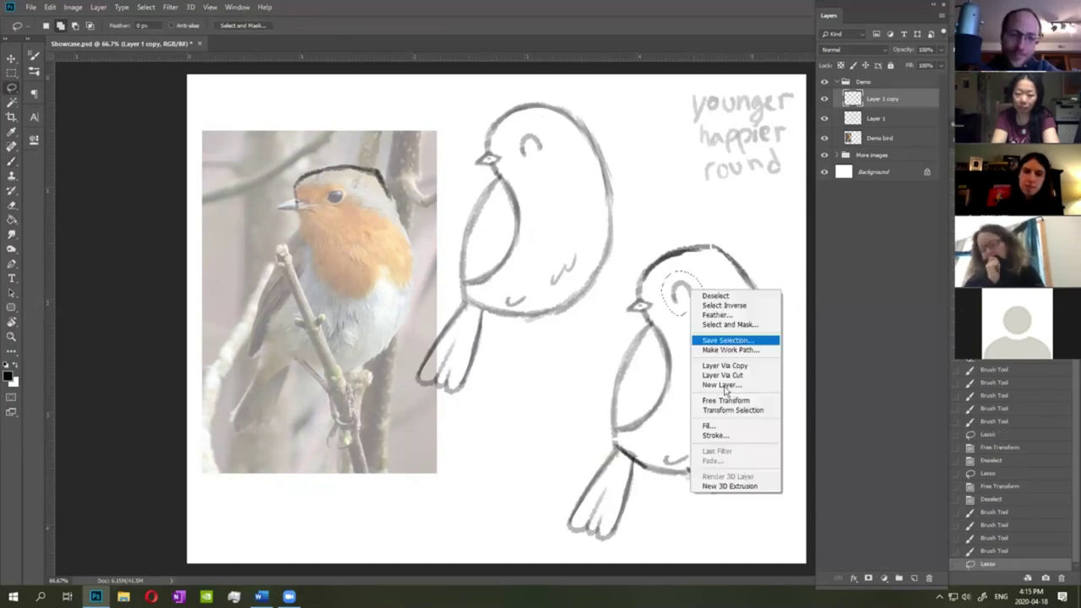
left_click(718, 400)
left_click_drag(691, 313, 700, 329)
key("Return")
key("ctrl+d")
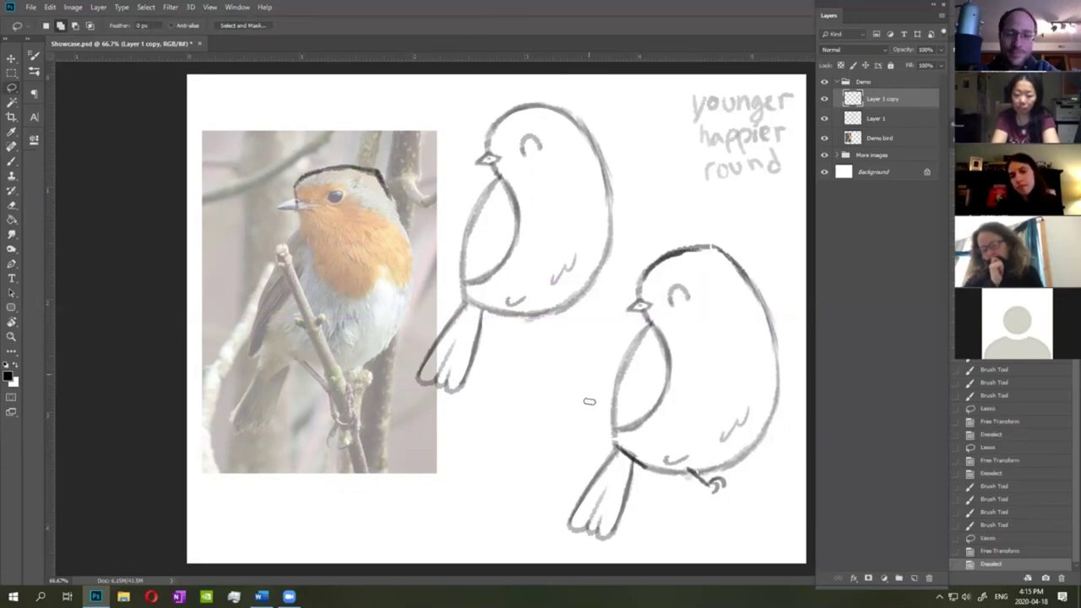
Redraw the duplicated bird's outer wing edge and throat as a fuller, darker curve, erasing the old lines.
key("b")
mouse_move(613, 430)
left_mouse_down()
mouse_move(619, 384)
mouse_move(609, 424)
mouse_move(645, 336)
mouse_move(605, 390)
mouse_move(605, 425)
mouse_move(615, 431)
mouse_move(606, 430)
mouse_move(629, 363)
left_mouse_up()
left_click_drag(607, 404, 634, 348)
mouse_move(636, 345)
left_mouse_down()
mouse_move(625, 358)
mouse_move(652, 337)
mouse_move(666, 346)
mouse_move(649, 332)
mouse_move(663, 331)
mouse_move(644, 338)
left_mouse_up()
key("e")
key("b")
left_click_drag(647, 324, 615, 387)
key("e")
mouse_move(635, 350)
left_mouse_down()
mouse_move(613, 415)
mouse_move(642, 349)
mouse_move(618, 348)
left_mouse_up()
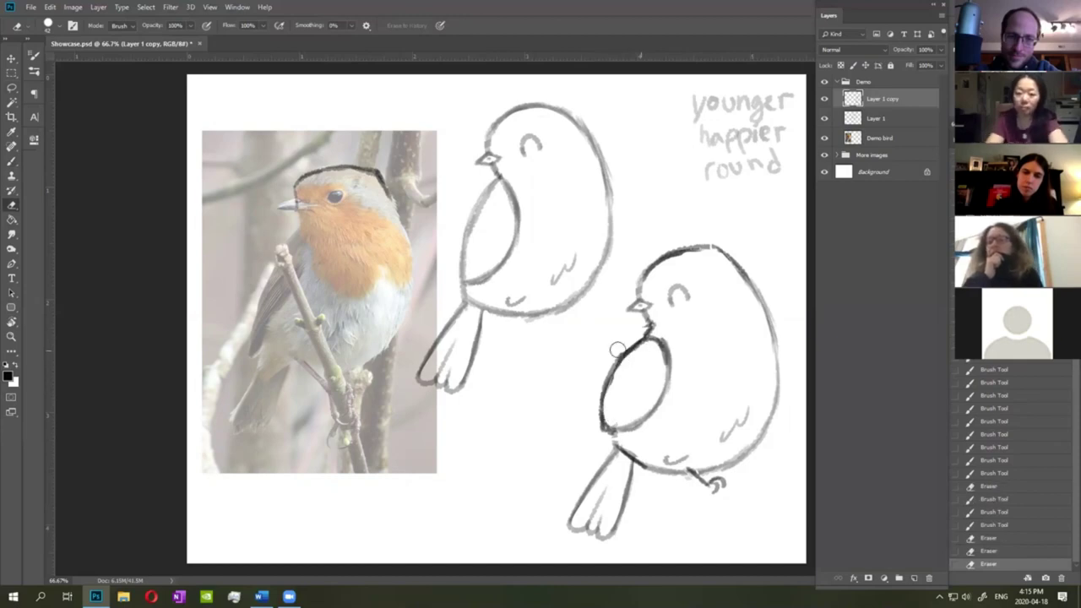
Lasso the duplicated bird's wing, scale it down slightly with Free Transform, and clear the selection.
left_click(12, 88)
mouse_move(655, 335)
left_mouse_down()
mouse_move(610, 347)
mouse_move(591, 438)
mouse_move(641, 435)
mouse_move(683, 340)
left_mouse_up()
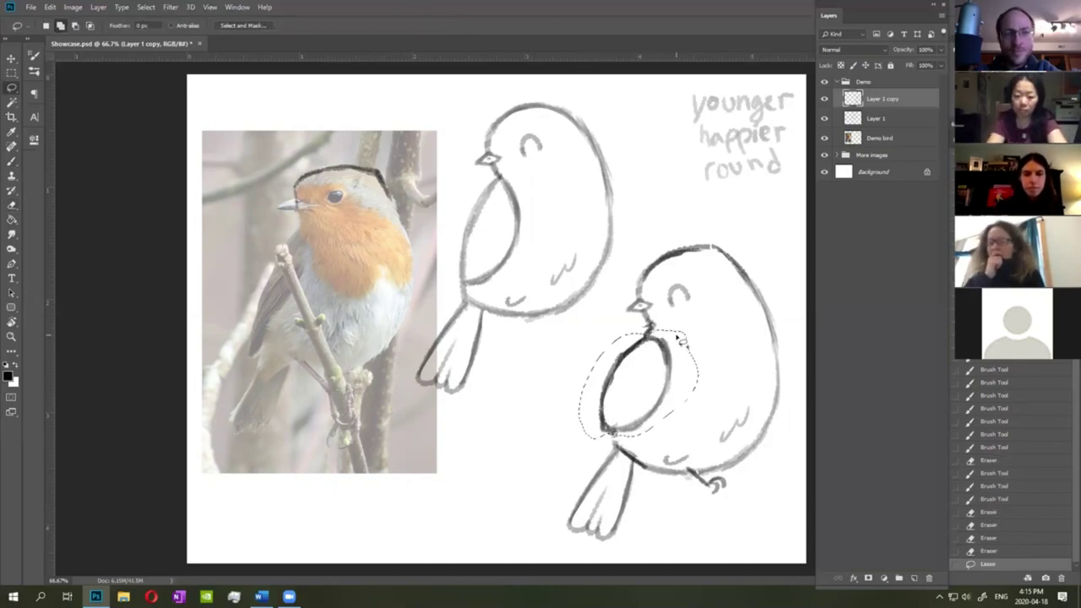
right_click(671, 358)
left_click(685, 467)
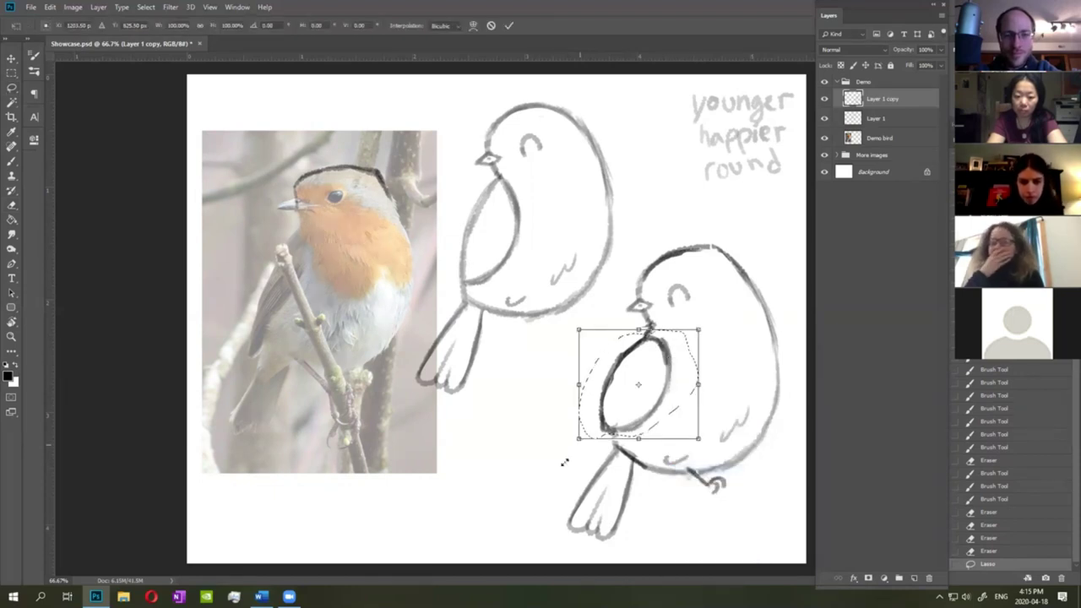
left_click_drag(580, 439, 586, 432)
left_click_drag(693, 429, 697, 435)
key("Return")
key("ctrl+d")
Trace the rump's angle on the robin photo and redraw the duplicated bird's outline from the wing down to the tail base and along the belly.
key("b")
left_click_drag(614, 420, 618, 443)
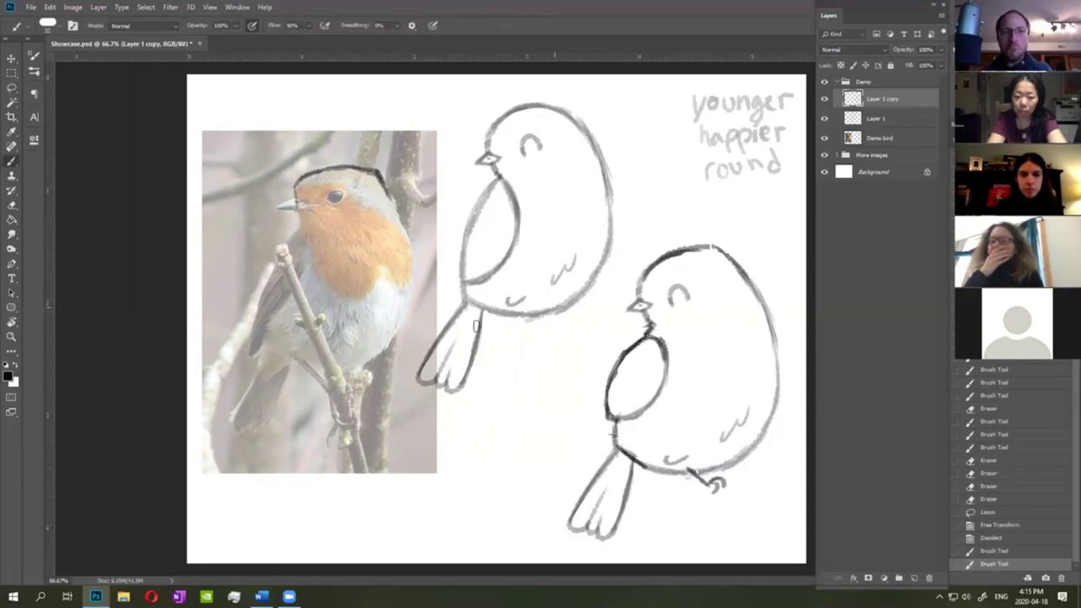
mouse_move(264, 320)
left_mouse_down()
mouse_move(262, 375)
mouse_move(301, 358)
left_mouse_up()
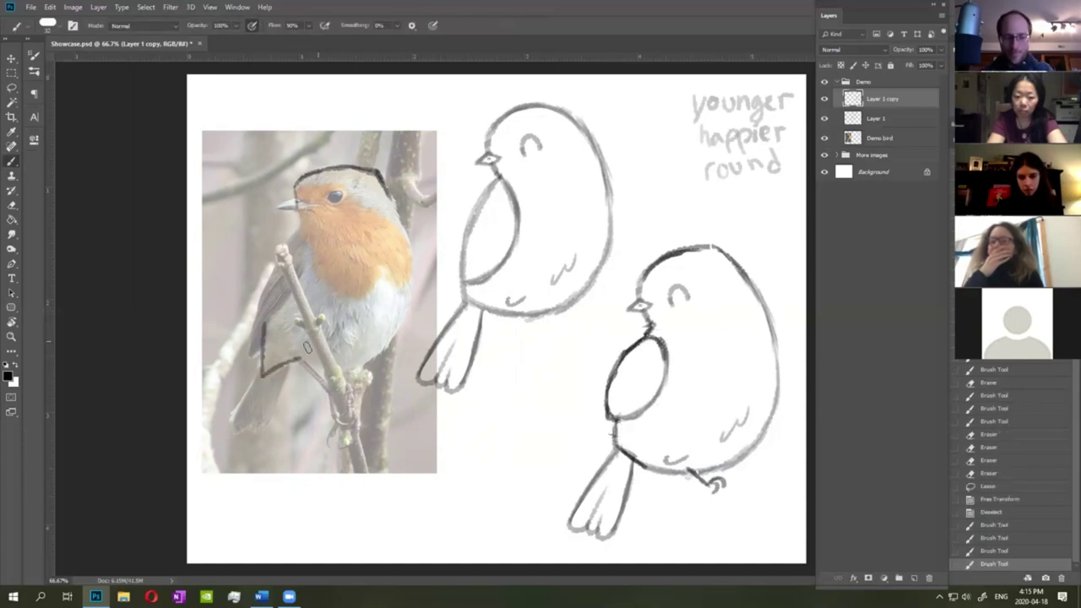
mouse_move(613, 421)
left_mouse_down()
mouse_move(627, 480)
mouse_move(686, 469)
mouse_move(625, 456)
mouse_move(661, 450)
mouse_move(690, 473)
left_mouse_up()
key("e")
key("b")
left_click_drag(622, 464, 695, 471)
left_click_drag(691, 471, 712, 464)
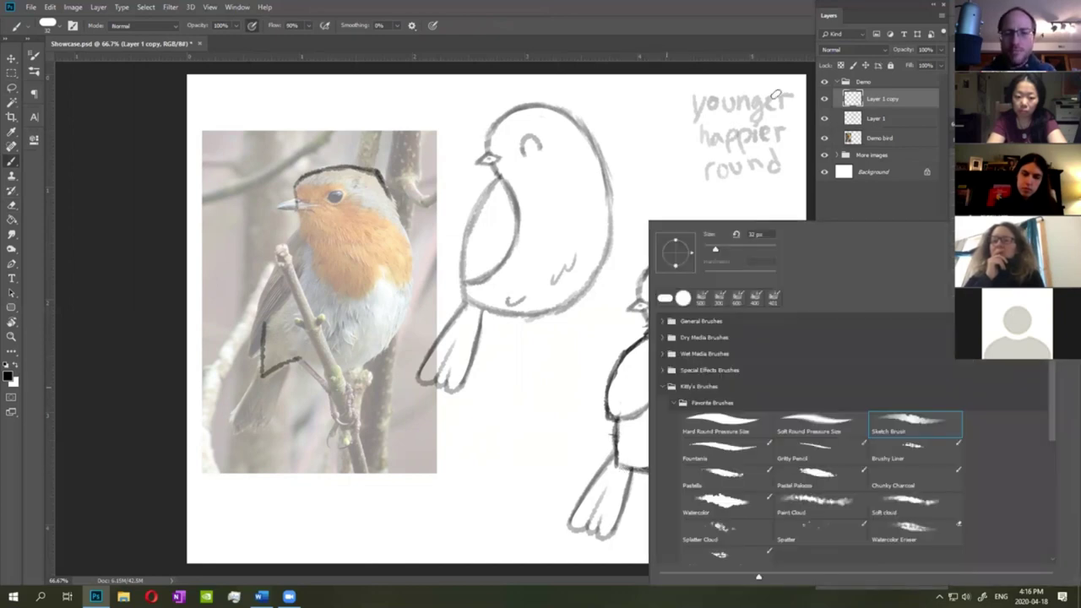
key("Escape")
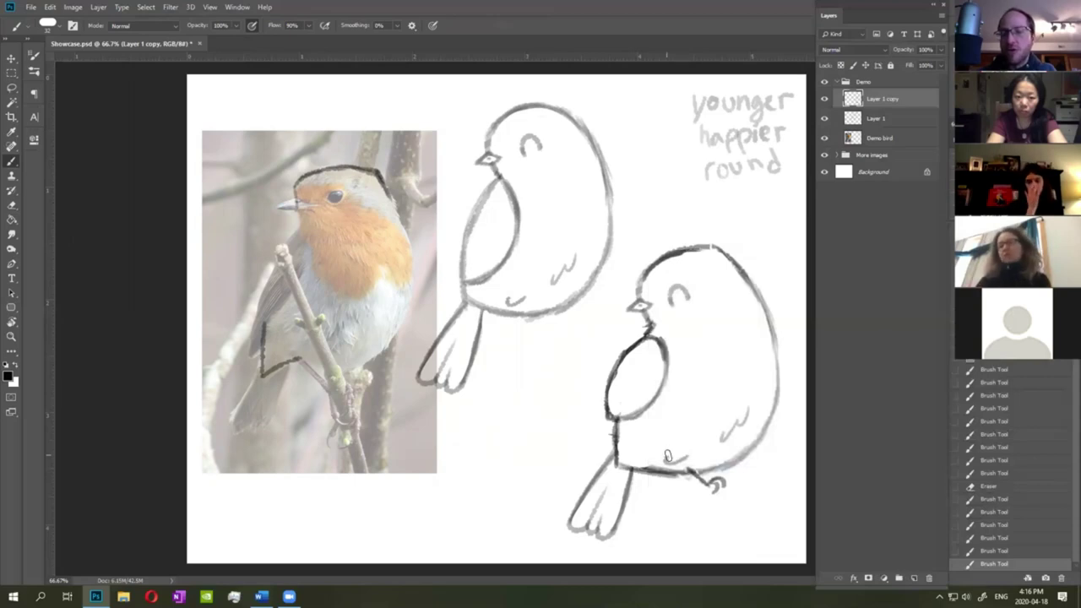
Erase the small curved belly mark, clean up the wing outline, and draw feather lines inside the duplicated bird's wing.
key("e")
left_click(671, 464)
key("b")
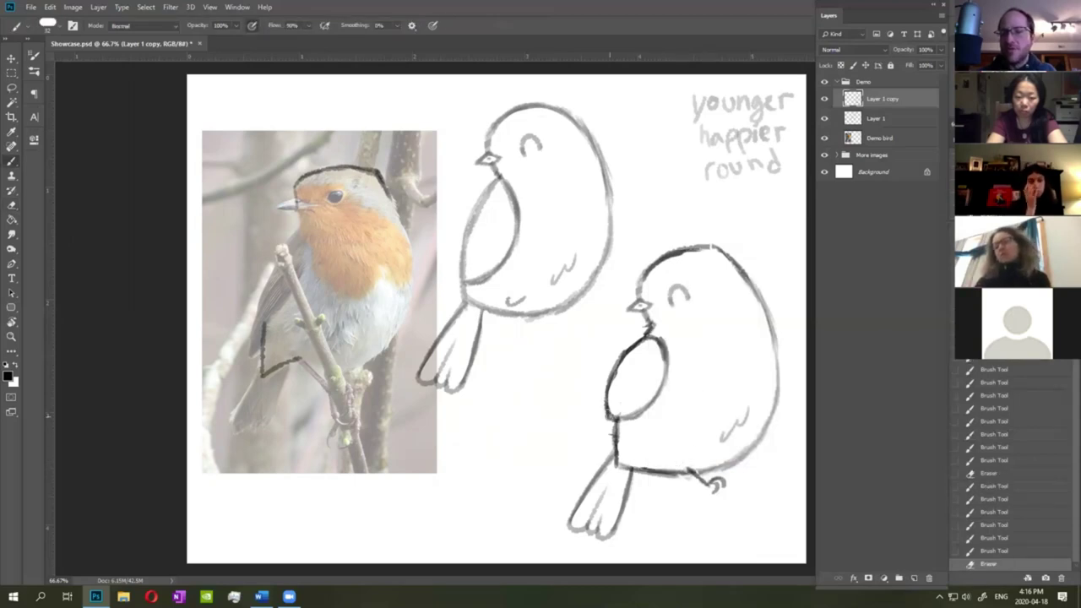
key("e")
mouse_move(608, 392)
left_mouse_down()
mouse_move(624, 416)
mouse_move(645, 400)
mouse_move(612, 406)
mouse_move(630, 368)
mouse_move(667, 340)
mouse_move(652, 323)
mouse_move(612, 389)
left_mouse_up()
key("b")
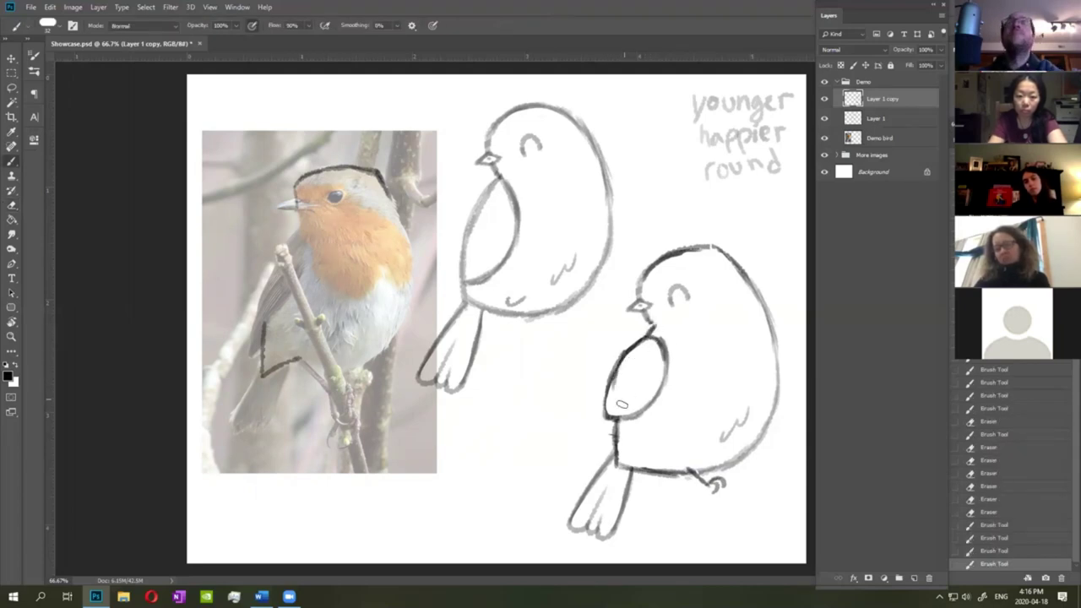
left_click_drag(619, 408, 638, 371)
left_click_drag(618, 405, 639, 388)
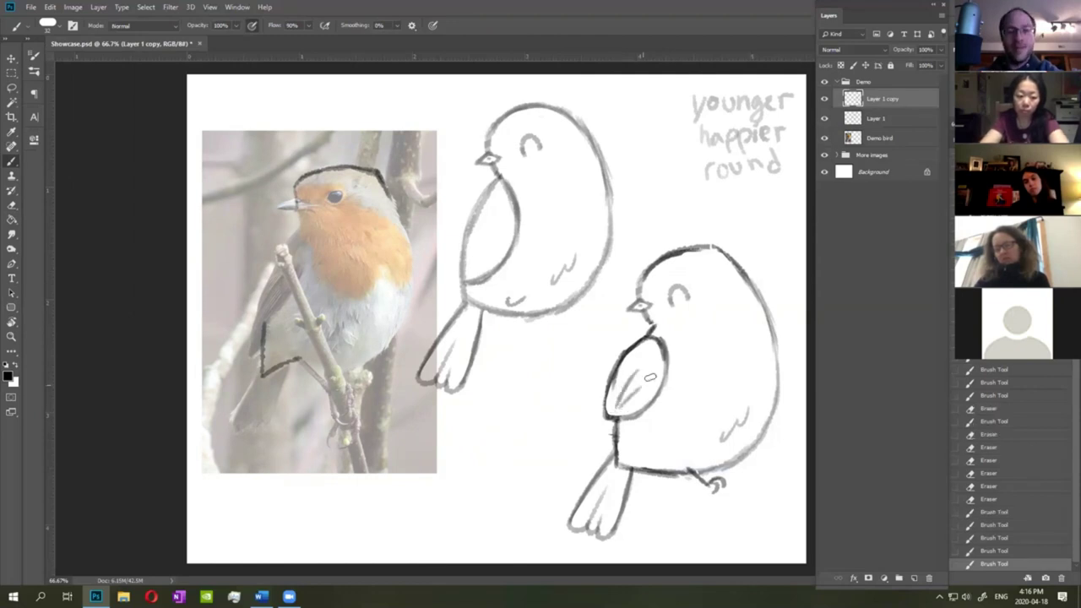
Erase the guide lines drawn over the robin photo's rump and head.
key("e")
mouse_move(263, 323)
left_mouse_down()
mouse_move(262, 378)
mouse_move(300, 359)
left_mouse_up()
mouse_move(305, 177)
left_mouse_down()
mouse_move(289, 212)
mouse_move(374, 172)
mouse_move(391, 201)
left_mouse_up()
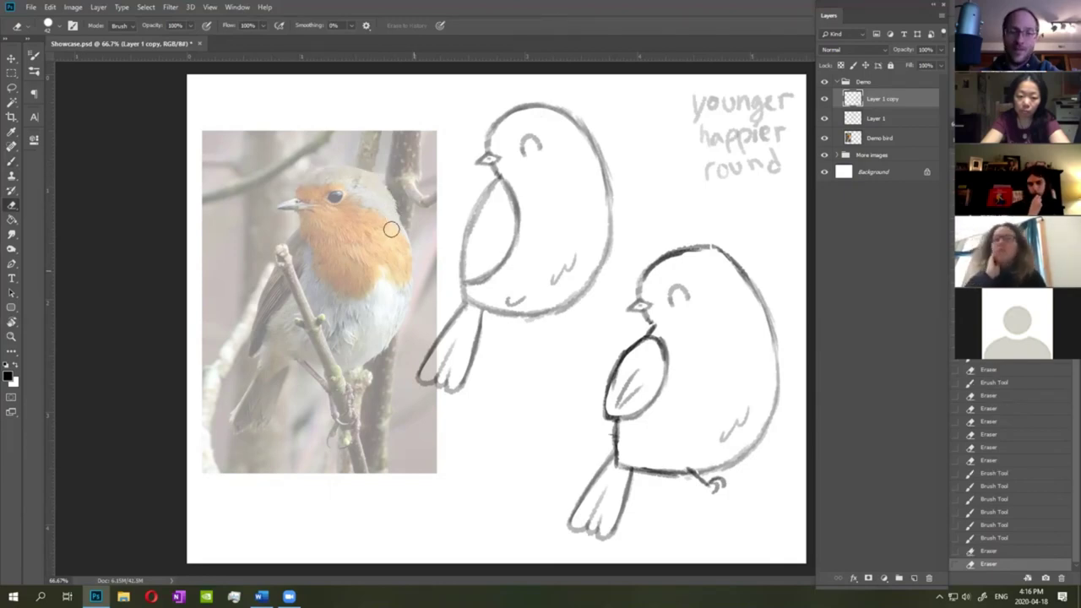
key("b")
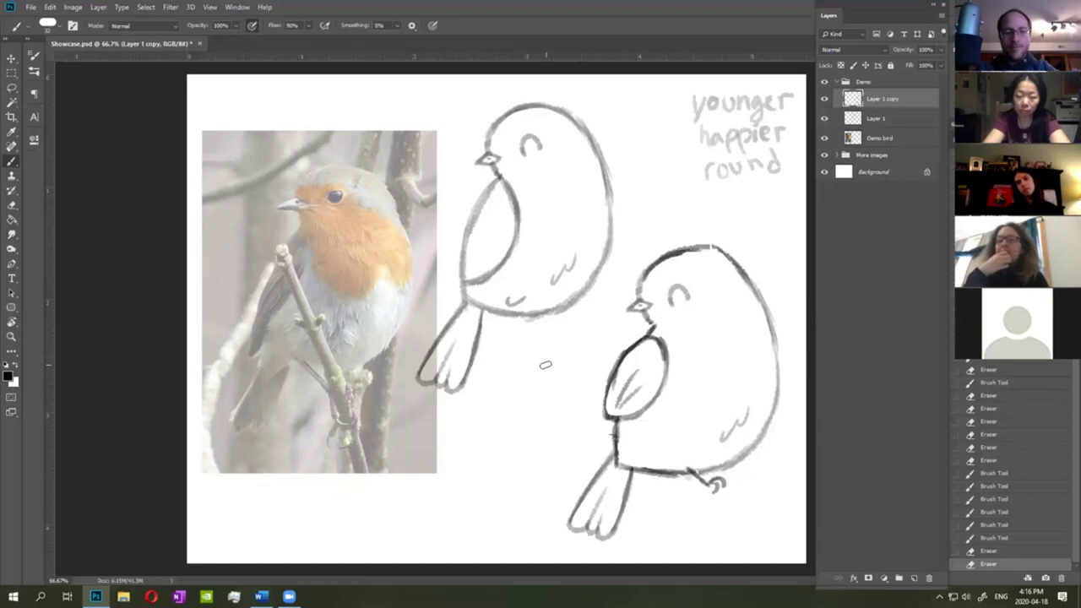
Hide the Demo group and display the Panda sketches layer from the More images group.
left_click(836, 81)
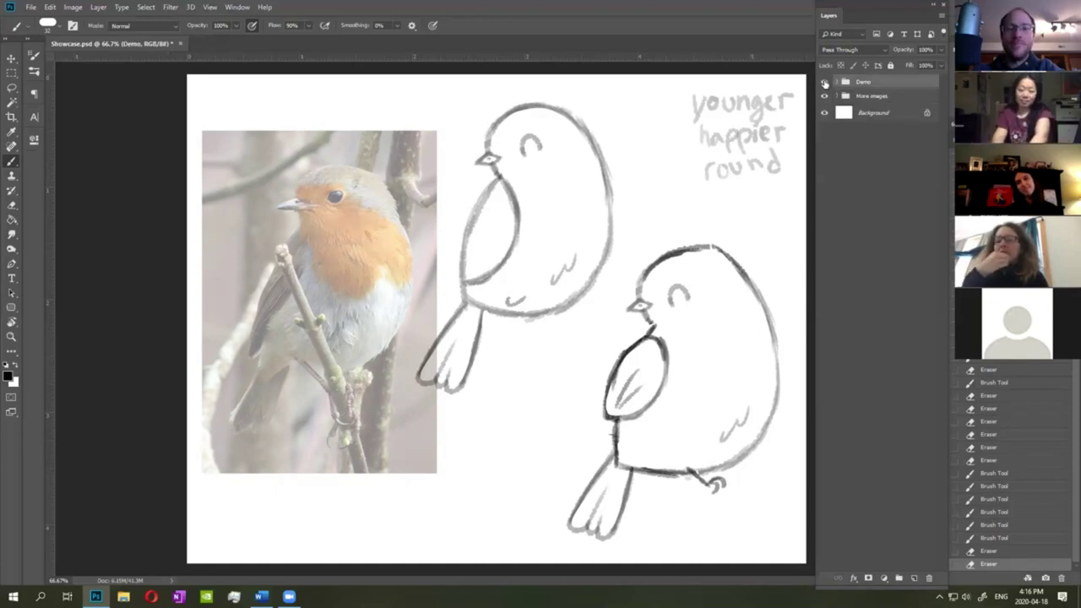
left_click(825, 82)
left_click(837, 97)
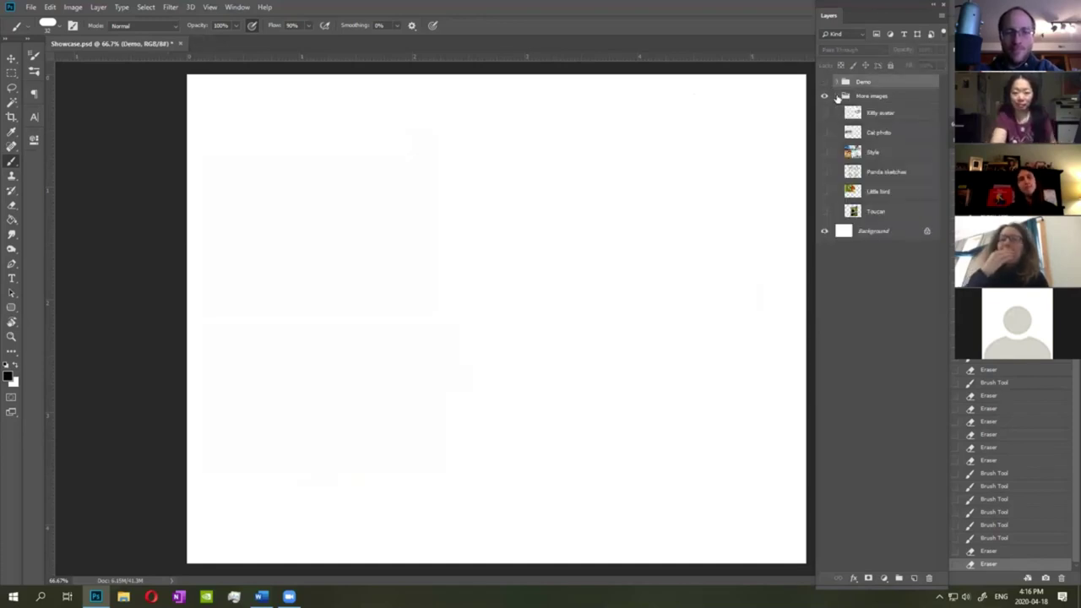
left_click(825, 171)
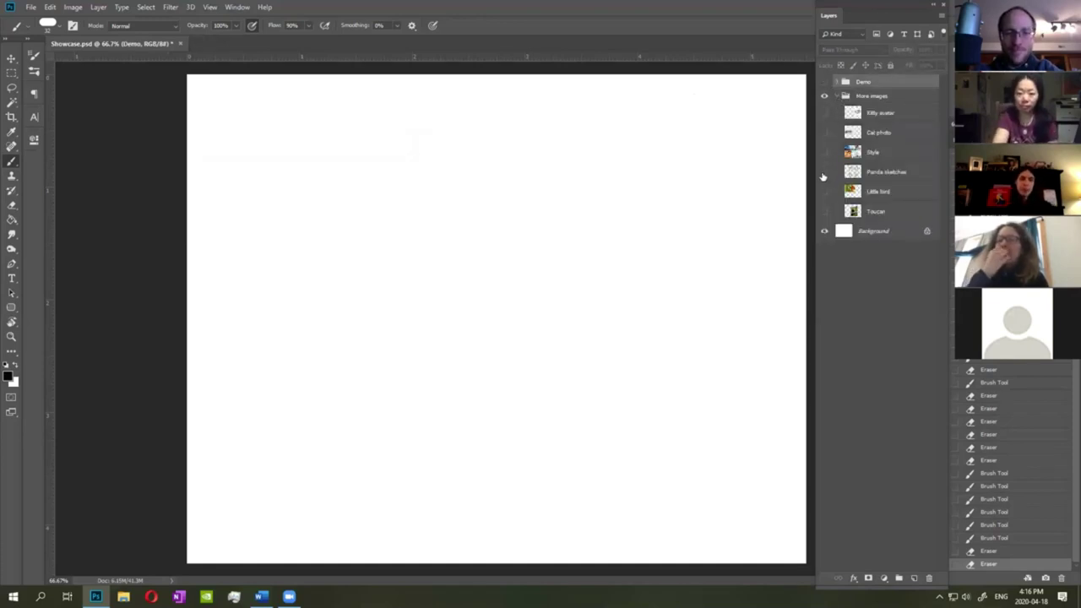
left_click(886, 174)
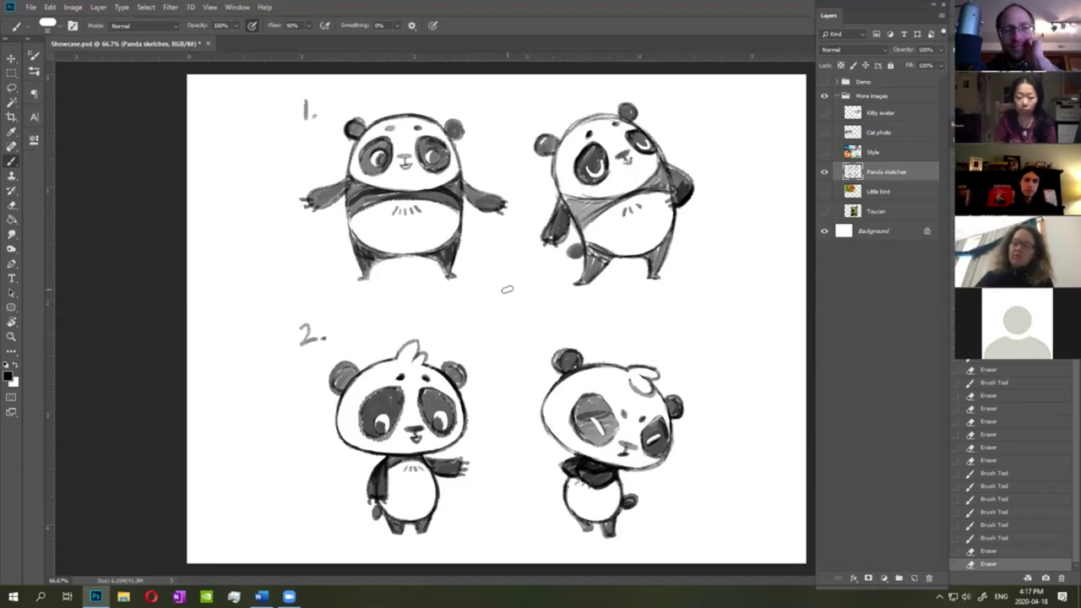
Hide the Panda sketches layer and the More images group, and show the Demo group with its layers expanded.
left_click(823, 174)
left_click(836, 96)
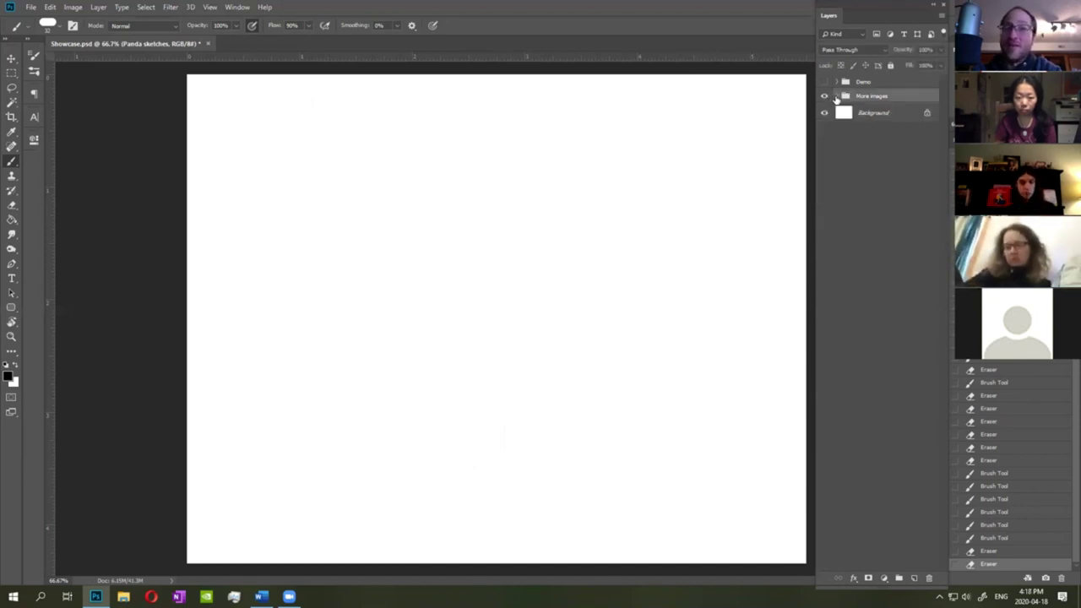
left_click(825, 82)
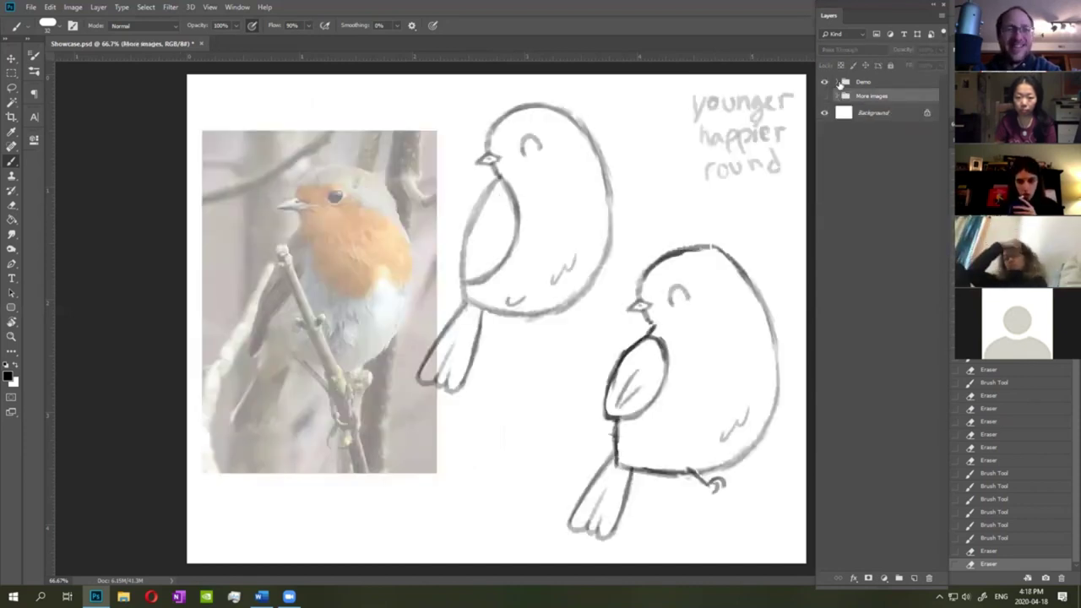
left_click(837, 82)
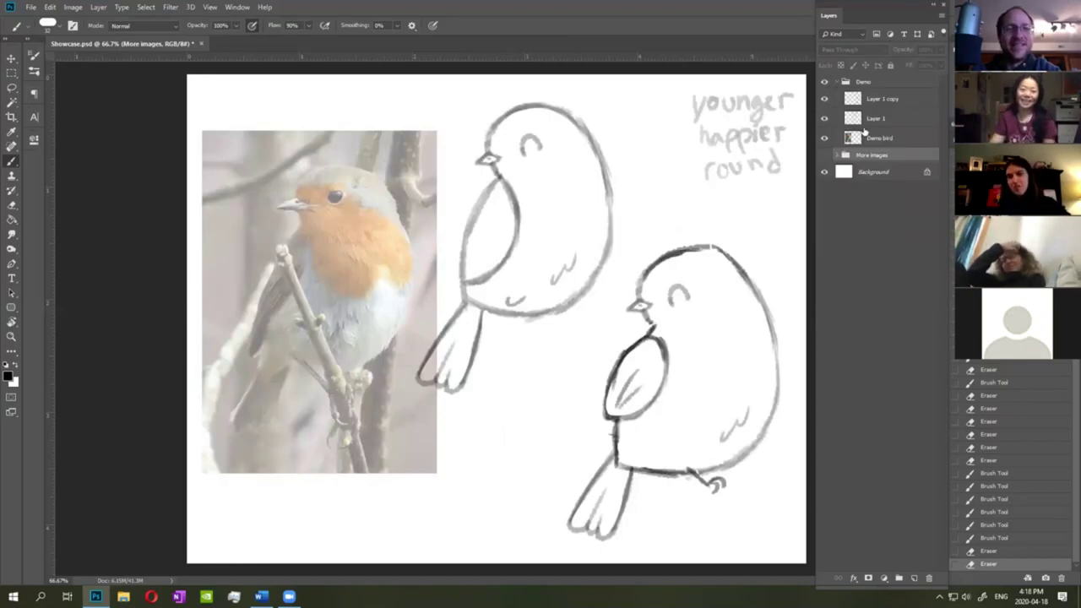
Delete the Layer 1 copy layer and move the remaining bird sketch down and right, toward the middle of the free canvas.
left_click(824, 100)
left_click(825, 100)
left_click(875, 99)
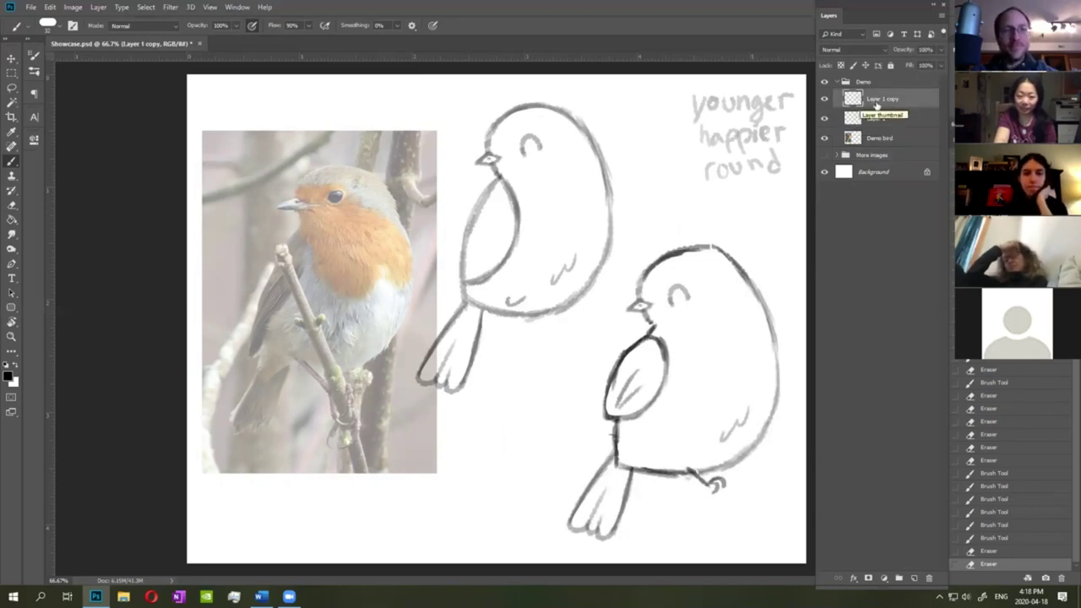
key("Delete")
left_click(11, 57)
left_click_drag(597, 198, 640, 256)
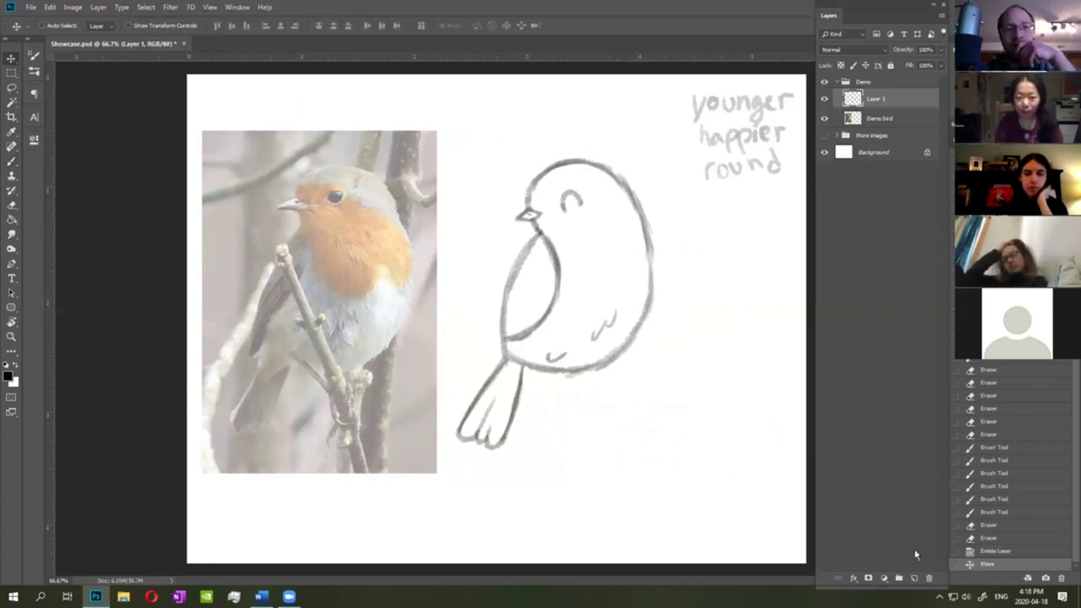
Add a new layer above Layer 1 and draw a short leg with a clawed foot beneath the sketched bird's belly.
left_click(915, 579)
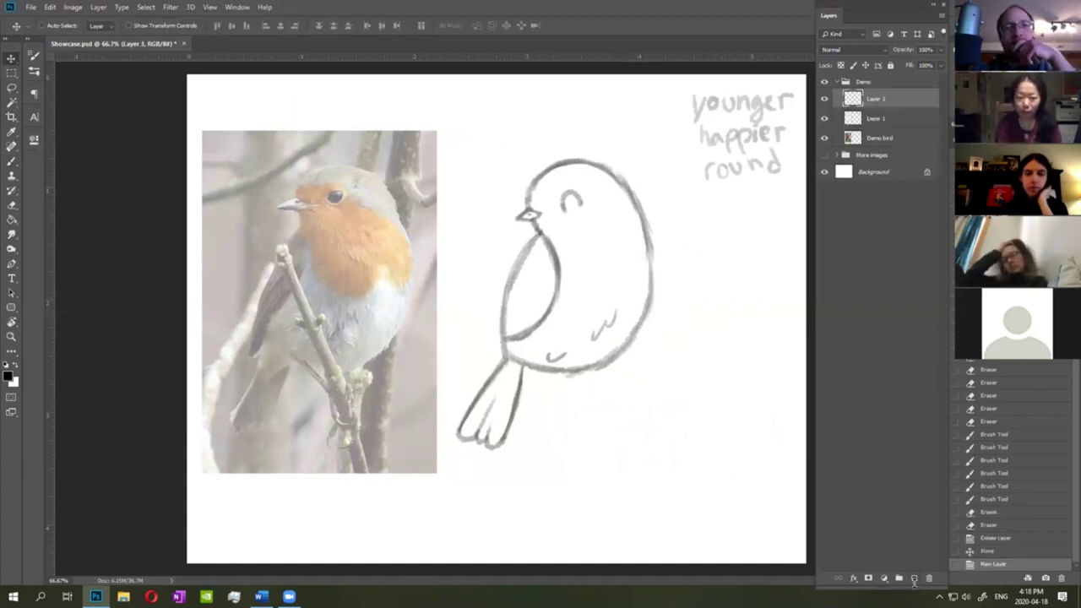
key("b")
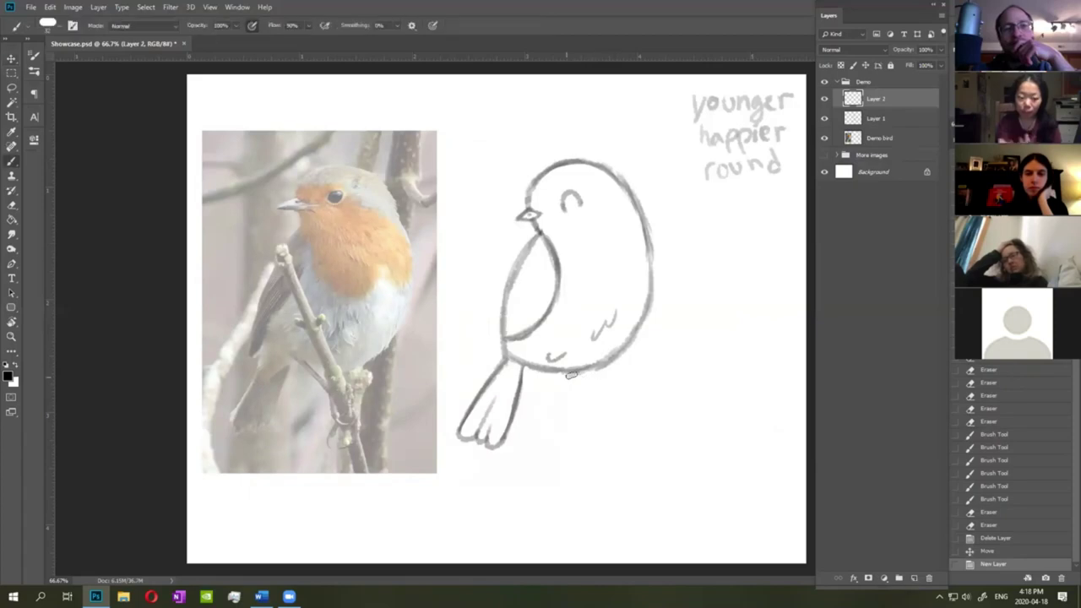
left_click_drag(564, 365, 587, 382)
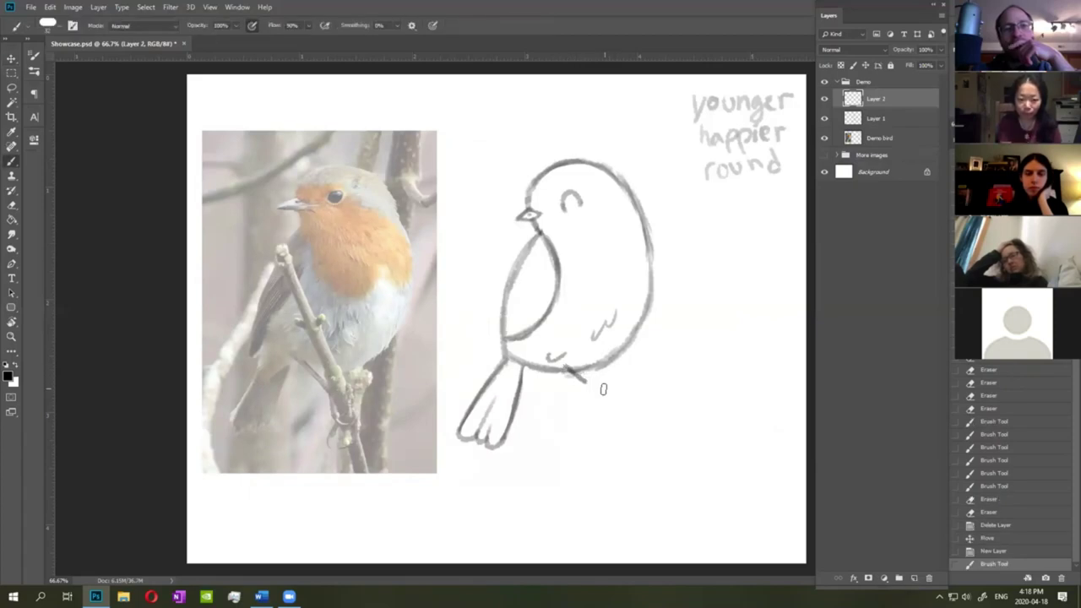
key("ctrl+z")
left_click_drag(564, 366, 610, 385)
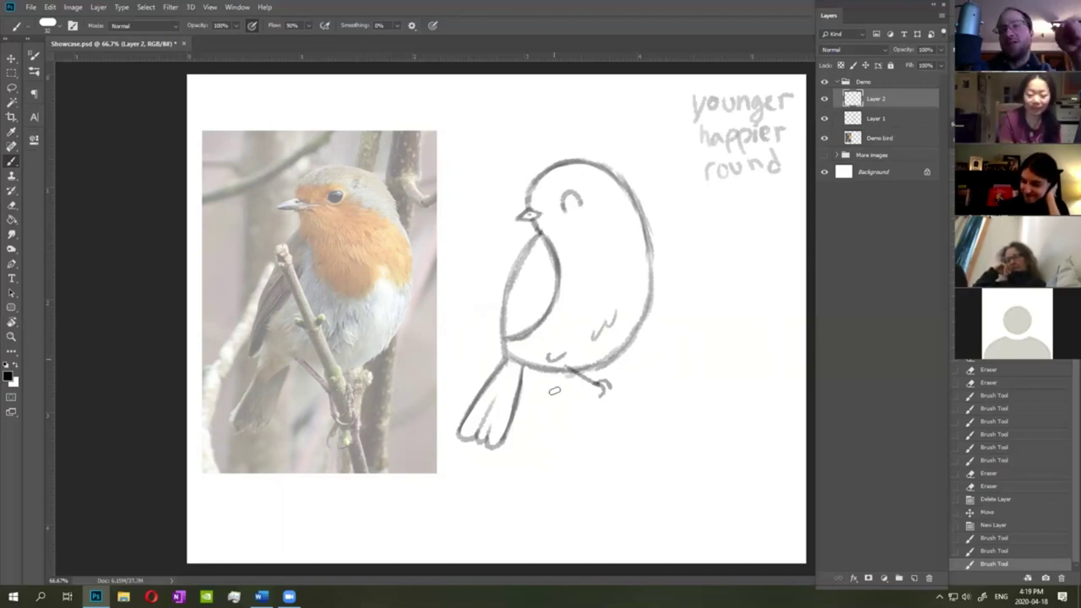
left_click_drag(595, 382, 603, 394)
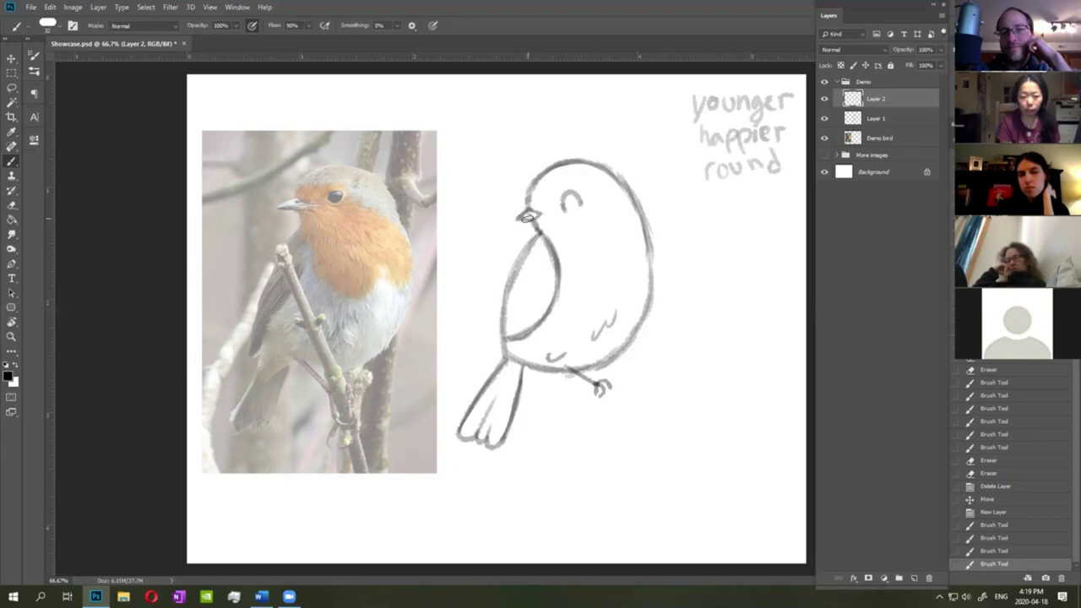
Trace the beak and the brow line above the eye on the robin photo, undoing the overly thick beak strokes.
left_click_drag(295, 207, 272, 208)
left_click_drag(278, 209, 300, 209)
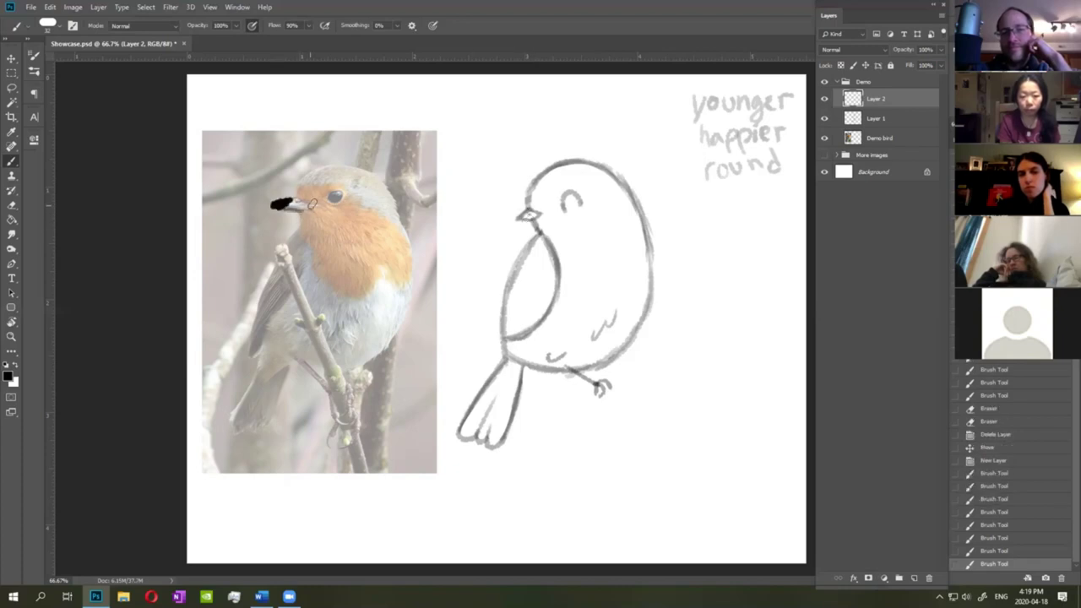
left_click(1002, 539)
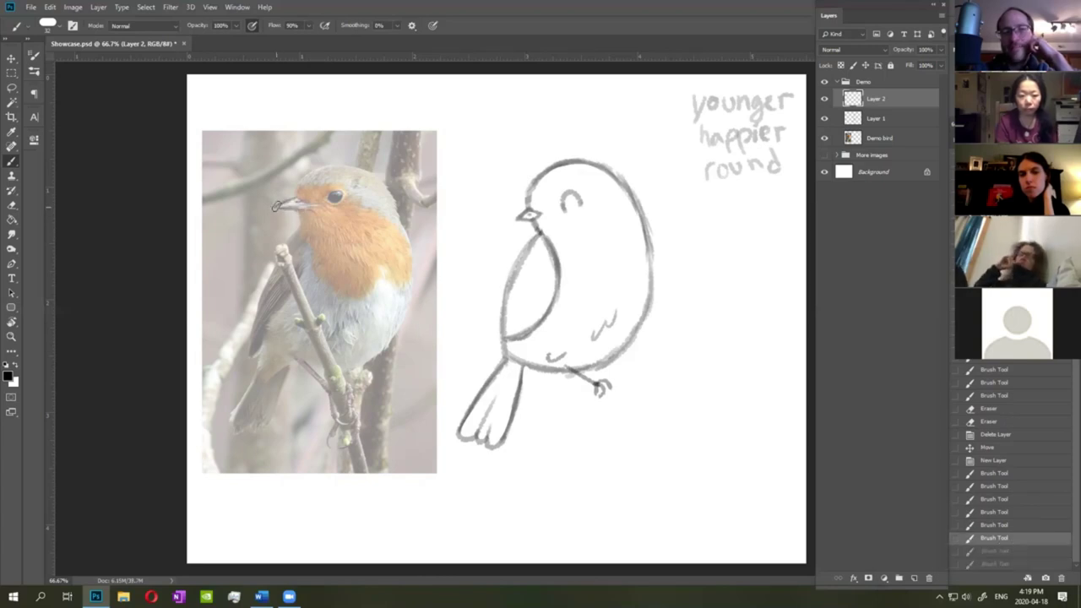
mouse_move(299, 204)
left_mouse_down()
mouse_move(276, 206)
mouse_move(309, 203)
left_mouse_up()
key("ctrl+shift+z")
key("ctrl+shift+z")
key("ctrl+shift+z")
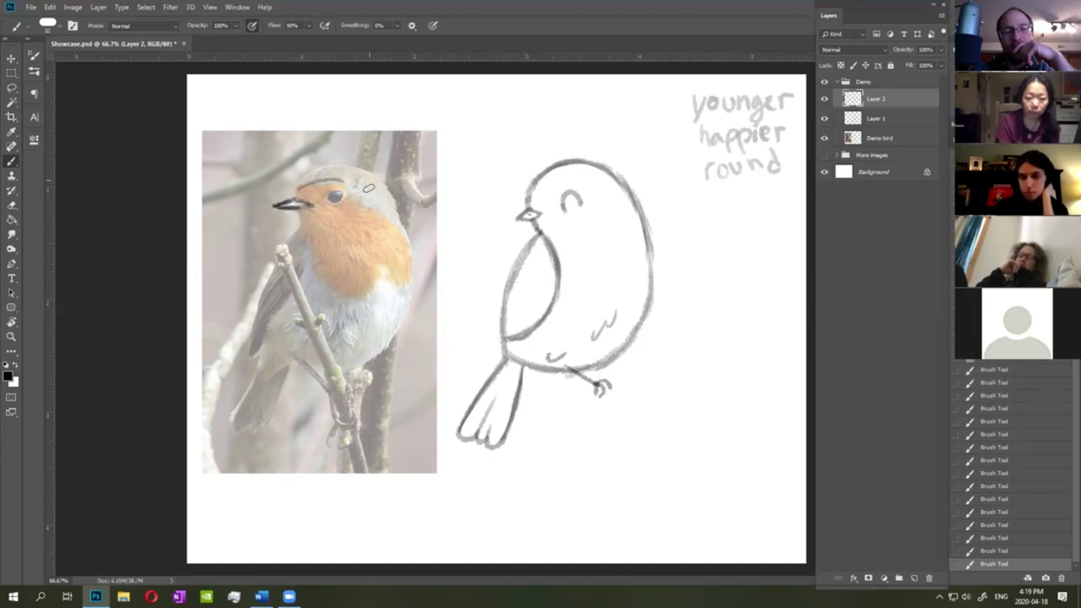
Trace the outline of the orange face and breast patch and the eye on the robin photo.
key("ctrl+shift+z")
key("ctrl+shift+z")
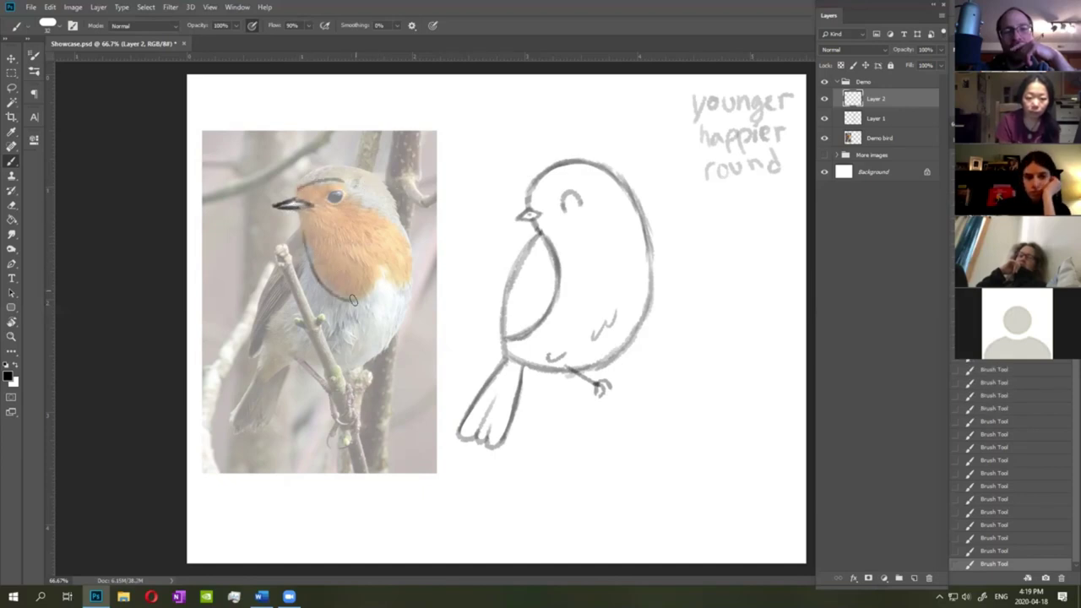
mouse_move(376, 258)
left_mouse_down()
mouse_move(359, 297)
mouse_move(412, 278)
mouse_move(413, 242)
mouse_move(357, 204)
left_mouse_up()
left_click_drag(404, 235, 369, 211)
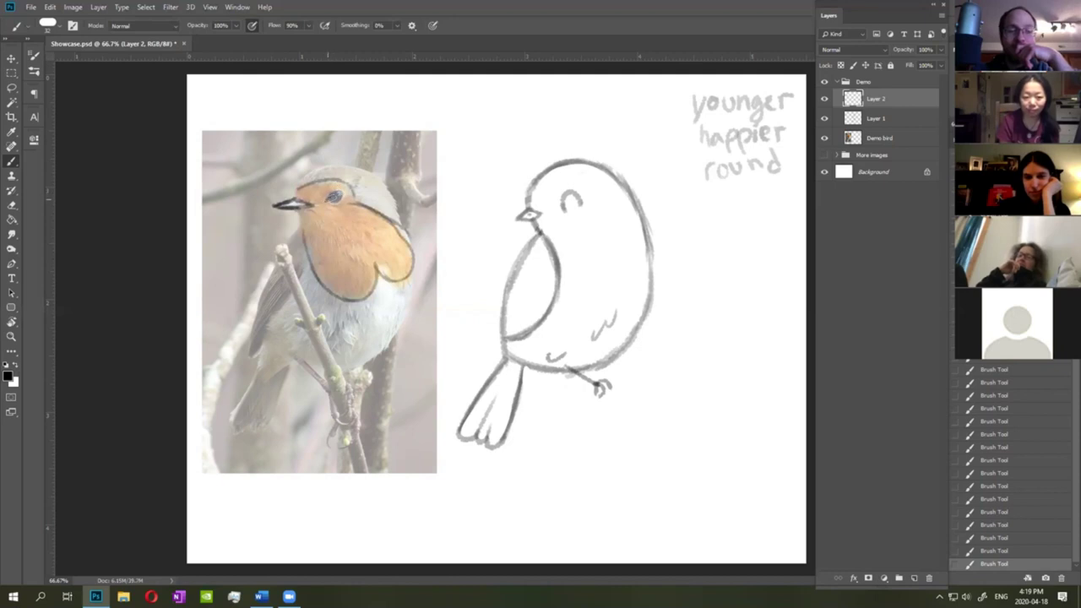
mouse_move(329, 200)
left_mouse_down()
mouse_move(341, 196)
mouse_move(325, 200)
left_mouse_up()
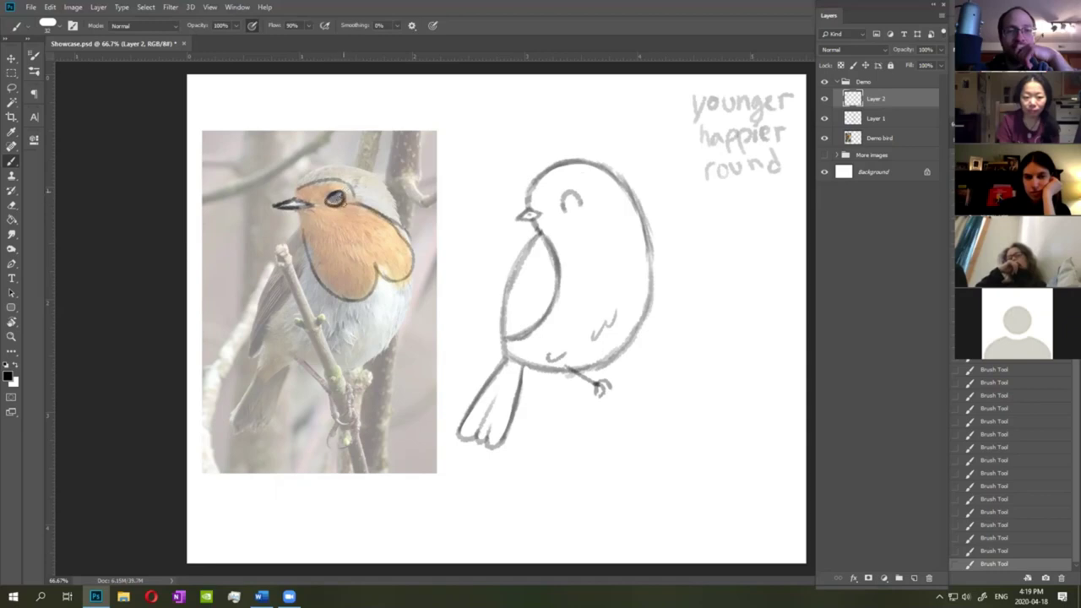
Trace the robin photo's crown, back, wing, round belly and tail feathers in dark lines.
mouse_move(294, 191)
left_mouse_down()
mouse_move(320, 174)
mouse_move(365, 170)
mouse_move(325, 169)
mouse_move(384, 176)
mouse_move(370, 171)
mouse_move(403, 225)
left_mouse_up()
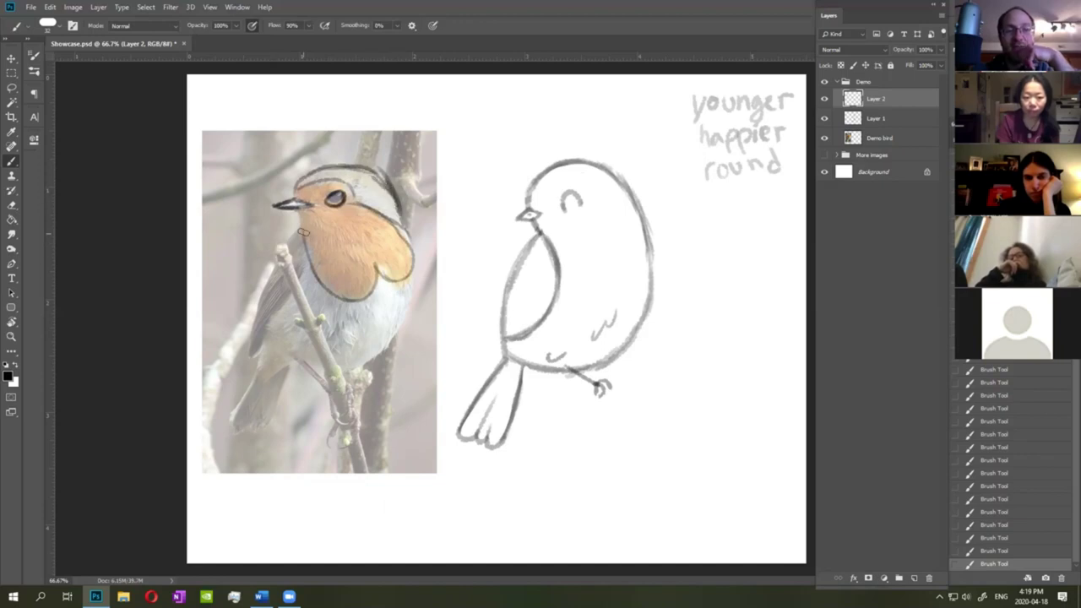
left_click_drag(303, 232, 263, 349)
mouse_move(262, 285)
left_mouse_down()
mouse_move(259, 361)
mouse_move(350, 372)
mouse_move(404, 338)
mouse_move(415, 272)
left_mouse_up()
mouse_move(416, 309)
left_mouse_down()
mouse_move(402, 222)
mouse_move(422, 287)
mouse_move(417, 314)
left_mouse_up()
mouse_move(266, 362)
left_mouse_down()
mouse_move(252, 404)
mouse_move(262, 421)
mouse_move(290, 366)
left_mouse_up()
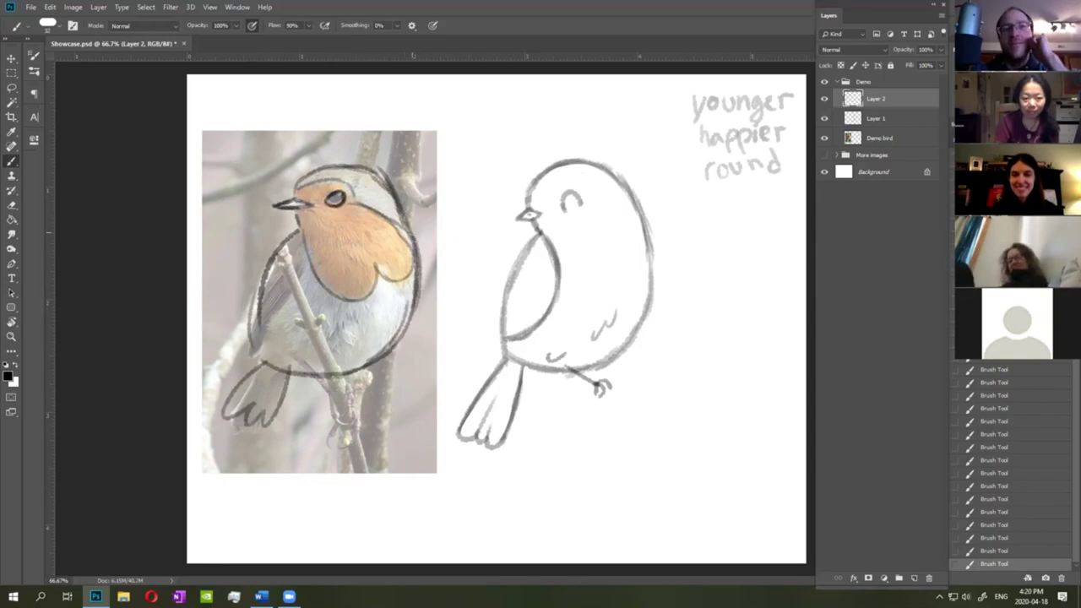
Hide Layer 2 containing the robin tracing.
left_click(12, 58)
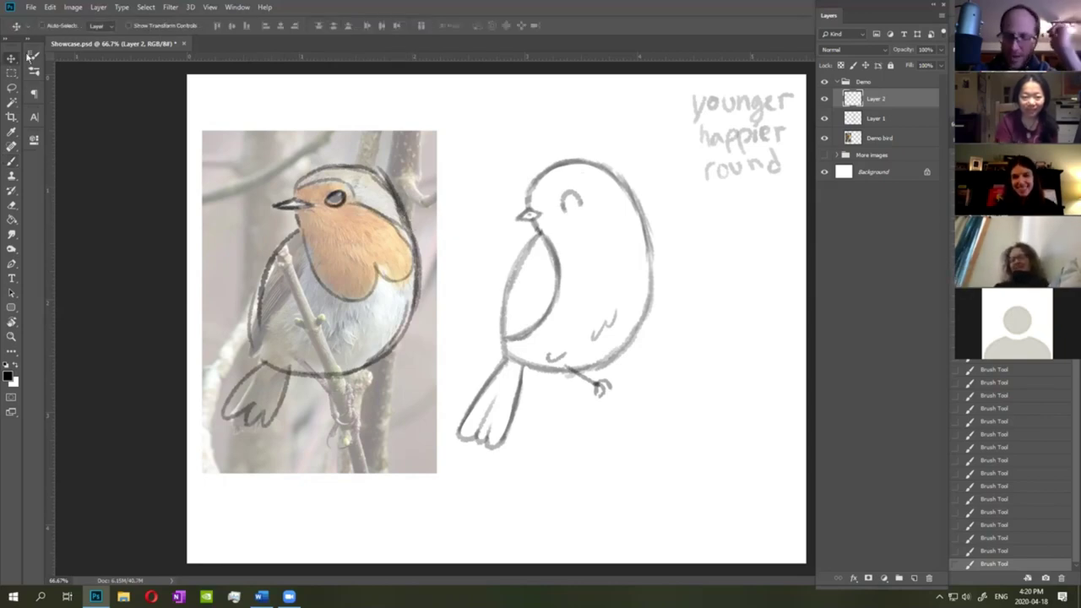
left_click(825, 98)
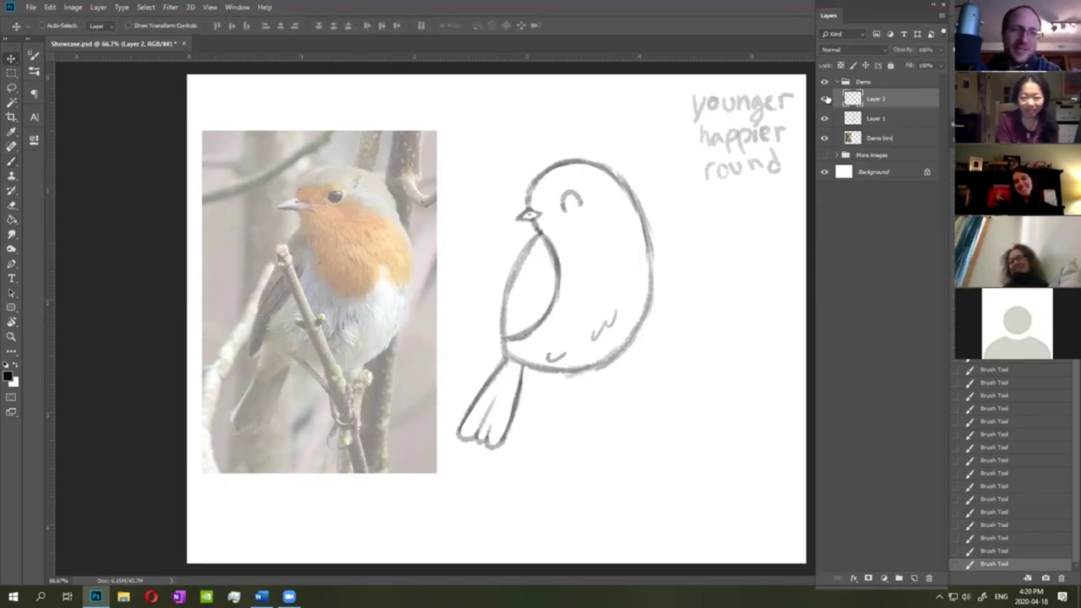
Show Layer 2, lasso the robin tracing, scale it to about 88% and place it beside the round bird sketch, then deselect.
left_click(826, 99)
left_click(11, 88)
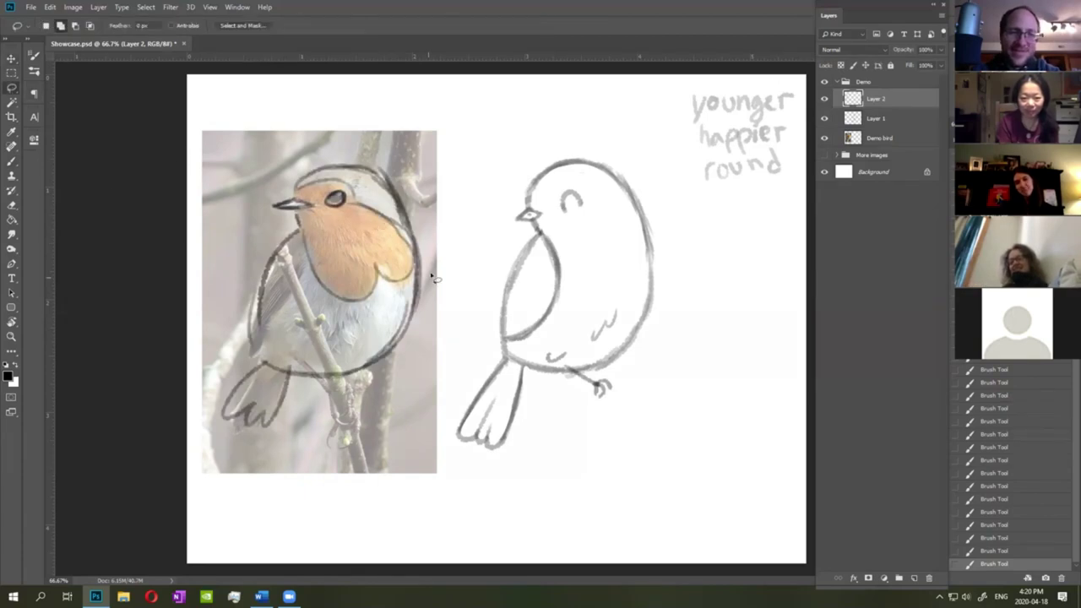
mouse_move(297, 163)
left_mouse_down()
mouse_move(413, 329)
mouse_move(201, 262)
left_mouse_up()
right_click(394, 313)
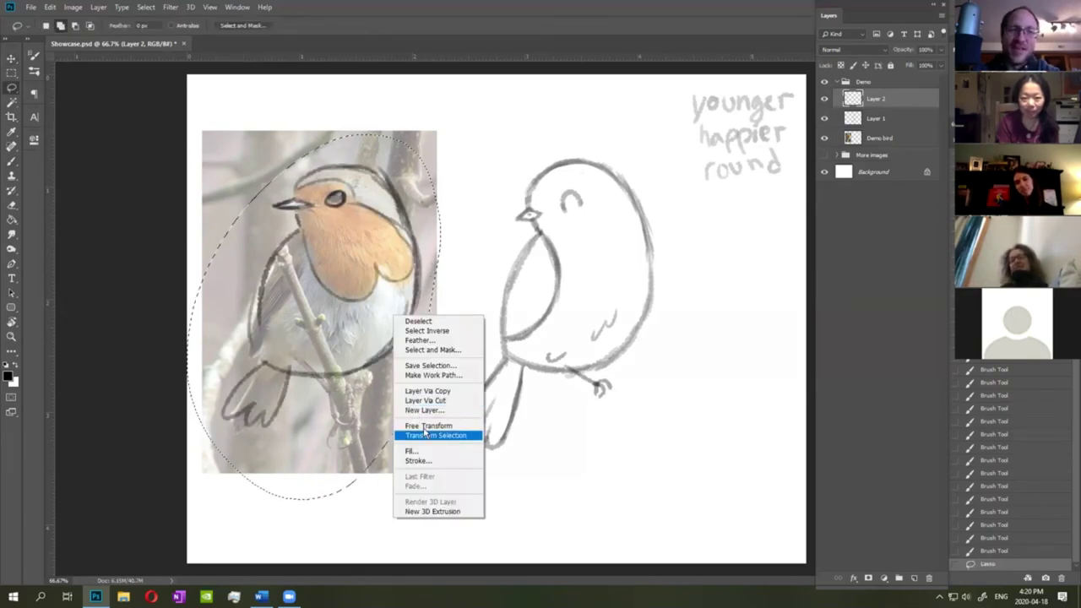
left_click(423, 431)
mouse_move(394, 357)
left_mouse_down()
mouse_move(721, 386)
mouse_move(724, 355)
mouse_move(734, 403)
left_mouse_up()
left_click_drag(779, 174, 768, 234)
left_click_drag(725, 383, 788, 416)
key("Return")
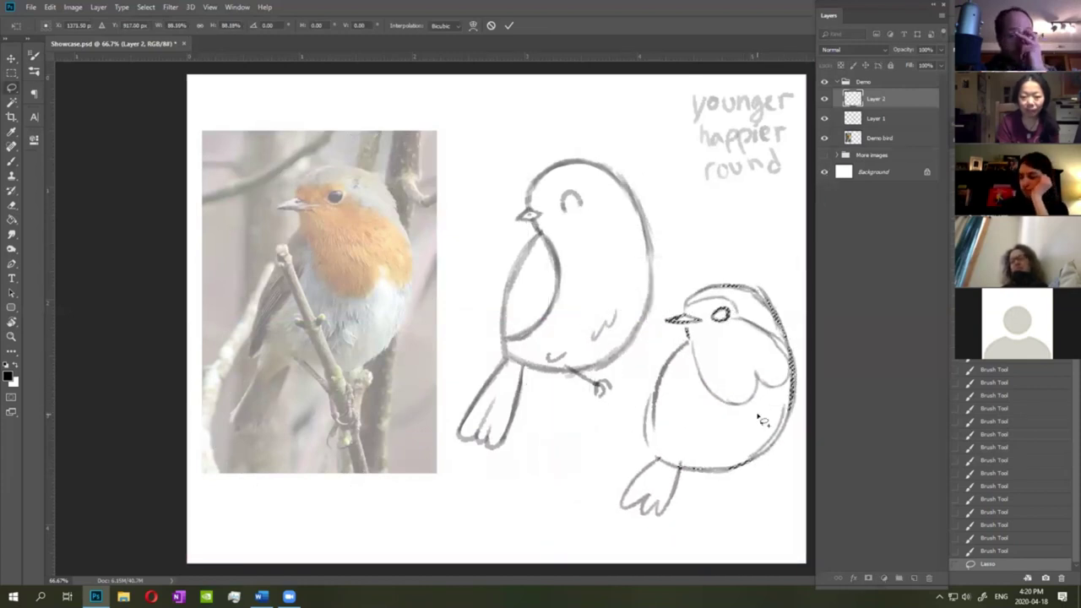
key("ctrl+d")
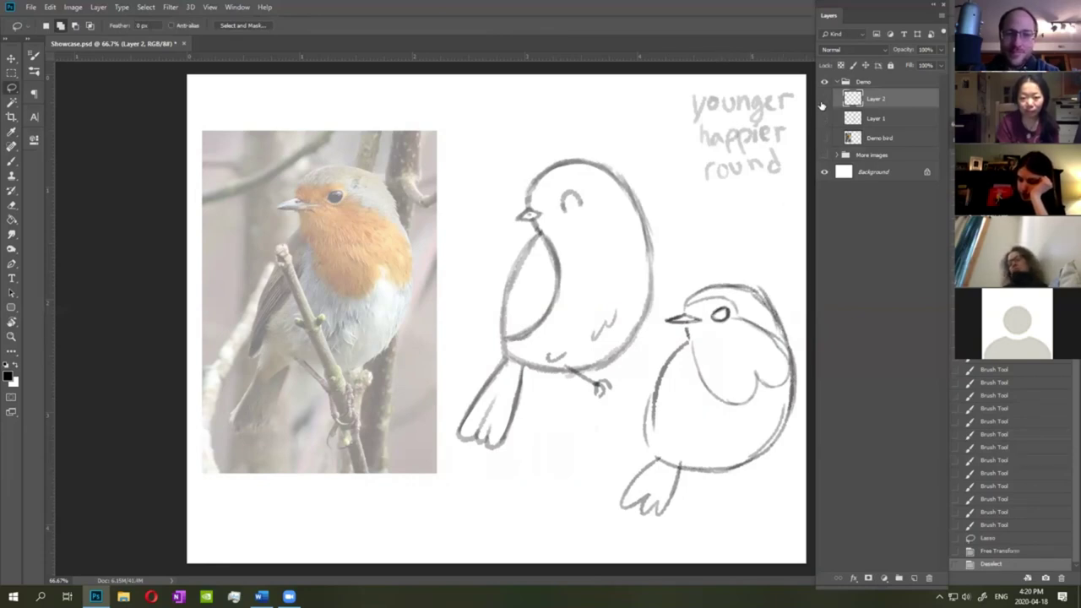
Hide the Demo layers, show the Toucan photo in the More images group, and lower its opacity to about 32%.
left_click_drag(822, 105, 835, 158)
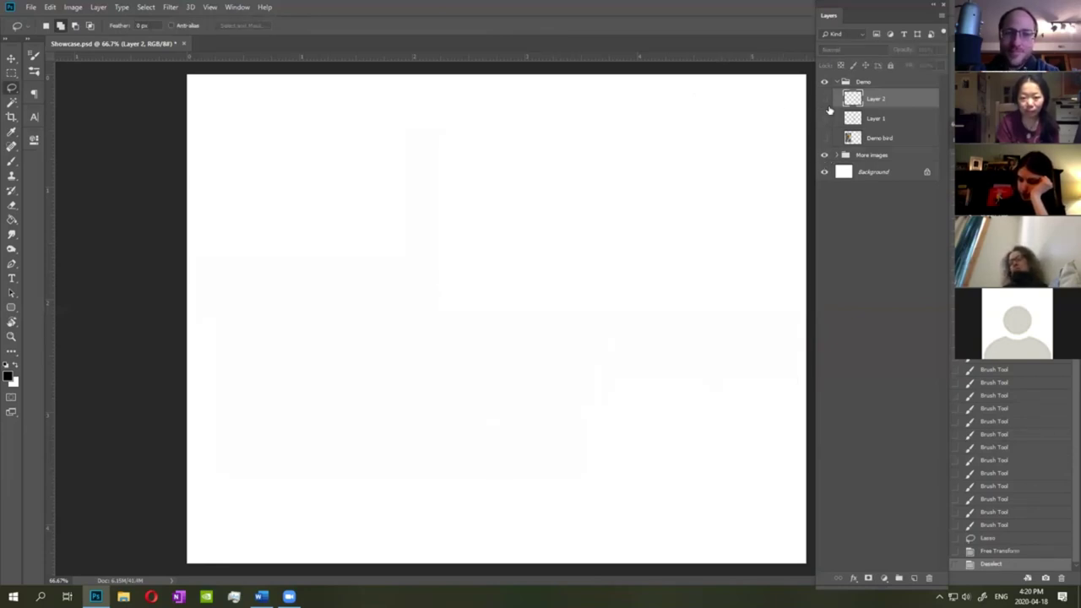
left_click(837, 155)
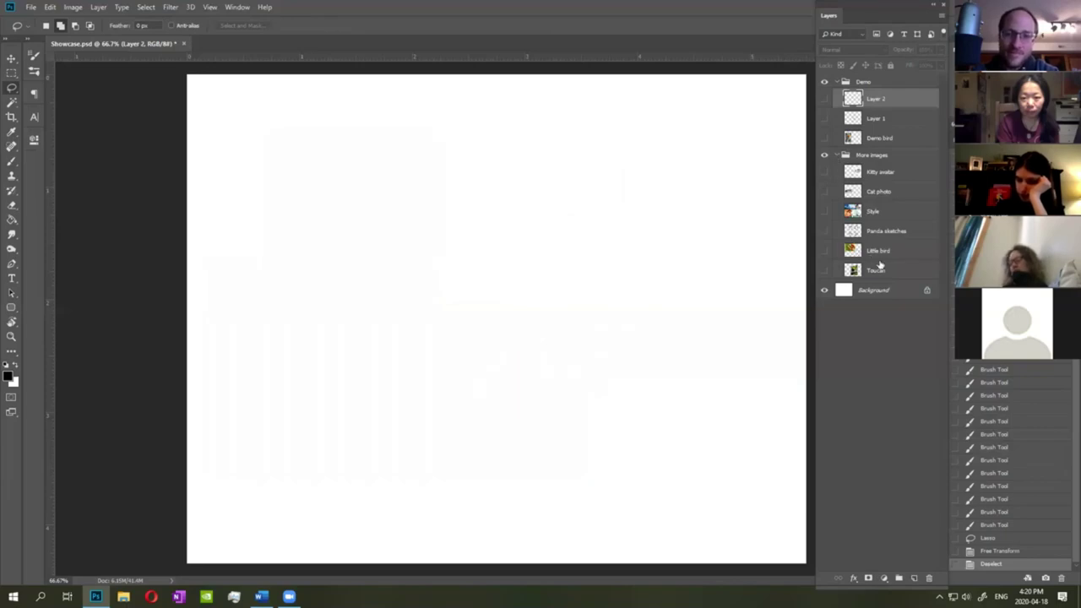
left_click(847, 275)
left_click(824, 270)
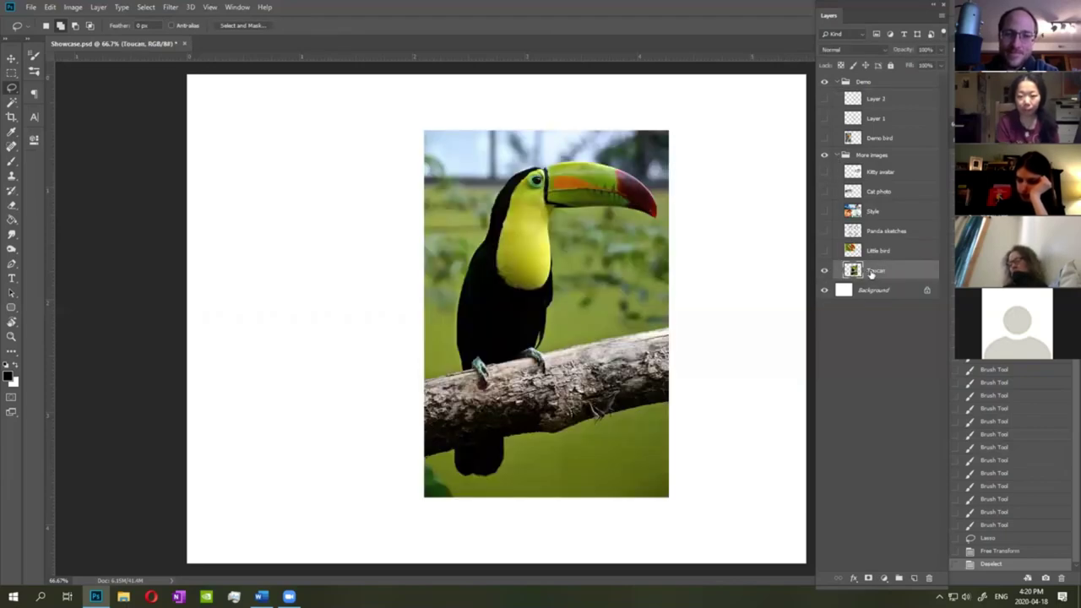
left_click(941, 49)
left_click_drag(942, 65, 906, 67)
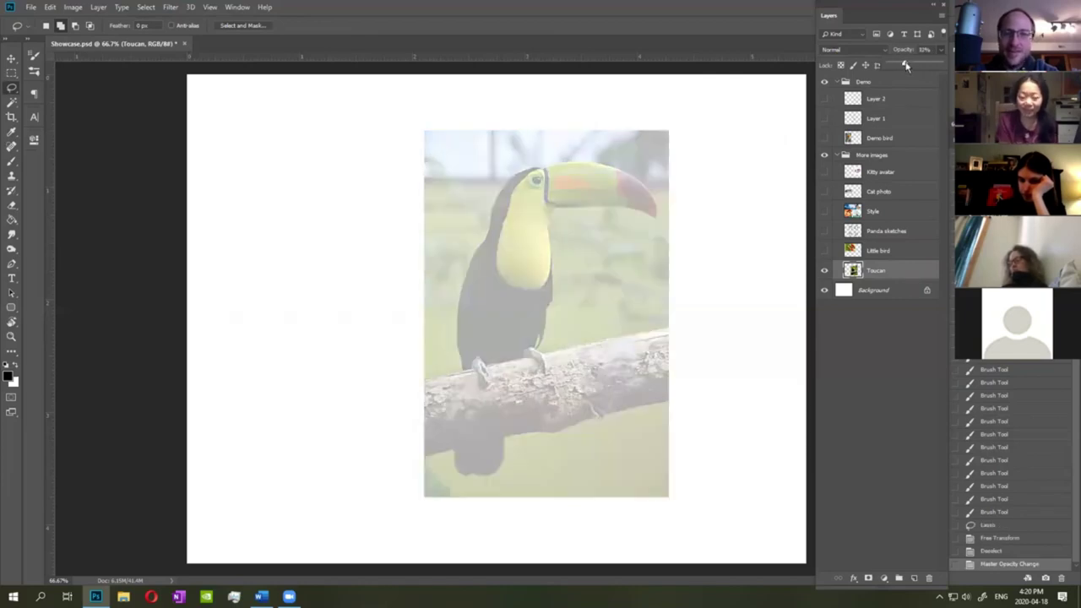
Add a new layer and trace the toucan's back, head, belly and tail over the faded photo.
left_click(913, 579)
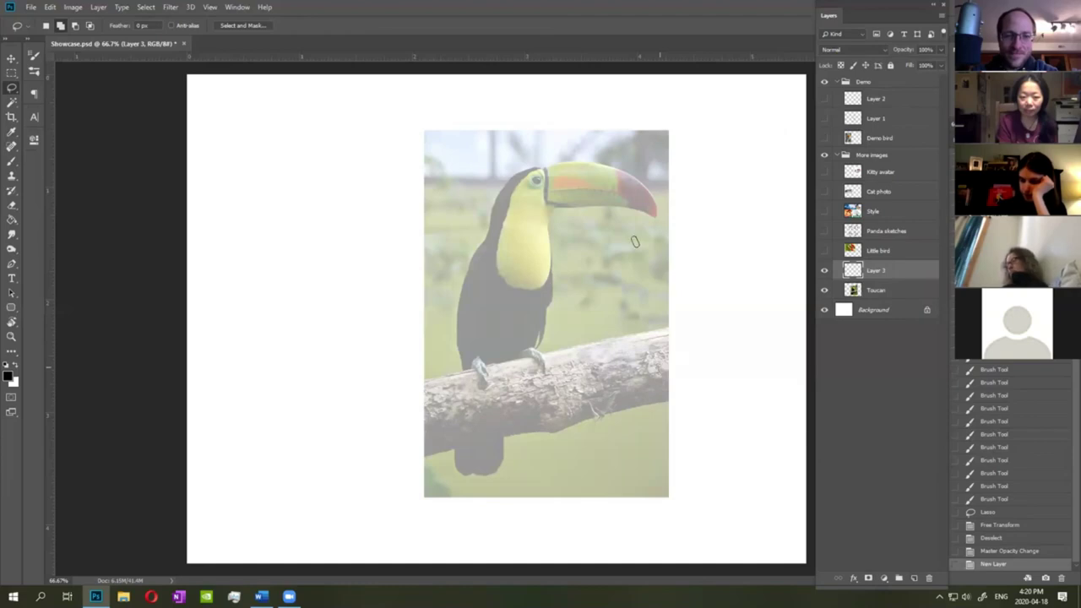
key("b")
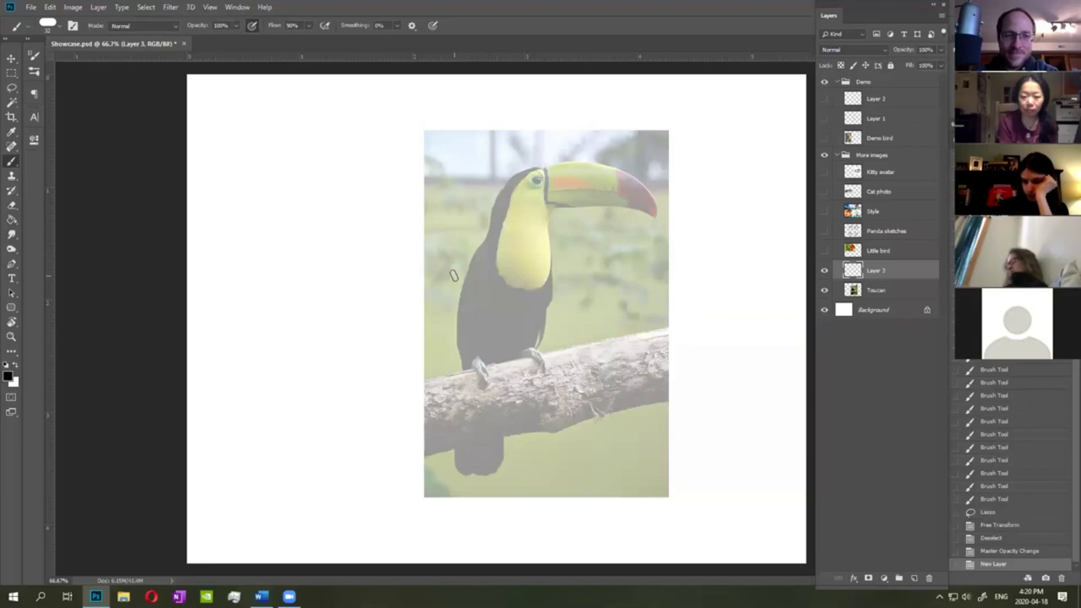
left_click_drag(473, 258, 463, 369)
mouse_move(485, 227)
left_mouse_down()
mouse_move(454, 310)
mouse_move(466, 267)
left_mouse_up()
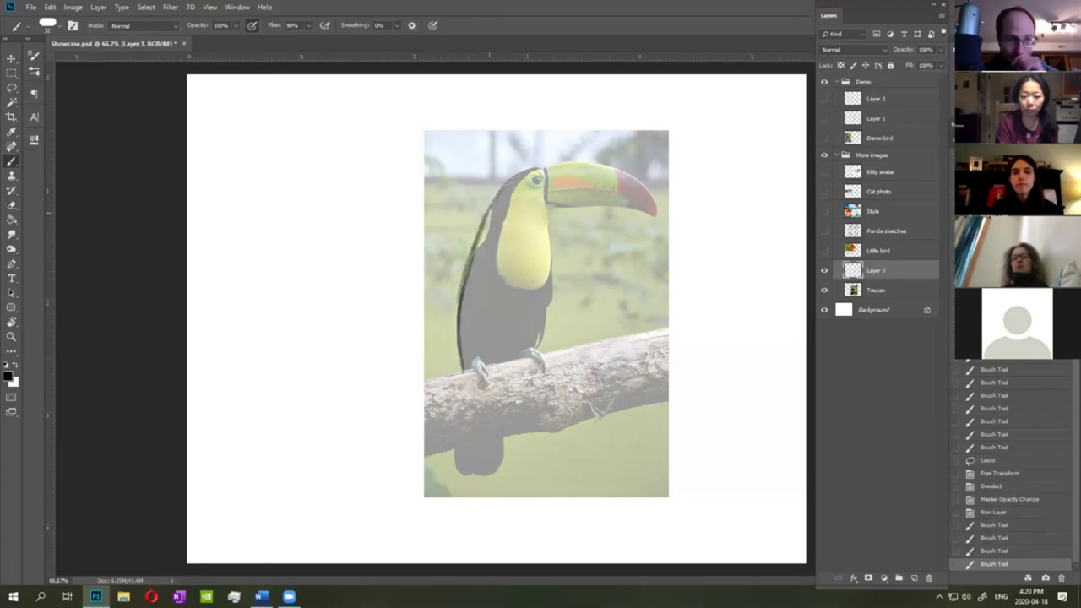
mouse_move(540, 169)
left_mouse_down()
mouse_move(486, 216)
mouse_move(554, 279)
mouse_move(545, 334)
mouse_move(463, 377)
mouse_move(489, 472)
mouse_move(503, 470)
left_mouse_up()
left_click_drag(498, 387, 503, 467)
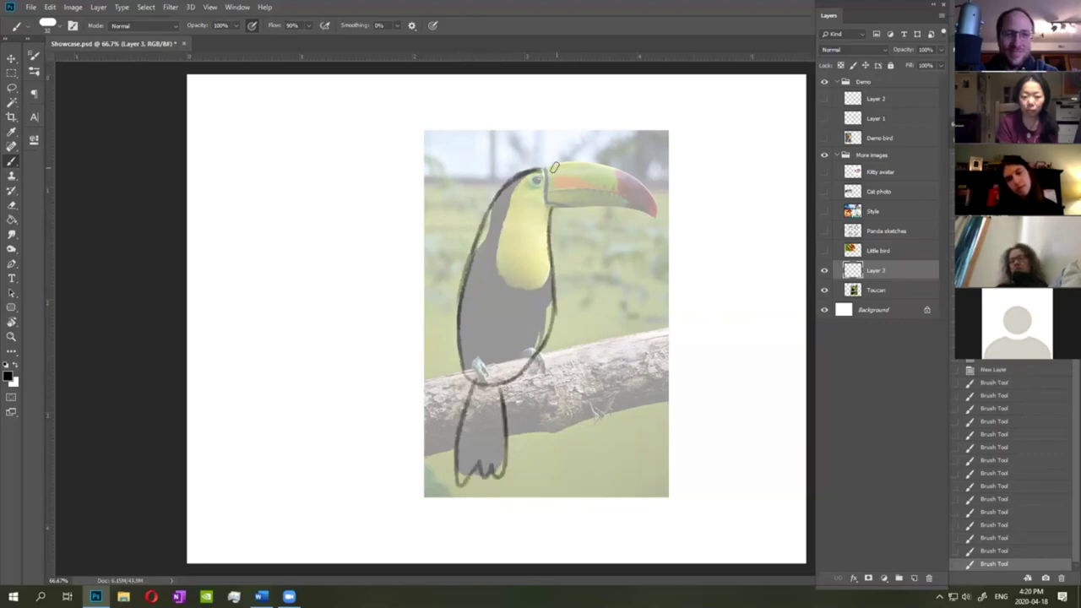
Trace the toucan's large beak and eye, and move the complete tracing onto the blank canvas beside the photo.
left_click_drag(555, 162, 652, 205)
key("ctrl+z")
mouse_move(548, 168)
left_mouse_down()
mouse_move(655, 183)
mouse_move(655, 218)
left_mouse_up()
mouse_move(548, 204)
left_mouse_down()
mouse_move(635, 207)
mouse_move(648, 219)
left_mouse_up()
mouse_move(544, 172)
left_mouse_down()
mouse_move(547, 207)
mouse_move(537, 185)
left_mouse_up()
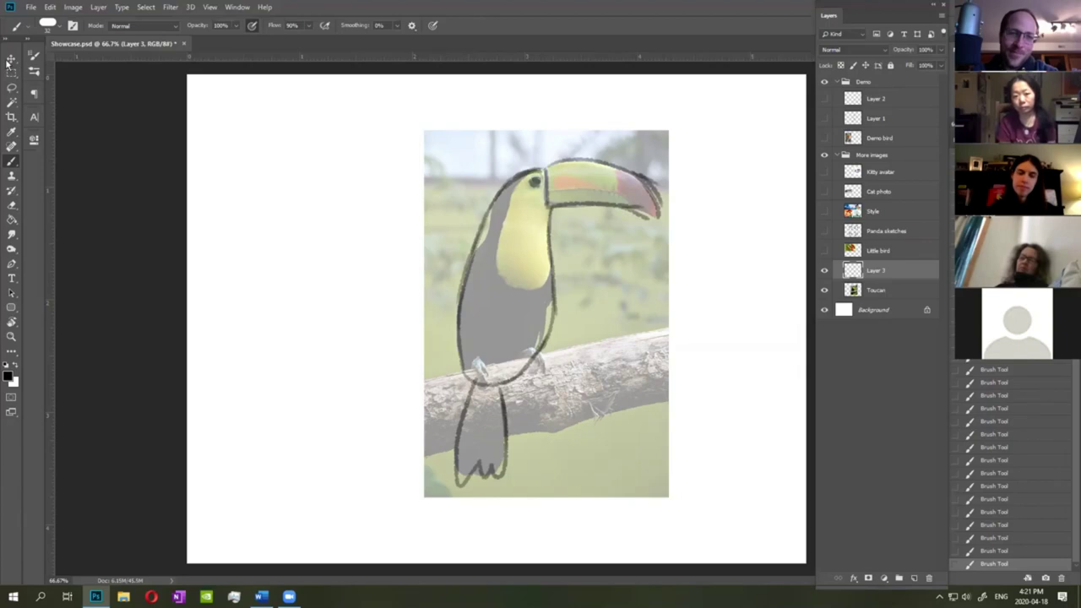
key("v")
left_click_drag(571, 171, 325, 171)
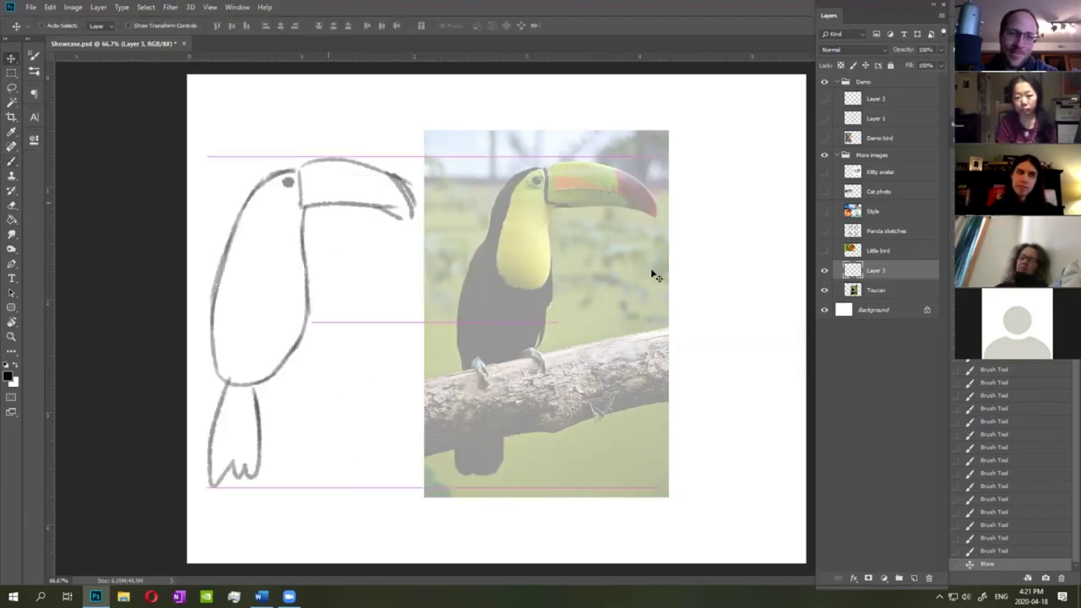
Add another new layer and sketch an exaggerated rounder head, a pinched neck and the body's sides over the toucan photo.
left_click(913, 579)
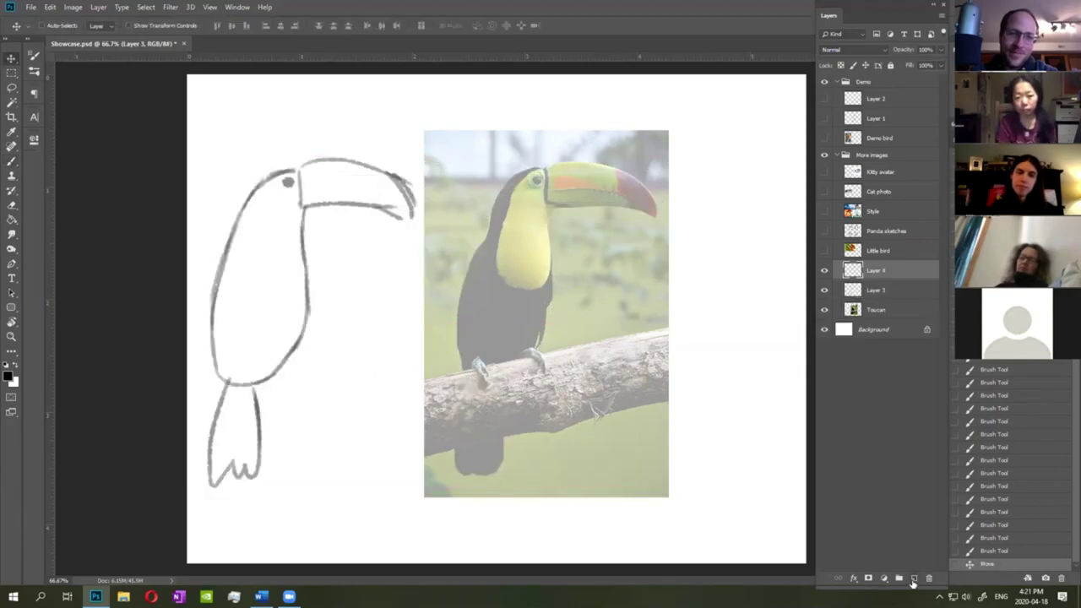
key("b")
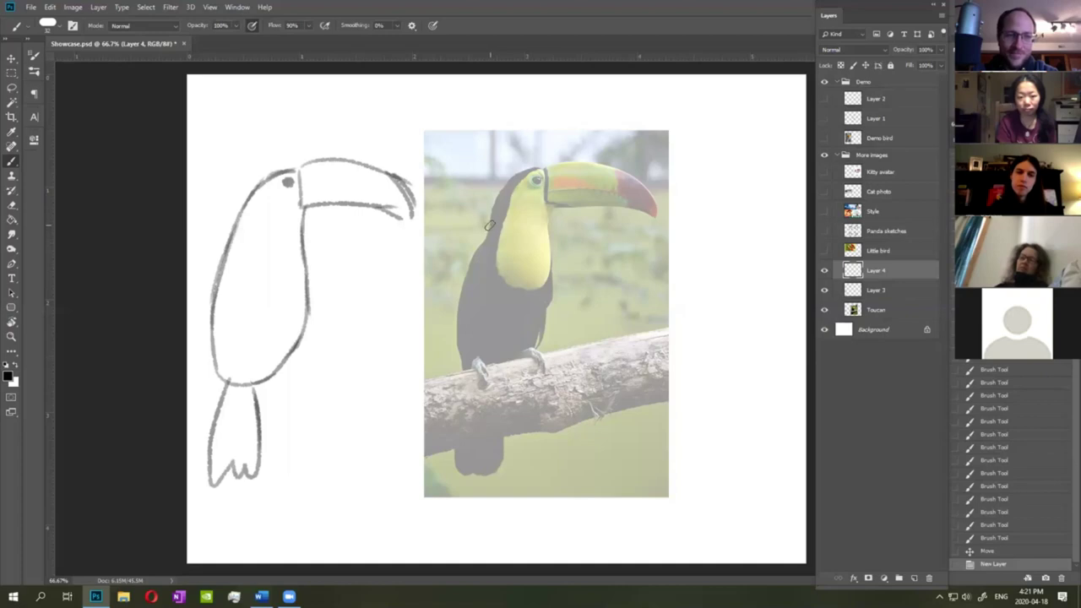
mouse_move(490, 233)
left_mouse_down()
mouse_move(480, 212)
mouse_move(483, 221)
mouse_move(525, 160)
mouse_move(545, 169)
left_mouse_up()
left_click_drag(478, 184, 487, 232)
left_click_drag(555, 216, 453, 348)
left_click_drag(457, 306, 451, 350)
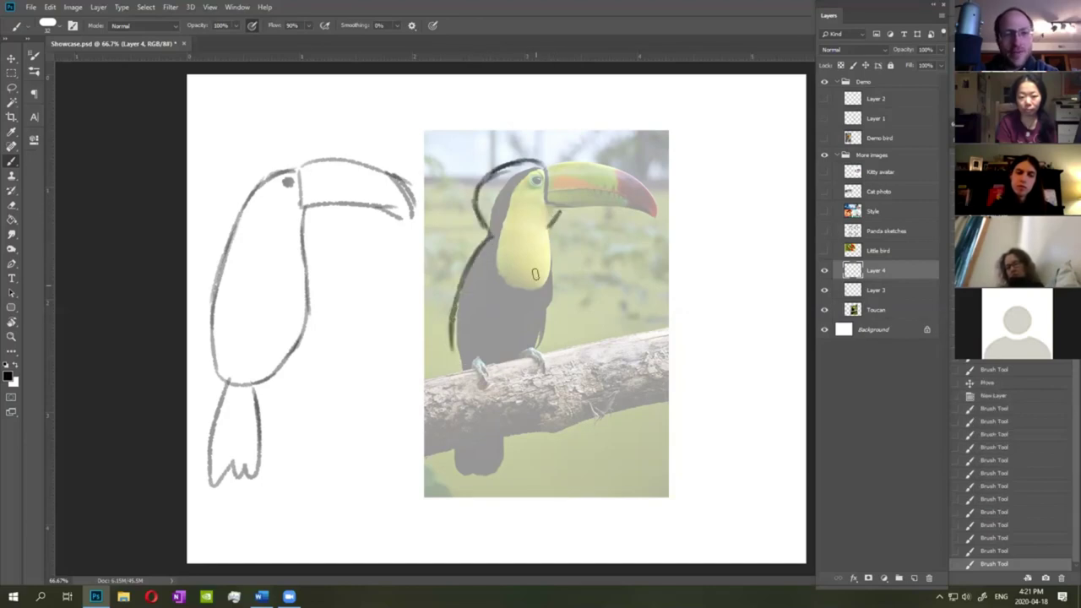
left_click_drag(547, 237, 551, 334)
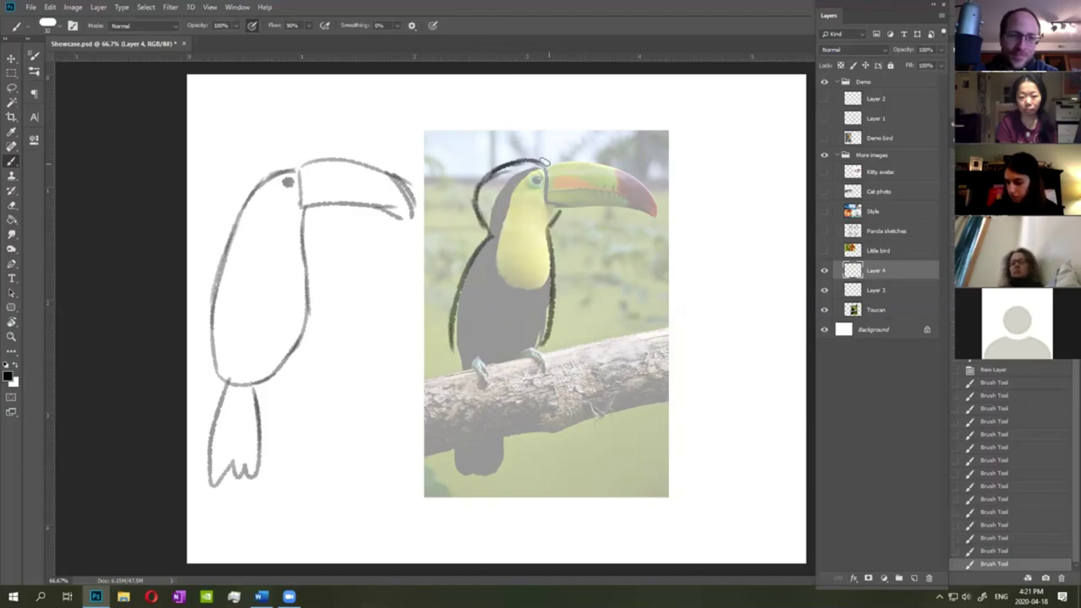
Draw a taller, thicker beak with a mouth line, a big dark eye and a rounded bib on the stylised toucan.
mouse_move(545, 163)
left_mouse_down()
mouse_move(628, 157)
mouse_move(650, 189)
left_mouse_up()
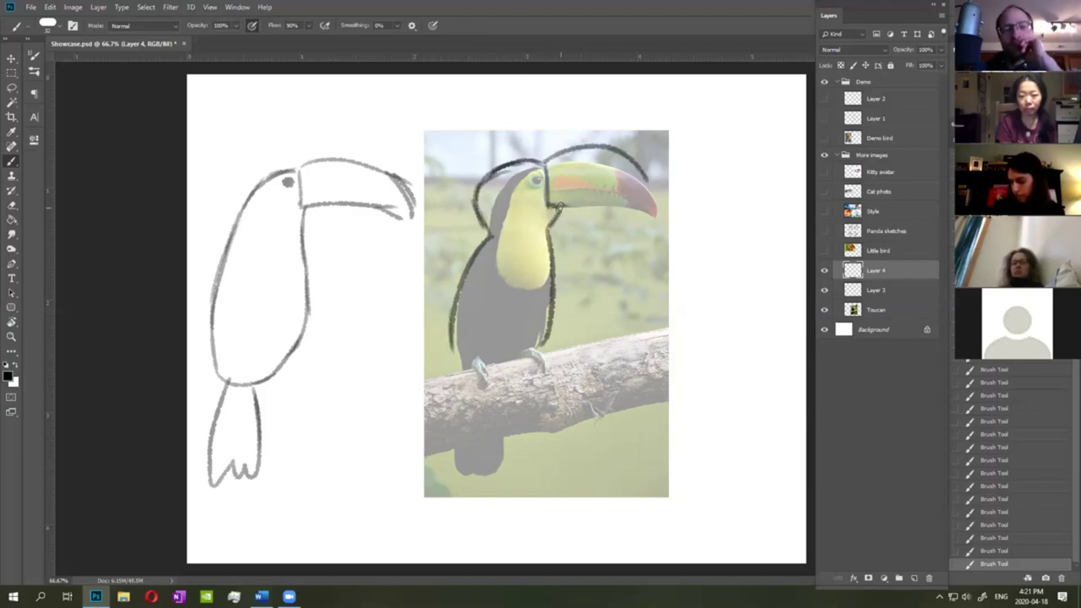
left_click_drag(568, 206, 629, 213)
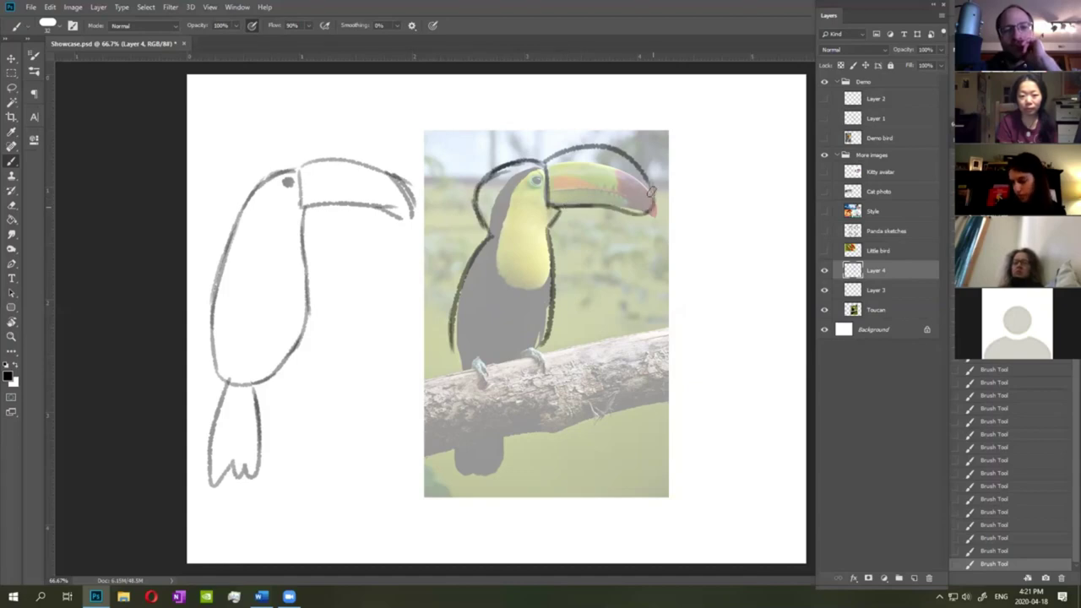
mouse_move(549, 193)
left_mouse_down()
mouse_move(612, 182)
mouse_move(653, 199)
left_mouse_up()
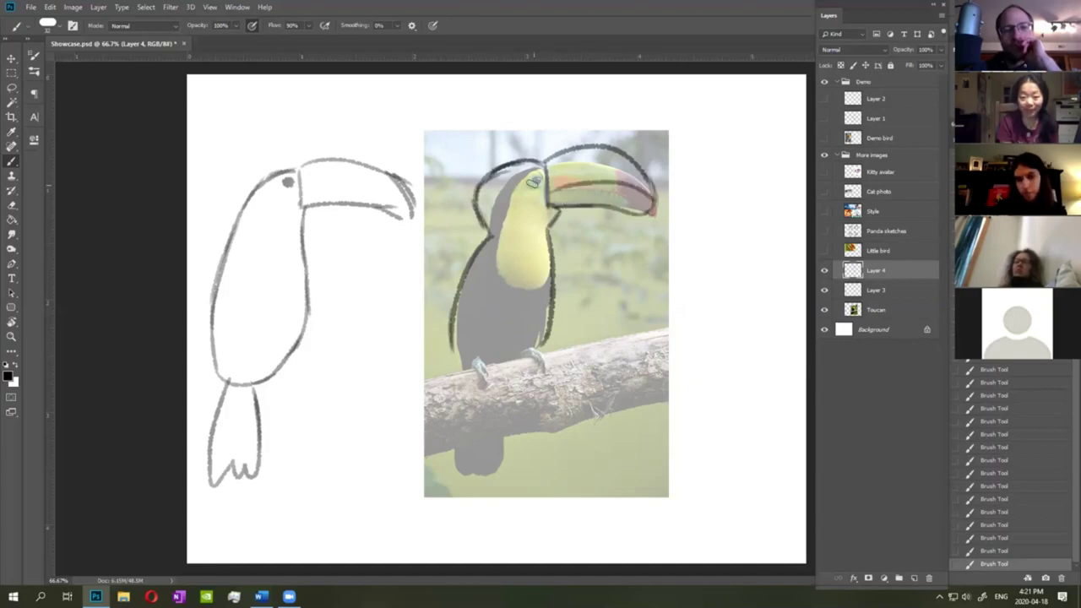
mouse_move(534, 191)
left_mouse_down()
mouse_move(516, 189)
mouse_move(531, 181)
mouse_move(524, 197)
left_mouse_up()
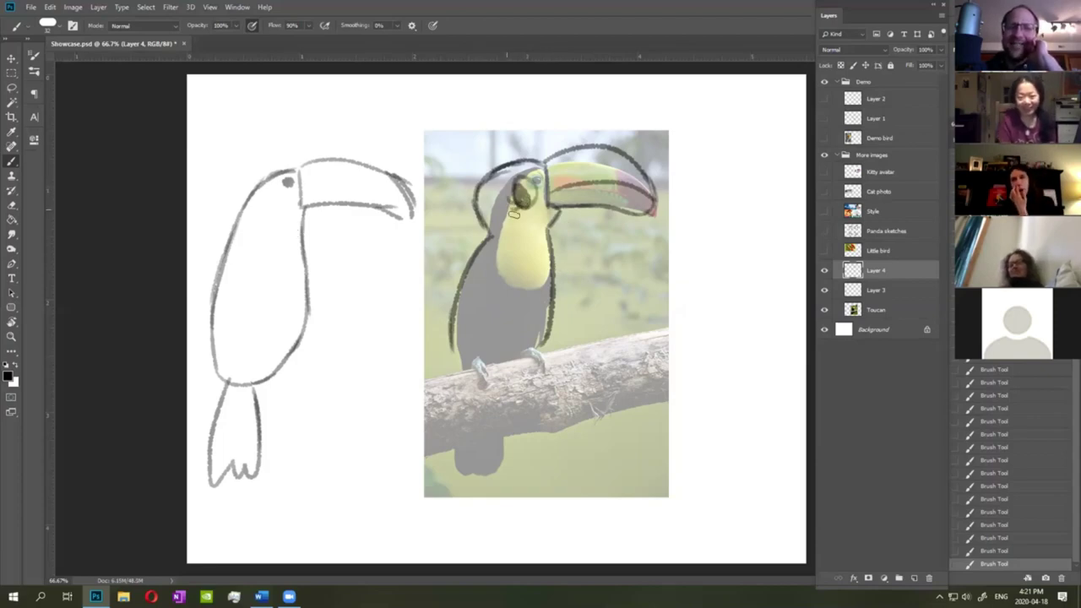
mouse_move(494, 262)
left_mouse_down()
mouse_move(520, 312)
mouse_move(548, 250)
left_mouse_up()
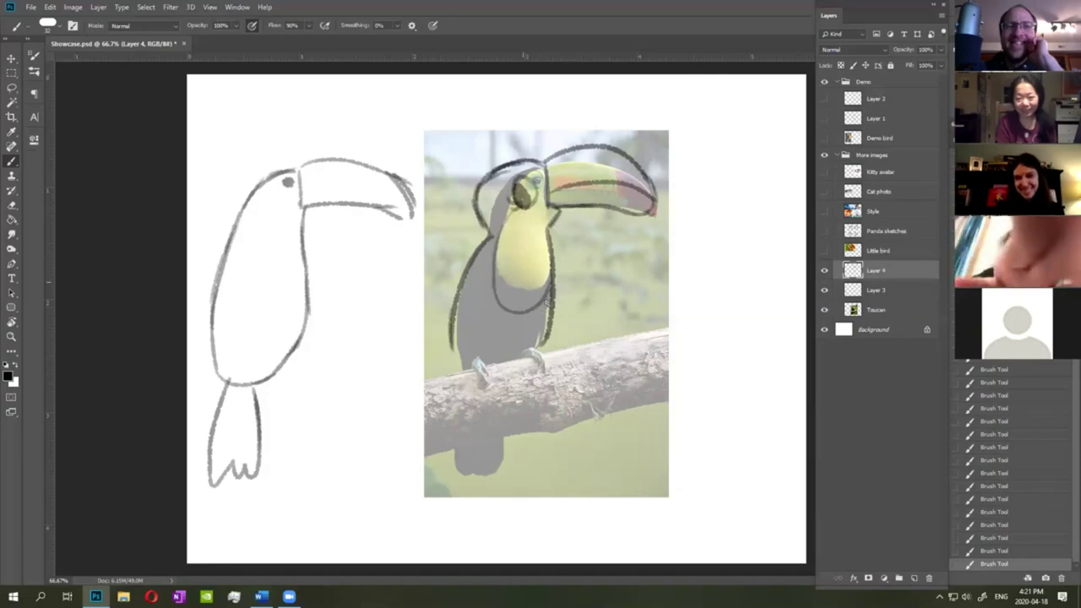
Add two rounded legs with toes and a split, notched tail to the stylised toucan.
mouse_move(459, 348)
left_mouse_down()
mouse_move(480, 373)
mouse_move(500, 376)
mouse_move(507, 361)
mouse_move(543, 370)
left_mouse_up()
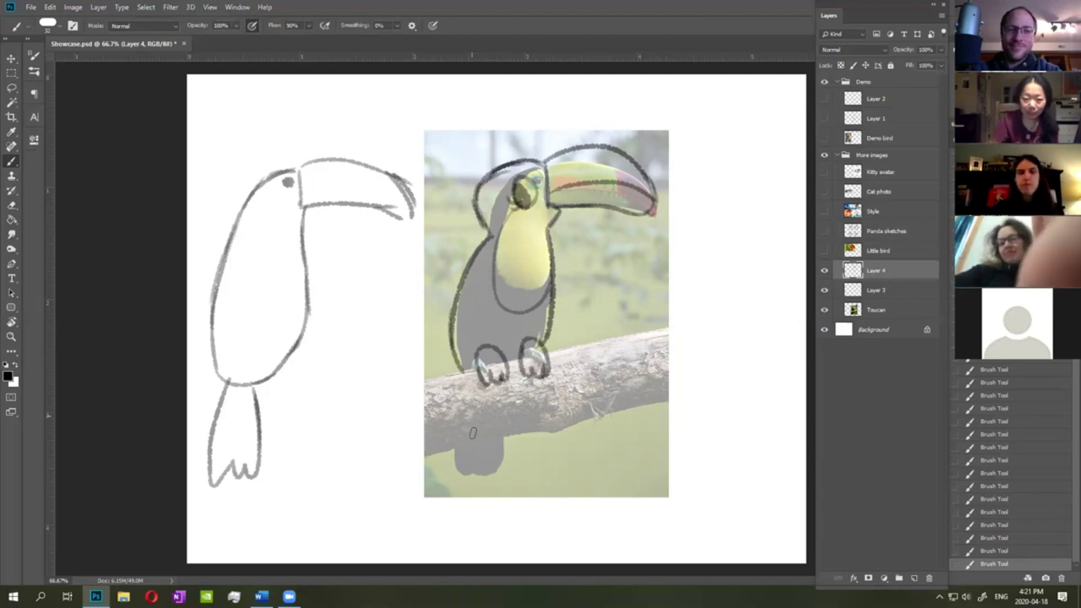
left_click_drag(474, 382, 451, 460)
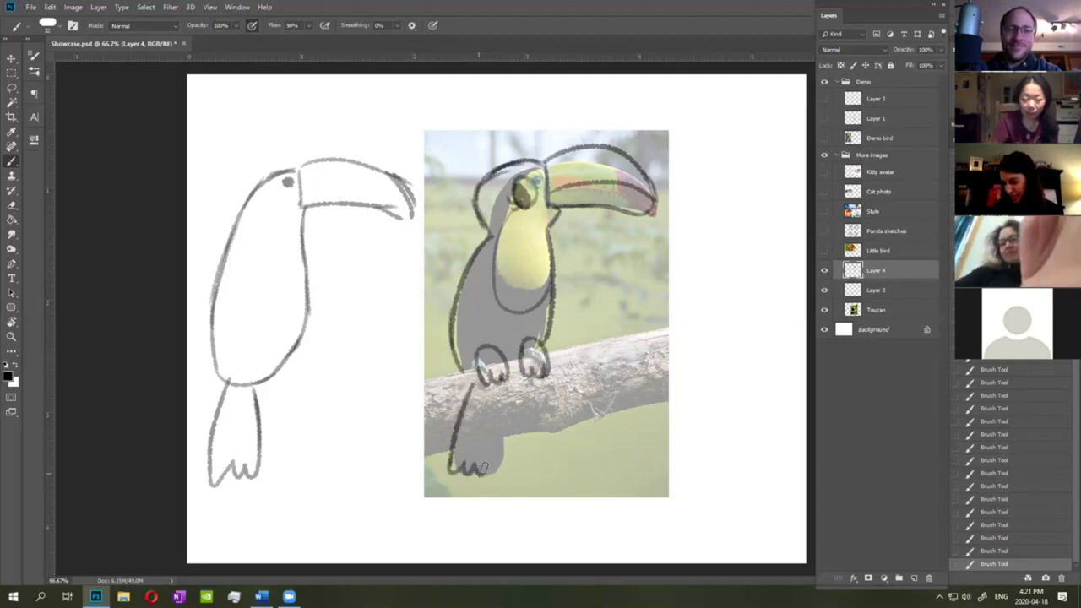
left_click_drag(507, 412, 480, 475)
left_click_drag(483, 405, 481, 472)
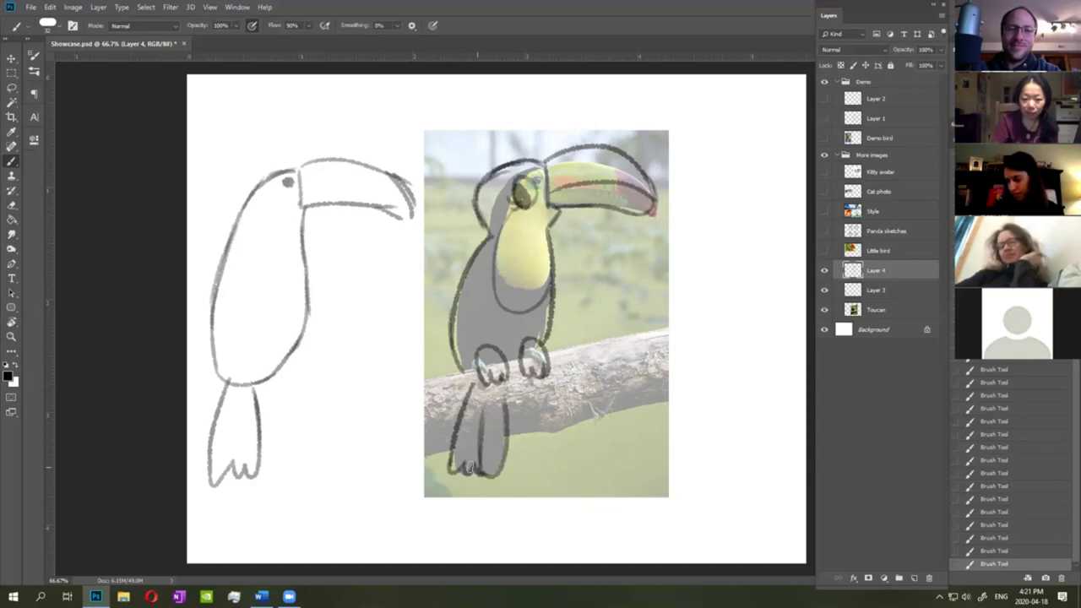
Hide the Toucan photo to compare the two sketches, then hide Layer 4 and Layer 3.
left_click(10, 60)
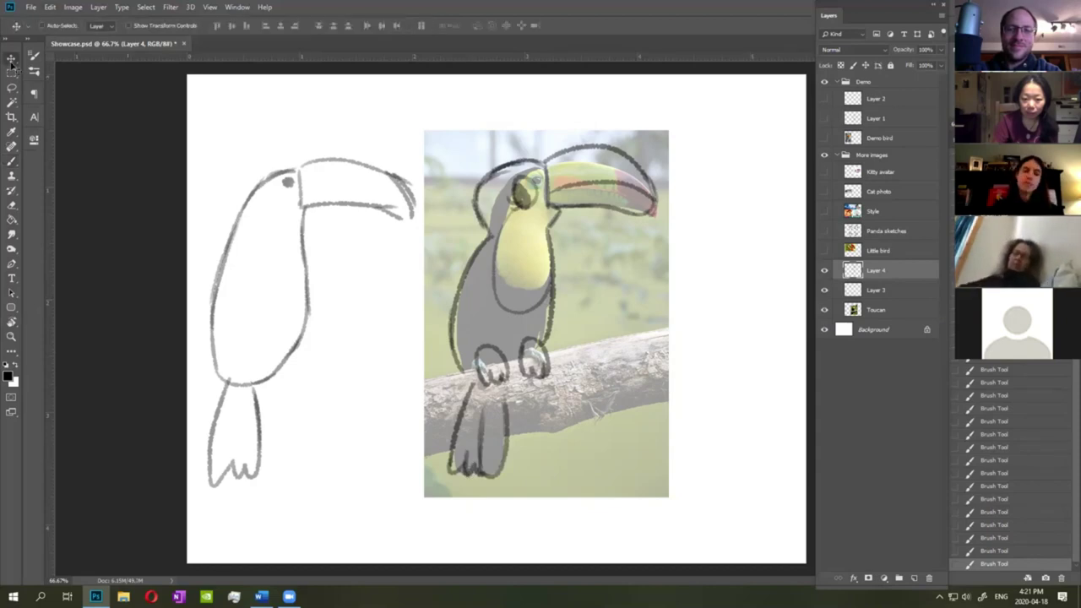
left_click(825, 311)
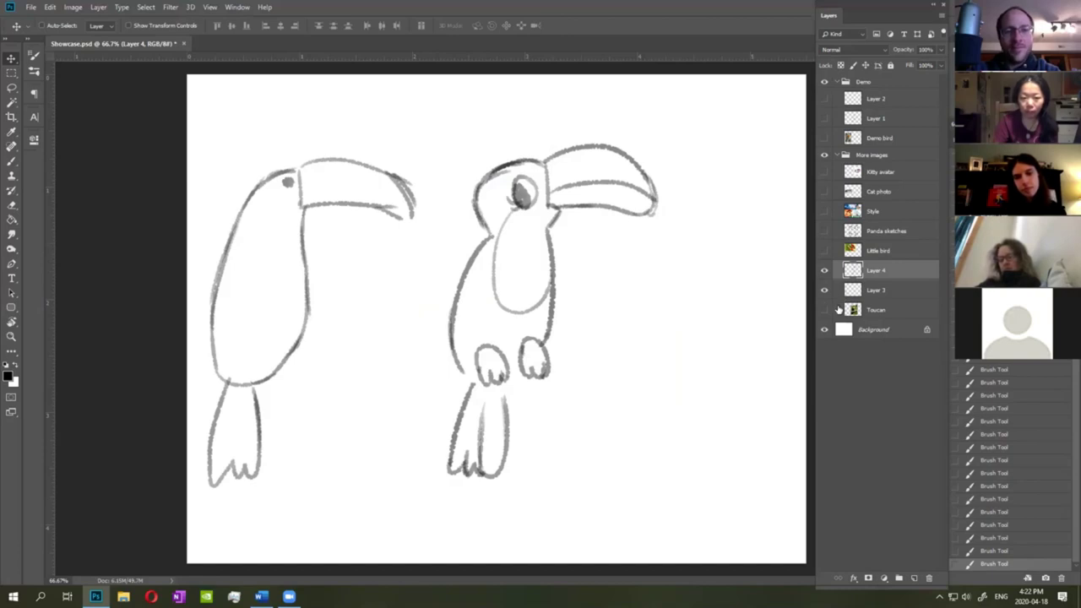
left_click_drag(826, 272, 826, 290)
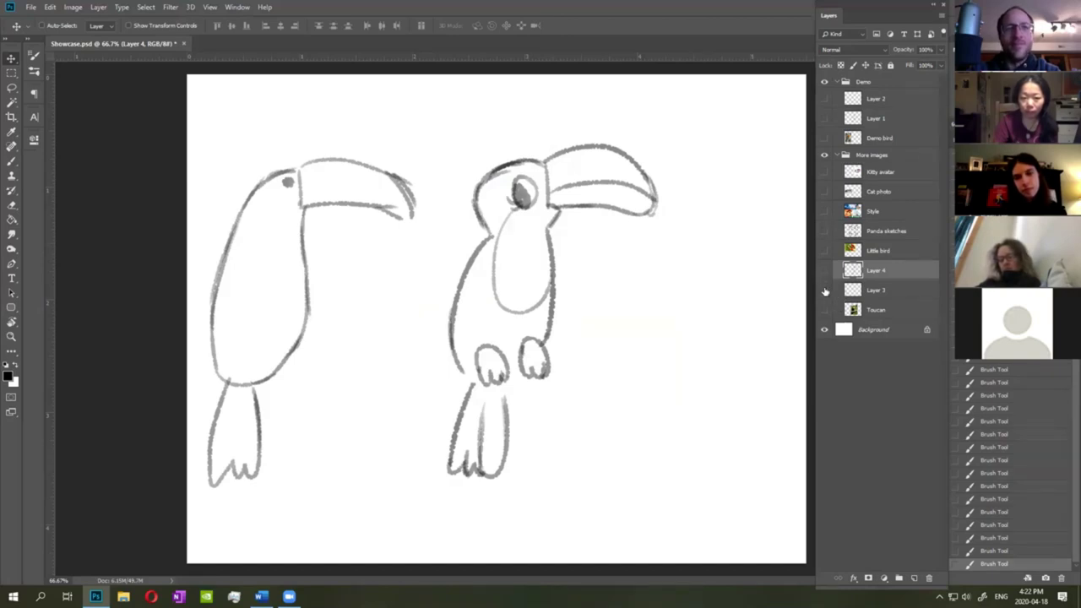
Show the Little bird photo, lower its opacity to 54% and move it closer to the canvas centre.
left_click(885, 253)
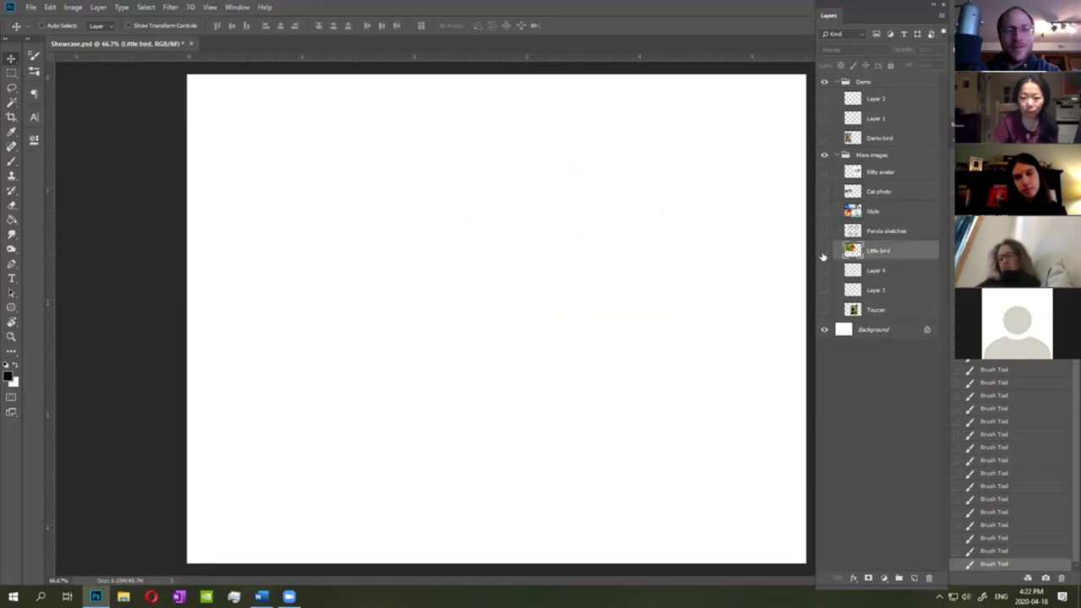
left_click(825, 251)
left_click(941, 50)
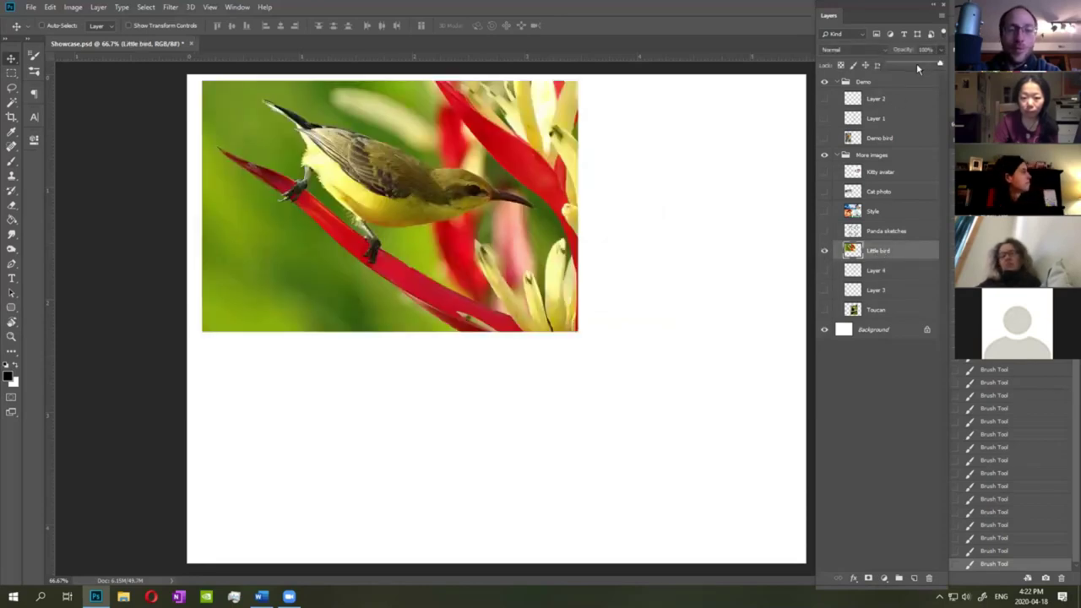
left_click(917, 64)
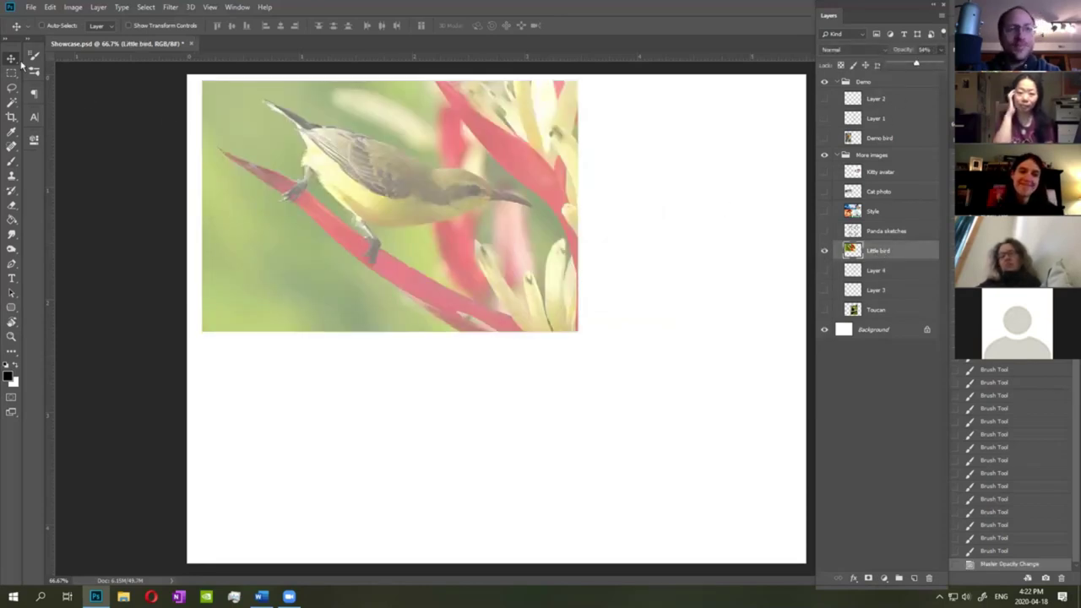
left_click_drag(681, 360, 736, 433)
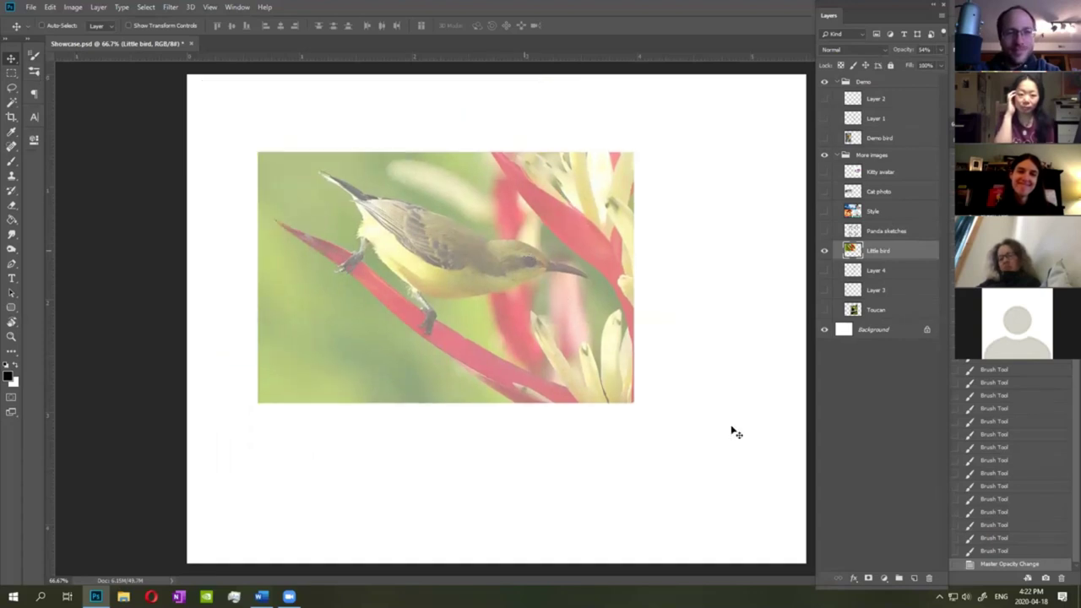
Add a new layer above the Little bird photo and brush the bird's back line from tail to neck.
left_click(914, 577)
key("b")
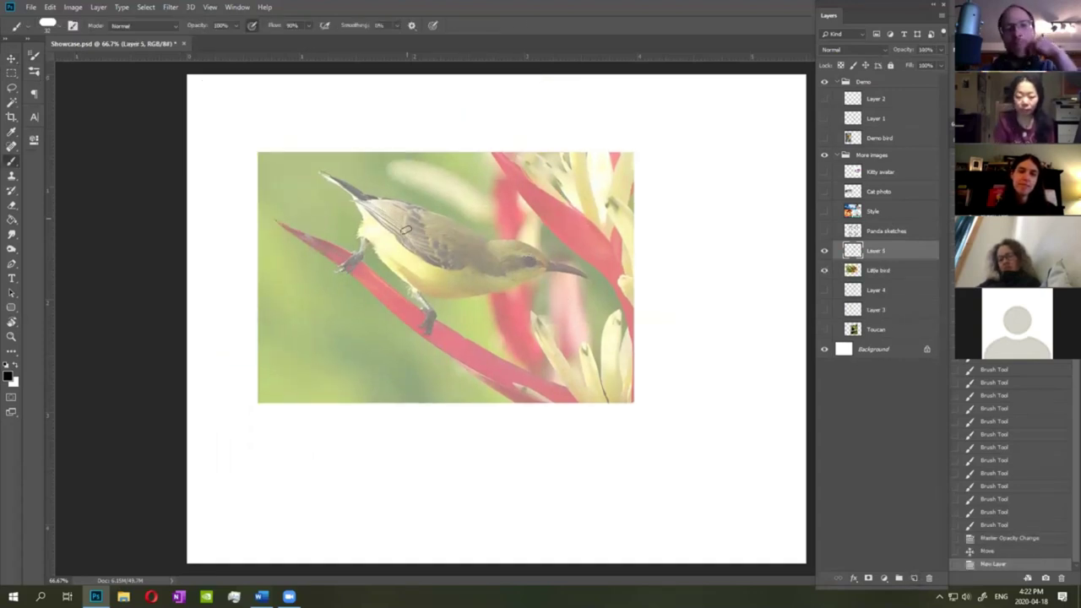
left_click_drag(326, 175, 424, 211)
left_click_drag(419, 210, 485, 236)
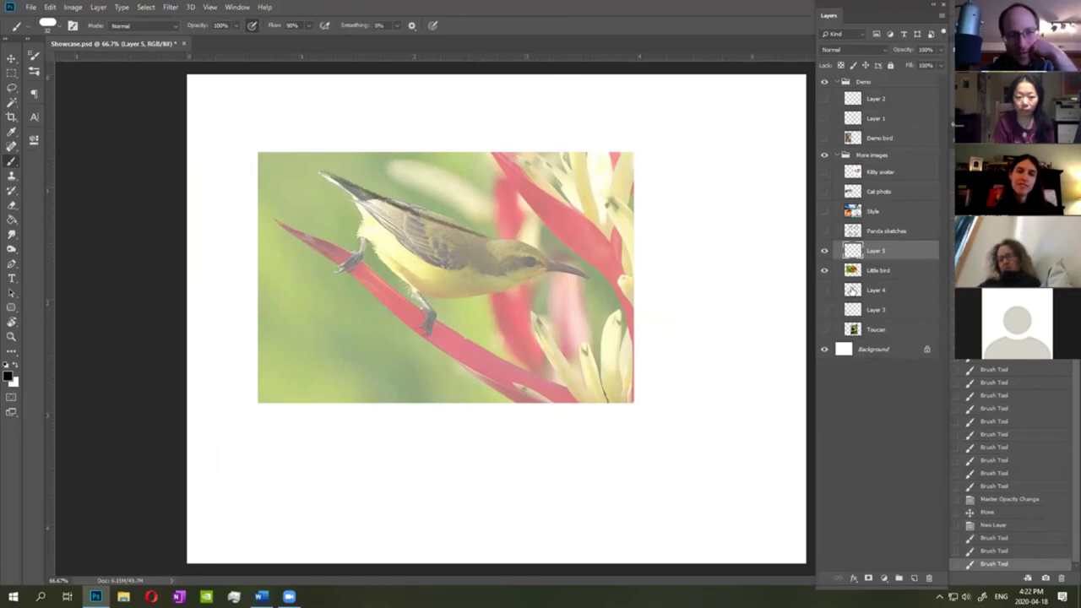
Lower the Little bird photo's opacity further and make the sketch layer above it active again.
left_click(891, 270)
left_click(940, 50)
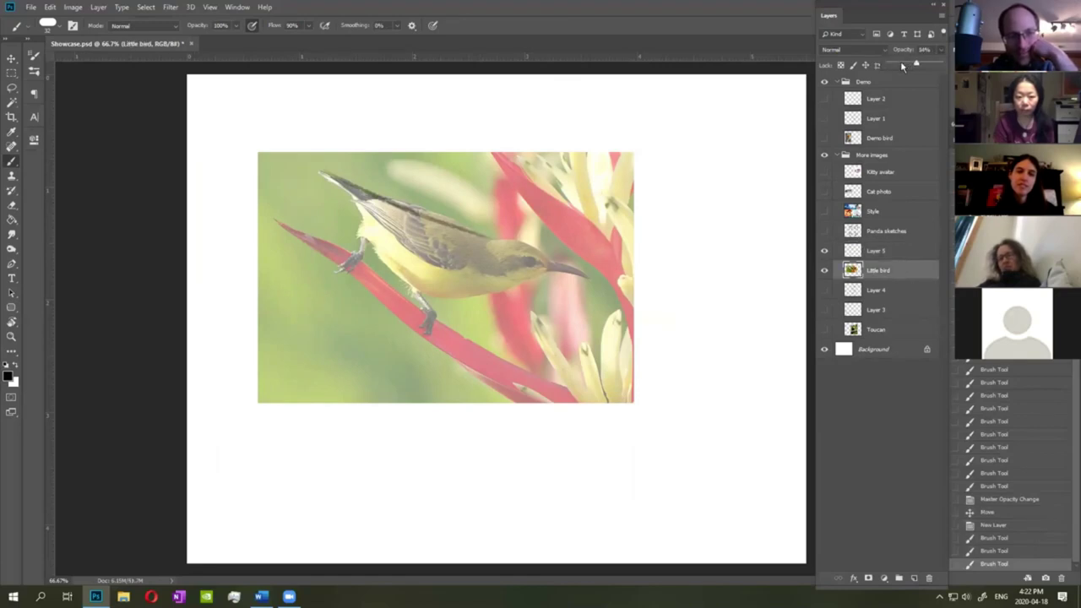
left_click(901, 65)
left_click(915, 267)
left_click(896, 251)
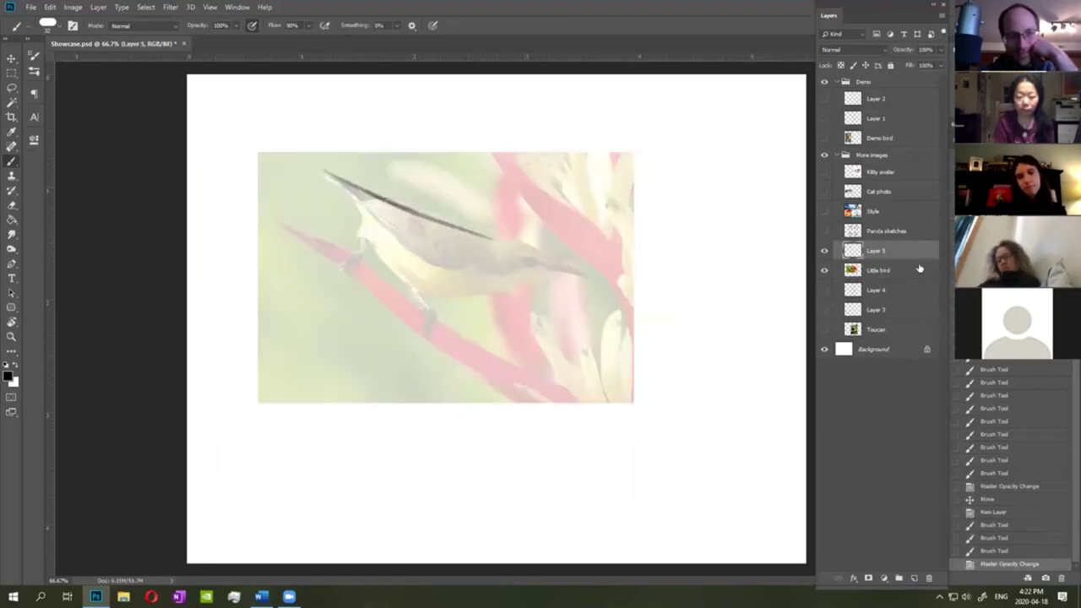
Trace the rest of the little bird's back, its beak and belly, and add a round eye and a curled tail.
left_click_drag(441, 226, 564, 252)
mouse_move(481, 238)
left_mouse_down()
mouse_move(595, 273)
mouse_move(553, 256)
left_mouse_up()
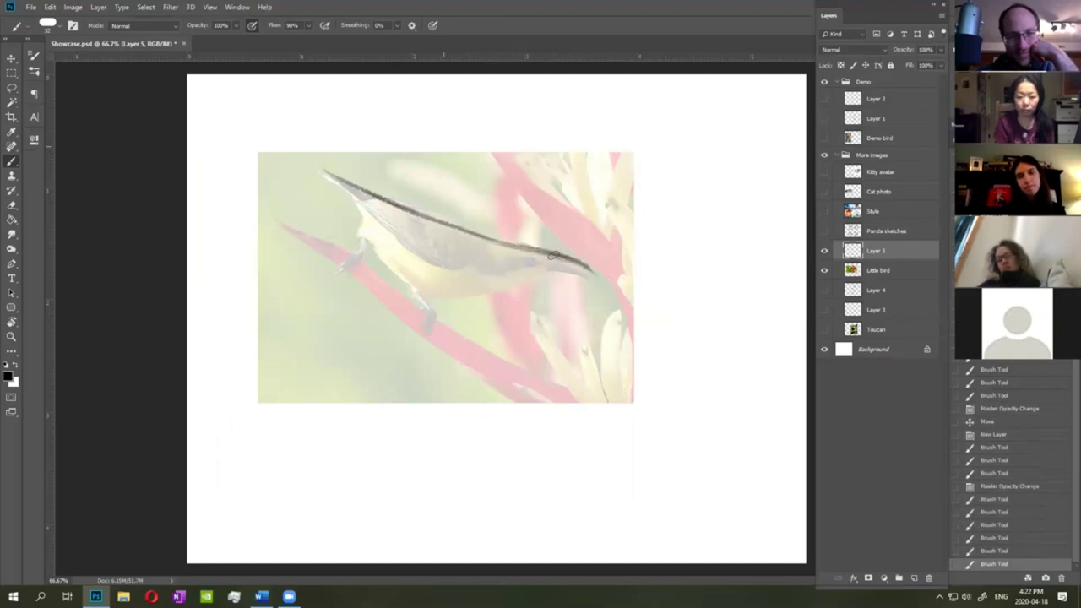
left_click_drag(335, 178, 332, 176)
left_click_drag(337, 179, 378, 248)
mouse_move(355, 212)
left_mouse_down()
mouse_move(431, 297)
mouse_move(521, 288)
left_mouse_up()
left_click_drag(473, 297, 590, 268)
left_click_drag(327, 173, 365, 226)
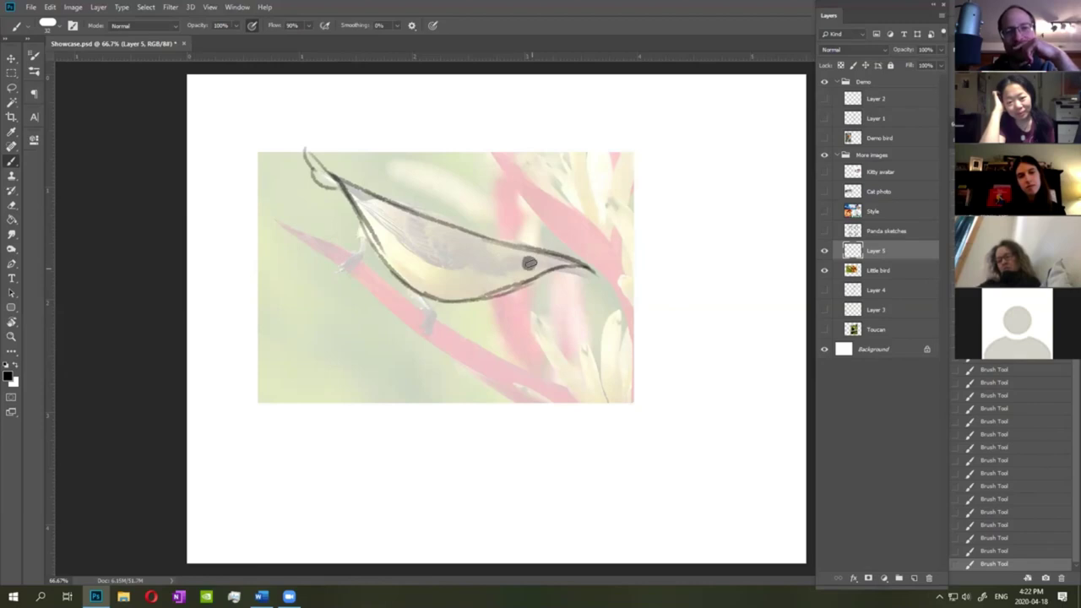
Erase a small highlight in the little bird's eye and darken its beak with brush strokes.
key("e")
left_click(527, 262)
left_click(531, 263)
key("b")
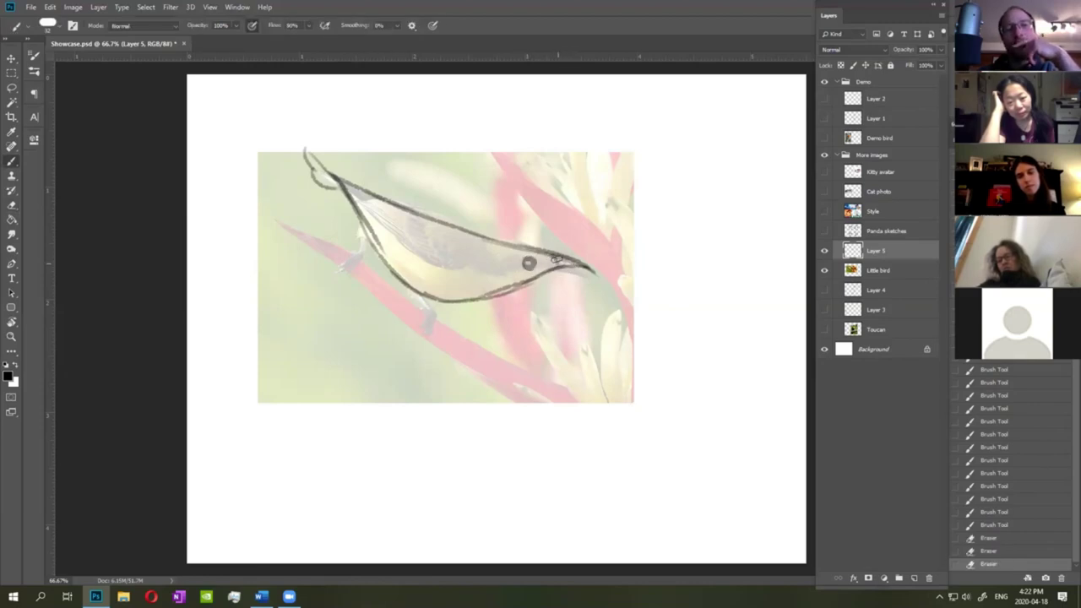
left_click_drag(559, 259, 576, 266)
left_click_drag(561, 260, 578, 266)
left_click_drag(563, 259, 589, 270)
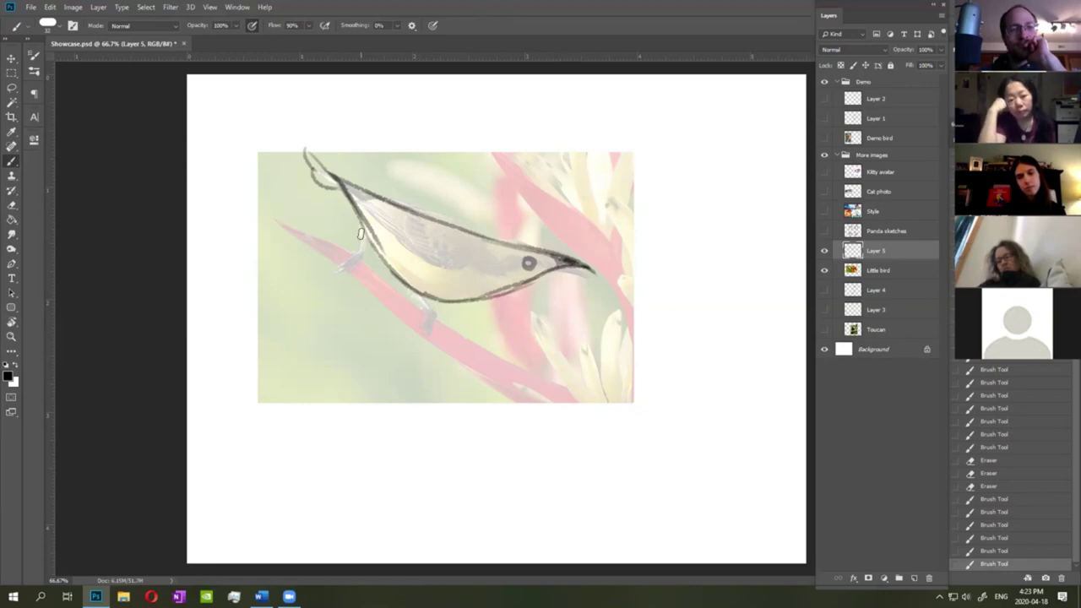
Draw two thin legs with toes and a curved wing line on the little bird sketch.
mouse_move(362, 248)
left_mouse_down()
mouse_move(363, 262)
mouse_move(364, 252)
left_mouse_up()
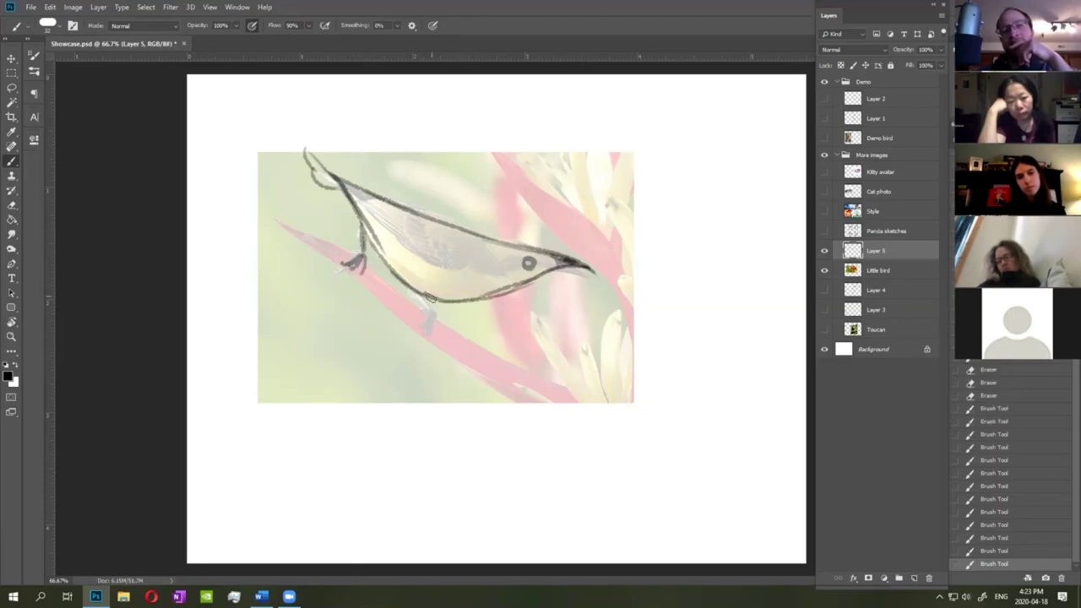
left_click_drag(412, 288, 431, 315)
mouse_move(371, 190)
left_mouse_down()
mouse_move(394, 228)
mouse_move(462, 265)
mouse_move(430, 286)
mouse_move(430, 265)
mouse_move(457, 267)
mouse_move(496, 245)
mouse_move(468, 267)
mouse_move(459, 267)
mouse_move(489, 249)
left_mouse_up()
key("e")
key("b")
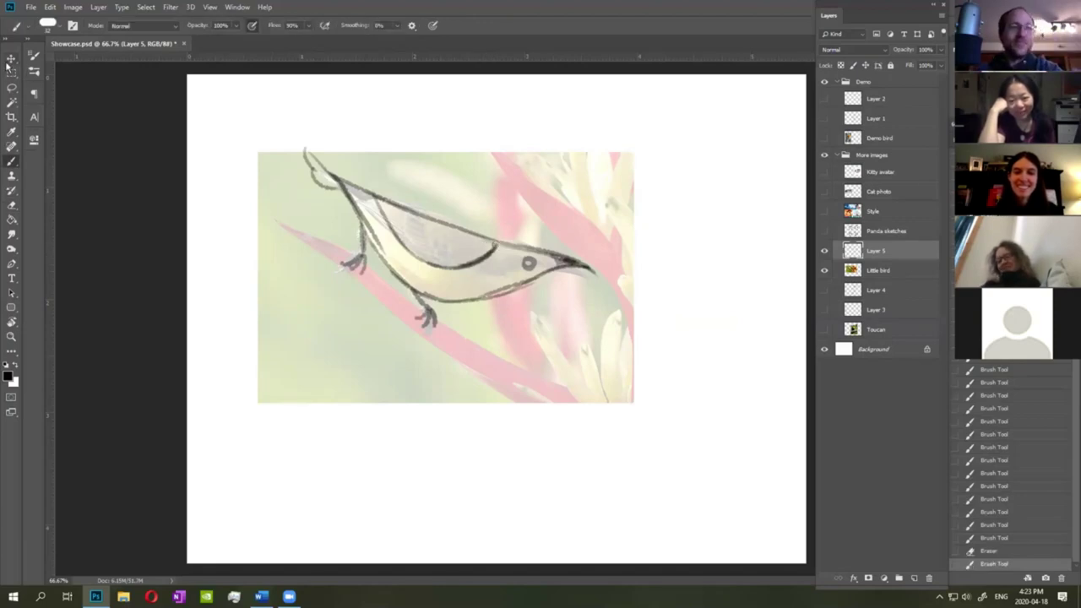
Move the little bird sketch down below the photo to compare them, then hide Layer 5 and the Little bird photo.
key("v")
mouse_move(590, 247)
left_mouse_down()
mouse_move(617, 386)
mouse_move(591, 424)
left_mouse_up()
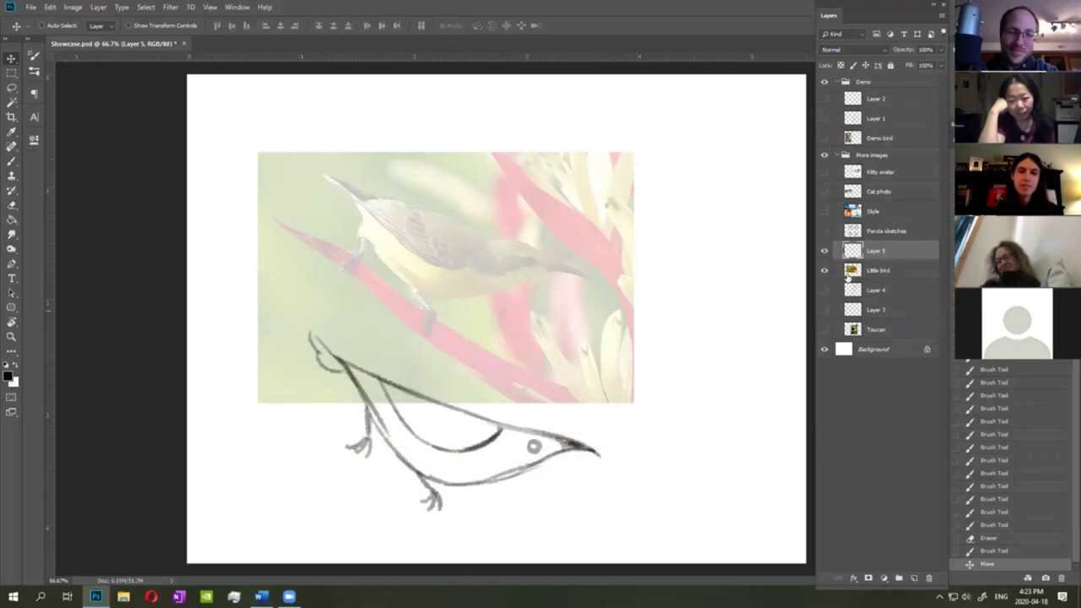
left_click_drag(826, 252, 824, 270)
Show the Demo bird photo and its Layer 1 sketch, and add a new layer above Layer 1.
left_click(824, 192)
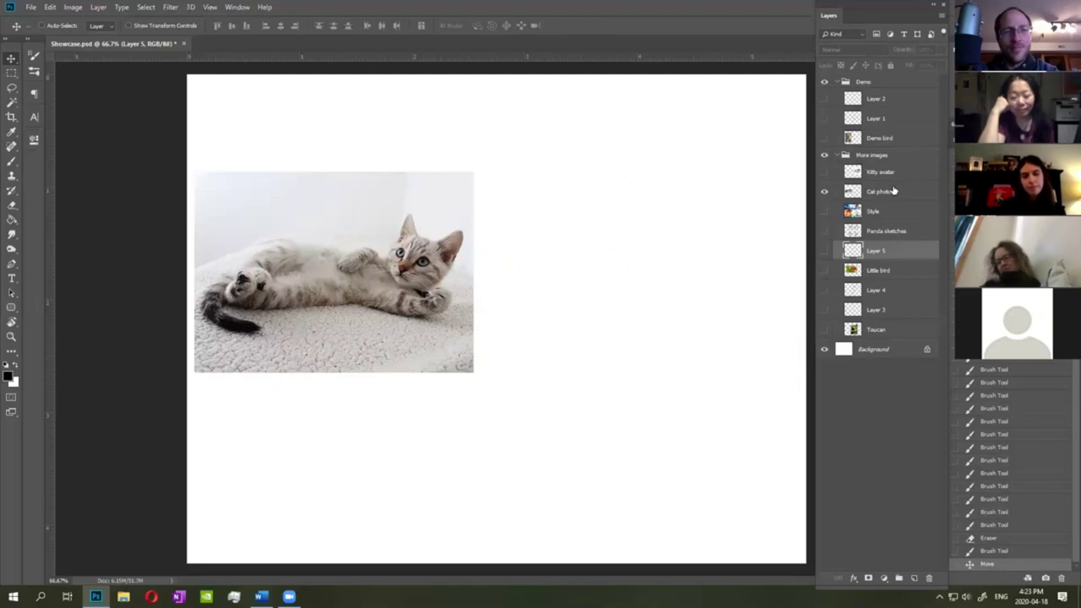
left_click(825, 193)
left_click(825, 139)
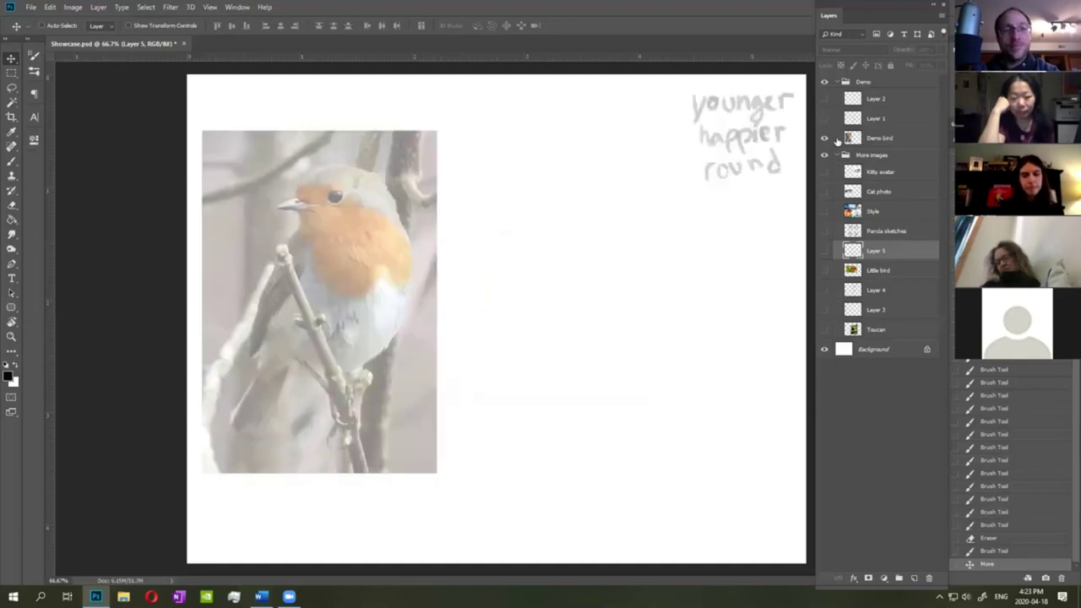
left_click(825, 119)
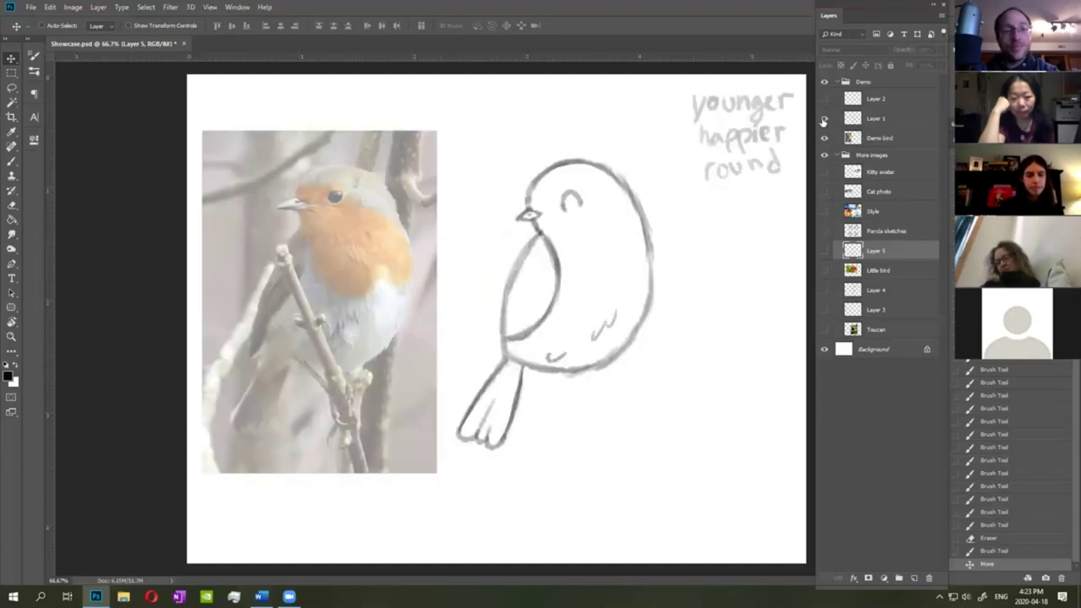
left_click(883, 121)
left_click(902, 578)
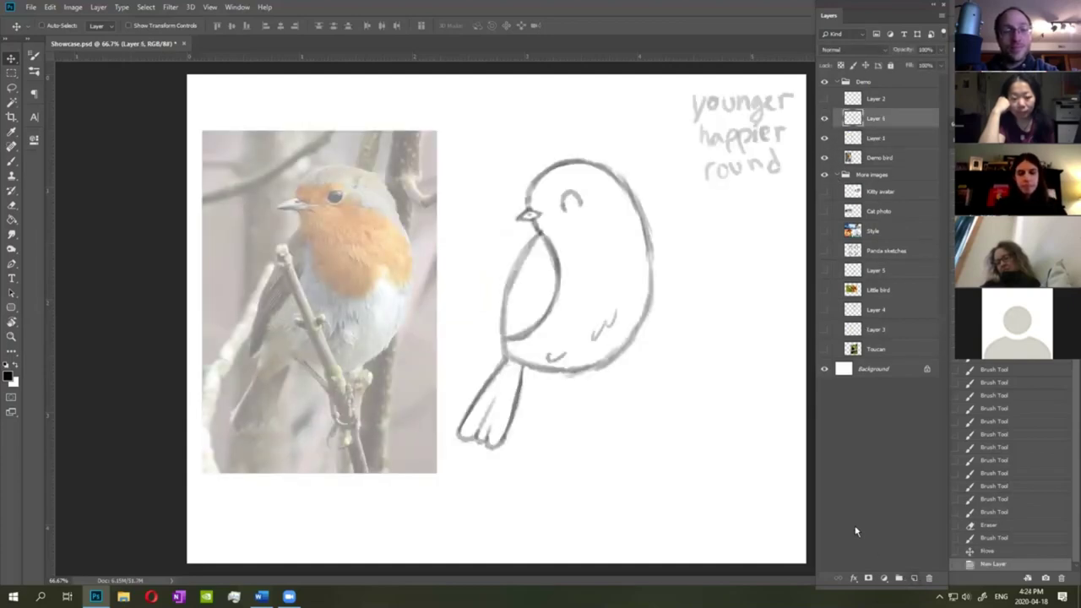
Sketch a small front-facing bird head with two round eyes and a diamond-shaped beak beside the robin drawing.
key("b")
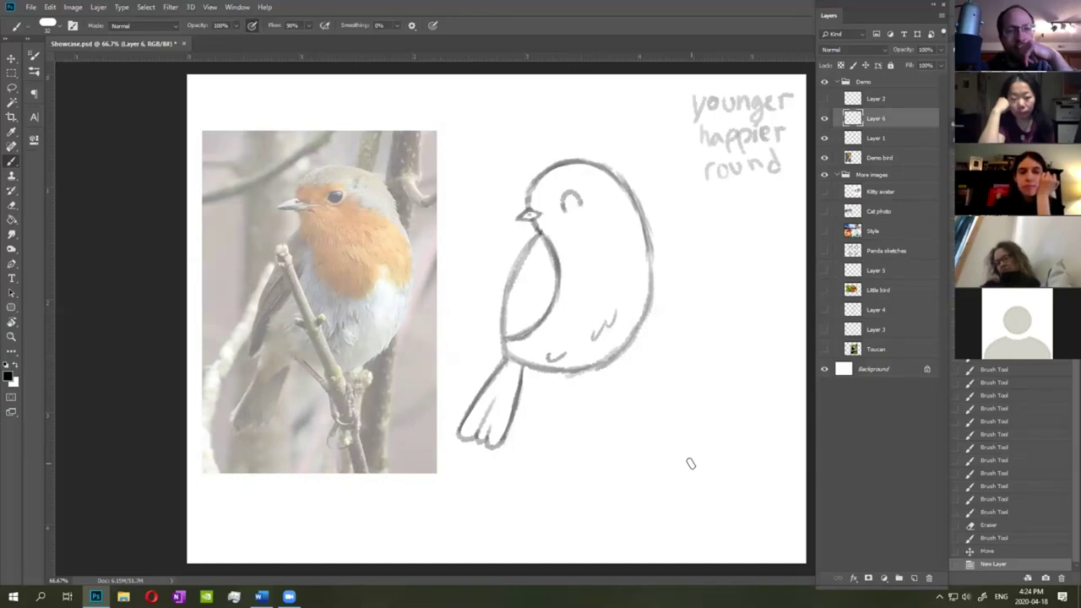
mouse_move(642, 443)
left_mouse_down()
mouse_move(720, 376)
mouse_move(738, 430)
left_mouse_up()
left_click_drag(730, 382, 741, 429)
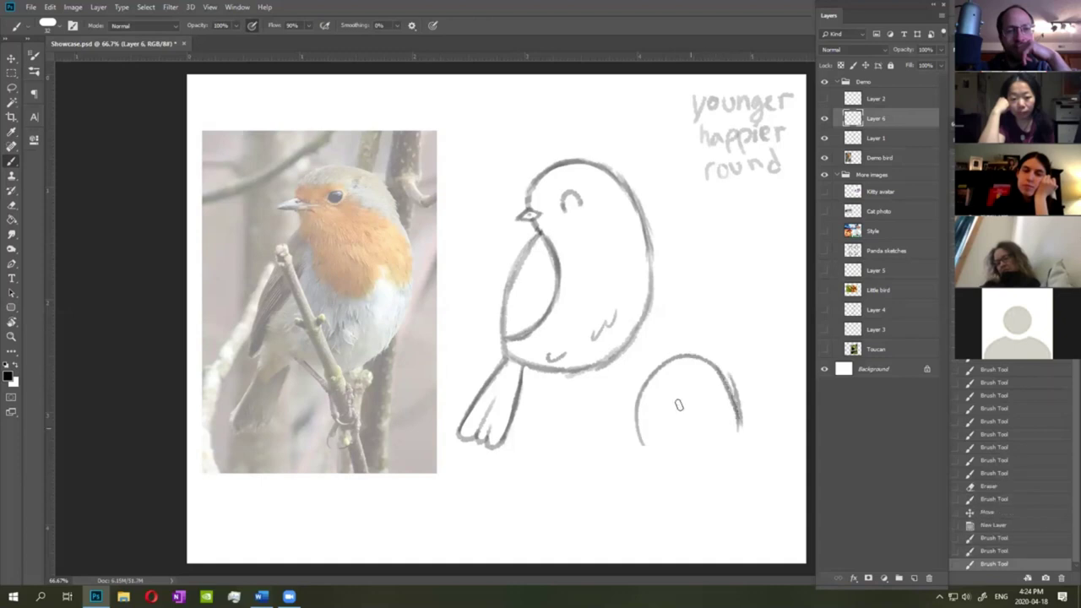
mouse_move(681, 420)
left_mouse_down()
mouse_move(694, 422)
mouse_move(658, 421)
mouse_move(664, 409)
mouse_move(713, 410)
mouse_move(689, 425)
left_mouse_up()
left_click_drag(721, 372, 742, 432)
key("e")
key("b")
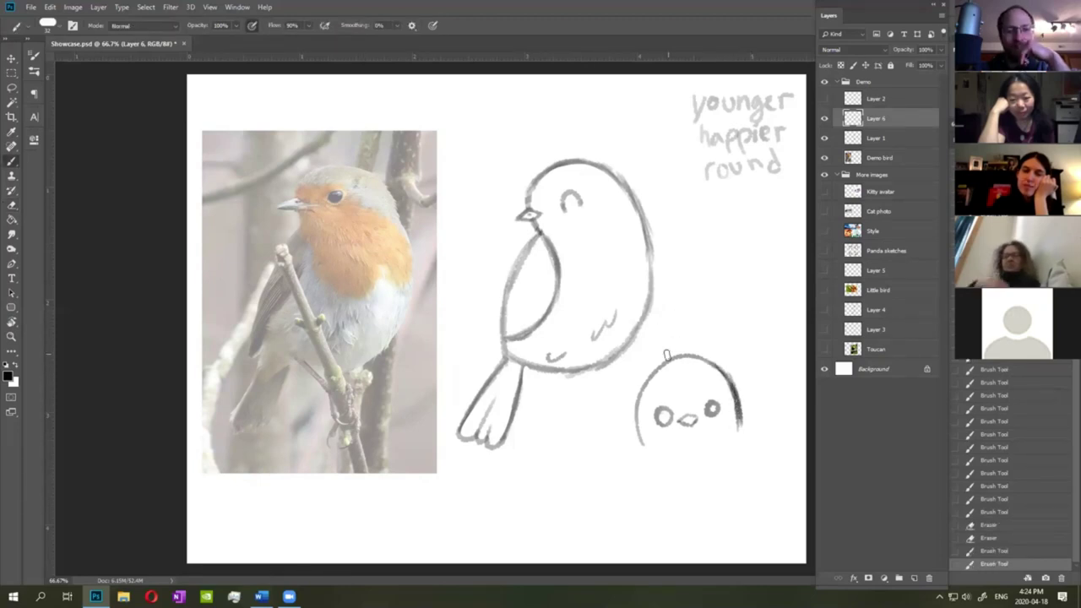
Draw a curved tail behind the small bird's head, erase it, and redraw it sweeping the other way.
mouse_move(627, 321)
left_mouse_down()
mouse_move(676, 359)
mouse_move(691, 344)
mouse_move(669, 363)
mouse_move(674, 374)
mouse_move(678, 364)
mouse_move(640, 391)
mouse_move(641, 431)
left_mouse_up()
key("e")
key("b")
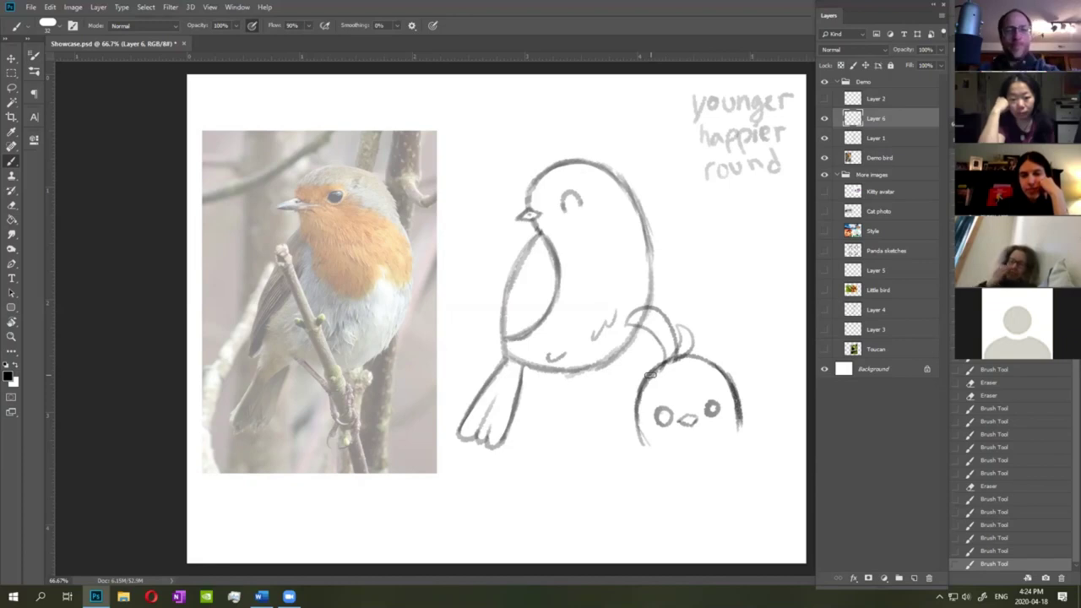
key("e")
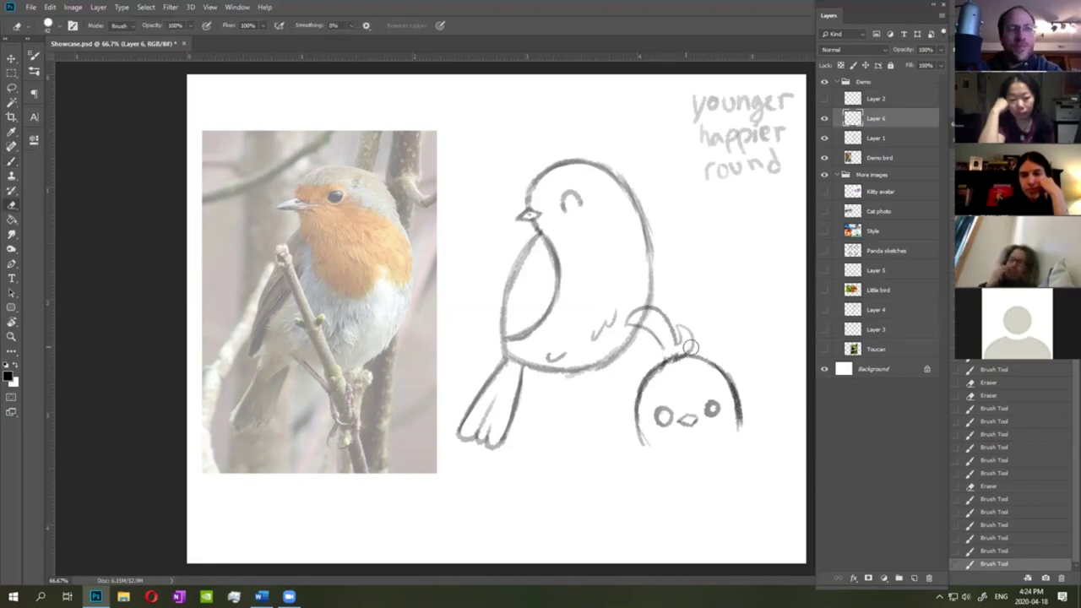
mouse_move(663, 351)
left_mouse_down()
mouse_move(691, 343)
mouse_move(652, 324)
mouse_move(618, 327)
mouse_move(666, 297)
left_mouse_up()
key("b")
mouse_move(676, 362)
left_mouse_down()
mouse_move(731, 317)
mouse_move(726, 354)
mouse_move(742, 349)
left_mouse_up()
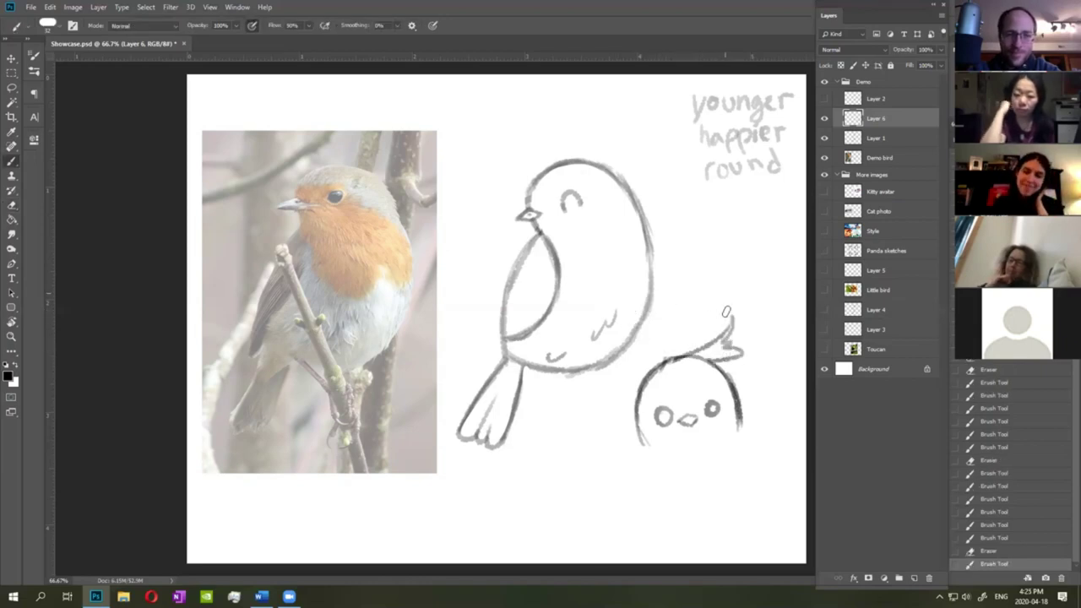
Erase the whole small front-facing bird, including its tail, from the new layer.
key("shift+9")
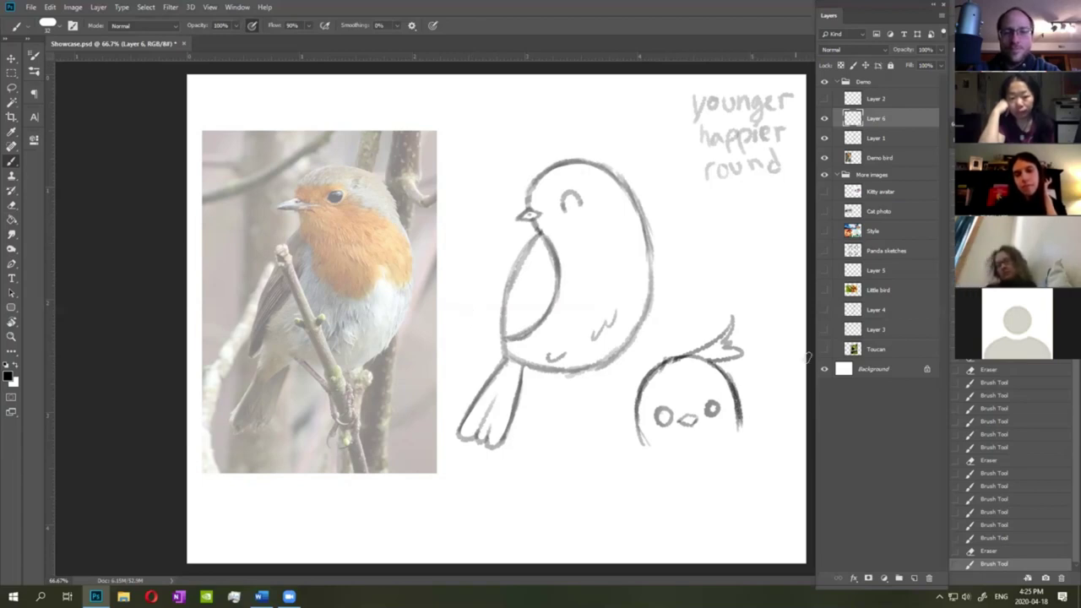
key("e")
left_click_drag(726, 321, 716, 338)
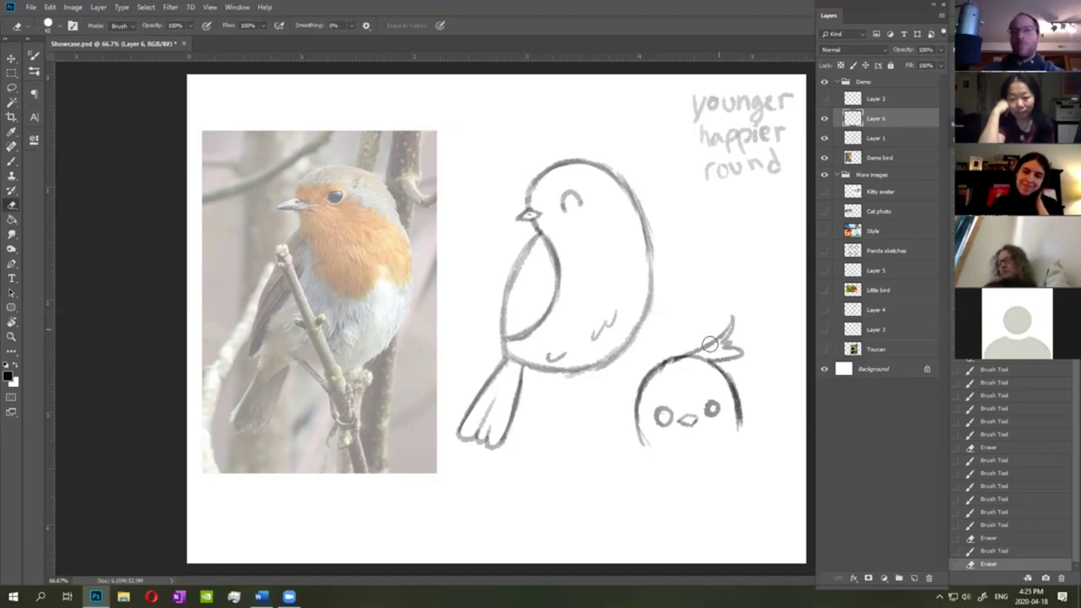
mouse_move(676, 353)
left_mouse_down()
mouse_move(636, 394)
mouse_move(643, 429)
mouse_move(657, 389)
mouse_move(657, 440)
mouse_move(695, 397)
mouse_move(717, 400)
mouse_move(702, 423)
mouse_move(734, 415)
mouse_move(720, 440)
mouse_move(746, 406)
mouse_move(754, 367)
mouse_move(697, 371)
mouse_move(694, 348)
mouse_move(730, 329)
mouse_move(714, 371)
left_mouse_up()
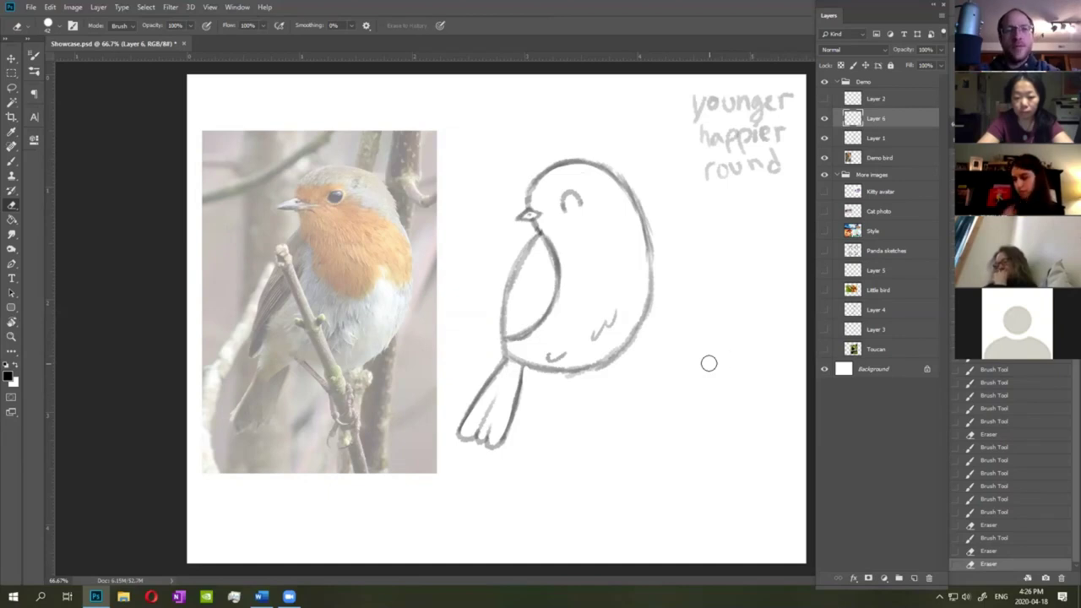
key("b")
mouse_move(669, 418)
left_mouse_down()
mouse_move(682, 378)
mouse_move(696, 376)
mouse_move(709, 414)
left_mouse_up()
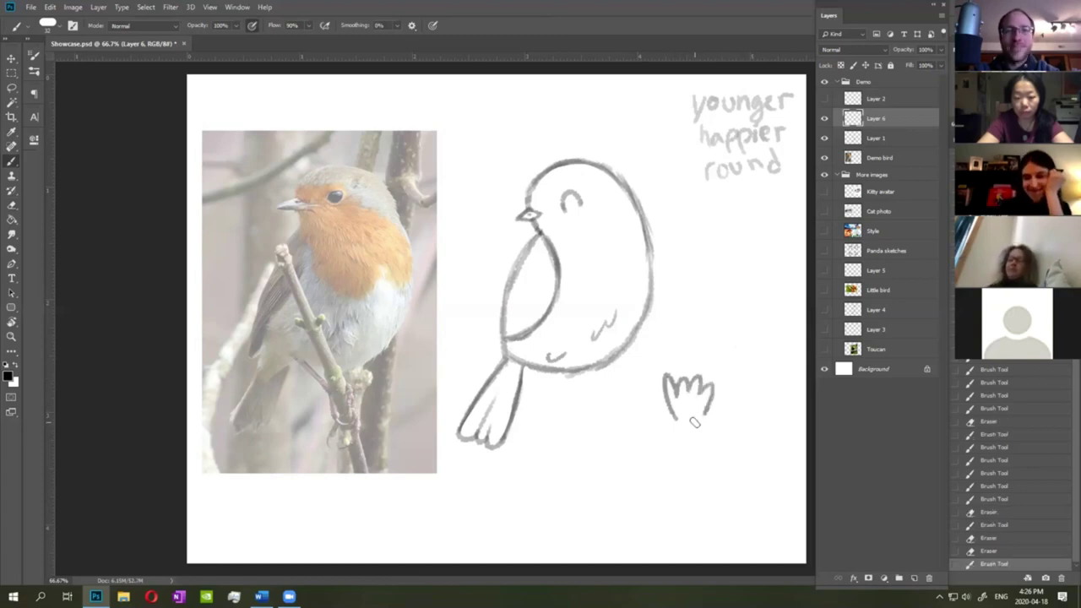
left_click(973, 551)
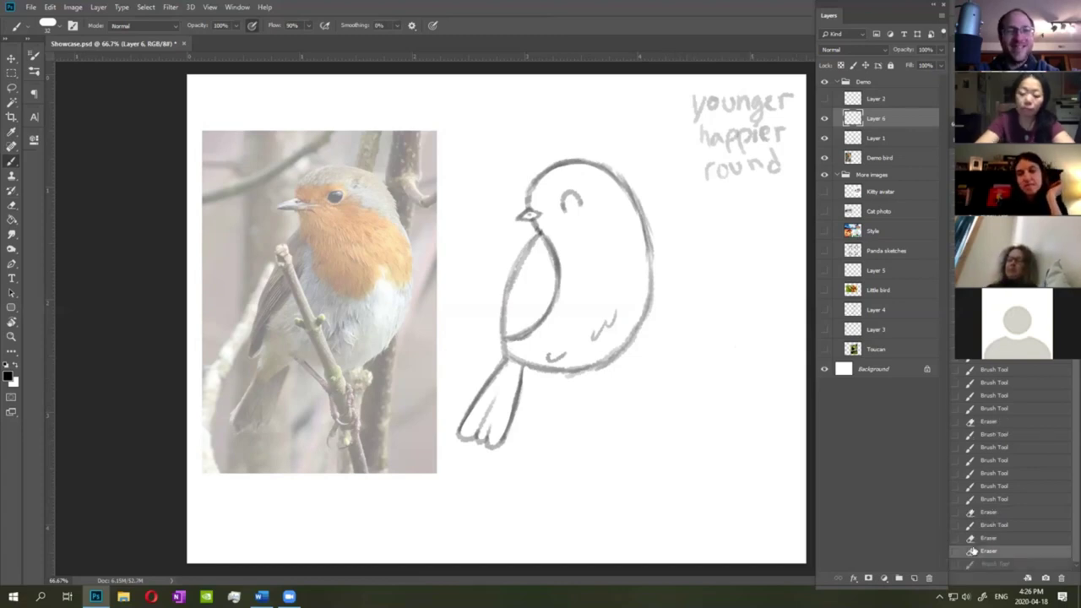
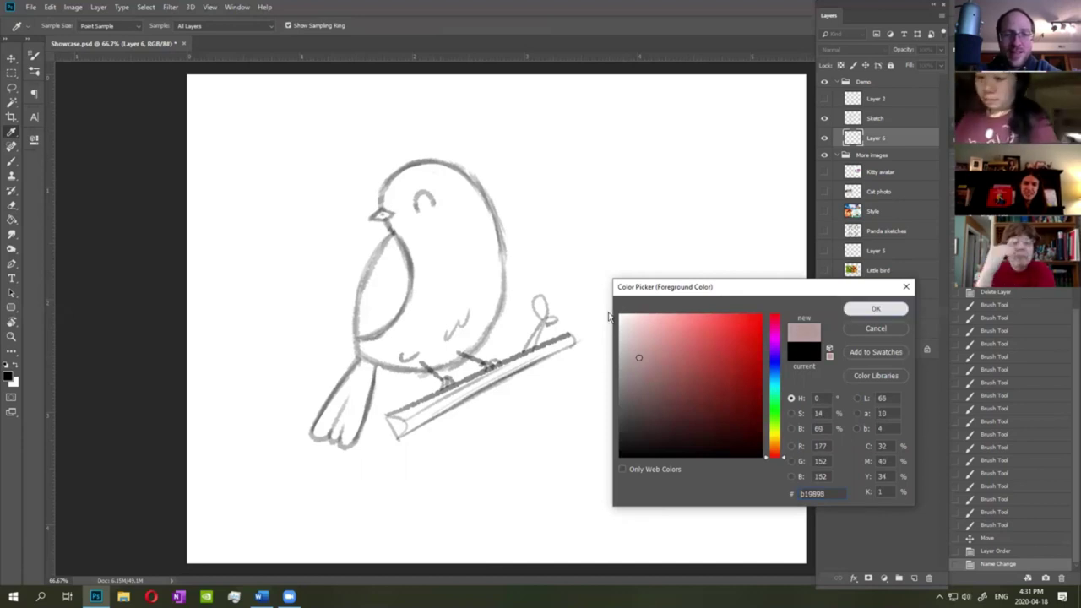
Set the foreground colour to #b19898 and paint the bird's tail, body and head on Layer 6.
left_click(875, 309)
key("b")
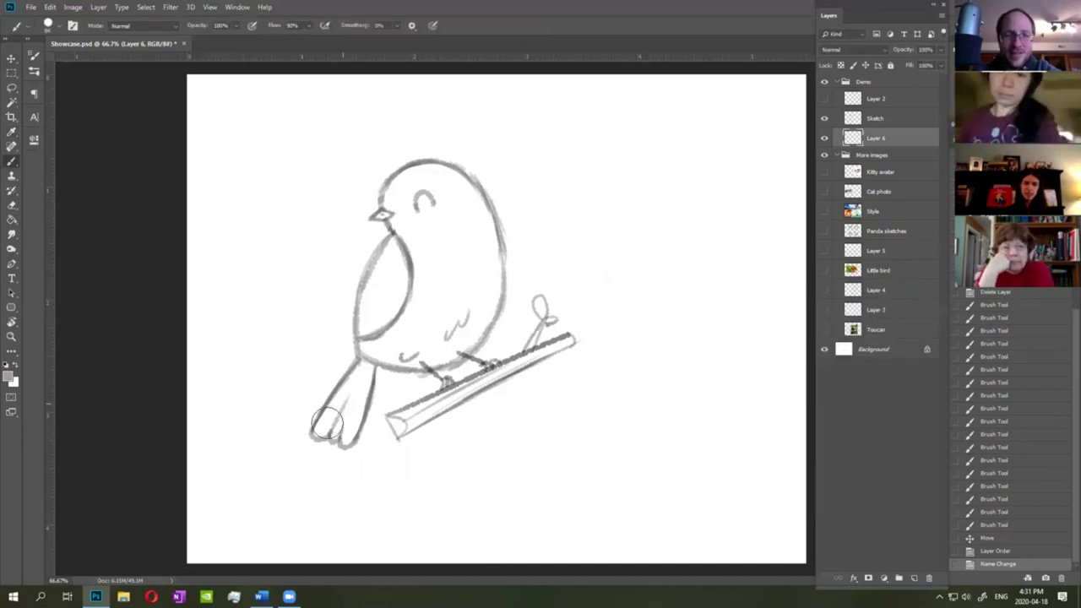
mouse_move(320, 429)
left_mouse_down()
mouse_move(358, 375)
mouse_move(335, 421)
mouse_move(355, 405)
mouse_move(346, 435)
mouse_move(354, 419)
mouse_move(363, 364)
mouse_move(376, 350)
mouse_move(364, 347)
mouse_move(385, 342)
mouse_move(367, 344)
mouse_move(437, 350)
mouse_move(407, 361)
mouse_move(442, 361)
mouse_move(469, 348)
left_mouse_up()
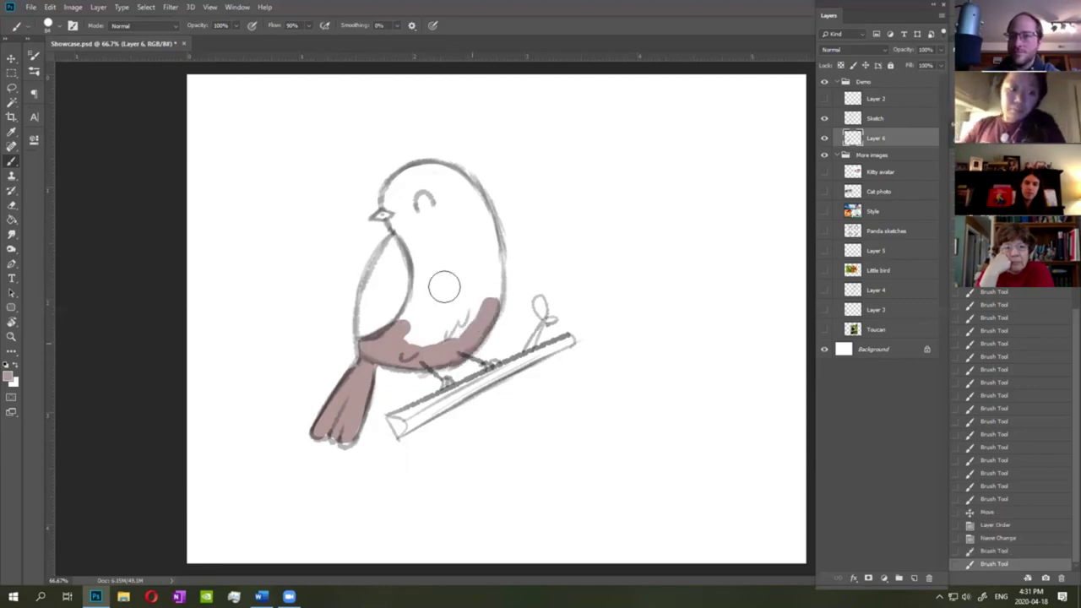
mouse_move(412, 325)
left_mouse_down()
mouse_move(424, 230)
mouse_move(406, 233)
mouse_move(412, 265)
mouse_move(389, 193)
mouse_move(421, 171)
mouse_move(463, 179)
mouse_move(451, 175)
mouse_move(483, 222)
mouse_move(478, 196)
mouse_move(493, 298)
mouse_move(468, 325)
mouse_move(420, 344)
mouse_move(437, 283)
mouse_move(440, 335)
mouse_move(478, 295)
mouse_move(403, 216)
mouse_move(428, 251)
mouse_move(452, 231)
mouse_move(449, 205)
left_mouse_up()
mouse_move(365, 411)
left_mouse_down()
mouse_move(329, 441)
mouse_move(332, 422)
left_mouse_up()
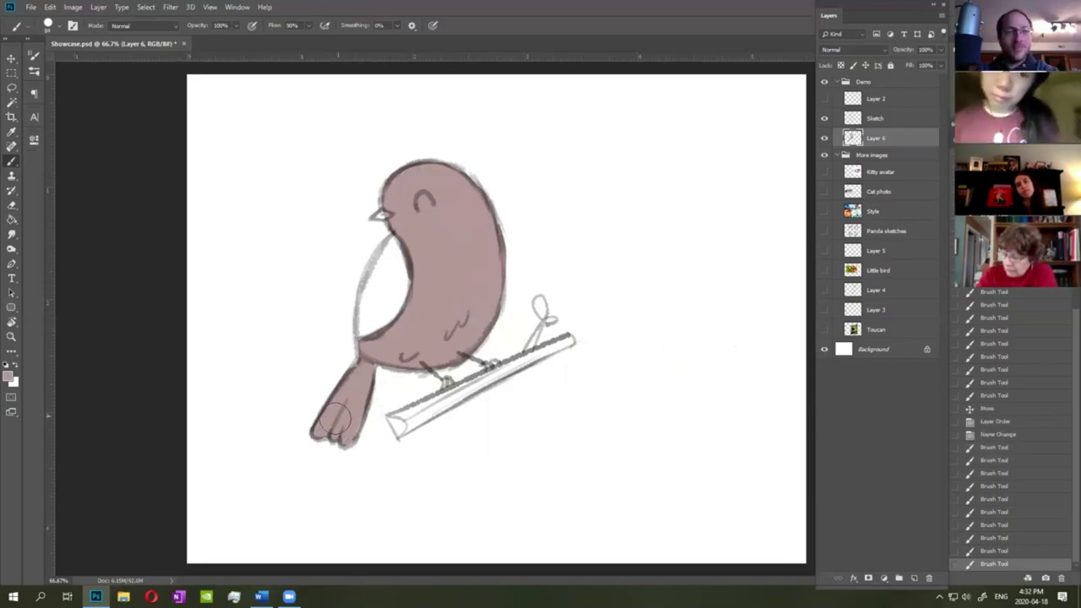
Add a new layer above Layer 6 and paint the bird's wing in the lighter colour #d0bbbb.
left_click(914, 578)
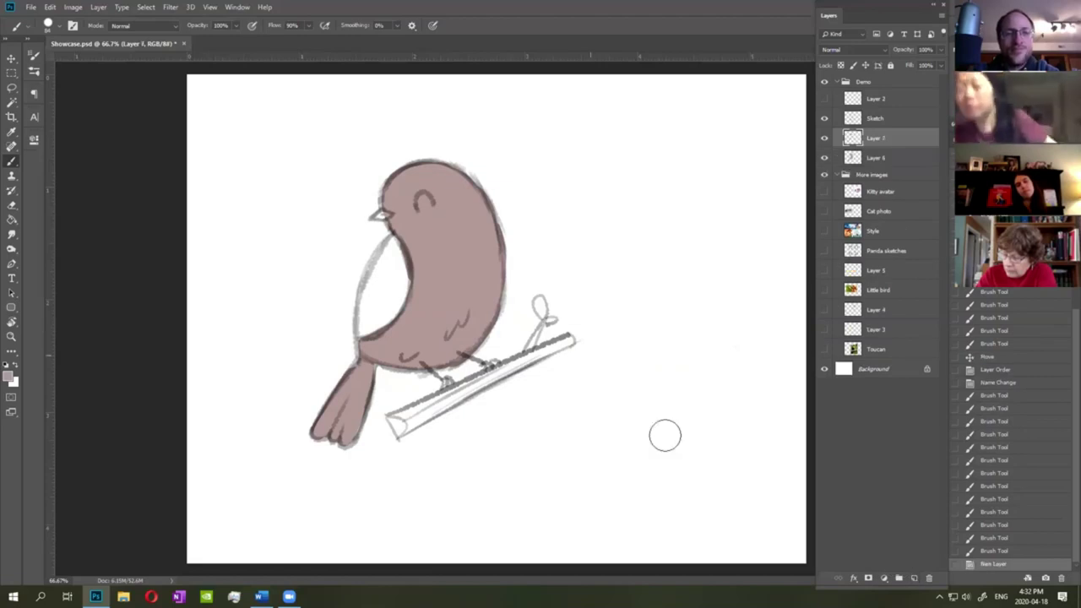
left_click(10, 379)
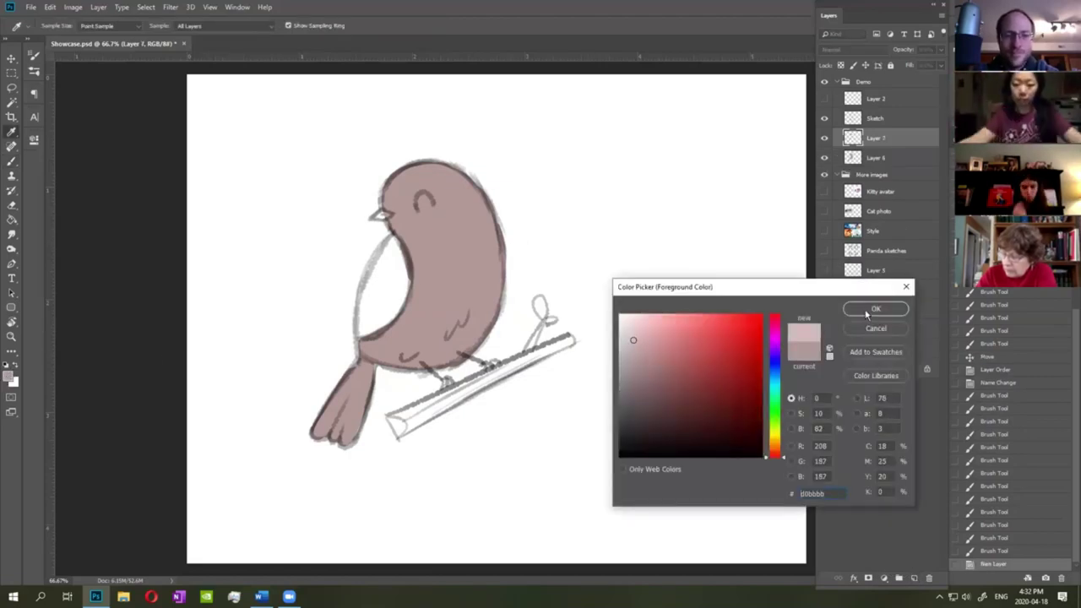
left_click(876, 309)
mouse_move(365, 306)
left_mouse_down()
mouse_move(357, 311)
mouse_move(381, 297)
mouse_move(393, 252)
mouse_move(389, 305)
left_mouse_up()
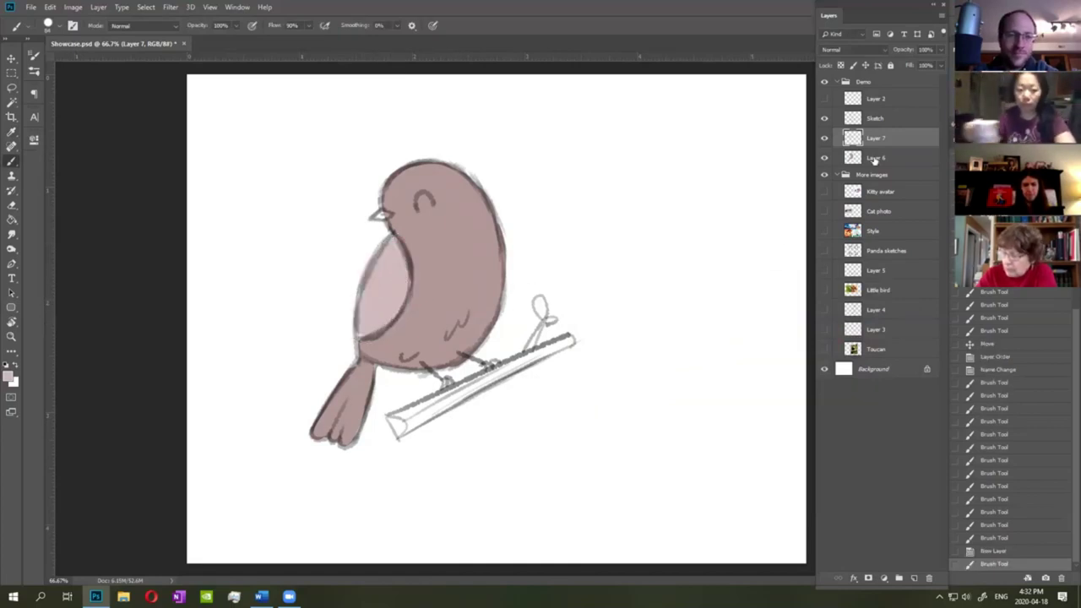
Darken the bird's body on Layer 6 with Hue/Saturation, setting saturation to -16 and lightness to -20.
left_click(901, 159)
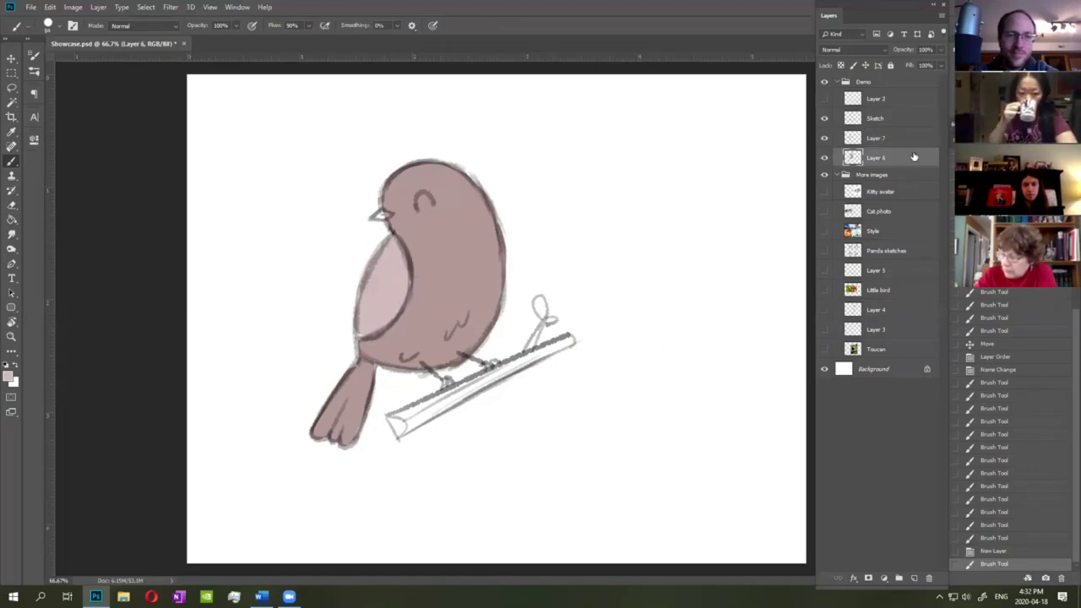
key("ctrl+u")
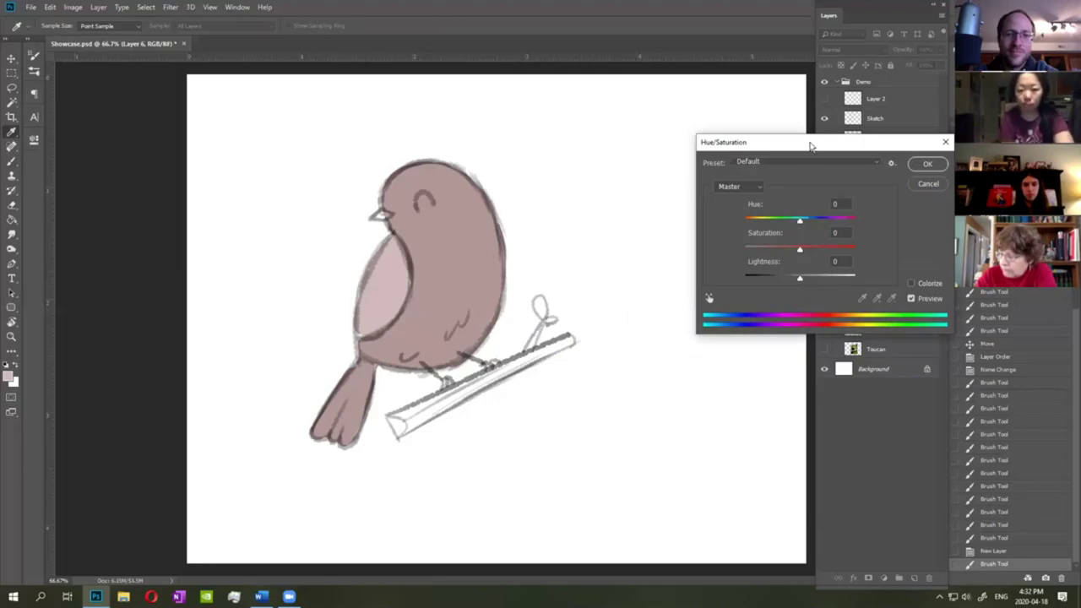
left_click_drag(729, 137, 648, 125)
left_click_drag(729, 266, 708, 269)
left_click(710, 237)
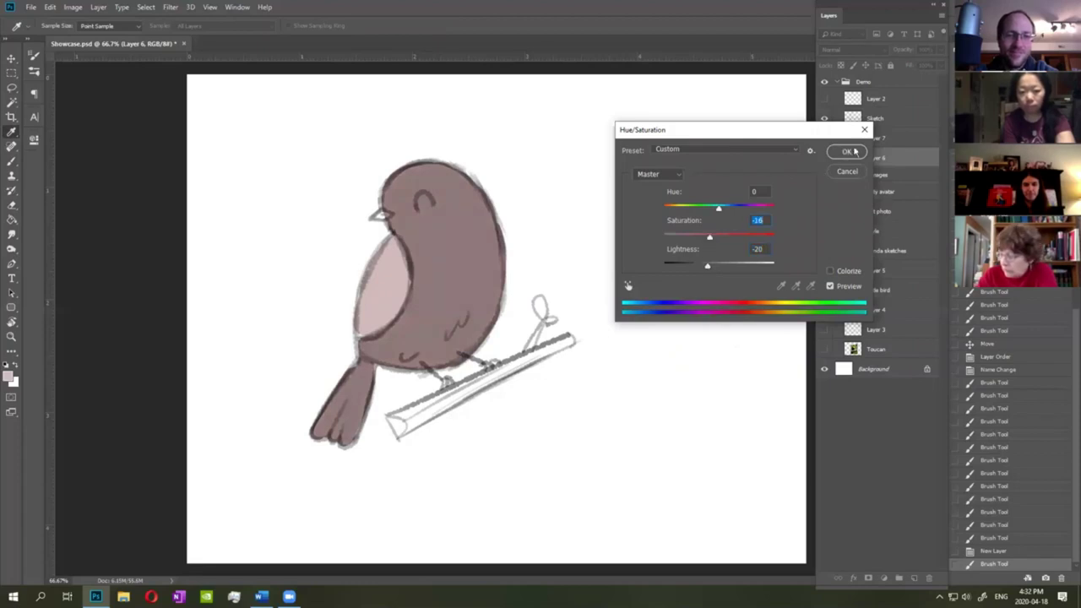
left_click(855, 151)
Lighten the wing on Layer 7 slightly with Hue/Saturation, setting lightness to +6.
left_click(890, 145)
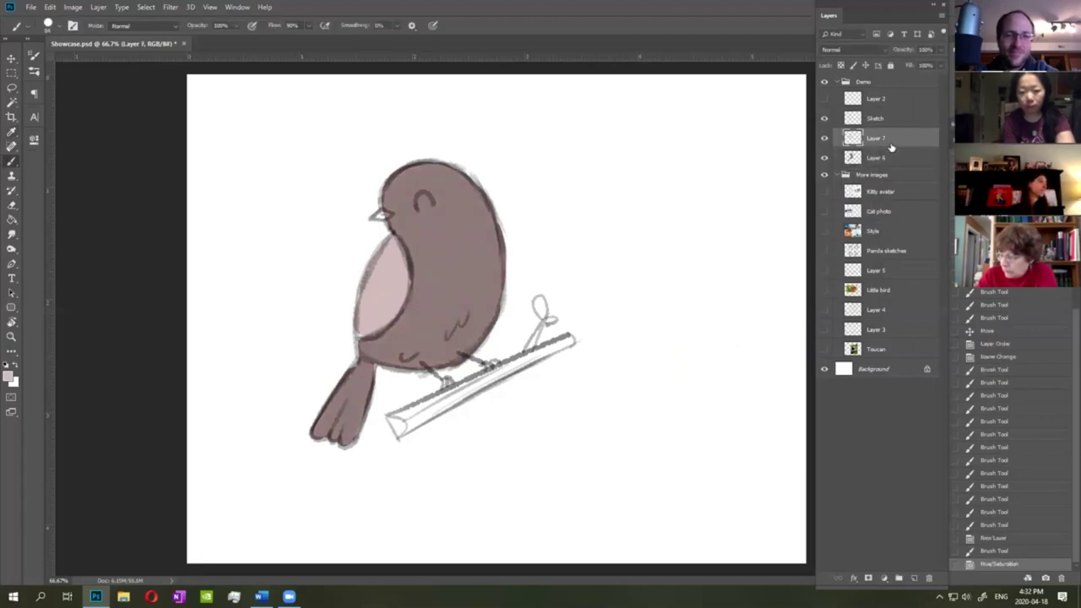
key("ctrl+u")
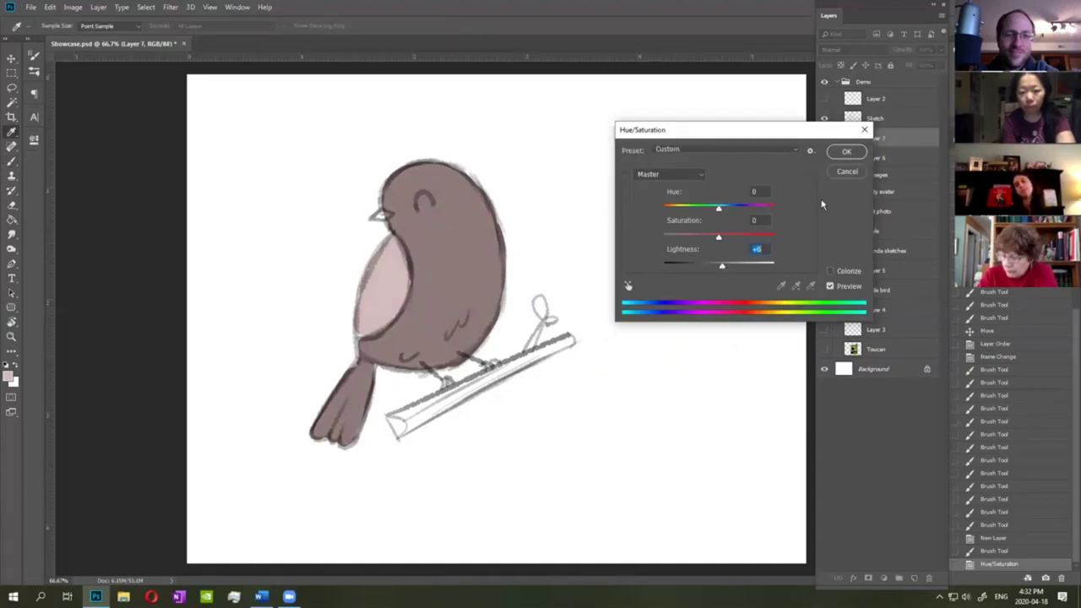
left_click(850, 153)
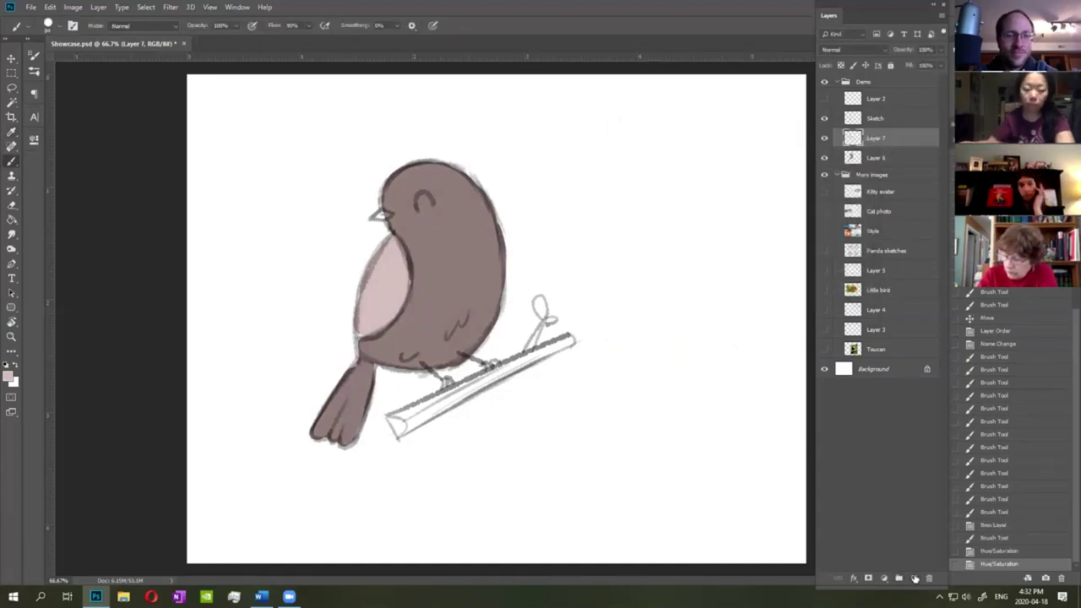
Add a new layer above Layer 7 and paint the robin's face and breast patch in a soft salmon orange.
left_click(915, 579)
left_click(9, 380)
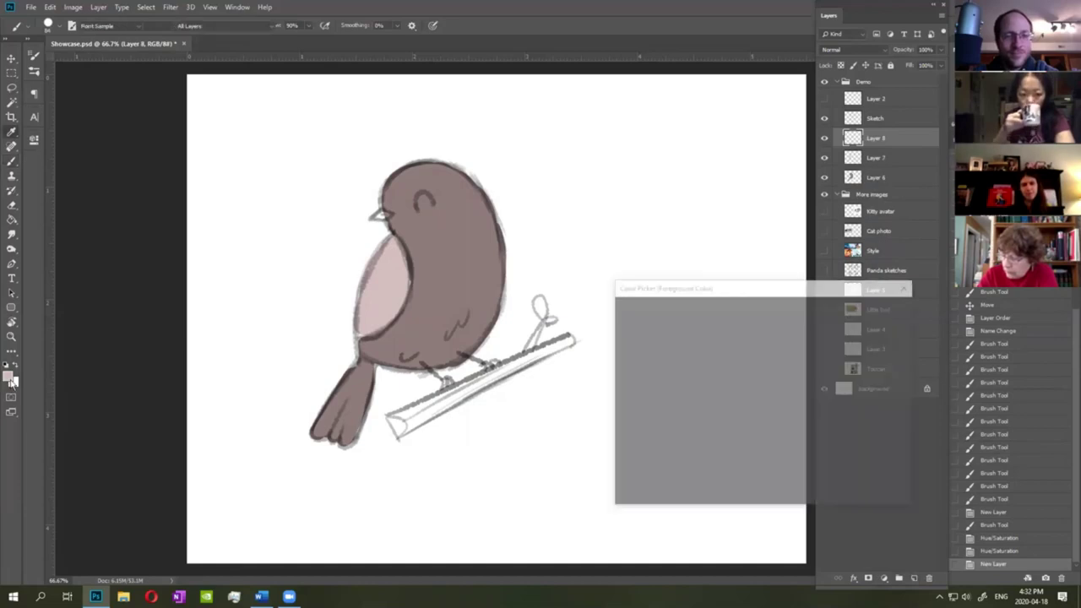
left_click_drag(774, 455, 774, 450)
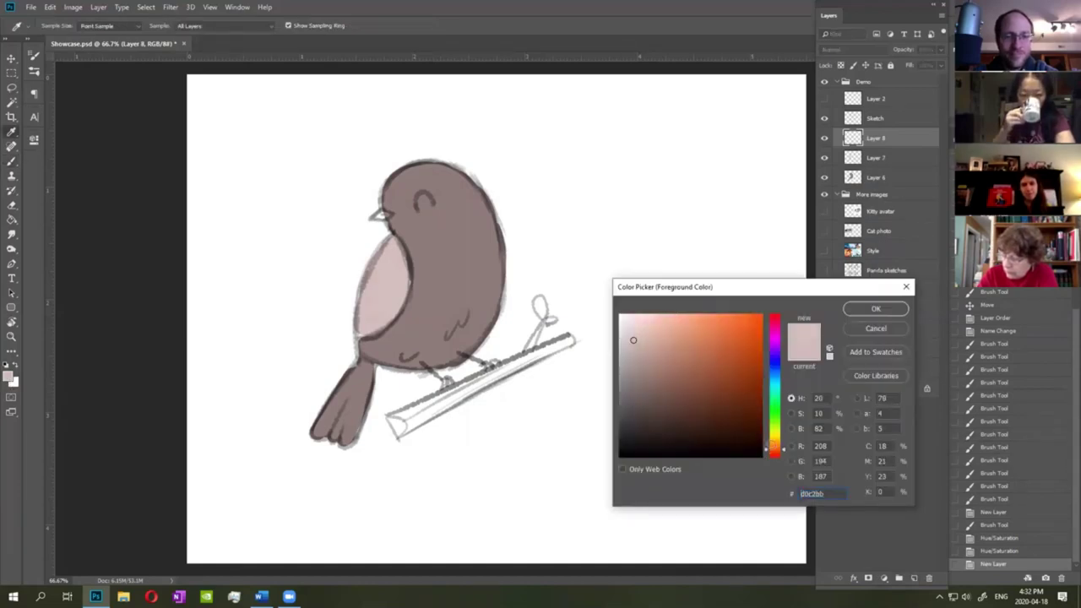
left_click_drag(668, 328, 679, 335)
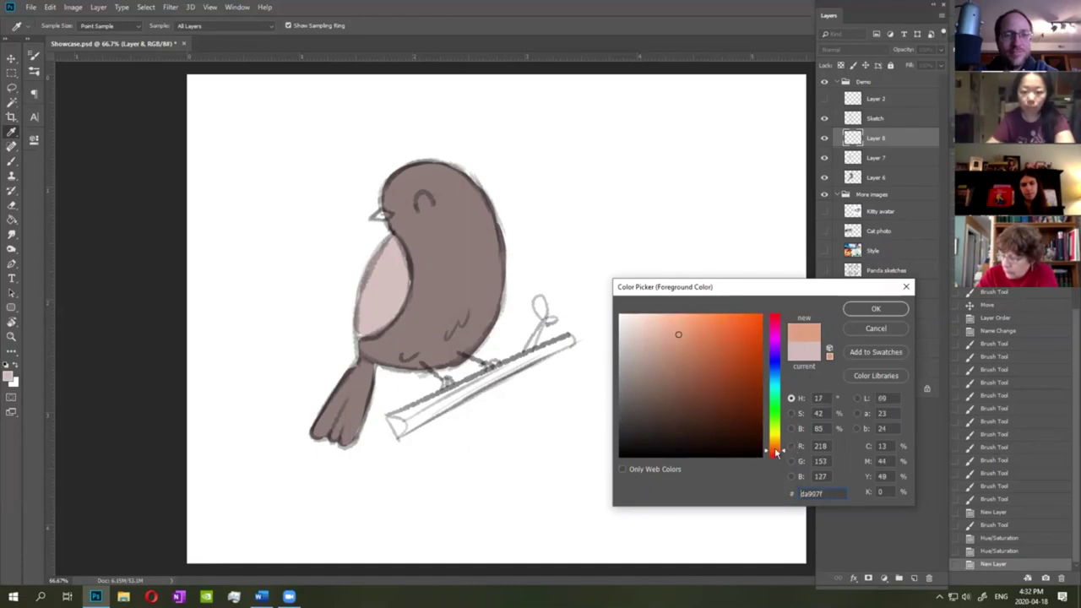
left_click(870, 311)
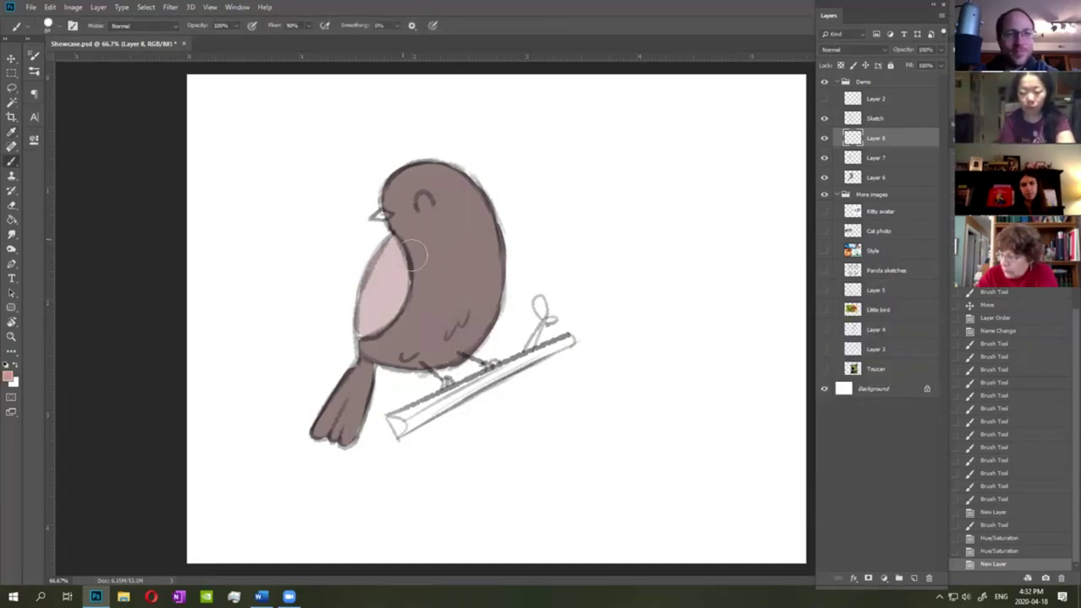
mouse_move(396, 230)
left_mouse_down()
mouse_move(452, 263)
mouse_move(483, 236)
mouse_move(475, 227)
left_mouse_up()
mouse_move(392, 211)
left_mouse_down()
mouse_move(449, 205)
mouse_move(448, 220)
mouse_move(486, 262)
mouse_move(459, 247)
mouse_move(468, 266)
mouse_move(462, 235)
mouse_move(429, 272)
left_mouse_up()
mouse_move(425, 223)
left_mouse_down()
mouse_move(410, 228)
mouse_move(427, 213)
left_mouse_up()
Use Hue/Saturation on Layer 8 to raise the breast patch's saturation to +23 and shift its hue slightly towards orange.
key("ctrl+u")
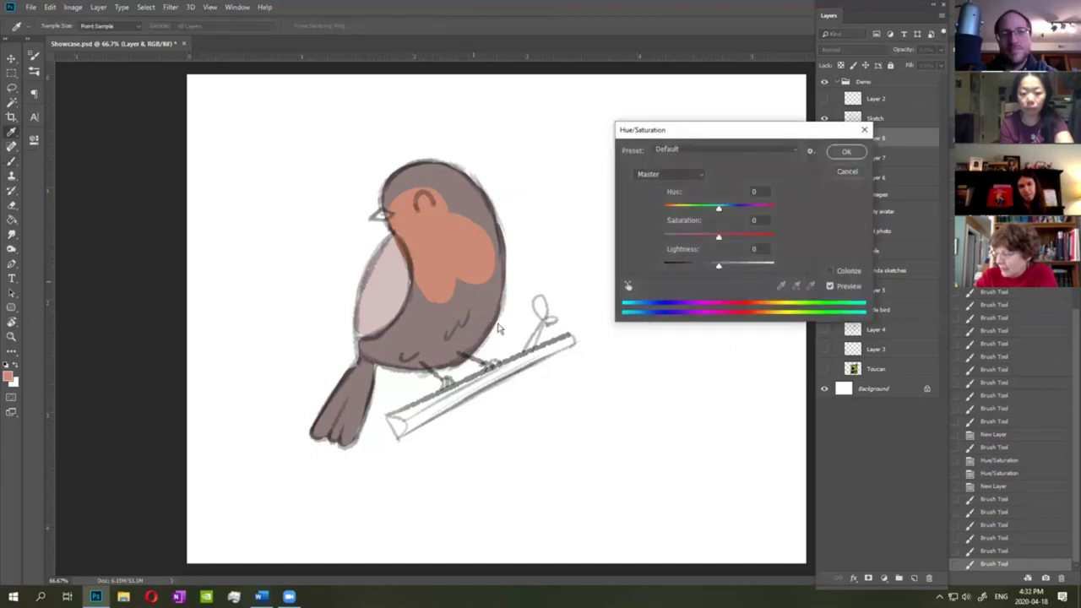
left_click_drag(716, 208, 719, 211)
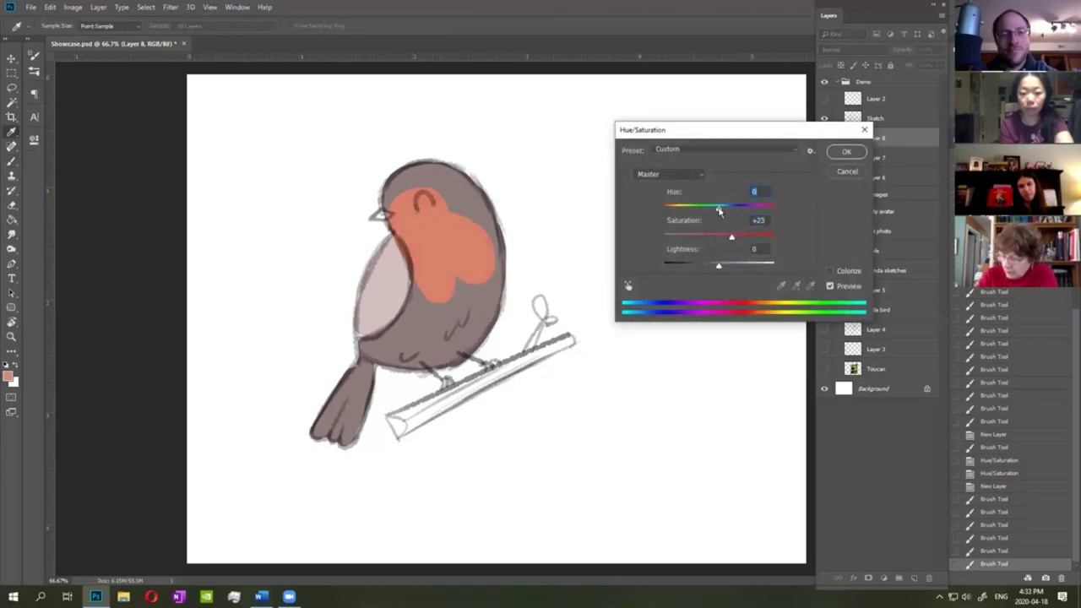
left_click(845, 153)
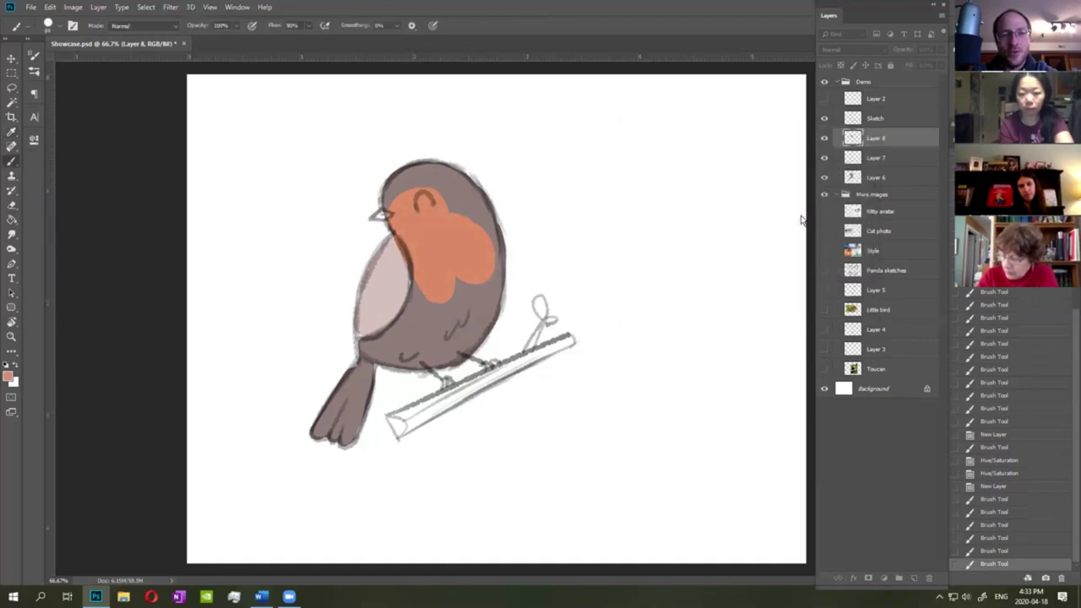
Add a new layer above Layer 8, reduce the brush size and set the foreground colour to dark grey #464040.
left_click(914, 579)
right_click(647, 392)
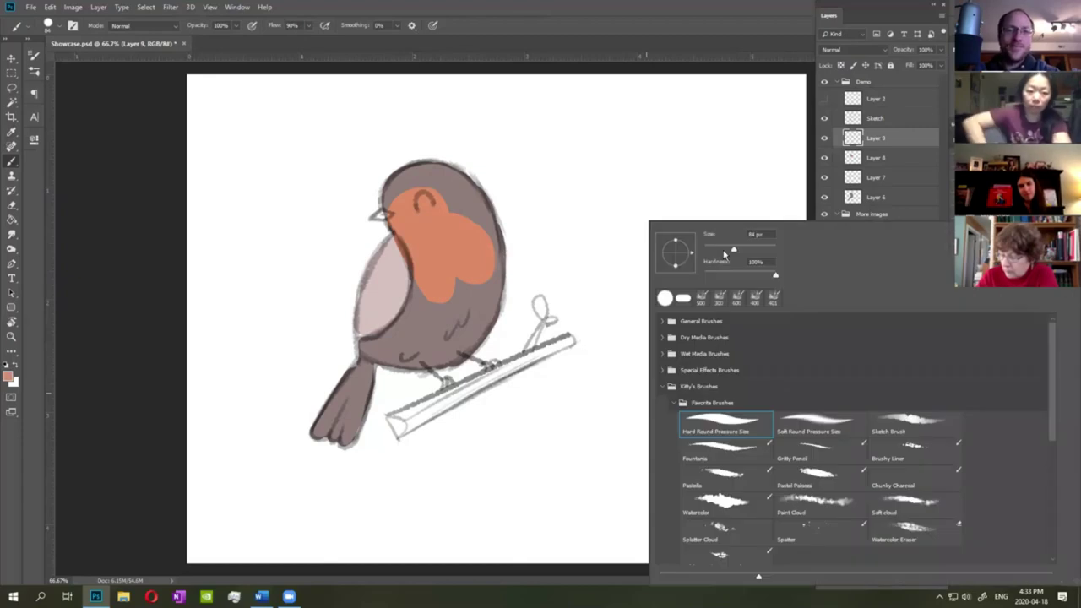
left_click_drag(717, 249, 721, 249)
left_click(669, 148)
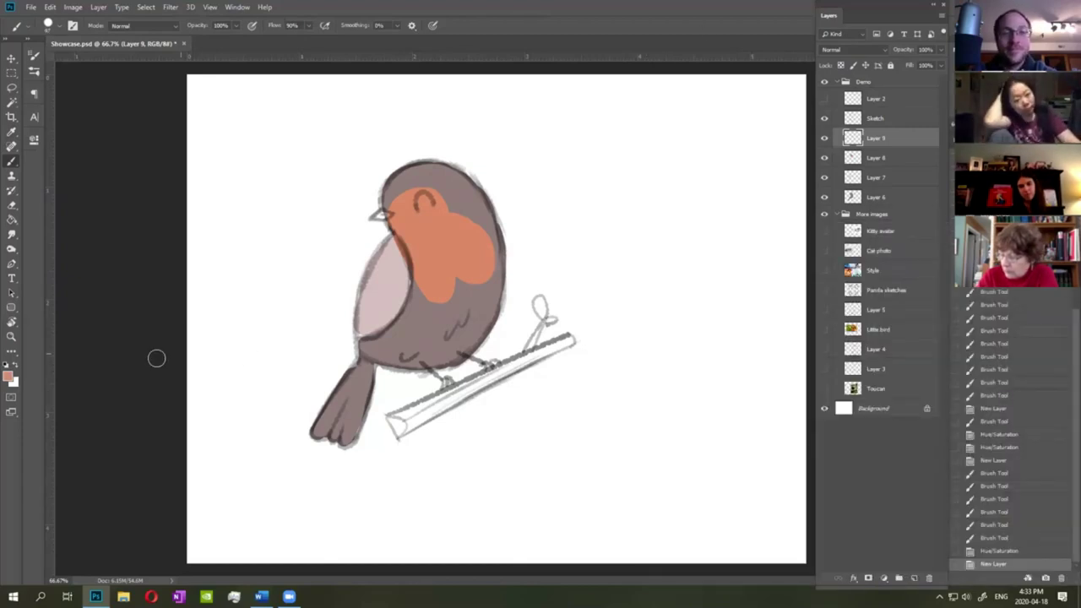
left_click(8, 376)
left_click(431, 311)
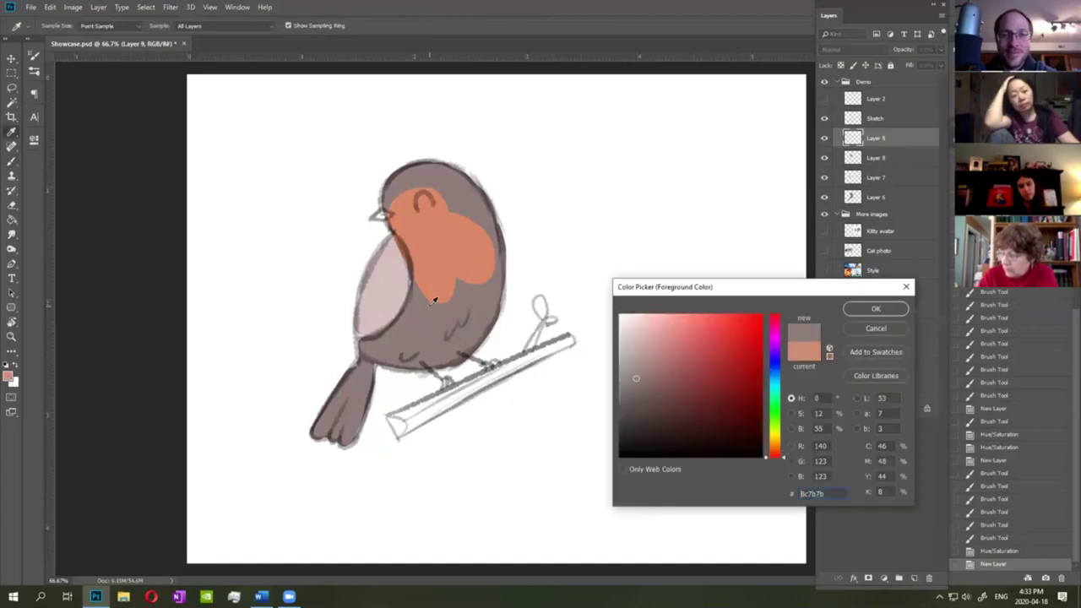
left_click(641, 415)
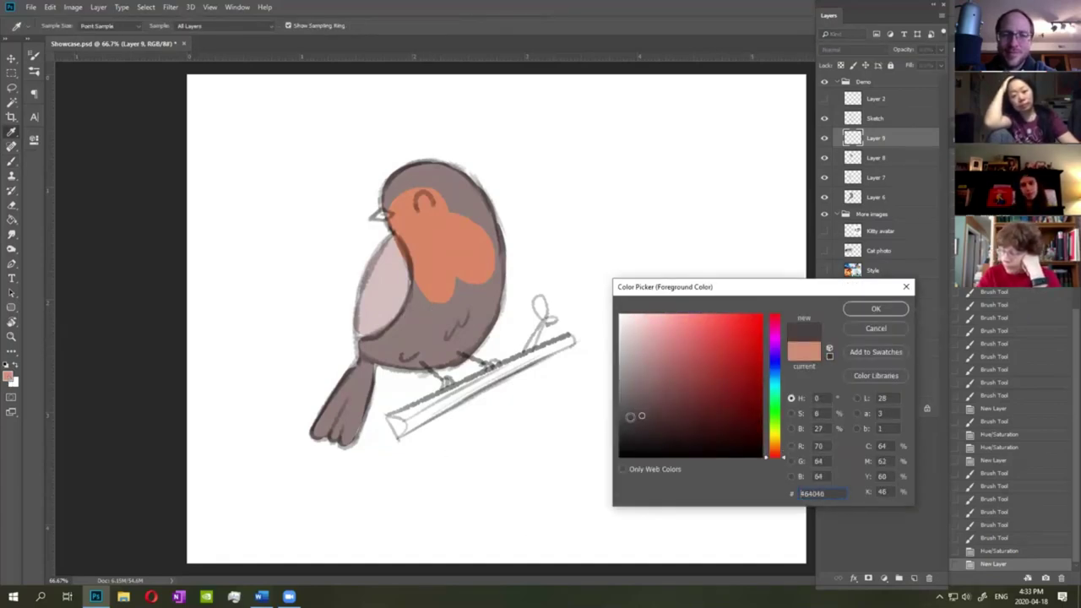
left_click(856, 307)
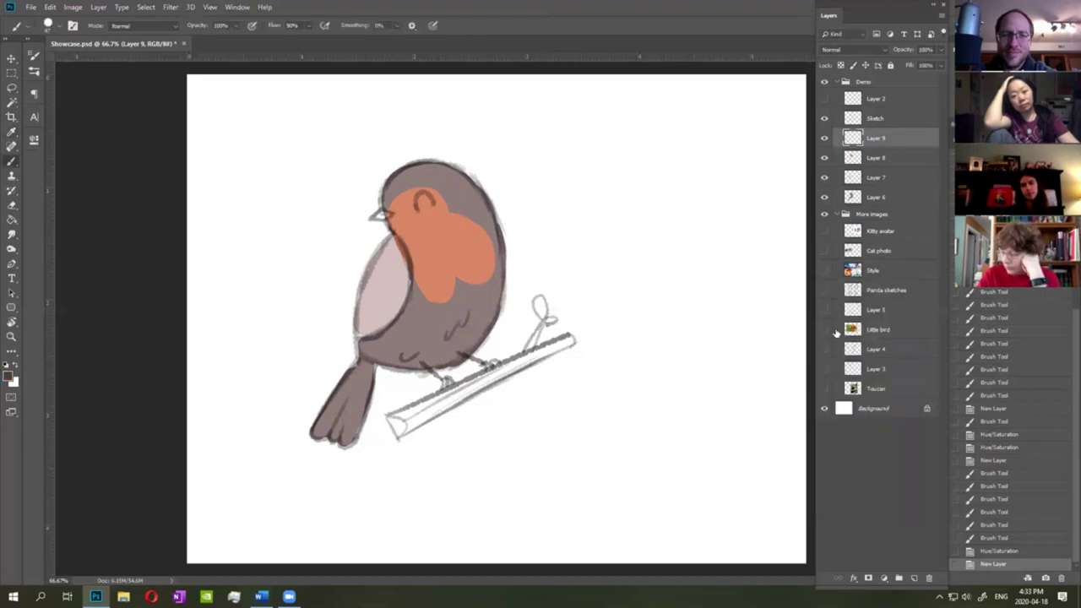
Switch the visibility of Layers 6 to 9 off and on to examine which part of the bird each one holds.
left_click(855, 159)
left_click(824, 159)
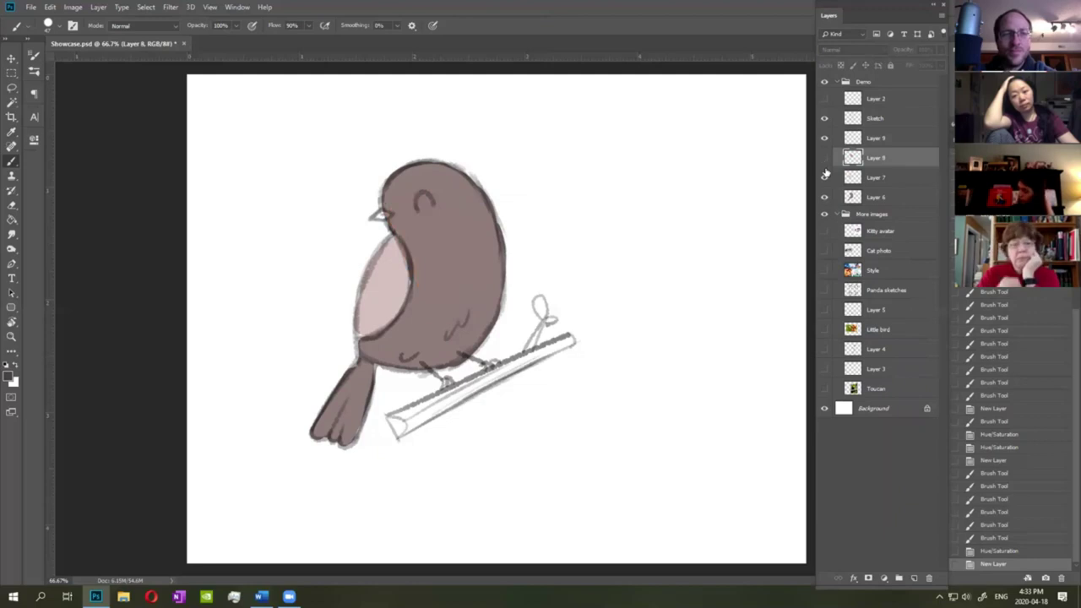
left_click(823, 159)
left_click(824, 197)
left_click(825, 197)
left_click(826, 177)
left_click(825, 178)
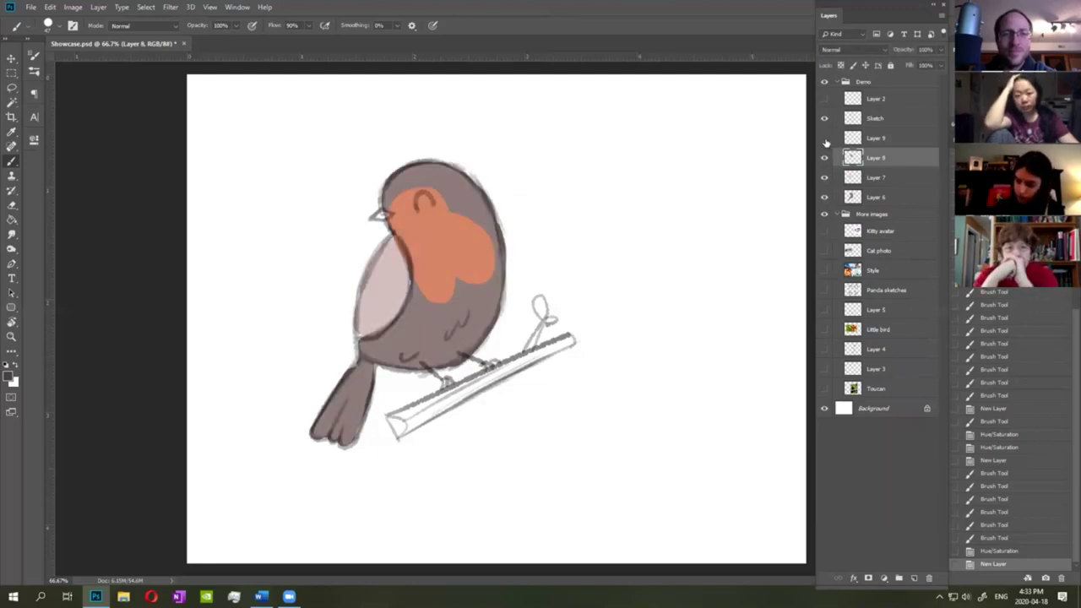
left_click(879, 141)
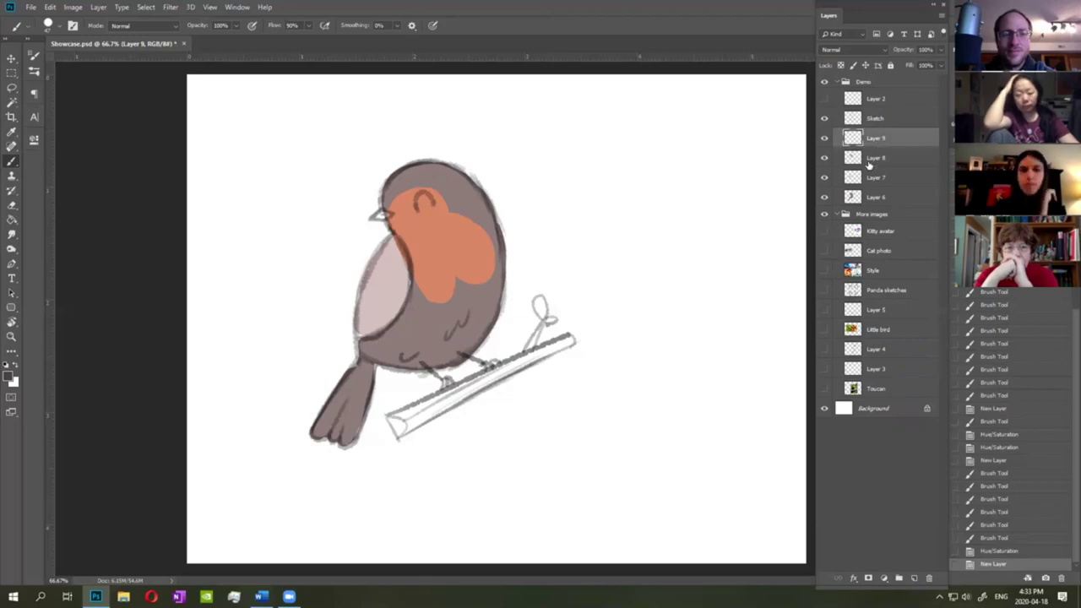
Try painting the beak dark grey on Layer 8 and check that layer by hiding and showing it.
left_click(868, 163)
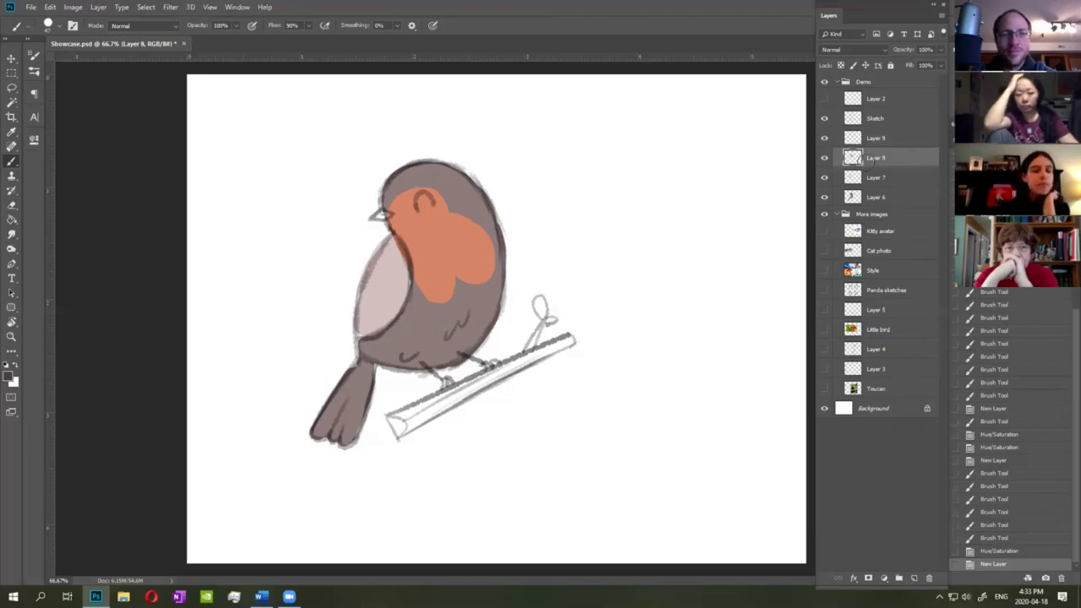
mouse_move(381, 213)
left_mouse_down()
mouse_move(369, 220)
mouse_move(380, 216)
left_mouse_up()
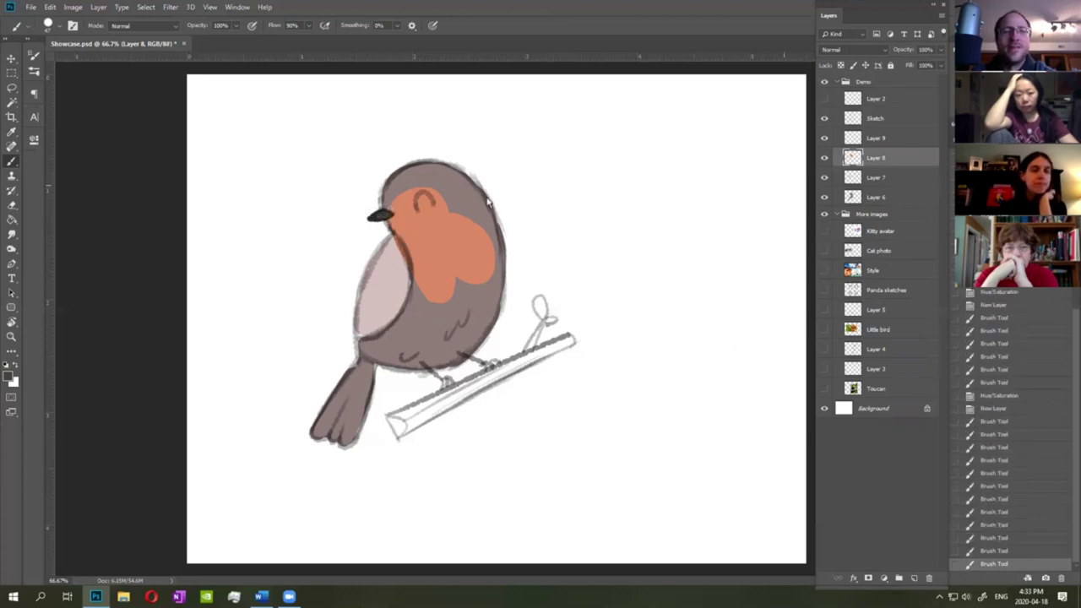
left_click(826, 158)
left_click(825, 158)
Step back through the history past all the beak strokes to the state where Layer 9 was added.
left_click(985, 534)
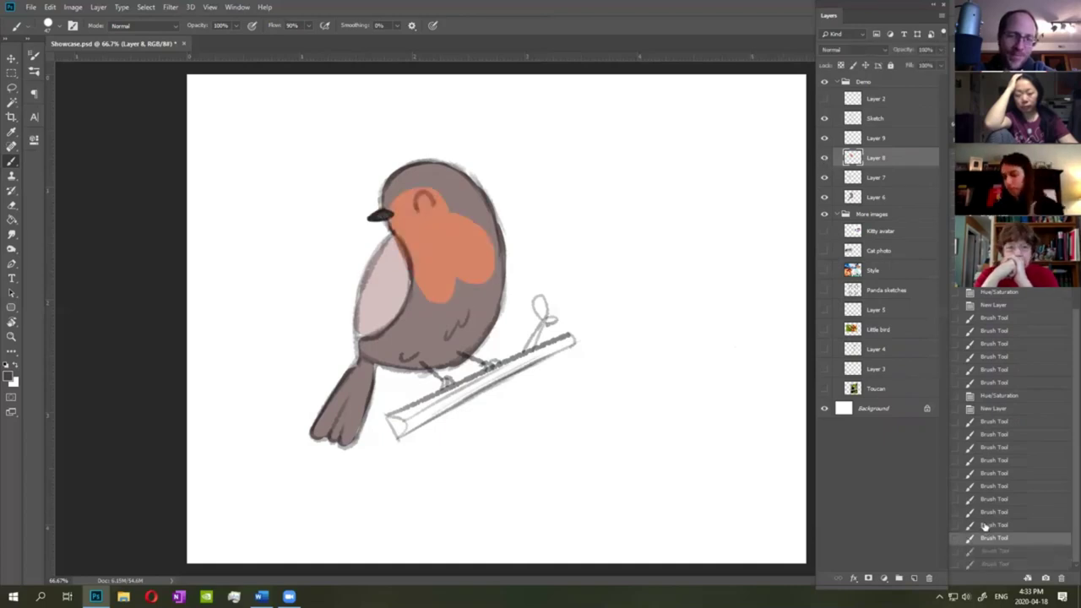
left_click(989, 523)
left_click(955, 498)
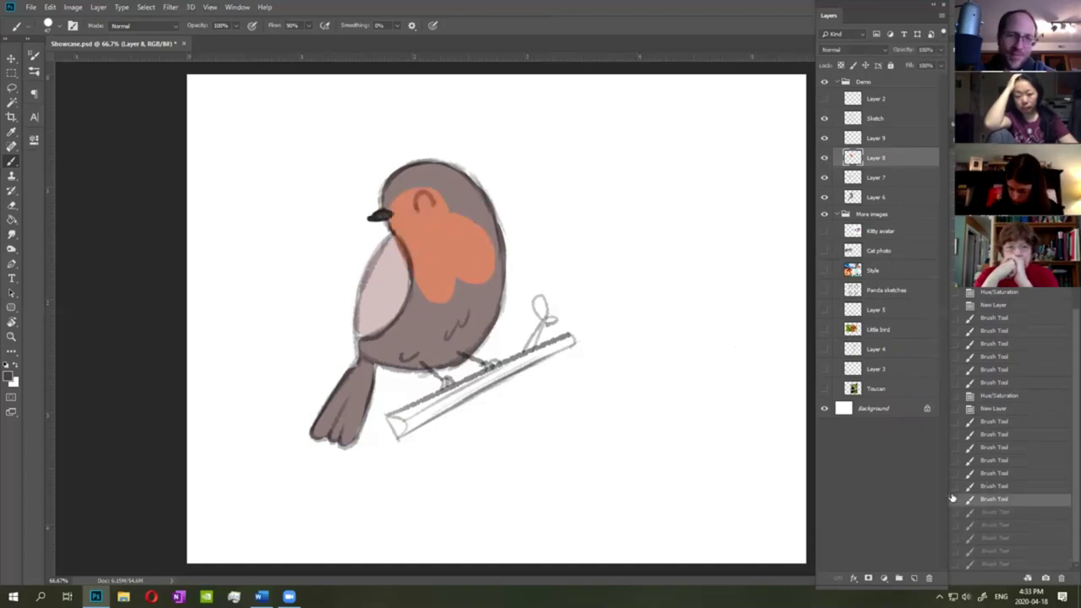
left_click(997, 461)
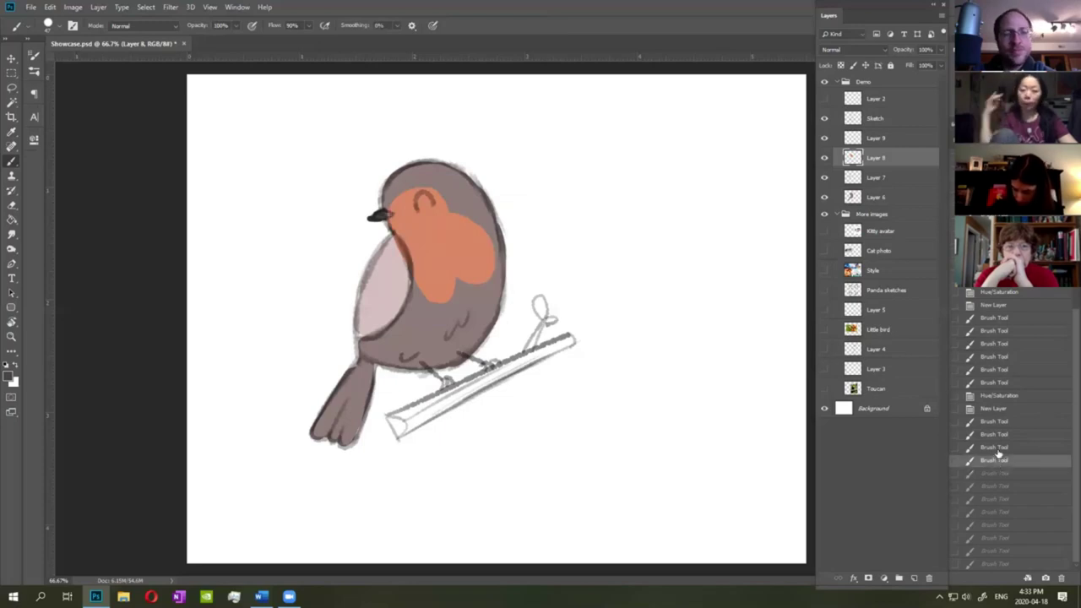
left_click(999, 449)
left_click(999, 435)
left_click(997, 409)
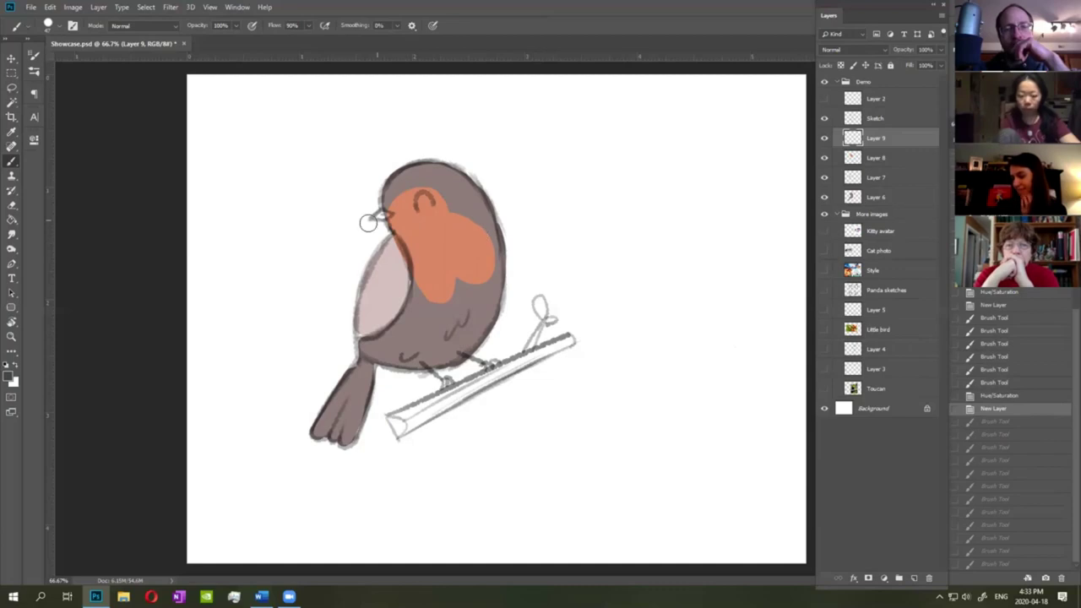
Paint the robin's beak dark grey on Layer 9.
left_click_drag(383, 211, 378, 216)
left_click_drag(385, 213, 380, 215)
mouse_move(386, 214)
left_mouse_down()
mouse_move(375, 216)
mouse_move(385, 214)
left_mouse_up()
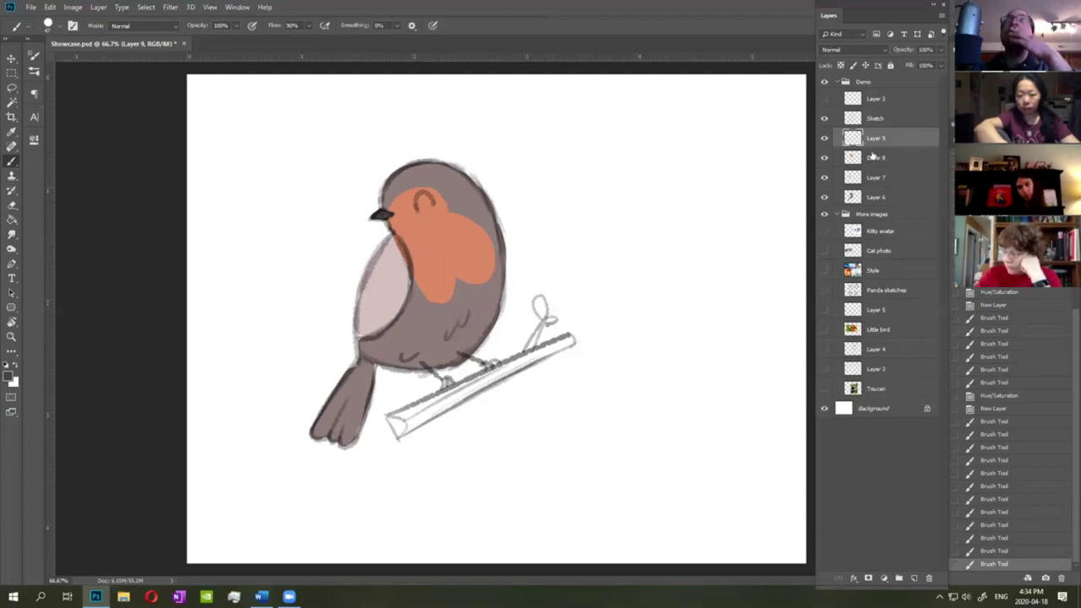
key("ctrl+u")
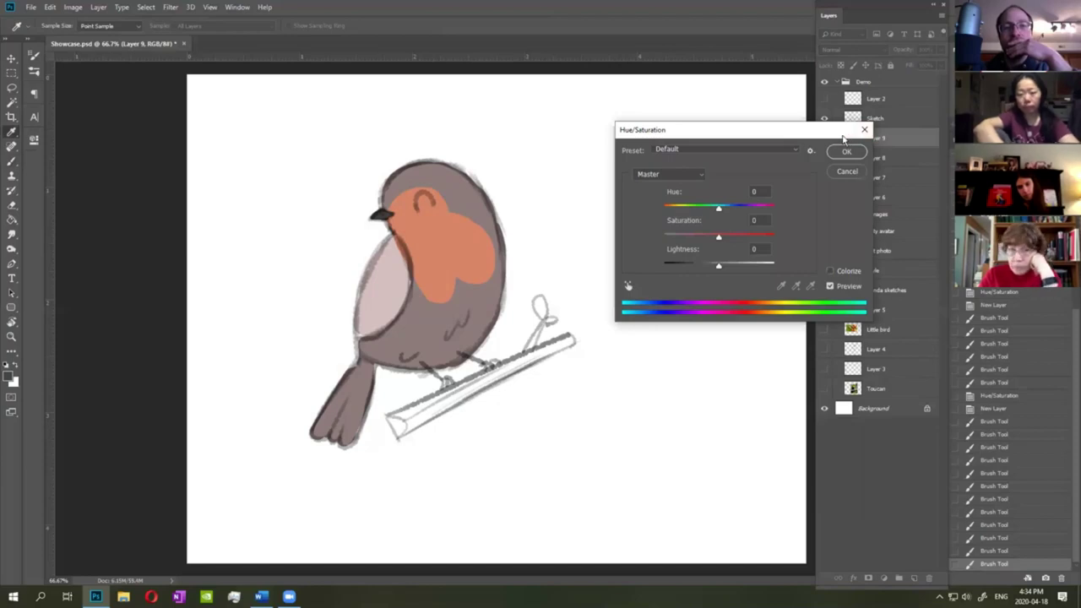
left_click(847, 172)
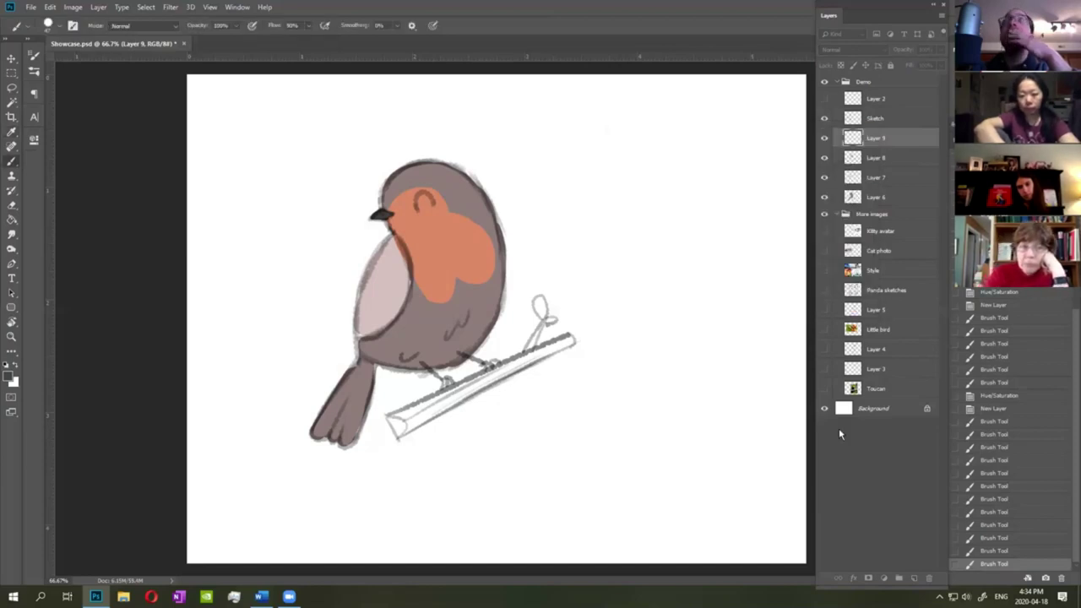
left_click(886, 579)
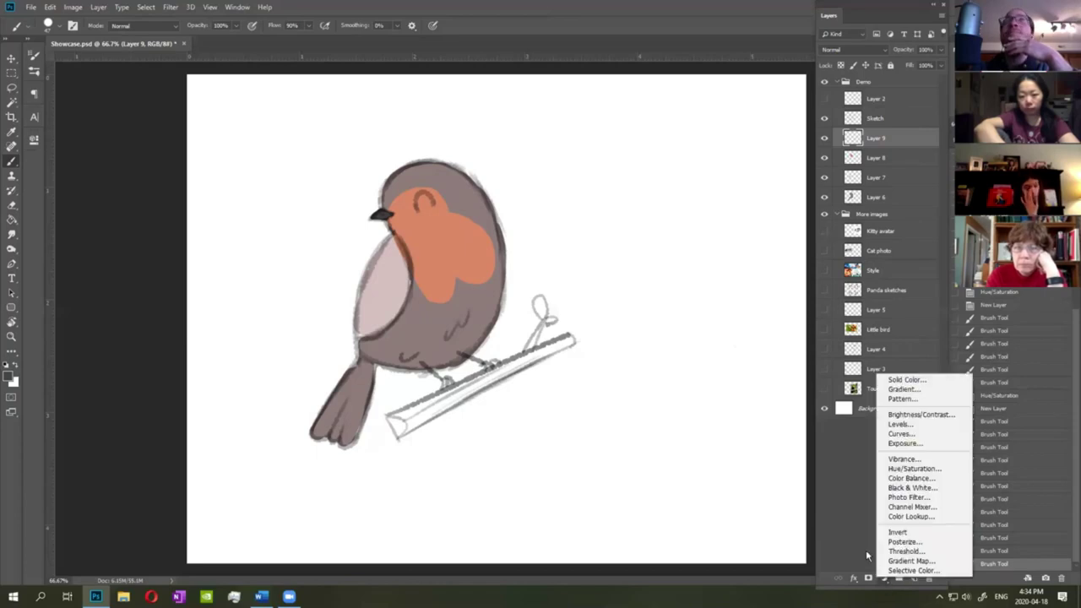
left_click(885, 581)
Add a Hue/Saturation adjustment layer above Layer 9 and set its hue to +39.
left_click(885, 581)
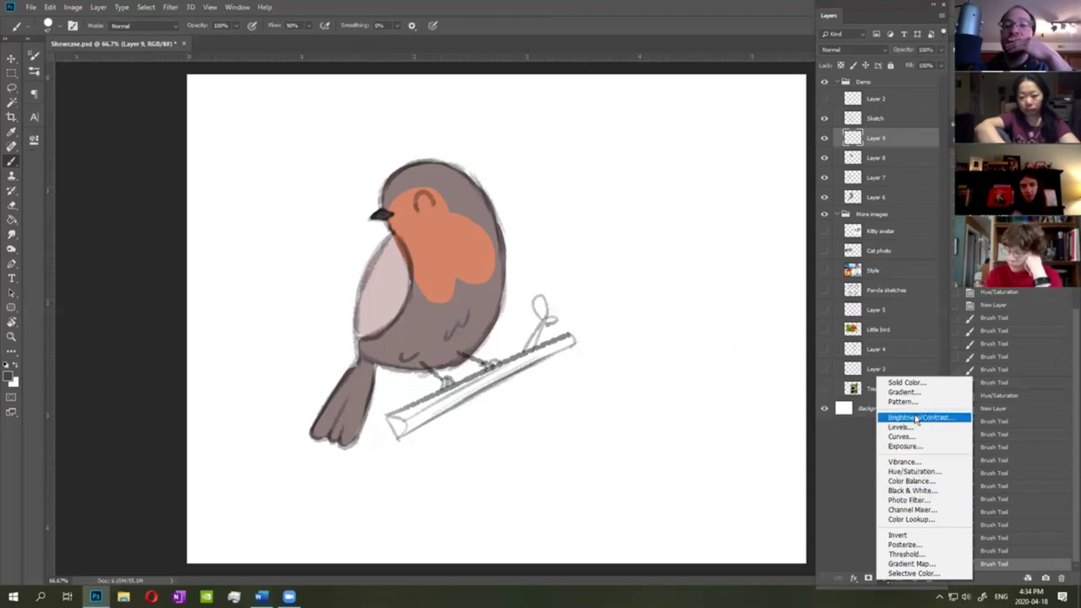
left_click(919, 472)
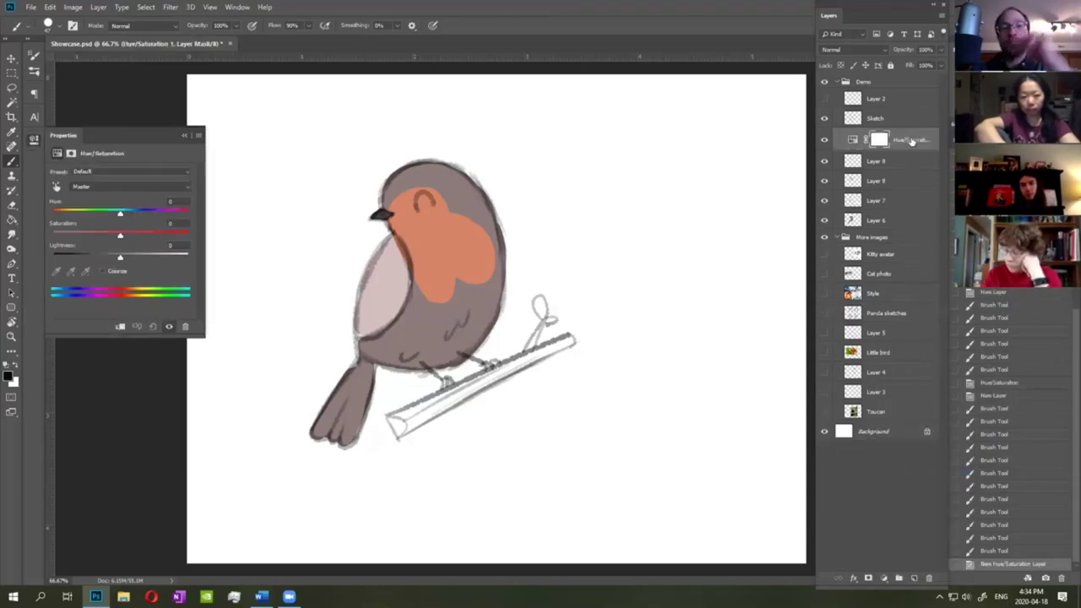
left_click(853, 140)
left_click(824, 142)
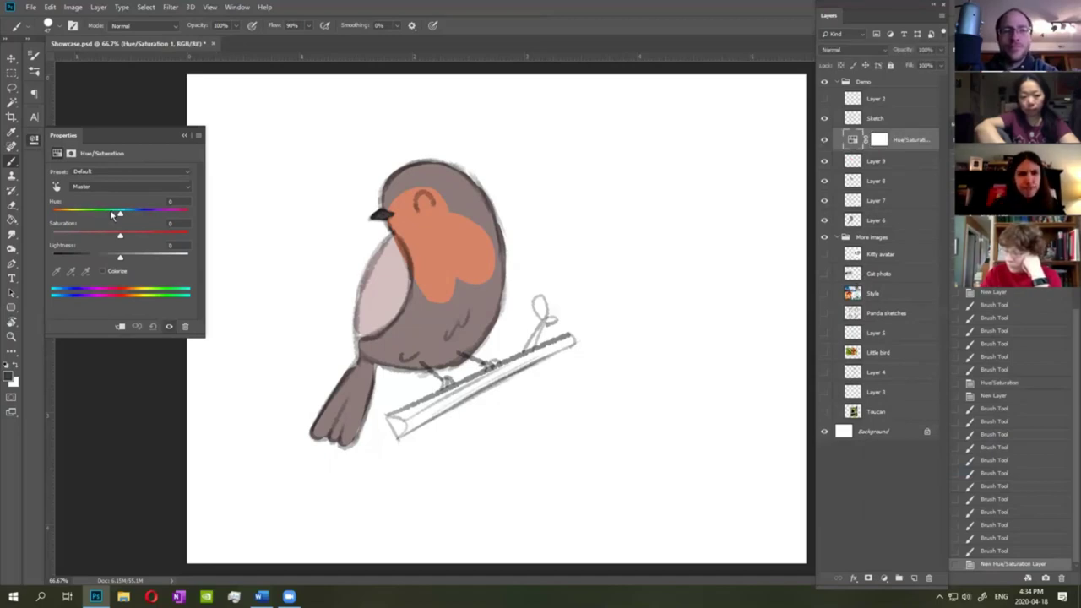
left_click(147, 217)
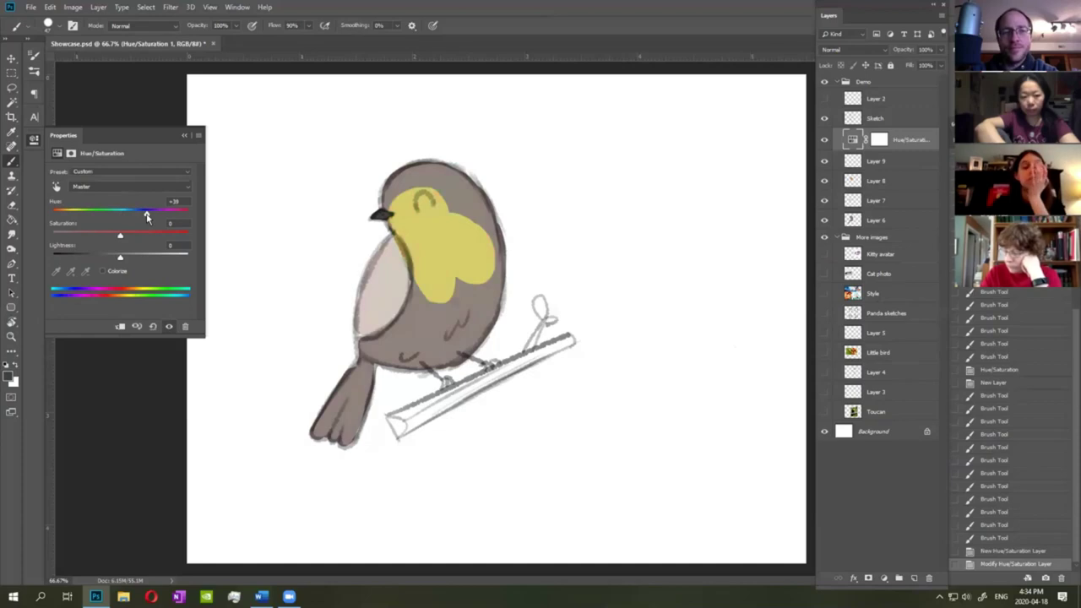
Try a hue of -41 with raised saturation on the Hue/Saturation layer, compare it hidden and shown, and lower its opacity.
left_click_drag(147, 217, 92, 216)
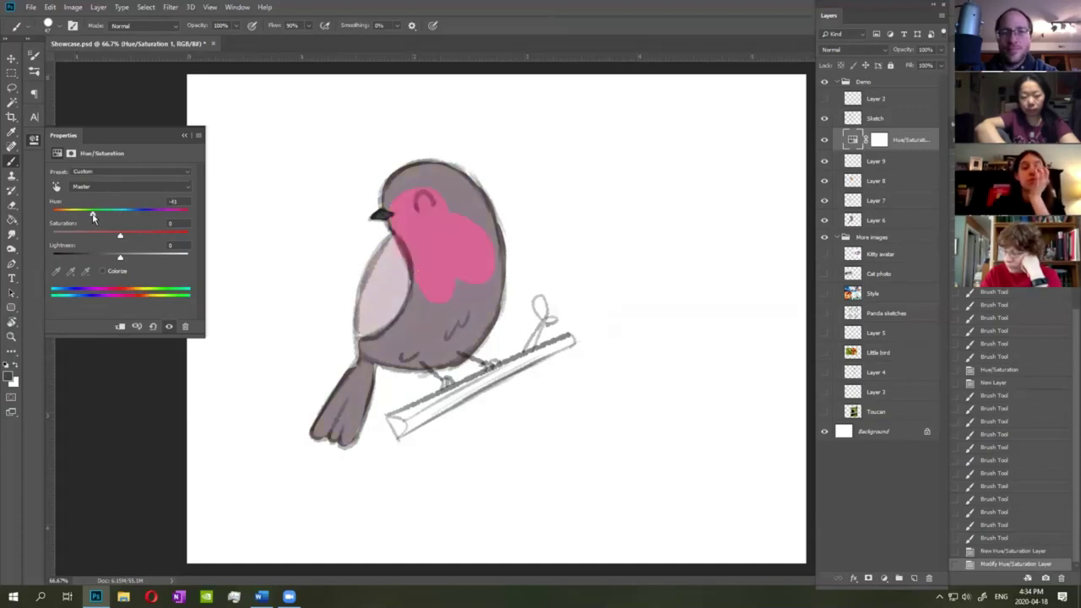
left_click(155, 239)
left_click(184, 135)
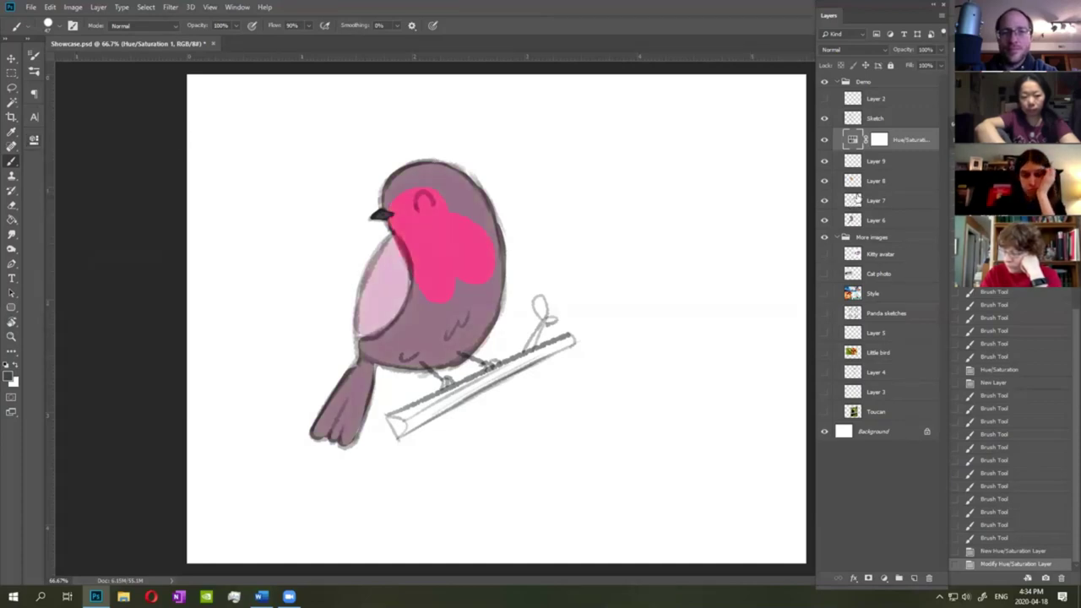
left_click(825, 139)
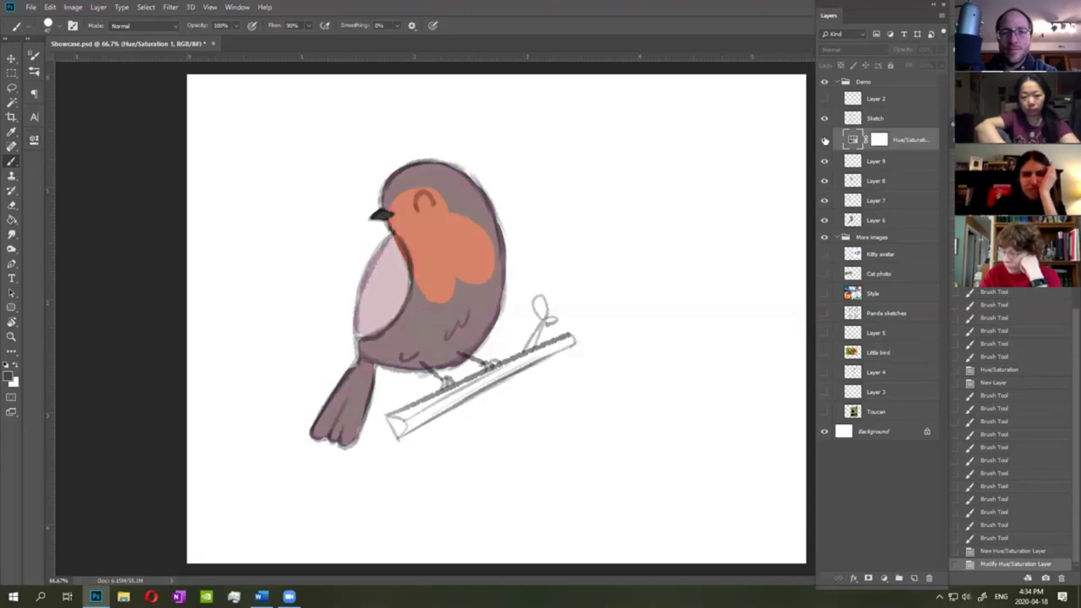
left_click(825, 139)
left_click_drag(925, 65, 921, 65)
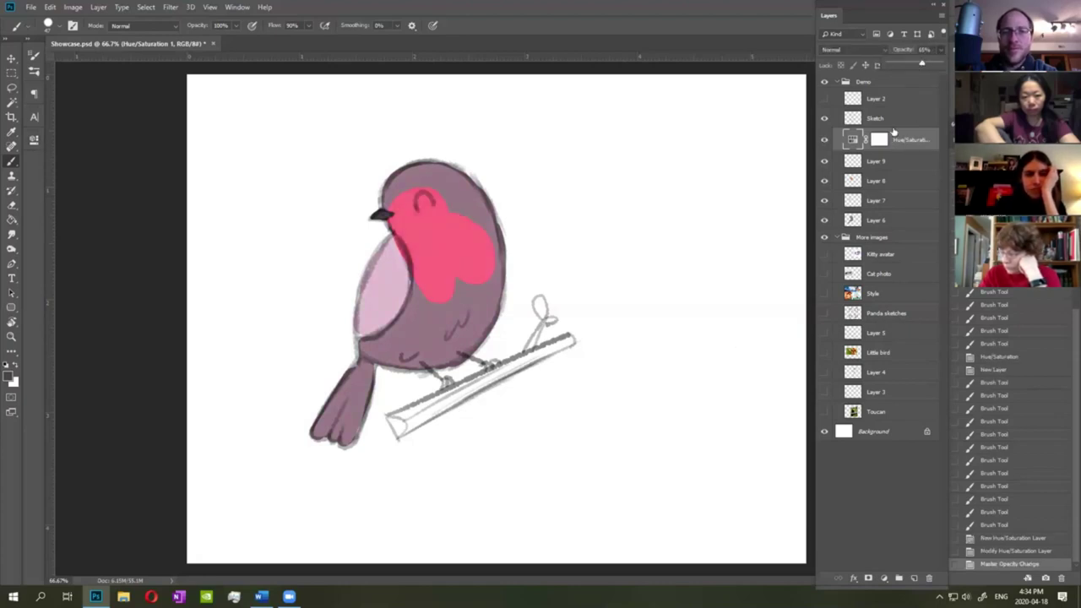
Try the Hue/Saturation layer at different heights in the layer stack, ending directly above Layer 6.
left_click_drag(904, 141, 897, 209)
right_click(911, 201)
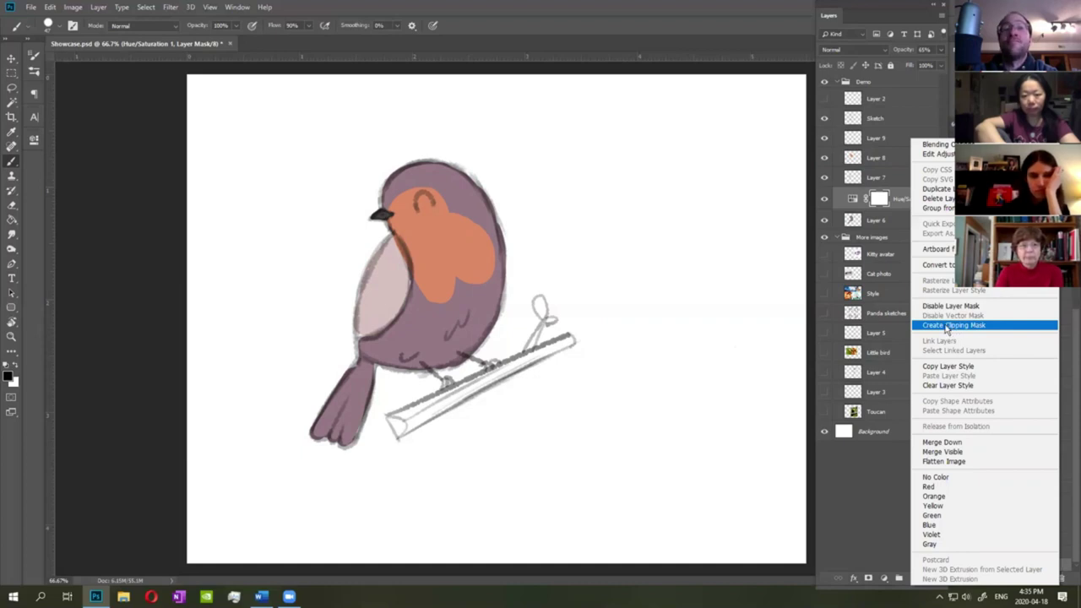
left_click(899, 199)
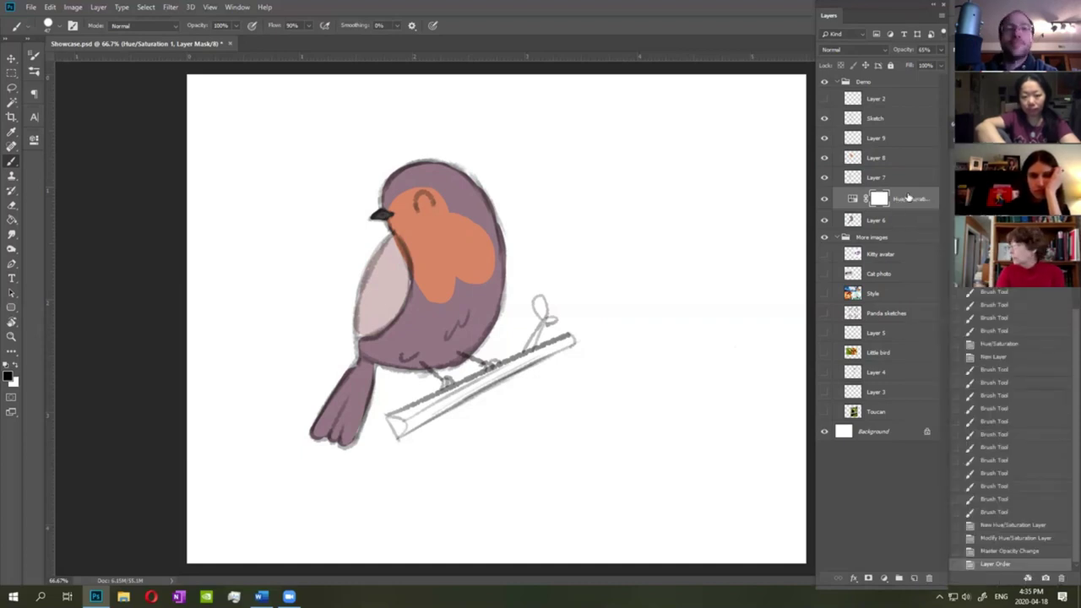
left_click_drag(908, 197, 904, 148)
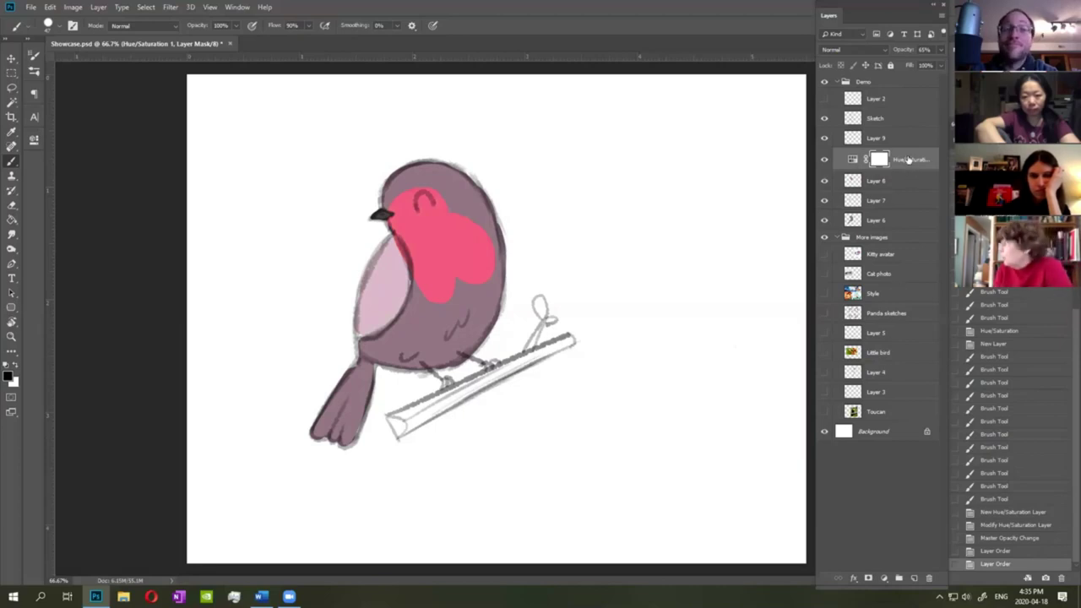
left_click_drag(904, 165, 914, 206)
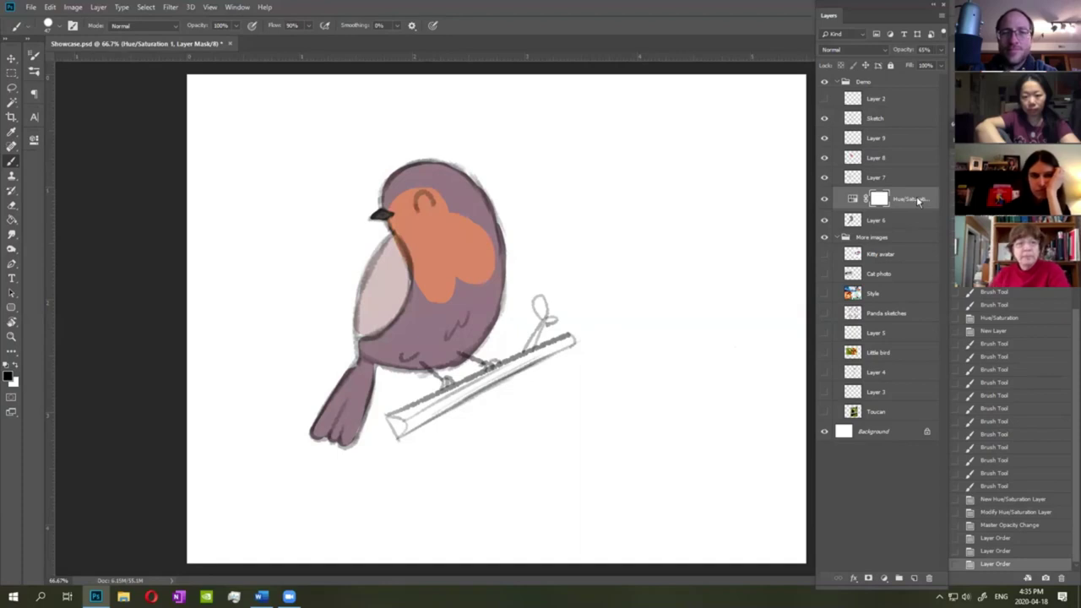
Try clipping the Hue/Saturation layer to Layer 6, then delete the adjustment layer.
right_click(915, 206)
left_click(949, 327)
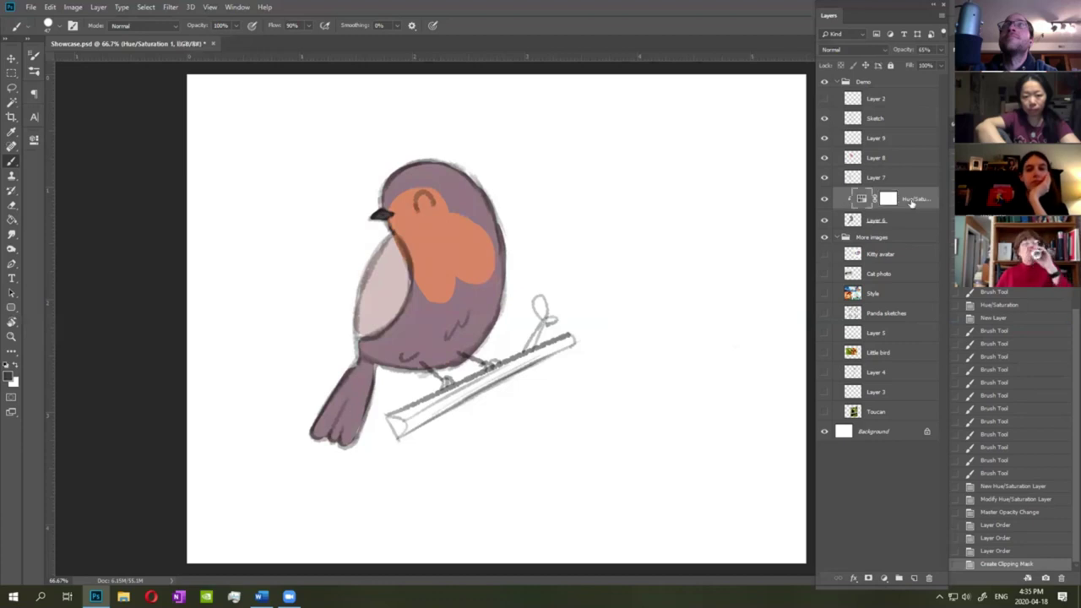
key("Delete")
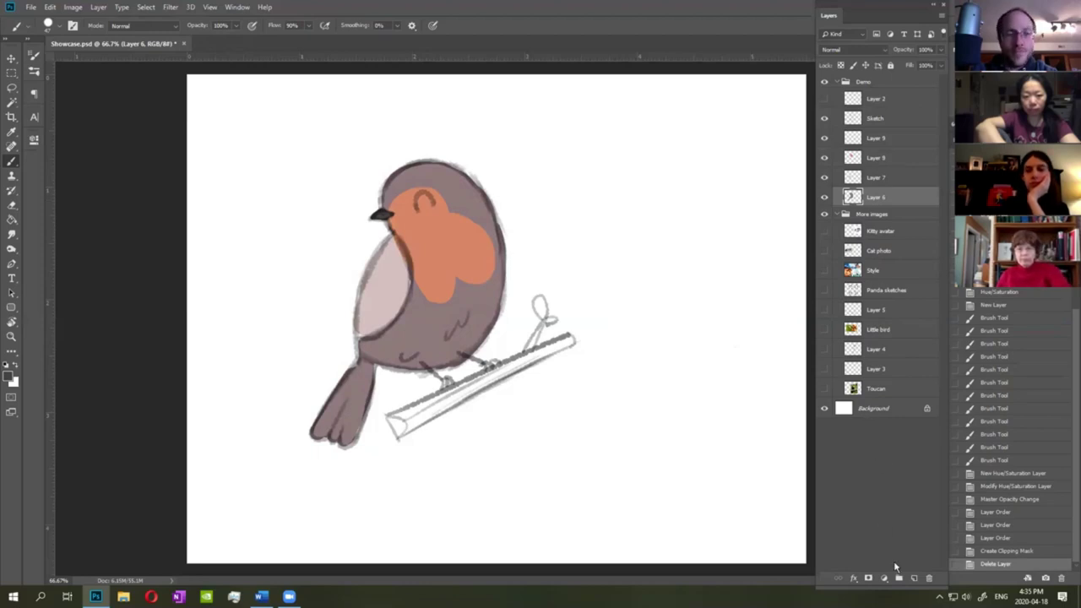
Try a new Hue/Saturation adjustment layer above Layer 8 with lightness +26, then delete it.
left_click(877, 158)
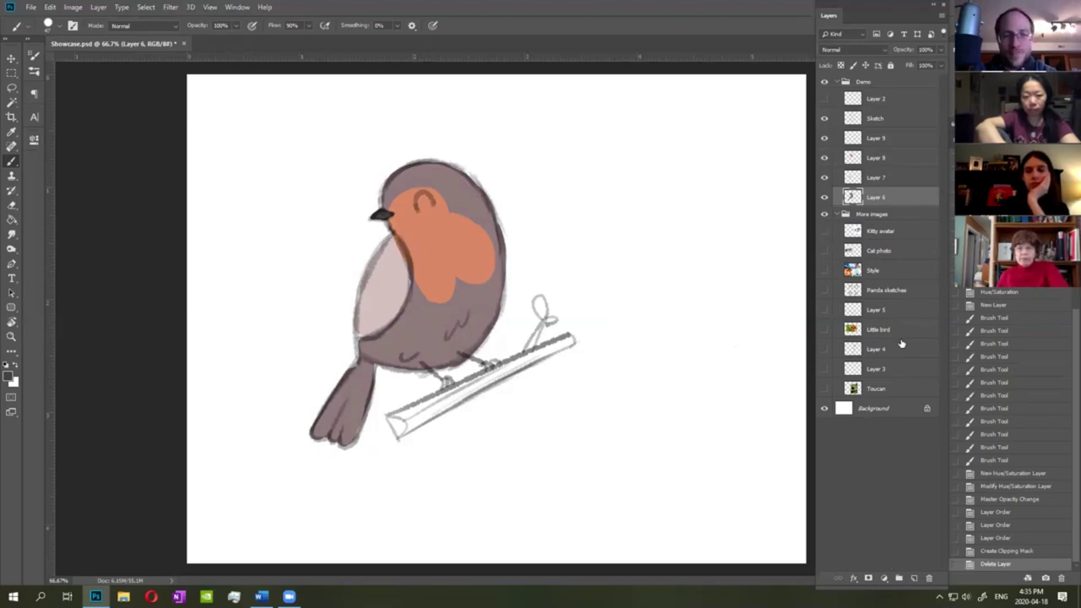
left_click(886, 582)
left_click(904, 473)
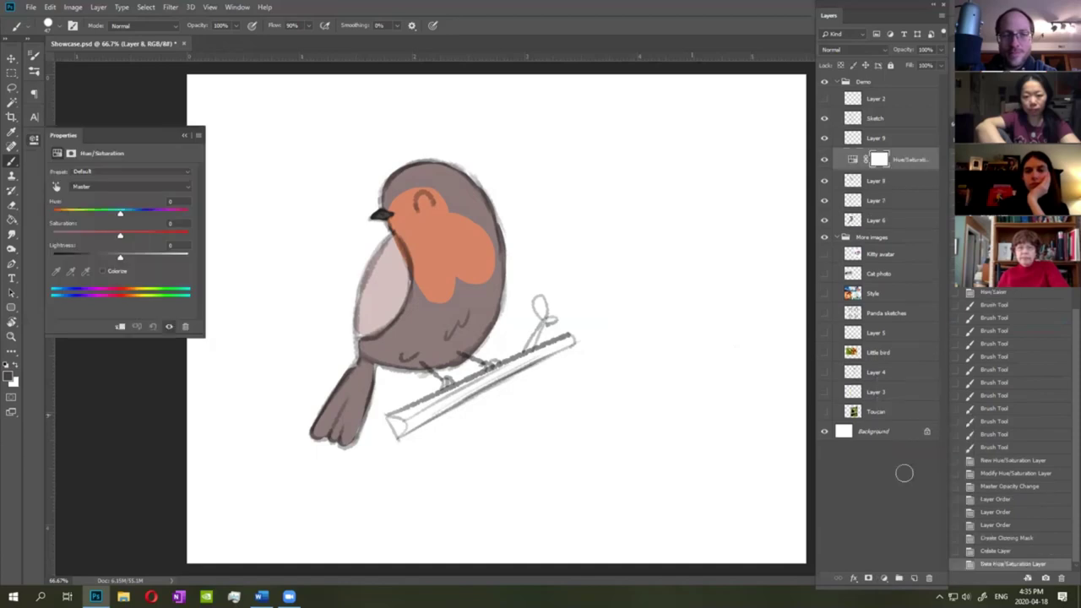
mouse_move(133, 260)
left_mouse_down()
mouse_move(149, 260)
mouse_move(138, 257)
left_mouse_up()
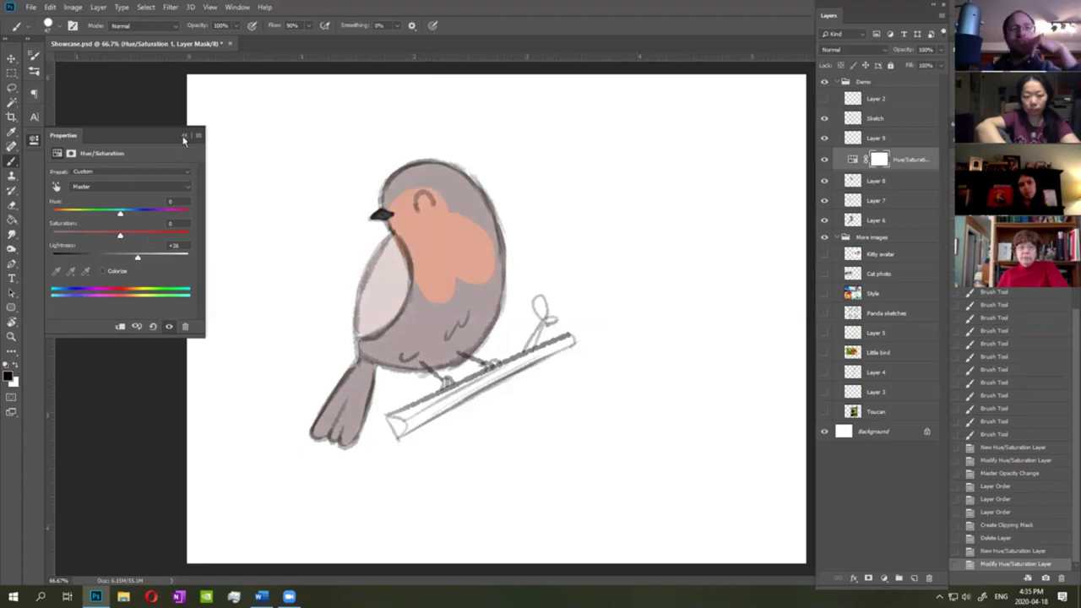
left_click(184, 136)
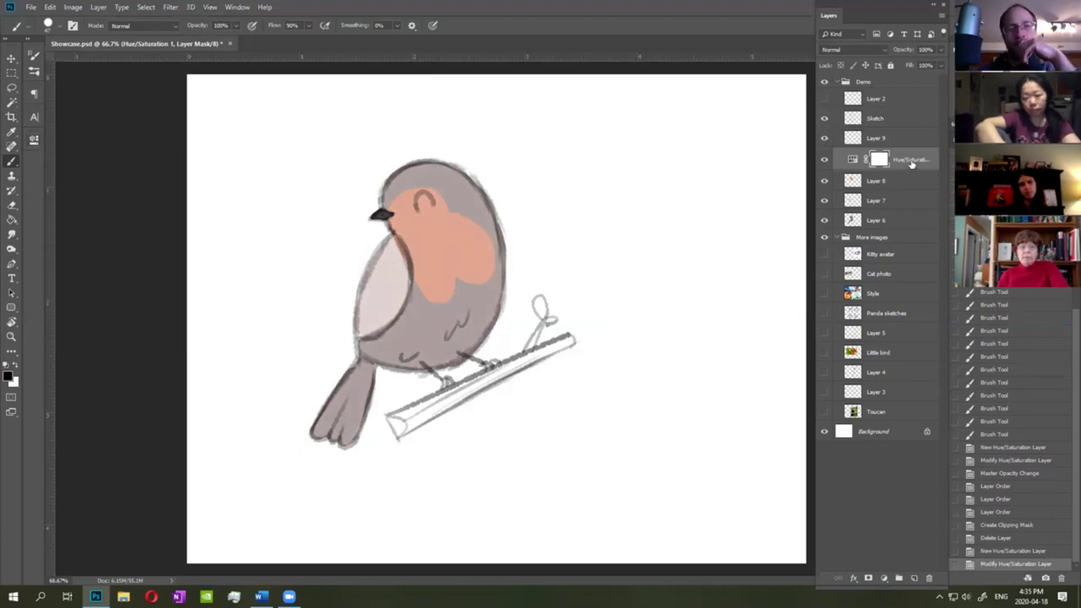
key("Delete")
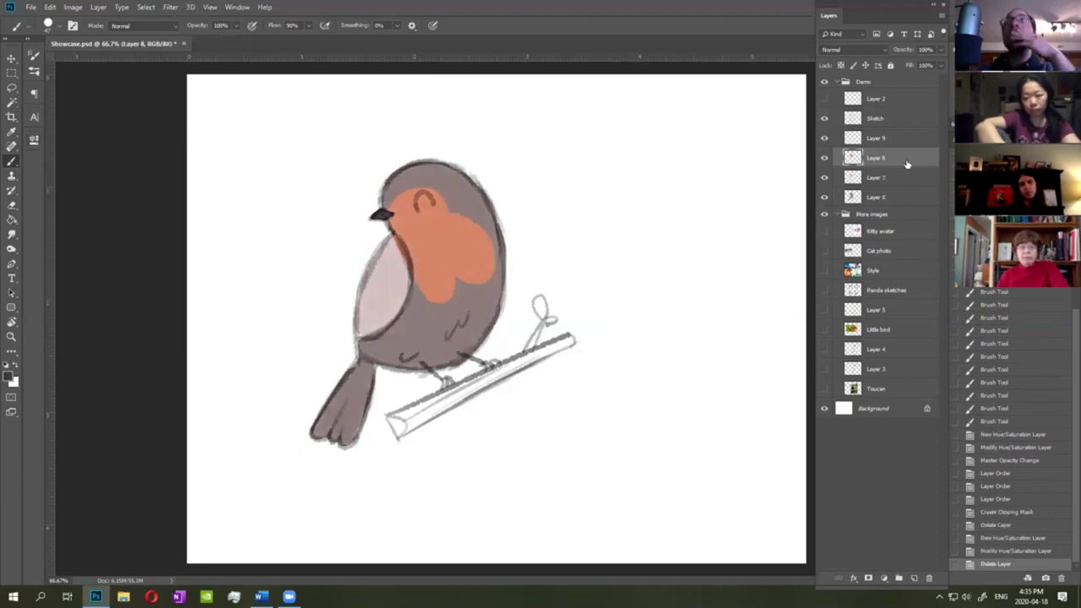
Apply a Hue/Saturation adjustment directly to the robin's beak on Layer 9.
left_click(878, 198, "shift")
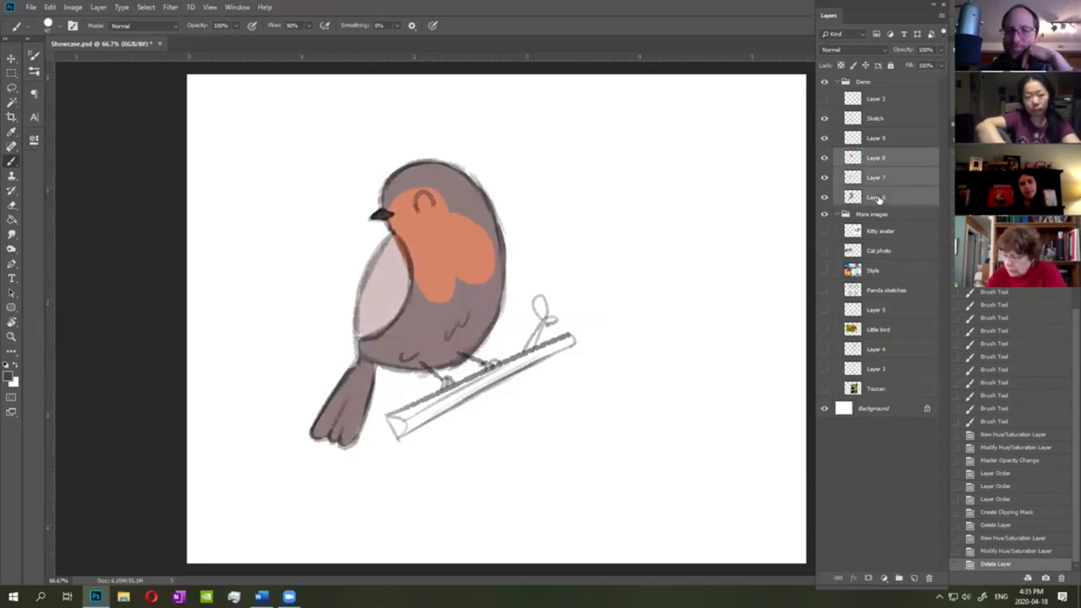
left_click(877, 161)
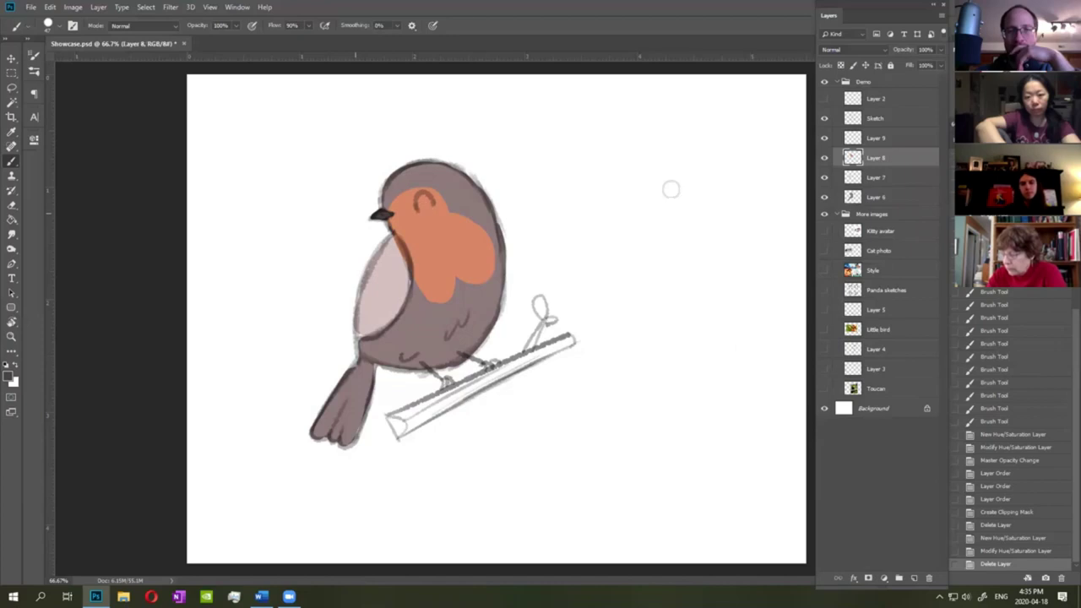
left_click(846, 139)
key("ctrl+u")
left_click_drag(716, 269, 702, 240)
left_click(842, 153)
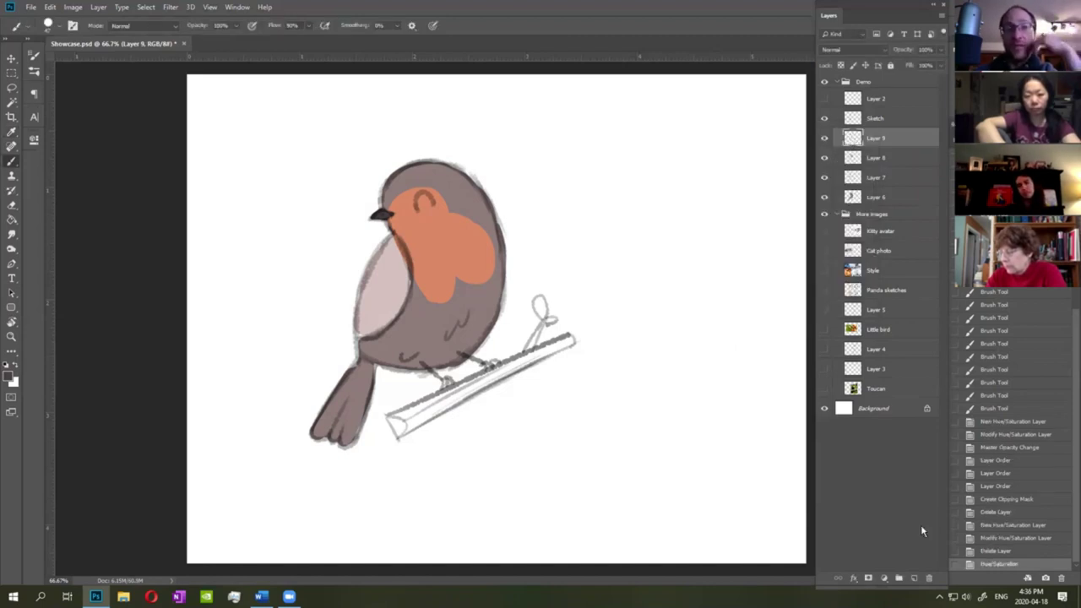
Add a new layer above Layer 9, and try grouping the robin's colour layers before stepping back to ungrouped layers.
left_click(913, 578)
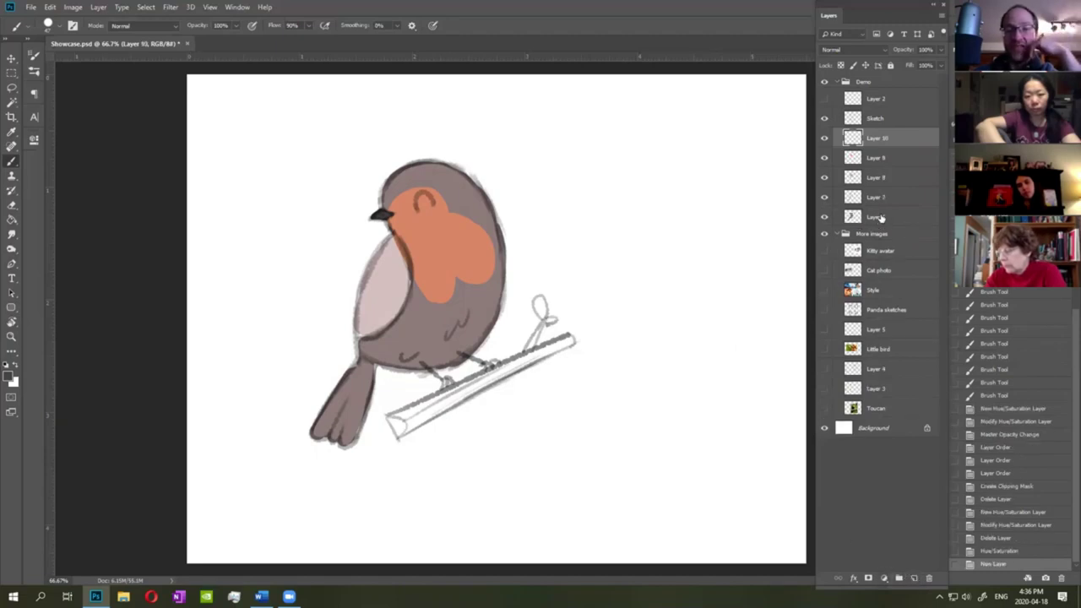
left_click(880, 218, "shift")
left_click(899, 578)
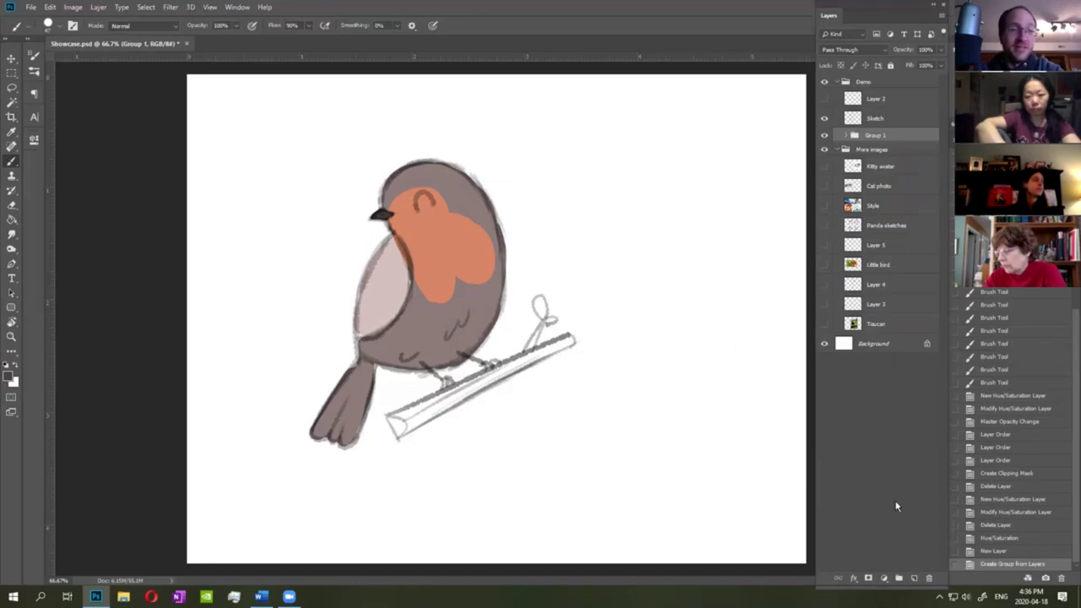
left_click(993, 551)
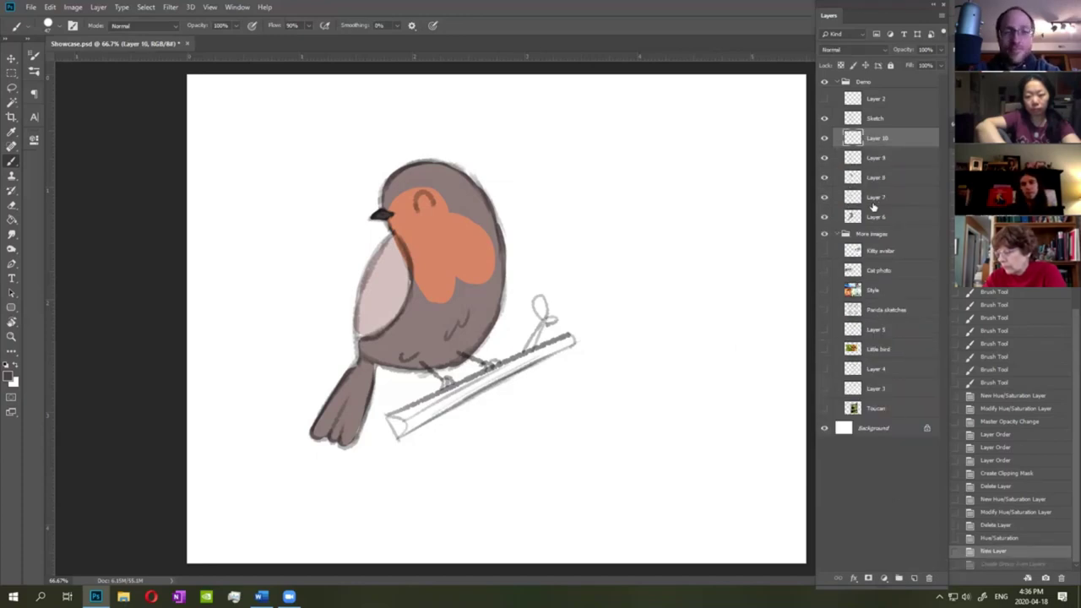
left_click(825, 216)
left_click(824, 217)
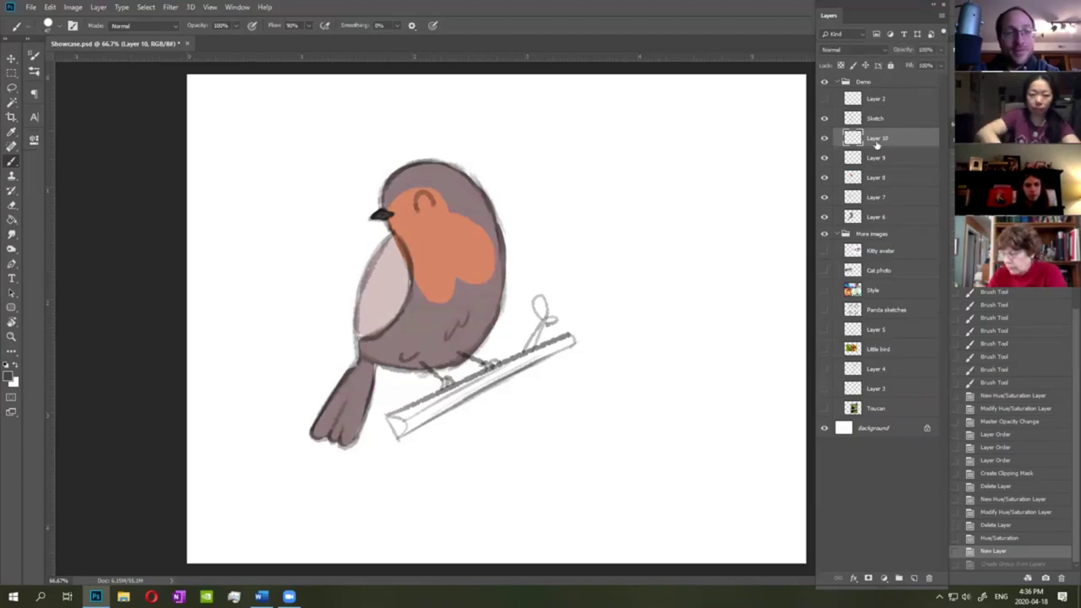
Set the foreground colour to the brown #845a43.
left_click(13, 381)
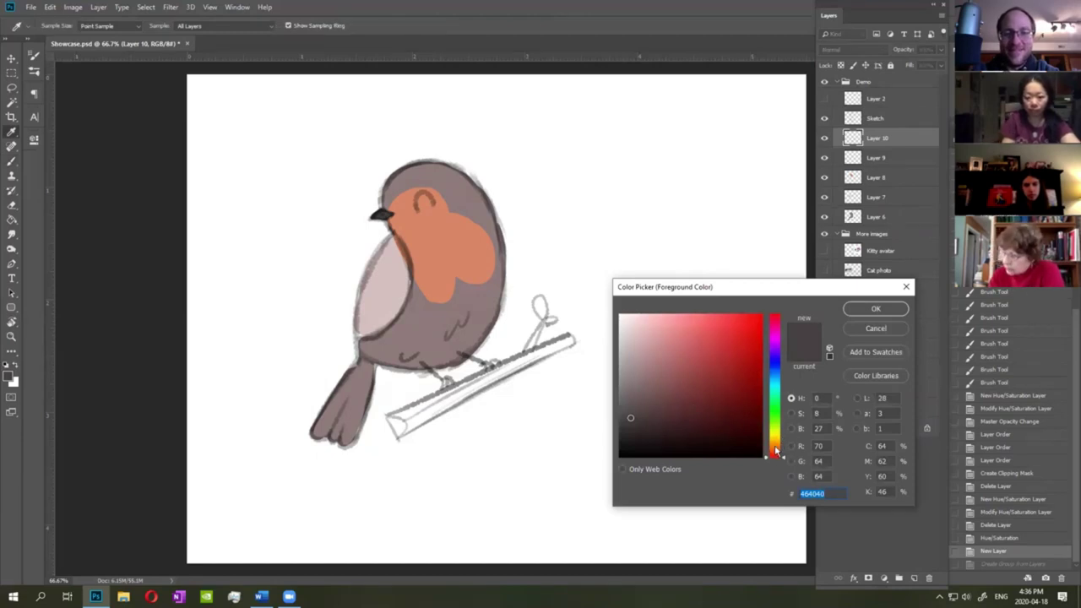
left_click(775, 446)
left_click(695, 382)
left_click(775, 449)
left_click(689, 383)
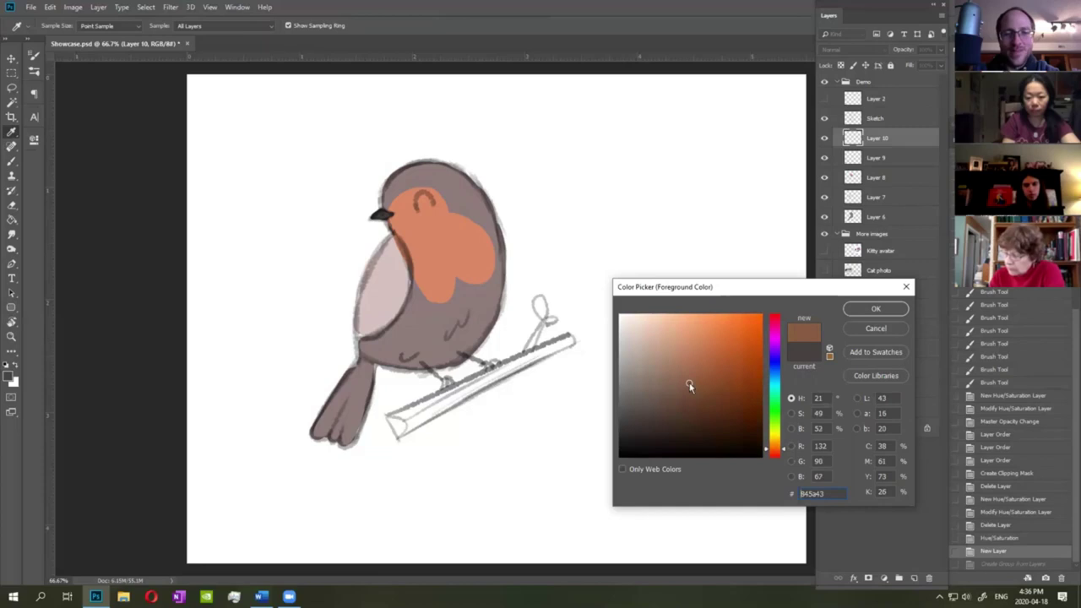
left_click(854, 314)
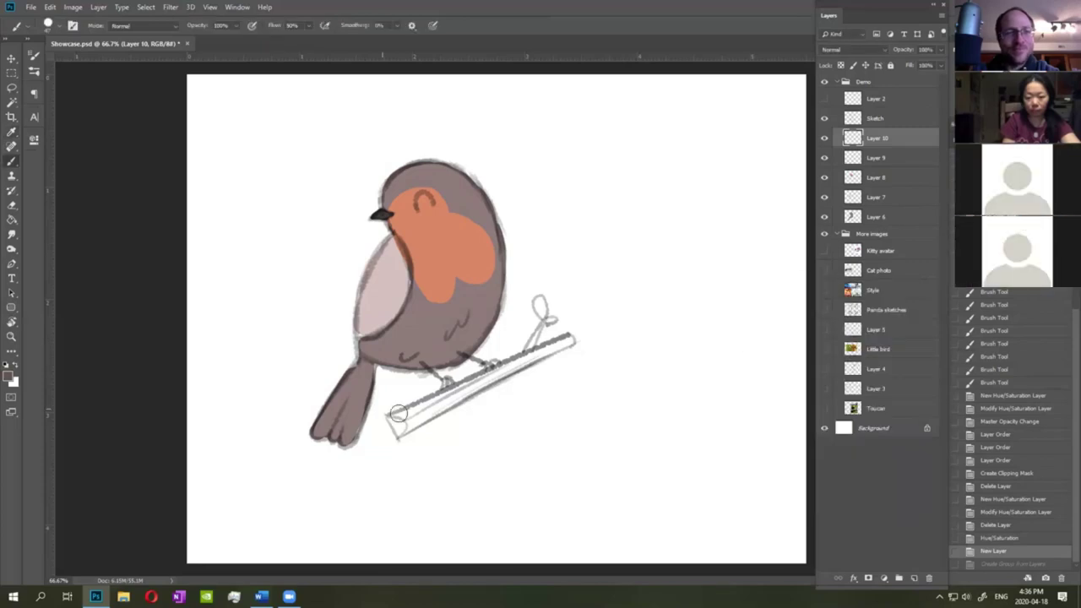
Paint the main branch under the robin brown on Layer 10.
mouse_move(394, 435)
left_mouse_down()
mouse_move(390, 415)
mouse_move(397, 431)
mouse_move(470, 387)
mouse_move(406, 416)
mouse_move(401, 432)
mouse_move(467, 394)
left_mouse_up()
left_click_drag(414, 419, 522, 361)
mouse_move(507, 372)
left_mouse_down()
mouse_move(462, 392)
mouse_move(507, 369)
left_mouse_up()
left_click_drag(456, 392, 566, 343)
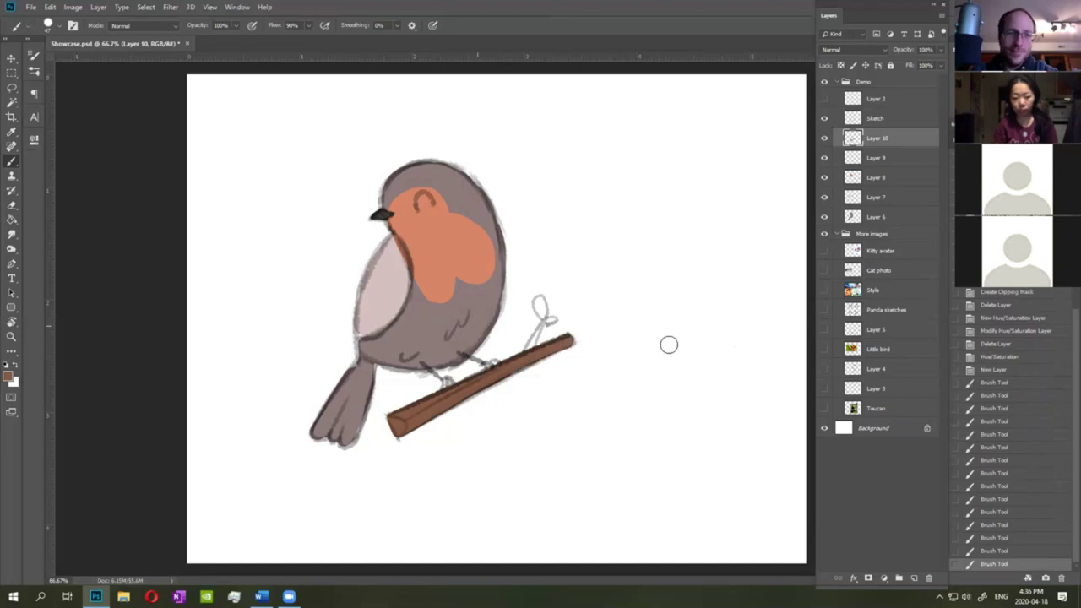
Step back through the history to the state with only Layers 6 and 7 coloured, then return to the latest state.
scroll(1031, 414, "up", 6)
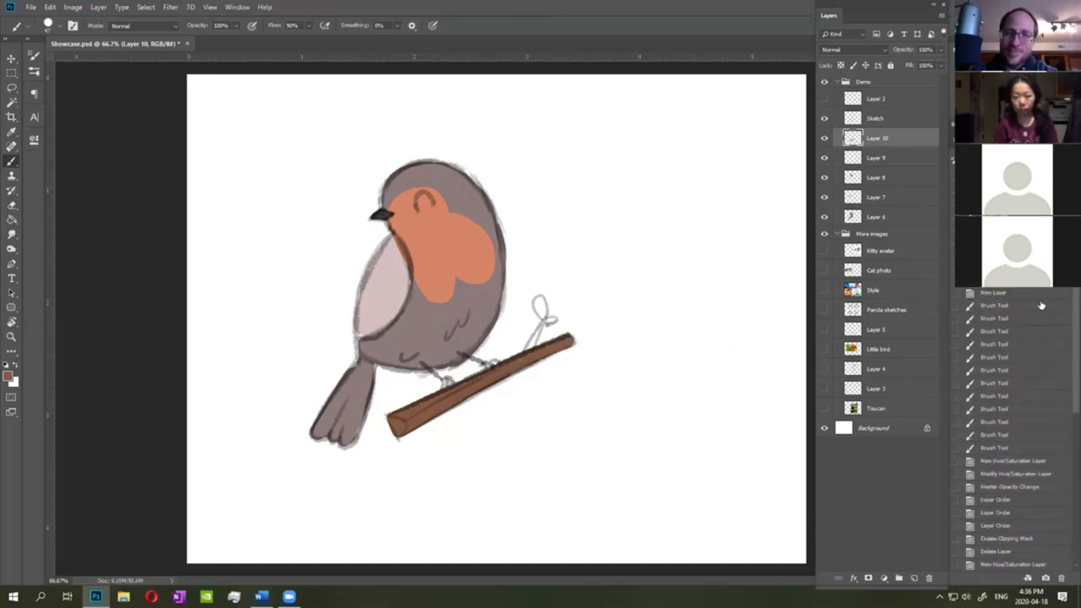
scroll(1013, 337, "down", 6)
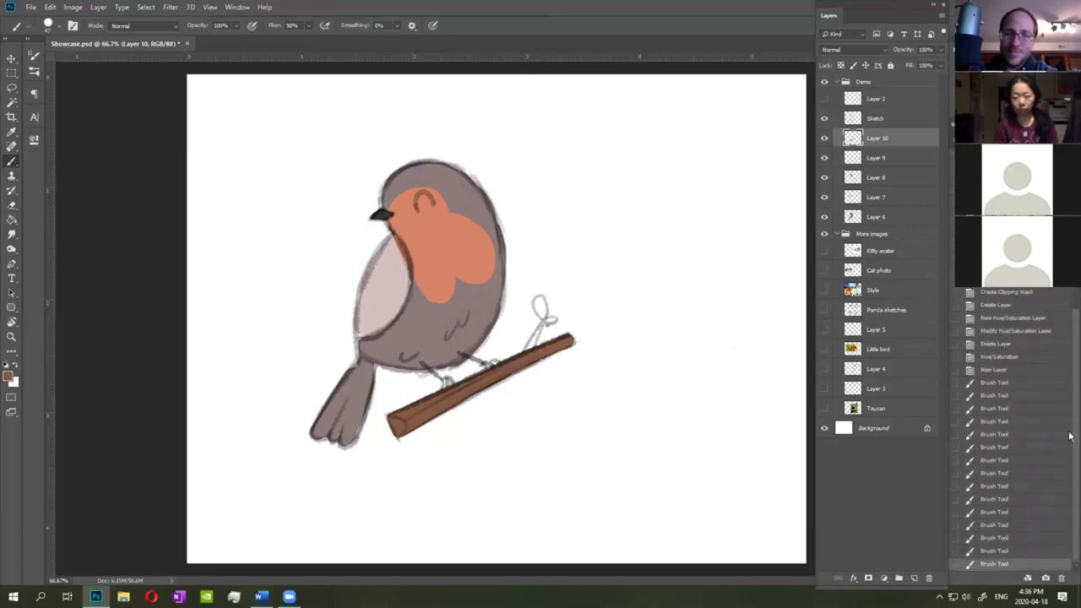
scroll(1070, 436, "up", 6)
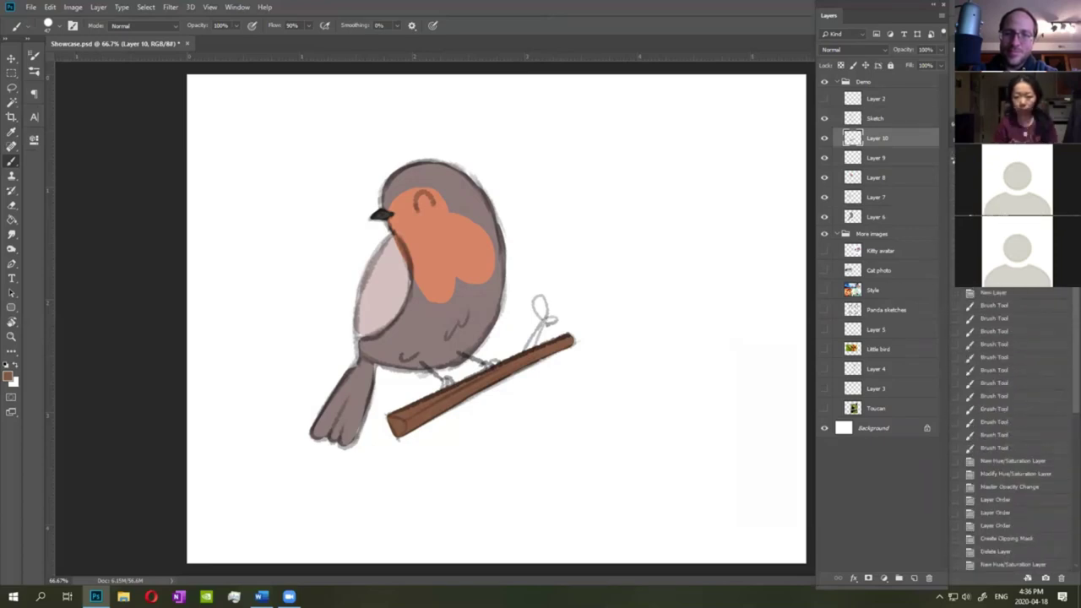
left_click(1014, 280)
scroll(1069, 324, "down", 6)
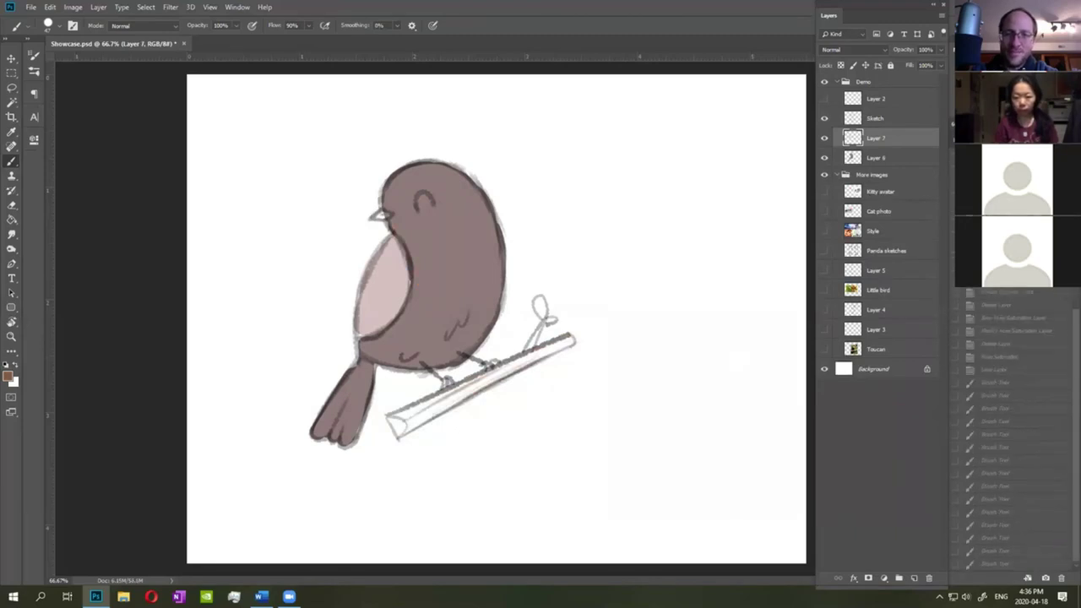
left_click(991, 551)
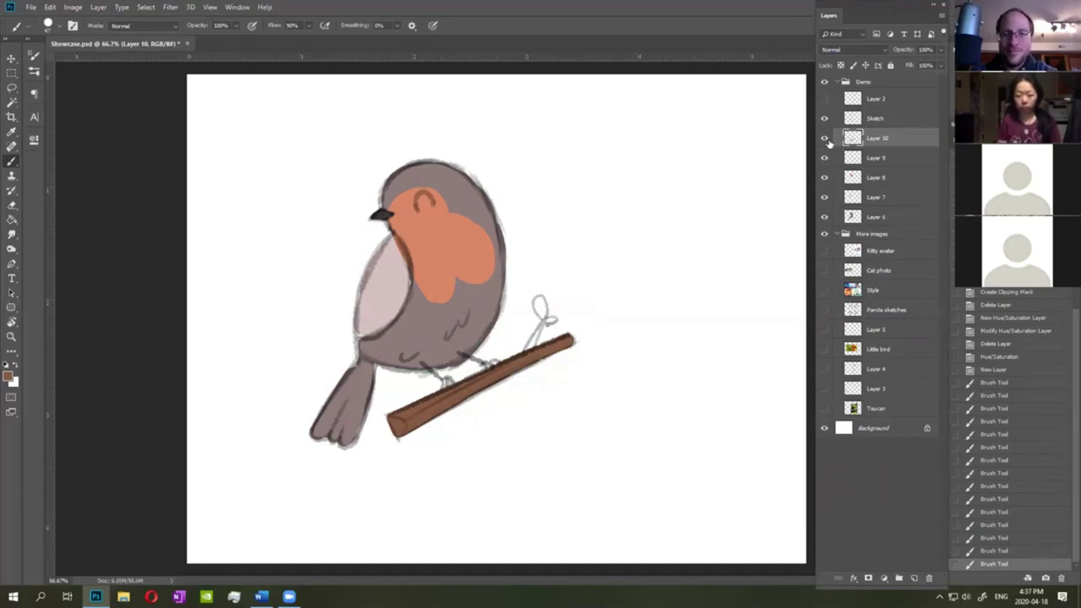
Paint the small twig brown on Layer 10 and darken the whole branch layer strongly with Hue/Saturation.
mouse_move(530, 356)
left_mouse_down()
mouse_move(539, 332)
mouse_move(527, 349)
left_mouse_up()
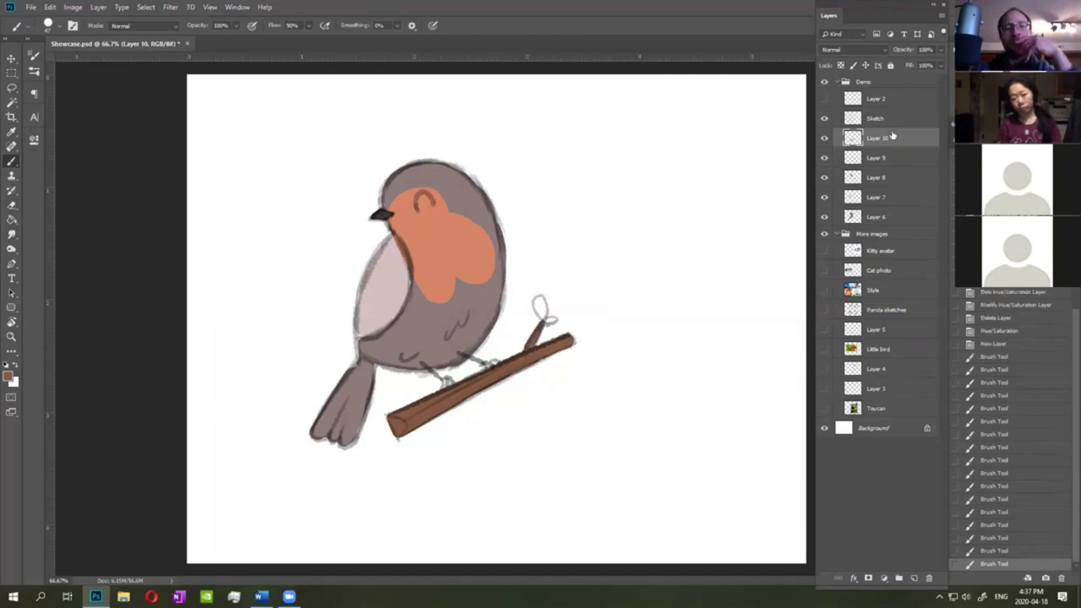
key("ctrl+u")
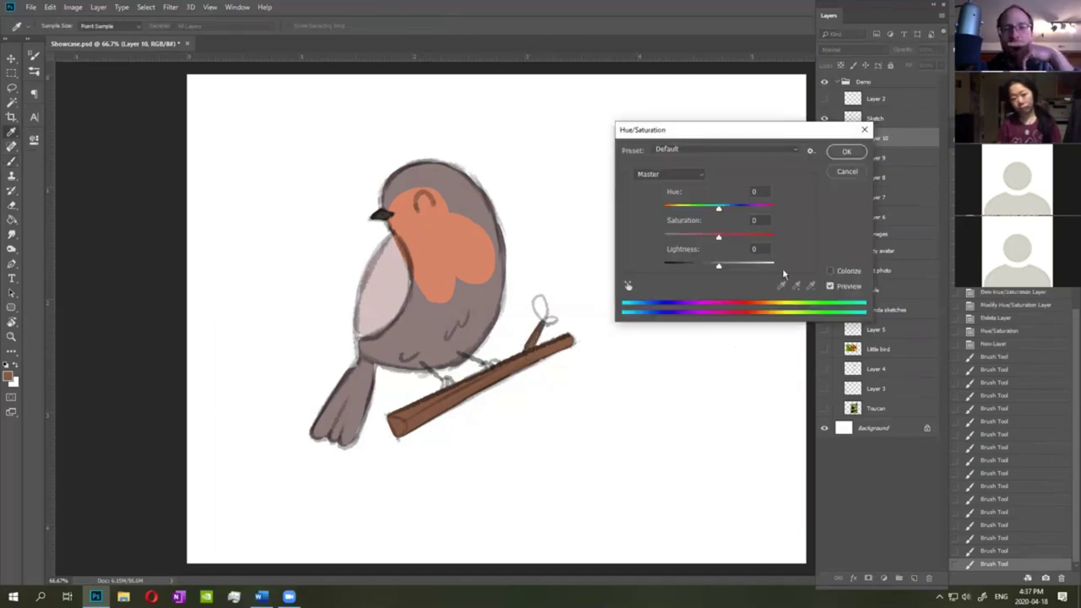
left_click_drag(747, 268, 680, 270)
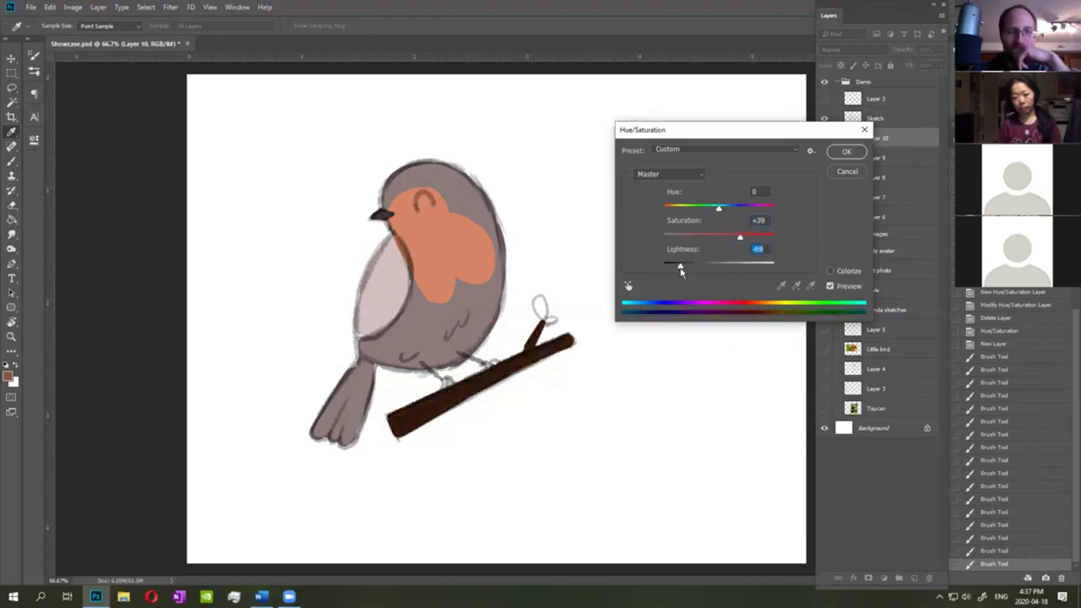
left_click_drag(740, 238, 722, 240)
left_click(686, 268)
left_click(845, 152)
Add a new layer above the branch colour and paint the cut end of the branch light brown #c08c70.
left_click(916, 579)
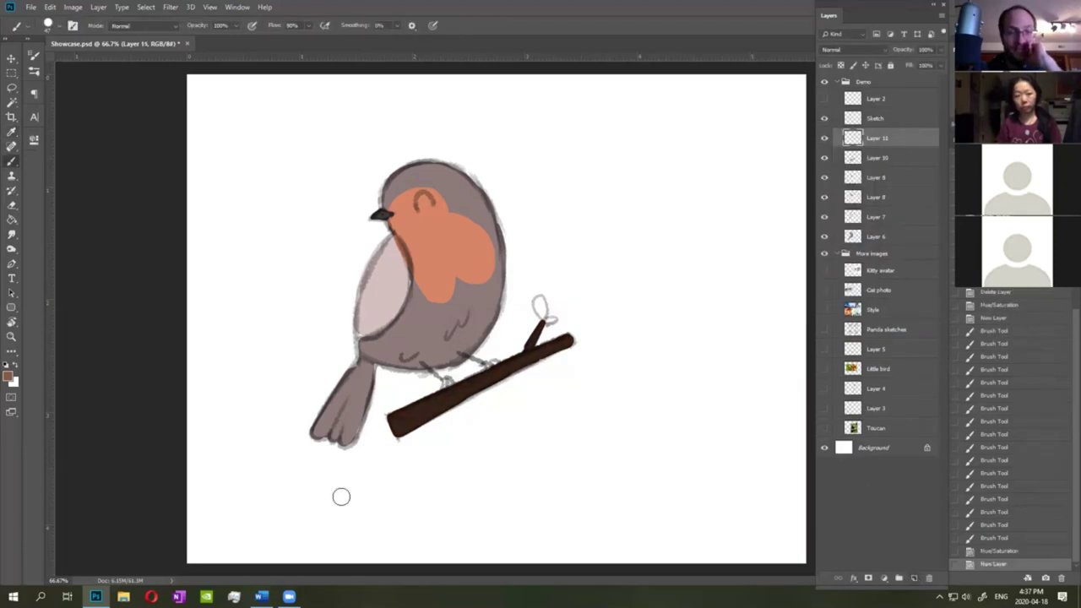
left_click(9, 376)
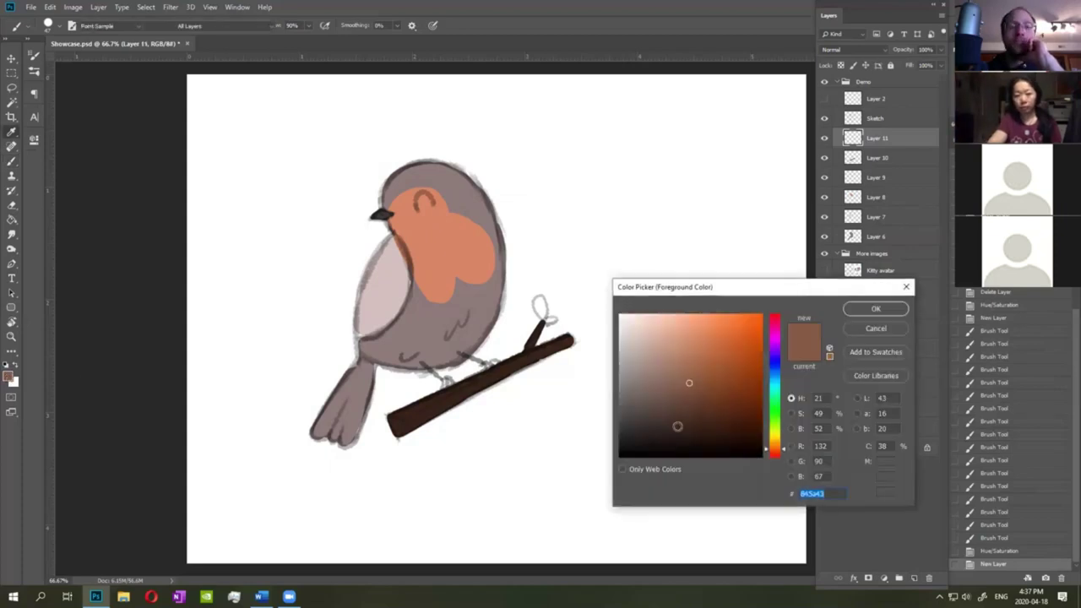
left_click(678, 348)
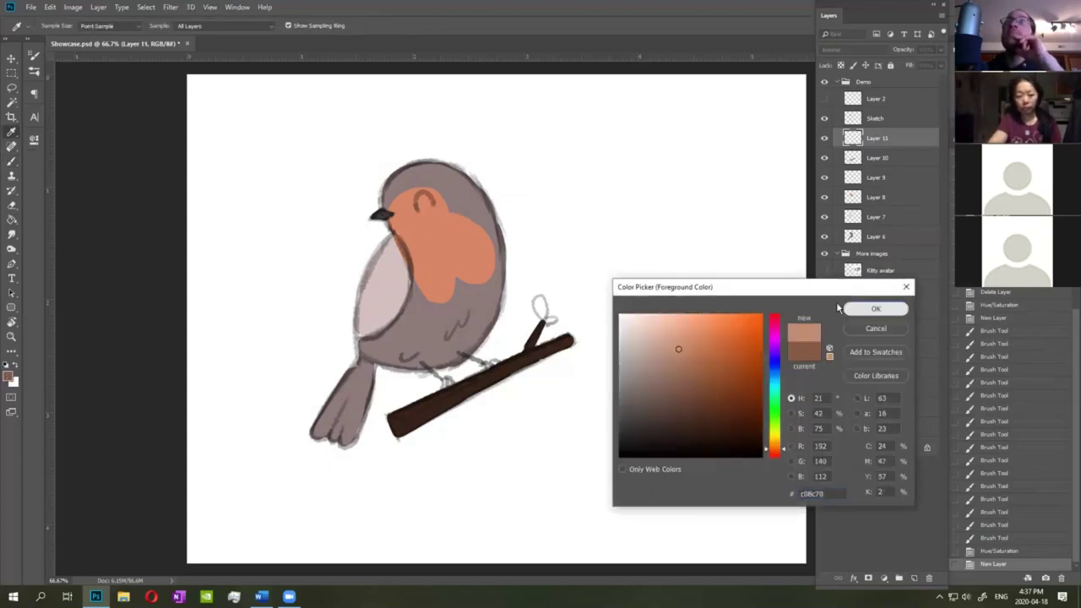
left_click(853, 309)
left_click_drag(400, 426, 396, 425)
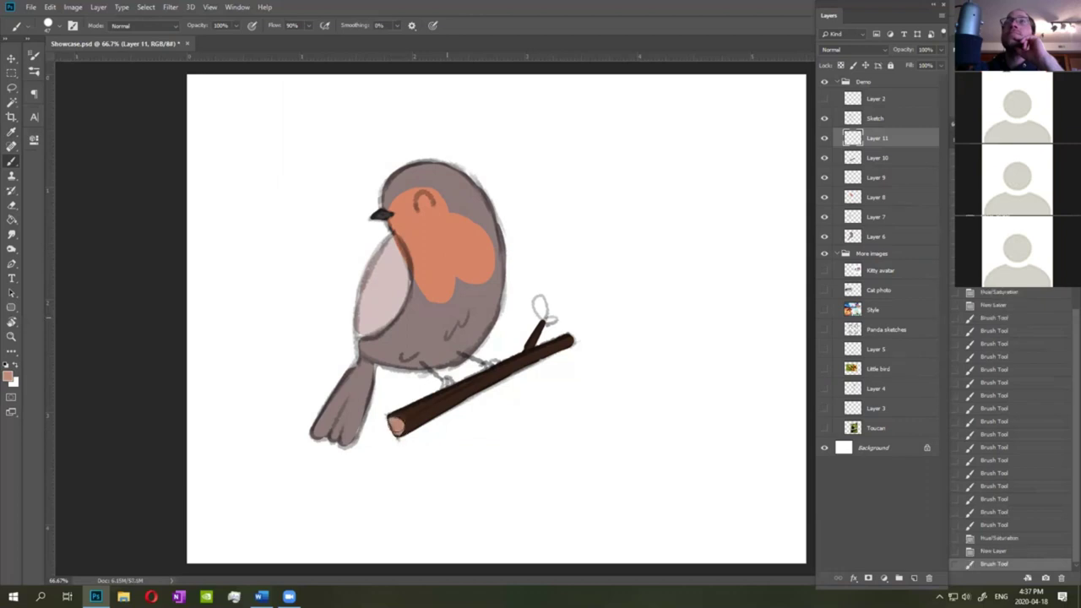
Adjust the cut end's colour with Hue/Saturation, setting saturation to +9 and lightness to -23.
key("ctrl+u")
left_click_drag(719, 234, 710, 267)
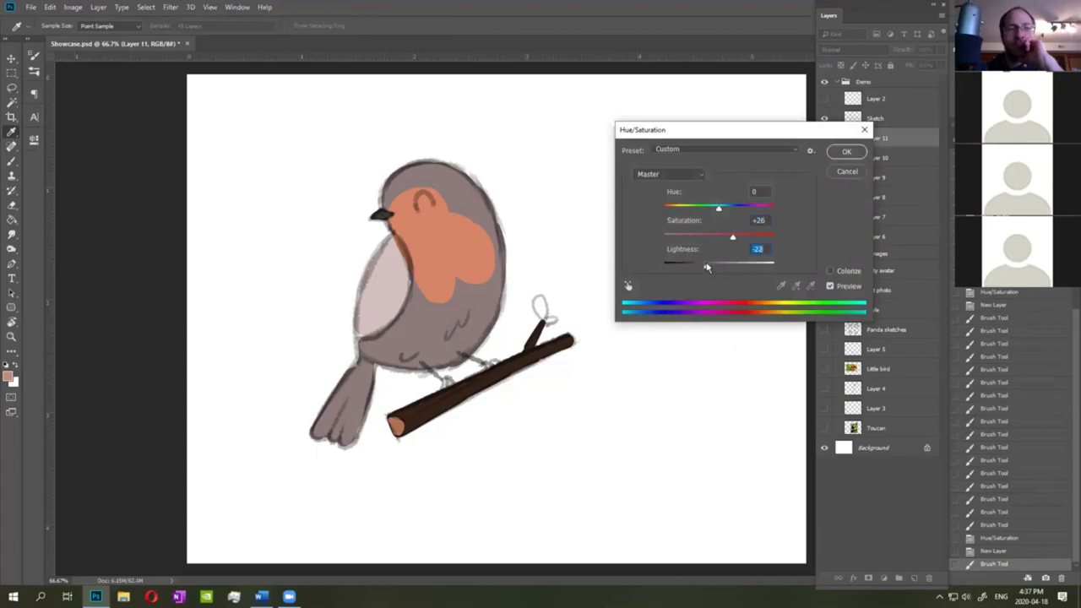
left_click(725, 237)
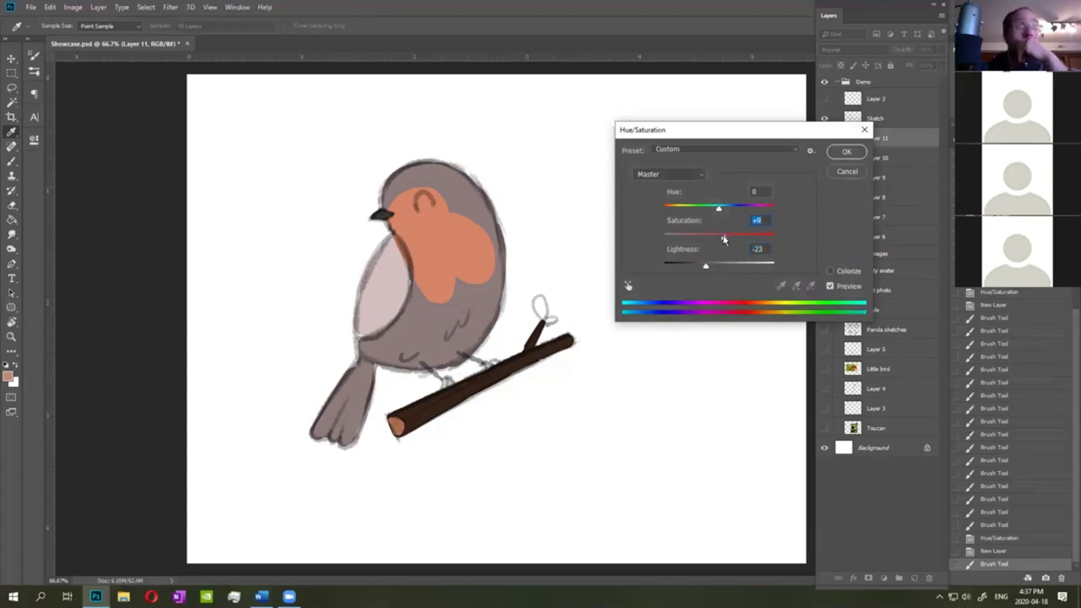
left_click(848, 151)
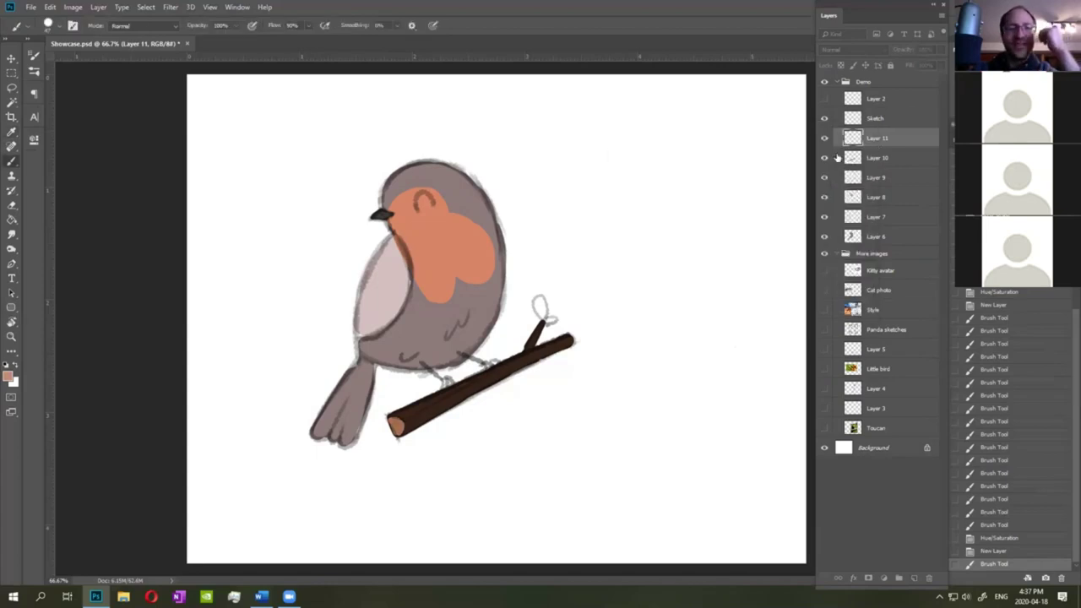
Add another layer beneath the sketch and paint the two leaves on the twig green #5e914e.
key("ctrl+shift+alt+n")
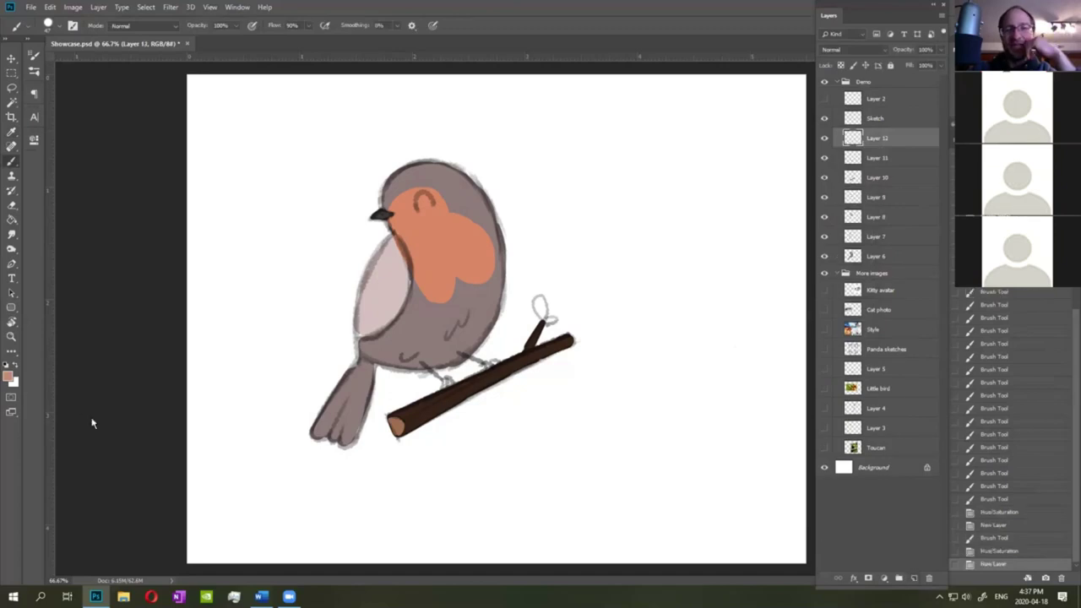
left_click(7, 378)
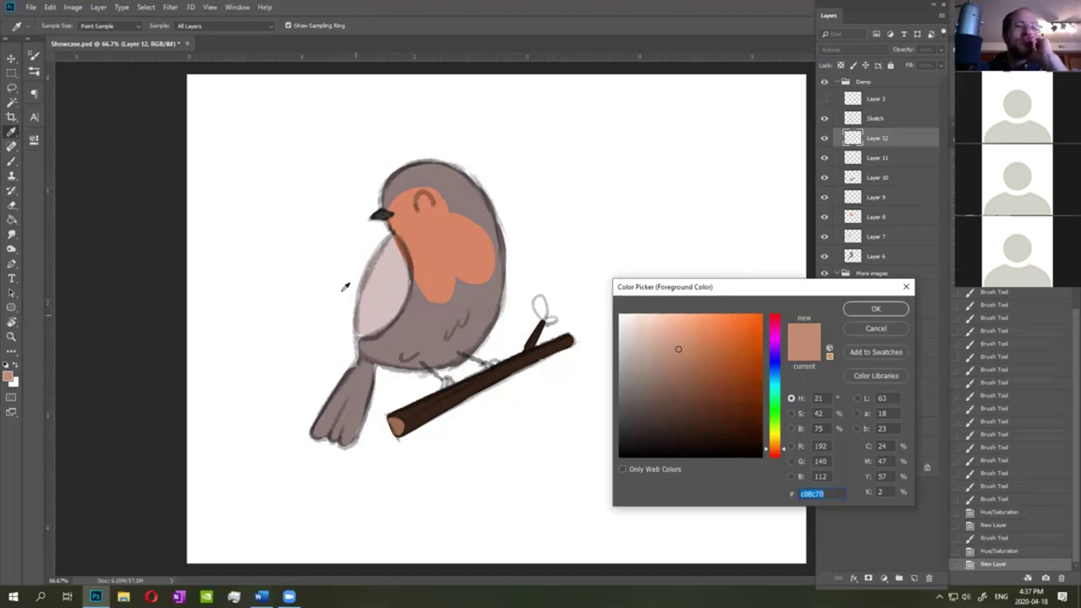
left_click(777, 417)
mouse_move(685, 381)
left_mouse_down()
mouse_move(691, 393)
mouse_move(686, 378)
left_mouse_up()
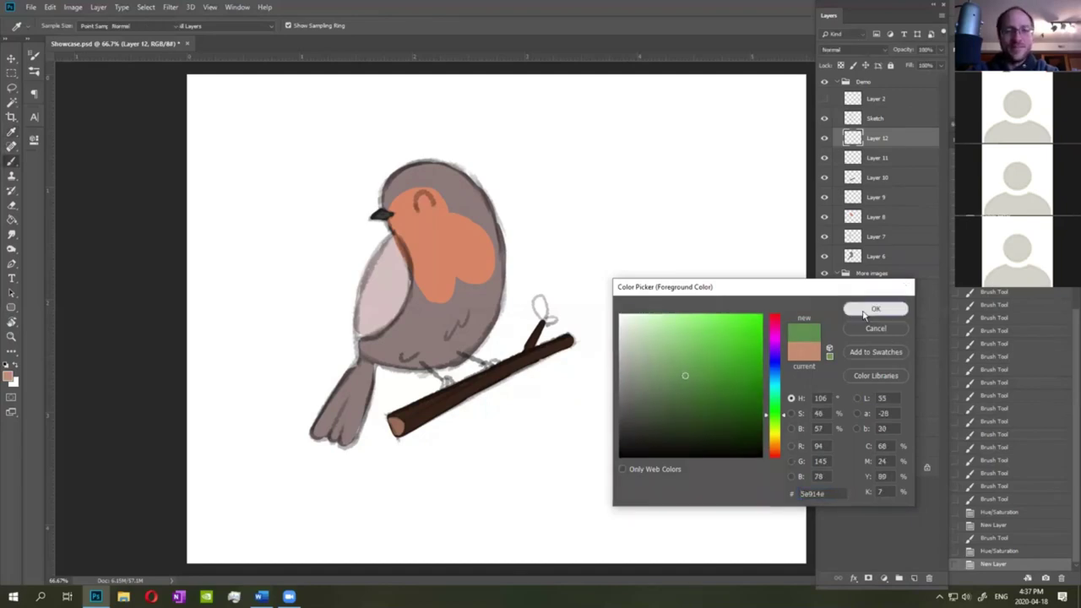
left_click(864, 312)
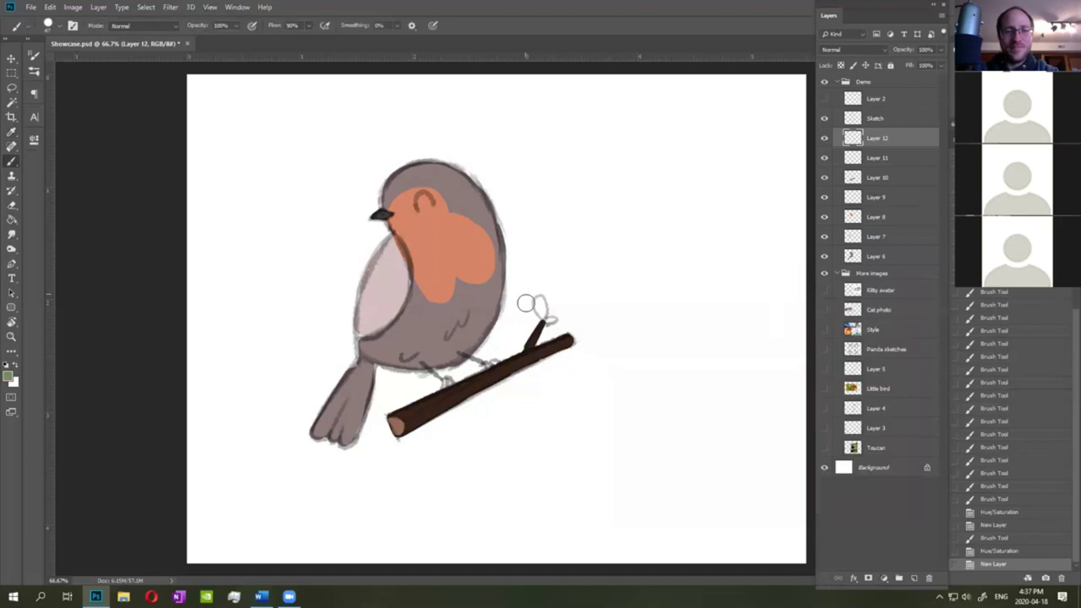
left_click_drag(539, 301, 556, 320)
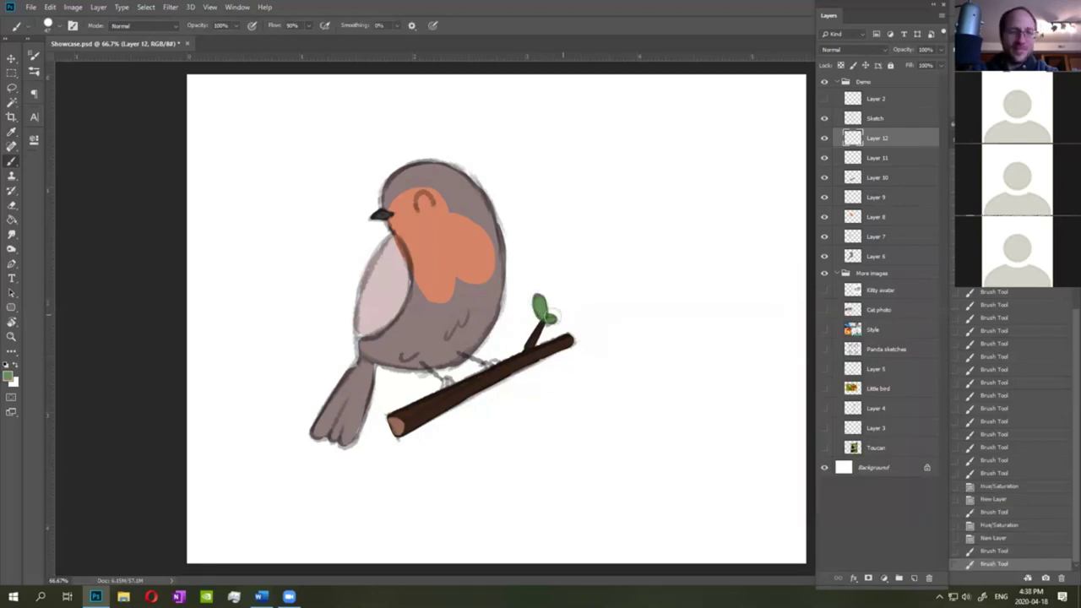
Adjust the leaf layer with Hue/Saturation, setting hue to +21 and lightness to +27.
key("ctrl+u")
left_click_drag(715, 212, 712, 218)
left_click(731, 211)
left_click(734, 265)
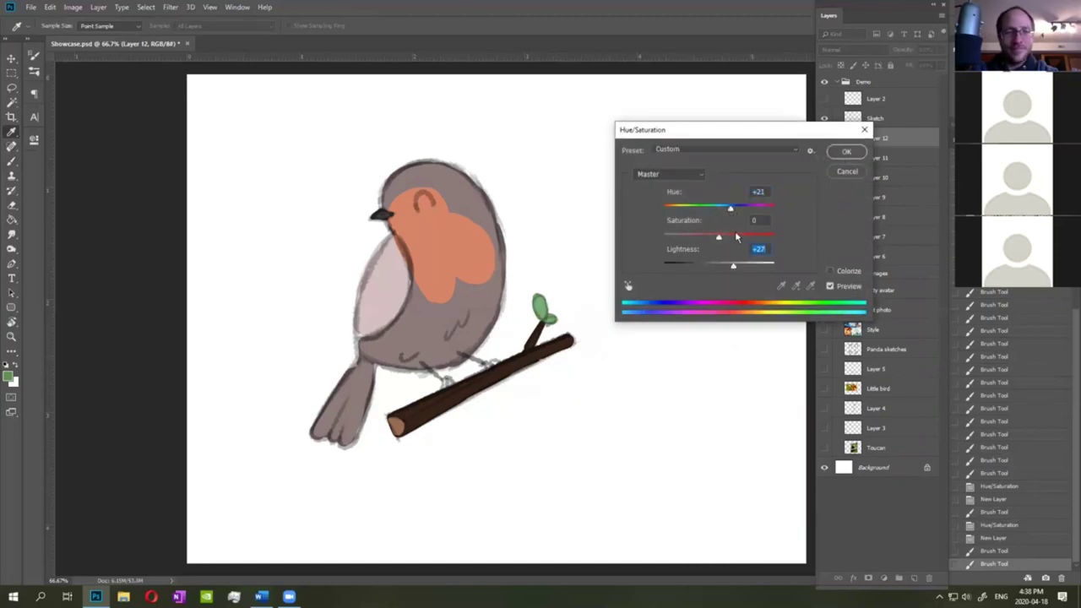
left_click(843, 152)
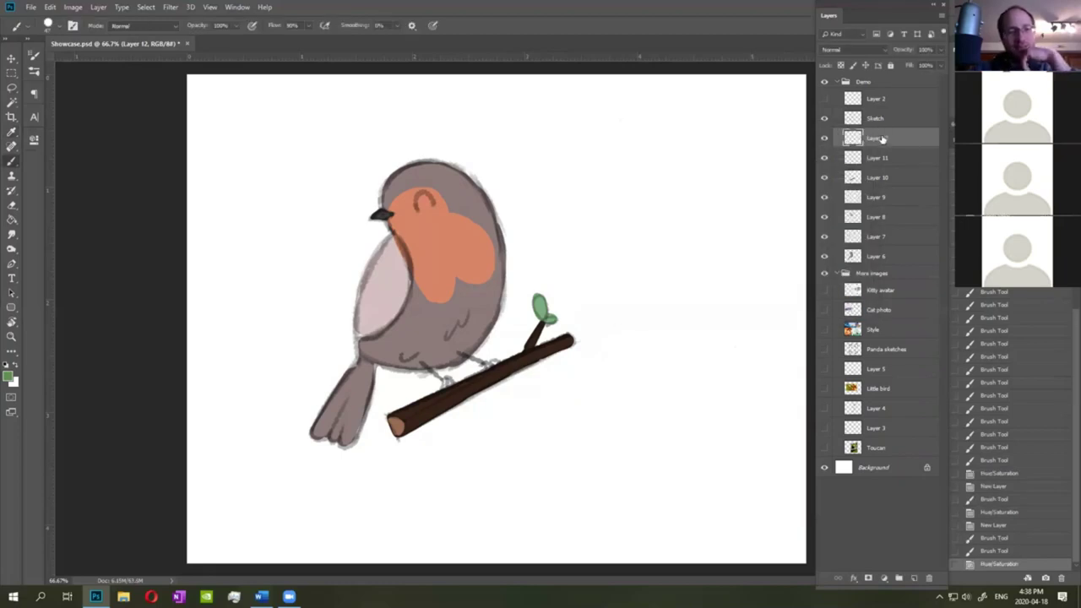
Merge colour Layers 6 through 12 into one layer and check it by toggling its visibility.
left_click(876, 257, "shift")
key("ctrl+e")
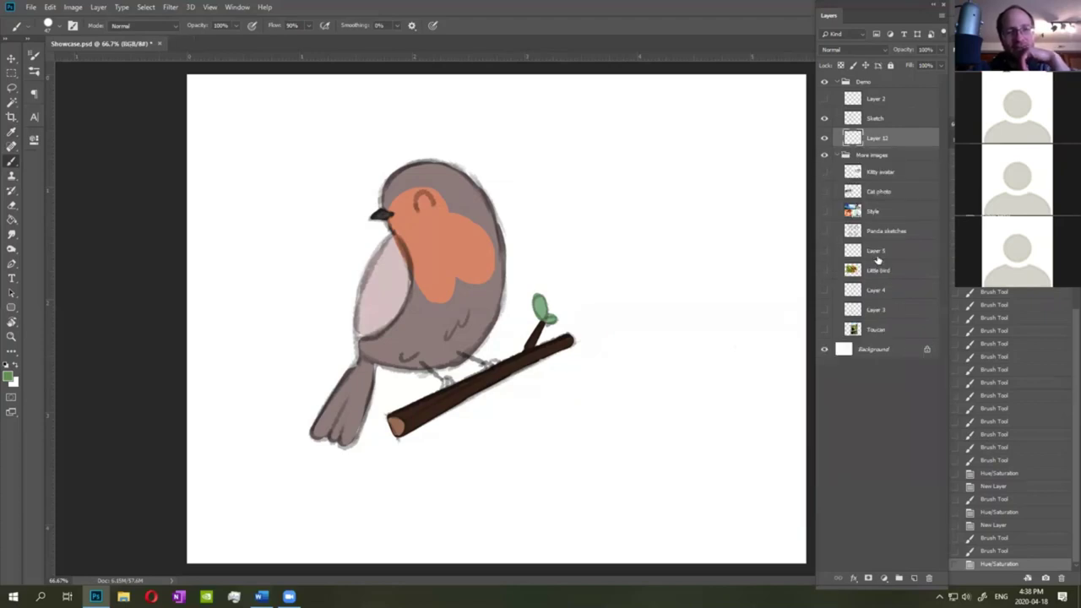
left_click(825, 138)
left_click(825, 138)
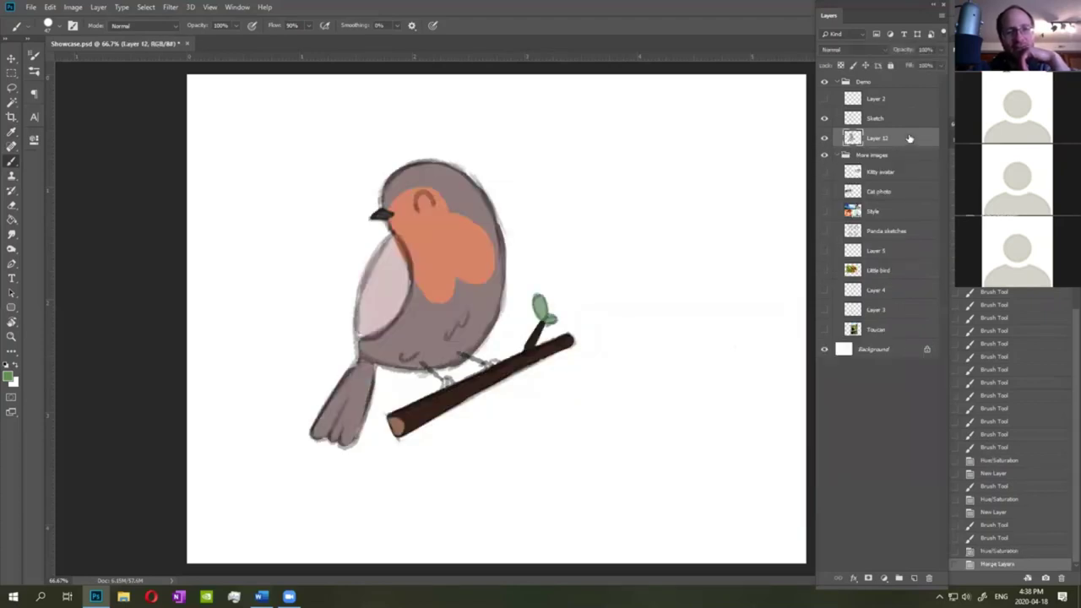
Apply Brightness/Contrast to the merged colour layer with brightness 9 and contrast 20.
left_click(72, 7)
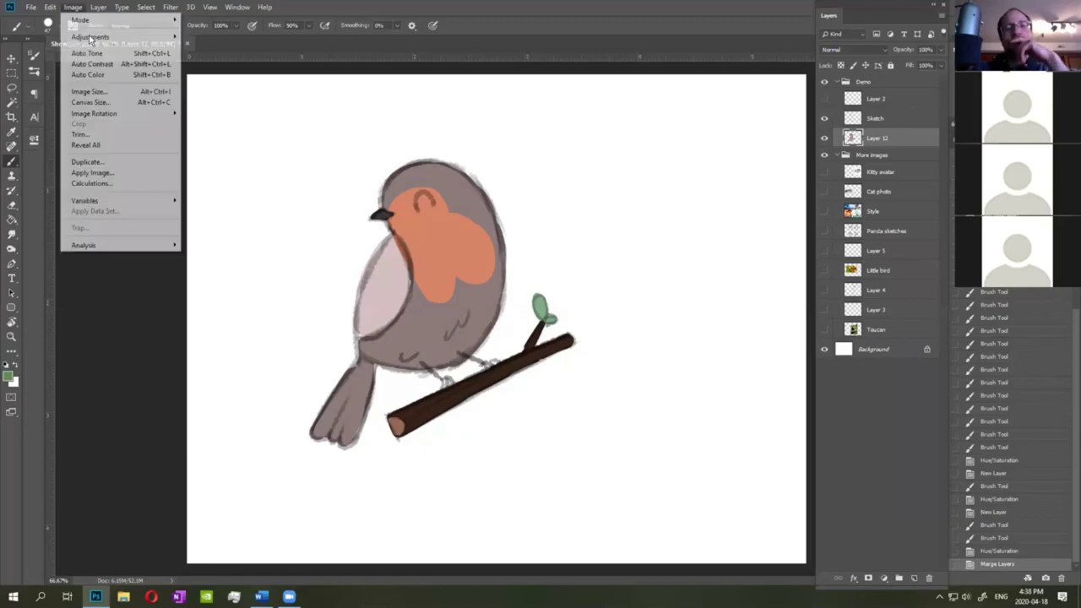
left_click(355, 36)
left_click_drag(659, 183, 675, 184)
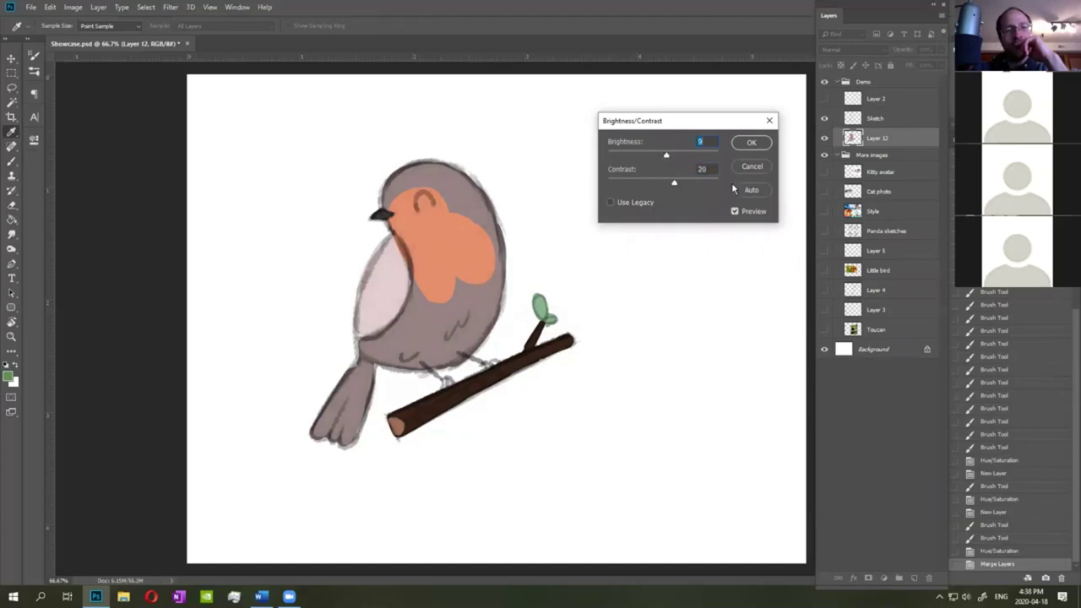
left_click(750, 143)
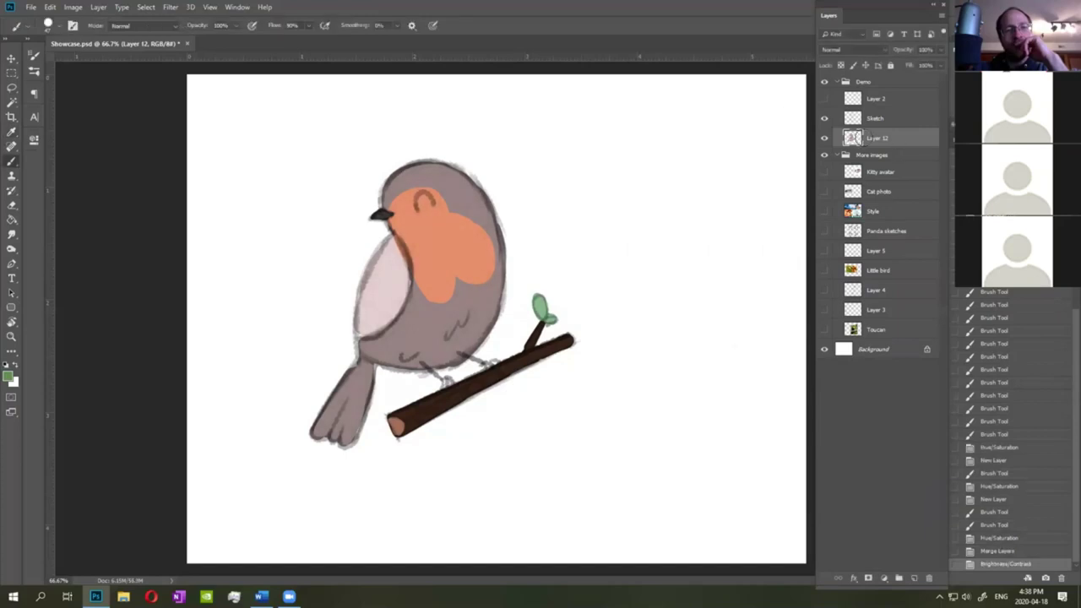
Free-transform the merged colour layer, scaling it down and placing it beside the sketch in the canvas's upper right as a colour reference.
left_click(11, 73)
right_click(612, 388)
left_click(601, 376)
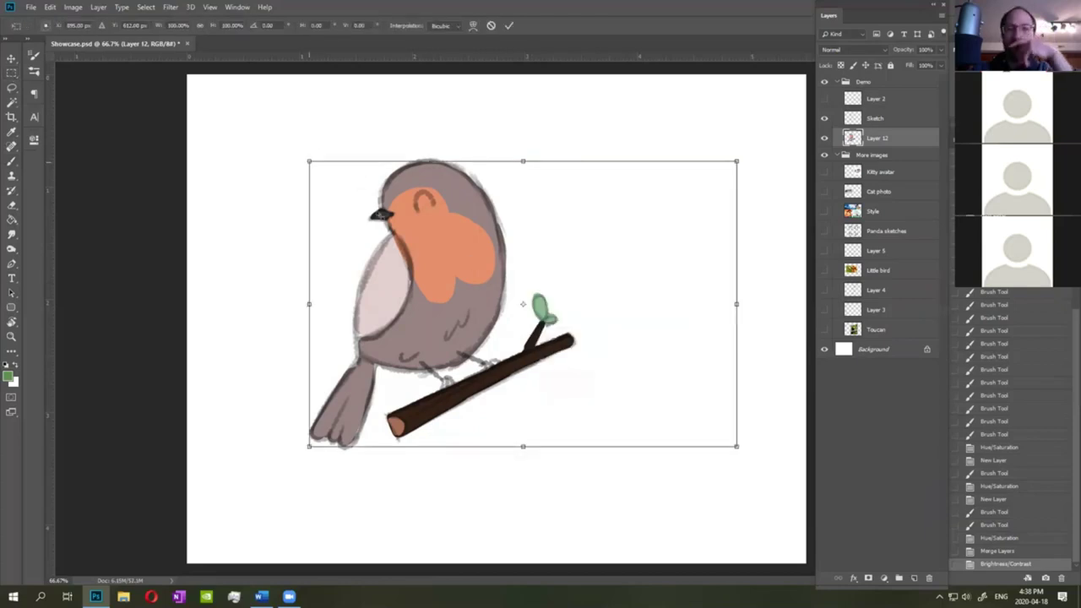
left_click_drag(309, 161, 398, 222)
left_click_drag(639, 299, 784, 229)
left_click_drag(554, 159, 585, 185)
left_click_drag(725, 267, 715, 187)
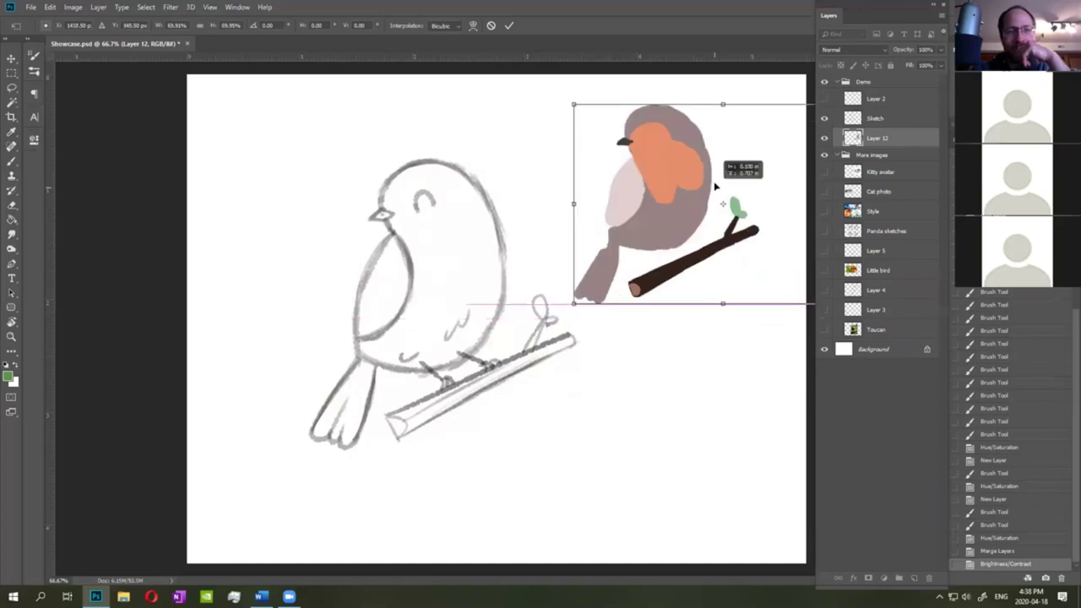
left_click_drag(575, 303, 583, 294)
key("Return")
key("m")
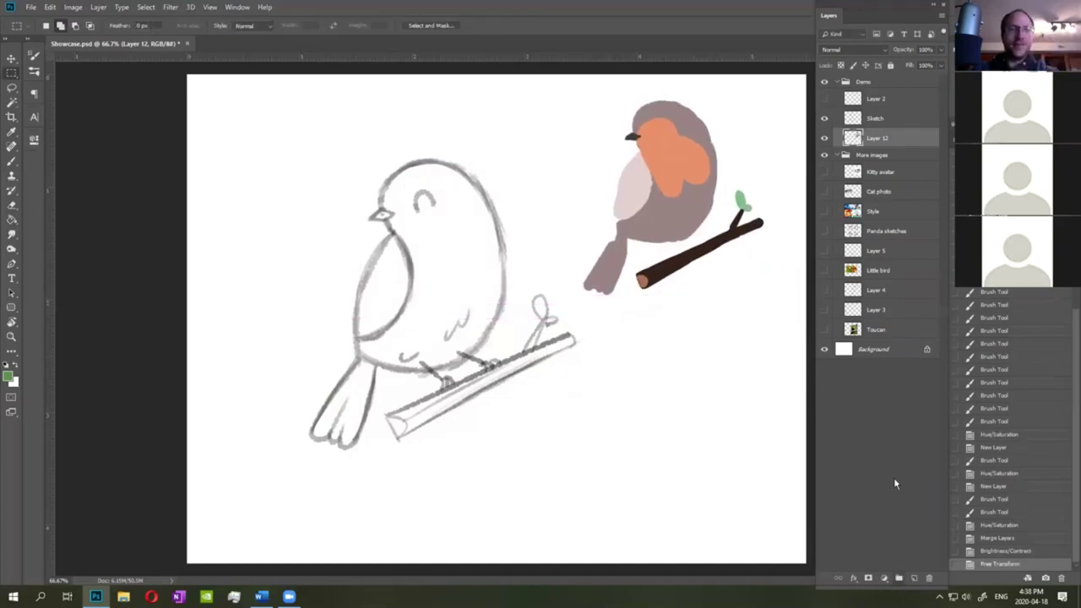
Create a layer group named Colors between the Sketch layer and the merged colour layer.
key("ctrl+g")
type("C")
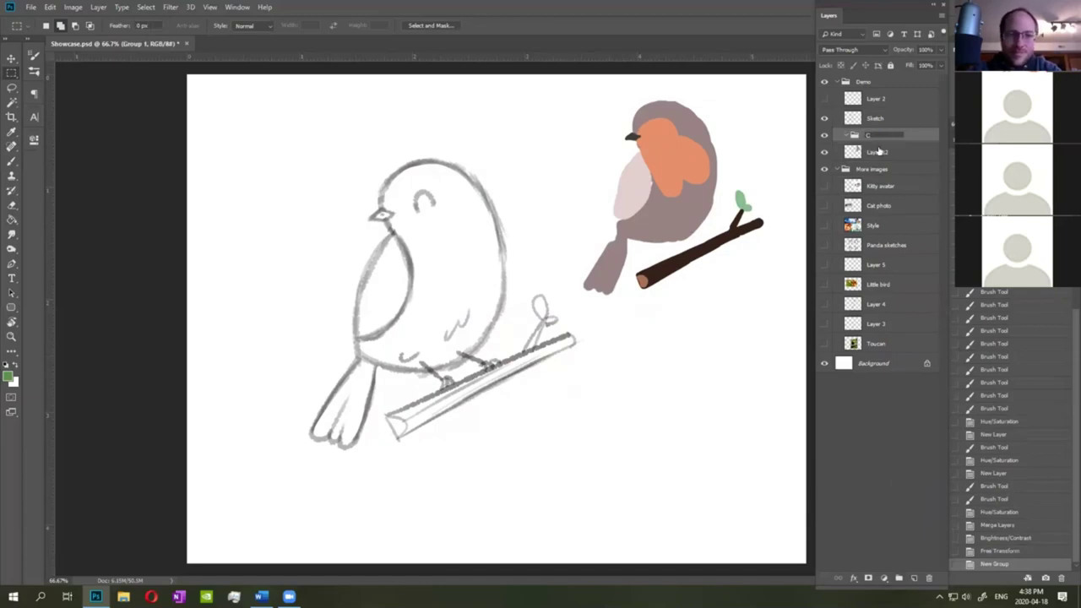
type("olors")
key("Return")
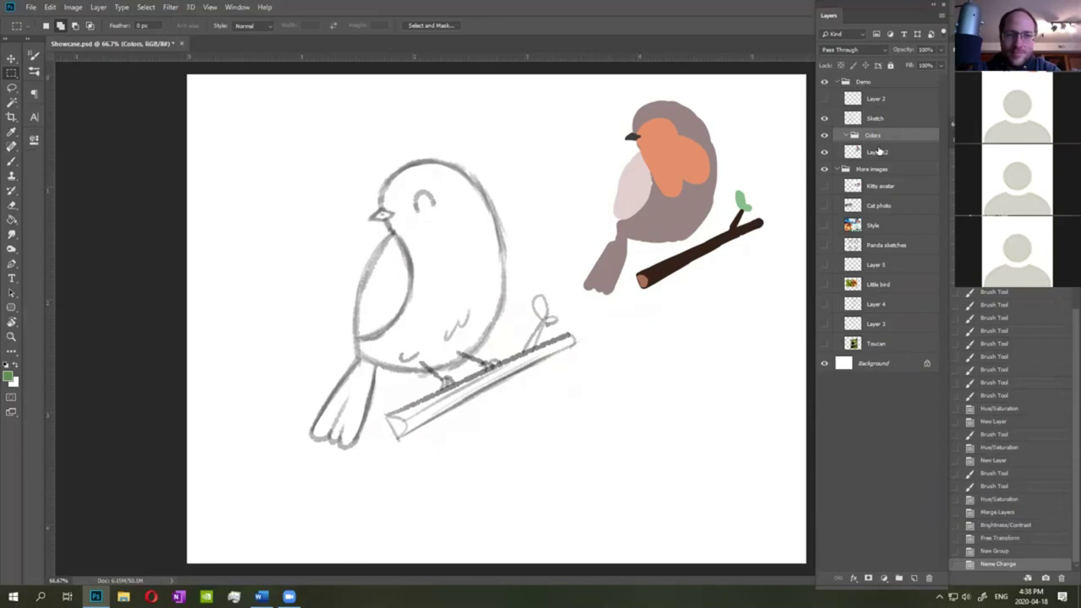
Add an empty layer inside the Colors group and sample the reference bird's grey-brown body colour as the foreground colour.
left_click(920, 577)
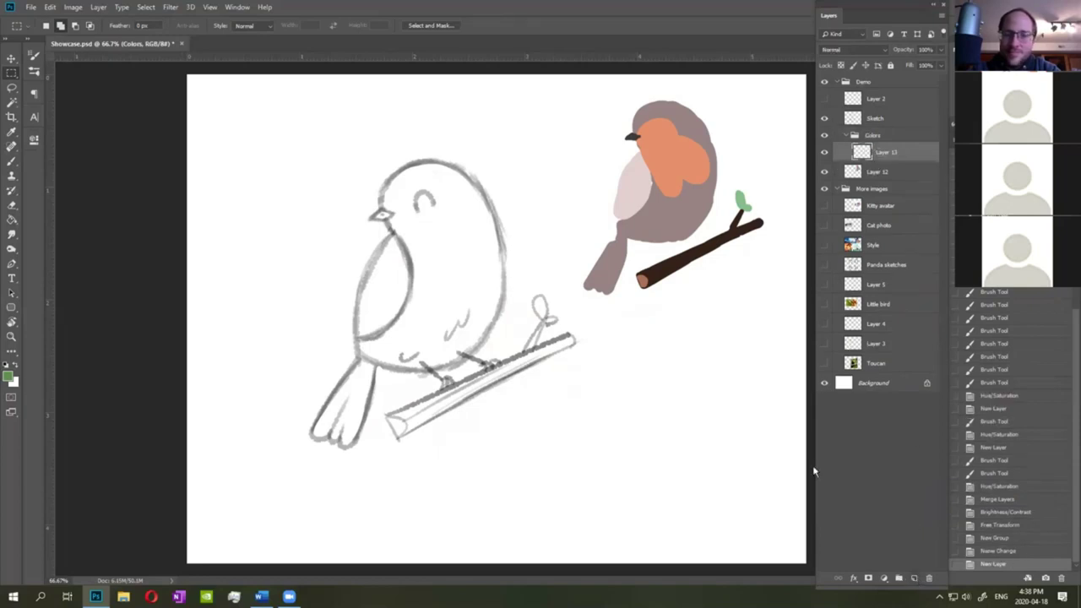
left_click(9, 377)
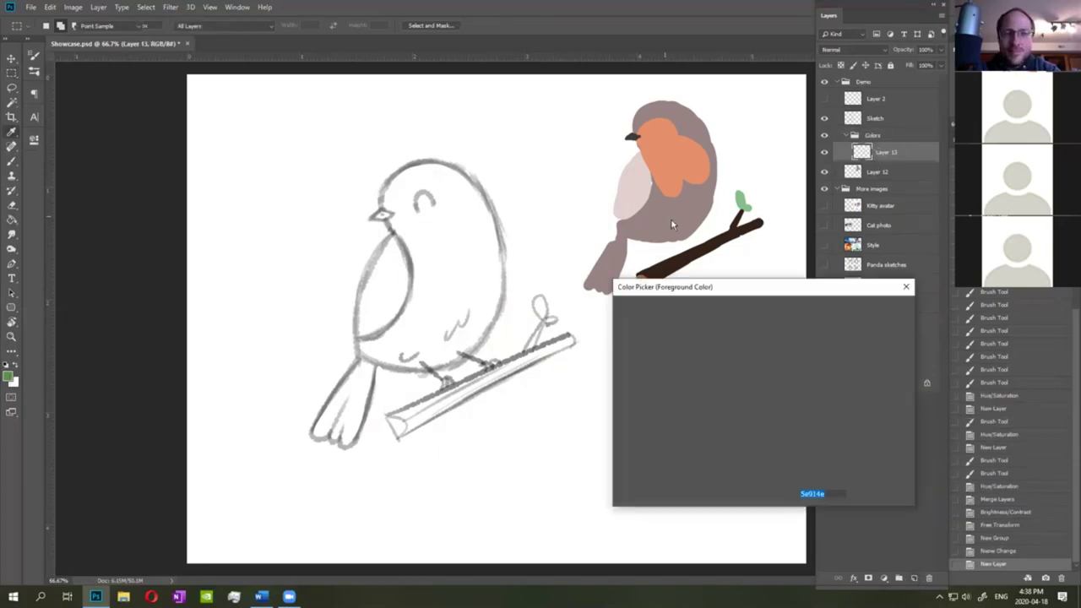
key("Return")
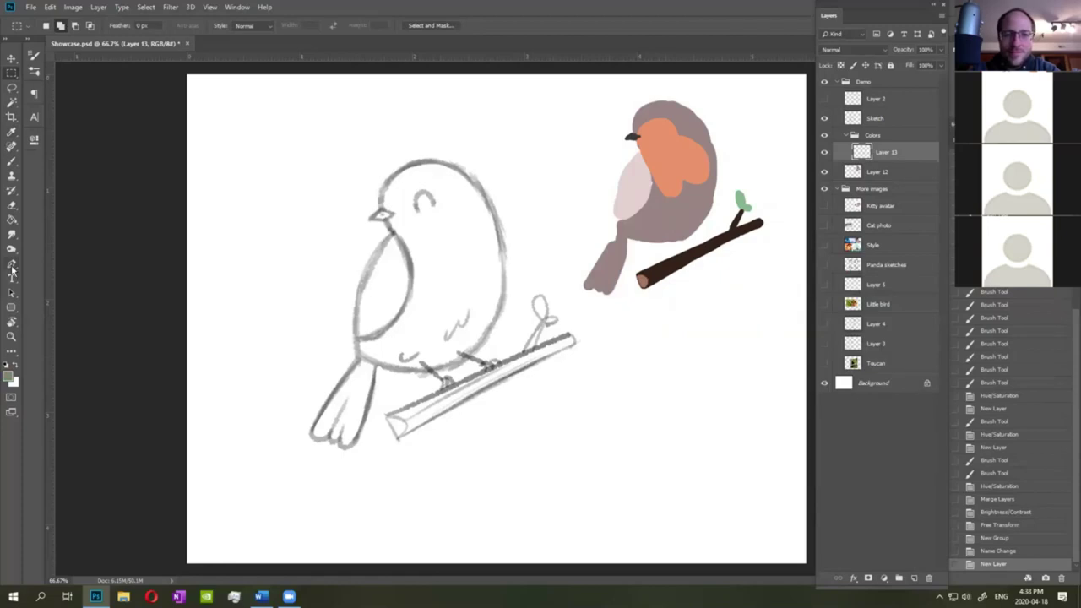
Switch to the Pen tool, lower the Sketch layer's opacity to 60%, and reselect the empty layer in the Colors group.
left_click(12, 266)
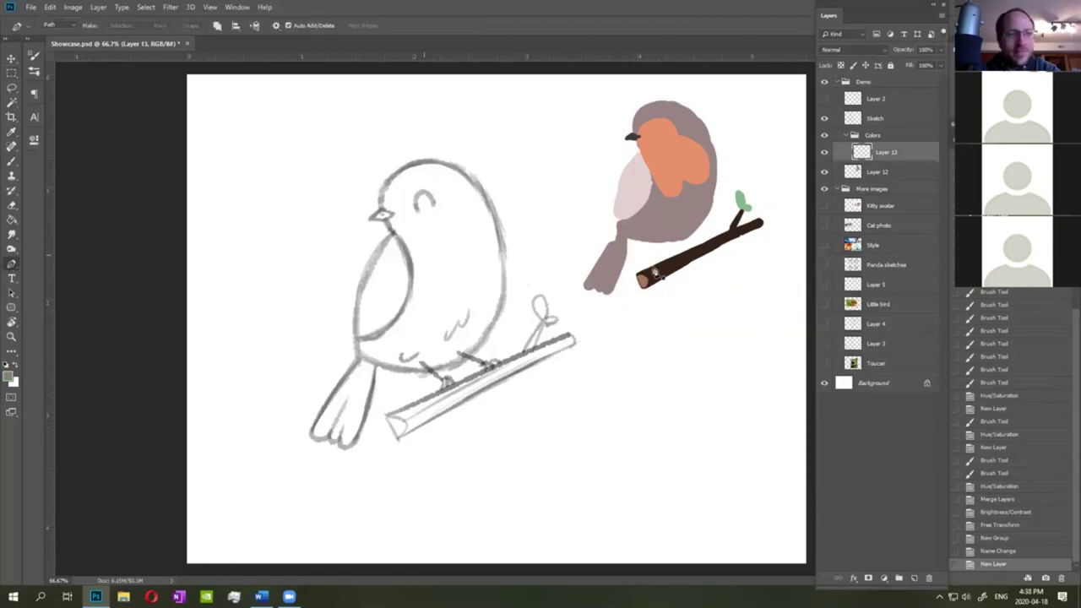
scroll(584, 177, "up", 1)
left_click(896, 118)
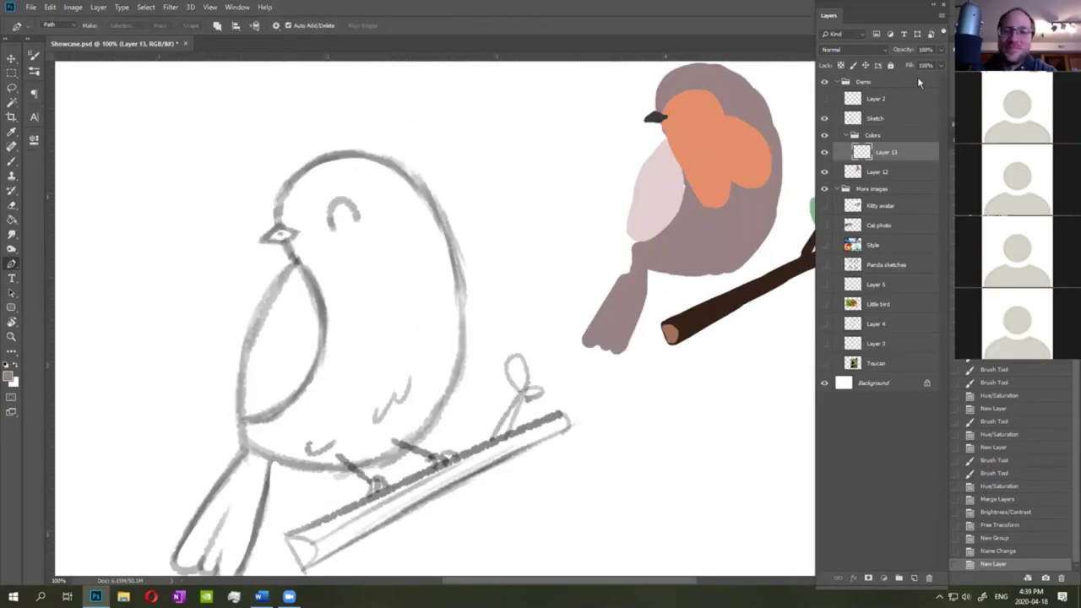
left_click(941, 49)
left_click(920, 65)
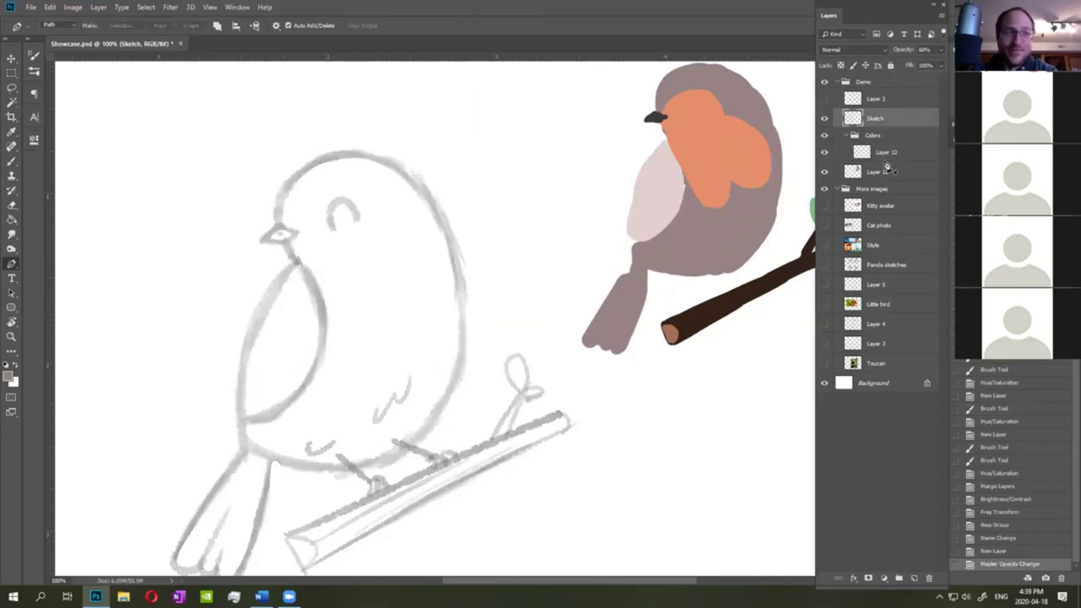
left_click(897, 152)
Start a straight-segment Pen path at the tail's base, with anchors on the back, top of the head, throat and lower wing tip.
left_click_drag(429, 320, 433, 223)
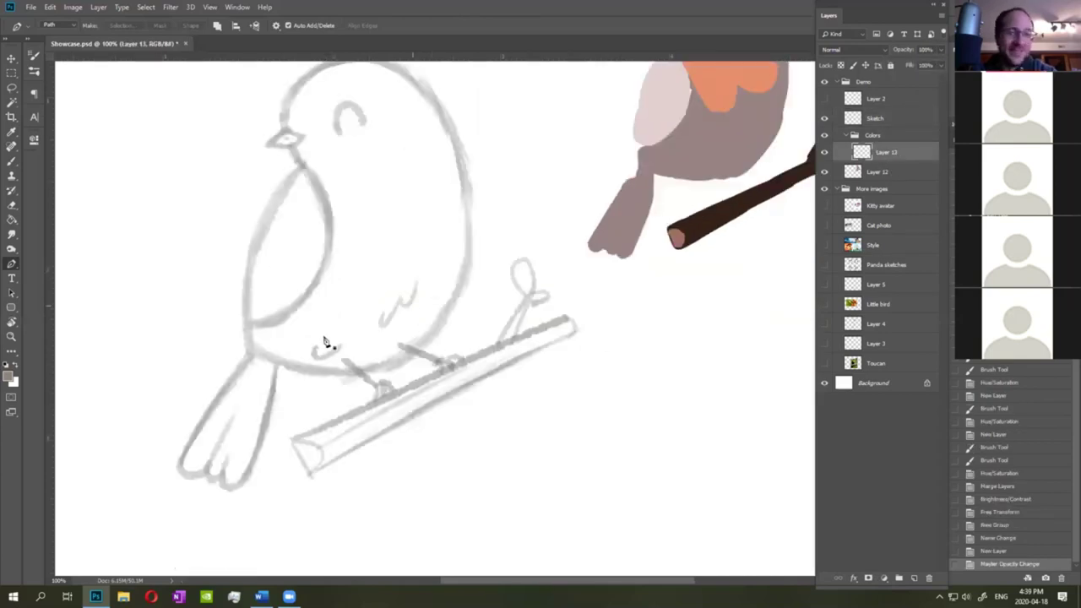
left_click(277, 366)
left_click_drag(525, 274, 586, 338)
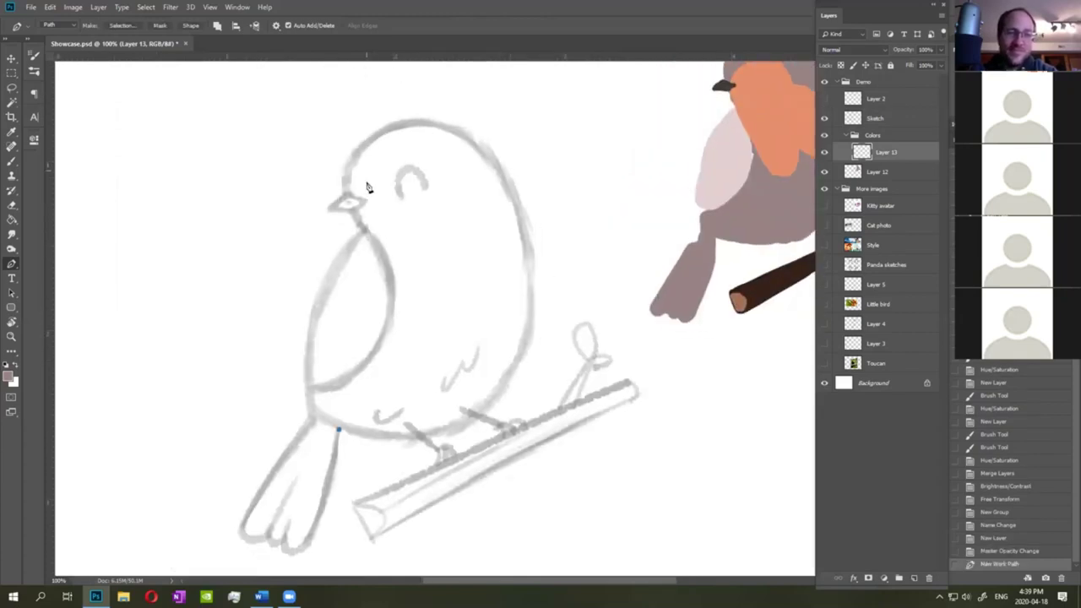
left_click(532, 283)
left_click(407, 122)
left_click(361, 228)
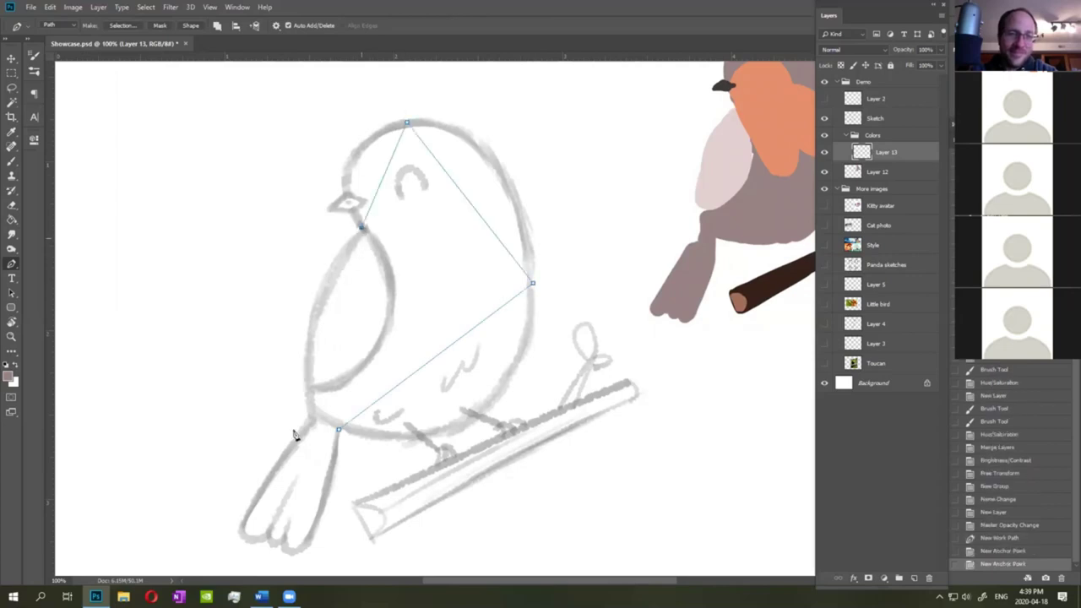
left_click(311, 412)
Continue the path with four anchors along the tail's scalloped end and close it at the starting anchor.
scroll(313, 380, "down", 1)
scroll(248, 416, "down", 4)
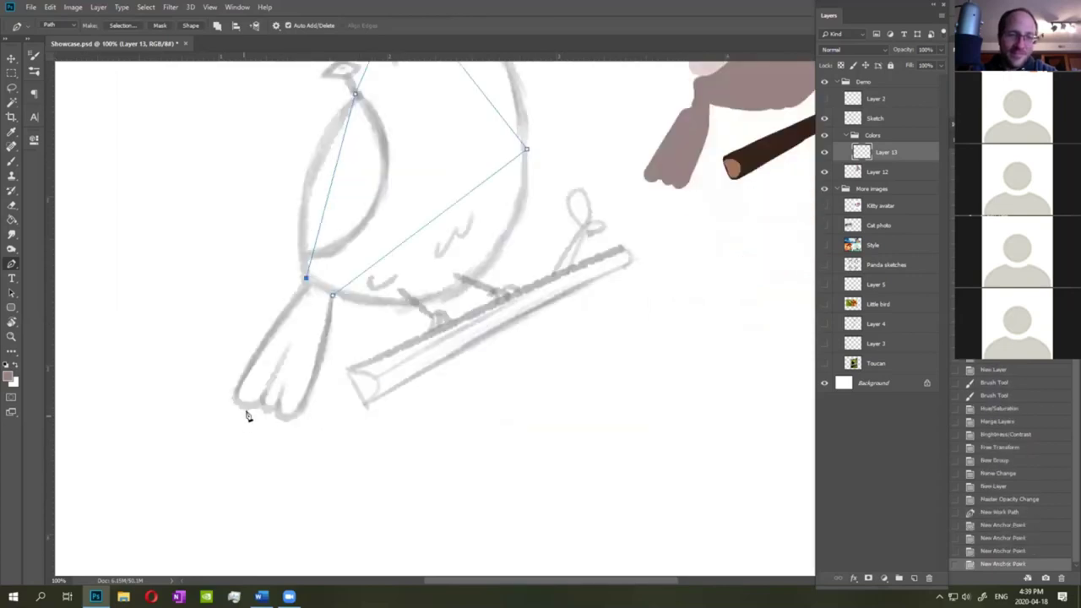
left_click(238, 408)
left_click(259, 402)
left_click(276, 407)
left_click(285, 421)
left_click(333, 296)
scroll(538, 313, "up", 5)
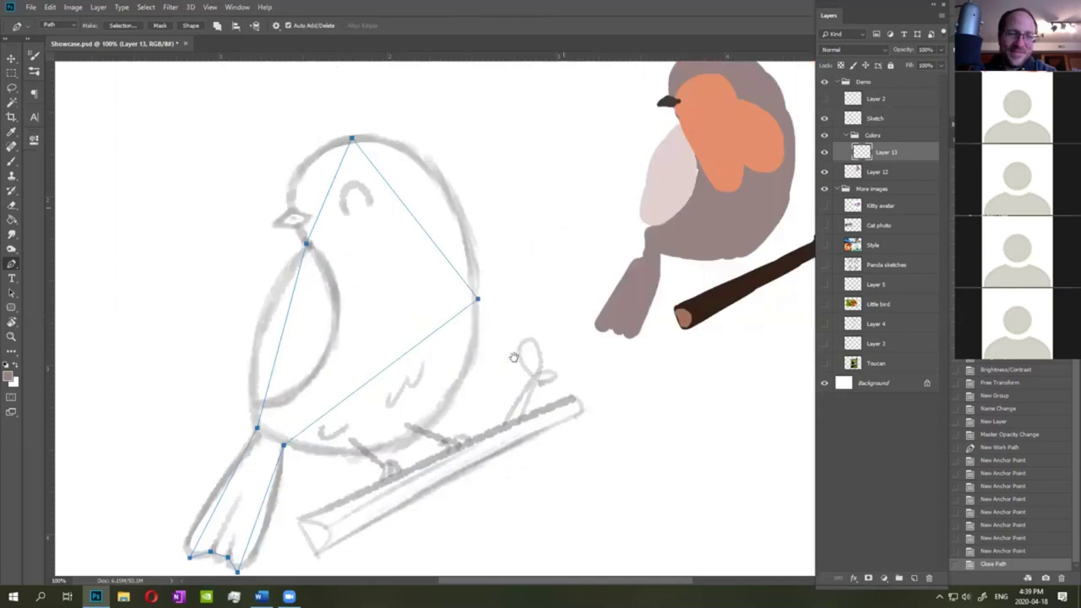
Convert the path's back and head-top anchors to smooth points and adjust their handles to follow the sketched back and head.
scroll(513, 324, "down", 2)
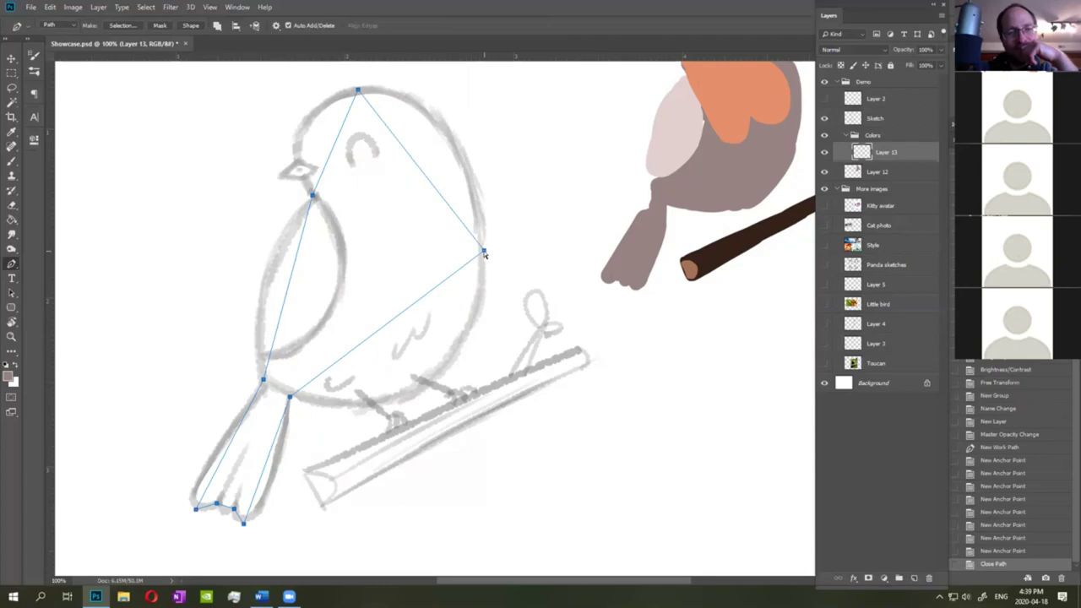
mouse_move(484, 252)
left_mouse_down()
mouse_move(487, 280)
mouse_move(484, 252)
left_mouse_up()
key("ctrl+z")
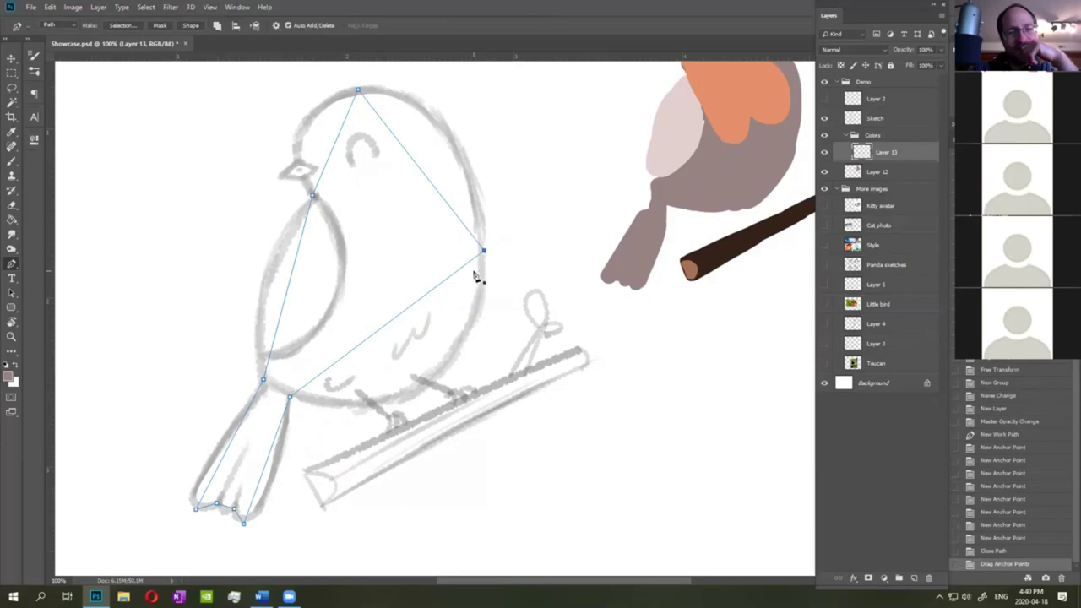
left_click_drag(485, 252, 496, 125)
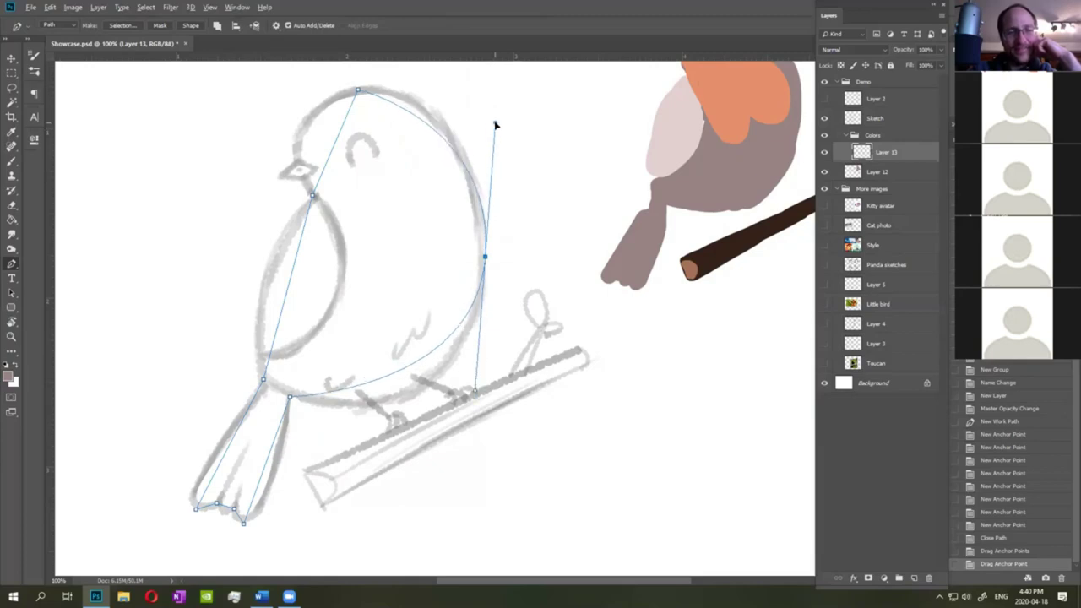
left_click_drag(357, 93, 306, 99)
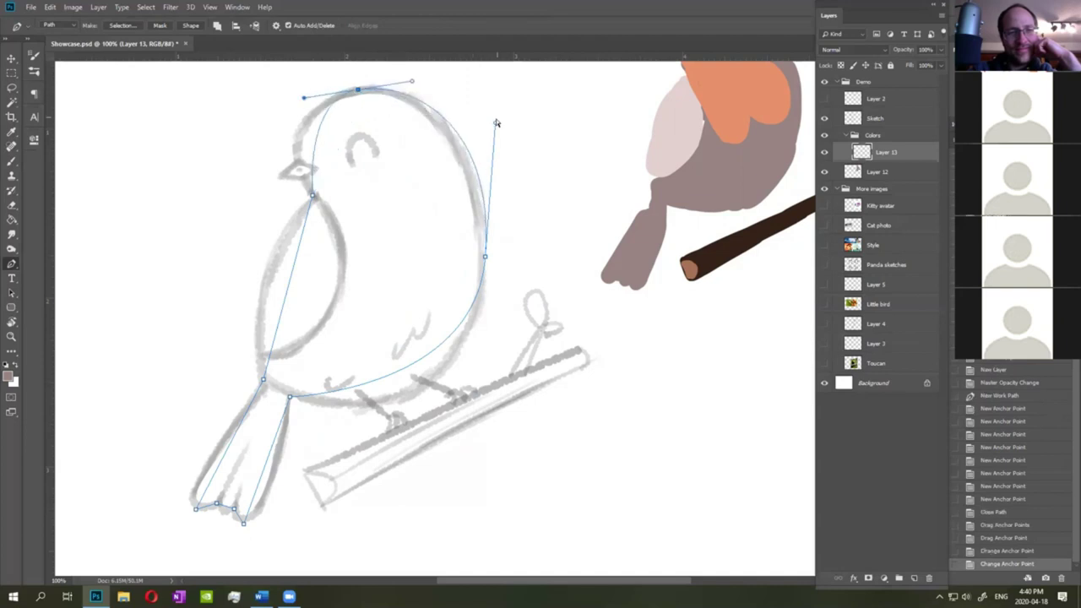
left_click_drag(497, 124, 489, 148)
Fit the path to the face and front of the belly by adding an anchor on each and adjusting the curve handles.
left_click_drag(321, 138, 305, 111)
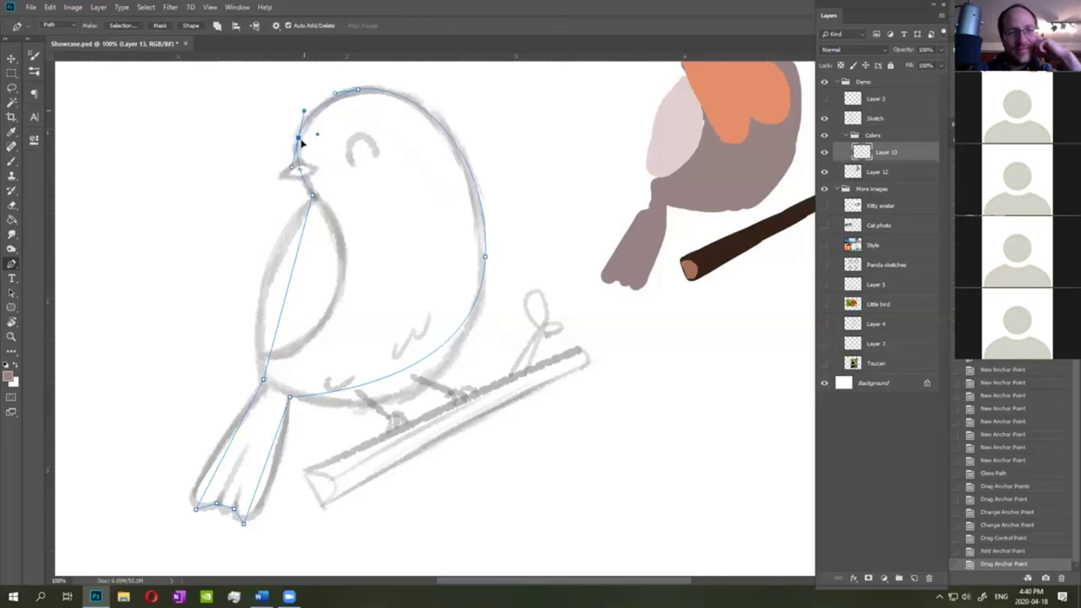
left_click_drag(292, 167, 289, 175)
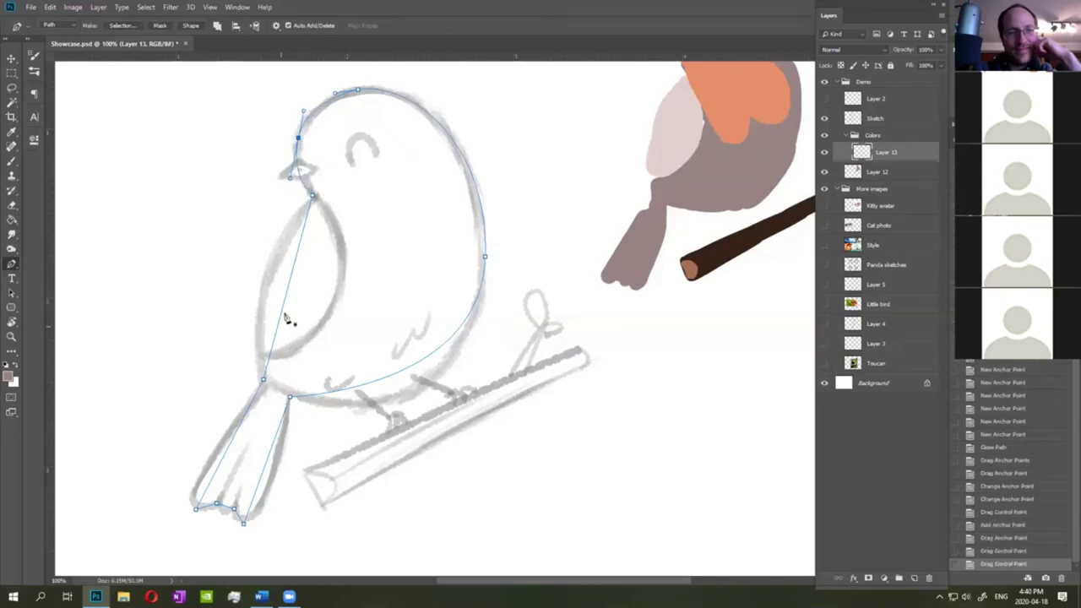
left_click_drag(287, 297, 284, 296)
left_click_drag(285, 295, 261, 290)
left_click_drag(274, 242, 273, 232)
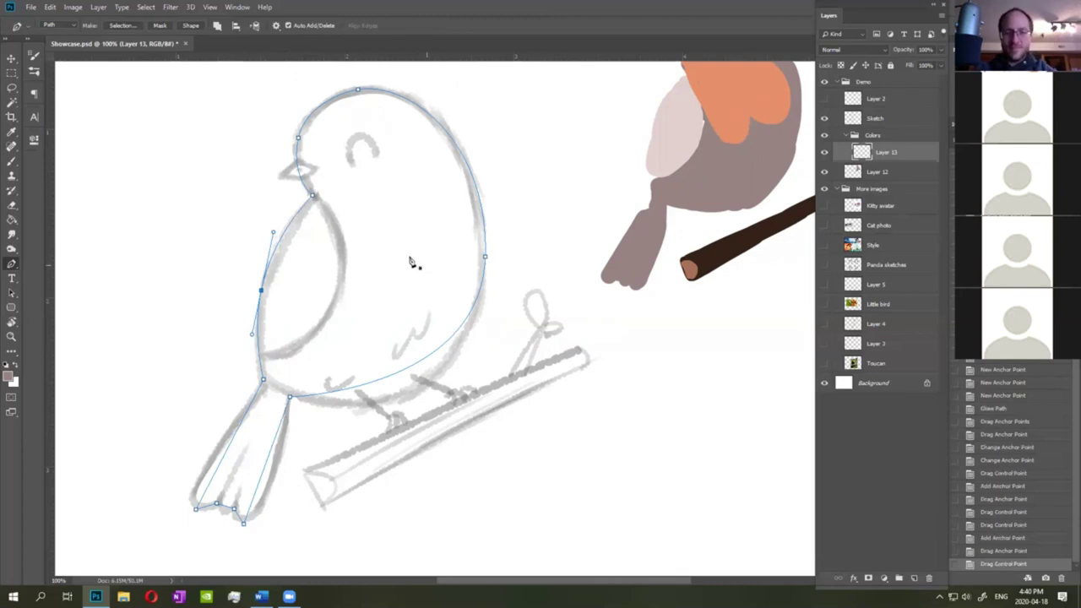
Add an anchor on the body's underside, then curve the tail's outer edge with a smoothed tip corner and a middle anchor.
left_click(485, 256)
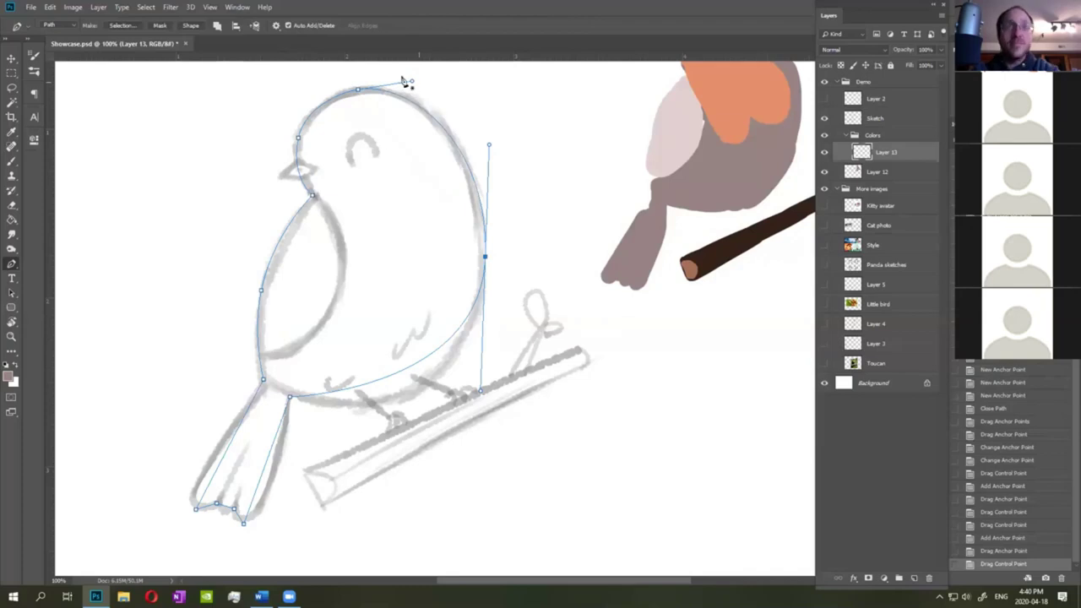
left_click_drag(401, 375, 408, 394)
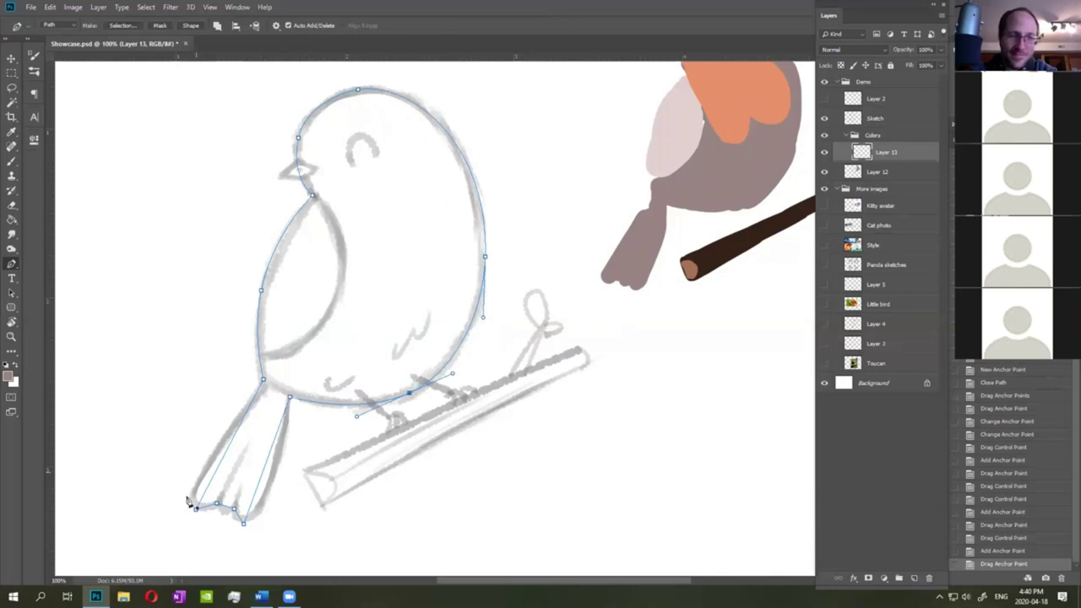
left_click_drag(196, 512, 193, 511)
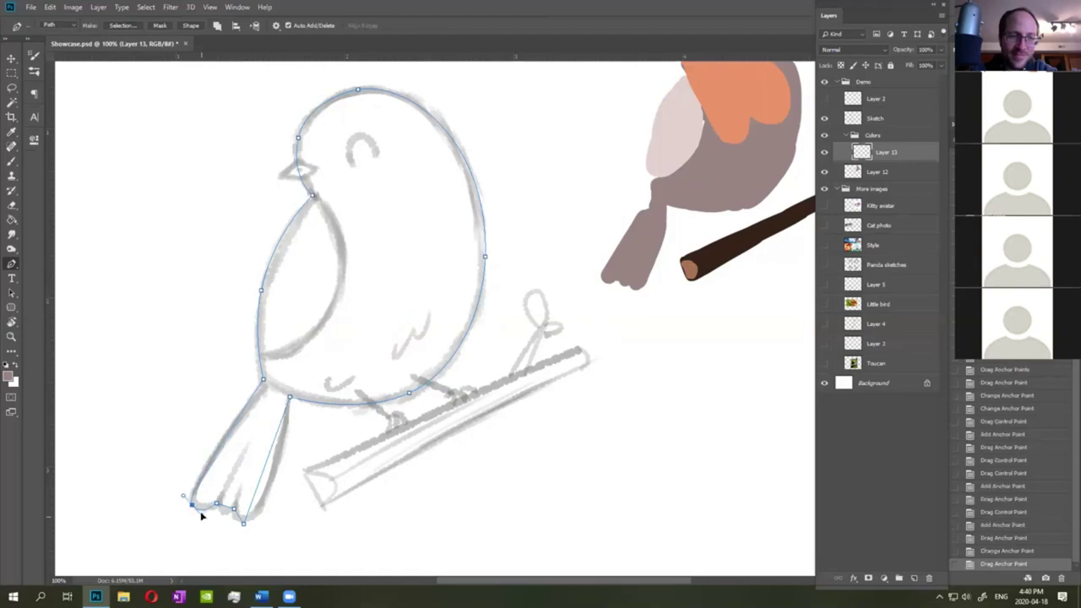
left_click_drag(265, 387, 268, 392)
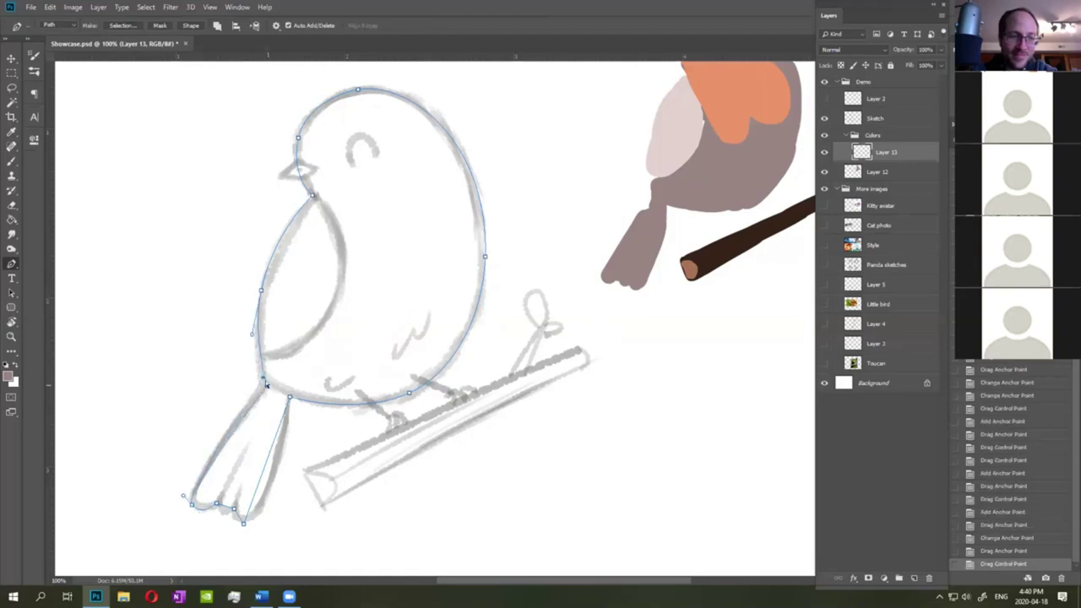
left_click_drag(251, 336, 251, 343)
left_click(222, 446)
left_click_drag(221, 447, 217, 442)
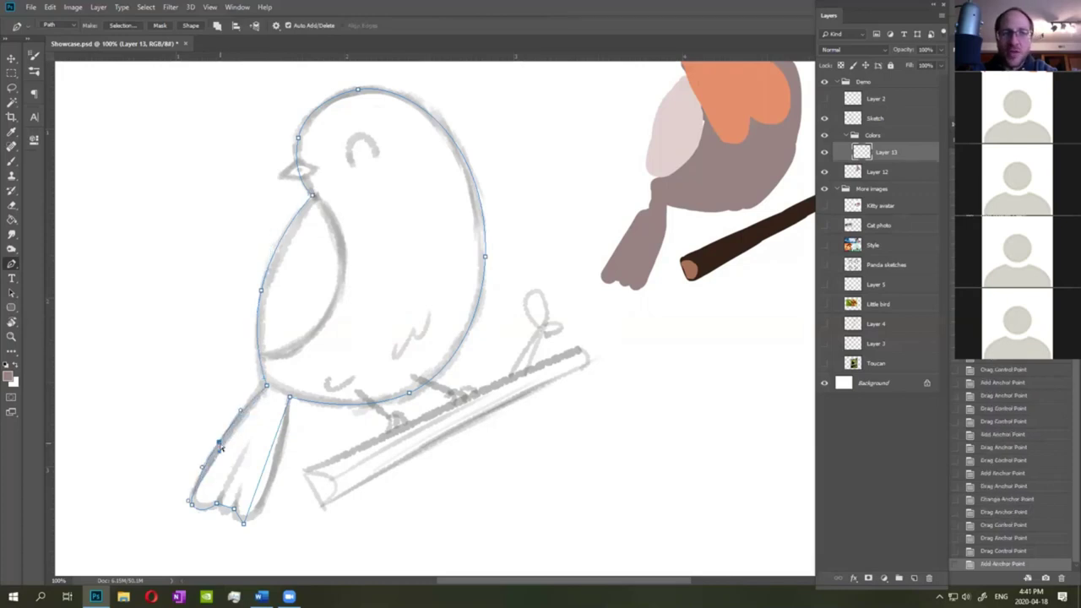
Curve the tail's inner edge with an added anchor and round the scalloped feather tips to match the sketch.
left_click_drag(244, 526, 257, 526)
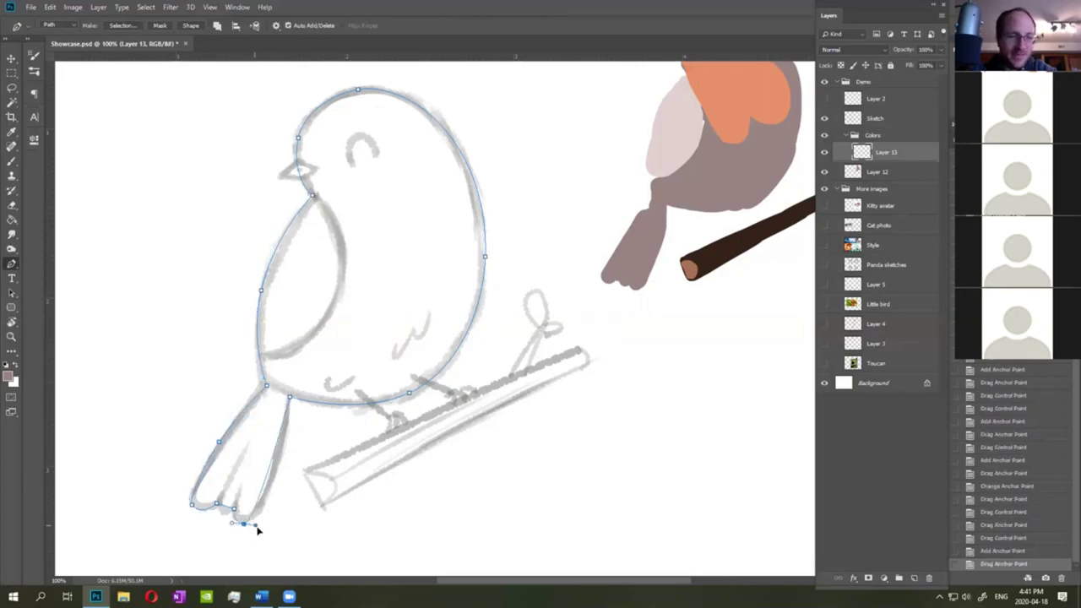
left_click(269, 480)
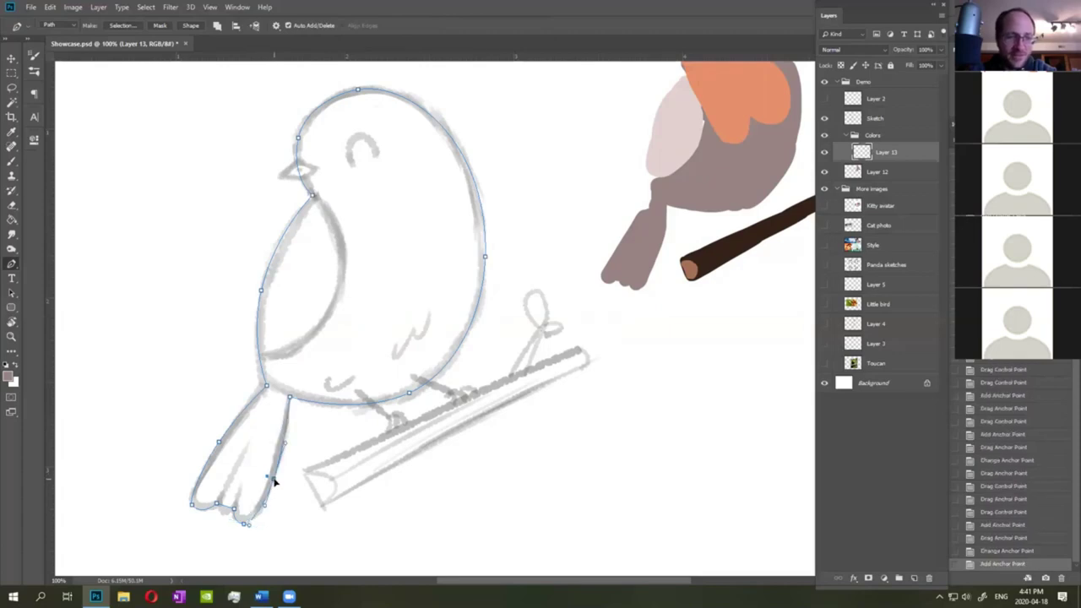
left_click_drag(271, 485, 273, 479)
left_click(226, 511)
left_click_drag(224, 524, 226, 522)
left_click_drag(226, 522, 220, 485)
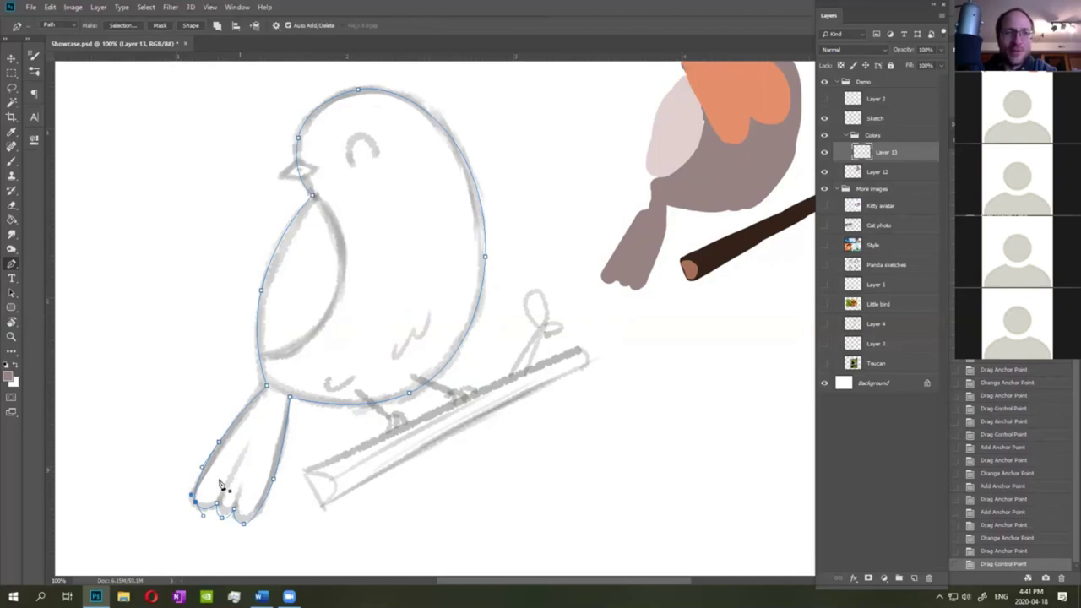
Refine the underside with one more anchor near the tail and turn the finished body path into a filled shape.
left_click(409, 394, "ctrl")
left_click(341, 406)
left_click_drag(341, 405, 336, 407)
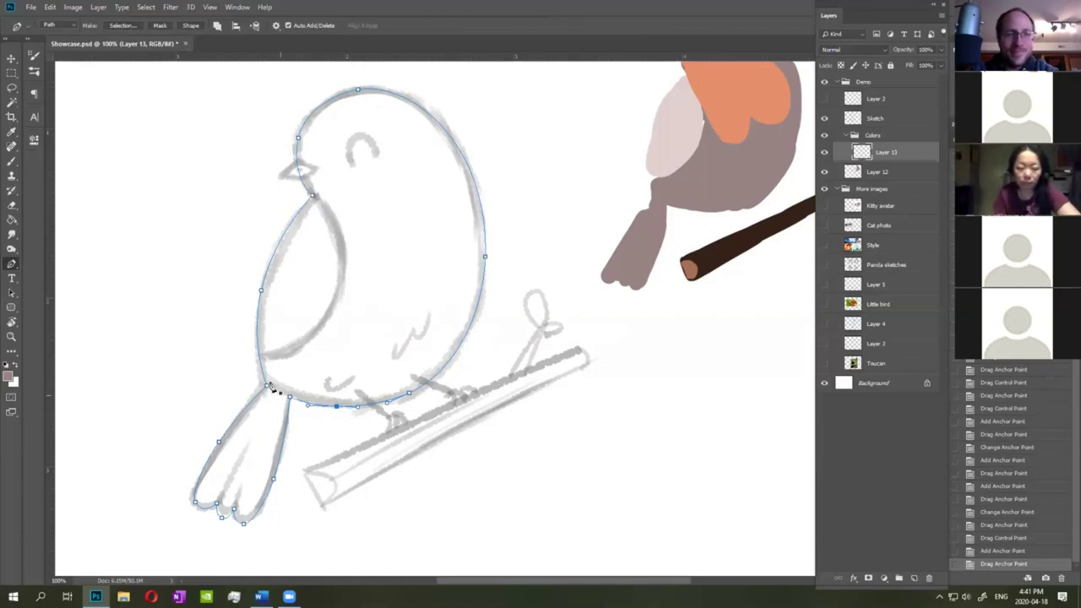
left_click(191, 26)
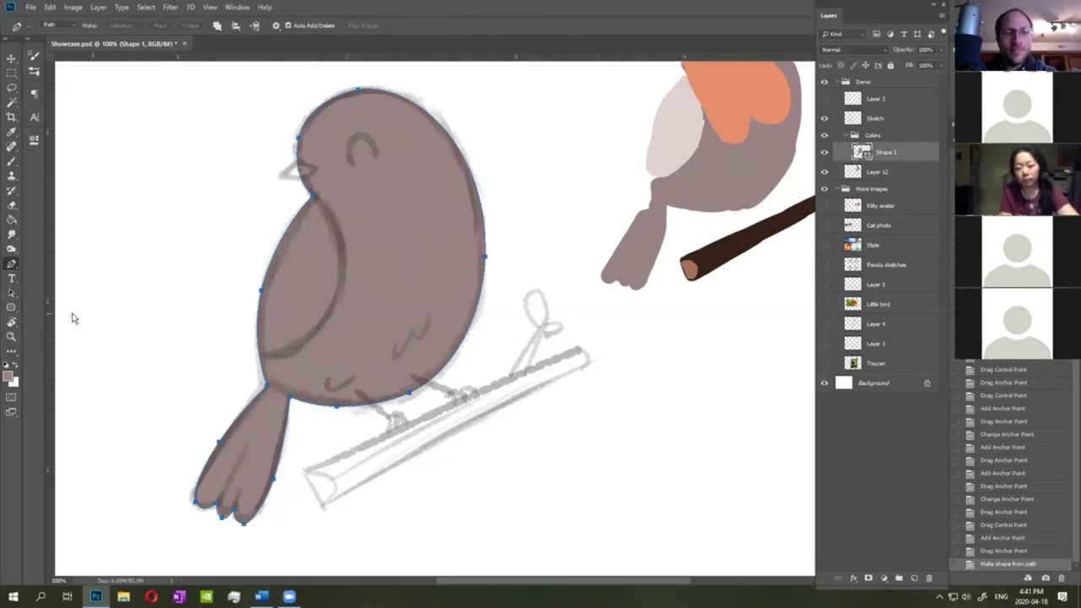
Examine the body shape's fill options and colour picker, keeping the grey-brown fill.
left_click(12, 309)
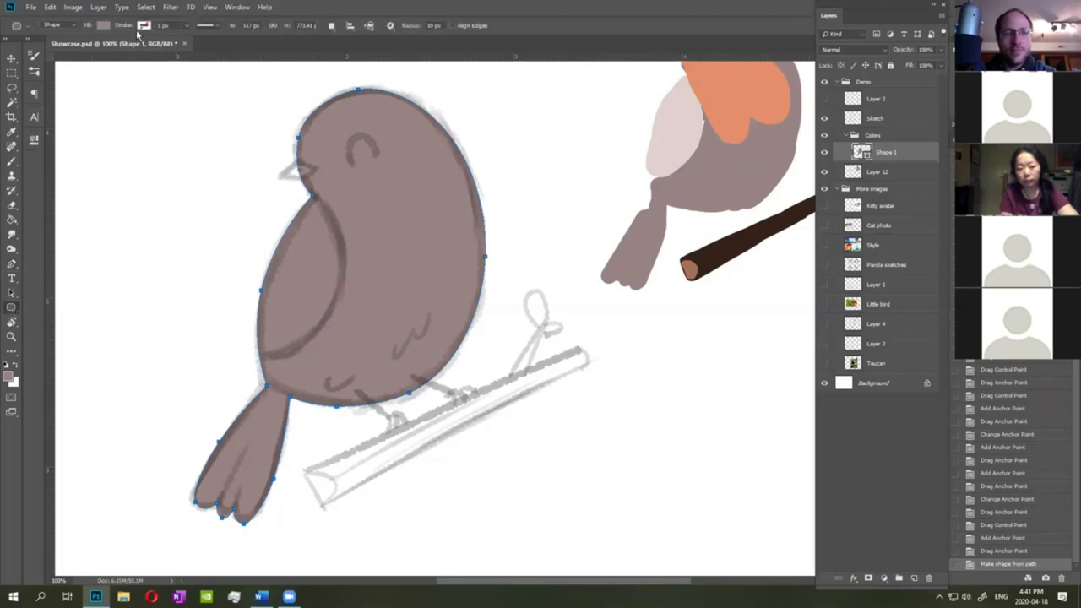
left_click(143, 26)
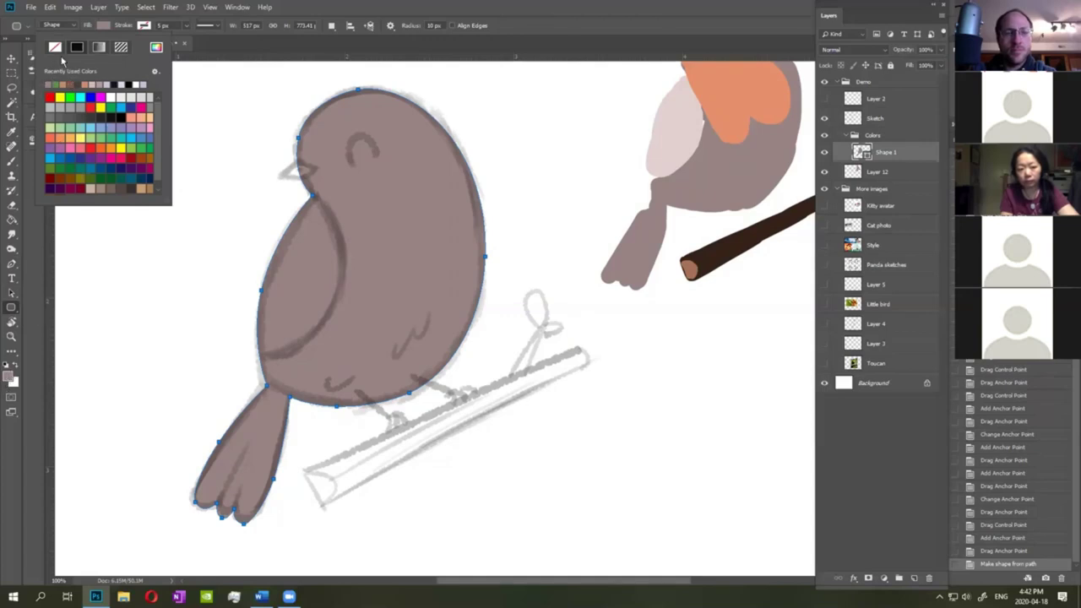
left_click(156, 47)
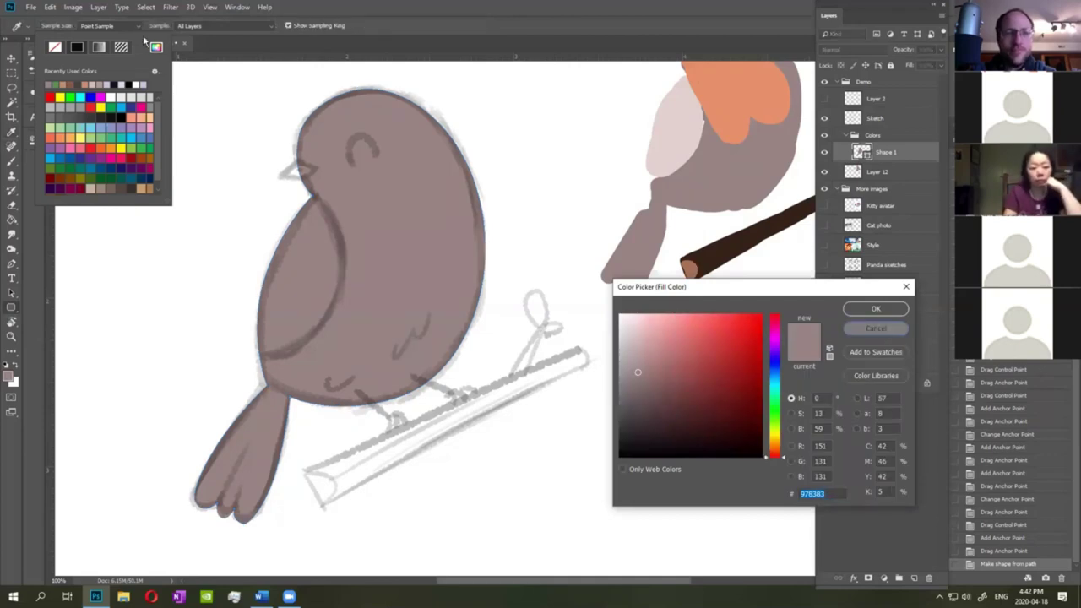
key("Return")
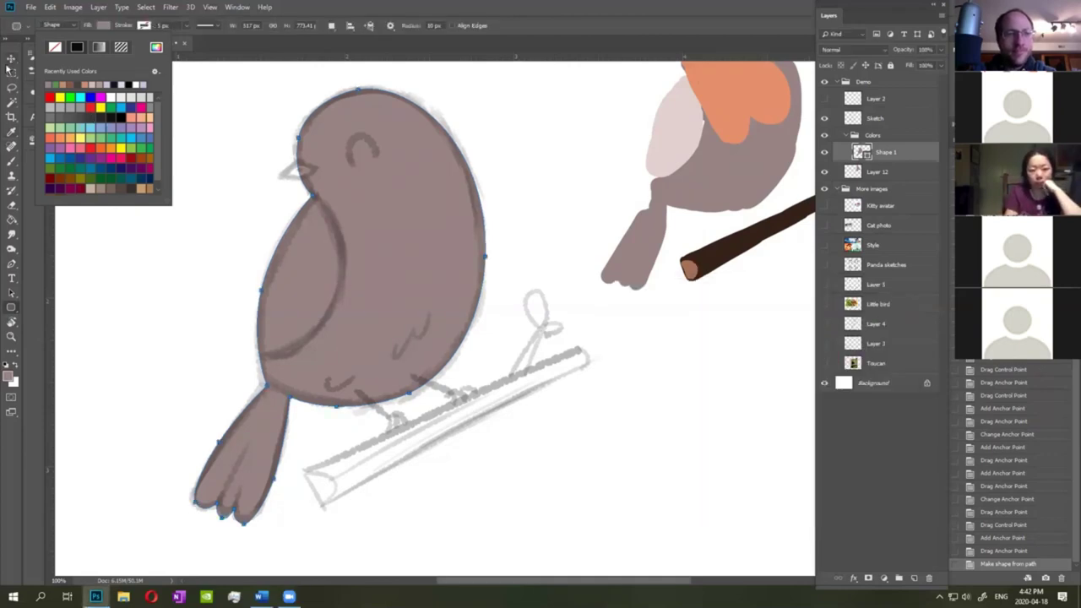
left_click(12, 59)
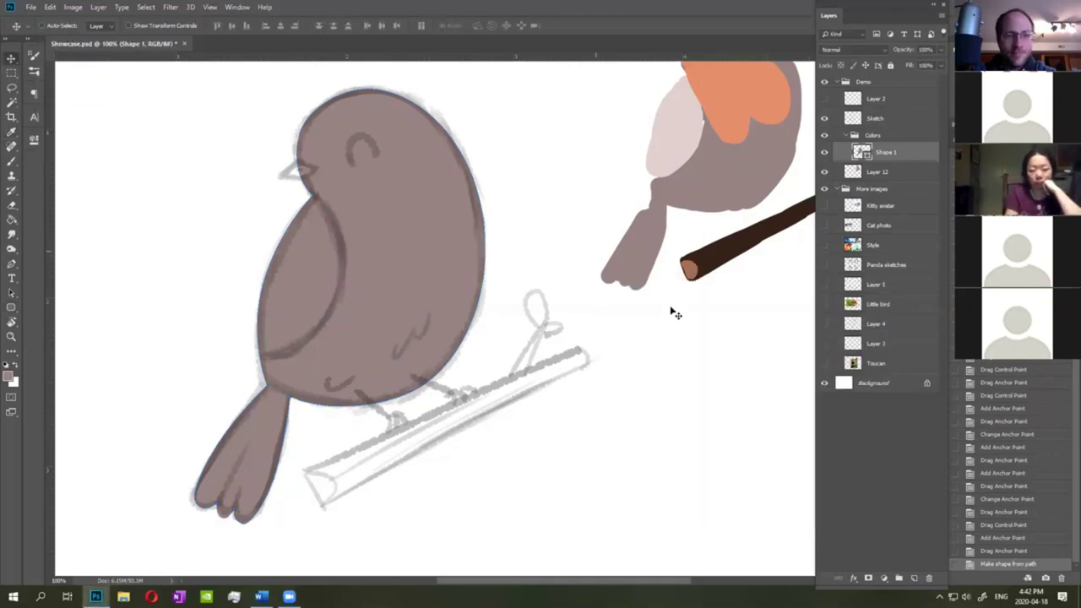
Add a new layer above the body shape, activate the Pen tool and sample the reference belly's pale pink (e1cfcf) as the foreground colour.
left_click(914, 579)
left_click(12, 264)
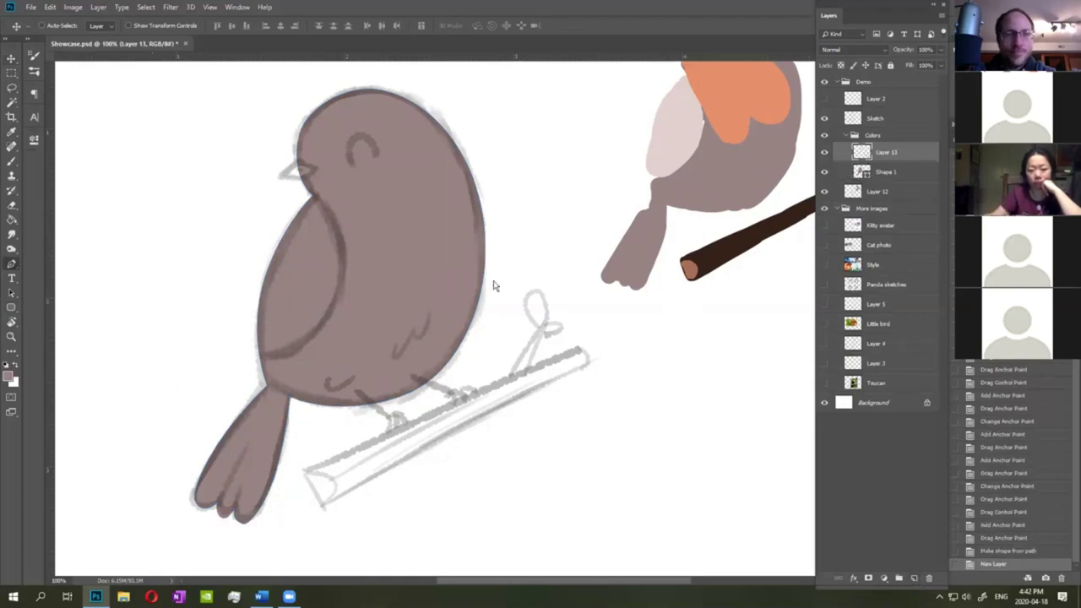
left_click_drag(516, 297, 462, 319)
left_click(9, 376)
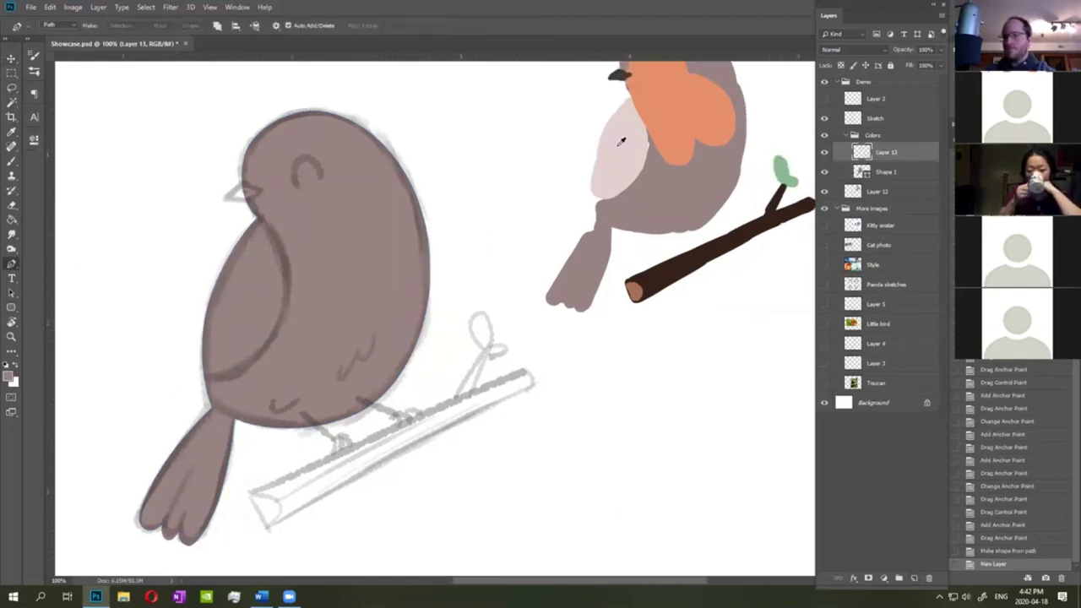
left_click(619, 145)
left_click(872, 311)
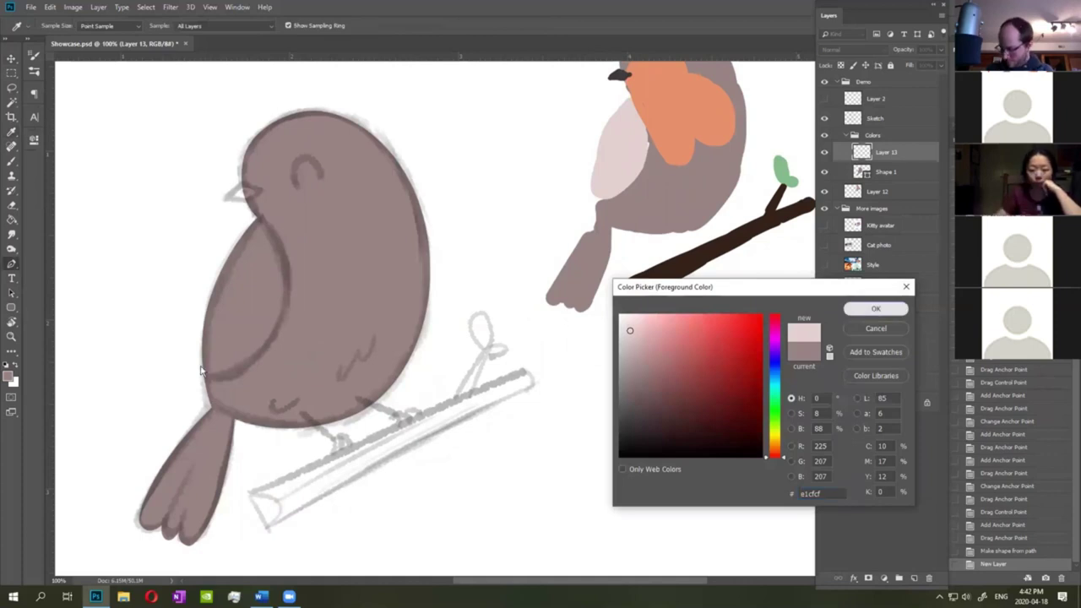
key("Return")
Clip the new empty layer to the grey-brown body shape with a clipping mask.
scroll(386, 307, "left", 2)
scroll(386, 306, "down", 1)
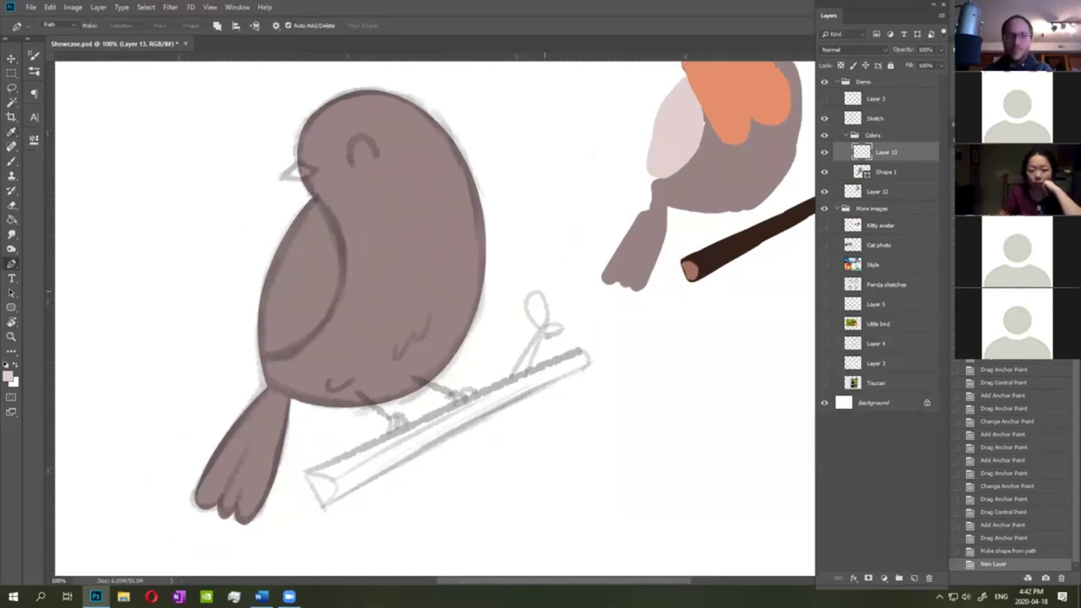
right_click(918, 157)
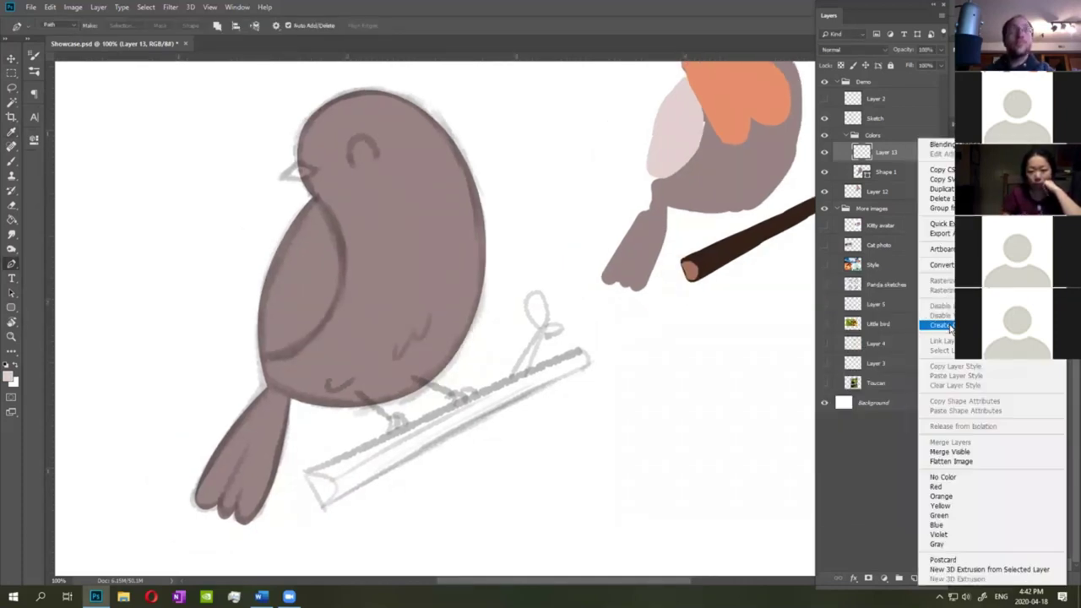
left_click(934, 321)
Draw a Pen path from the belly's lower end to the throat, bending it with a middle anchor along the patch's inner edge.
left_click(255, 360)
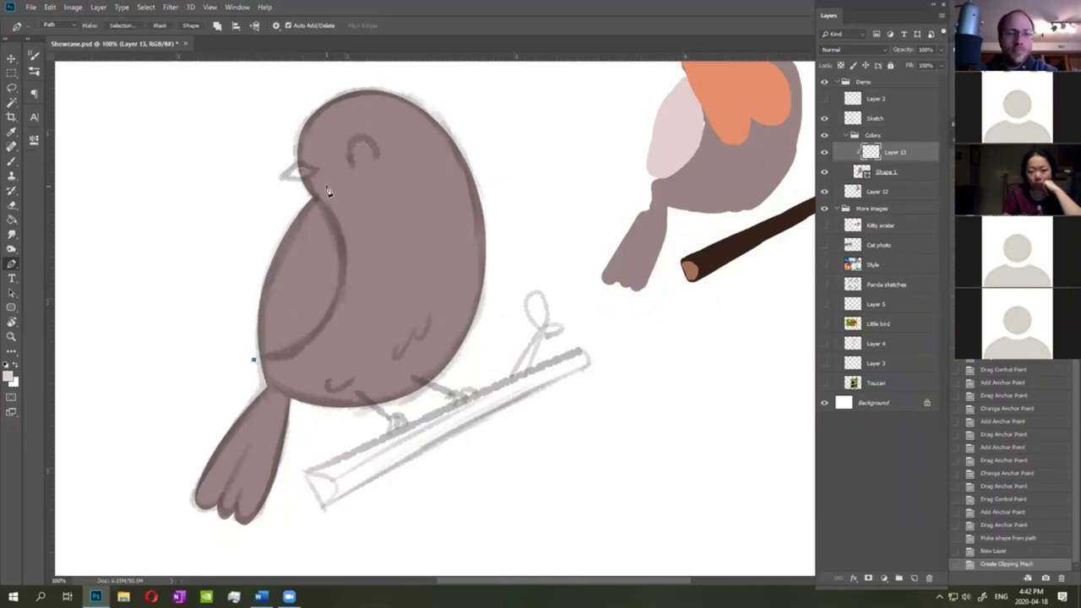
left_click(284, 281)
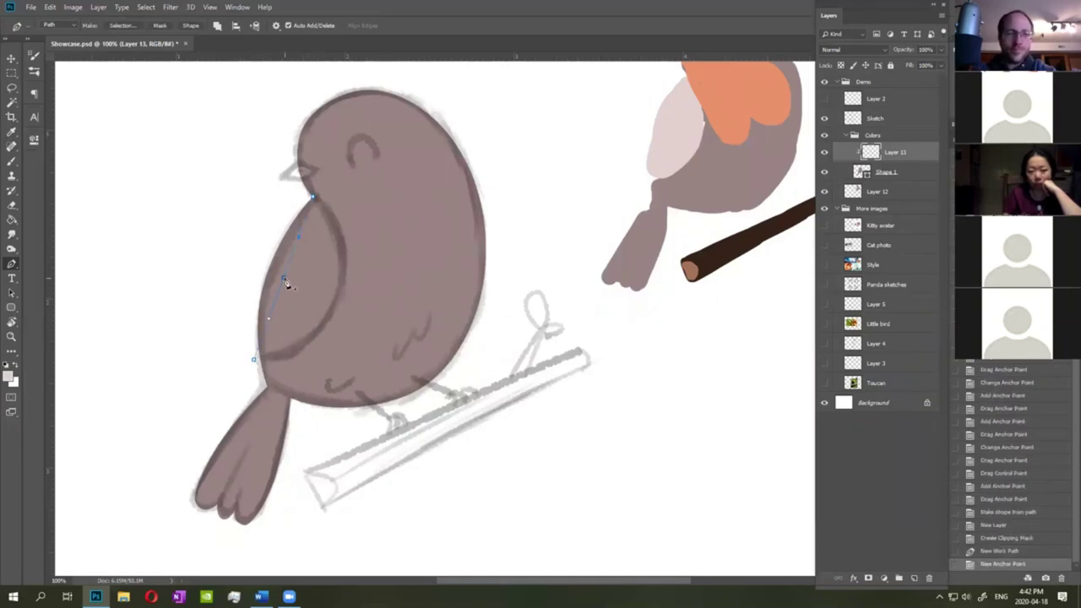
left_click_drag(342, 298, 364, 235)
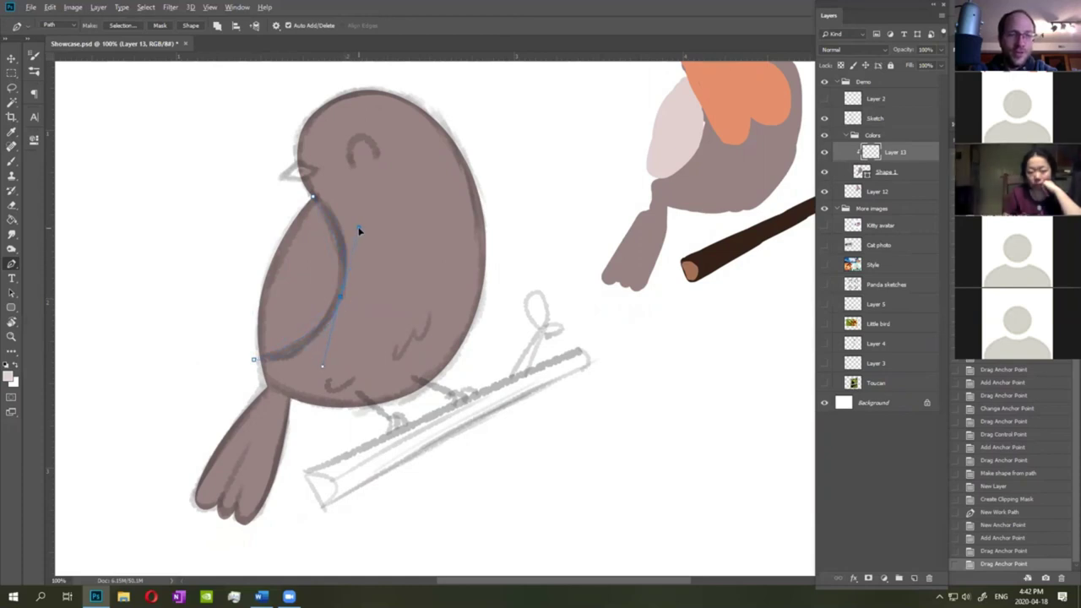
left_click_drag(354, 231, 359, 227)
Close the belly path with two anchors outside the bird's front edge and turn it into a pale pink filled shape.
left_click(238, 286)
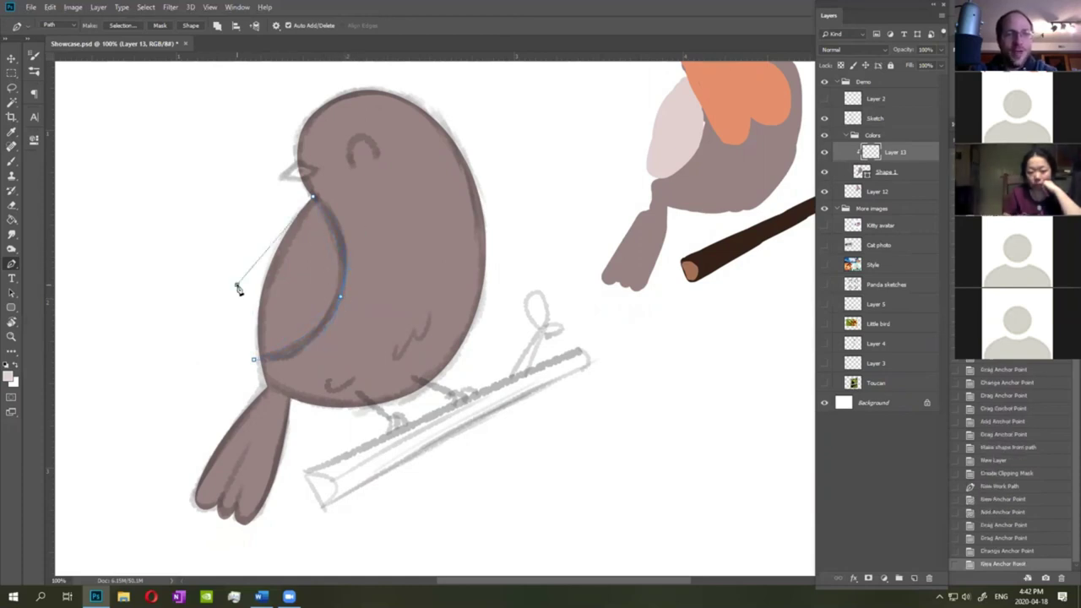
left_click_drag(237, 286, 253, 209)
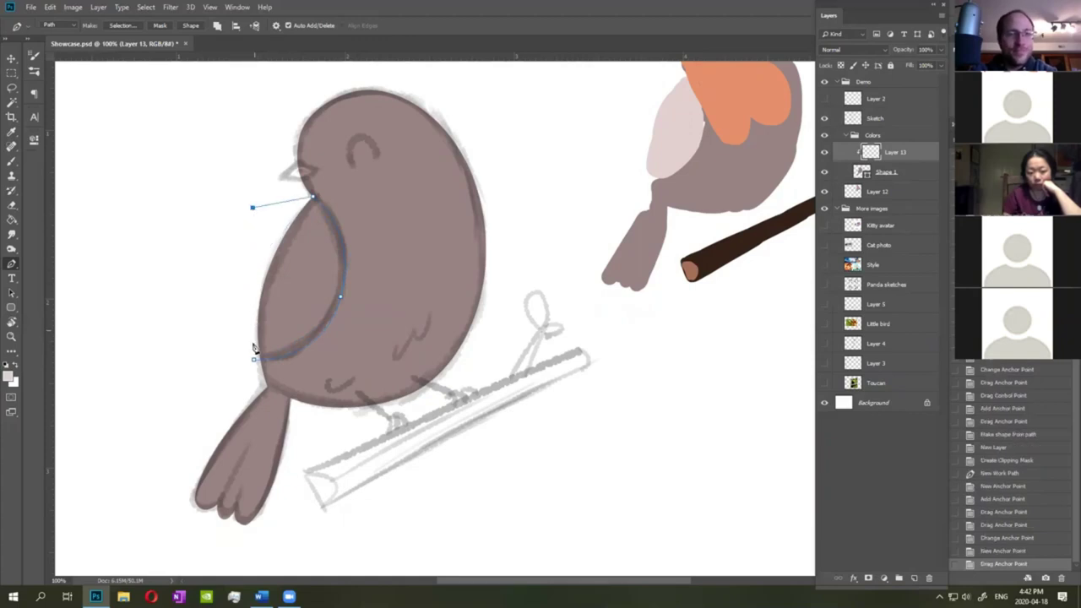
left_click(248, 319)
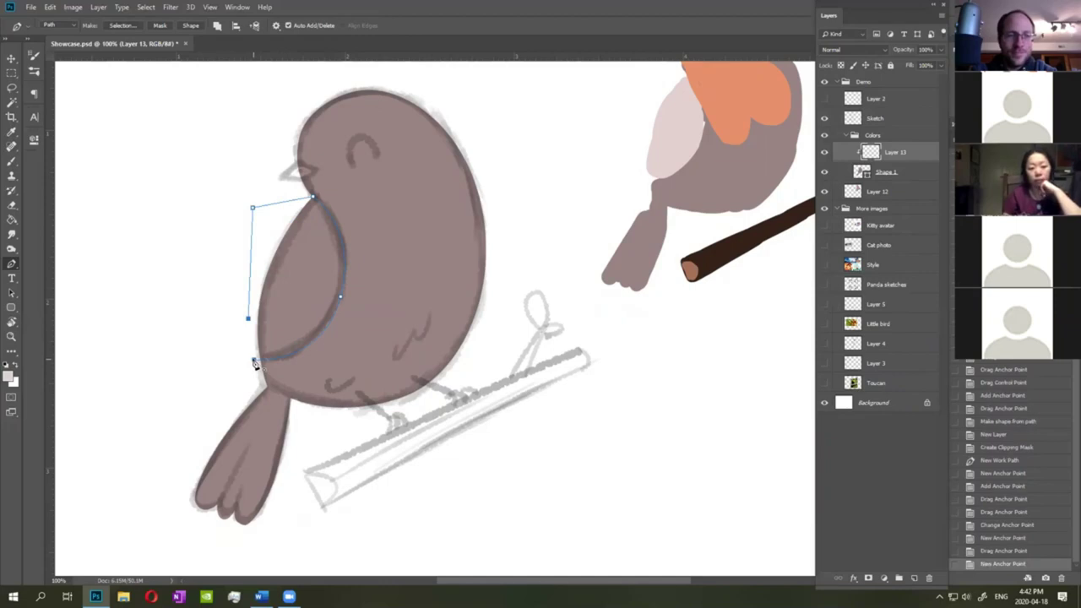
left_click(254, 361)
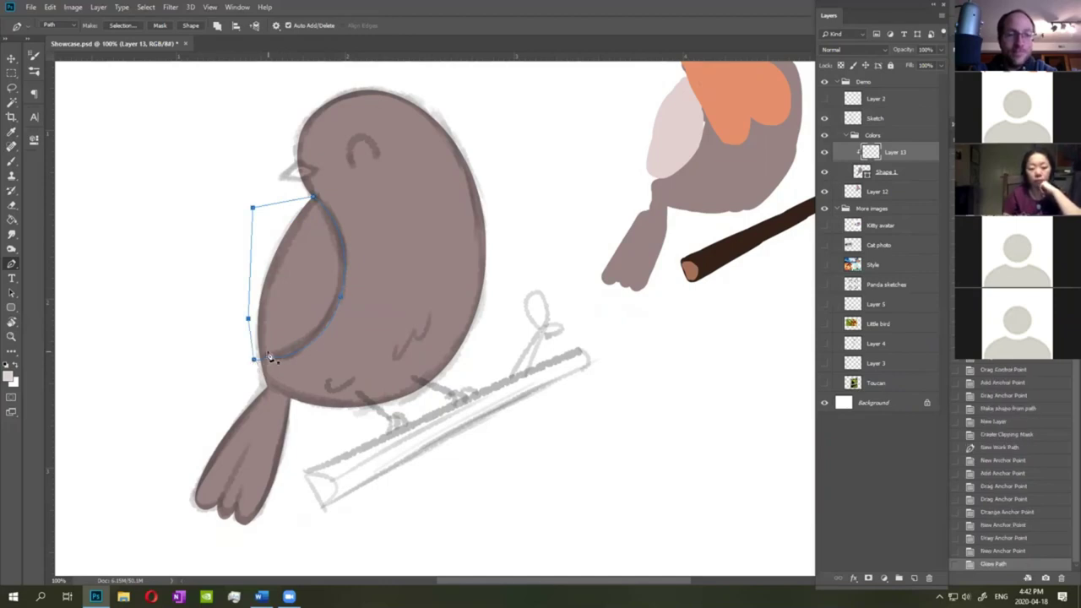
left_click(191, 27)
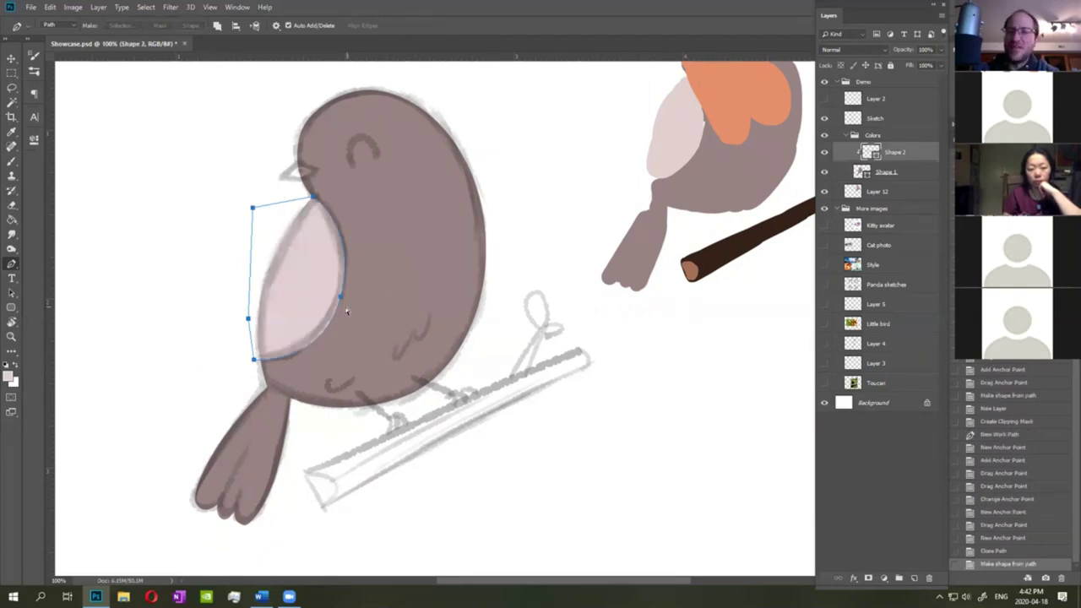
Smooth the belly shape's inner edge by adjusting the curve at its middle anchor.
left_click_drag(338, 297, 356, 231)
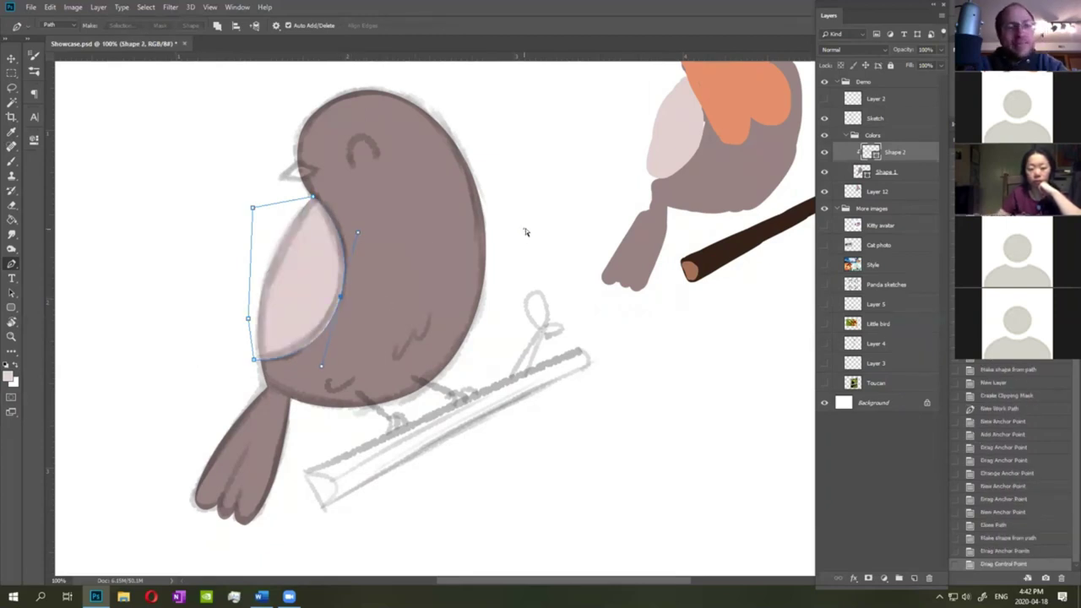
Add a new layer above the belly shape and sample the reference robin's orange (e48f69) as the foreground colour.
key("ctrl+shift+alt+n")
left_click_drag(525, 231, 462, 345)
left_click(8, 376)
left_click(715, 228)
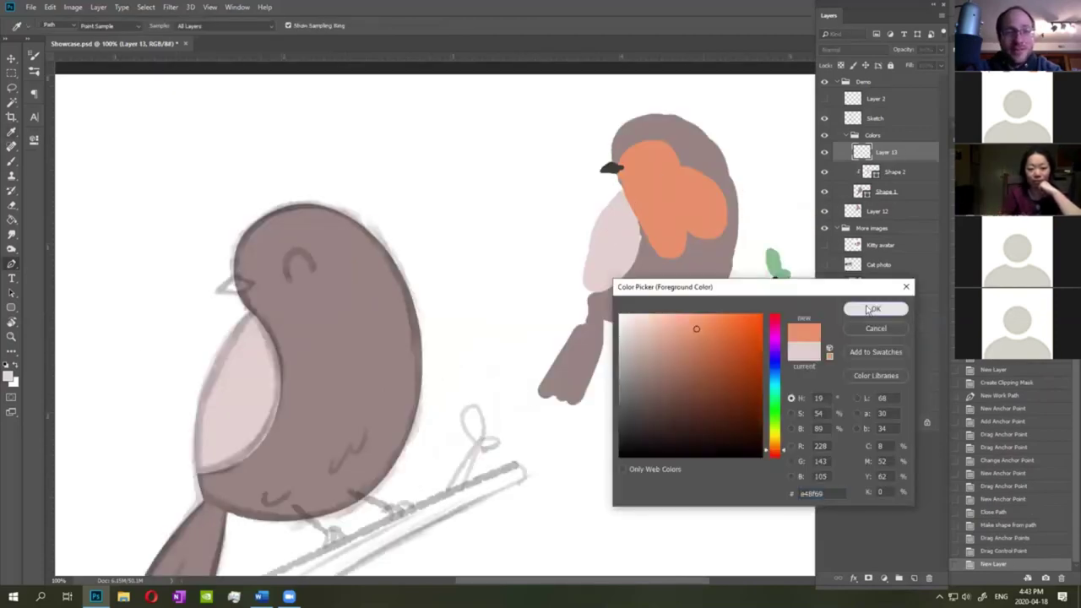
left_click(876, 308)
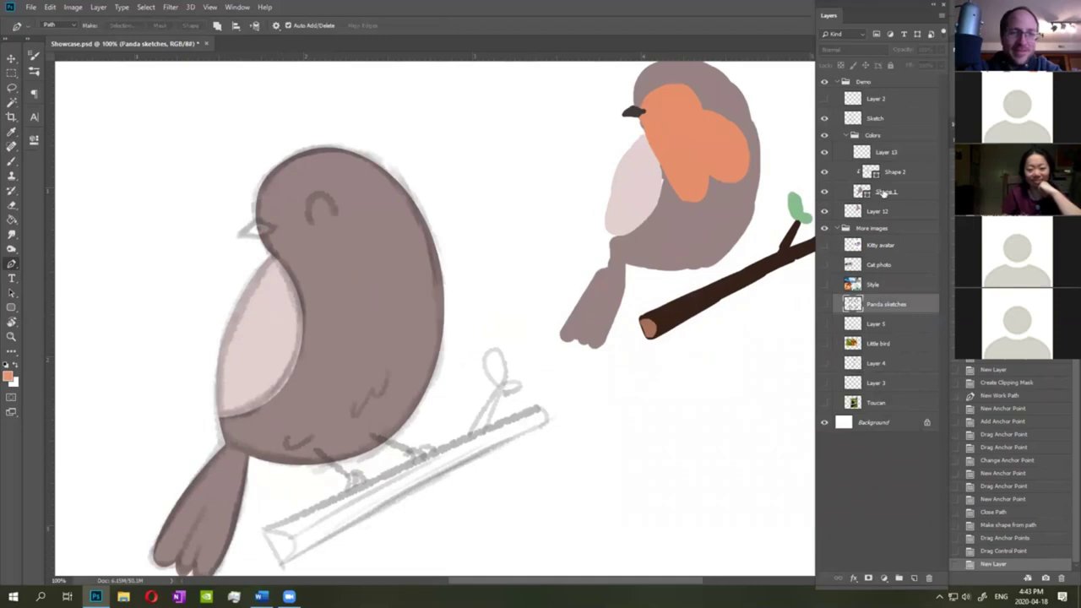
Add another new layer directly above the body shape, beneath the belly shape and clipped to the body.
left_click(883, 193)
left_click(914, 579)
scroll(461, 316, "up", 1)
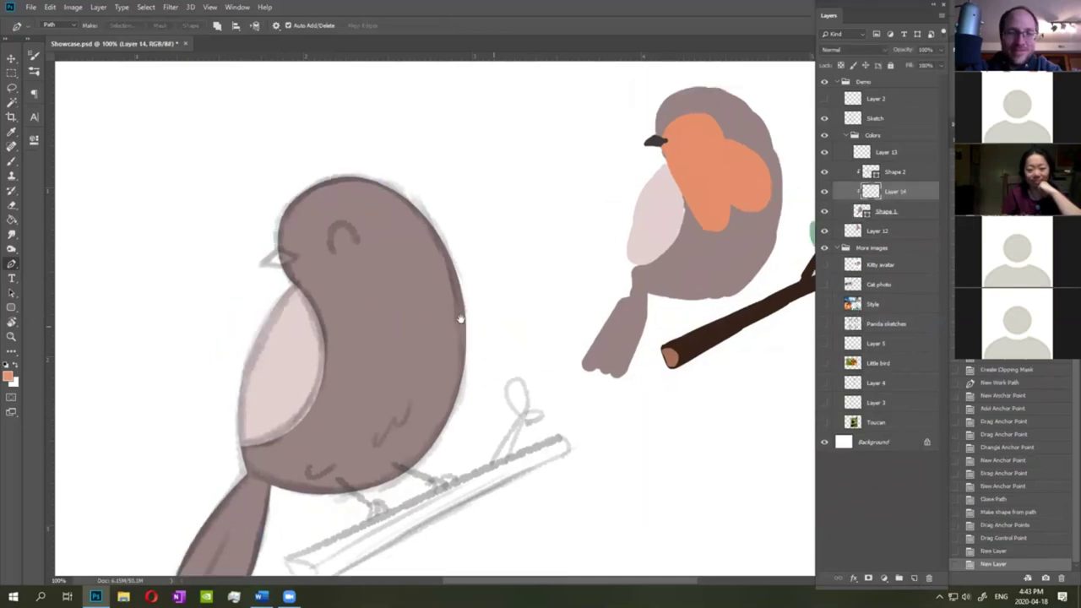
Start a Pen path at the beak's base and arch it over the eye to the back of the face.
left_click(281, 261)
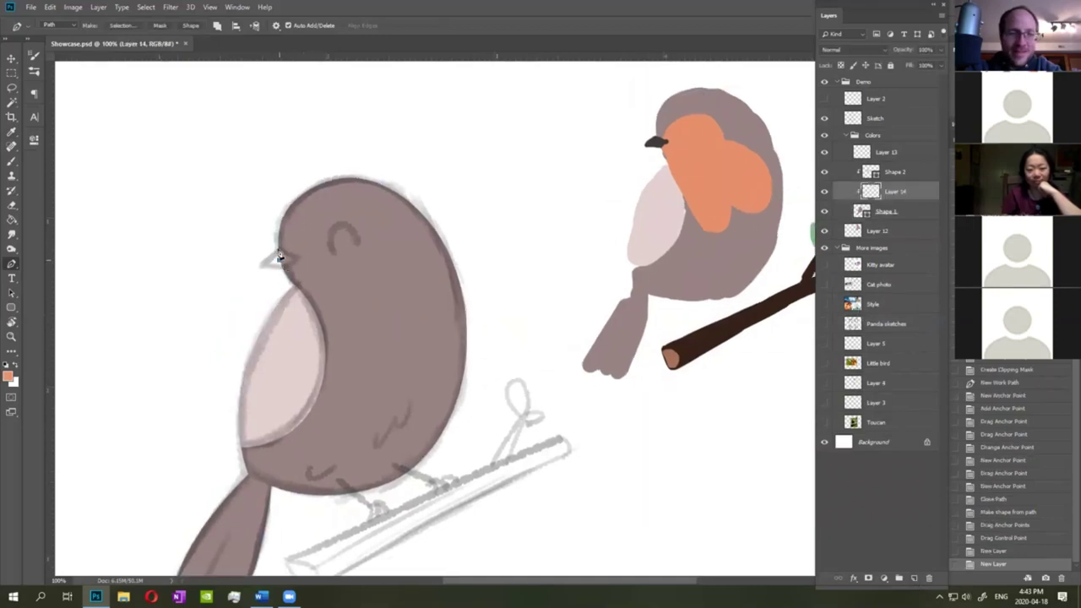
left_click(394, 256)
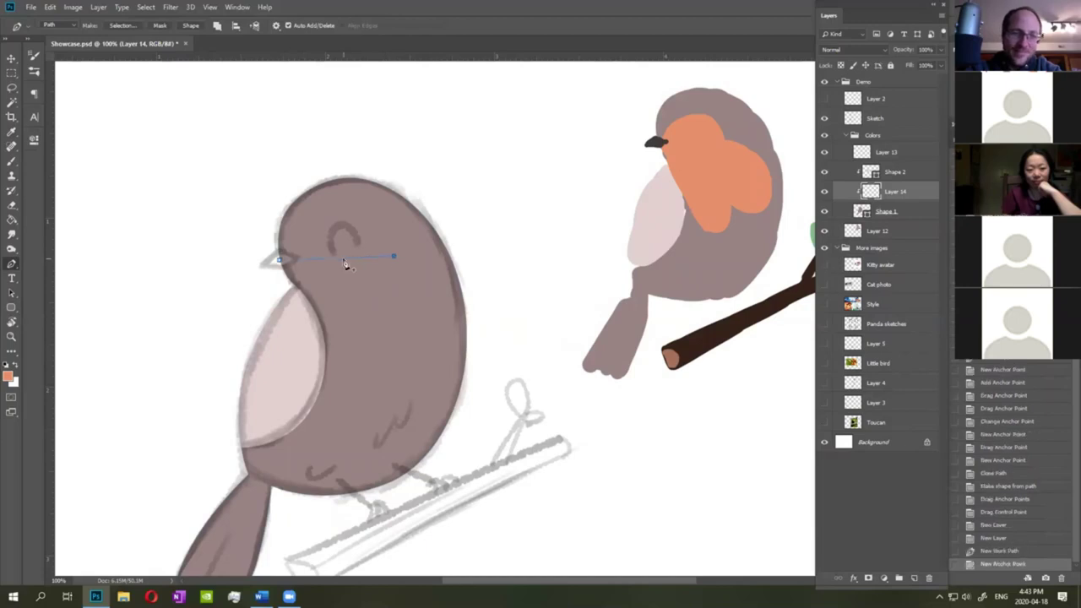
left_click_drag(344, 265, 343, 221)
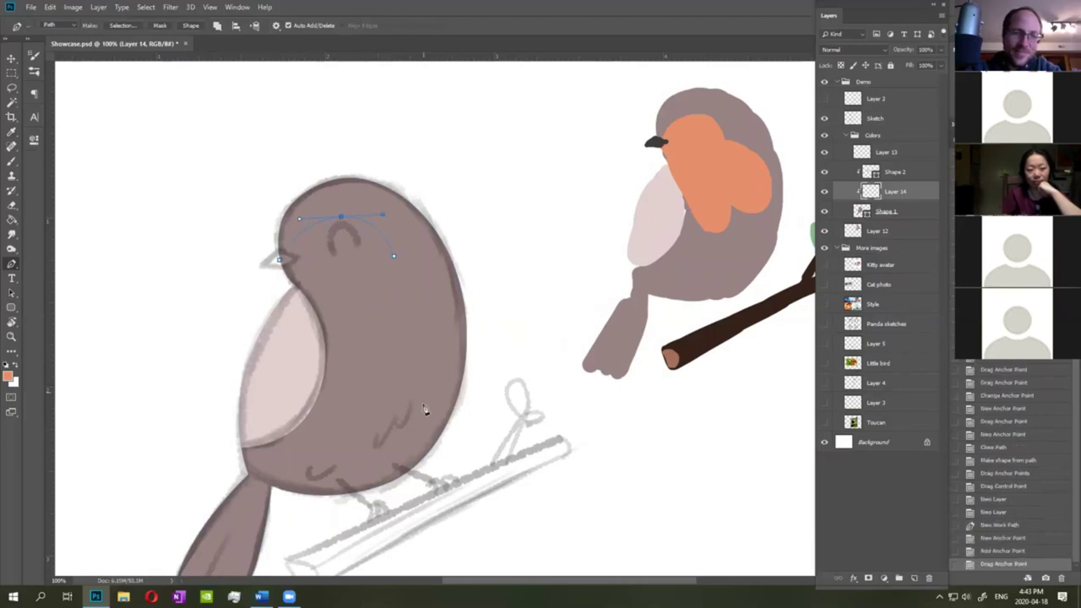
Continue the face path down around two lower lobes with a notch between them, and close it at the beak via the throat.
left_click(436, 382)
left_click(437, 382)
left_click(368, 387)
left_click(386, 346)
left_click(289, 292)
left_click(281, 262)
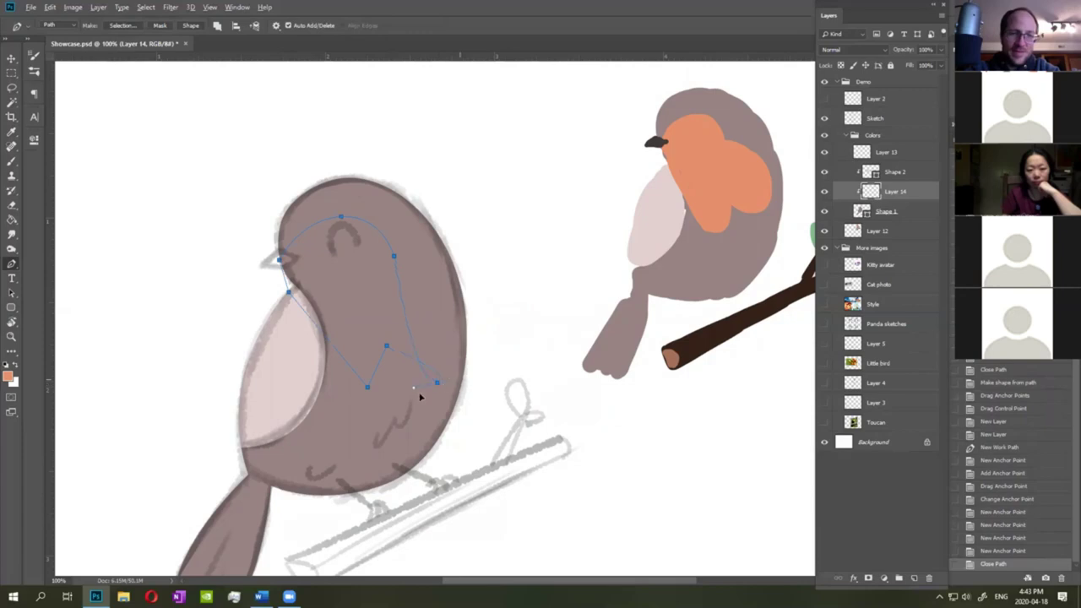
Round the orange patch's two lower lobes by adding anchors along the rear lobe and curving the front lobe's tip.
left_click(437, 333)
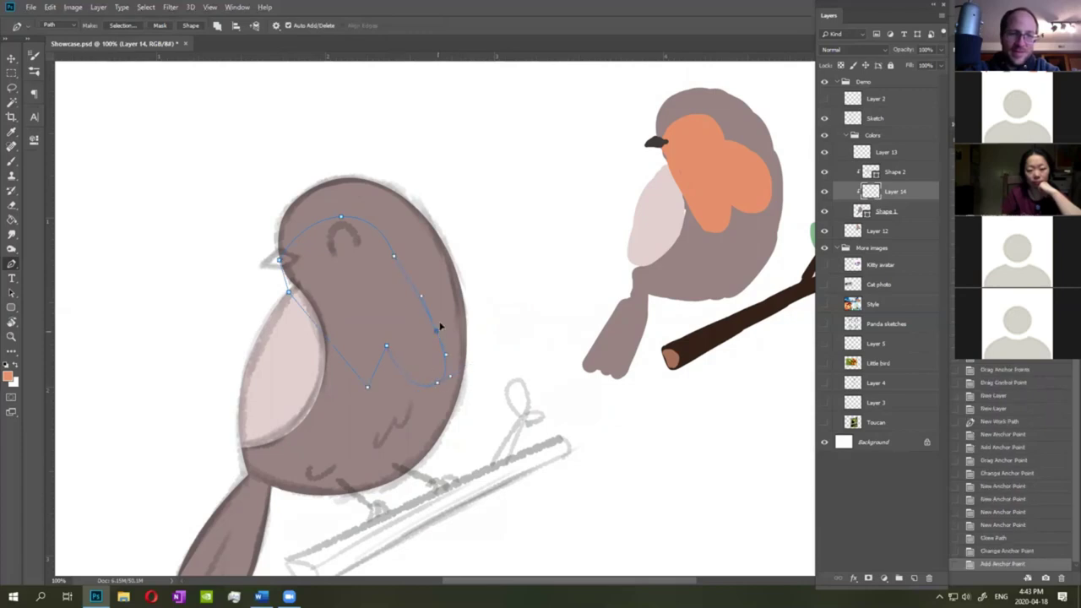
left_click_drag(454, 327, 457, 335)
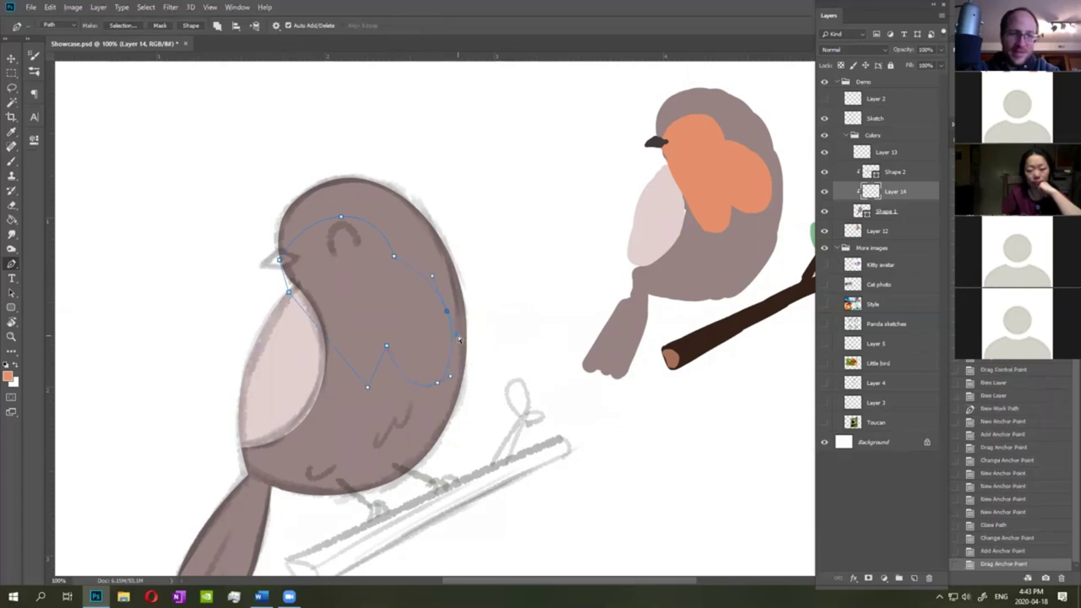
left_click(408, 382)
left_click_drag(408, 381, 399, 376)
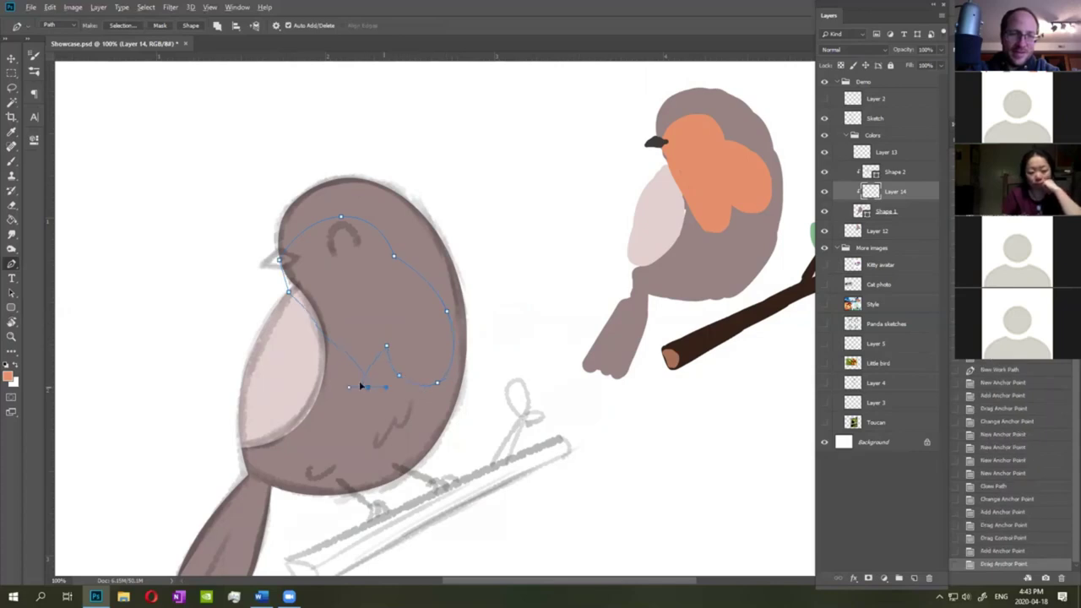
left_click_drag(333, 391, 387, 378)
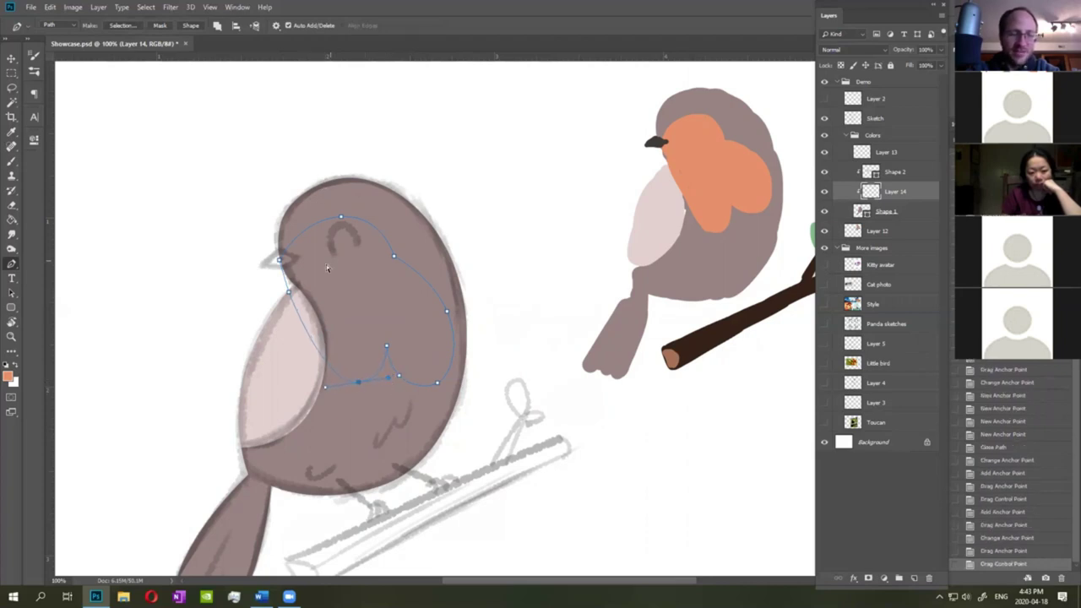
Refine the path's arch above the eye and turn the closed path into an orange filled shape.
left_click(343, 219, "ctrl")
left_click_drag(342, 219, 342, 224)
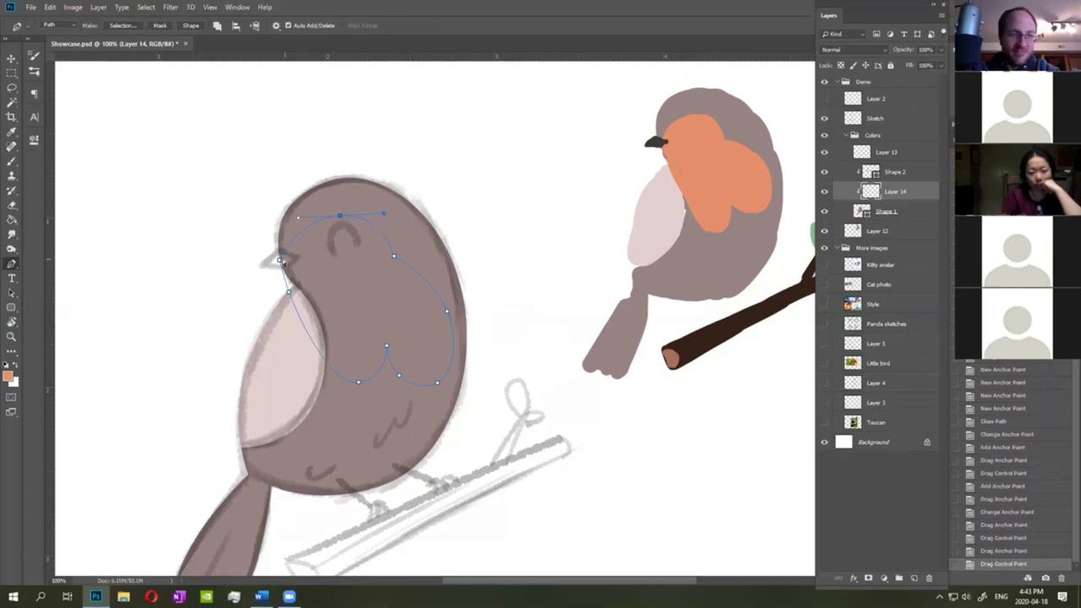
left_click_drag(297, 219, 289, 219)
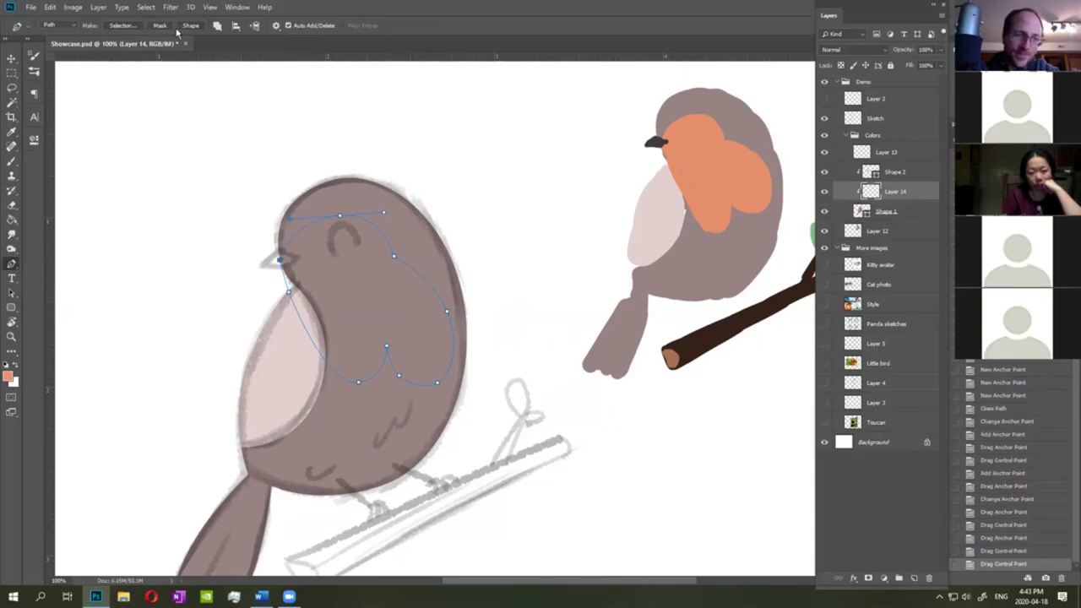
left_click(190, 26)
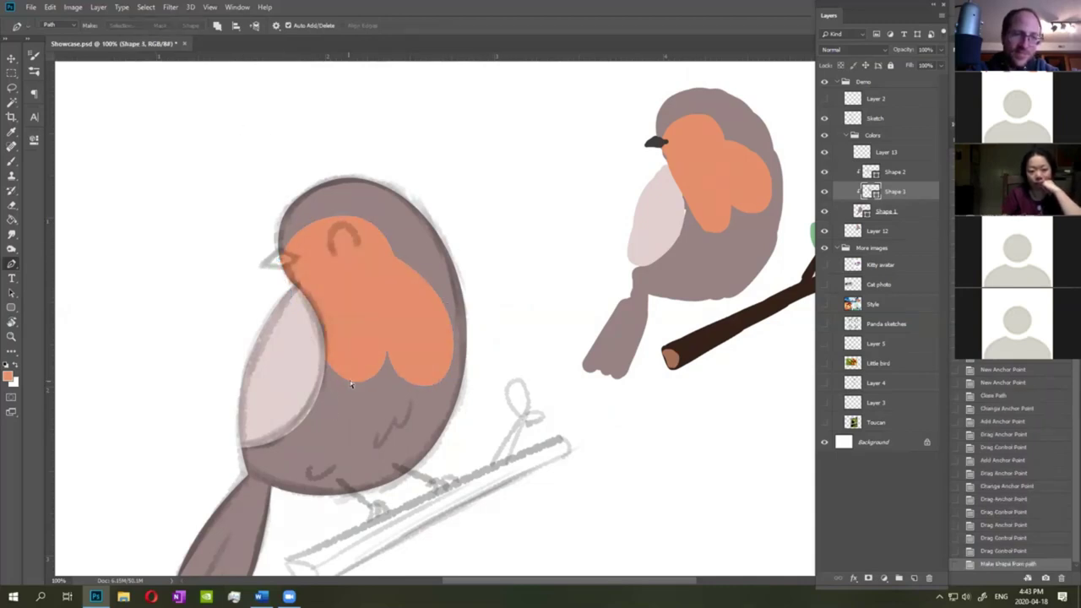
Add an anchor point on the orange breast shape's lower-left edge, adjust that edge's curve handles, and deselect the path.
left_click(313, 342)
left_click_drag(312, 344, 315, 343)
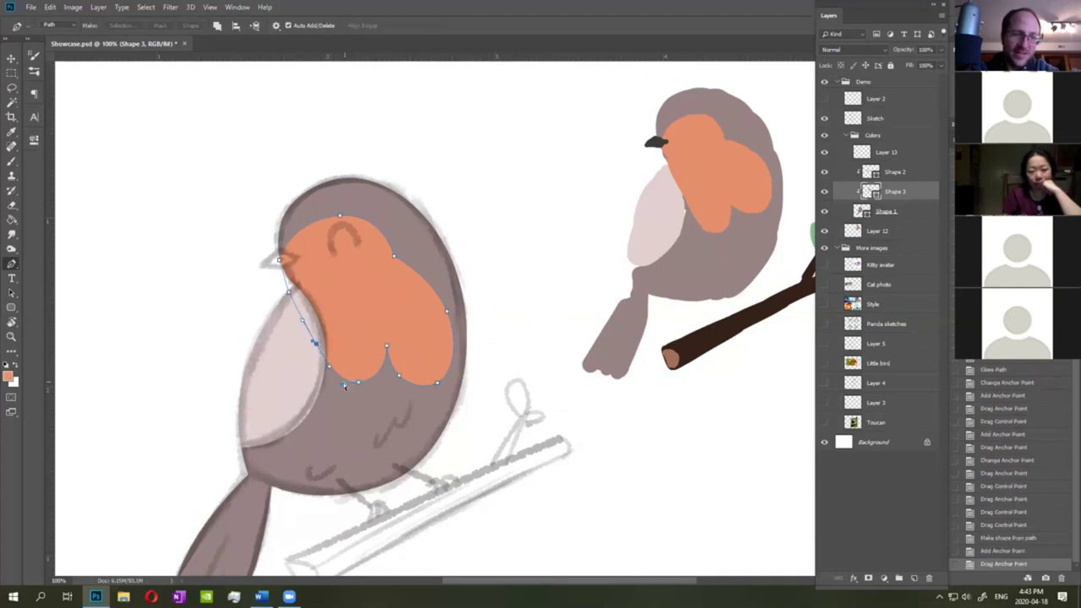
left_click_drag(342, 386, 341, 386)
left_click(508, 285, "ctrl")
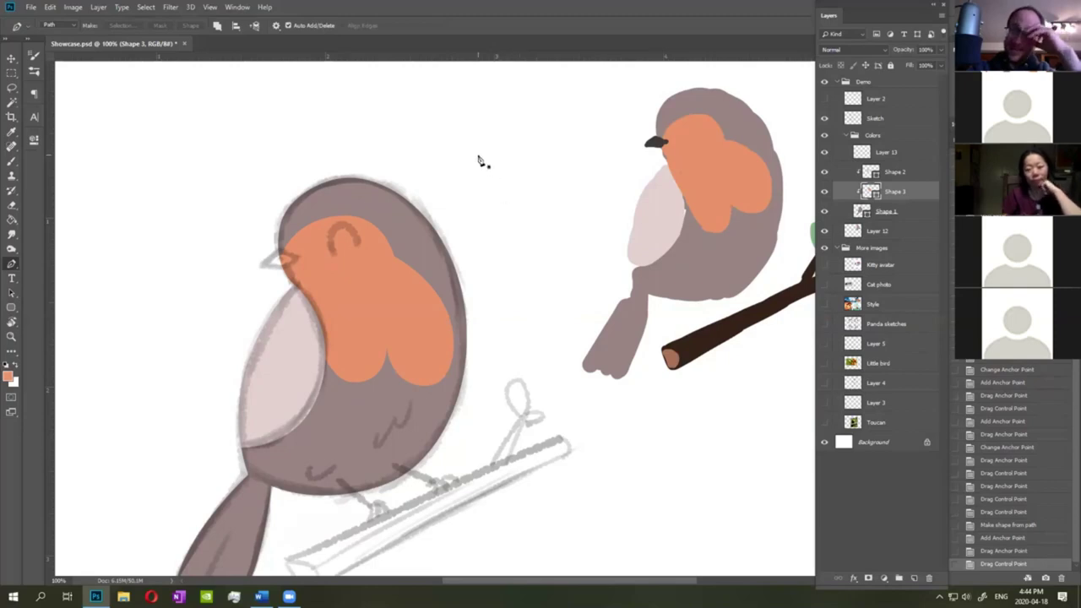
Create a new layer and move it directly above Shape 2 in the clipped stack of the Colors group.
left_click(914, 578)
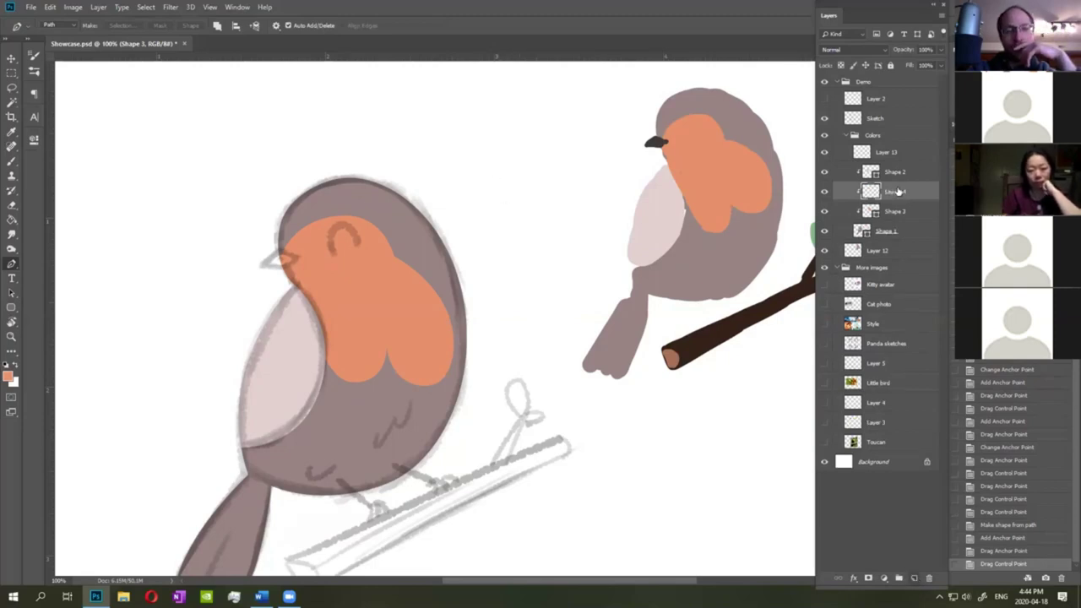
left_click_drag(901, 170, 883, 165)
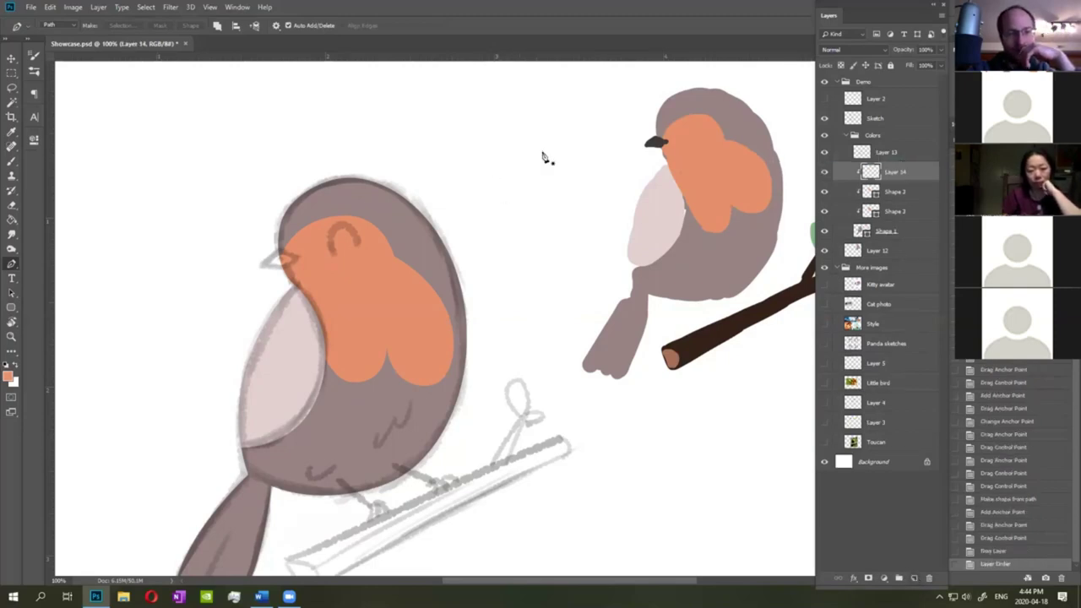
Draw an open spiral path with curved anchor points in the blank area between the two birds and smooth its upper curve.
left_click(462, 126)
left_click(476, 220)
left_click(541, 142)
left_click_drag(477, 221, 539, 237)
left_click(488, 160)
left_click_drag(542, 144, 511, 116)
left_click_drag(531, 188, 491, 186)
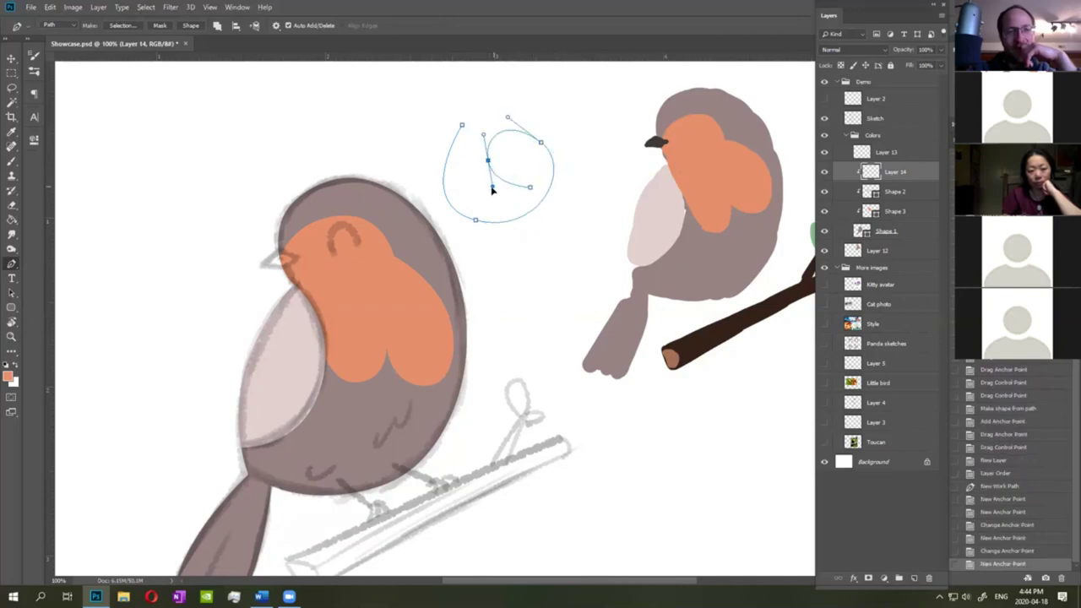
key("Escape")
left_click(515, 132, "ctrl")
left_click_drag(507, 120, 516, 124)
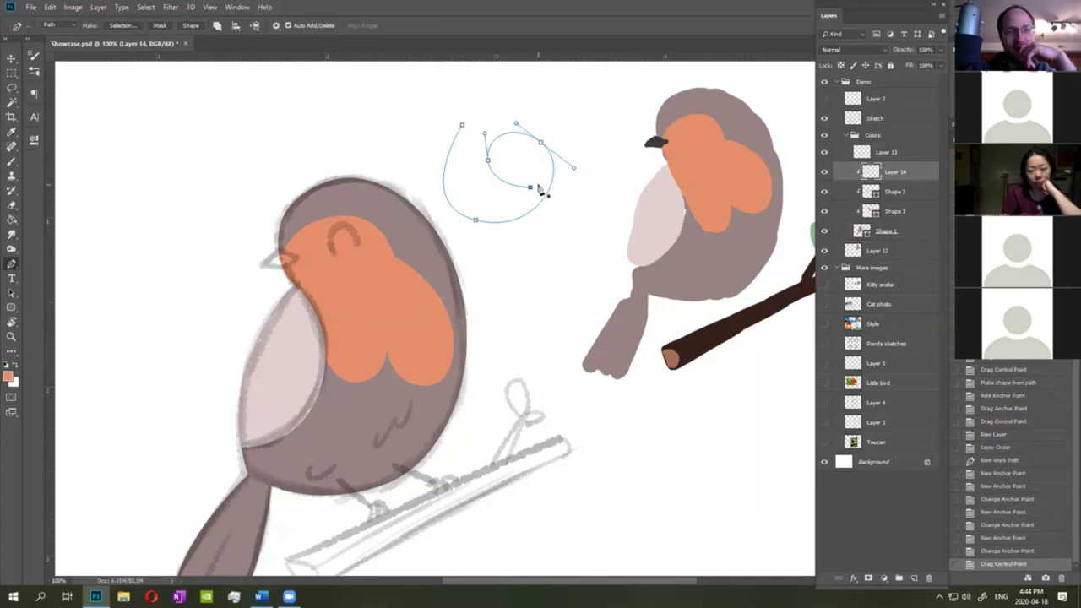
Join the spiral's inner end to a new anchor point, curve that joint, and reposition the spiral's lower anchor.
left_click(529, 157)
left_click(531, 188)
left_click_drag(531, 188, 487, 183)
left_click(529, 188, "ctrl")
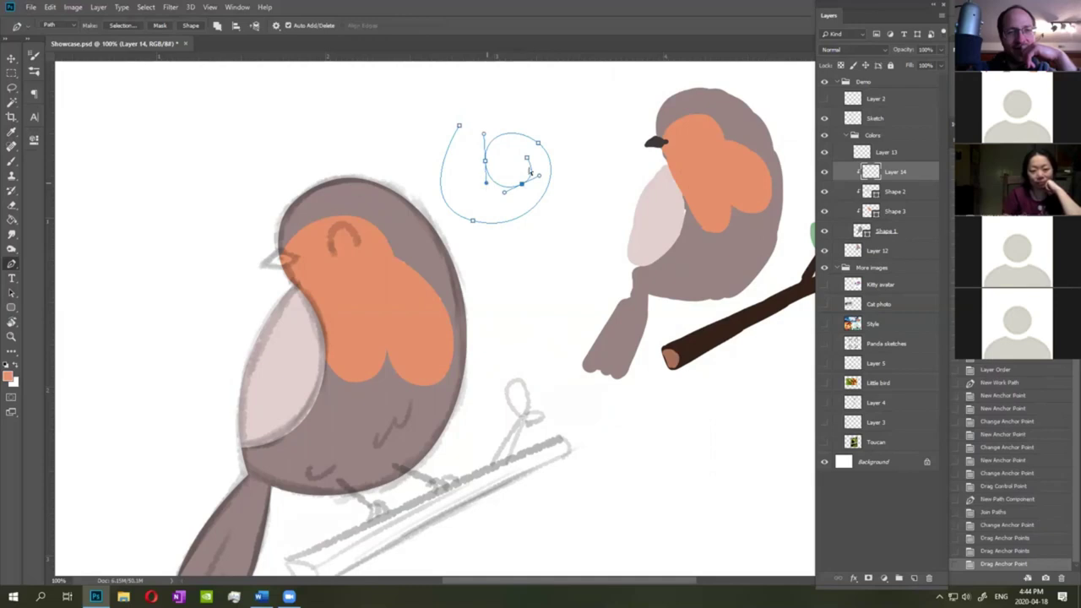
left_click_drag(472, 219, 483, 221)
Connect the spiral's inner end to a new anchor beside its outer end and close the path at the outer end.
left_click(460, 126)
left_click(475, 132)
left_click(525, 157)
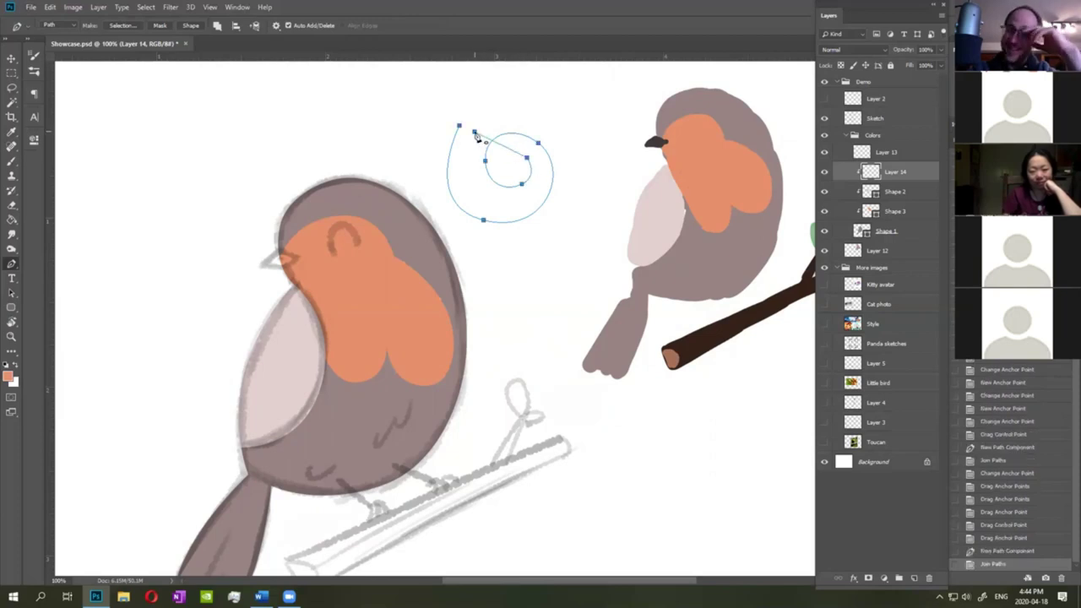
left_click(475, 133)
left_click(459, 126)
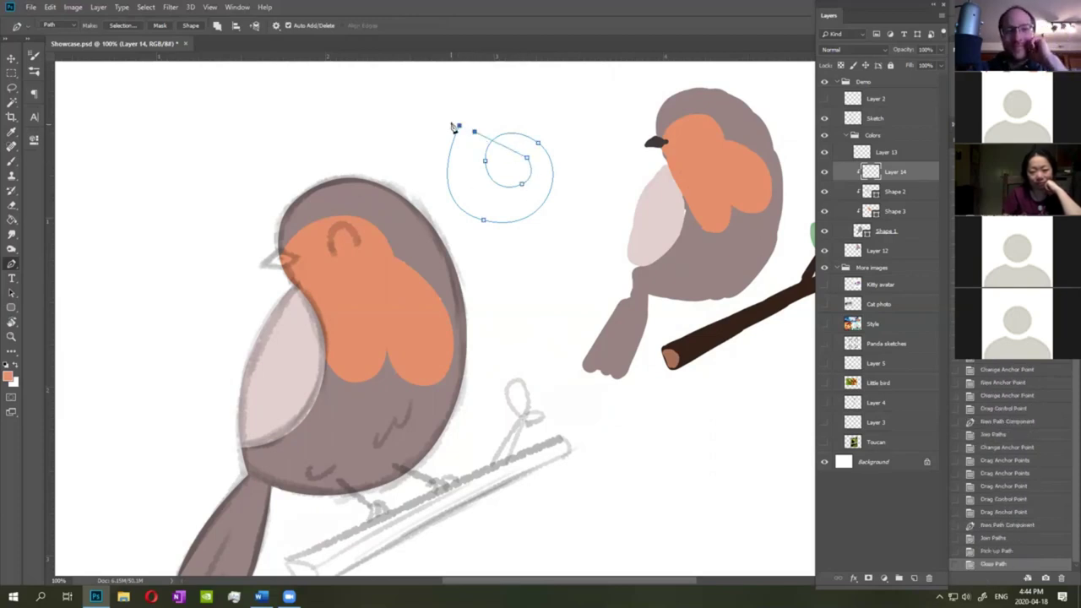
key("ctrl+z")
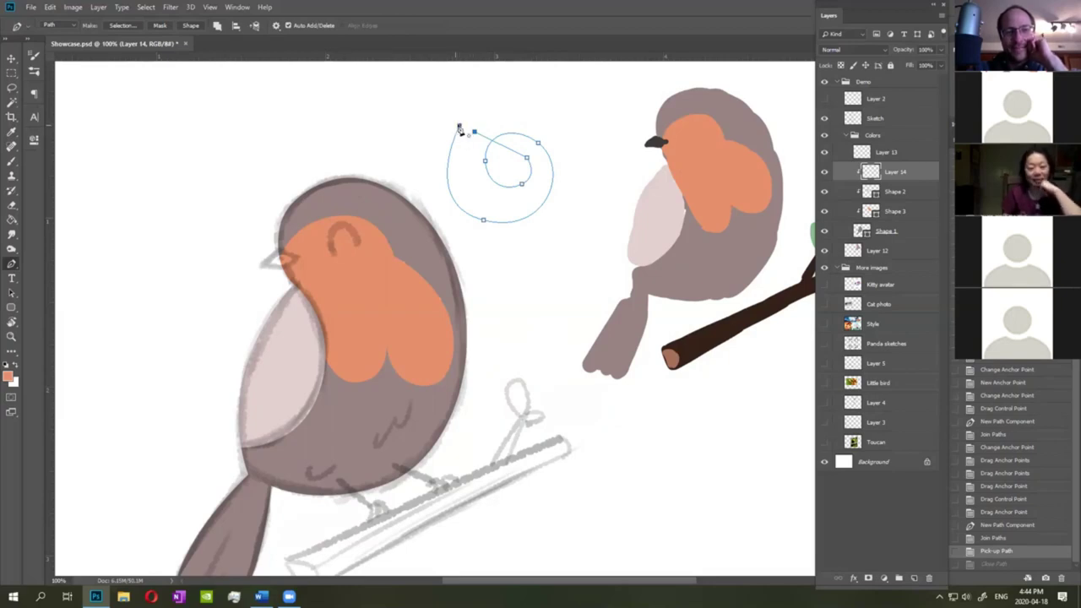
left_click(459, 129)
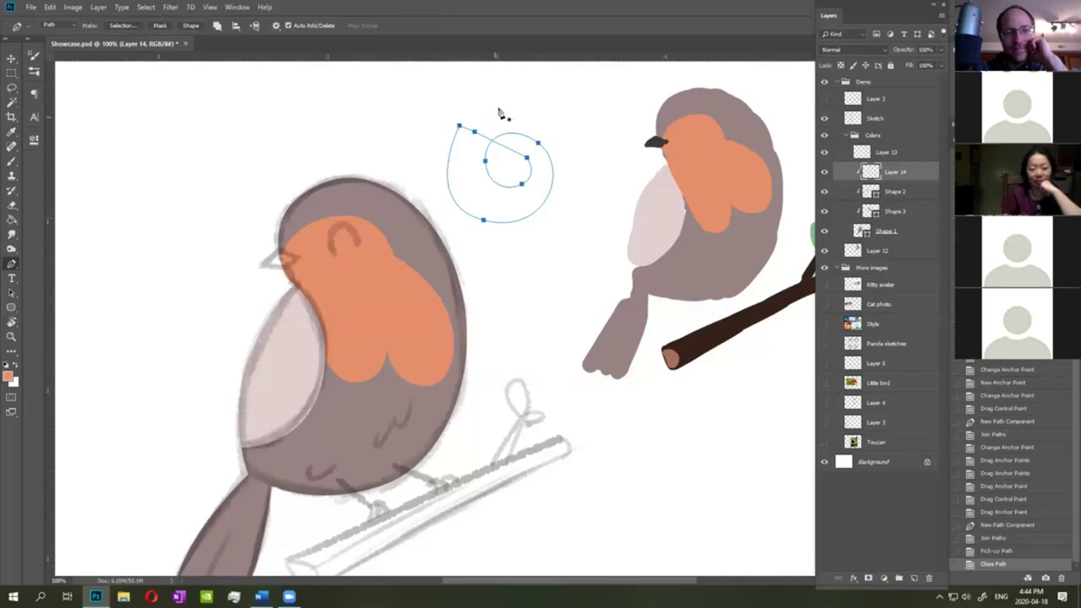
Draw a short two-point path above the spiral, close it, and delete one of its anchor points.
left_click(499, 109)
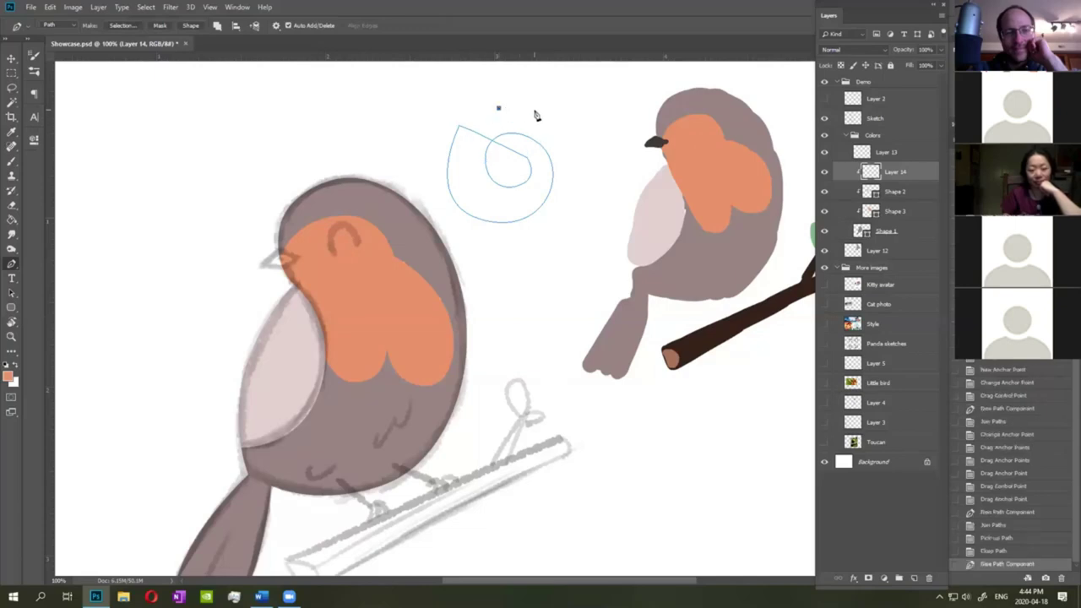
left_click(534, 109)
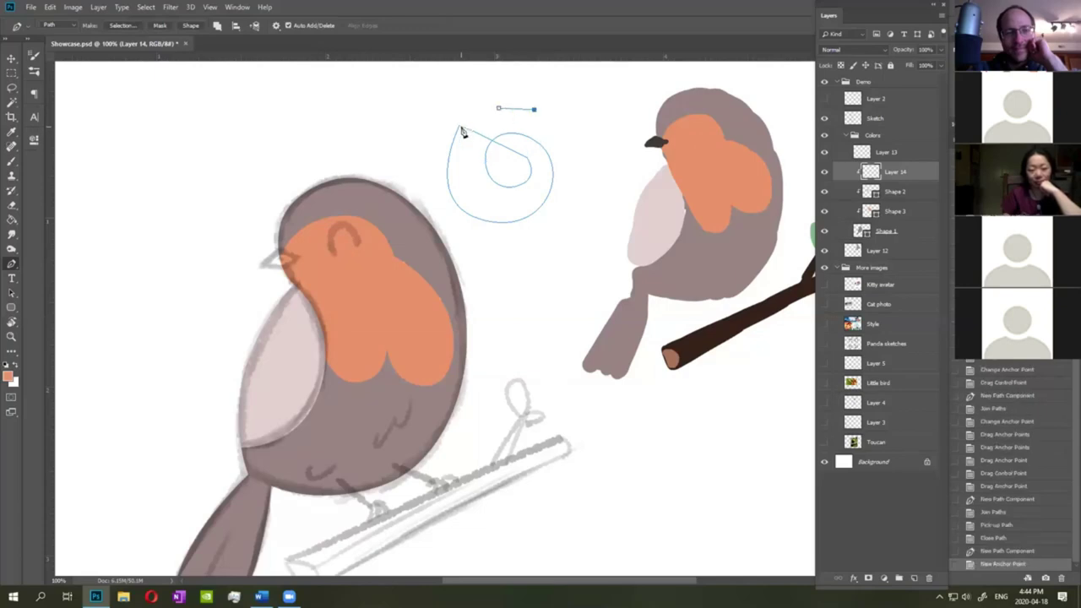
left_click(499, 109)
left_click(503, 109)
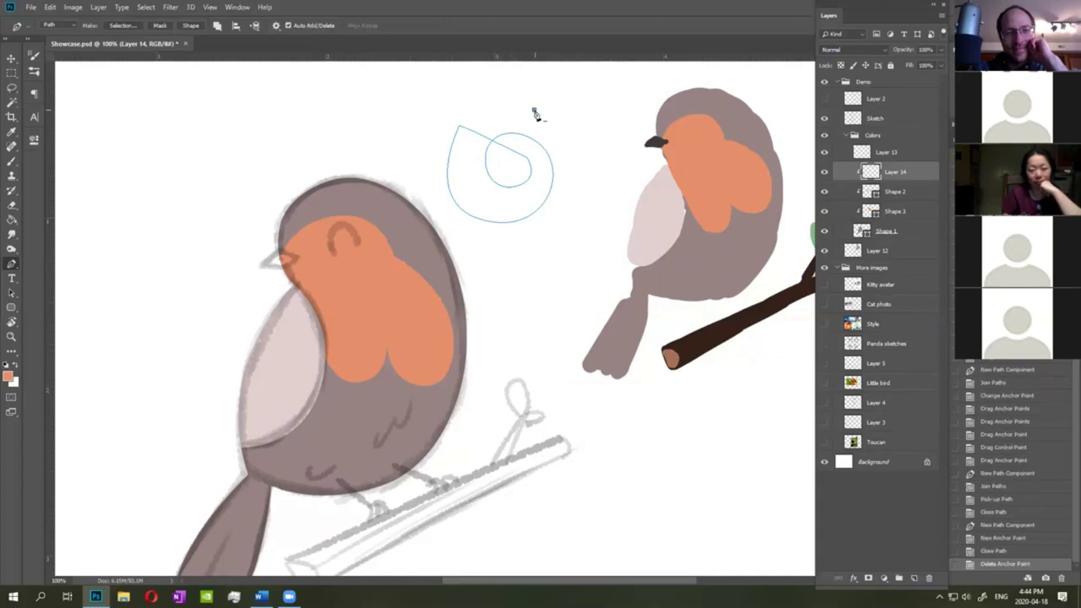
Draw a small closed four-point path above the spiral, and delete the whole practice path.
left_click(510, 105)
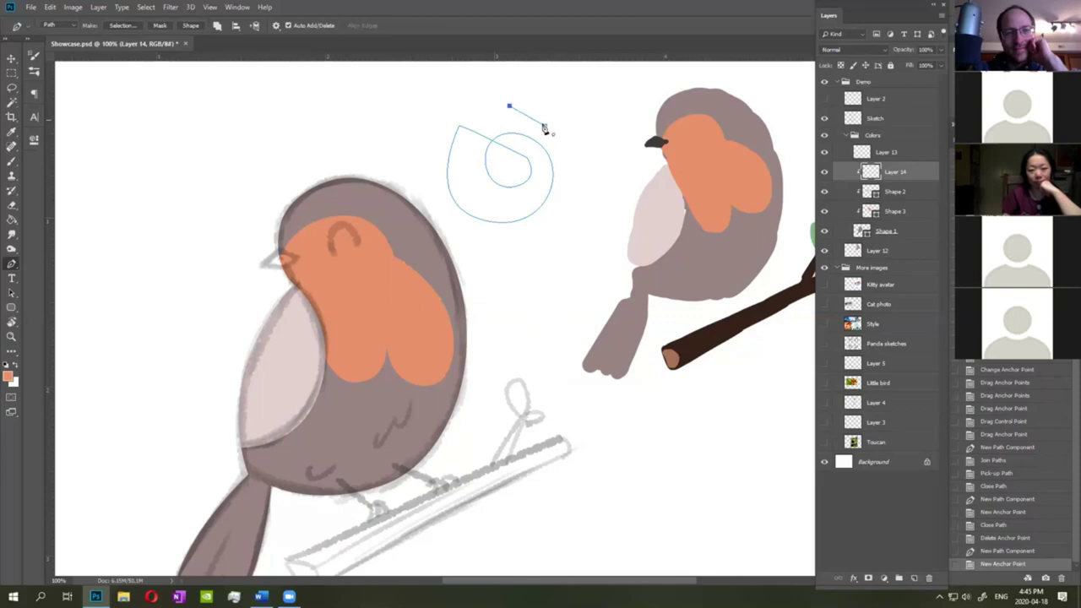
left_click(497, 122)
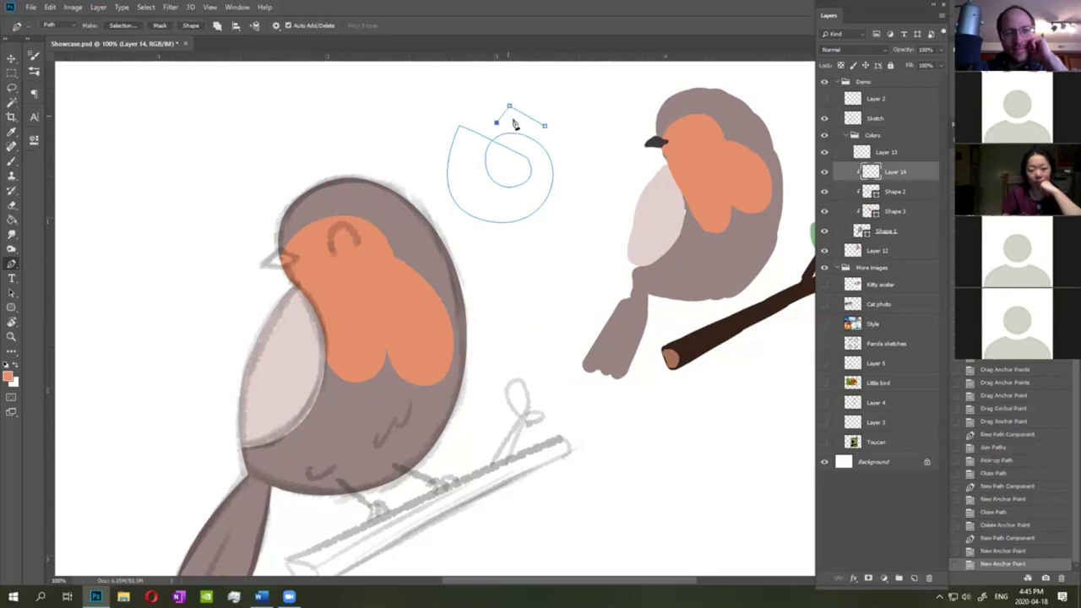
left_click(561, 134)
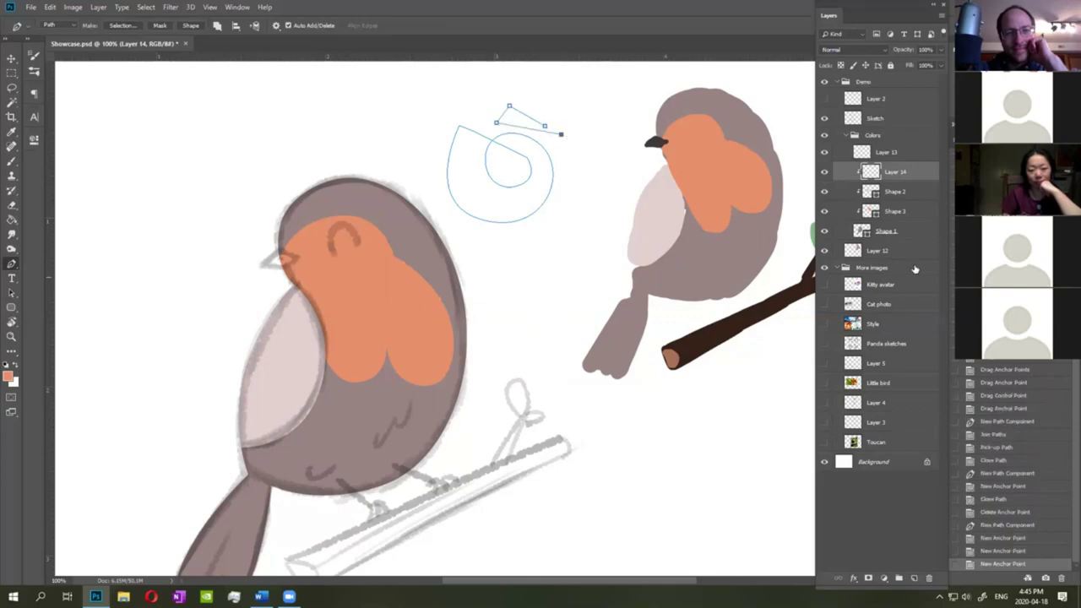
left_click(545, 127)
right_click(539, 155)
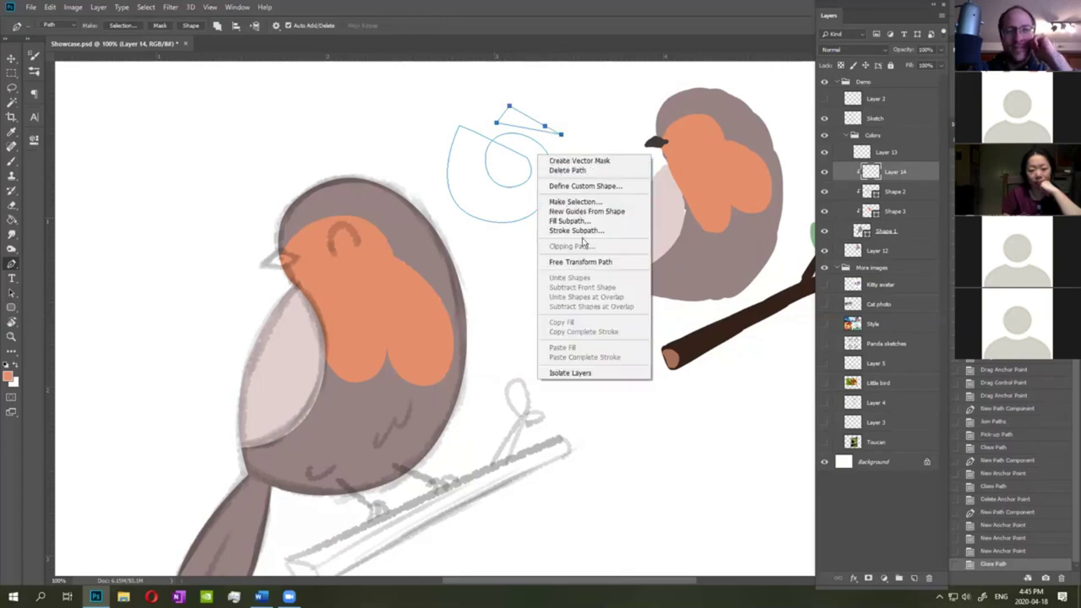
left_click(568, 170)
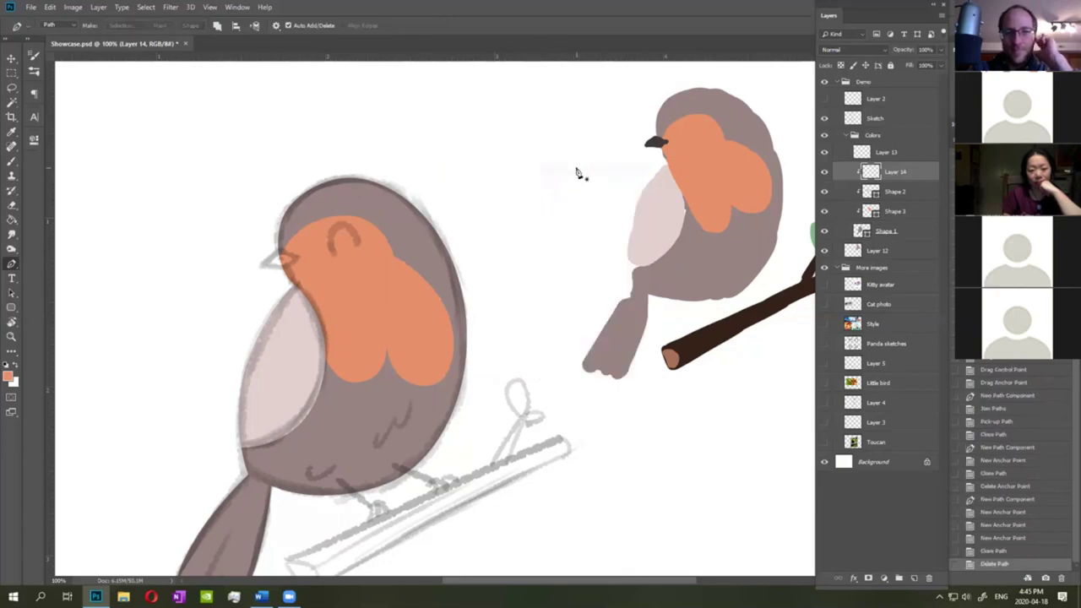
Set the foreground color to the reference branch's dark brown, #342218, by sampling it from the finished bird illustration.
scroll(517, 297, "down", 1)
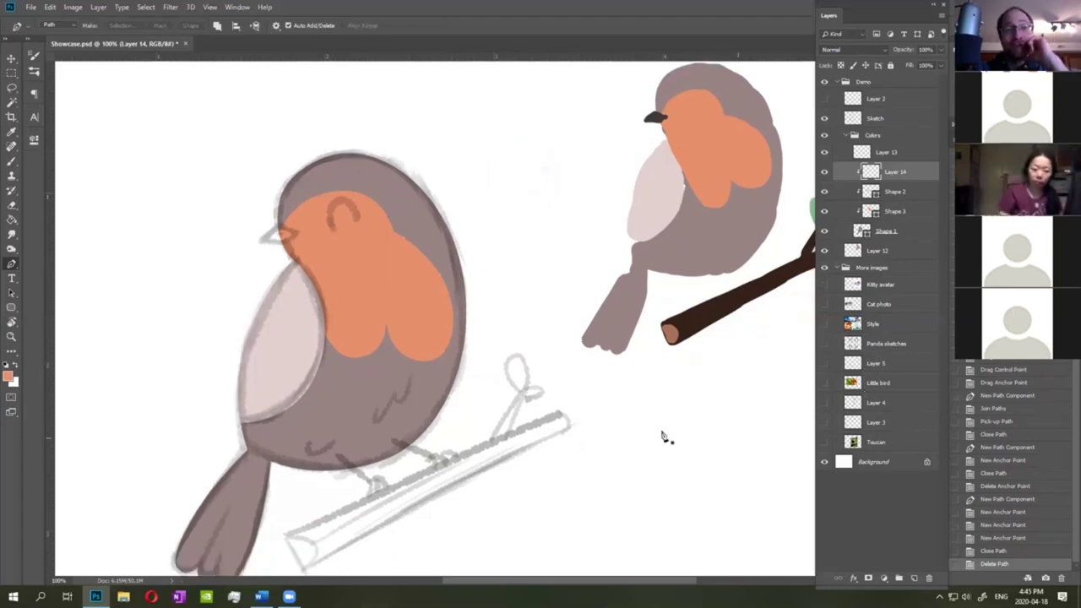
left_click_drag(633, 444, 562, 423)
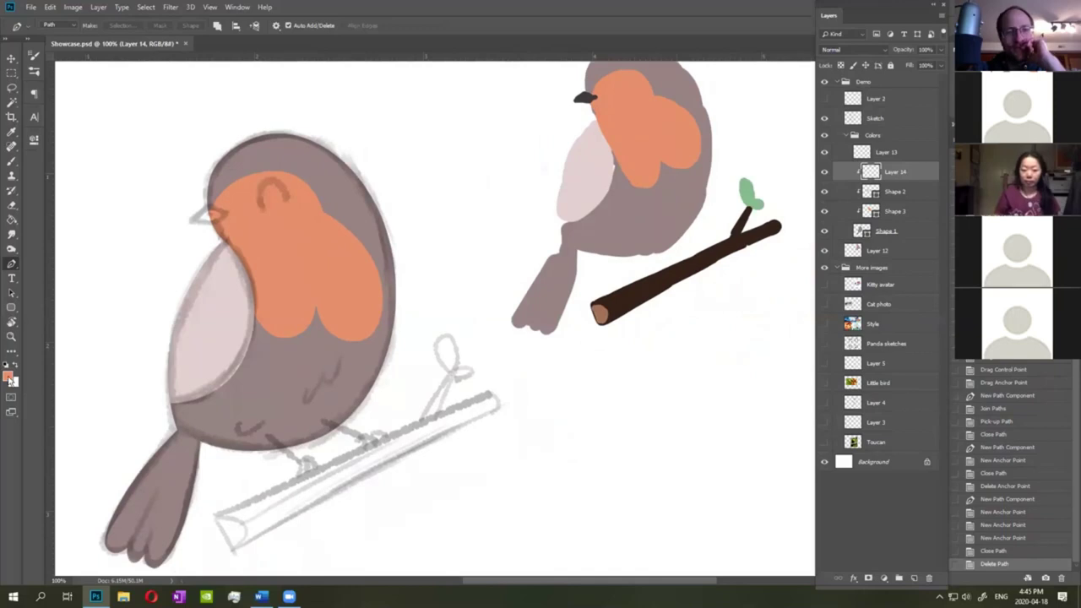
left_click(9, 377)
left_click(693, 263)
left_click(876, 309)
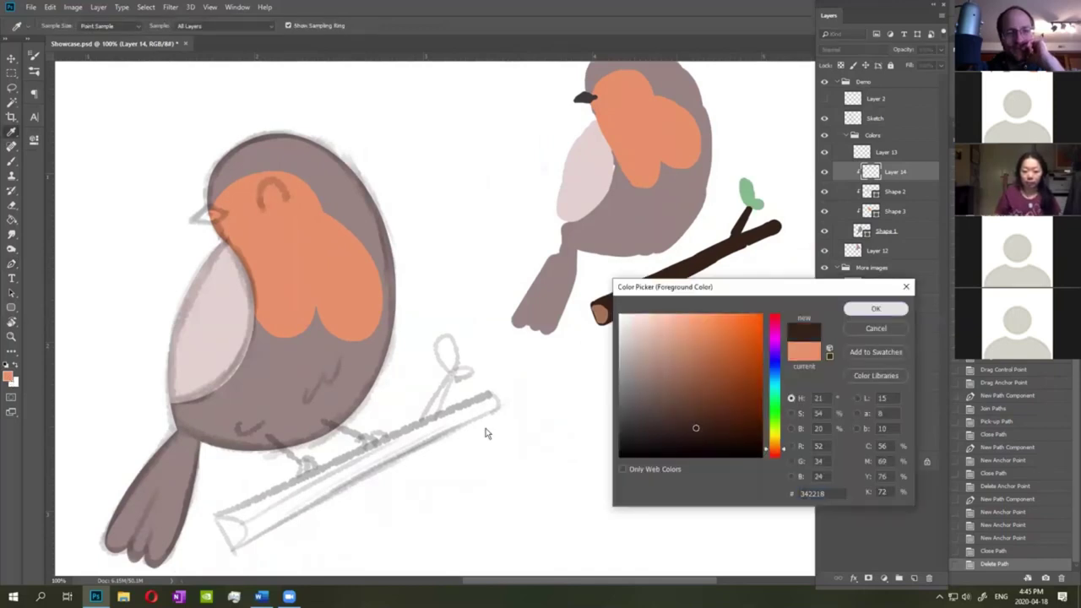
left_click(863, 312)
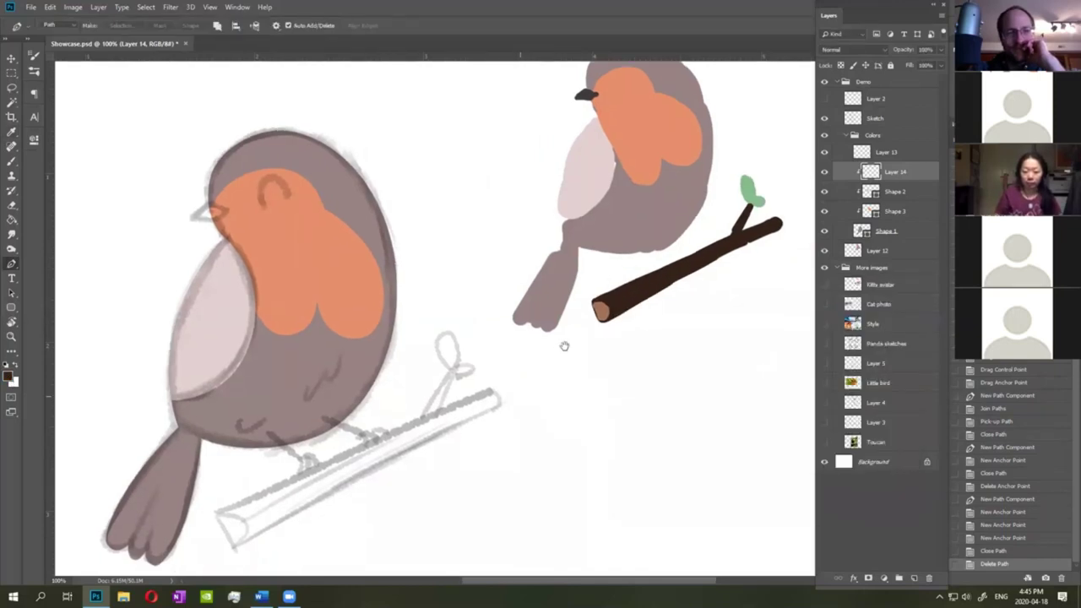
Create a new layer and trace the sketched branch under the bird as a closed Pen path.
scroll(676, 440, "down", 2)
scroll(676, 440, "left", 2)
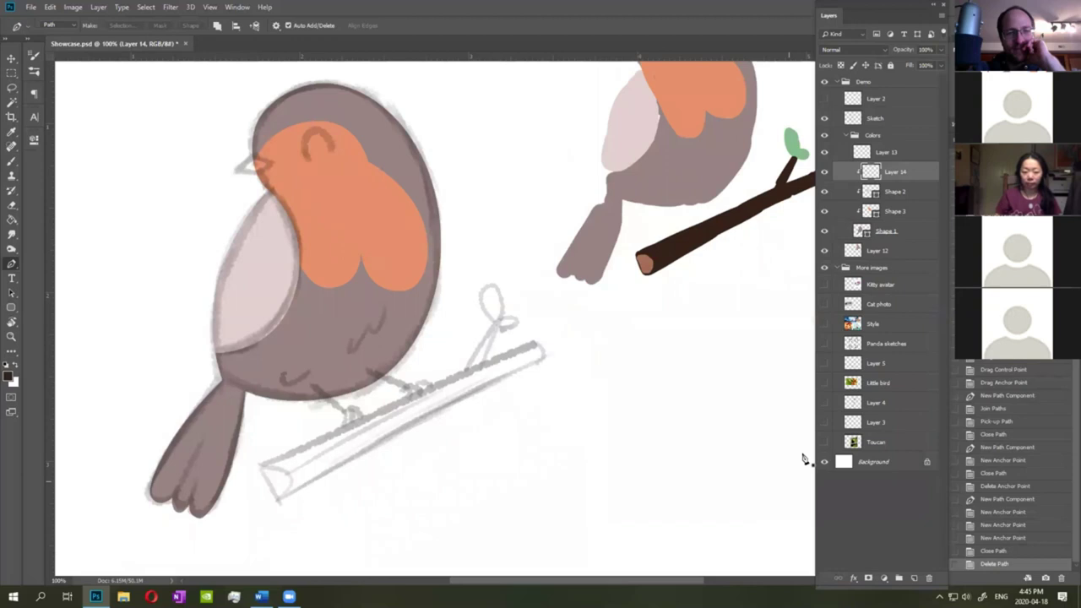
key("ctrl+shift+alt+n")
left_click(258, 463)
left_click(533, 341)
left_click_drag(532, 341, 610, 329)
left_click_drag(524, 327, 534, 287)
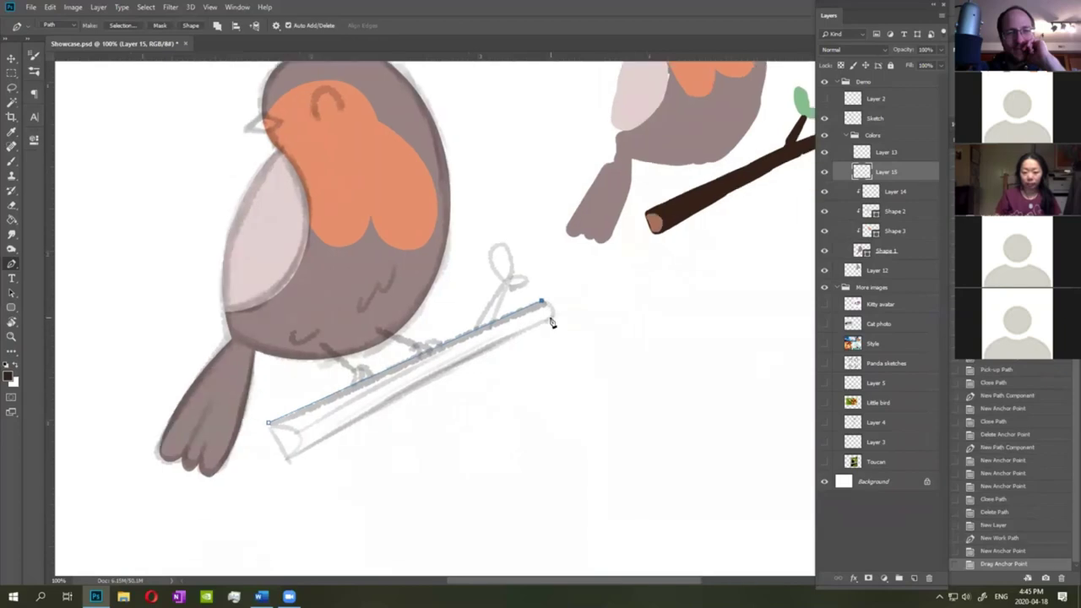
left_click(289, 459)
left_click(268, 423)
left_click(551, 317)
Add anchor points along the branch path to round its thin tip and fit its long edges to the sketch.
left_click(549, 312)
left_click_drag(549, 309, 550, 311)
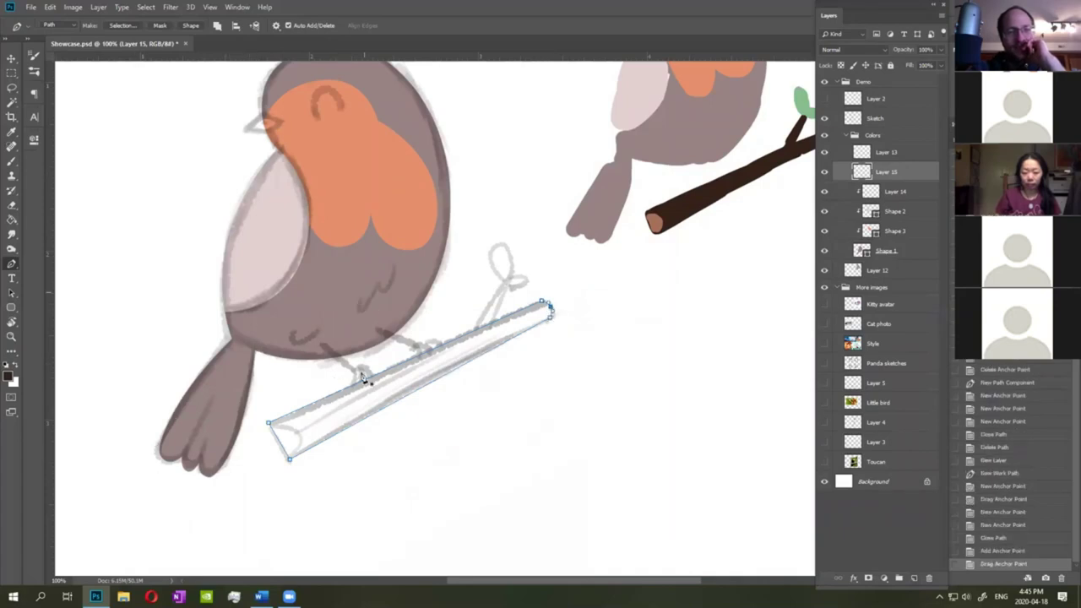
left_click_drag(445, 347, 434, 379)
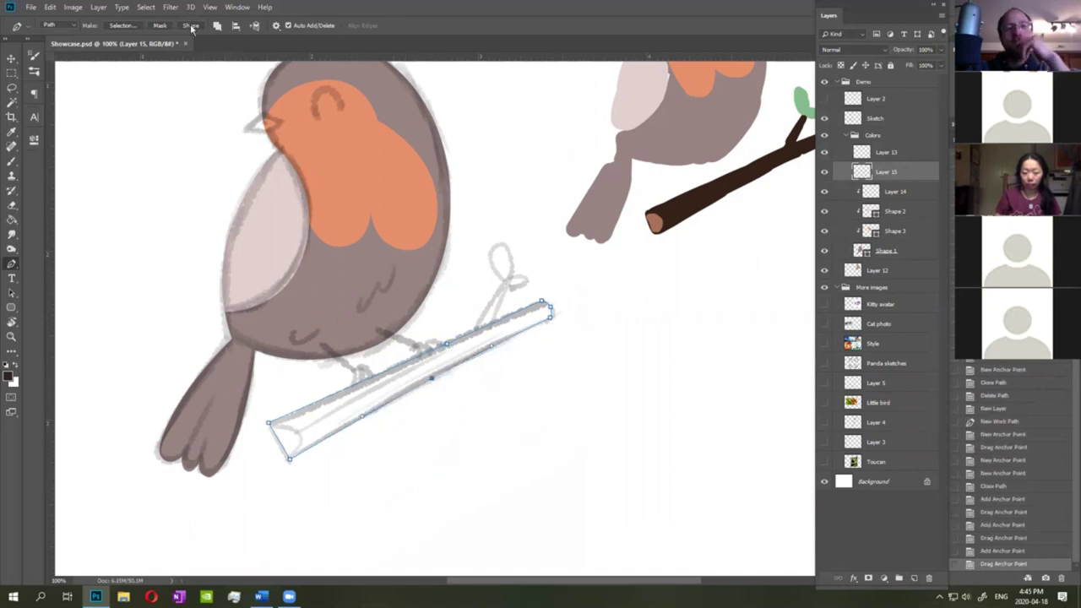
Trace the sketched twig as a closed path on the branch and turn both paths into a dark brown filled shape.
left_click(466, 341)
left_click(506, 282)
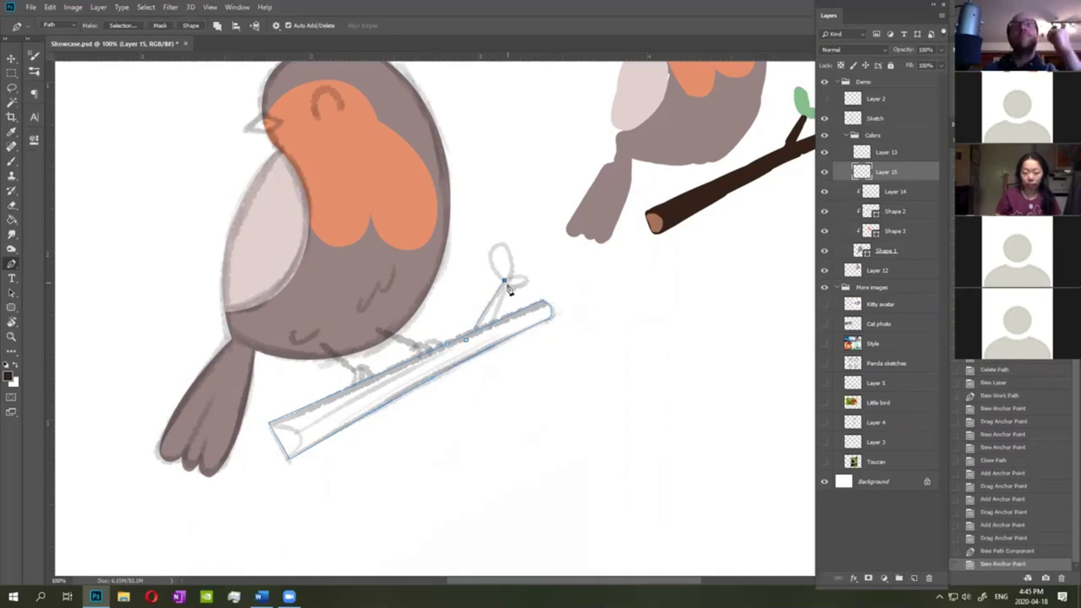
left_click(492, 335)
left_click(465, 341)
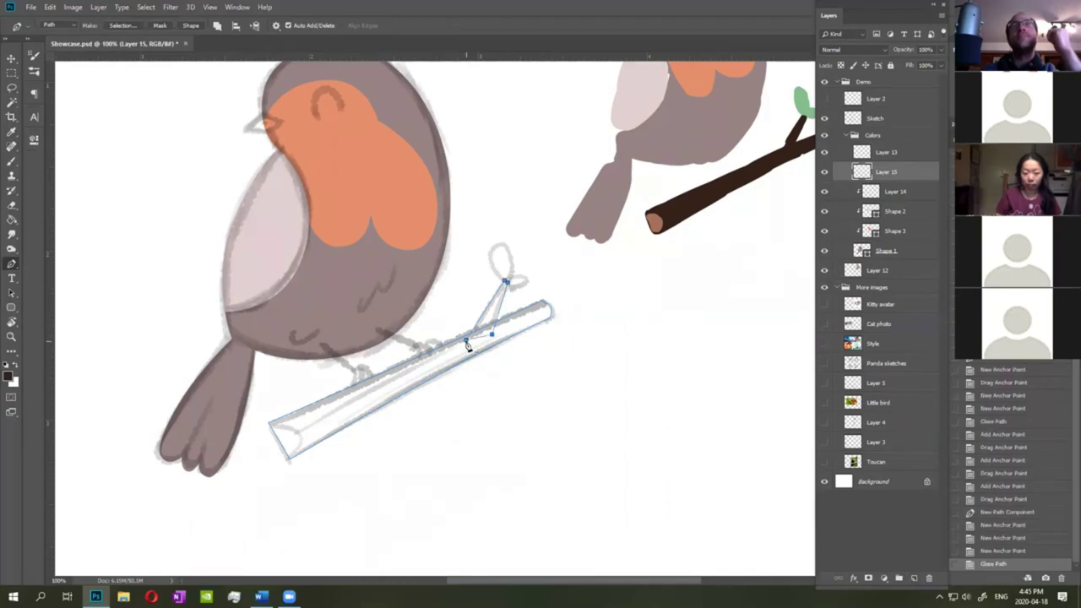
left_click(191, 25)
key("Return")
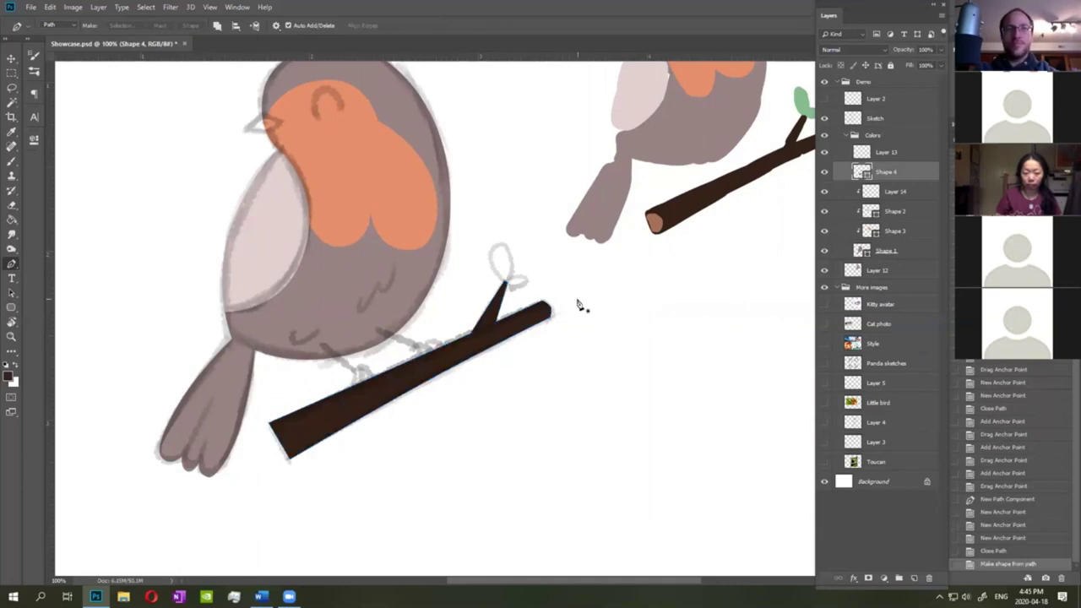
Create a new layer above the branch shape and clip it to that shape with a clipping mask.
left_click(914, 579)
right_click(896, 174)
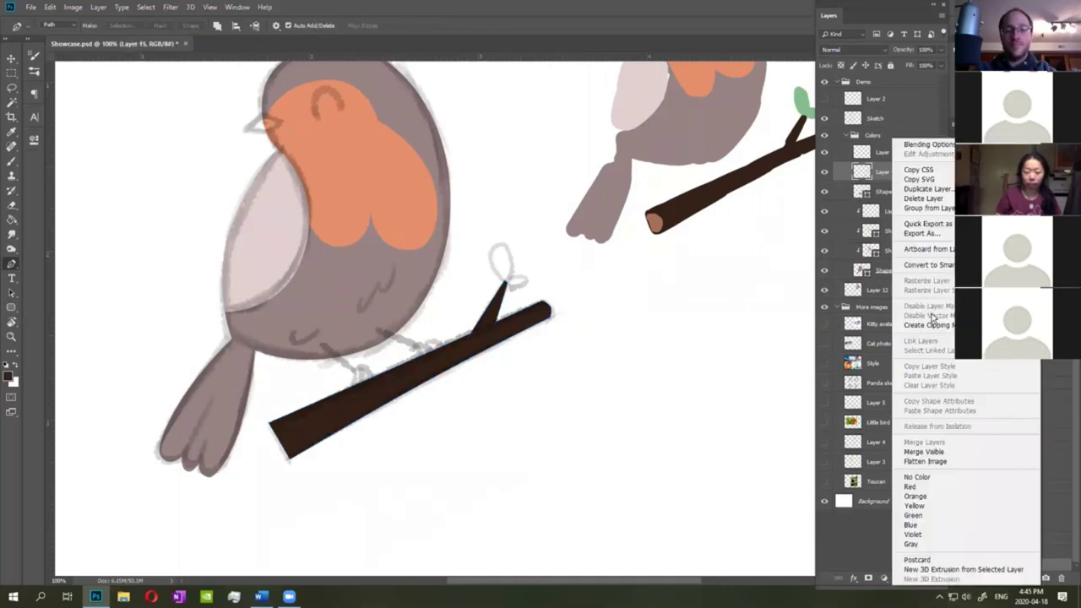
left_click(929, 325)
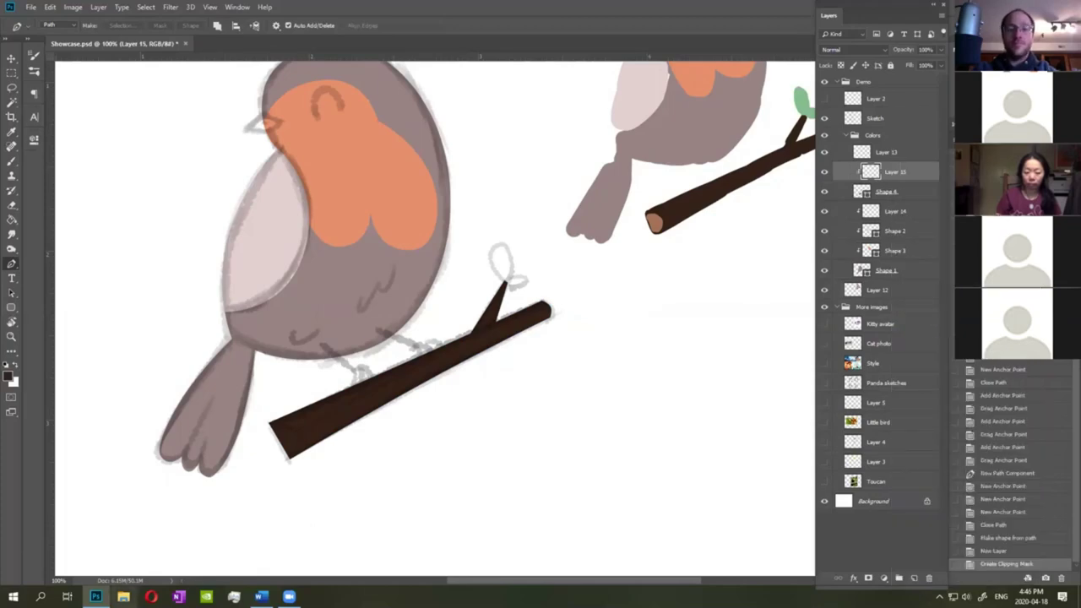
Switch to File Explorer and open the Petit Panda folder under Artwork, Contract work, Dominique et cie.
left_click(124, 597)
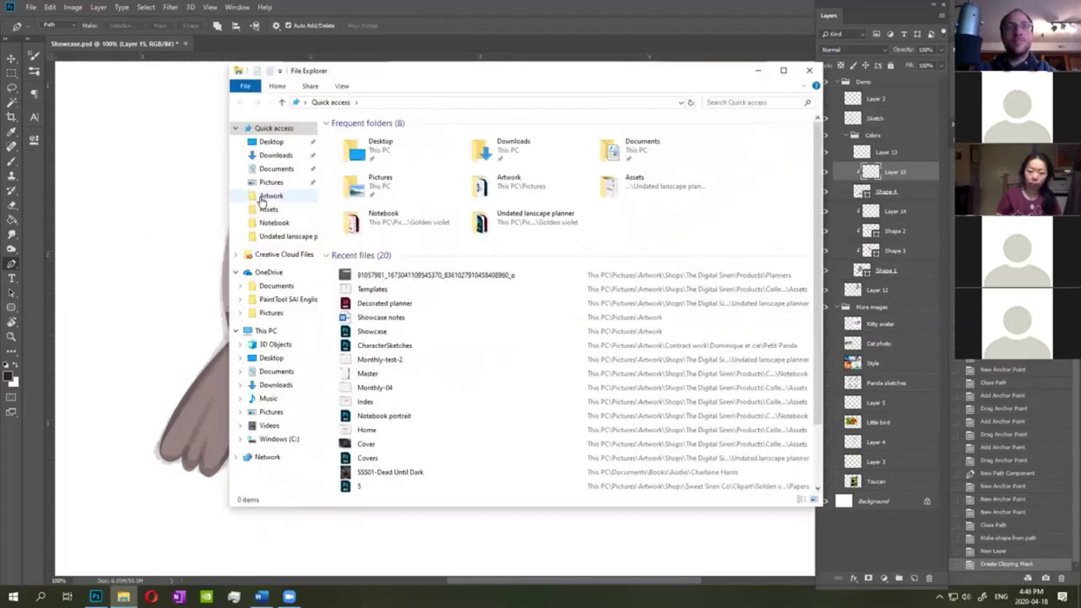
left_click(272, 195)
double_click(537, 148)
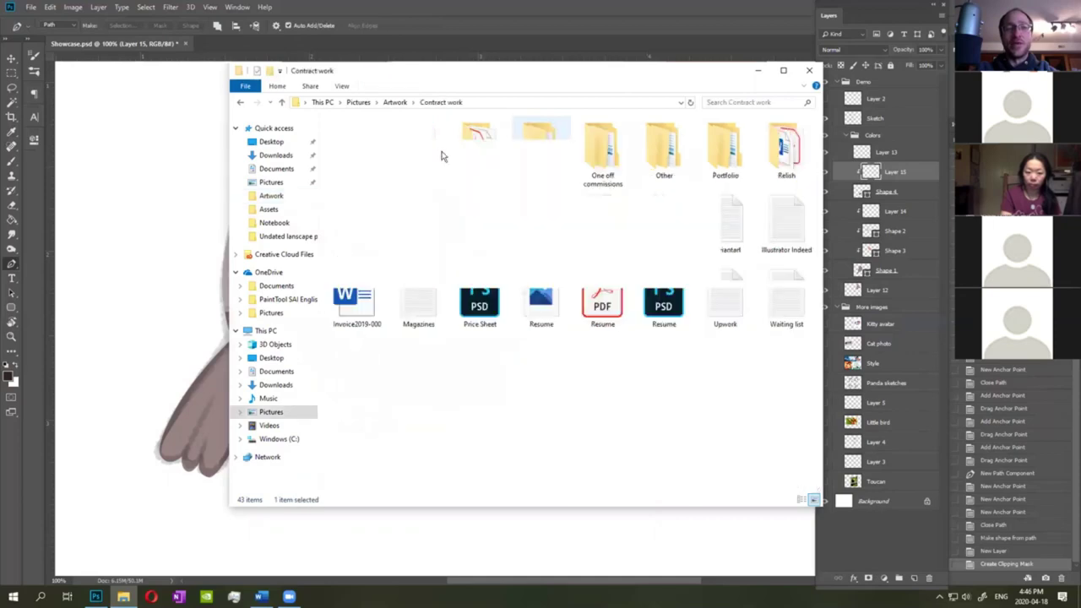
left_click(458, 145)
double_click(473, 148)
double_click(379, 152)
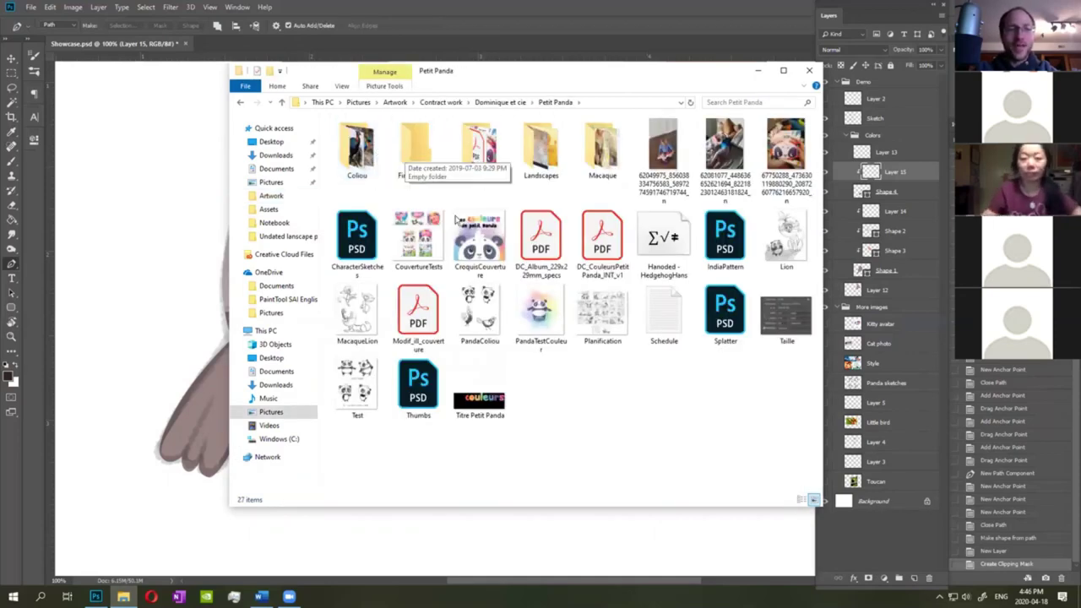
Open the Finaux couleur folder and display its contents as extra large icons.
left_click(478, 154)
double_click(478, 155)
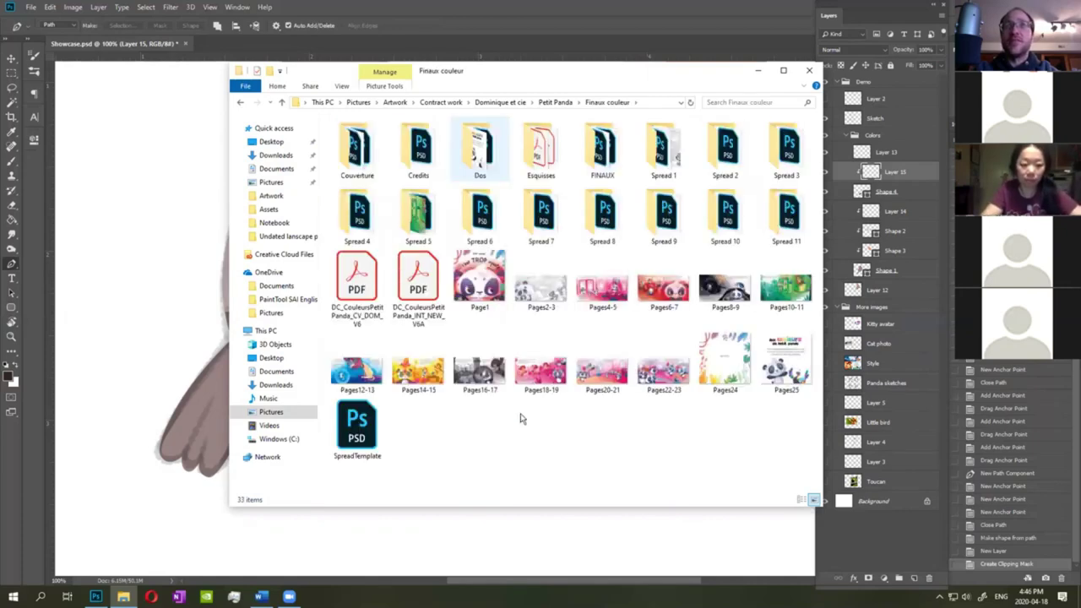
right_click(391, 273)
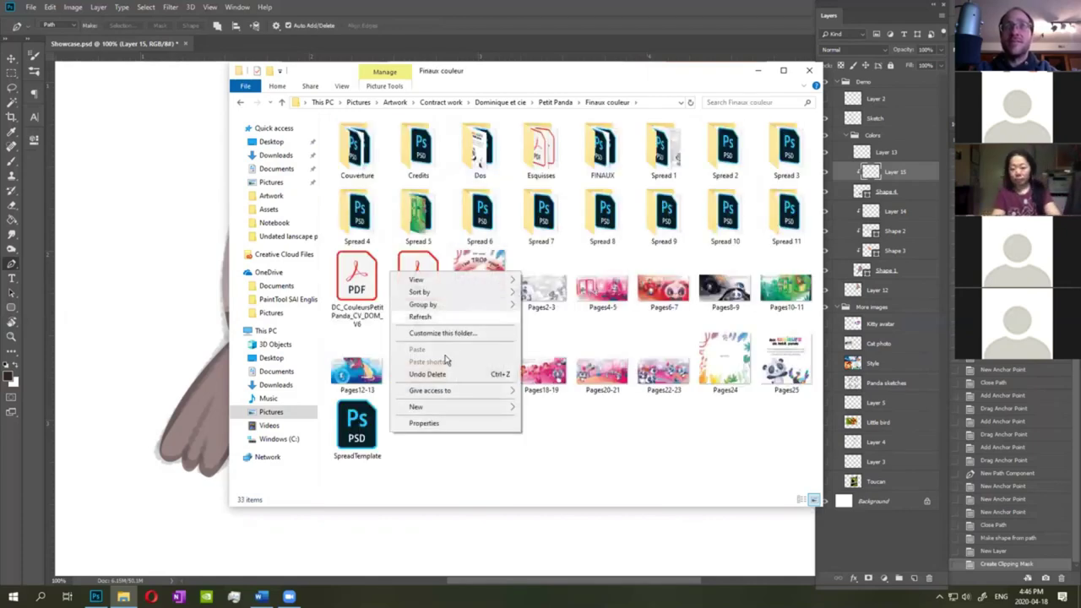
mouse_move(501, 281)
left_click(561, 280)
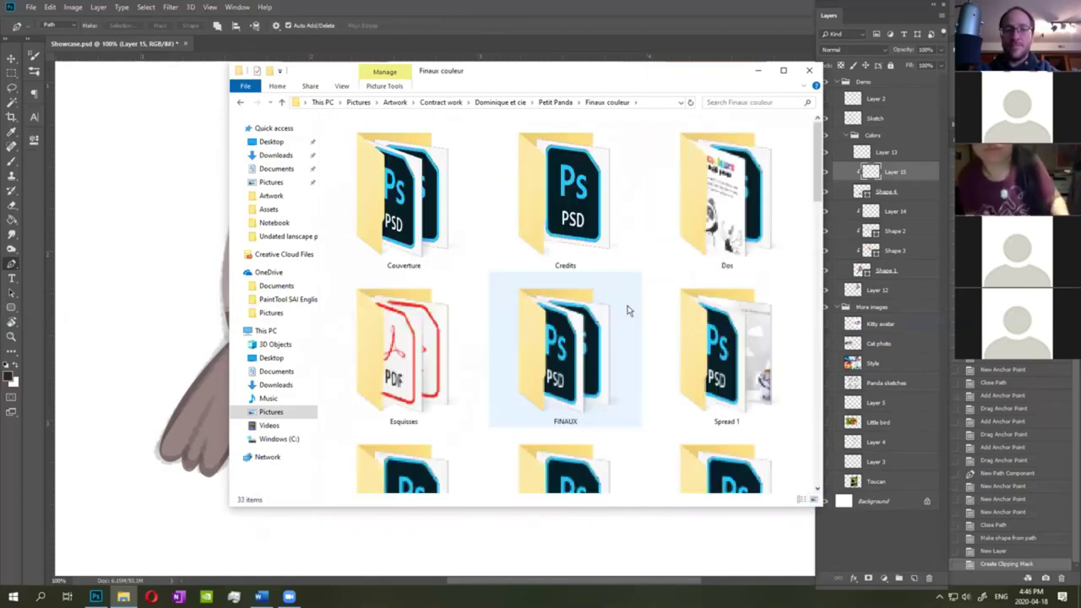
Open the Pages14-15 illustration to examine its flat shapes and textures, close it and return to Photoshop.
scroll(644, 311, "down", 5)
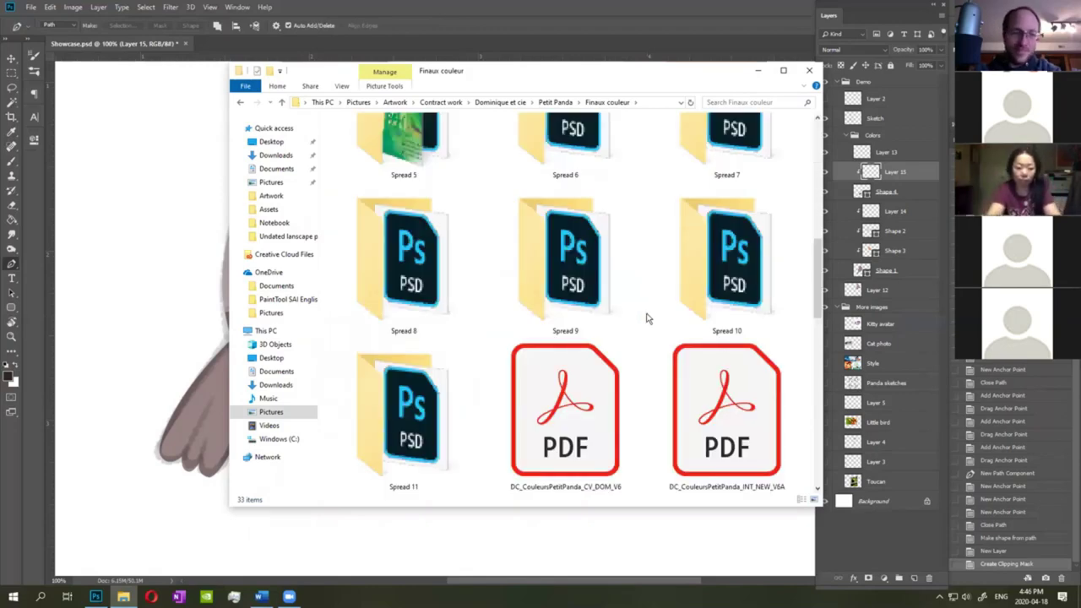
scroll(647, 317, "down", 3)
scroll(549, 237, "down", 3)
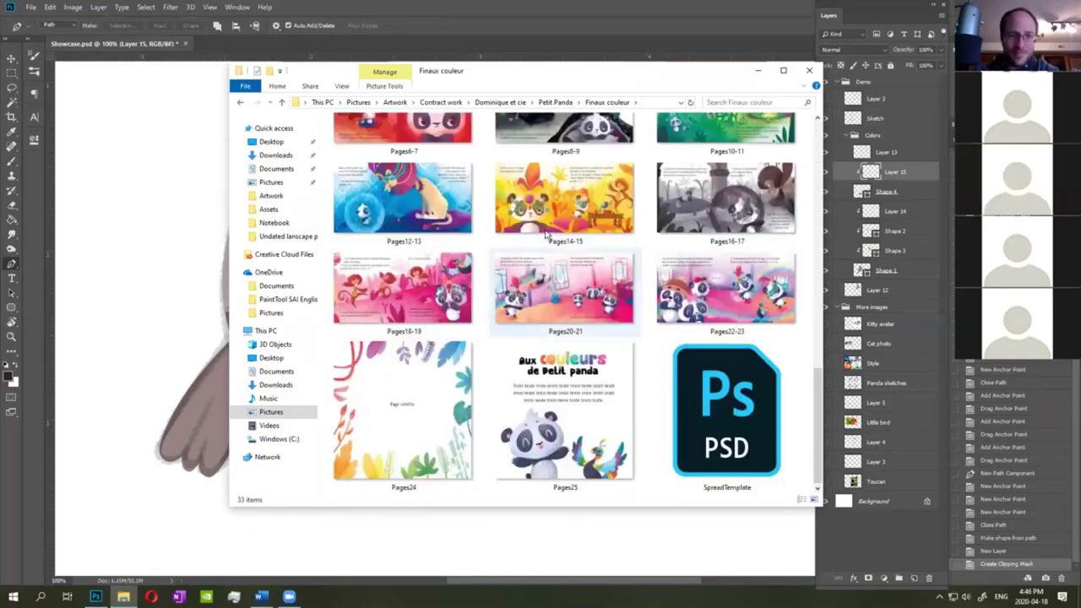
left_click(550, 232)
double_click(550, 231)
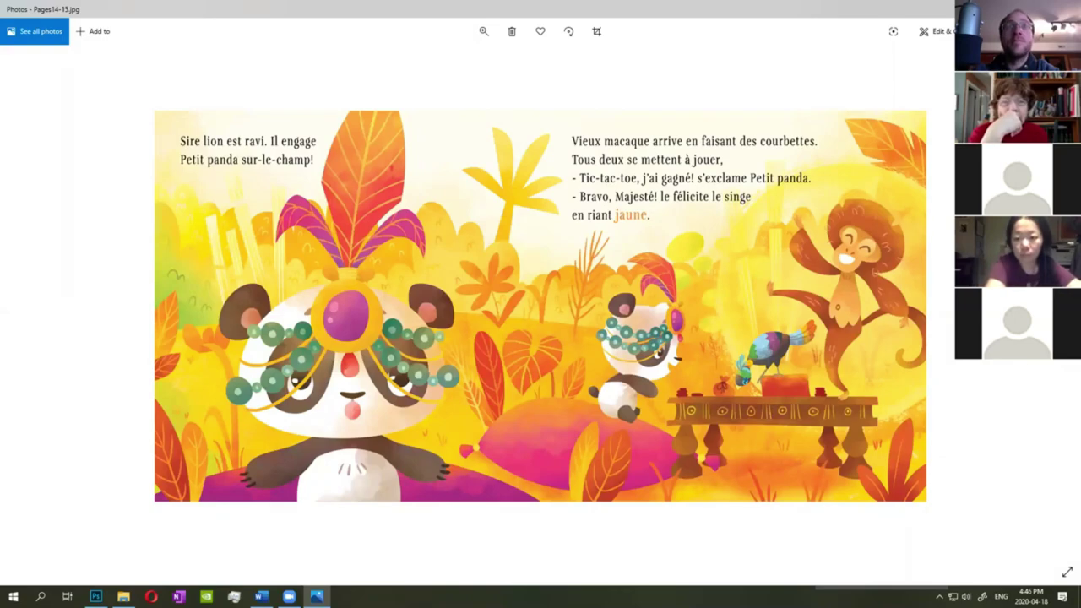
key("alt+F4")
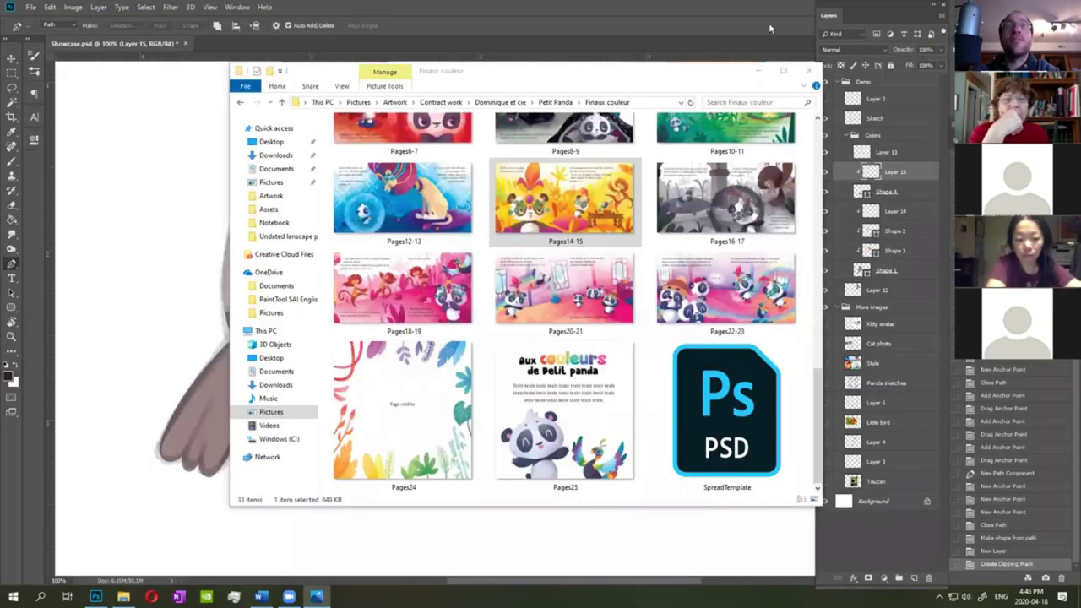
key("alt+F4")
Set the foreground color to the light brown #a46f55 sampled from the reference branch's cut end.
left_click_drag(482, 341, 211, 384)
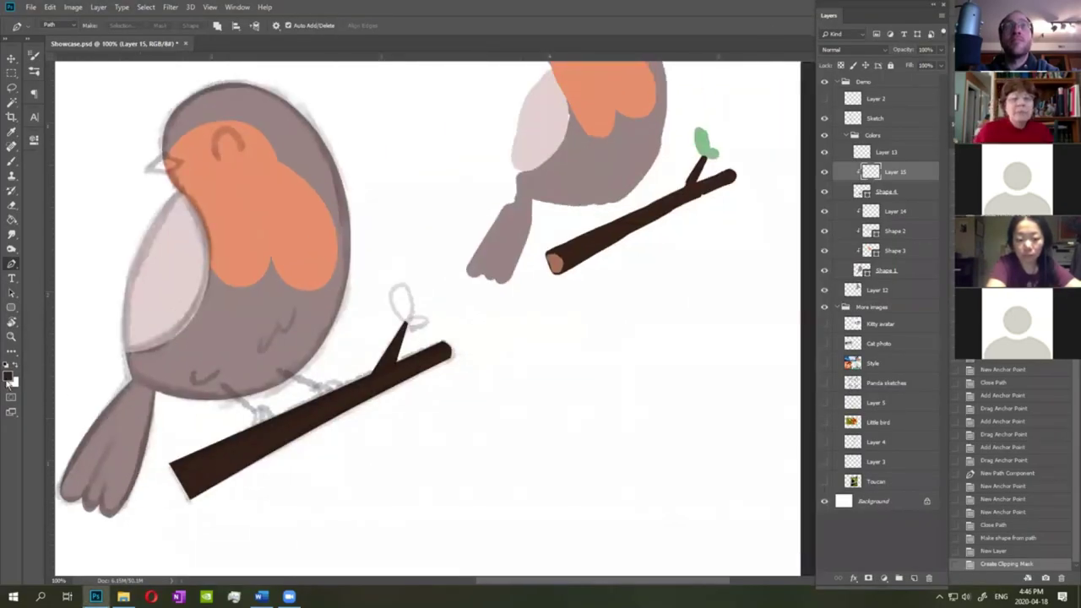
left_click_drag(292, 376, 325, 357)
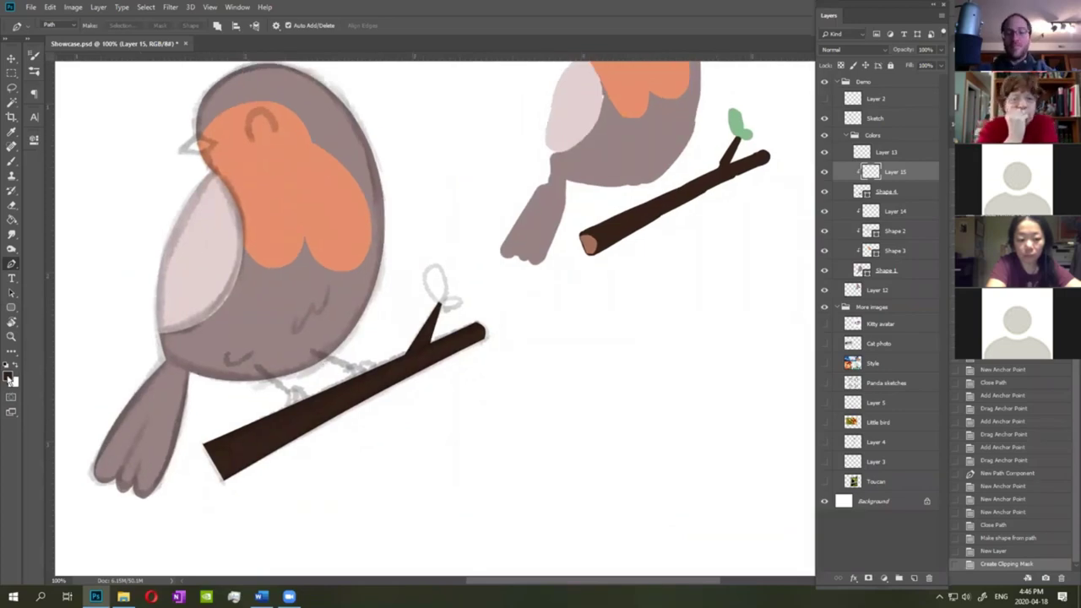
left_click(10, 380)
left_click(606, 245)
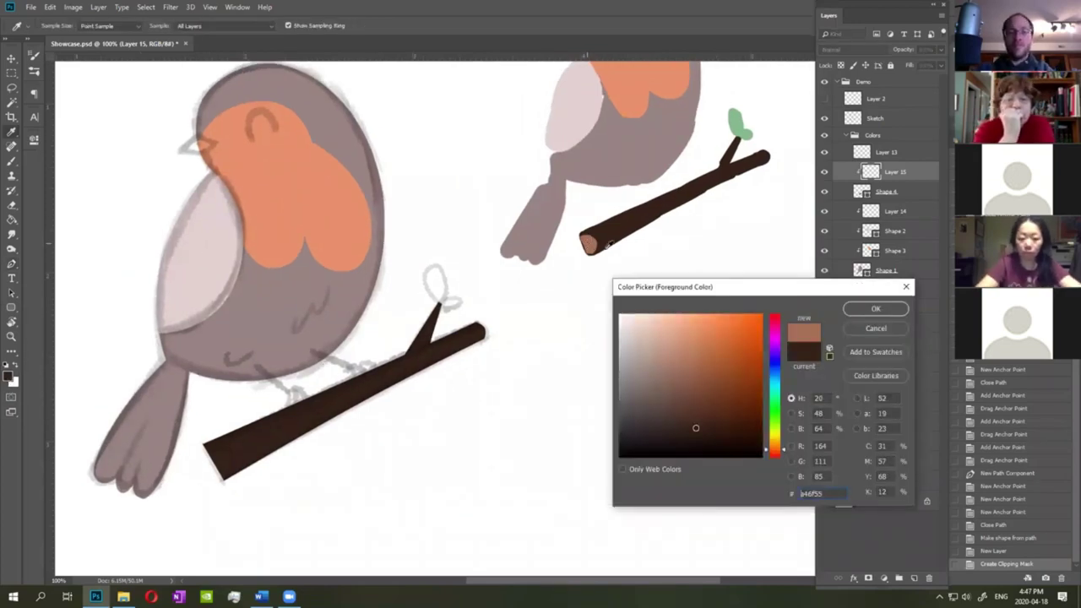
left_click(869, 308)
Trace the branch's thick cut end as a closed path with a curved inner edge and turn it into a light brown clipped shape.
left_click_drag(521, 391, 591, 340)
left_click(271, 394)
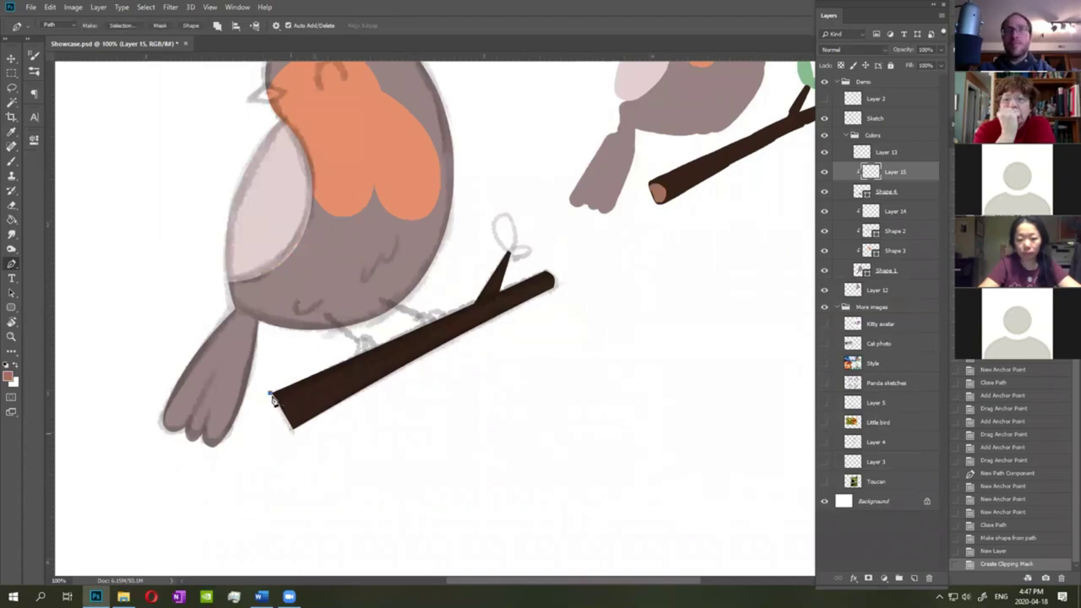
left_click(292, 429)
left_click(293, 398)
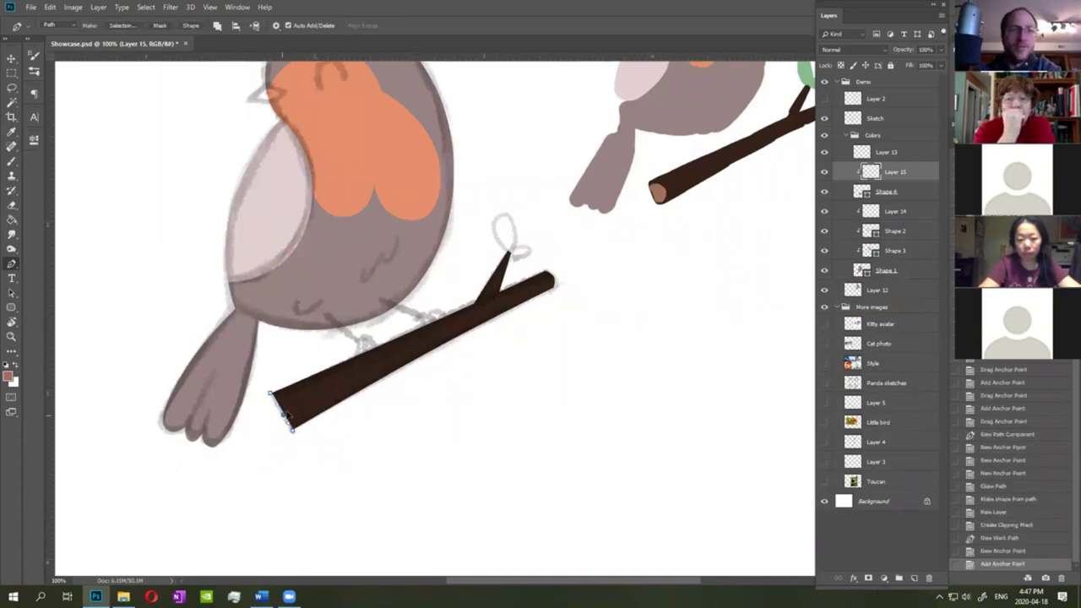
left_click(274, 426)
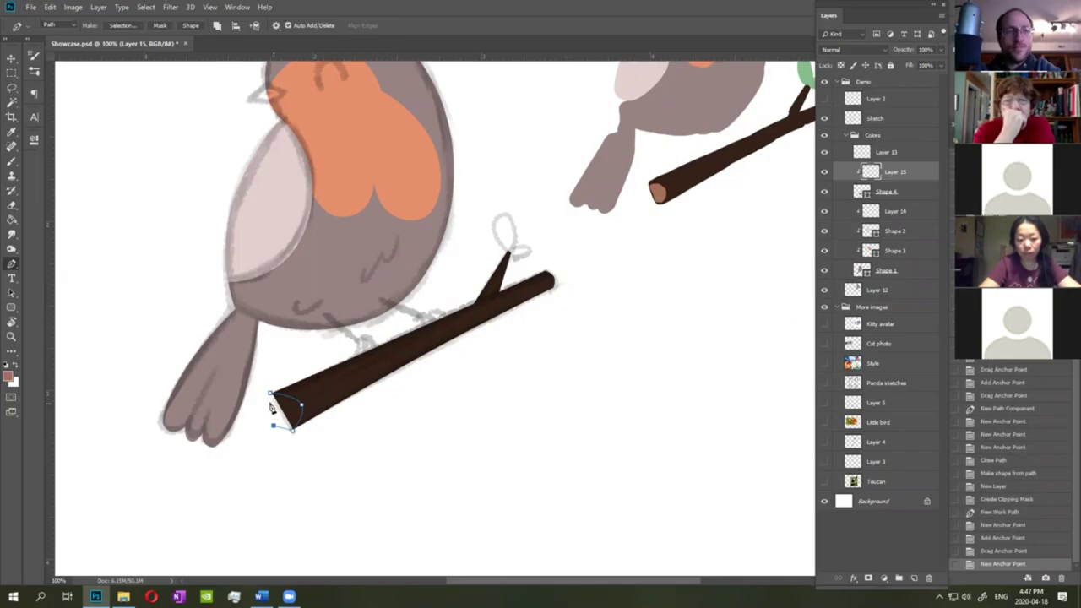
left_click(271, 394)
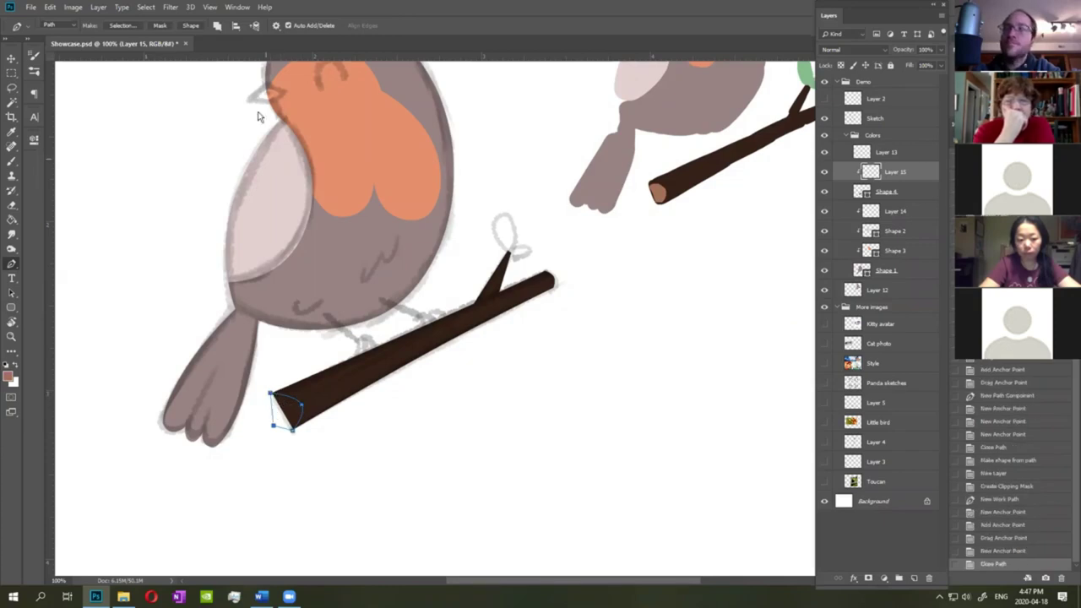
key("Return")
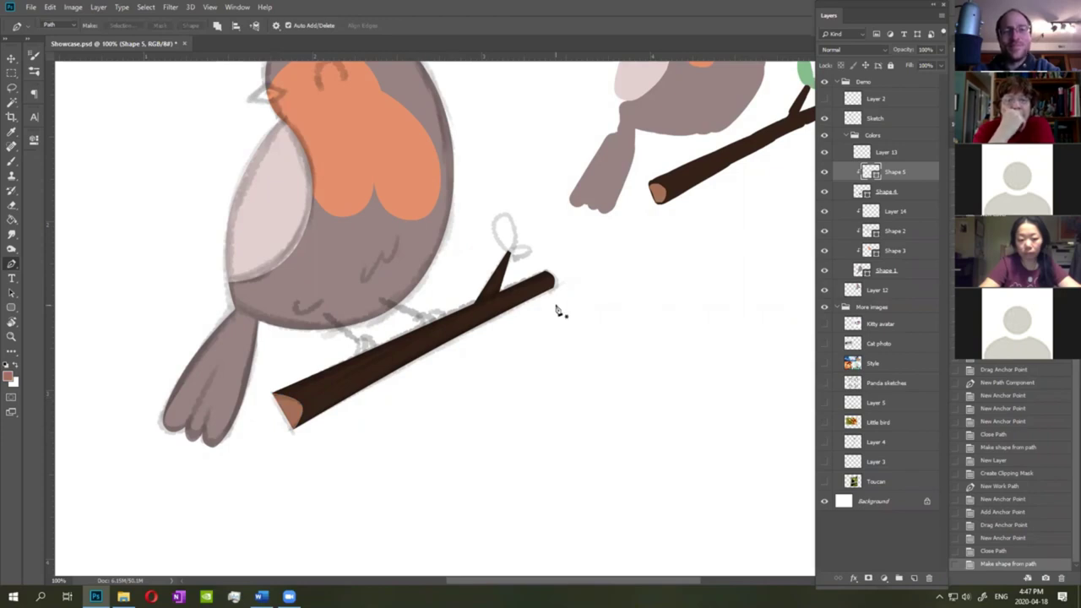
Set the foreground color to the reference leaf's green #85be8b and create a new layer directly below the branch shape.
left_click_drag(589, 296, 515, 355)
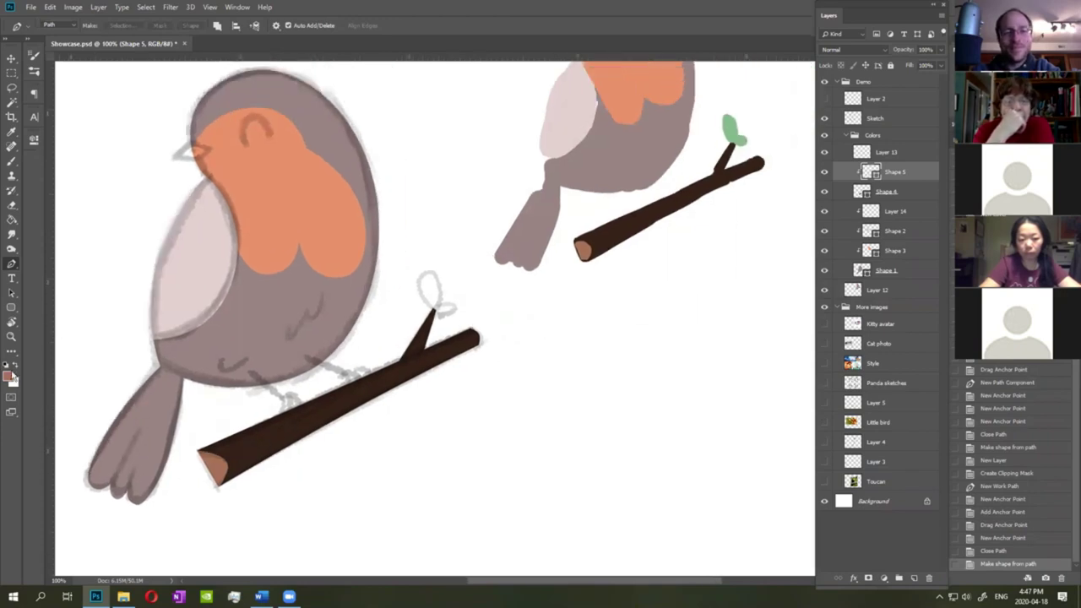
left_click(7, 376)
left_click(732, 128)
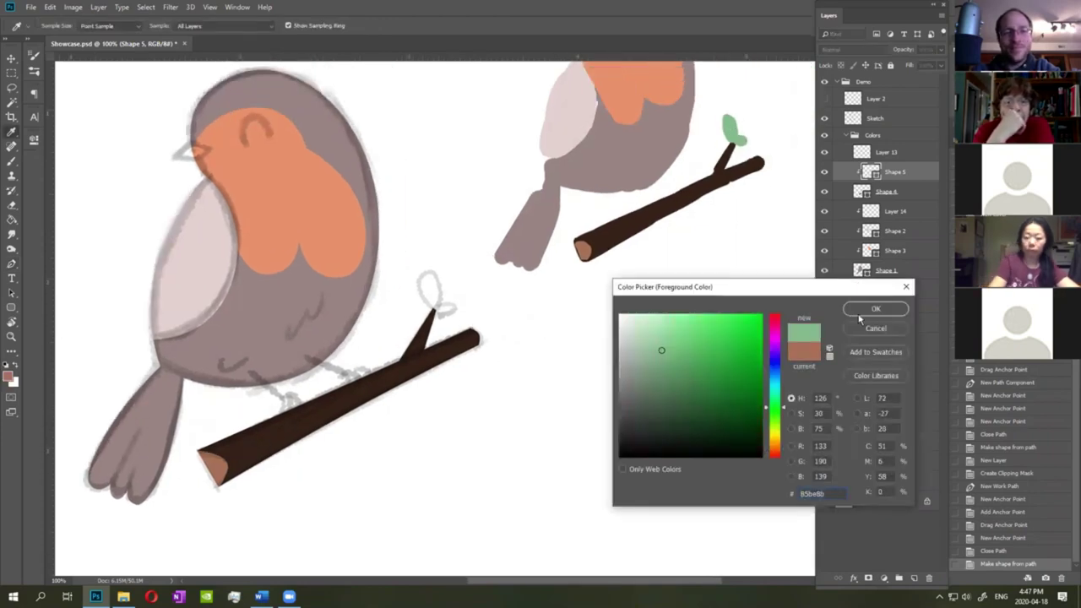
key("Return")
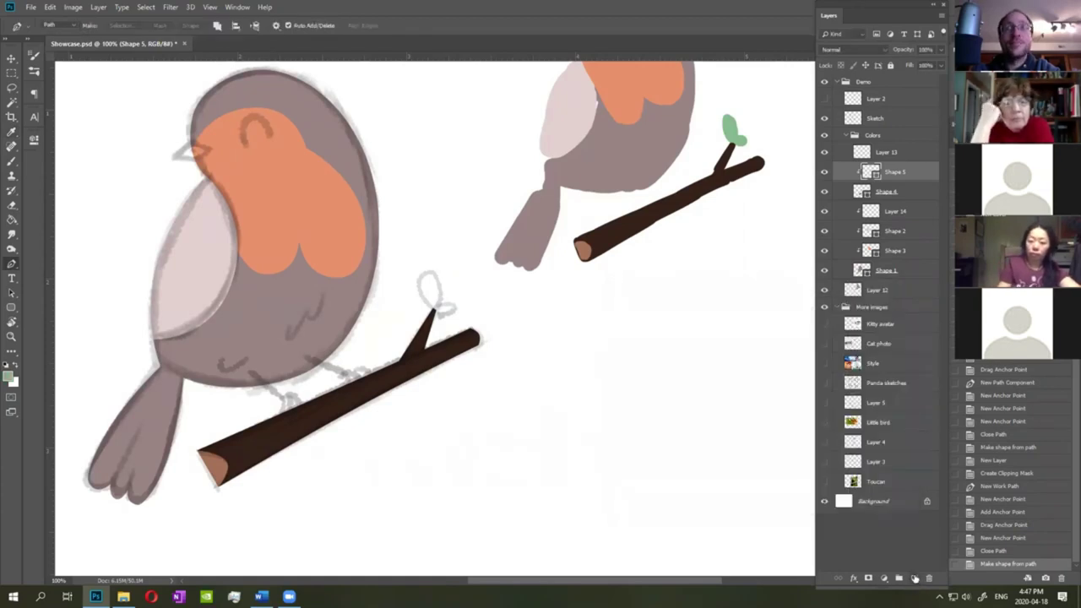
left_click(914, 579)
left_click_drag(910, 173, 921, 211)
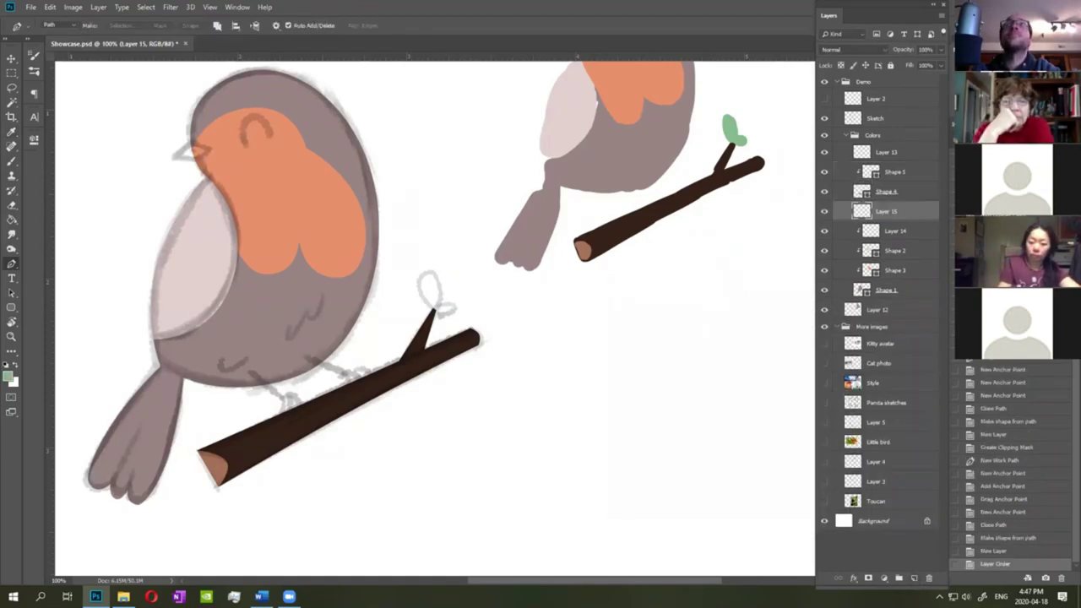
Trace the large sketched leaf at the twig's tip as a closed path and curve its sides to fit the sketch.
scroll(447, 305, "up", 3)
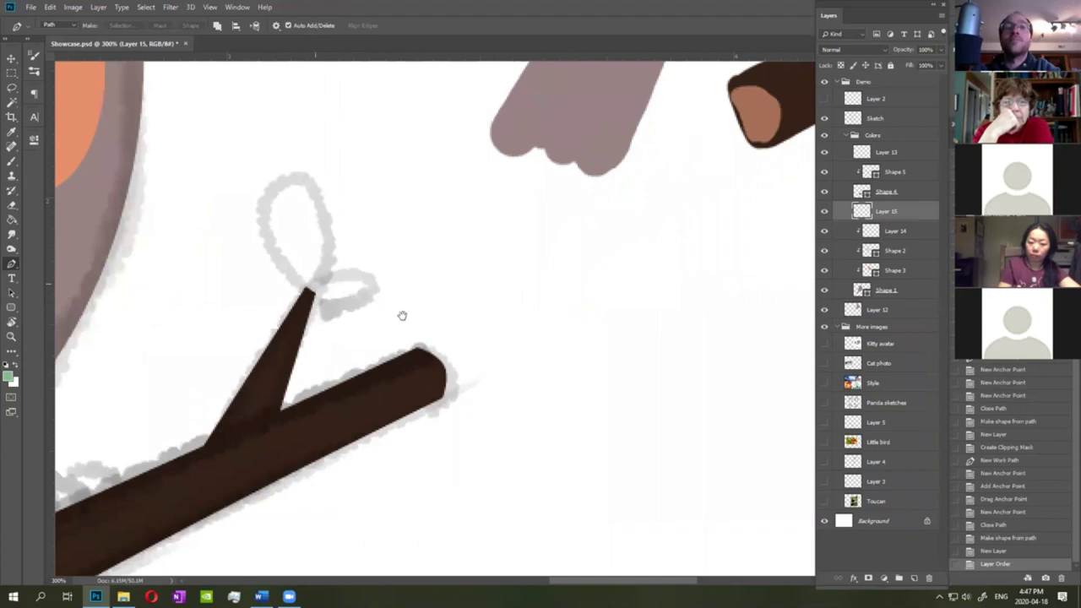
scroll(400, 313, "up", 2)
left_click(390, 331)
left_click(373, 208)
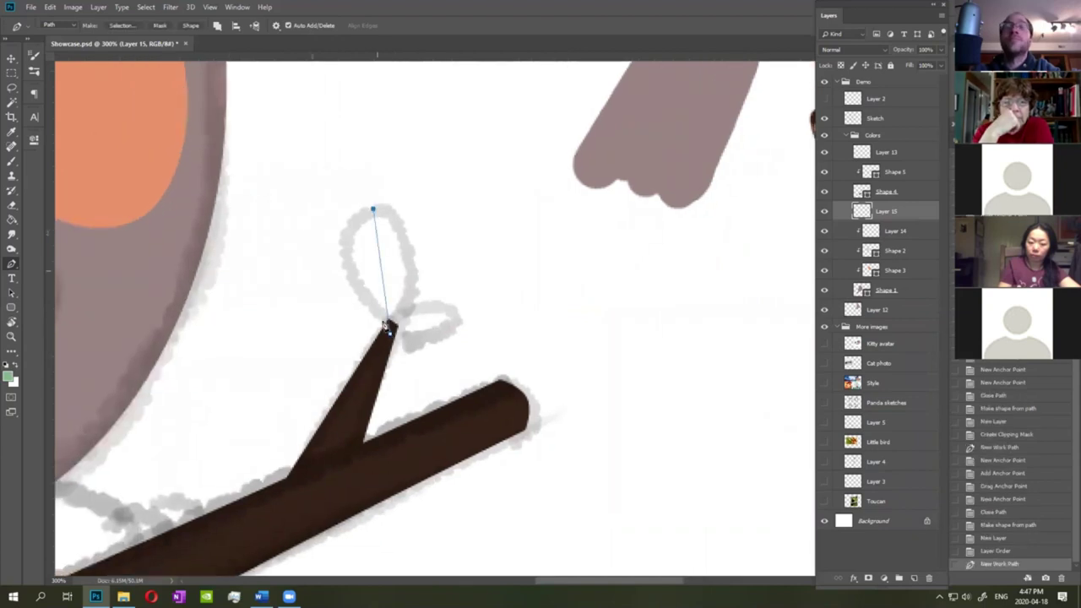
left_click(374, 211)
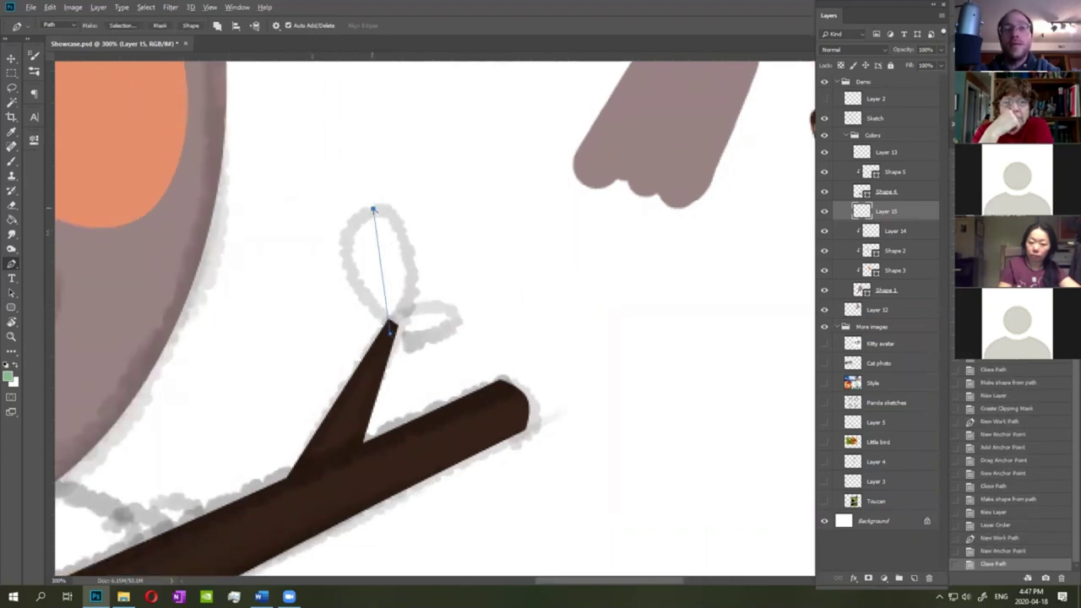
left_click_drag(374, 209, 429, 197)
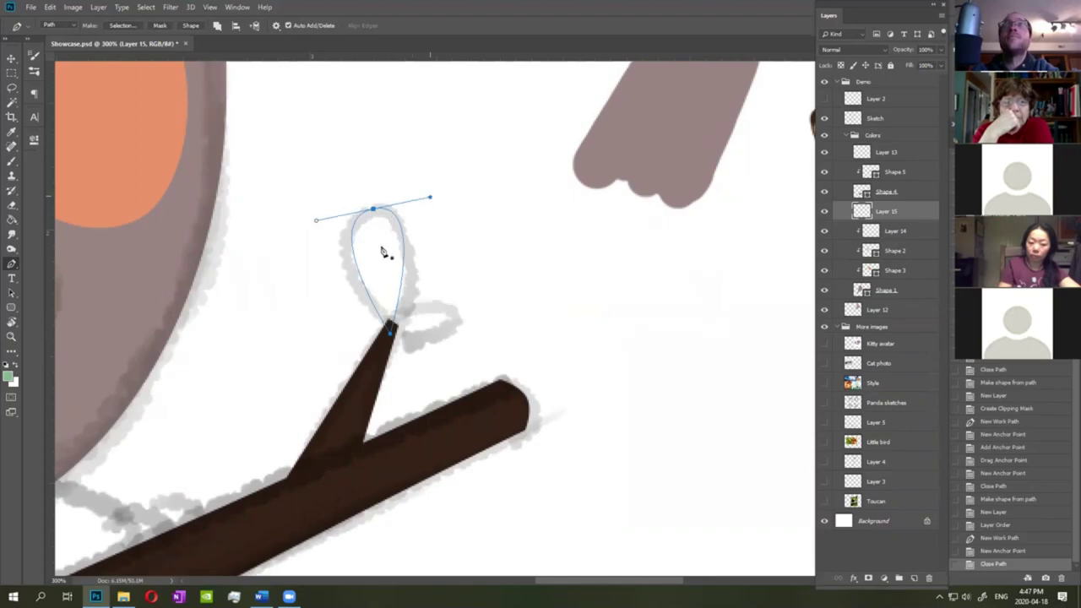
left_click(355, 257)
left_click_drag(355, 257, 413, 261)
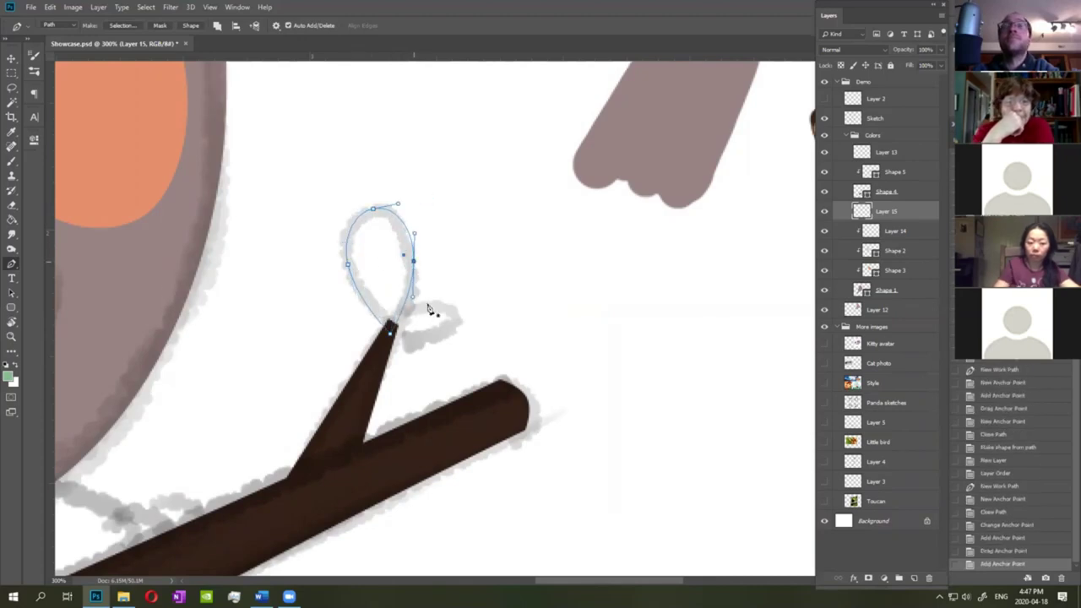
Trace the small sketched leaf as a second closed, rounded path and turn both leaf paths into a green filled shape.
left_click(401, 329)
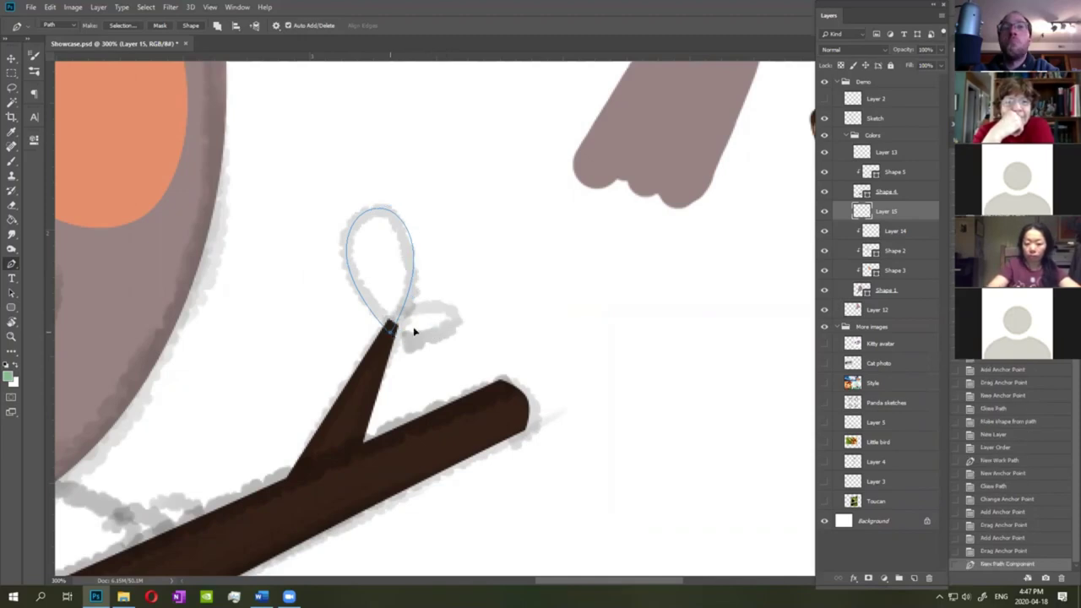
left_click(471, 320)
left_click(390, 333)
left_click_drag(470, 320, 431, 351)
left_click_drag(435, 308, 427, 300)
left_click(200, 26)
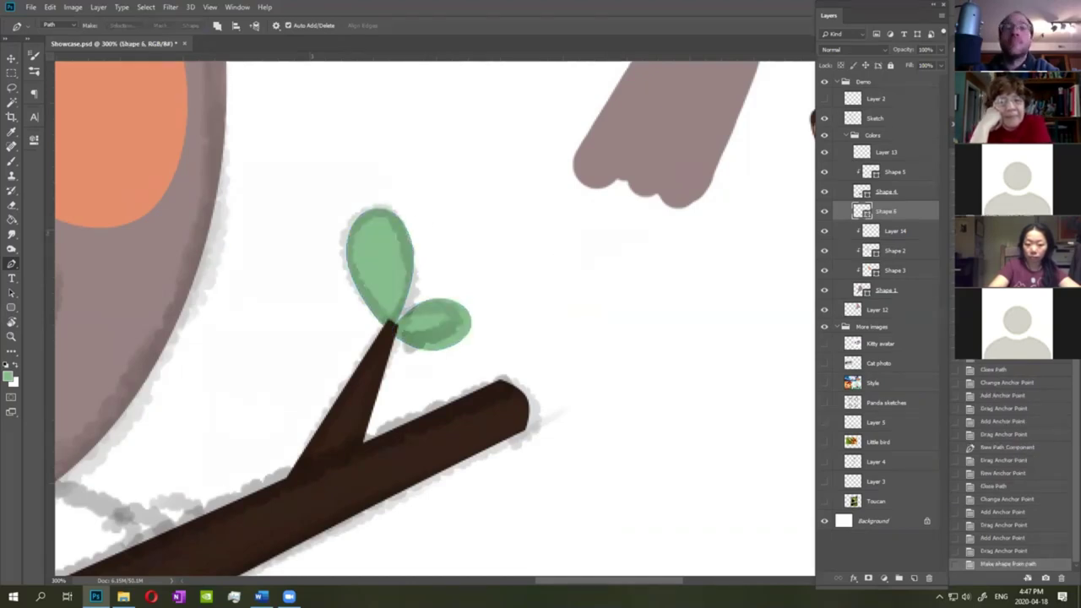
Create a new layer and move it above the branch and its clipped cut-end shape.
key("ctrl+minus")
key("ctrl+minus")
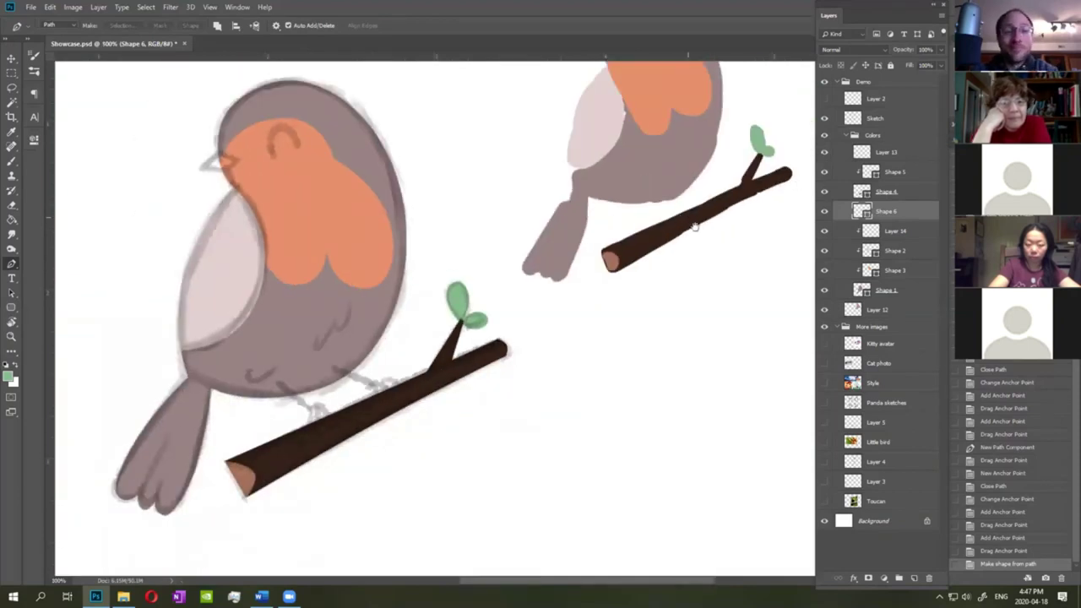
scroll(681, 219, "up", 3)
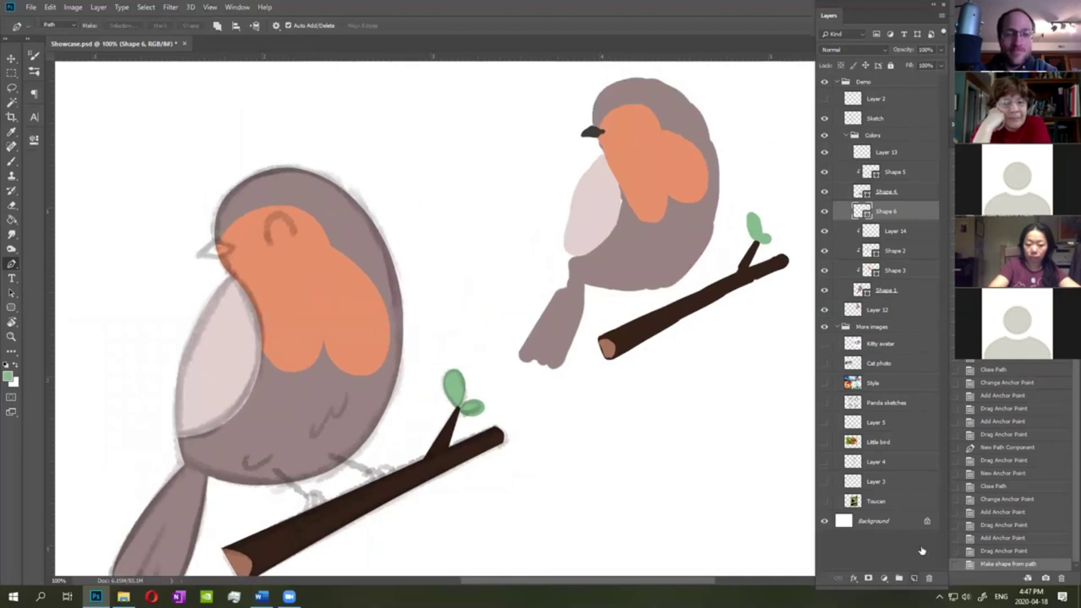
left_click(914, 578)
left_click_drag(885, 205, 850, 167)
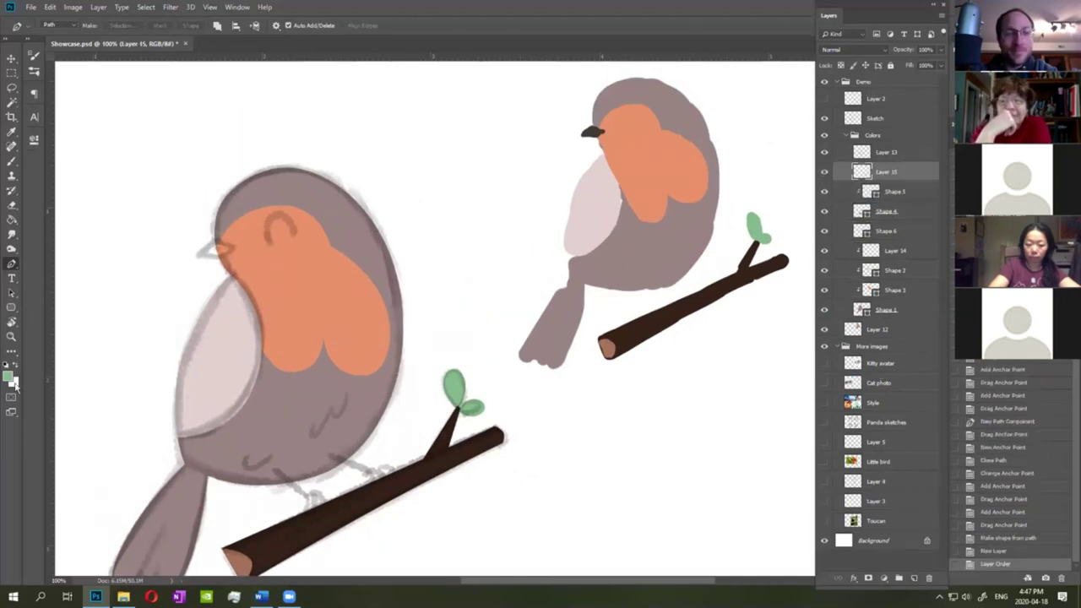
Set the foreground color to the dark gray #3e3a3a sampled from the reference bird's beak and return to the Pen tool.
left_click(10, 378)
left_click_drag(460, 282, 487, 250)
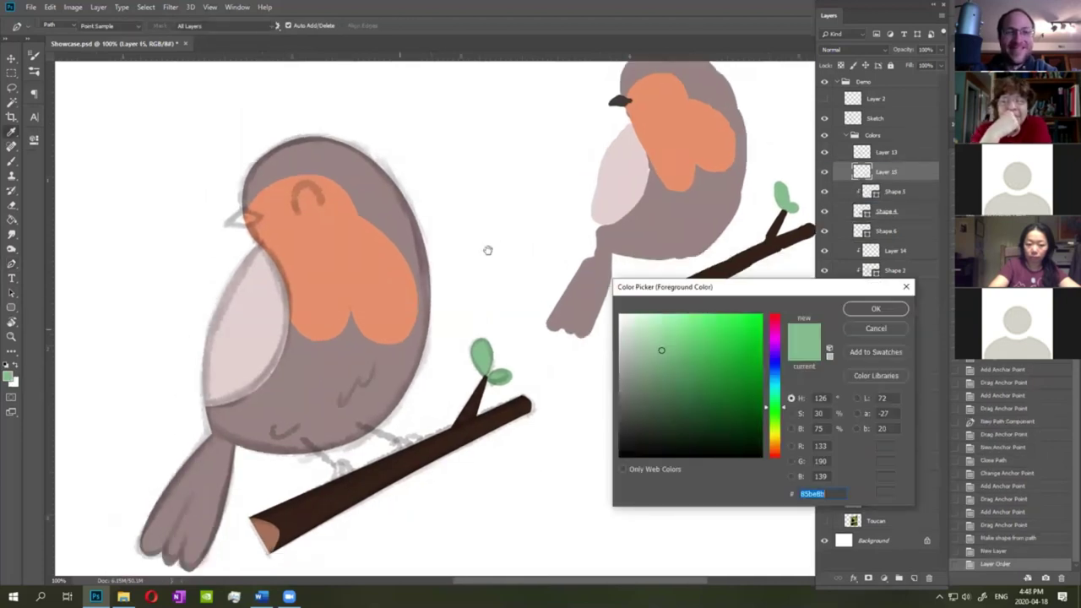
left_click(619, 101)
left_click(886, 309)
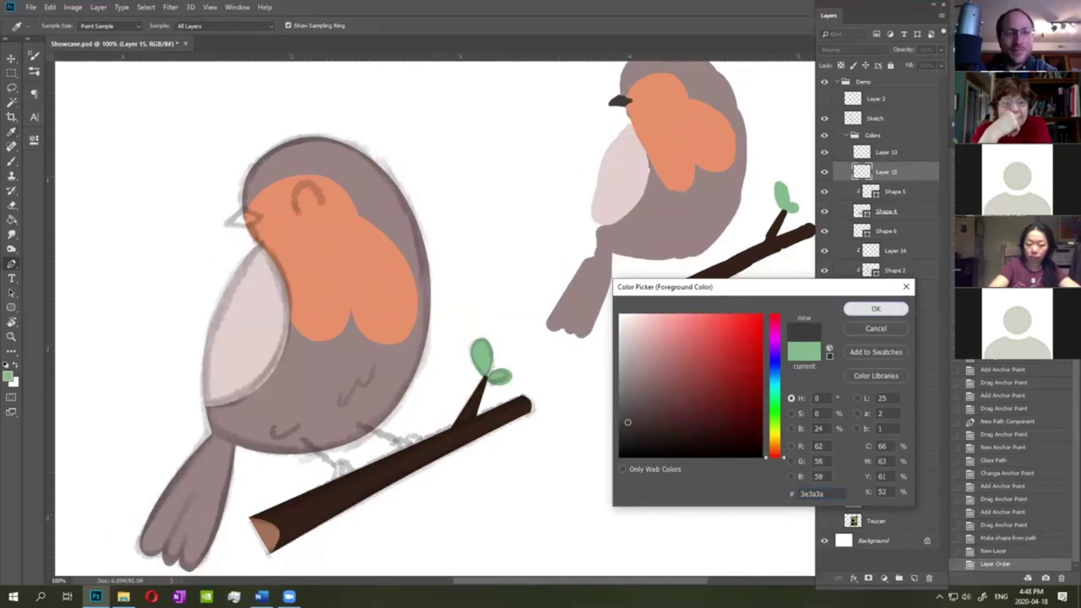
left_click(876, 308)
key("p")
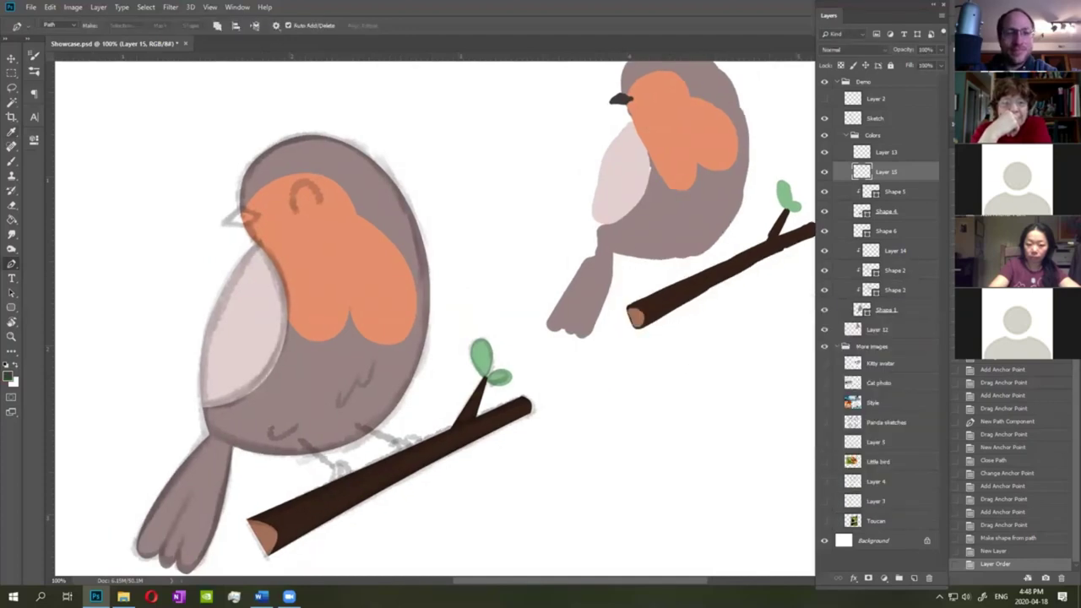
Trace the sketched beak as a closed four-point path that overlaps the orange face.
key("ctrl+plus")
left_click_drag(442, 239, 748, 348)
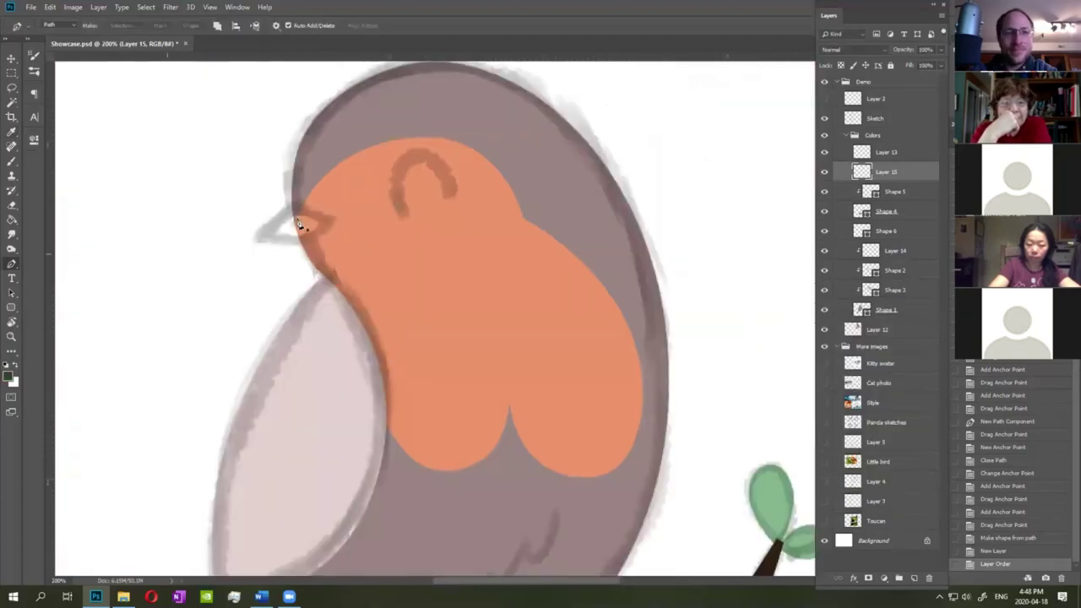
left_click(256, 237)
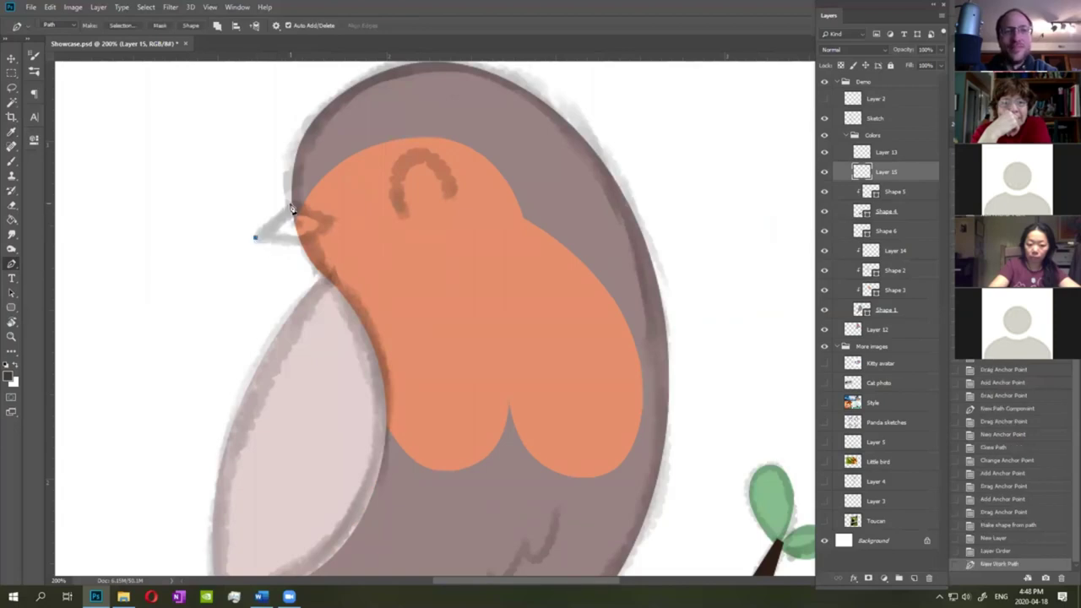
left_click(291, 204)
left_click(330, 218)
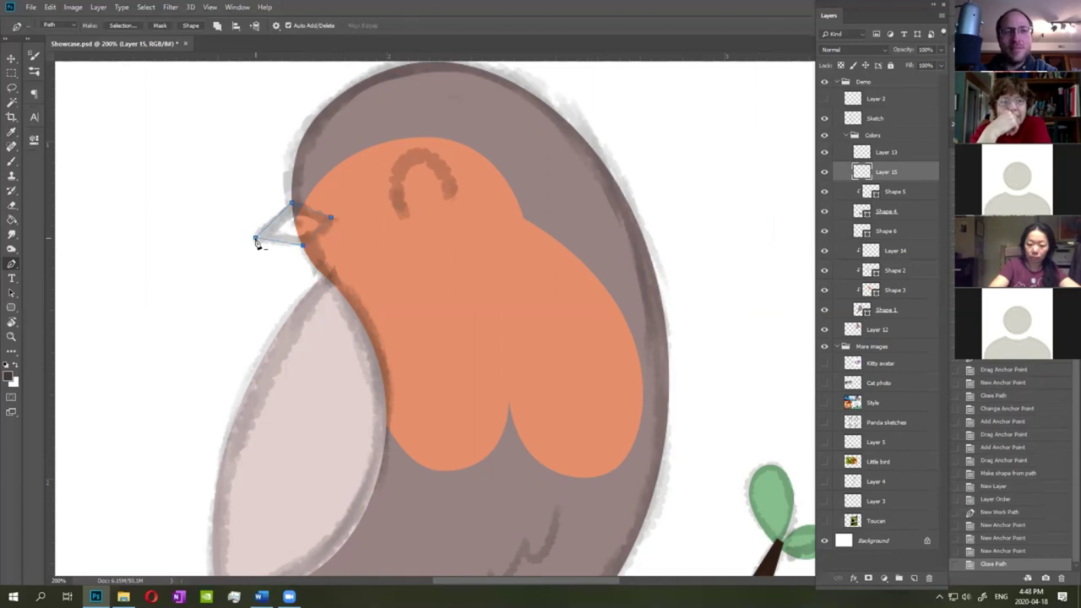
Try a fully rounded beak tip as a filled dark gray shape and step back in history to the closed straight-edged path.
left_click(256, 240)
left_click_drag(257, 255, 249, 222)
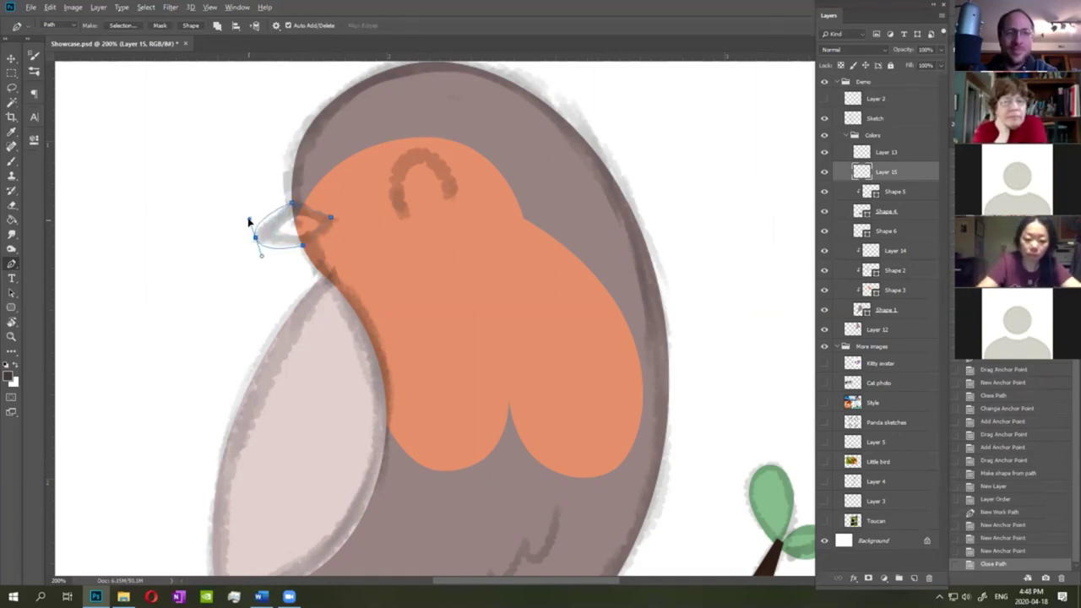
left_click(191, 25)
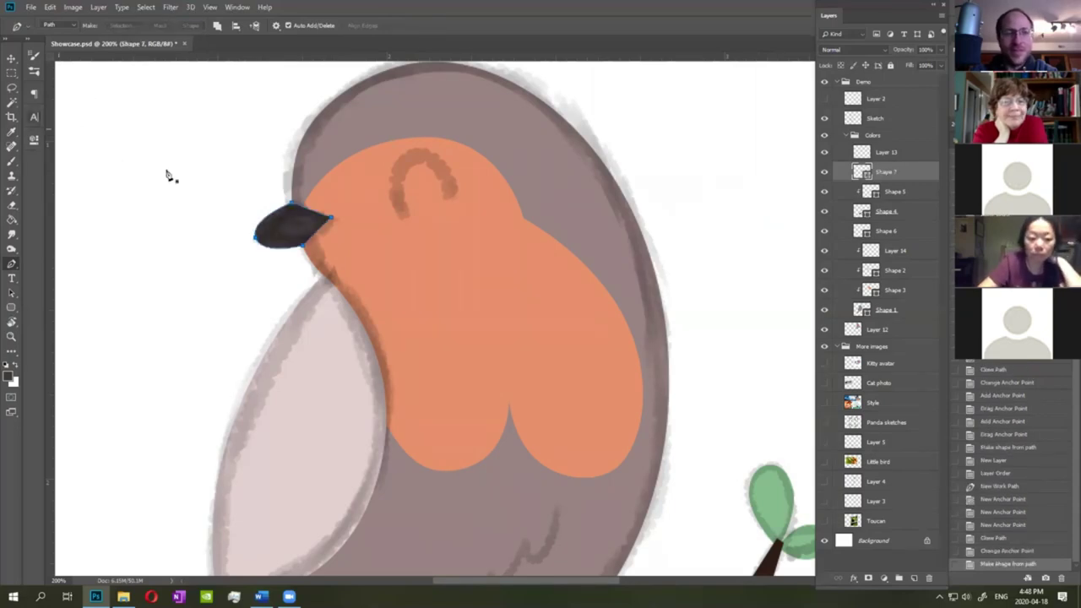
left_click(218, 168, "ctrl")
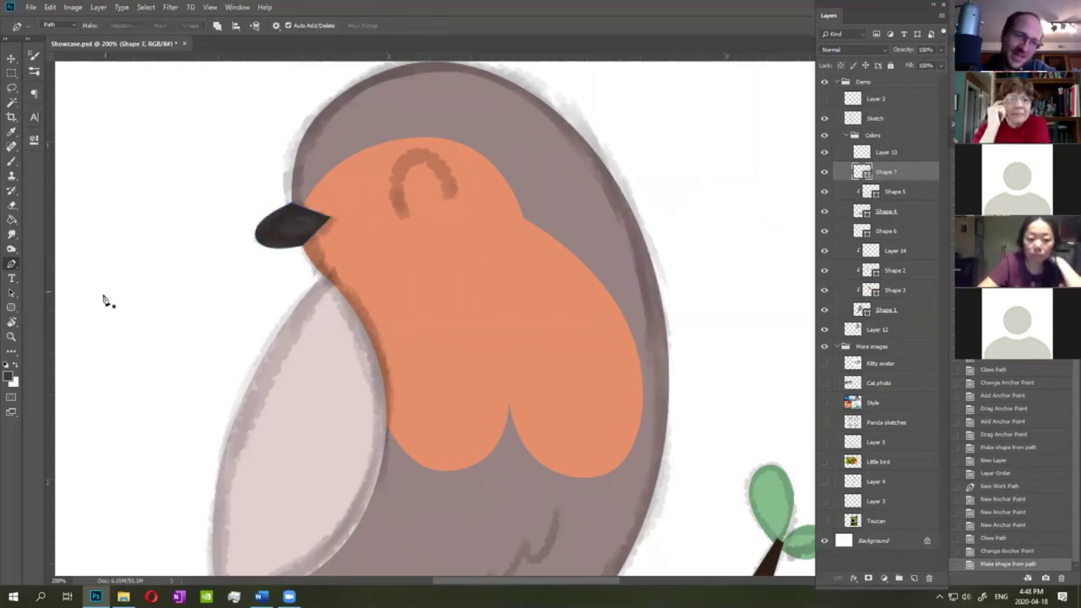
left_click(1018, 551)
left_click(994, 538)
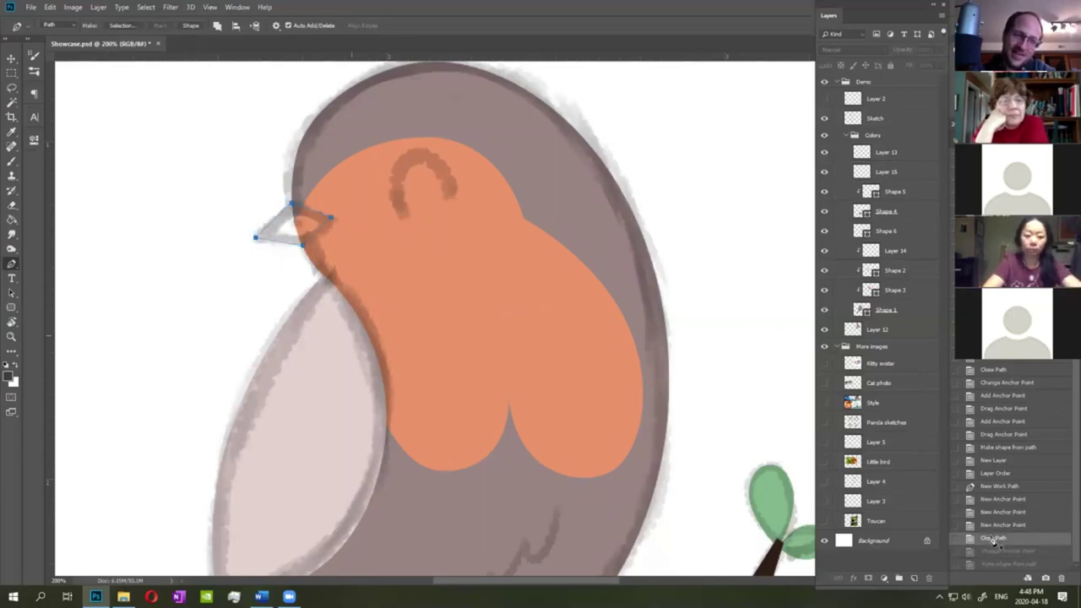
Slightly round the beak's tip, bow its upper edges with added anchor points and turn the path into a dark gray filled shape.
left_click_drag(254, 239, 254, 238)
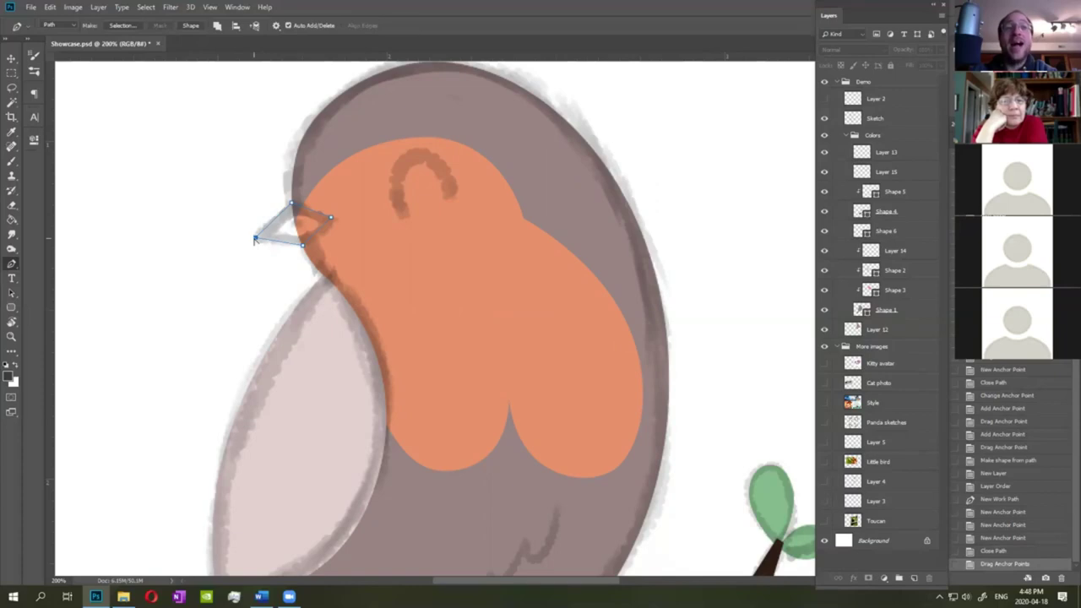
left_click(253, 235, "alt")
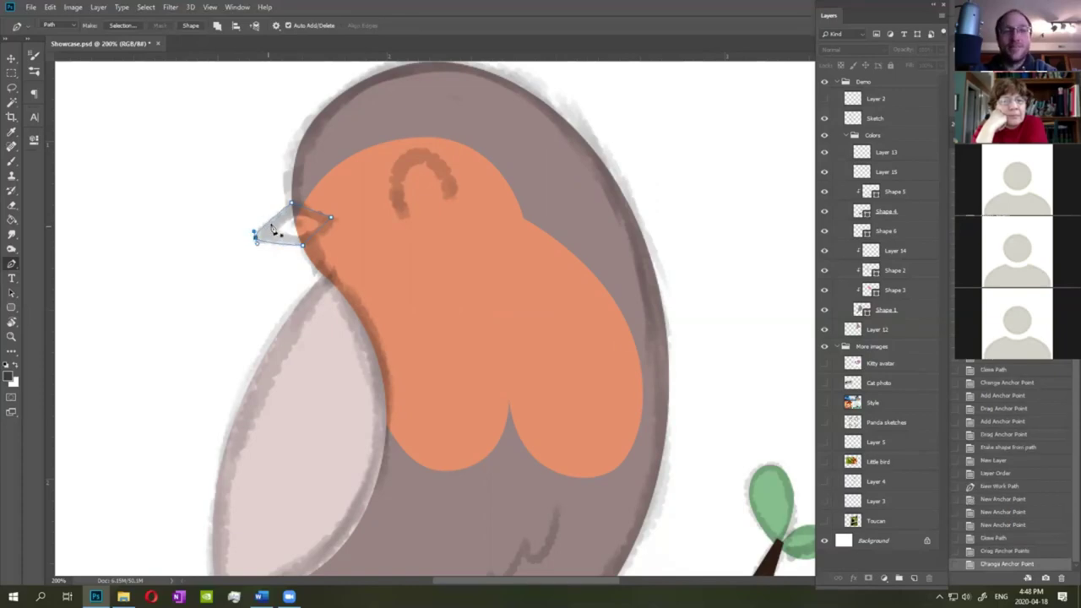
left_click(272, 222)
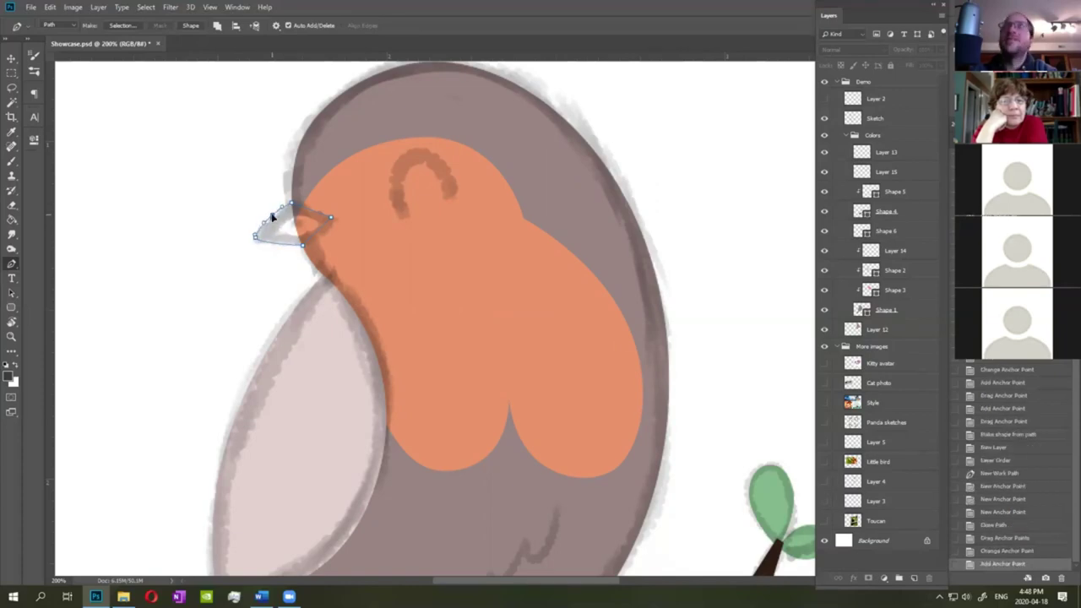
left_click_drag(272, 218, 271, 216)
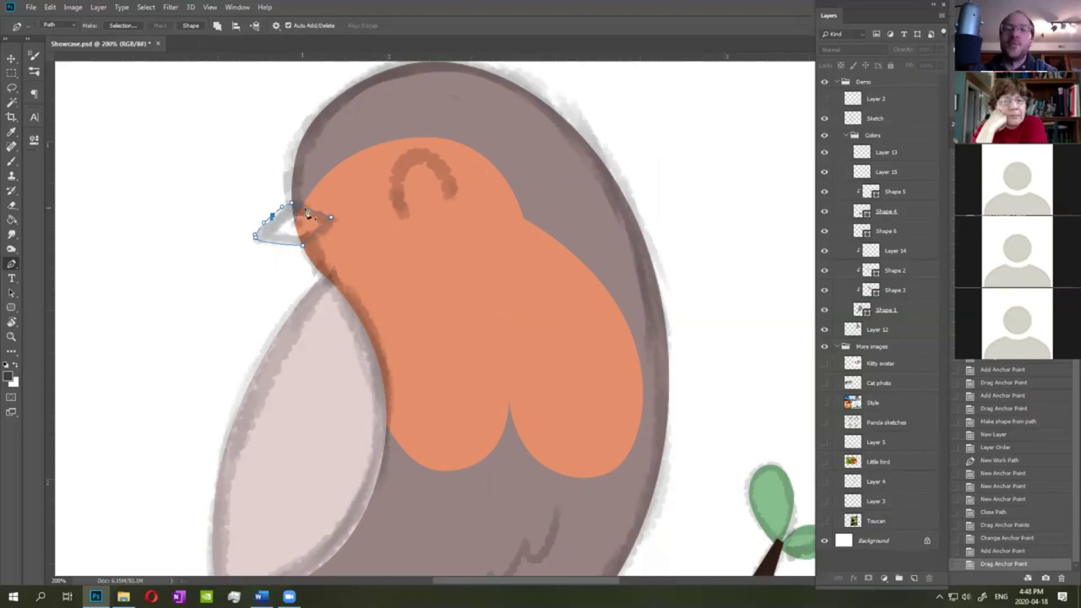
left_click(309, 214)
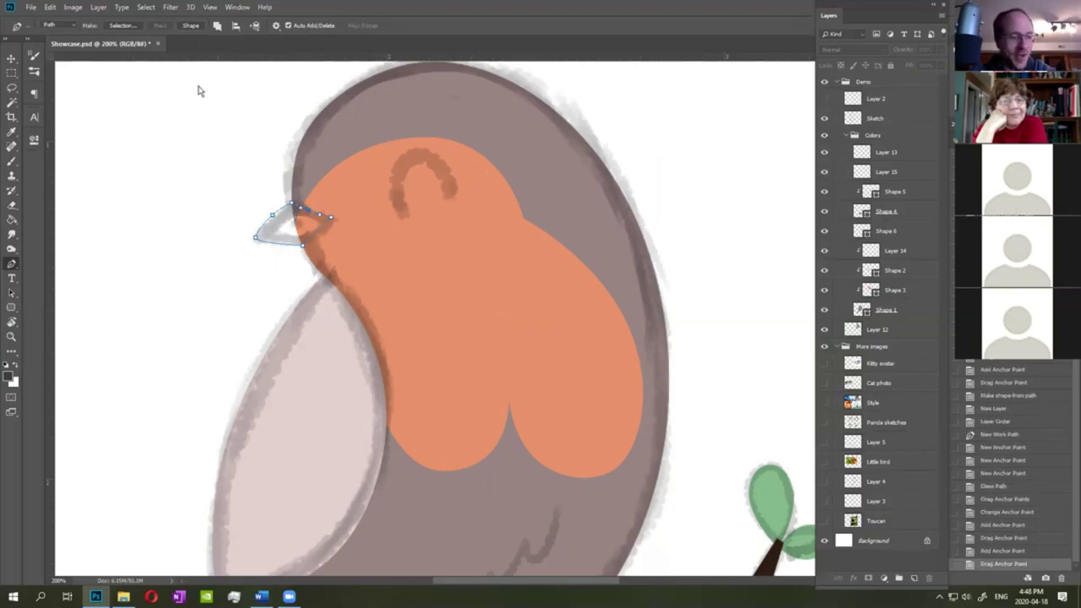
left_click(193, 27)
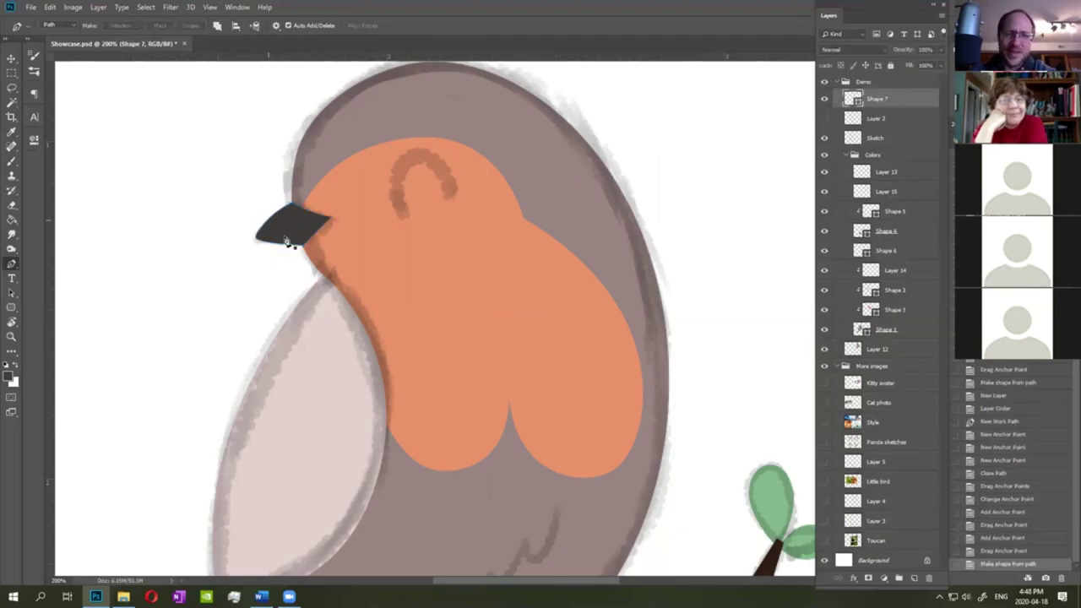
Make Layer 15 in the Colors group active and choose the Fountania brush from the Favorite Brushes set.
mouse_move(289, 304)
left_mouse_down()
mouse_move(364, 196)
mouse_move(282, 369)
mouse_move(282, 311)
left_mouse_up()
left_click_drag(502, 357, 490, 310)
key("ctrl+minus")
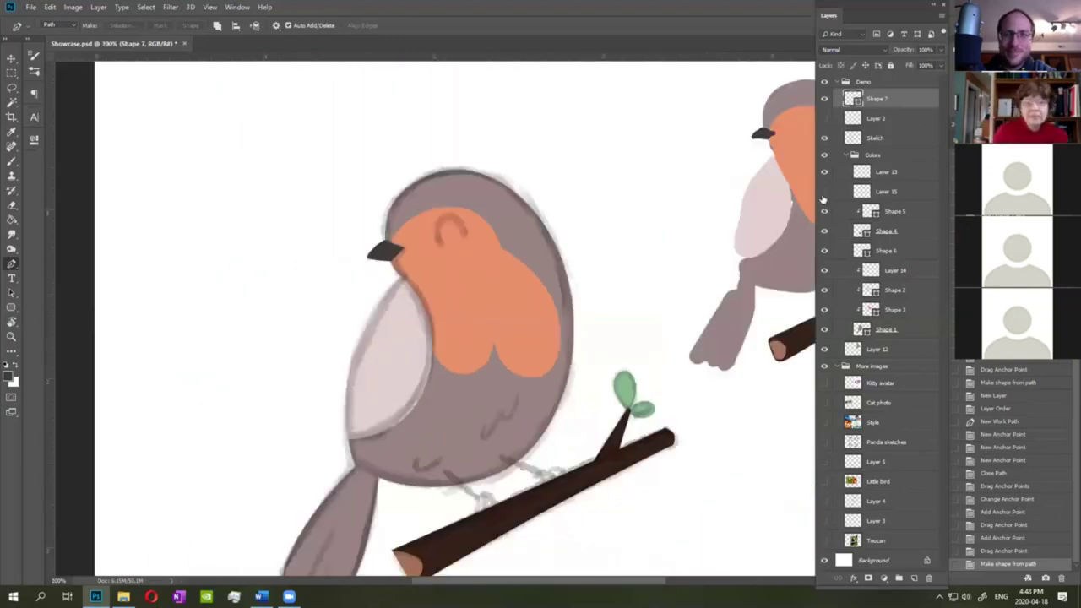
left_click(870, 192)
key("b")
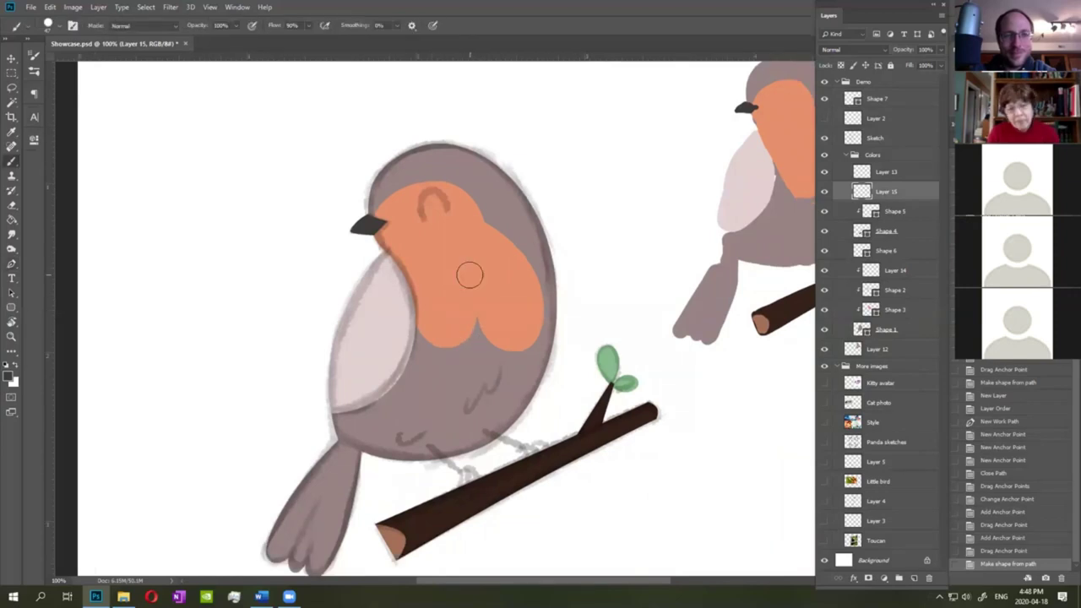
right_click(469, 275)
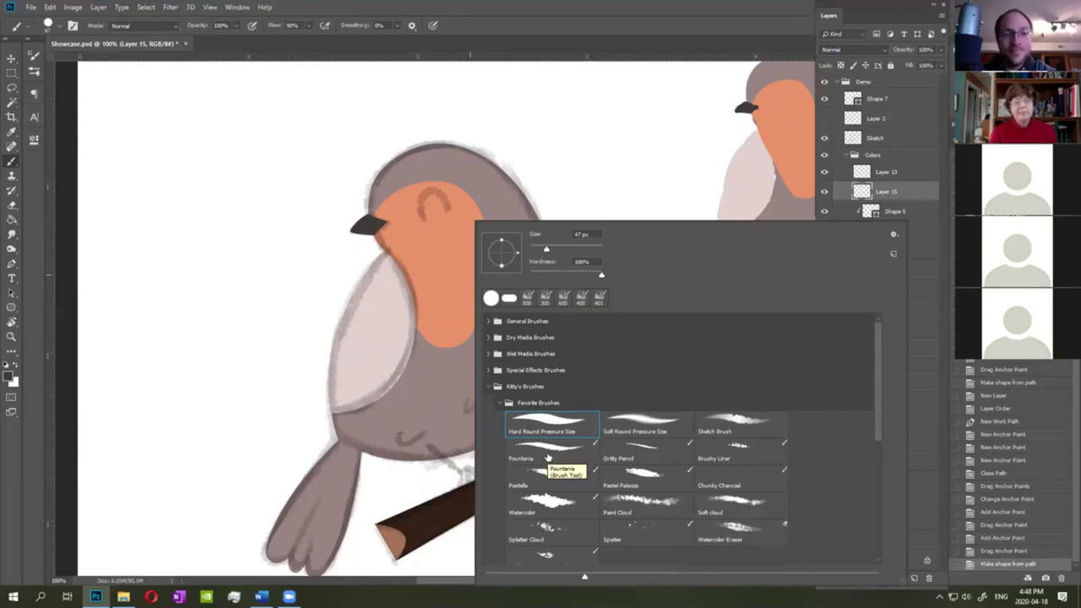
left_click(545, 454)
right_click(437, 326)
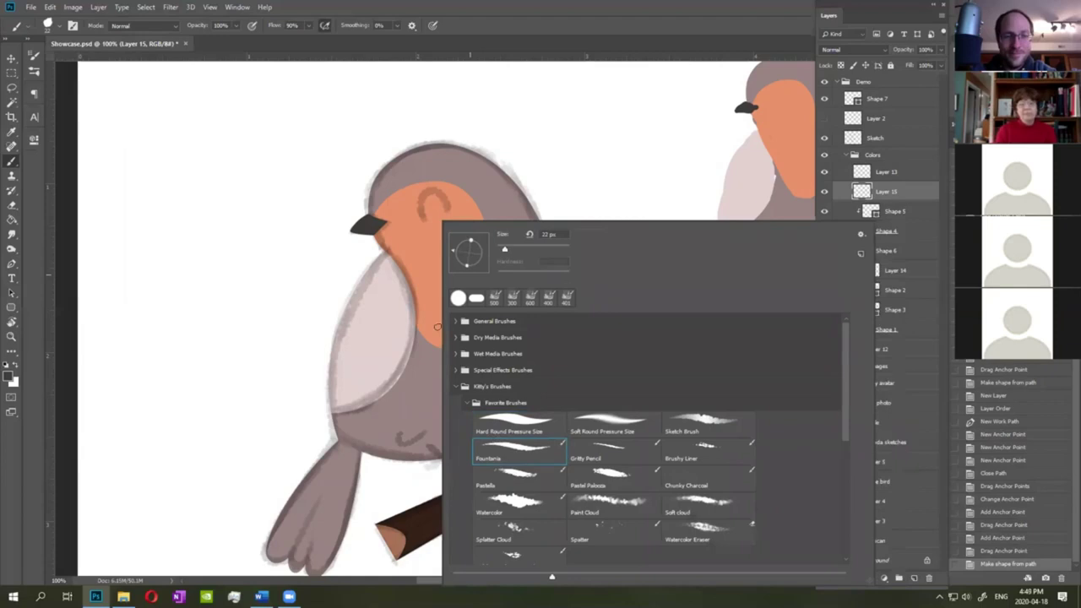
key("alt+Tab")
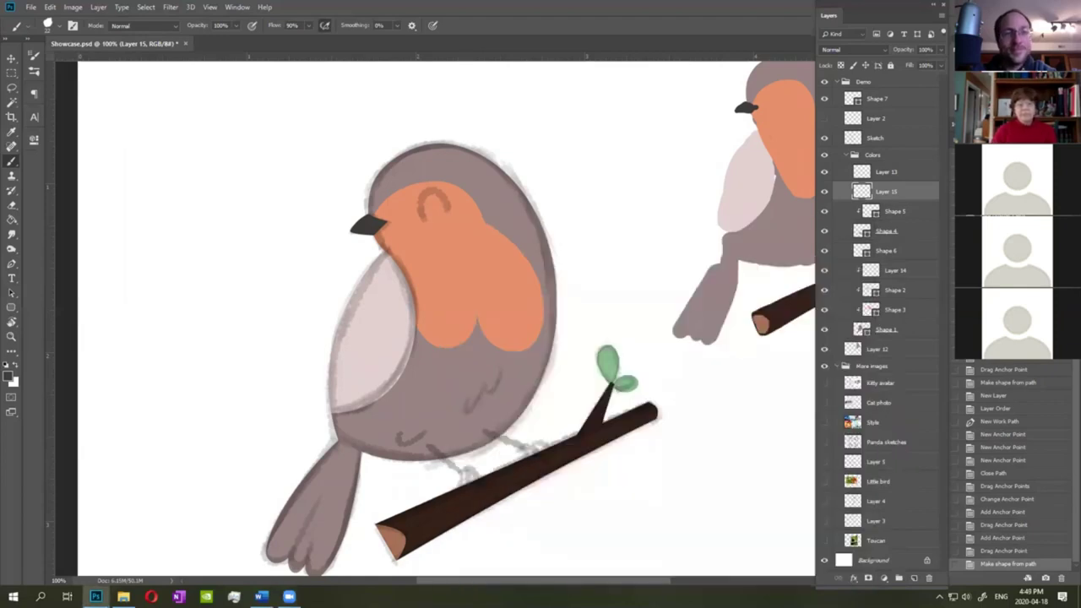
Set the foreground color to #645353, a darker shade based on a color sampled from the bird's gray belly.
key("ctrl+plus")
left_click_drag(551, 260, 577, 162)
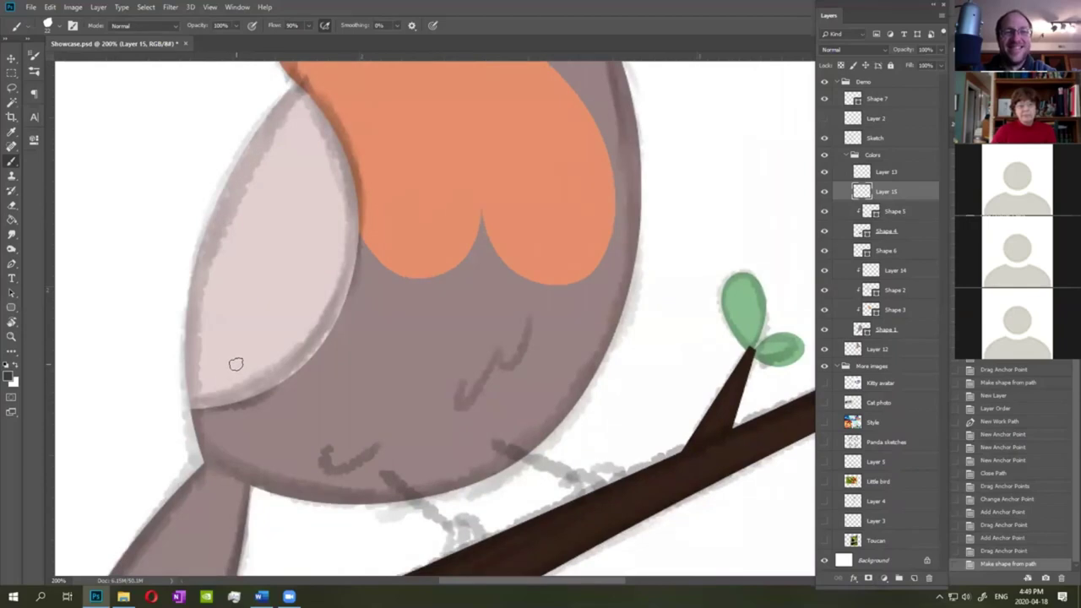
scroll(237, 328, "down", 2)
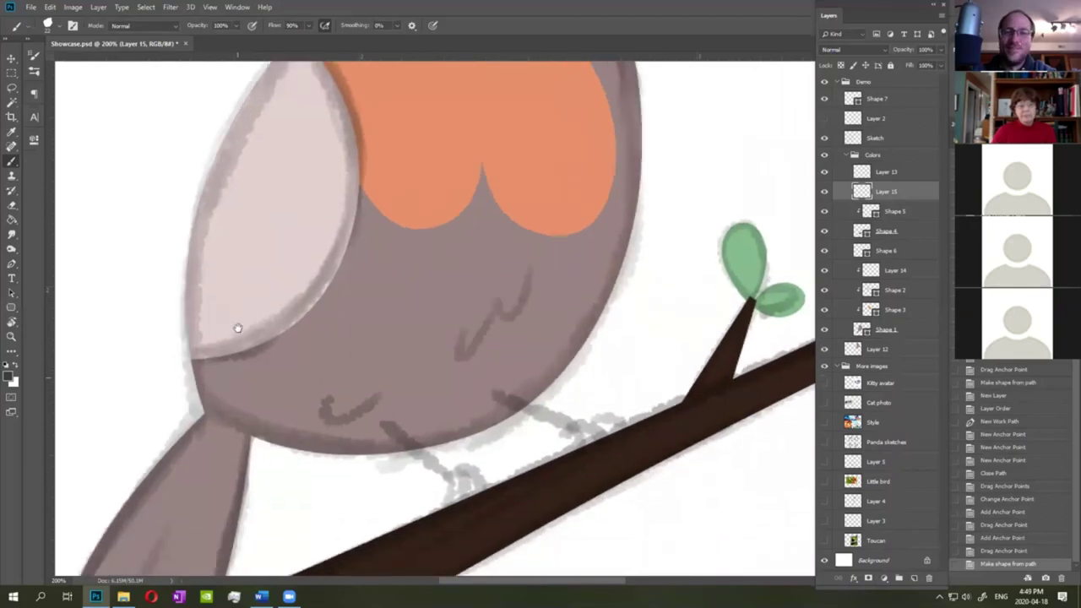
left_click(9, 380)
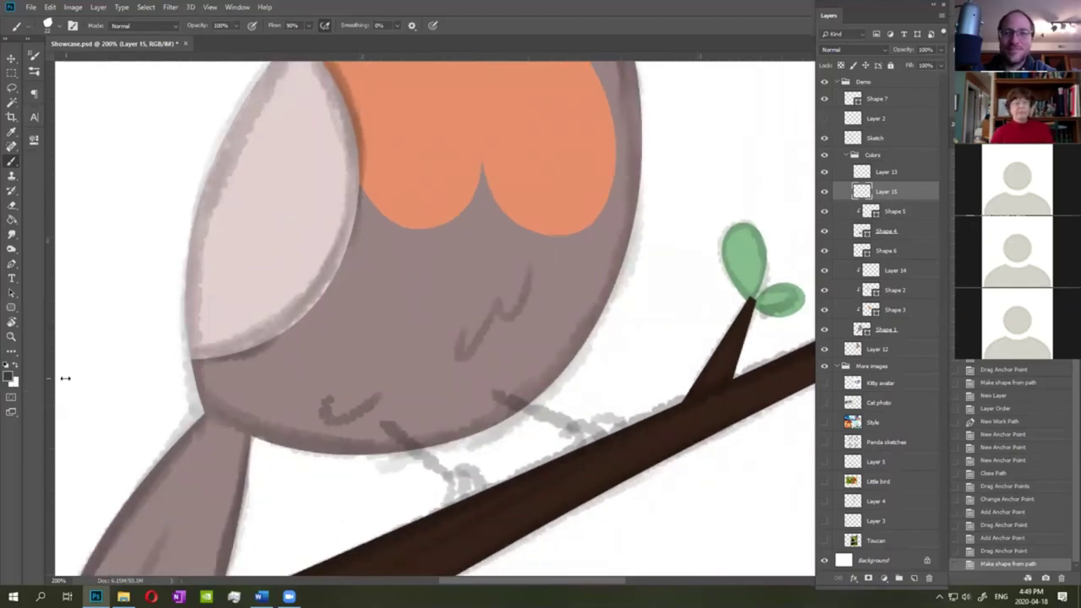
left_click(349, 398)
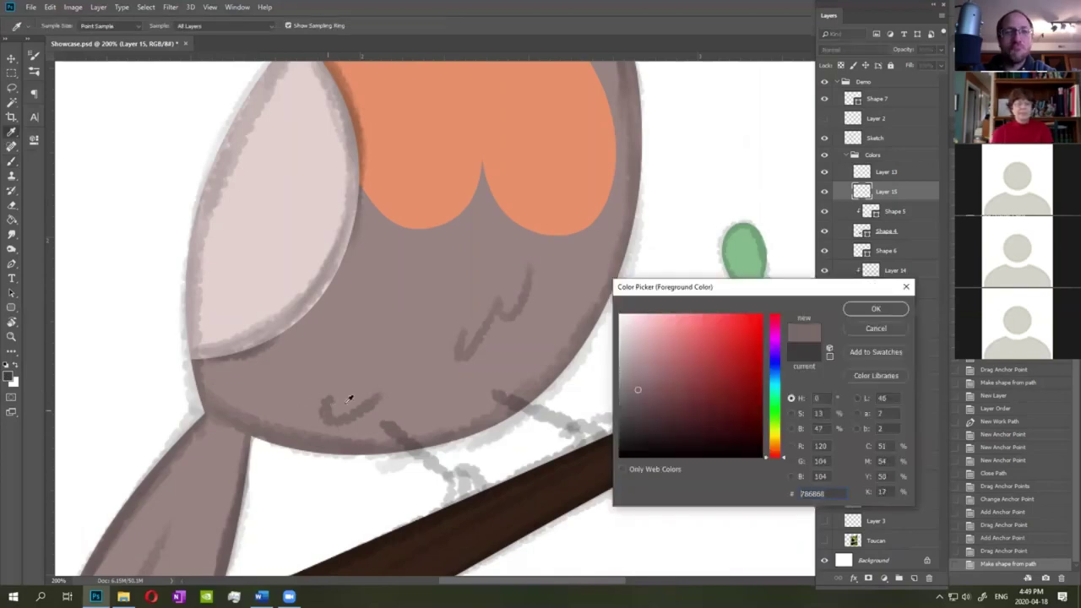
left_click(647, 402)
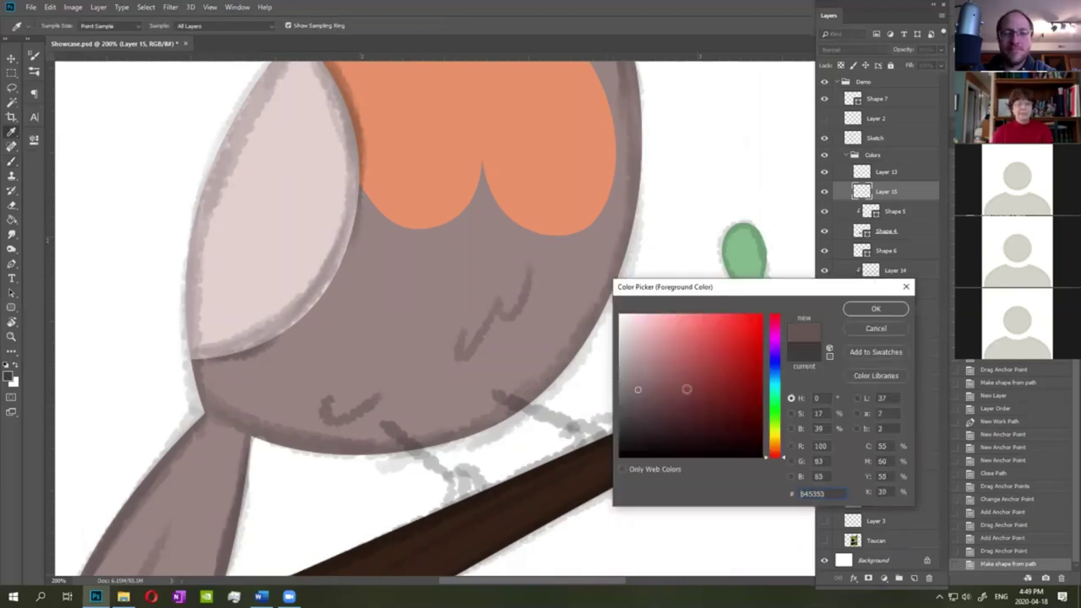
left_click(859, 313)
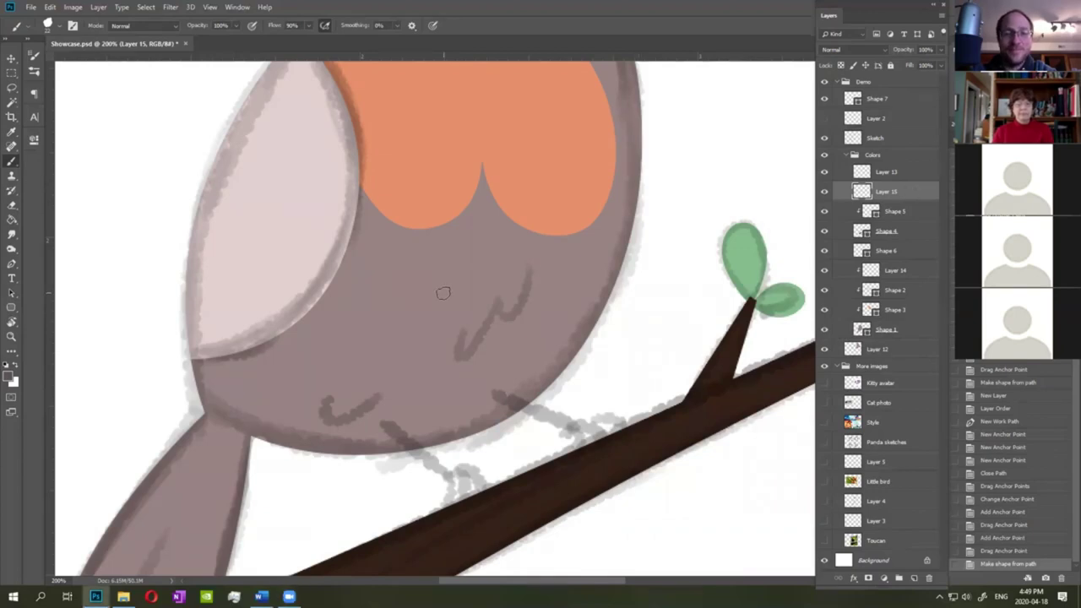
Paint the two joined hook-shaped feather marks over the sketched belly lines, and hide Layer 13 and the Sketch layer to check the strokes.
mouse_move(465, 332)
left_mouse_down()
mouse_move(498, 284)
mouse_move(506, 306)
mouse_move(497, 300)
mouse_move(531, 277)
left_mouse_up()
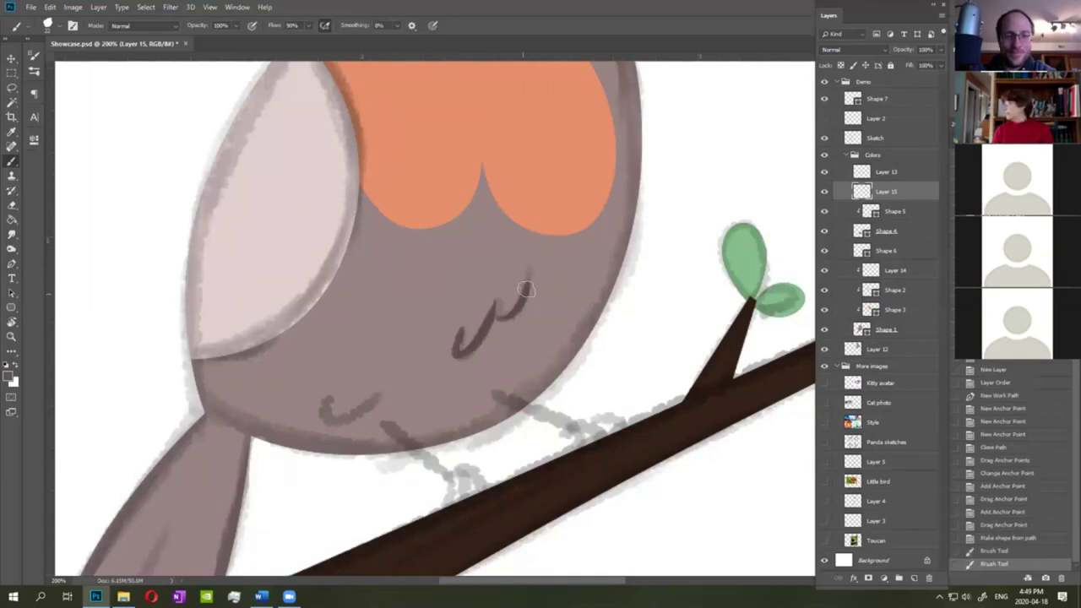
key("ctrl+plus")
key("ctrl+plus")
left_click(826, 173)
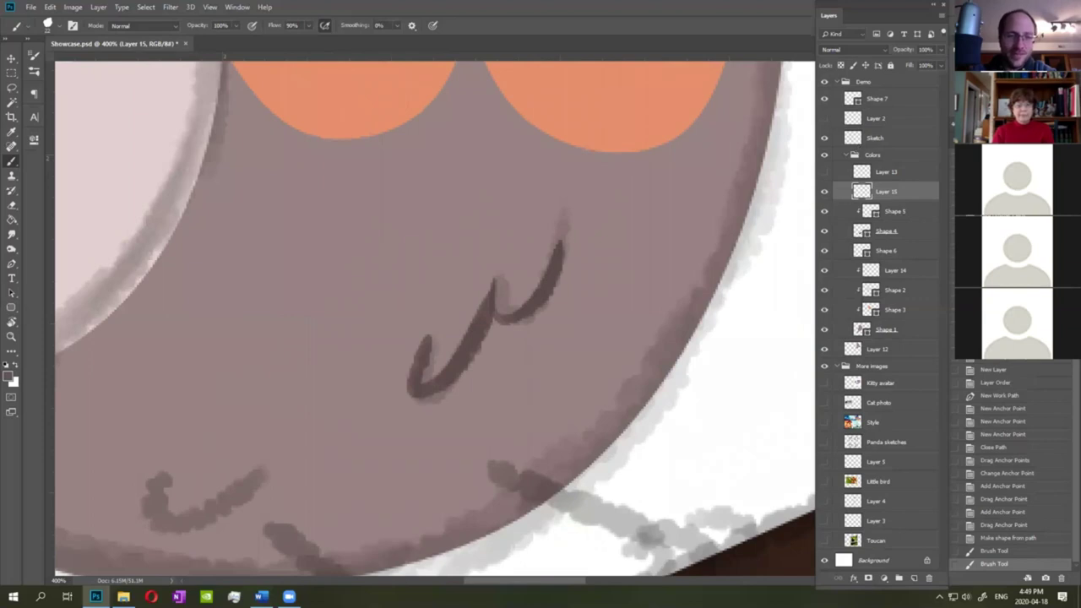
left_click(825, 137)
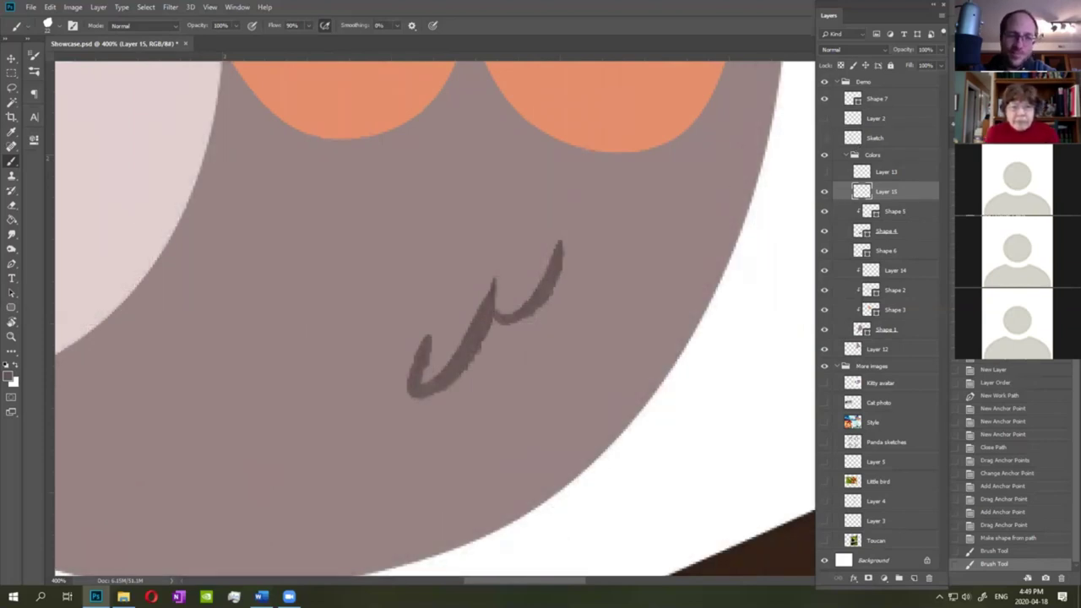
scroll(498, 309, "up", 1)
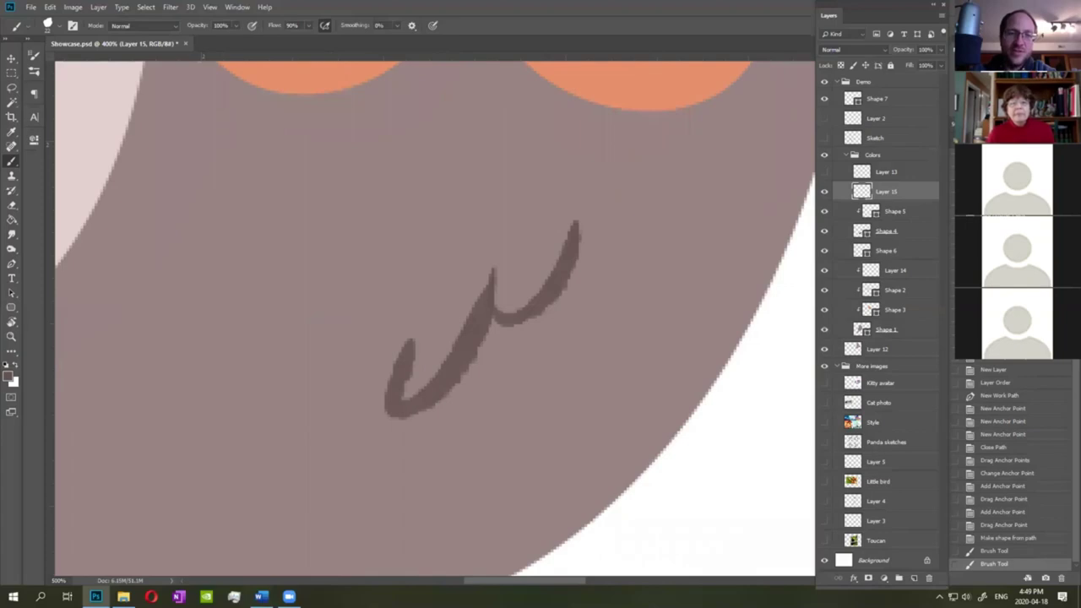
key("ctrl+plus")
key("ctrl+minus")
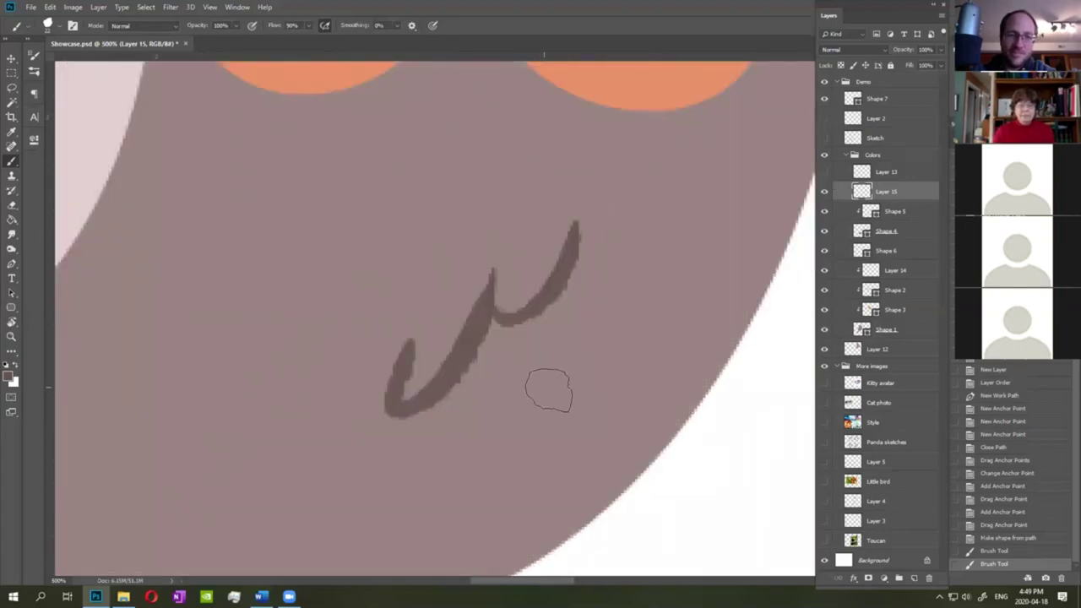
Try thick and thin test strokes around the belly feather marks and step back in history to the finished marks.
left_click(471, 436)
mouse_move(556, 349)
left_mouse_down()
mouse_move(481, 450)
mouse_move(588, 361)
mouse_move(595, 393)
mouse_move(548, 437)
mouse_move(589, 422)
mouse_move(605, 432)
mouse_move(730, 220)
mouse_move(740, 190)
left_mouse_up()
mouse_move(397, 203)
left_mouse_down()
mouse_move(338, 358)
mouse_move(462, 226)
left_mouse_up()
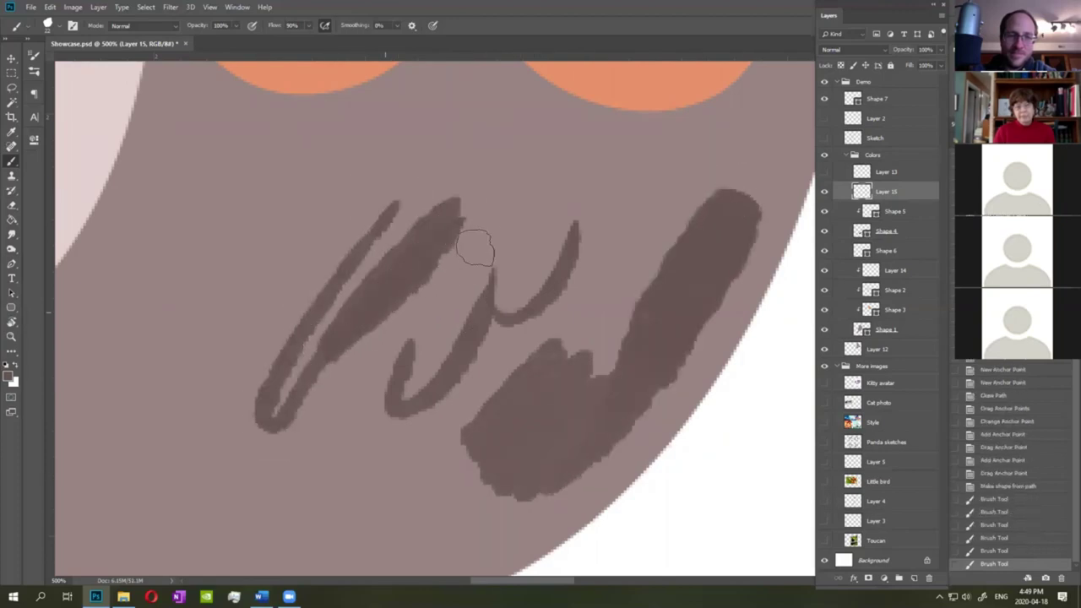
left_click(993, 525)
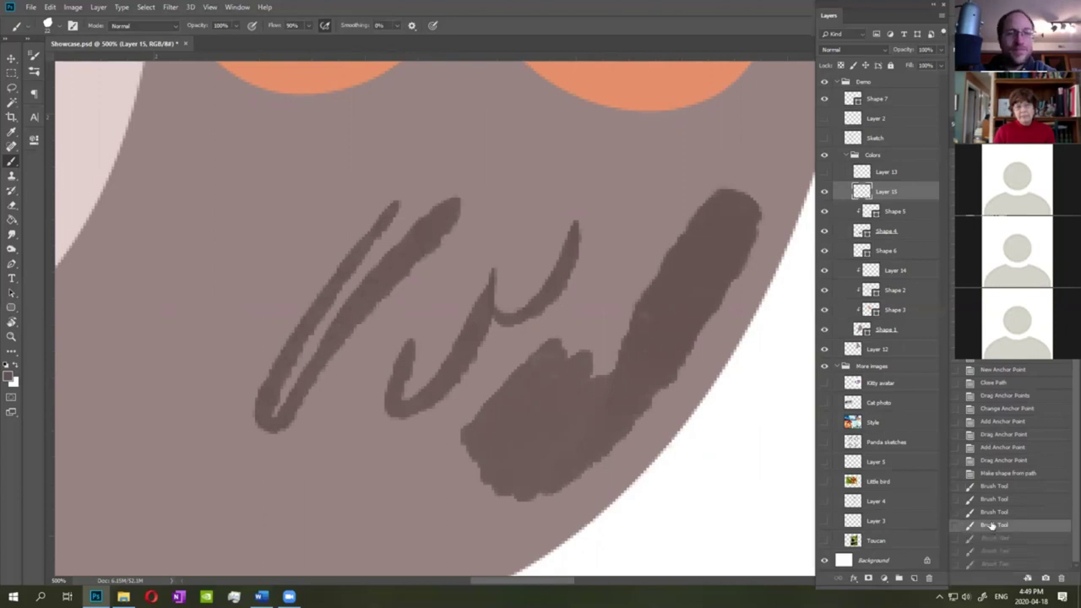
left_click(993, 488)
left_click(994, 499)
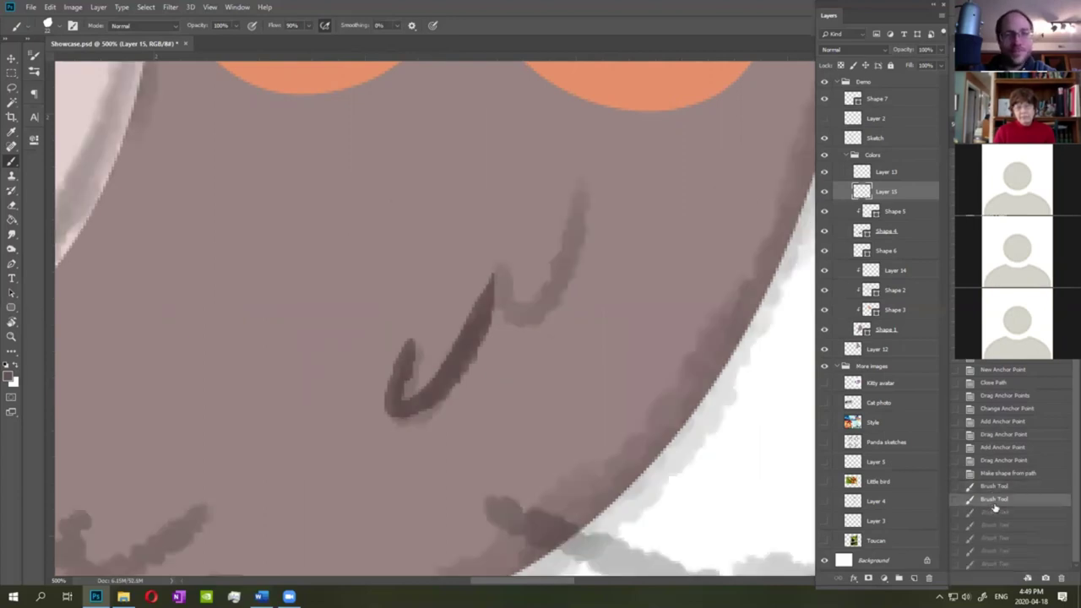
left_click(995, 513)
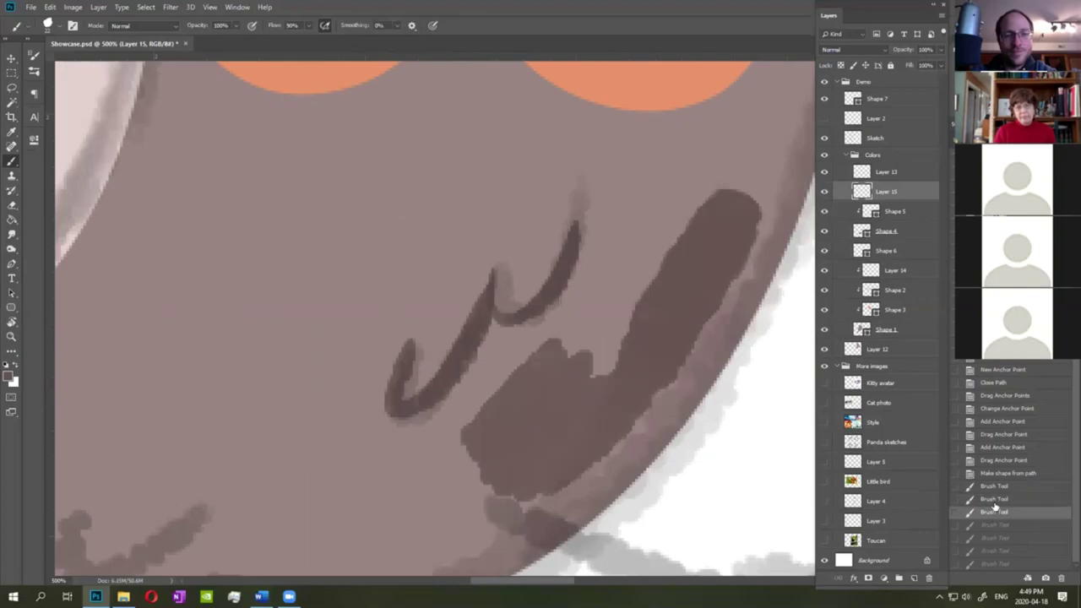
left_click(995, 499)
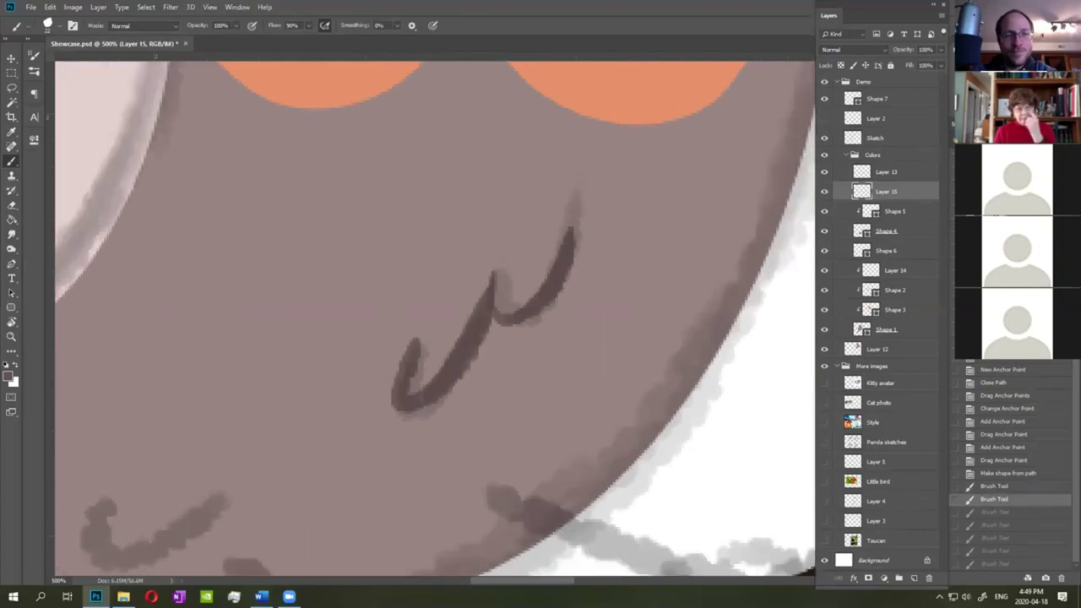
Paint the sketched curved feather mark on the lower belly near the tail and add short accent strokes beside the feather marks.
key("ctrl+minus")
key("ctrl+minus")
key("ctrl+minus")
left_click_drag(516, 406, 640, 331)
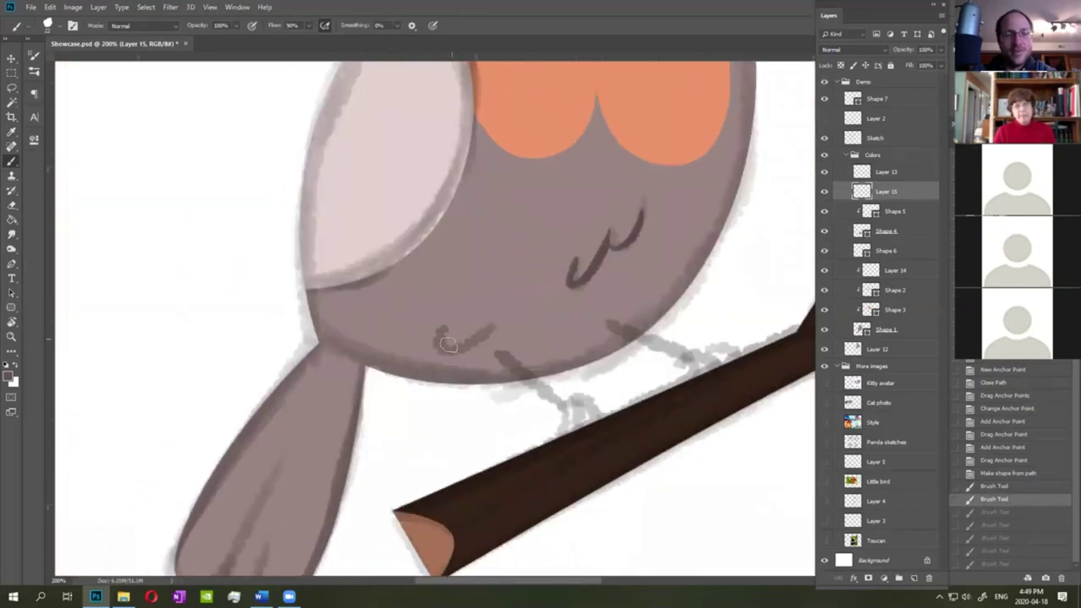
left_click_drag(437, 326, 503, 318)
left_click_drag(592, 310, 525, 379)
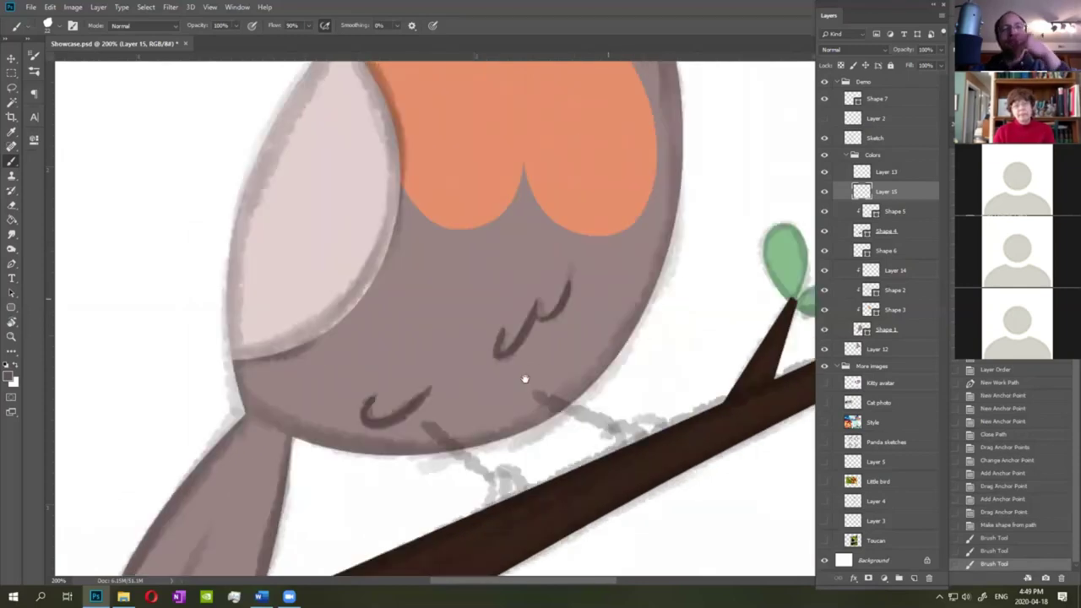
left_click_drag(578, 348, 607, 280)
key("ctrl+z")
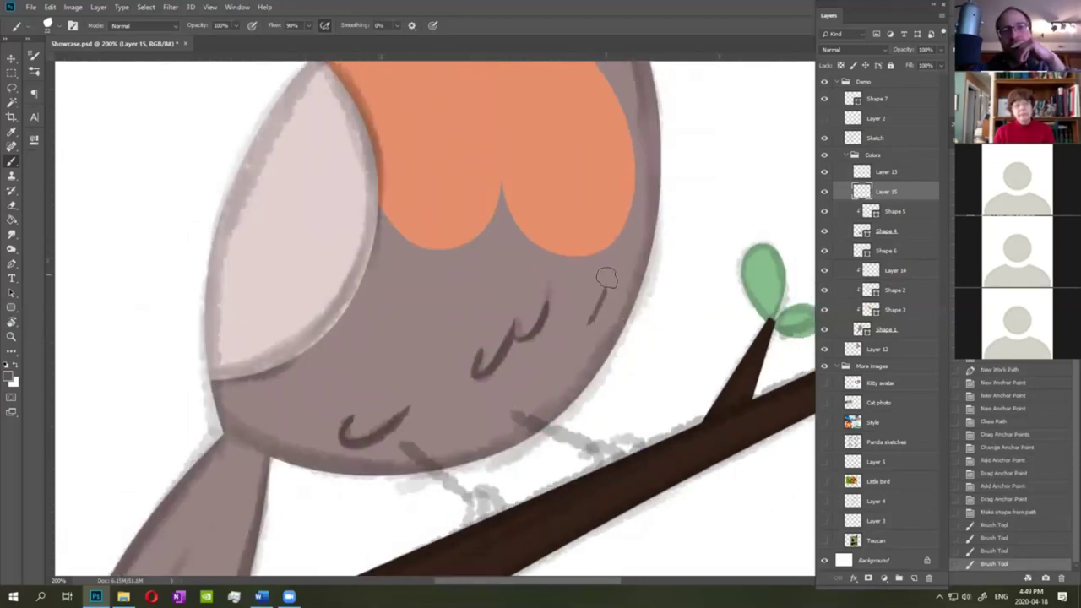
left_click_drag(451, 409, 465, 395)
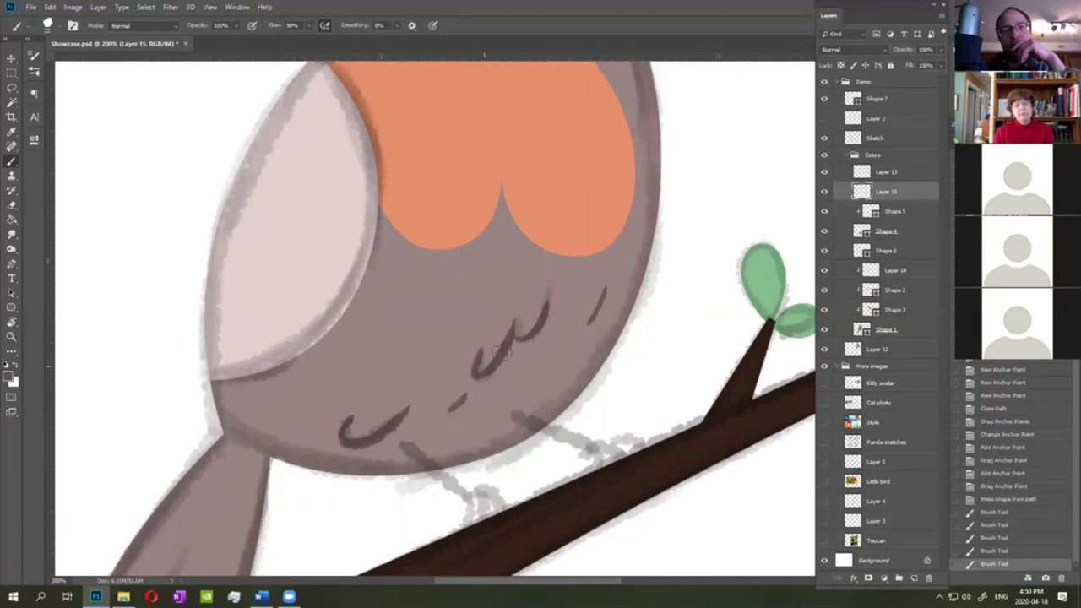
Set the foreground color to #de7457, a darker, redder shade based on a color sampled from the orange breast.
left_click_drag(515, 473, 592, 433)
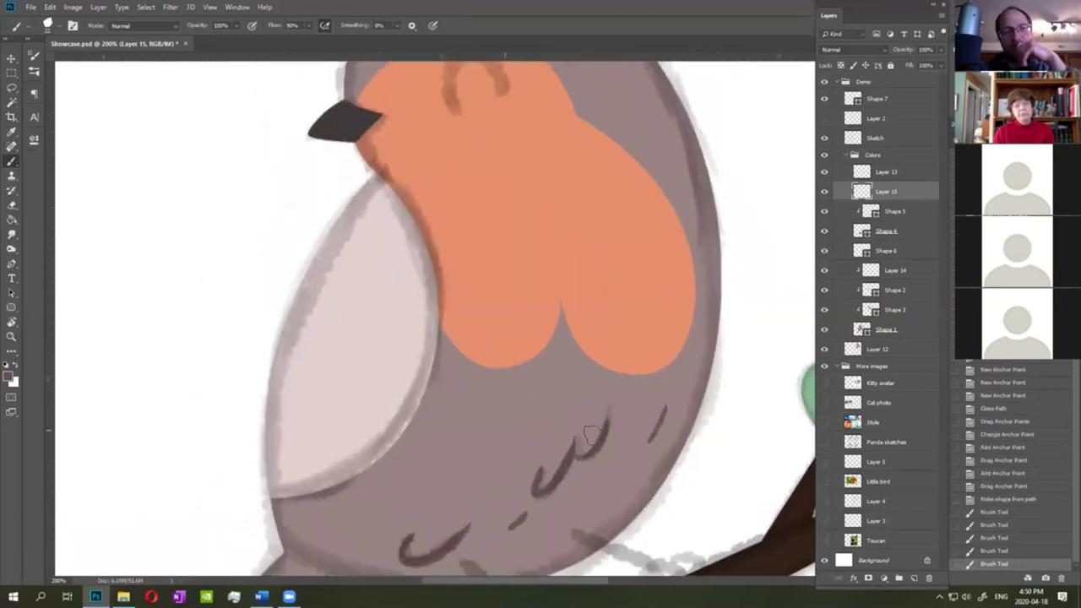
left_click(10, 377)
left_click(586, 253)
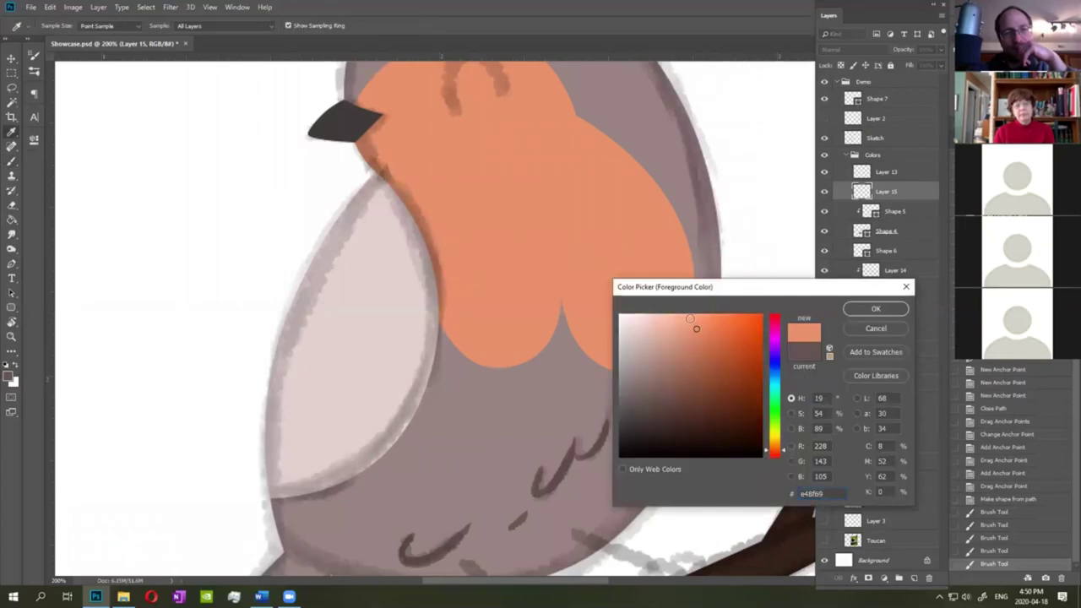
left_click(705, 332)
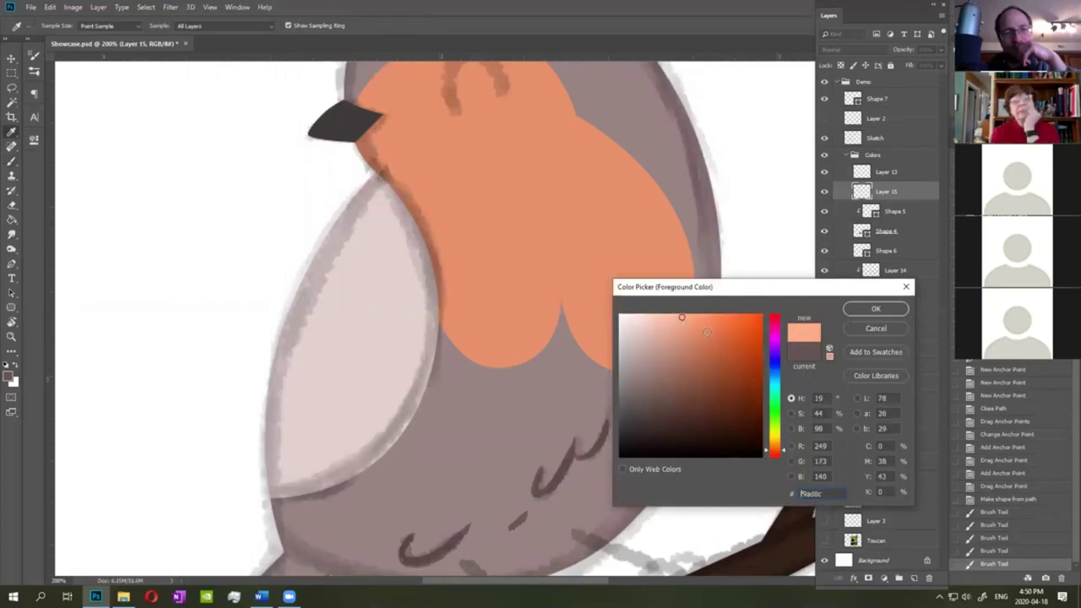
left_click(868, 308)
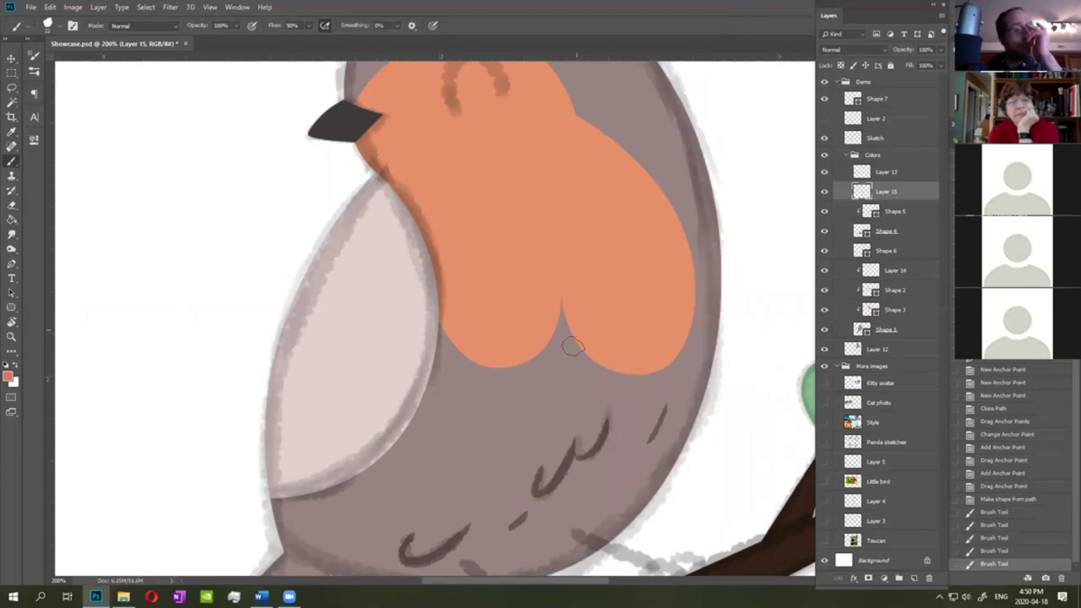
Paint a jagged feather mark and short accent strokes on both sides of the orange breast.
left_click_drag(625, 222, 634, 259)
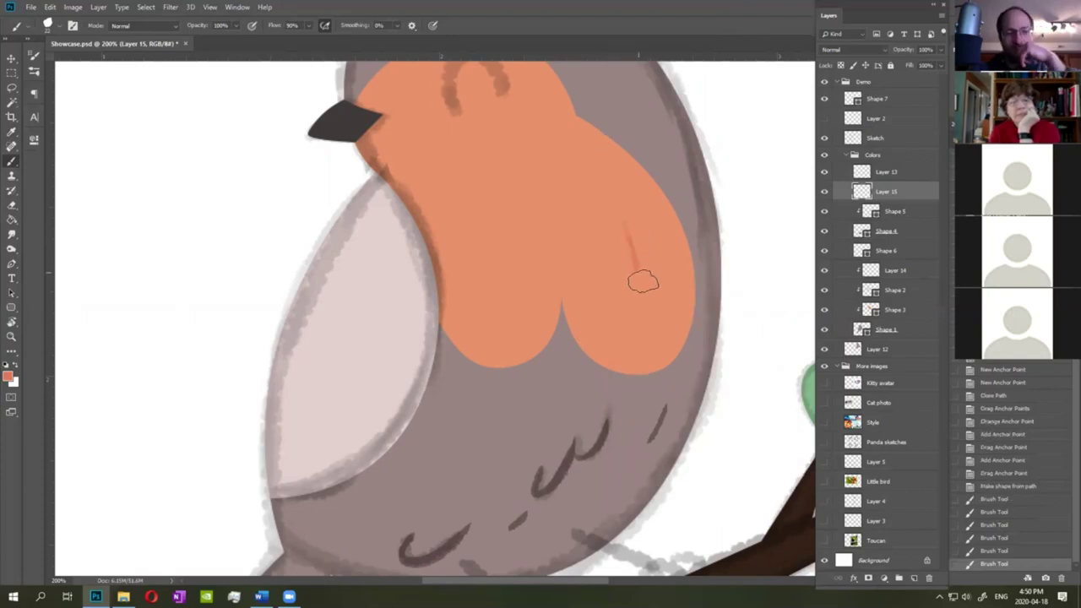
mouse_move(638, 263)
left_mouse_down()
mouse_move(619, 267)
mouse_move(624, 311)
left_mouse_up()
left_click_drag(673, 287, 663, 329)
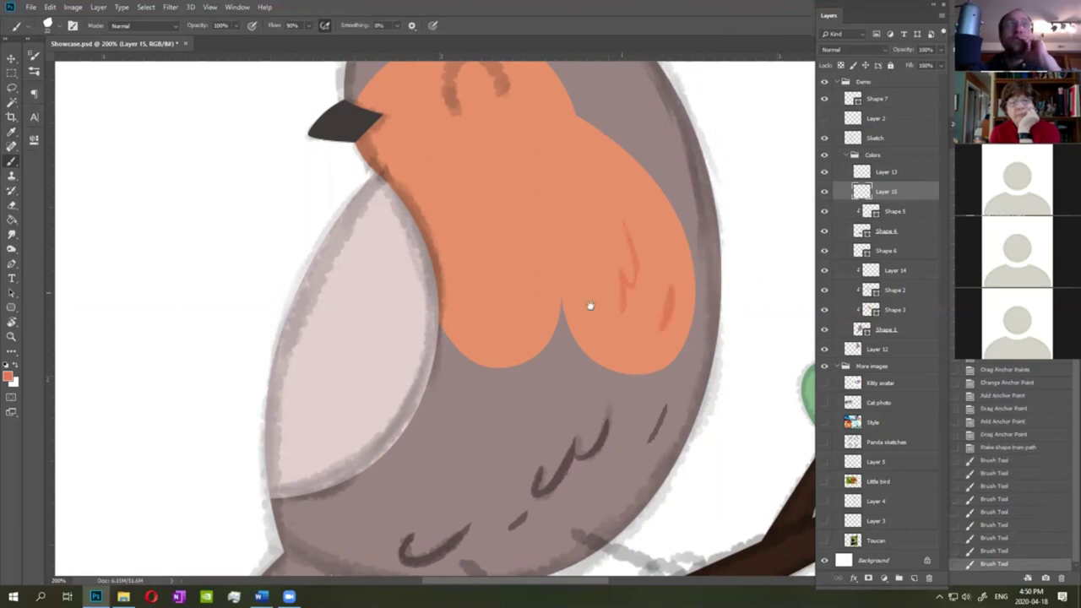
left_click_drag(589, 307, 614, 355)
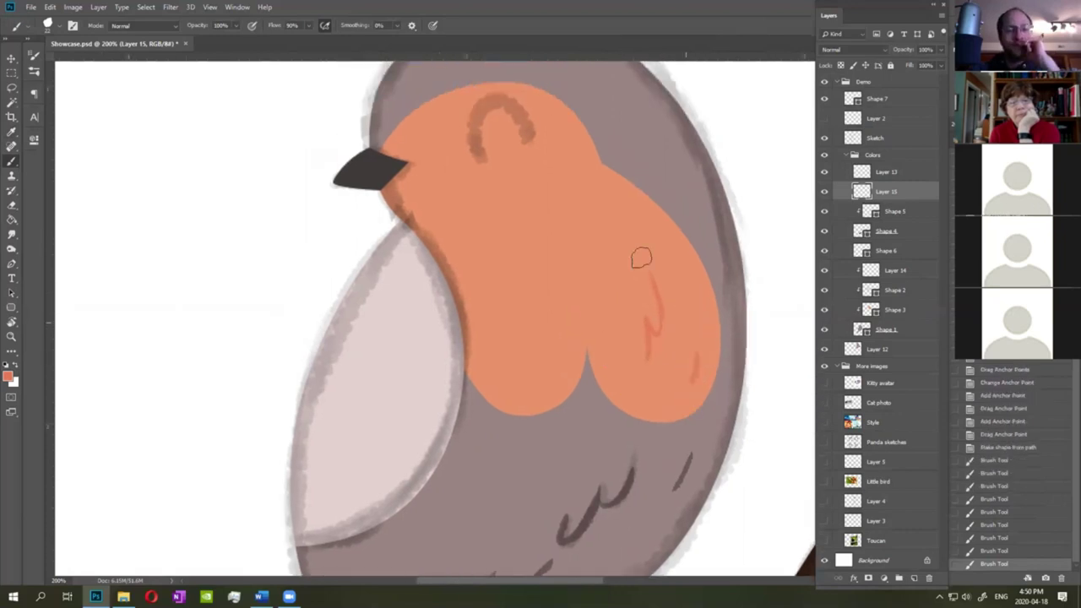
left_click_drag(507, 239, 514, 283)
left_click_drag(598, 241, 581, 288)
Paint the closed-eye arc over the sketched eye in the dark gray sampled from the beak, and hide the Sketch layer.
left_click(9, 377)
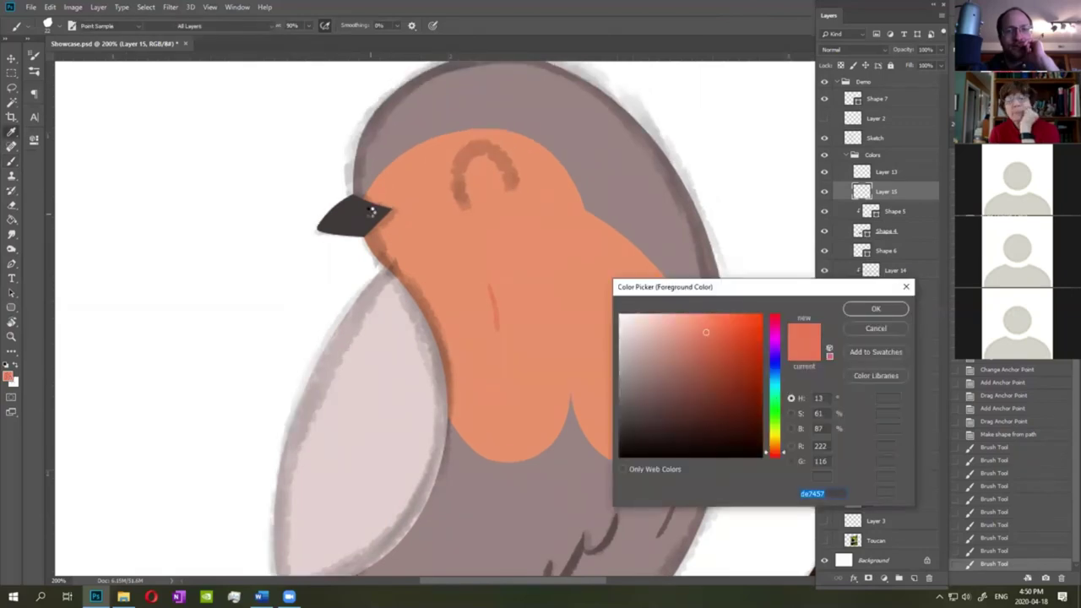
left_click(376, 212)
left_click(856, 311)
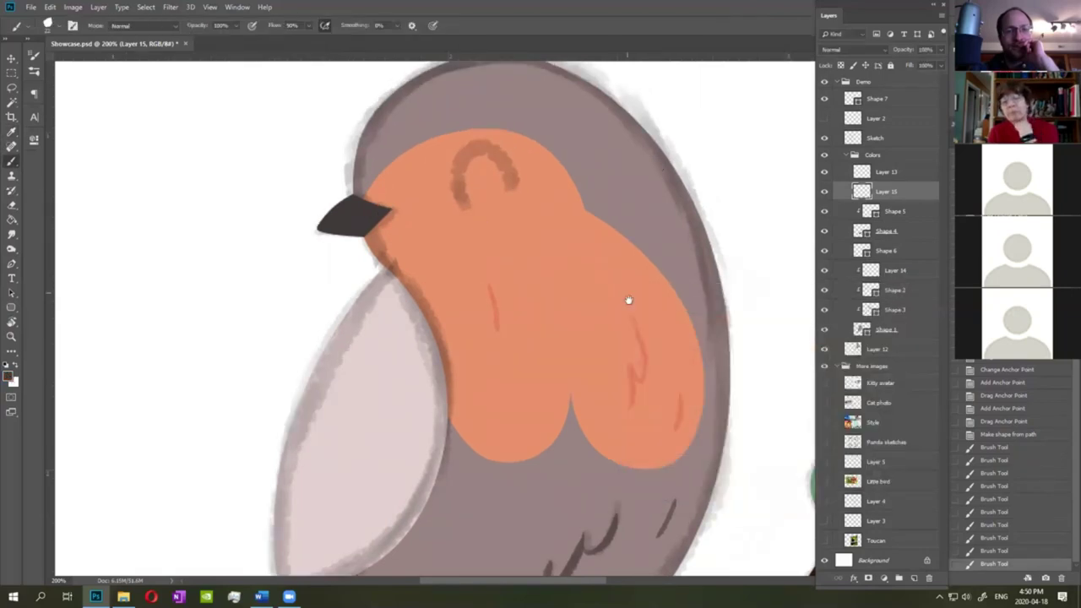
scroll(608, 324, "up", 2)
mouse_move(449, 241)
left_mouse_down()
mouse_move(507, 229)
mouse_move(463, 184)
mouse_move(507, 226)
mouse_move(460, 203)
mouse_move(453, 226)
mouse_move(472, 187)
mouse_move(454, 201)
left_mouse_up()
key("ctrl+z")
key("ctrl+z")
key("ctrl+z")
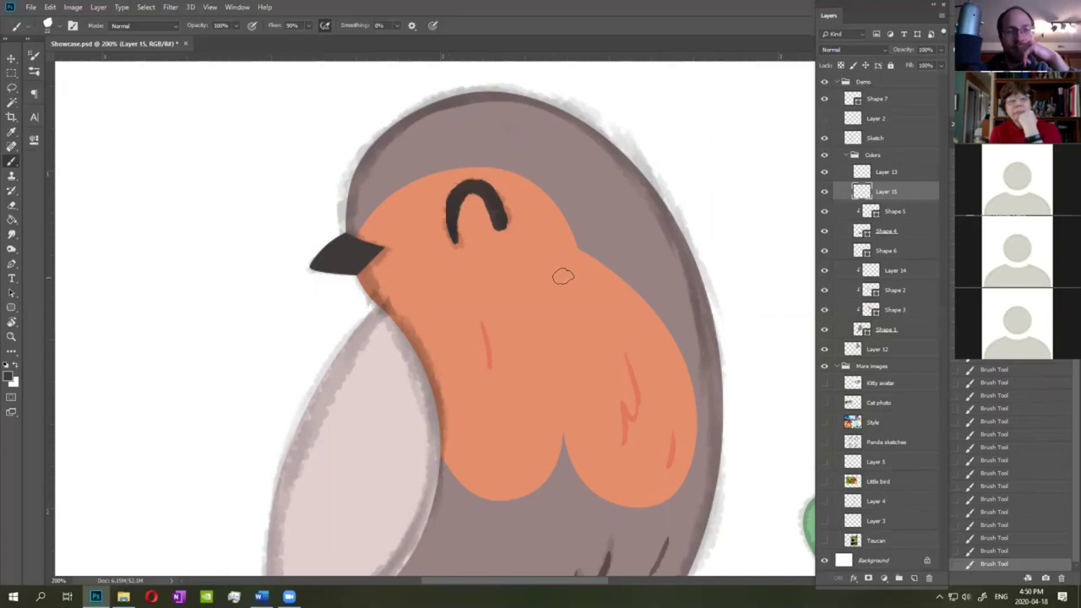
left_click_drag(567, 332, 547, 279)
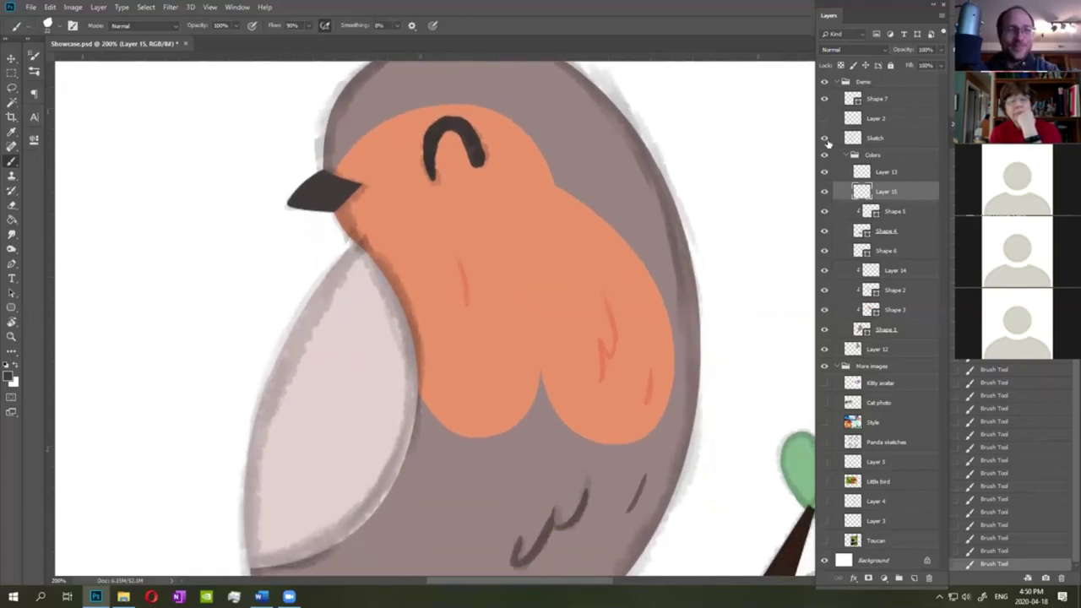
left_click(825, 138)
Try darkening the eye arc by selecting it with the Lasso and lowering its Hue/Saturation lightness, and clear the selection.
left_click(12, 88)
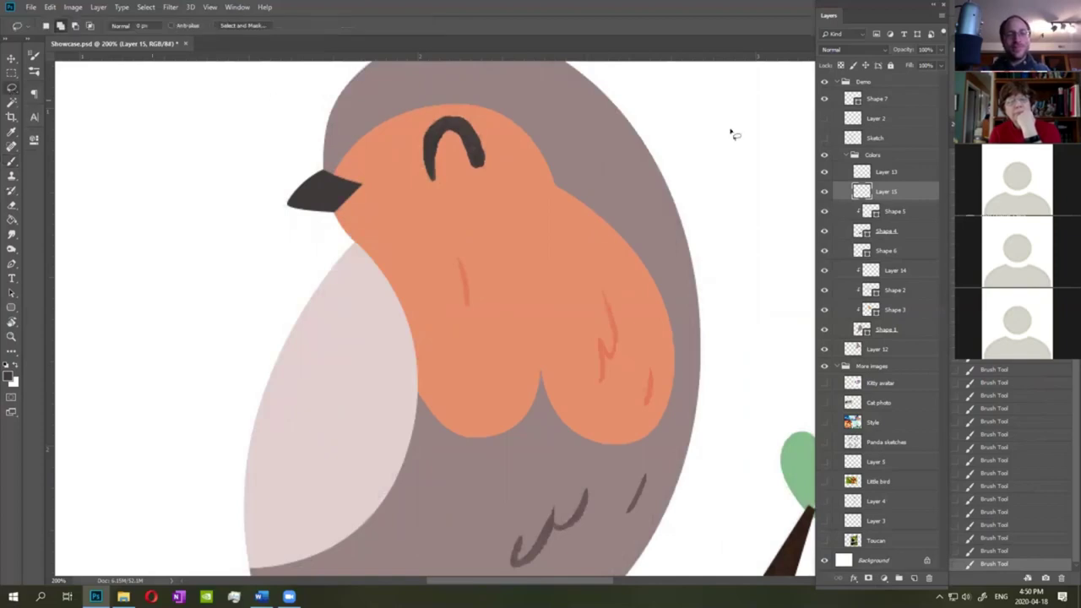
left_click_drag(542, 241, 547, 313)
mouse_move(511, 271)
left_mouse_down()
mouse_move(447, 285)
mouse_move(415, 219)
mouse_move(493, 275)
left_mouse_up()
key("ctrl+u")
left_click_drag(745, 264, 719, 265)
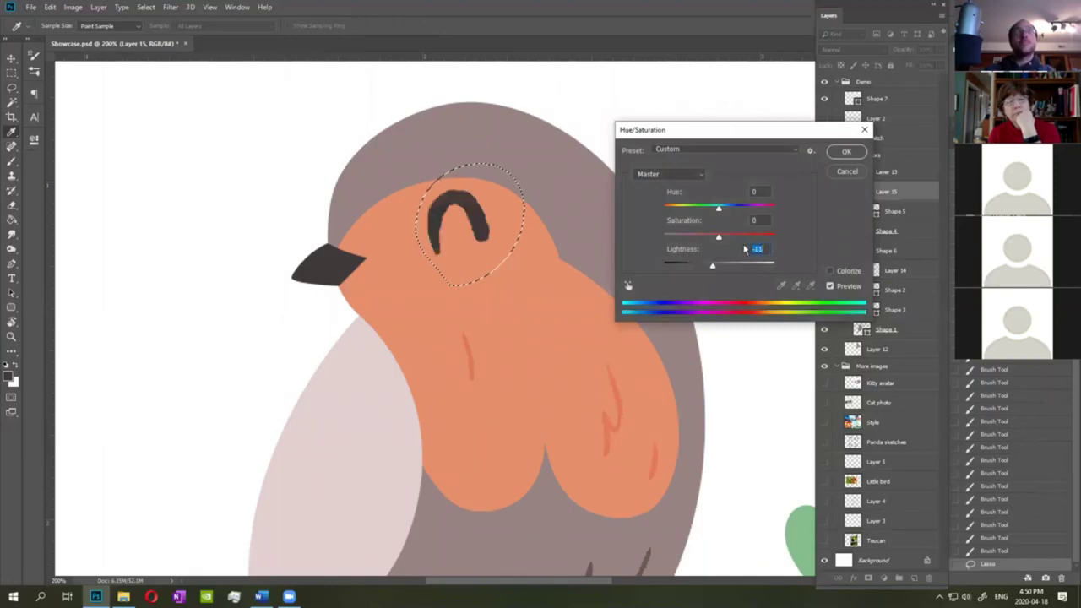
left_click(847, 172)
key("ctrl+d")
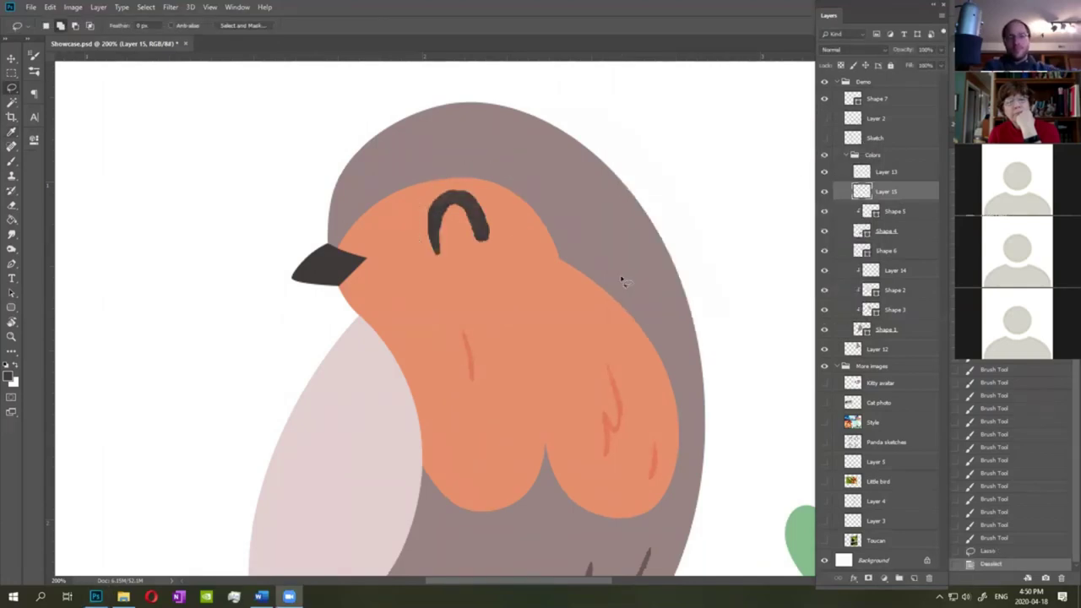
Add a new layer above Layer 15 and clip it to Layer 15.
left_click(914, 577)
right_click(905, 195)
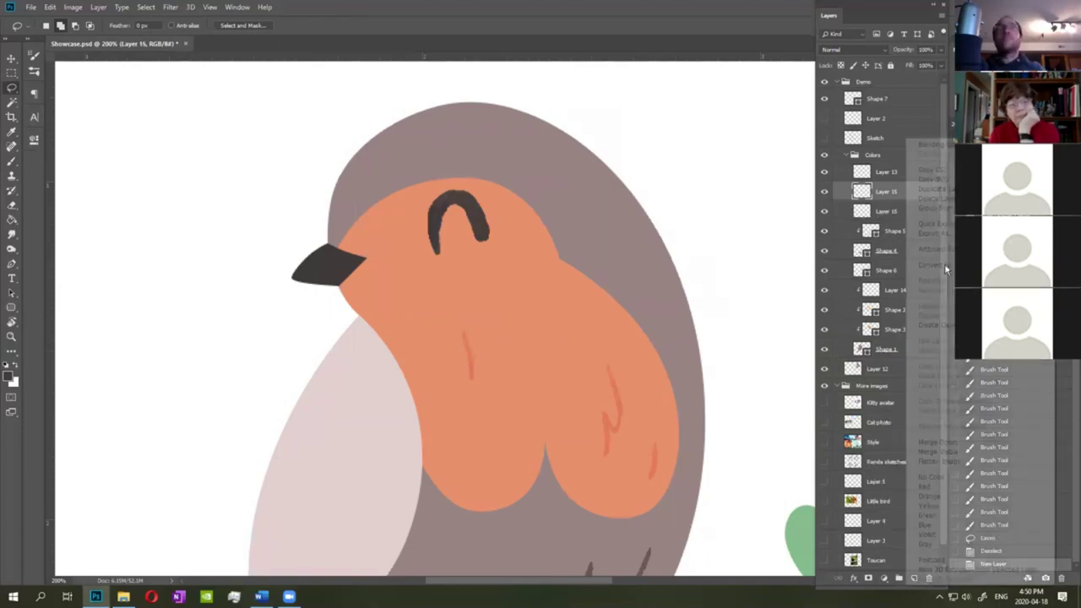
left_click(929, 327)
Paint the eye arc white on the clipped layer as a recoloring test, and remove that layer.
left_click(17, 365)
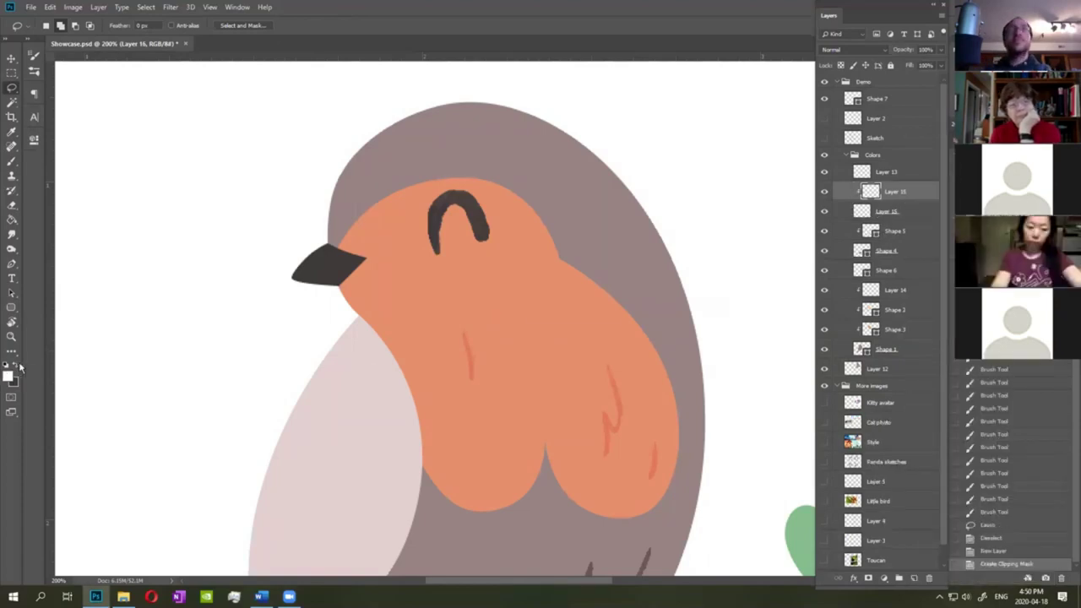
key("b")
mouse_move(456, 211)
left_mouse_down()
mouse_move(424, 218)
mouse_move(499, 226)
mouse_move(477, 237)
mouse_move(467, 196)
left_mouse_up()
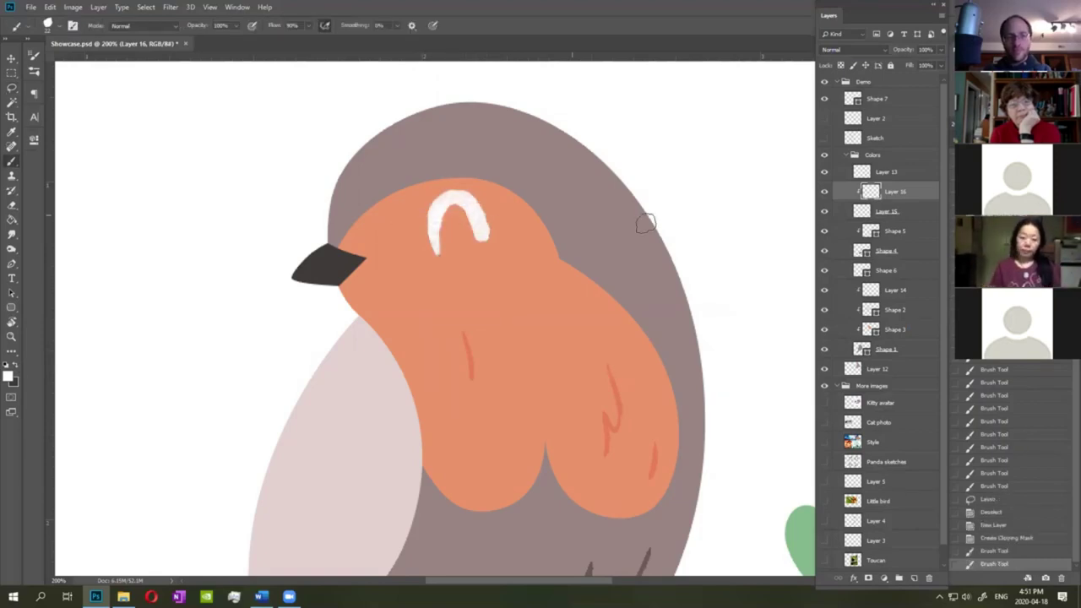
key("ctrl+e")
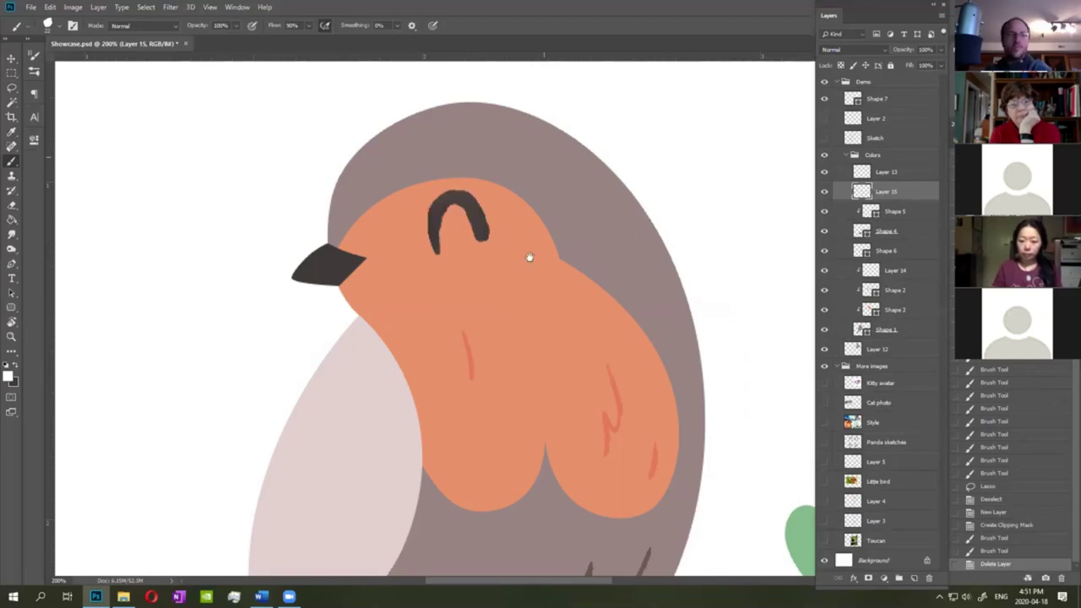
Set the foreground color to #978383, the bird's gray body color, and try a brush stroke across the beak.
left_click_drag(542, 366, 616, 305)
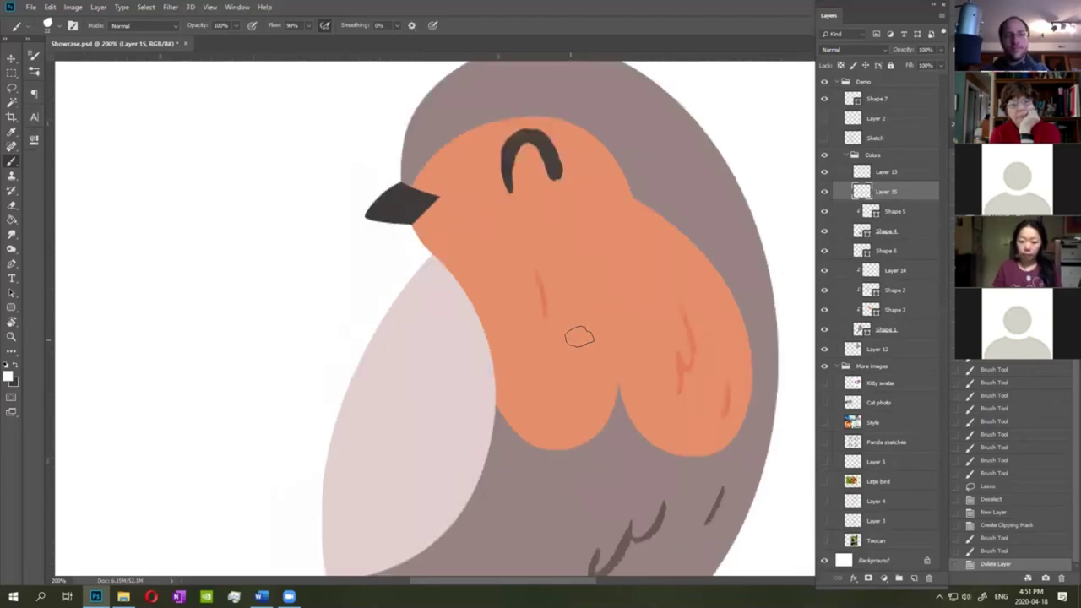
left_click(10, 377)
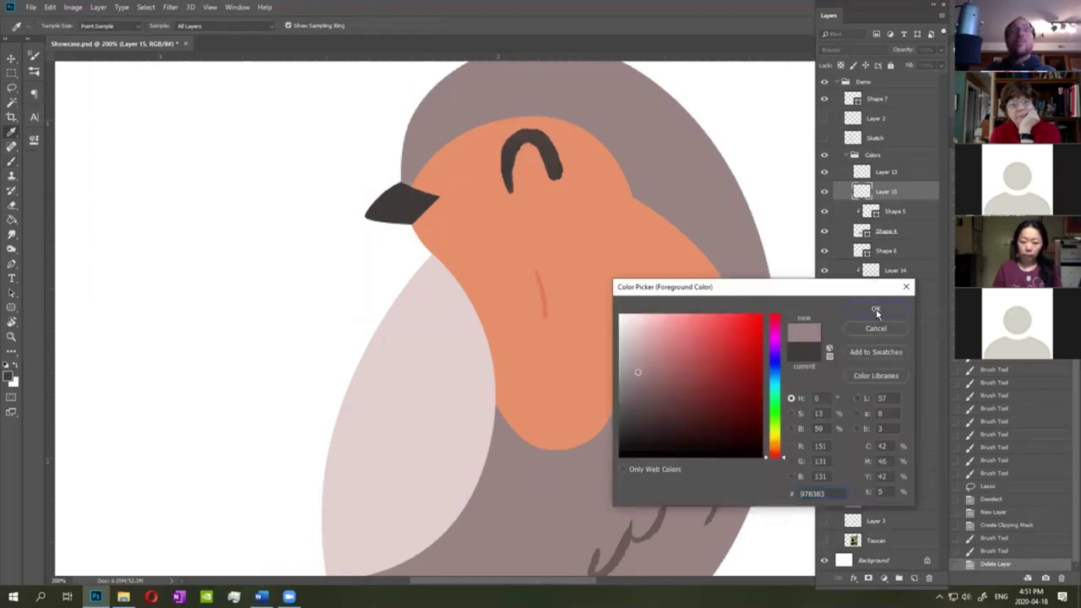
left_click(876, 310)
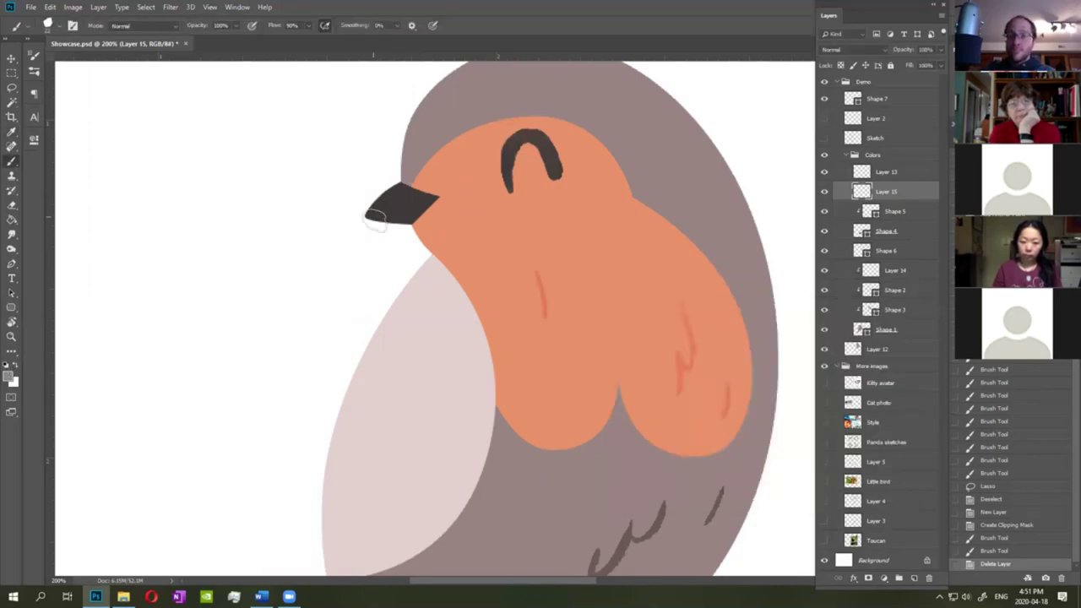
left_click_drag(429, 196, 457, 188)
key("ctrl+z")
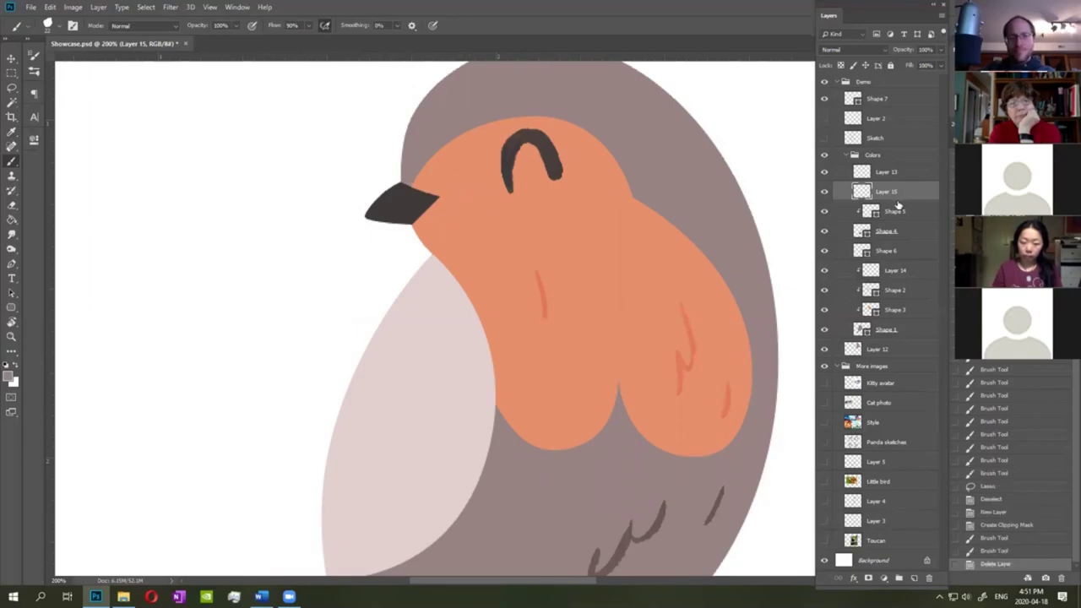
Turn on Auto-Select for the Move tool, select the beak's layer from the canvas, and check it by toggling its visibility.
left_click(11, 59)
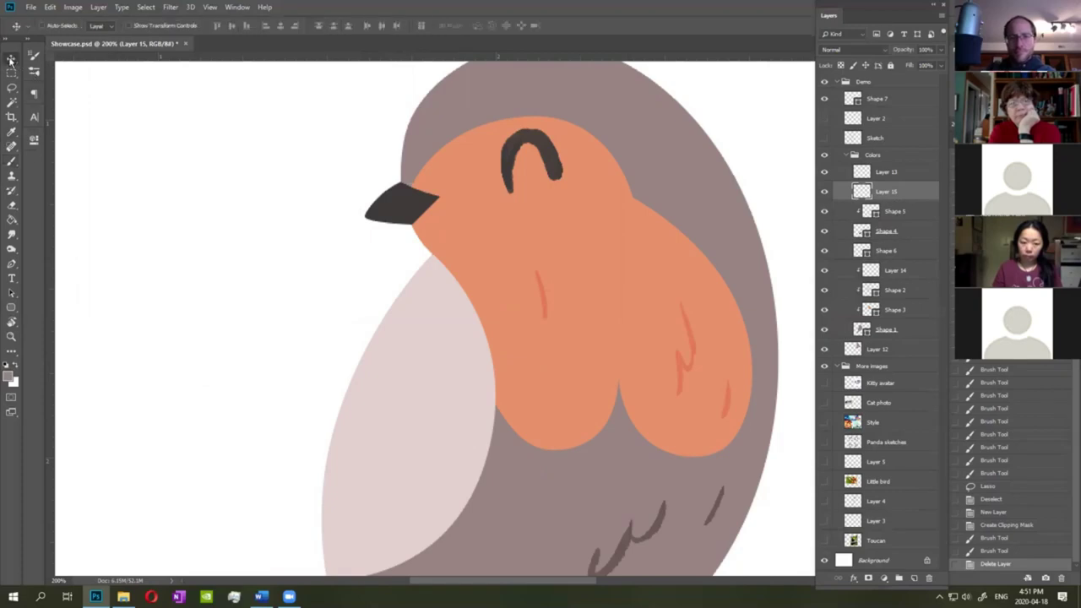
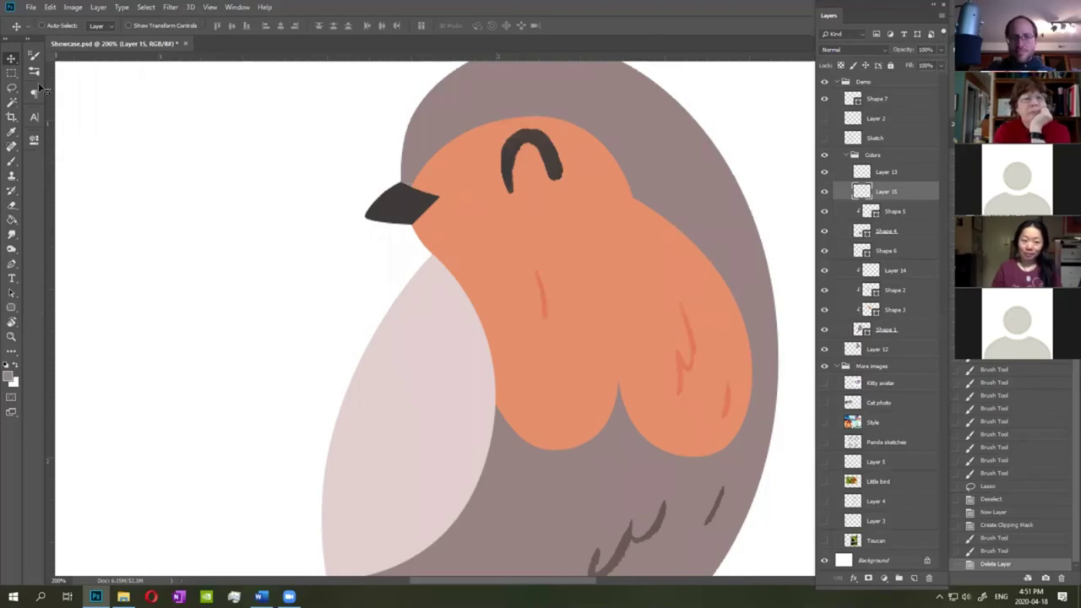
left_click(41, 25)
left_click(404, 203)
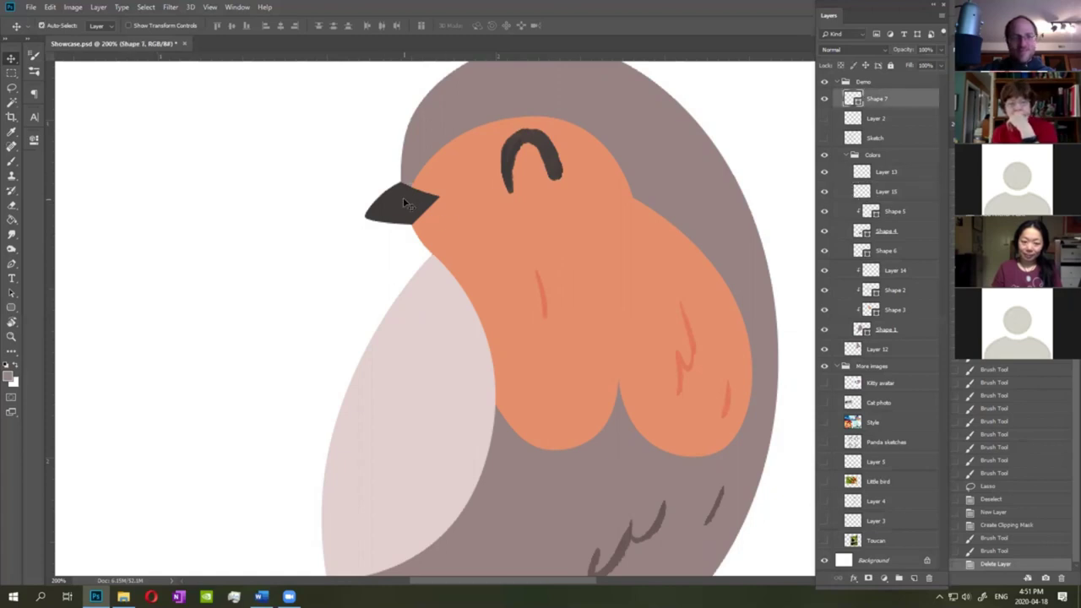
left_click(825, 100)
left_click(826, 99)
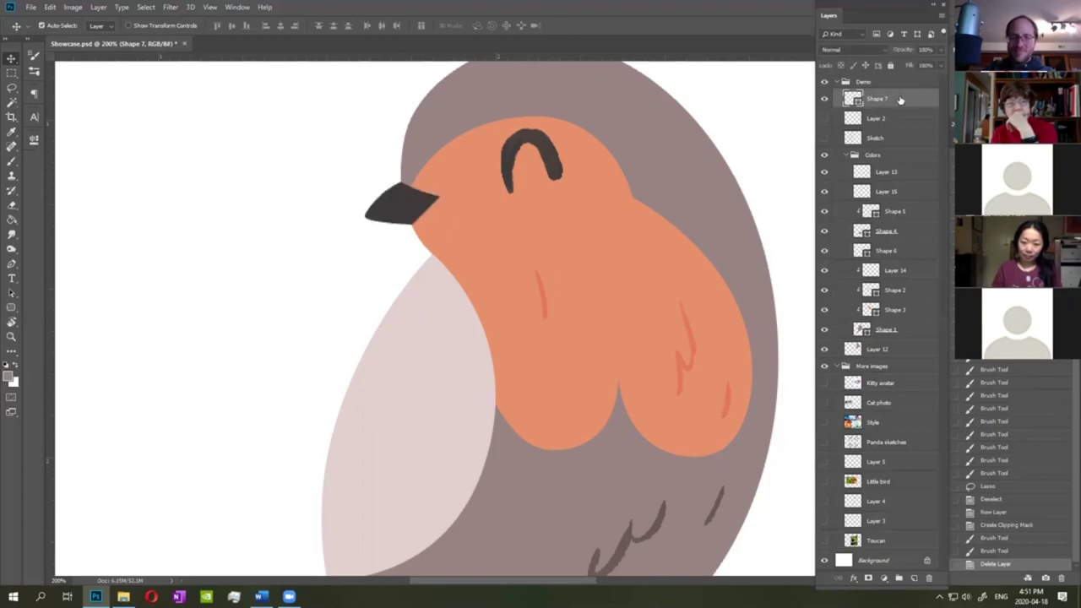
Move the Shape 7 beak layer into the Colors group directly below Layer 15, and check Shape 2 by toggling its visibility.
left_click_drag(899, 98, 910, 211)
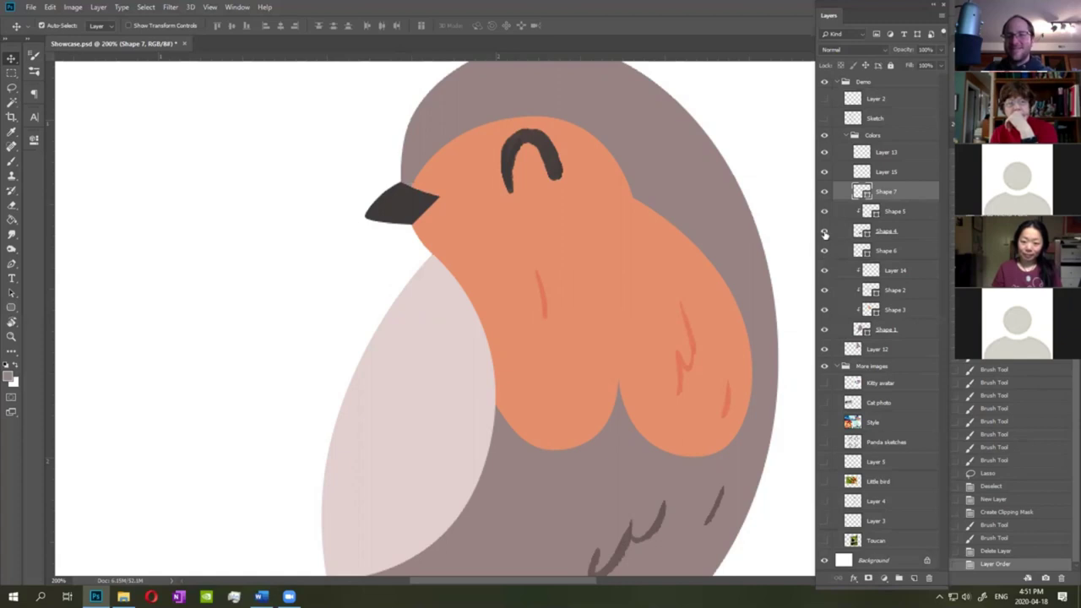
left_click(825, 290)
left_click(825, 291)
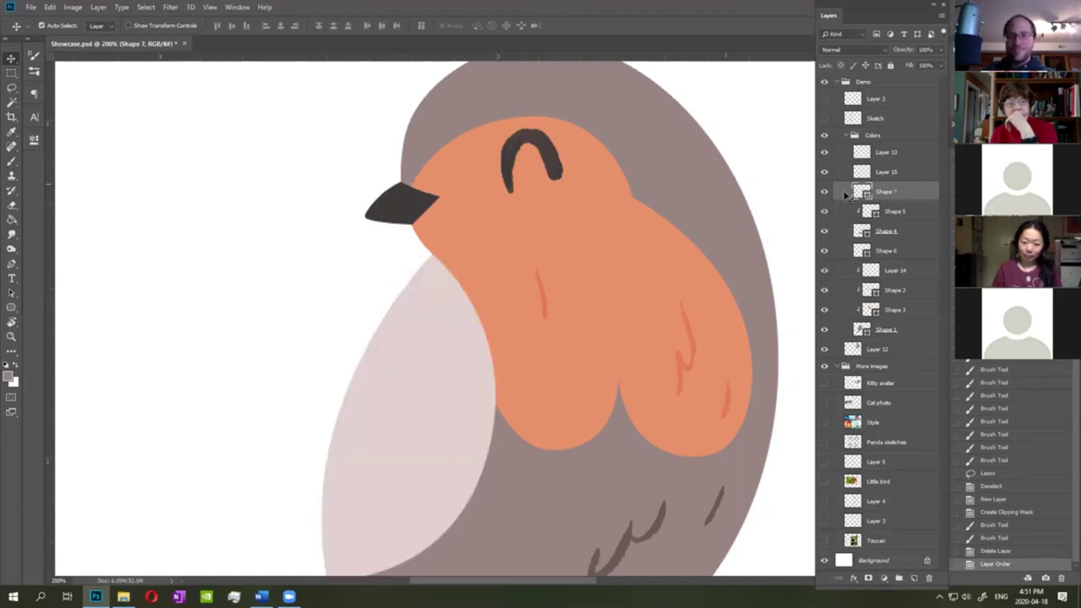
Select the gray body and the orange breast from the canvas to identify their layers, and turn off Auto-Select.
left_click(433, 125)
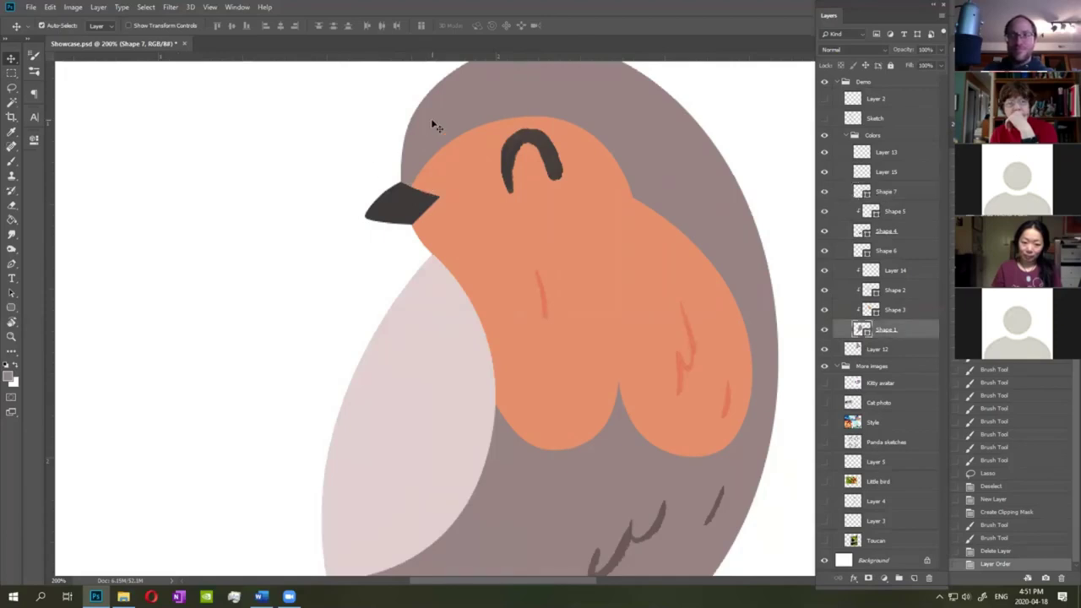
left_click(552, 240)
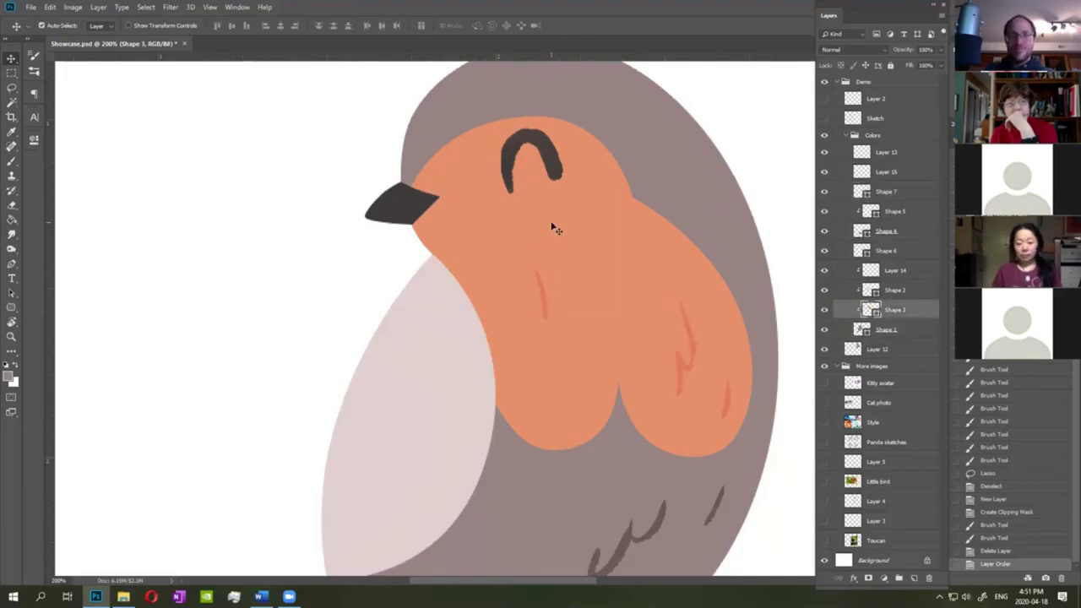
left_click(41, 26)
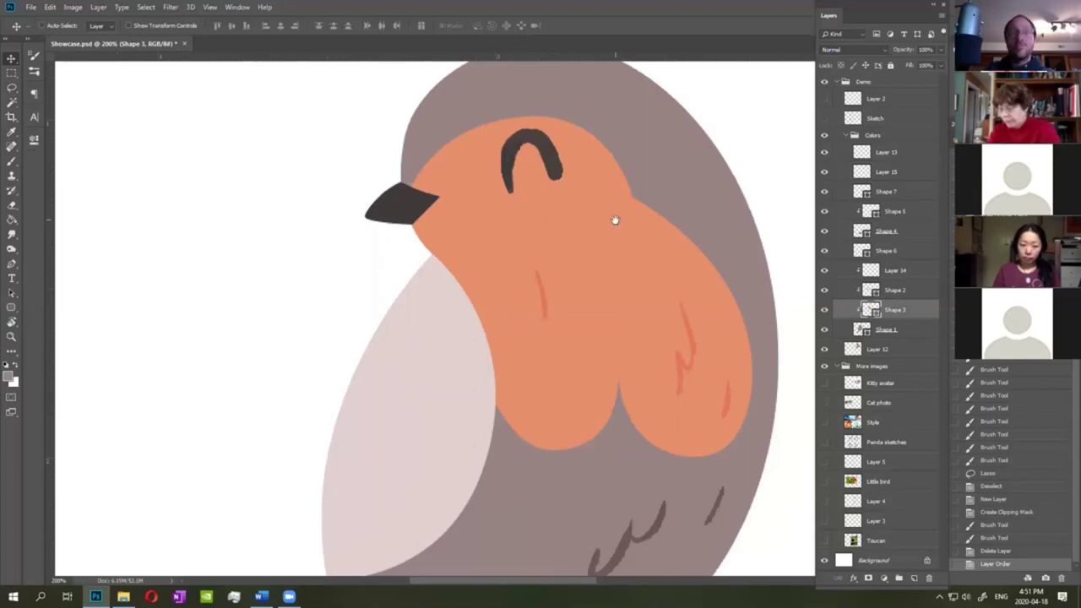
Try moving parts of the bird with the Move tool, and step back in history to the layer reorder.
scroll(533, 222, "right", 3)
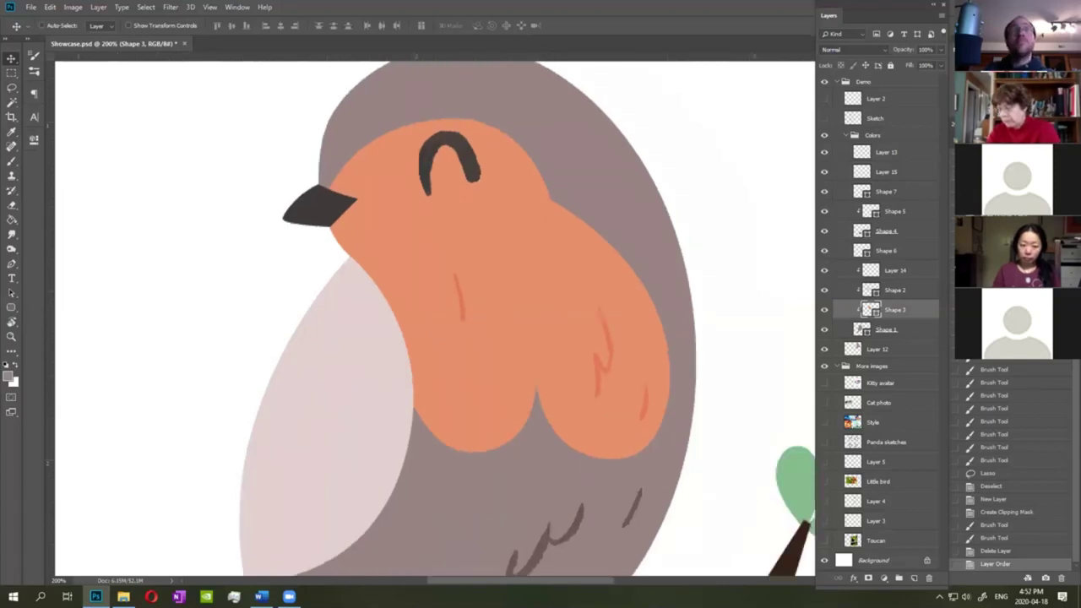
key("ctrl+minus")
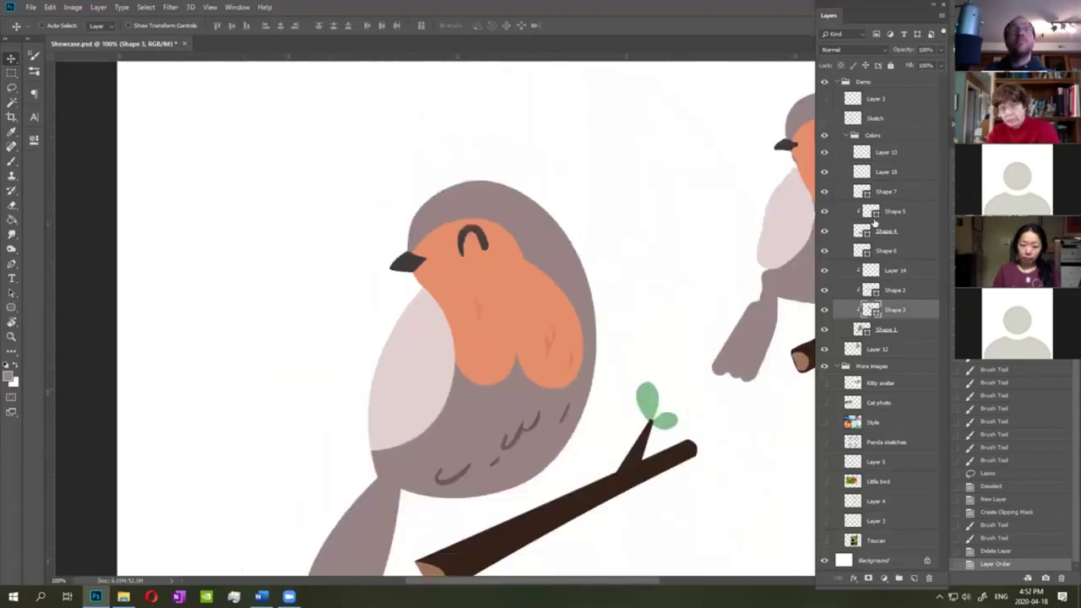
left_click(873, 173)
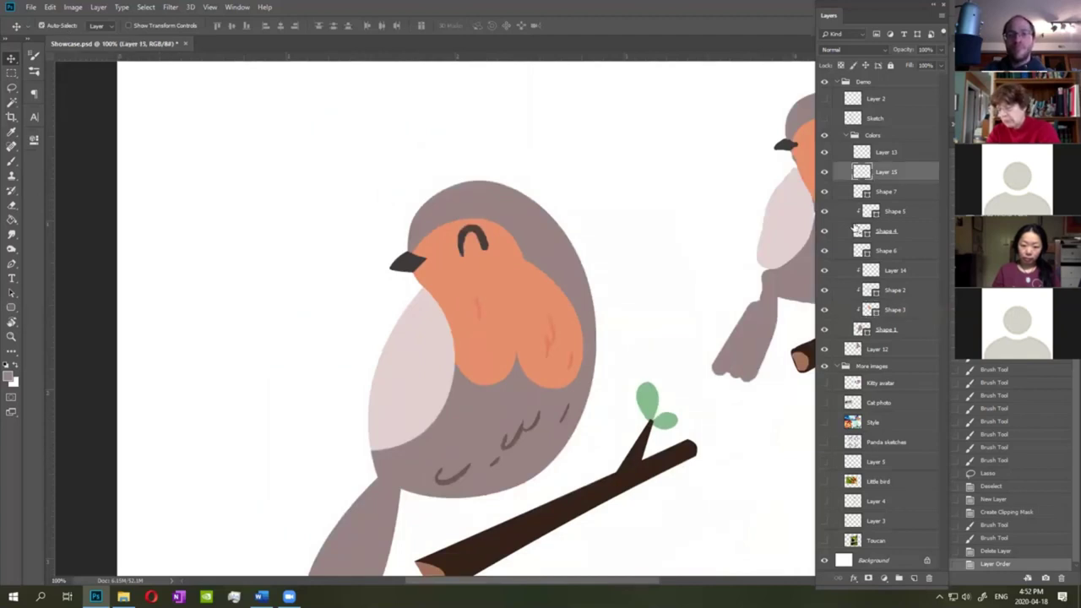
mouse_move(526, 224)
left_mouse_down()
mouse_move(490, 221)
mouse_move(535, 220)
mouse_move(421, 220)
left_mouse_up()
mouse_move(550, 213)
left_mouse_down()
mouse_move(450, 212)
mouse_move(533, 220)
left_mouse_up()
left_click(1001, 525)
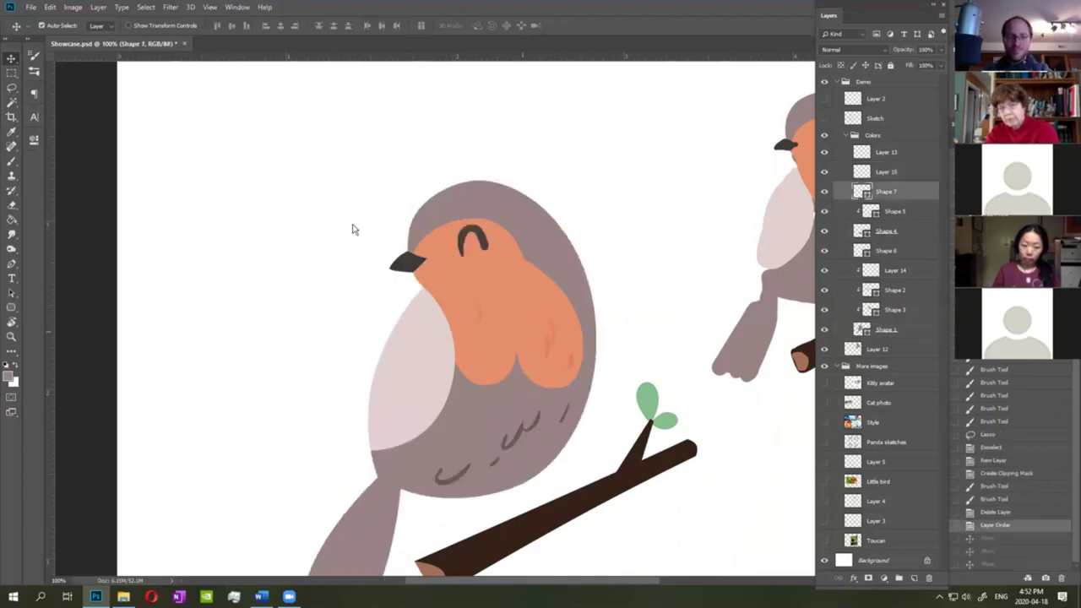
Turn off Auto-Select for the Move tool.
left_click(44, 25)
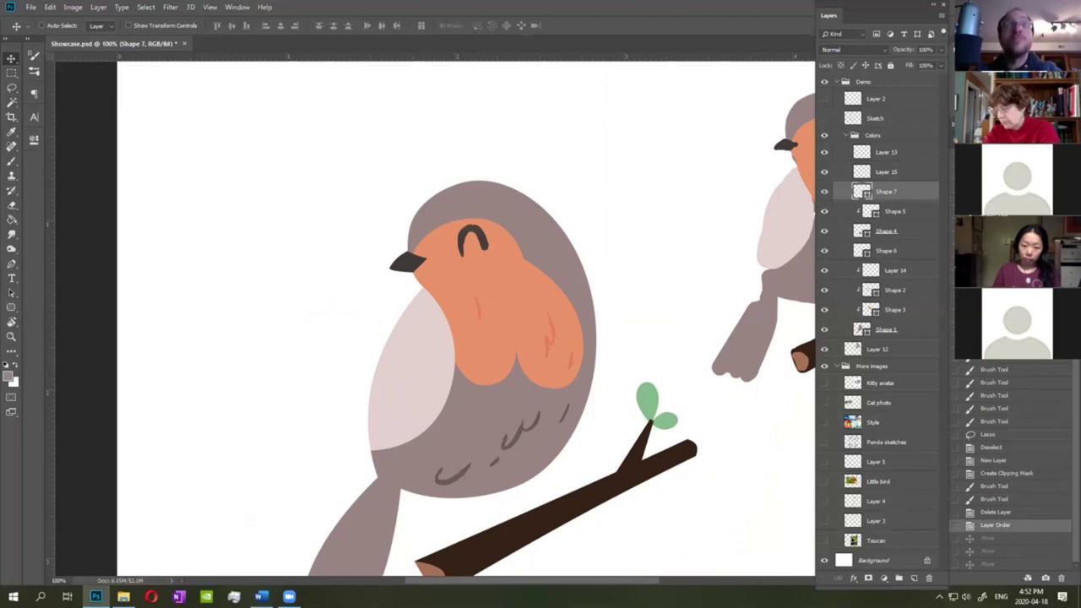
key("ctrl")
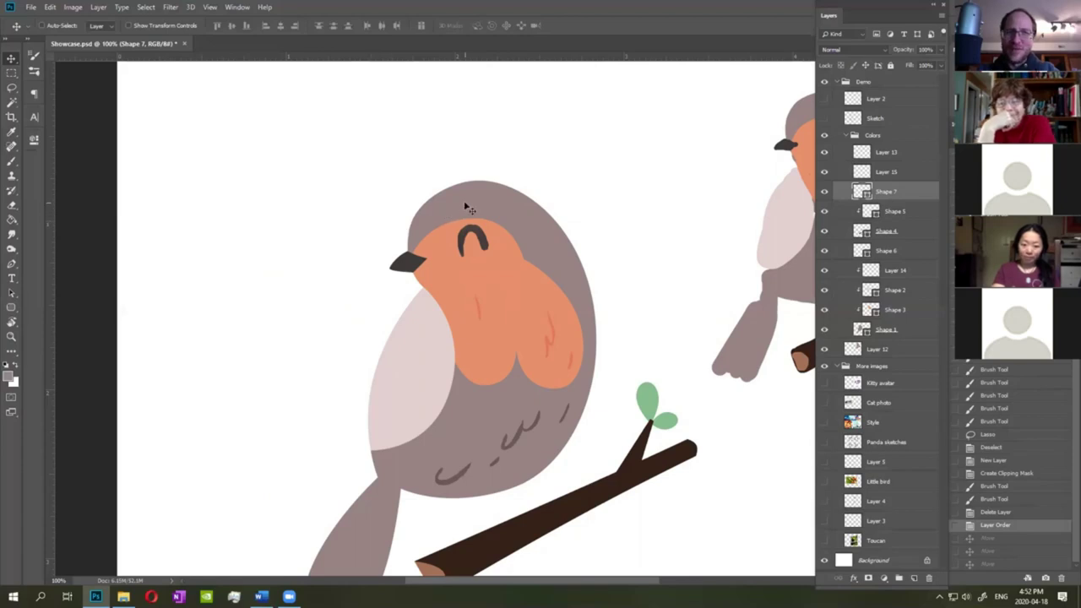
key("ctrl")
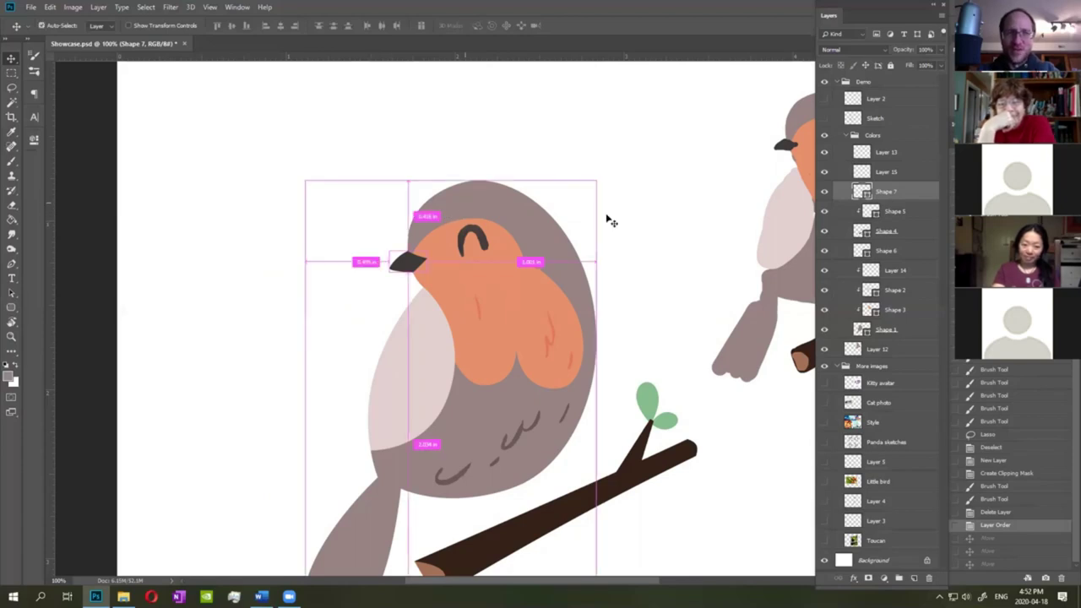
Check Layer 15 by toggling its visibility, make it active, and dab a small gray highlight on the beak with the Brush.
key("ctrl+plus")
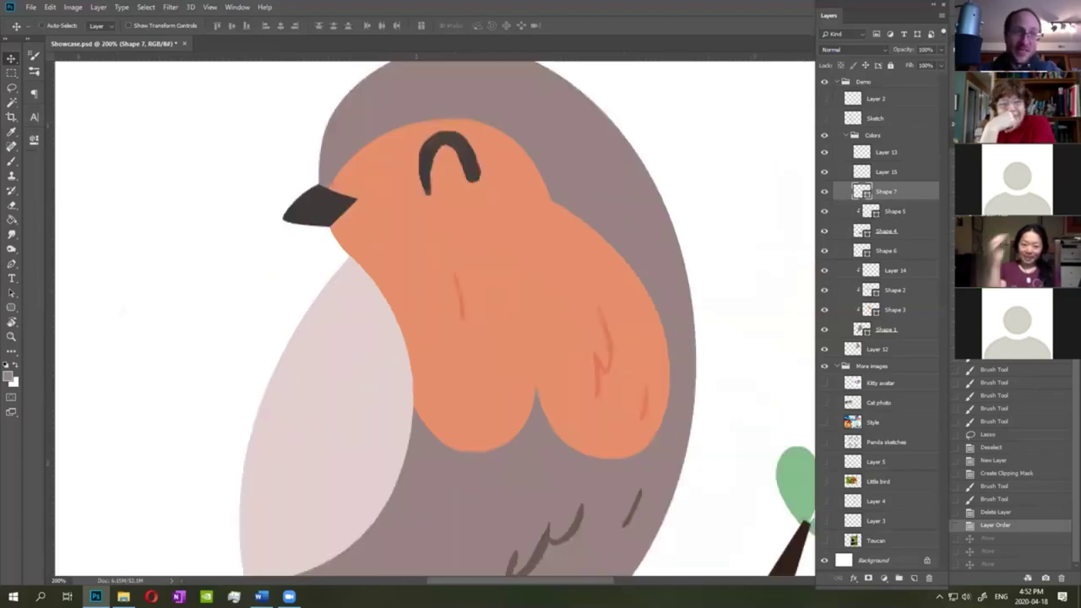
left_click_drag(675, 308, 663, 273)
left_click(825, 171)
left_click(824, 172)
left_click(900, 171)
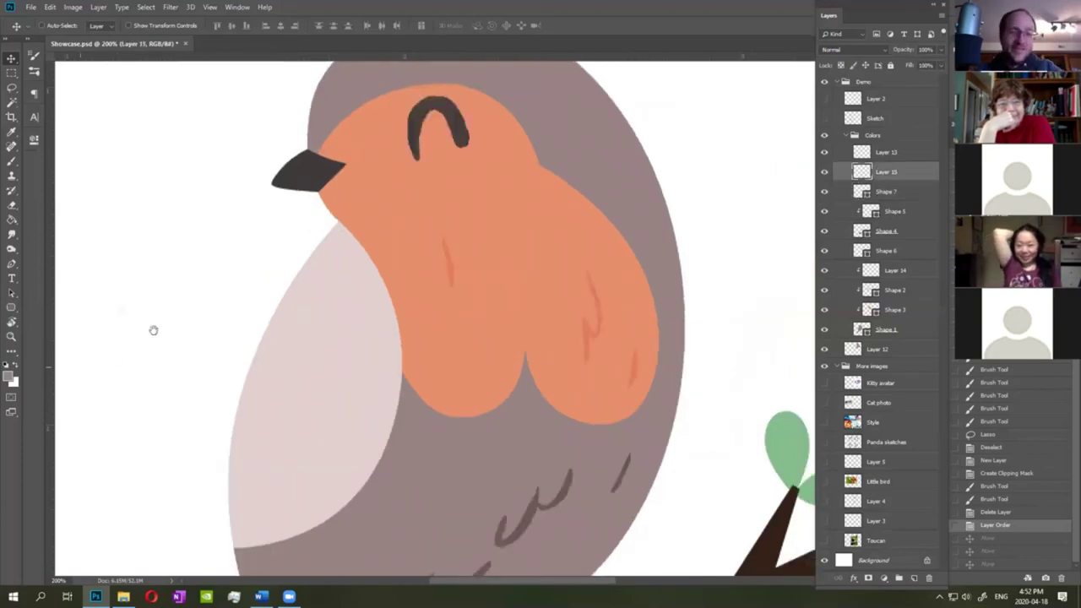
left_click_drag(152, 321, 147, 367)
key("b")
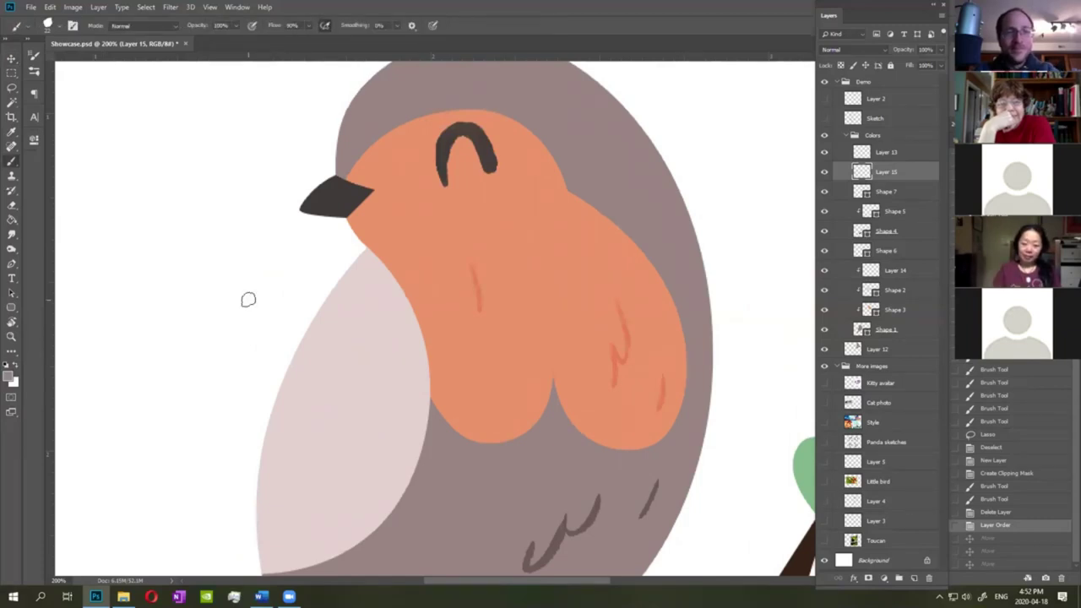
left_click_drag(270, 278, 299, 309)
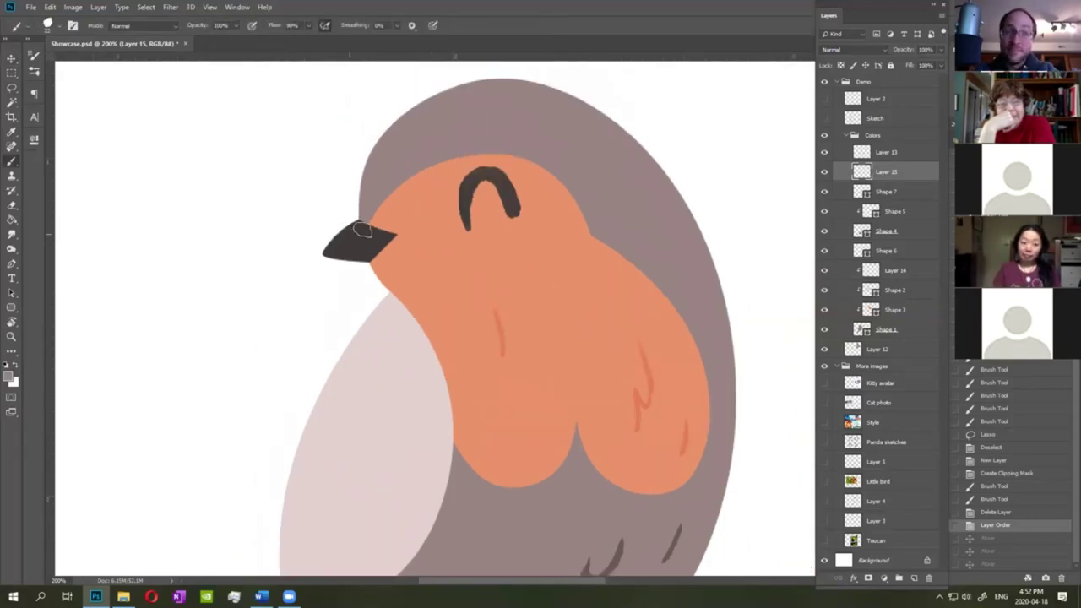
left_click(362, 230)
Sample the pale pink belly patch and set the foreground color to a lighter tint of it.
scroll(449, 282, "down", 4)
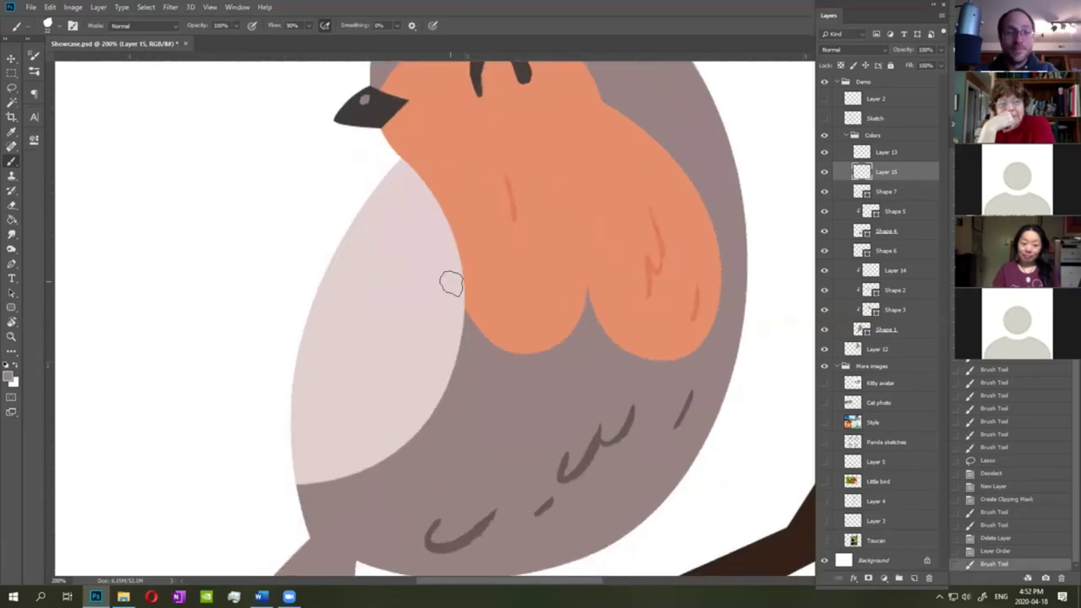
scroll(448, 279, "down", 2)
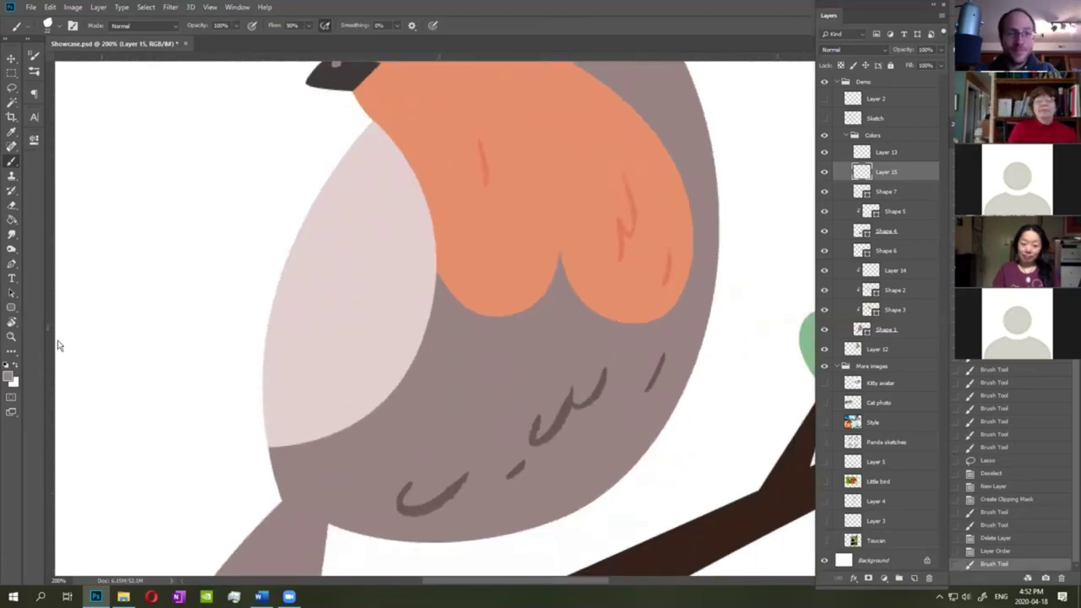
left_click(15, 365)
left_click(9, 376)
left_click(345, 306)
left_click(628, 323)
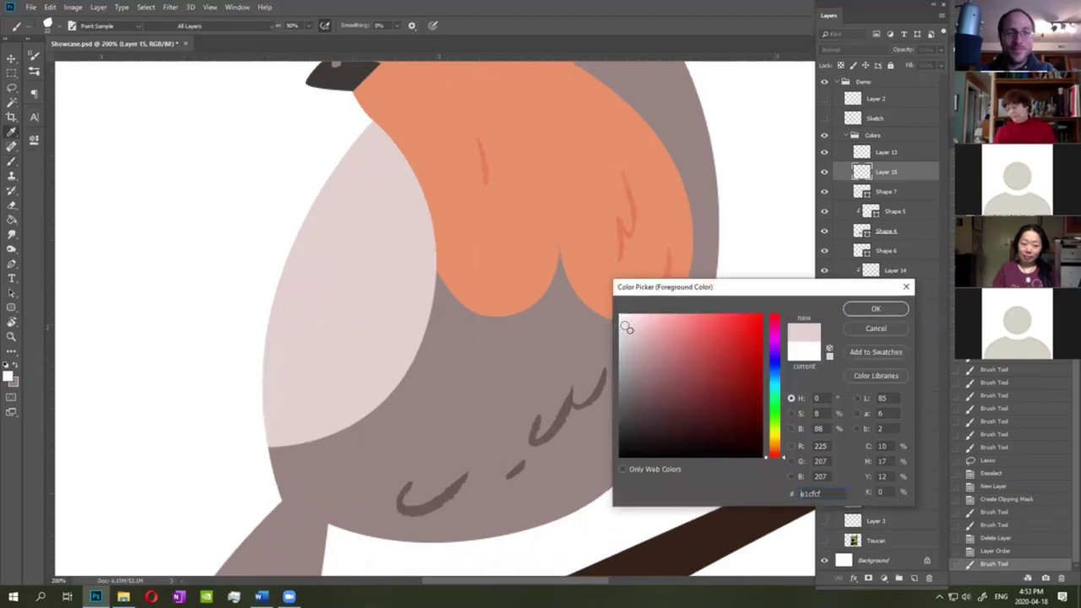
left_click(858, 311)
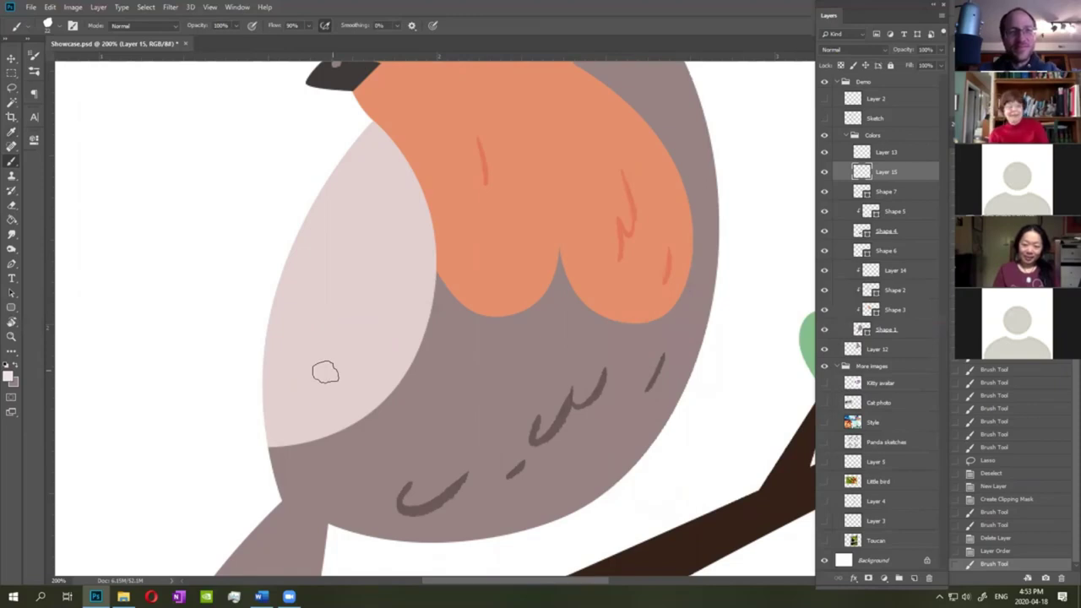
Paint slanted light feather strokes across the pale pink belly patch, redoing the strokes along its outer edge.
left_click_drag(302, 405, 338, 348)
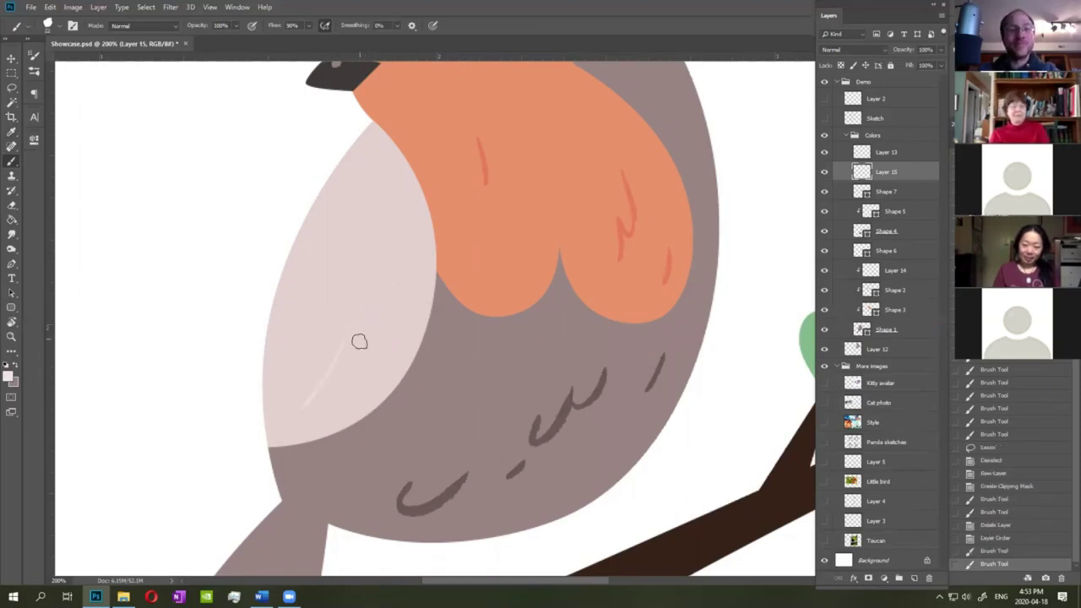
left_click_drag(296, 416, 363, 319)
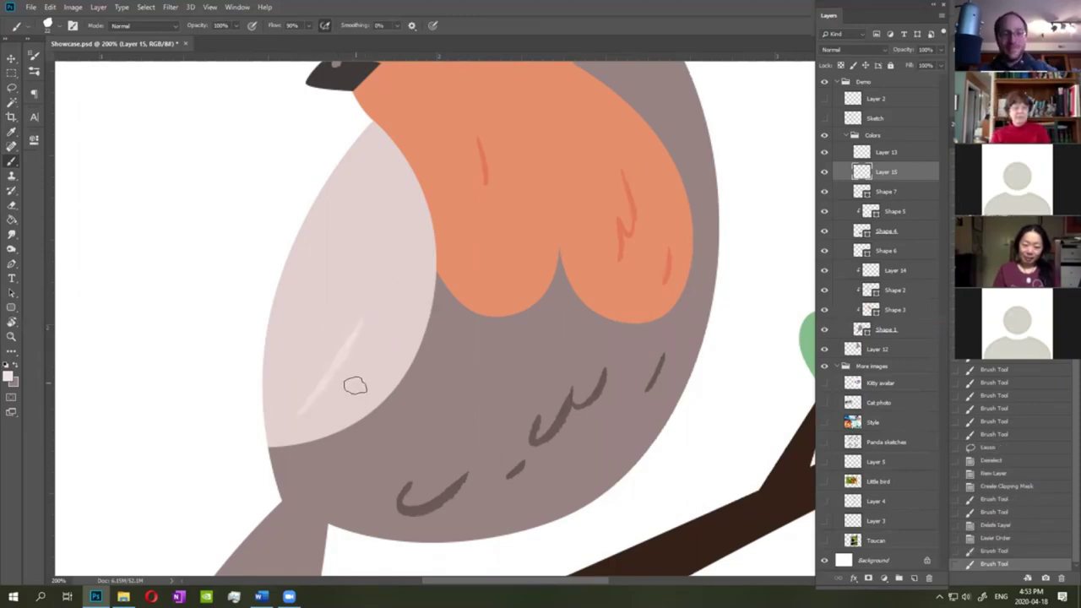
left_click_drag(342, 388, 383, 333)
left_click_drag(383, 333, 358, 393)
left_click_drag(279, 408, 321, 309)
left_click_drag(292, 379, 319, 316)
key("ctrl+z")
key("ctrl+z")
left_click_drag(280, 408, 318, 318)
key("ctrl+z")
mouse_move(280, 407)
left_mouse_down()
mouse_move(304, 362)
mouse_move(362, 301)
mouse_move(397, 291)
left_mouse_up()
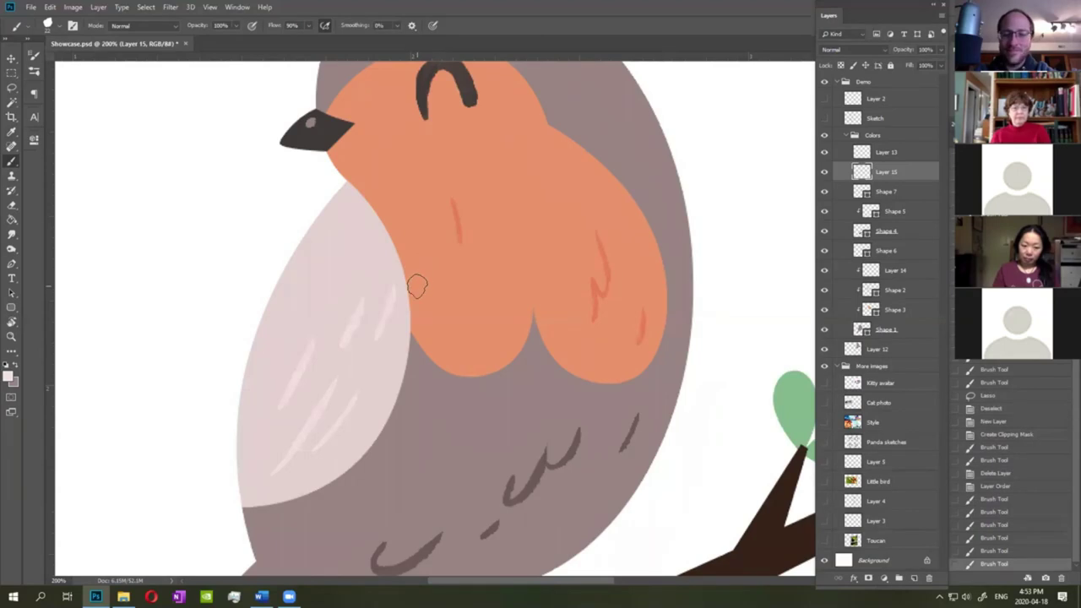
Lasso the two upper feather strokes beside the orange breast, rotate them slightly with Free Transform, and deselect.
key("ctrl+minus")
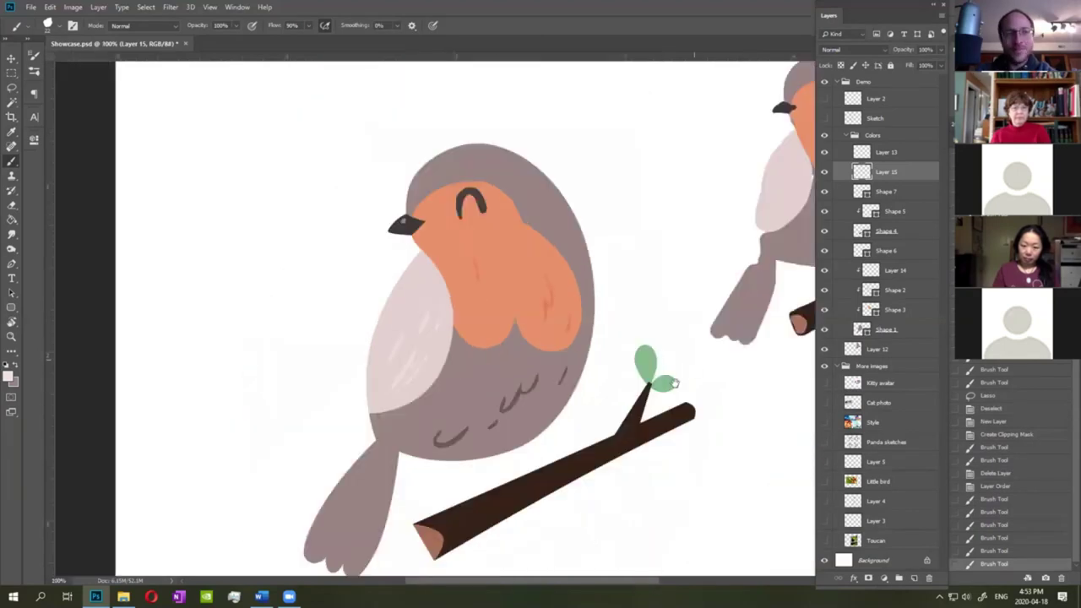
left_click_drag(644, 353, 621, 323)
left_click(11, 89)
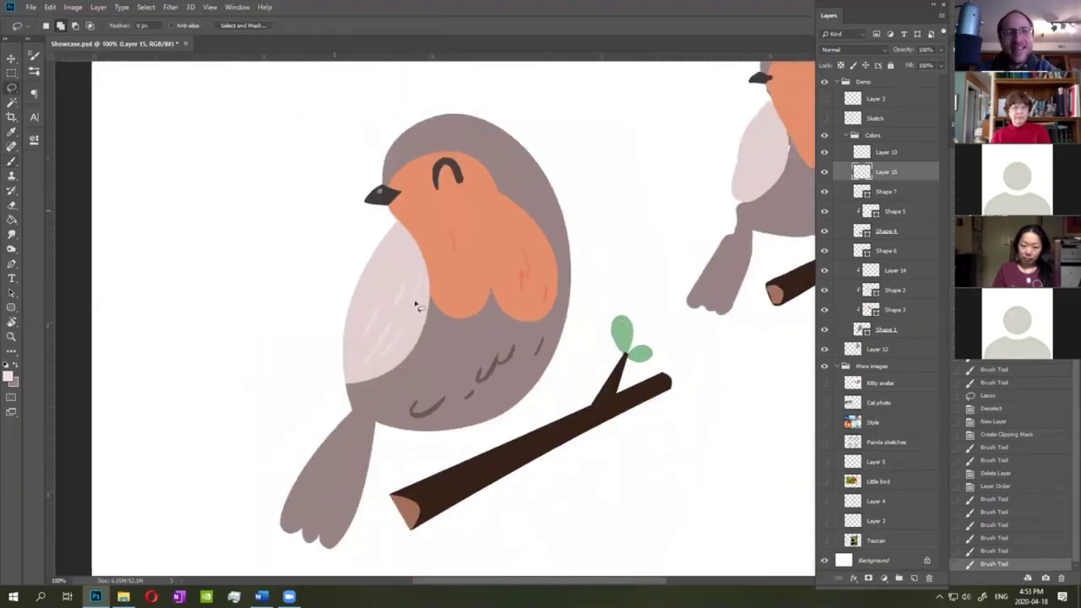
mouse_move(398, 262)
left_mouse_down()
mouse_move(391, 294)
mouse_move(417, 302)
left_mouse_up()
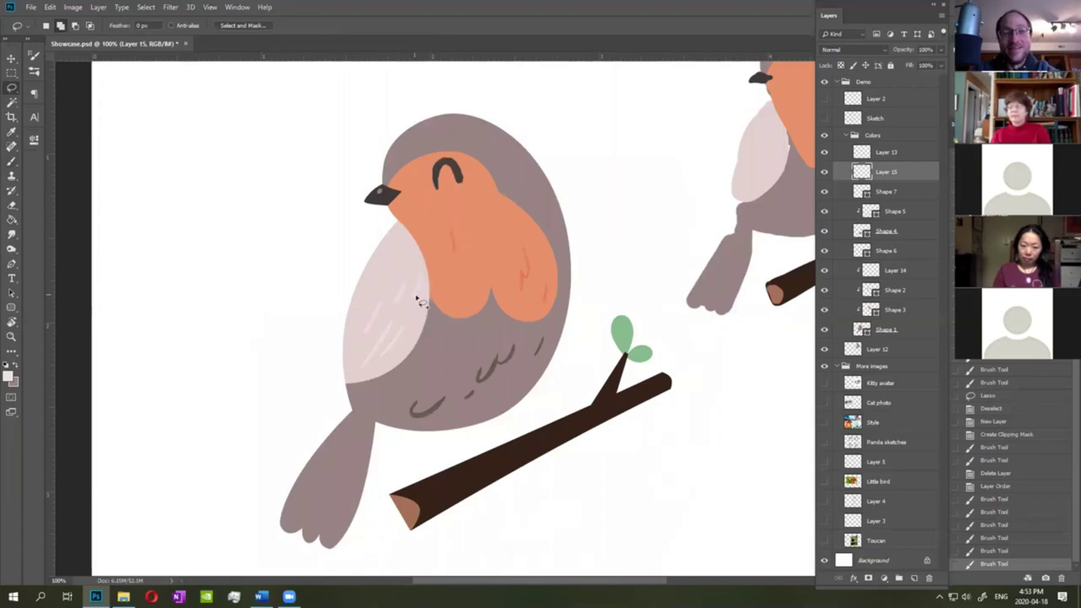
right_click(420, 301)
left_click(448, 413)
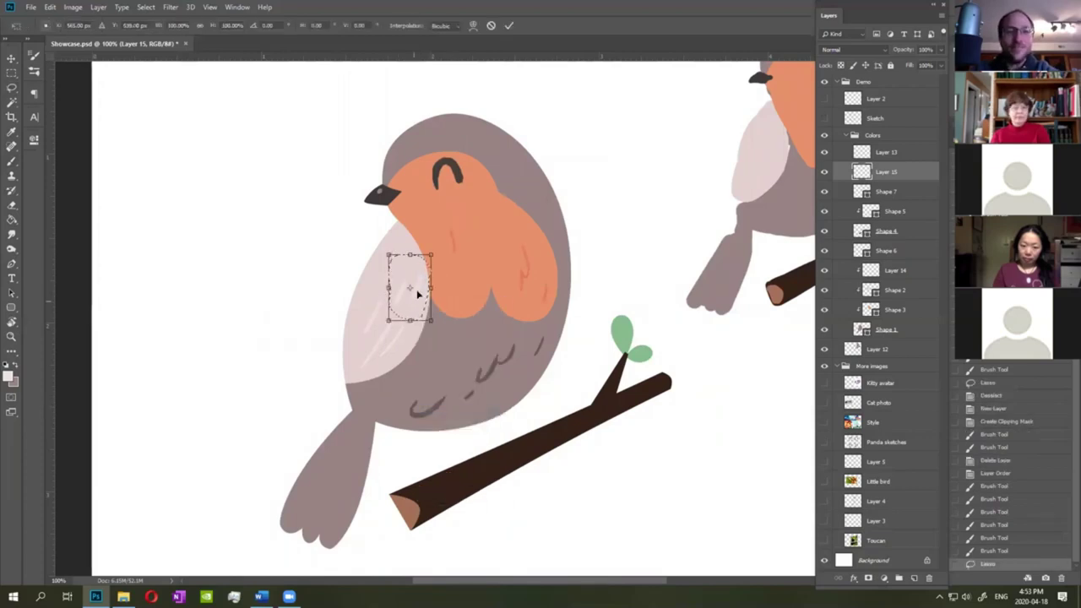
left_click_drag(411, 288, 399, 320)
left_click_drag(505, 252, 488, 235)
key("Return")
key("ctrl+d")
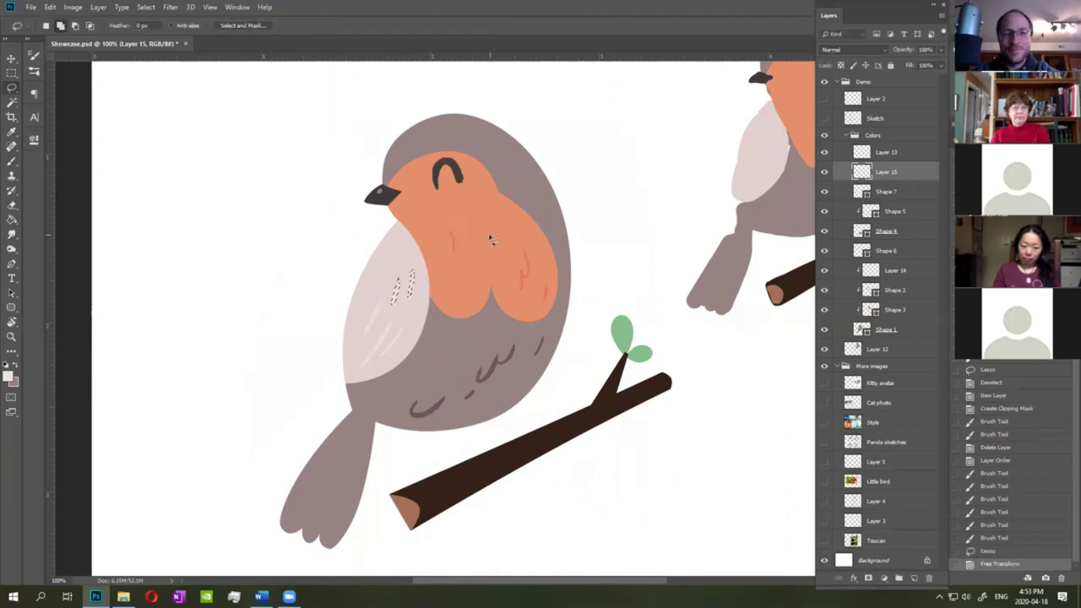
Lasso all the feather strokes on the belly patch, raise their Lightness to +16 with Hue/Saturation, and deselect.
mouse_move(370, 272)
left_mouse_down()
mouse_move(344, 372)
mouse_move(424, 273)
mouse_move(367, 275)
left_mouse_up()
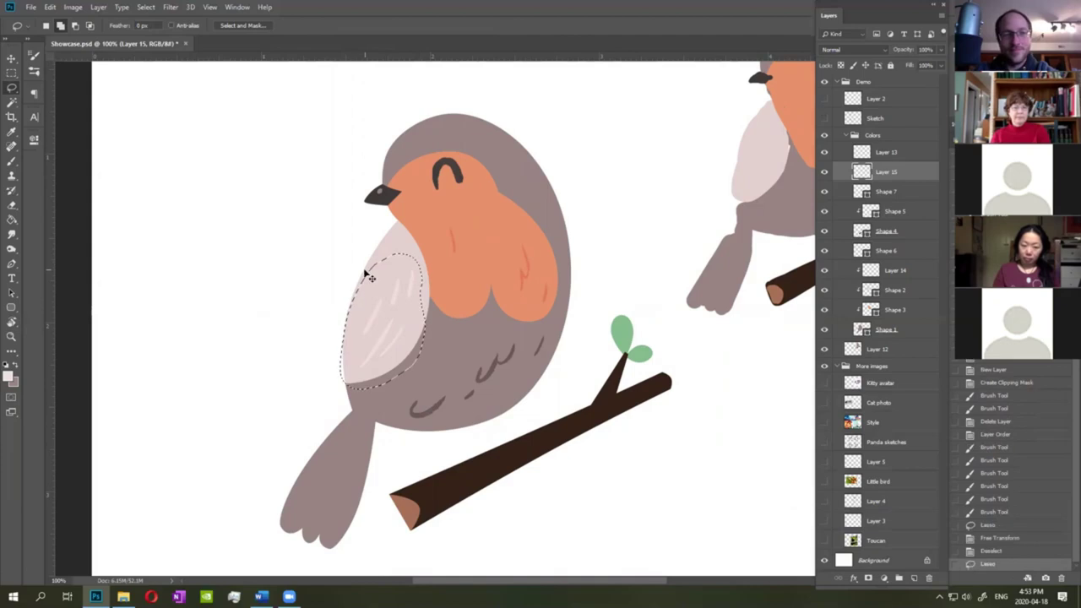
key("ctrl+u")
left_click_drag(719, 264, 728, 264)
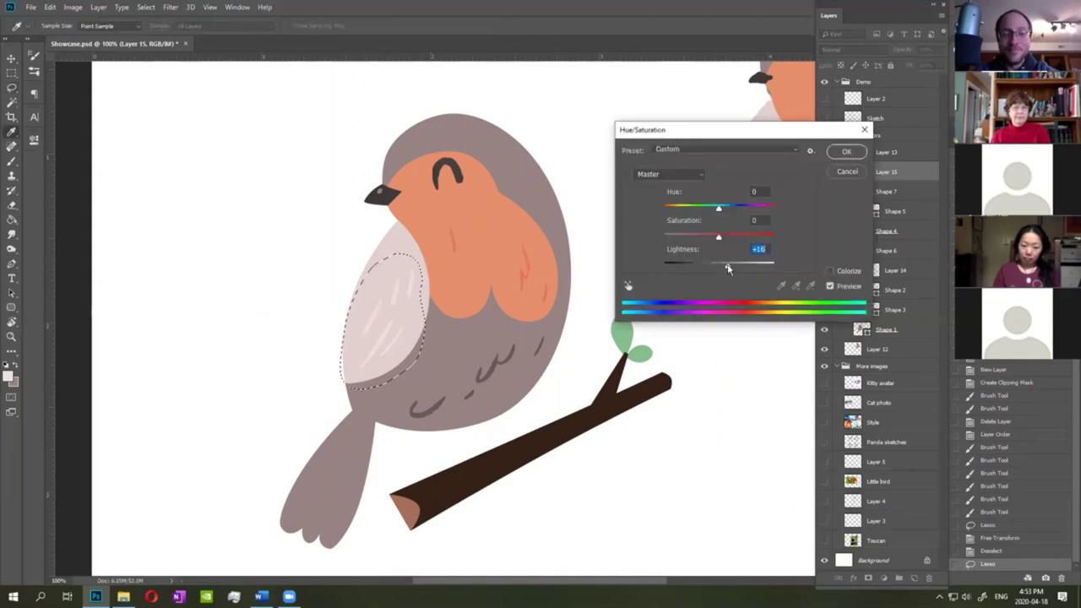
left_click(847, 152)
key("ctrl+d")
Set the foreground color to the beak's dark gray, #3e3a3a.
left_click_drag(580, 357, 560, 312)
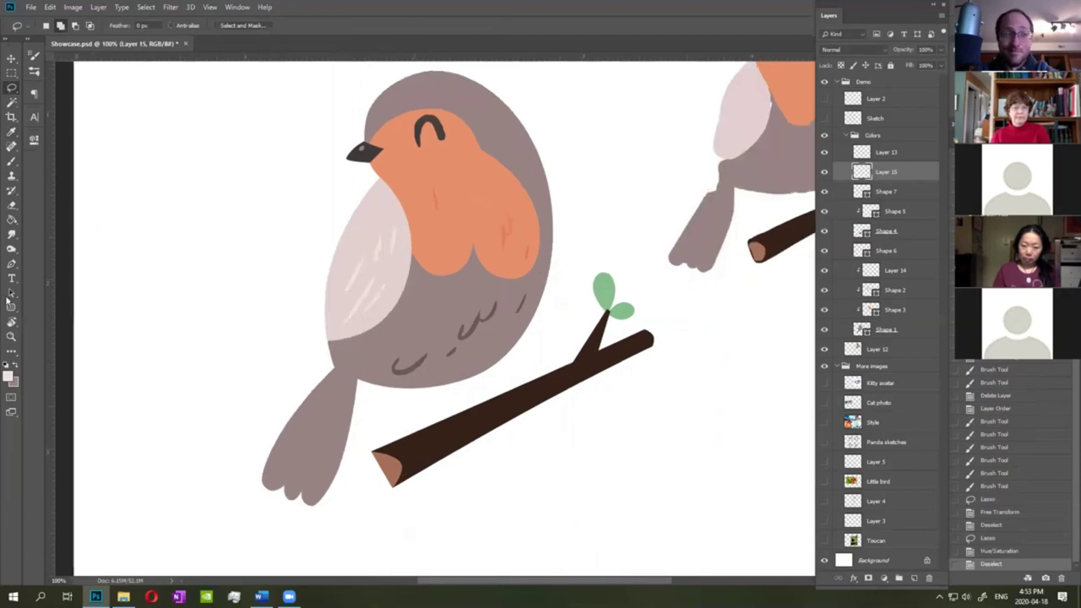
left_click(11, 376)
left_click(362, 157)
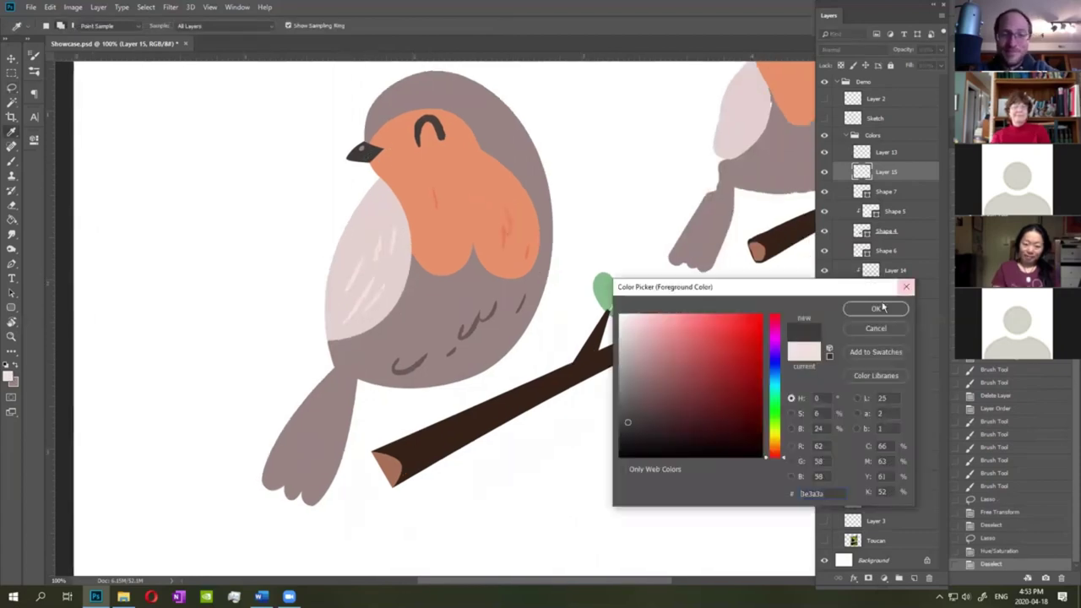
left_click(876, 310)
Show the Sketch layer and brush in the leg and clawed foot nearest the tail, following the sketch lines.
key("l")
key("ctrl+plus")
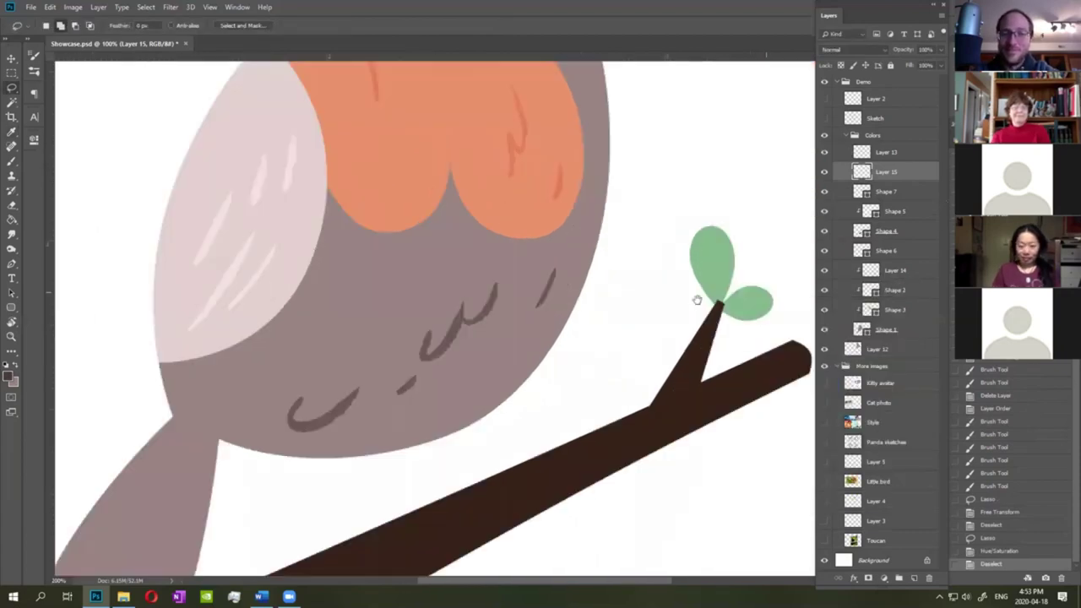
left_click_drag(697, 299, 680, 220)
key("b")
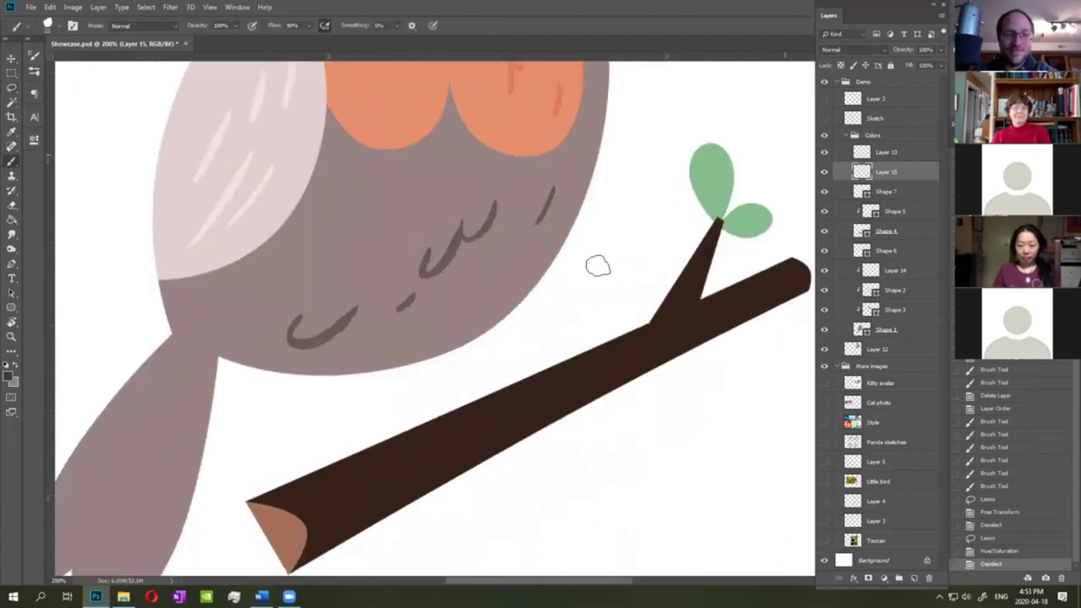
left_click(826, 119)
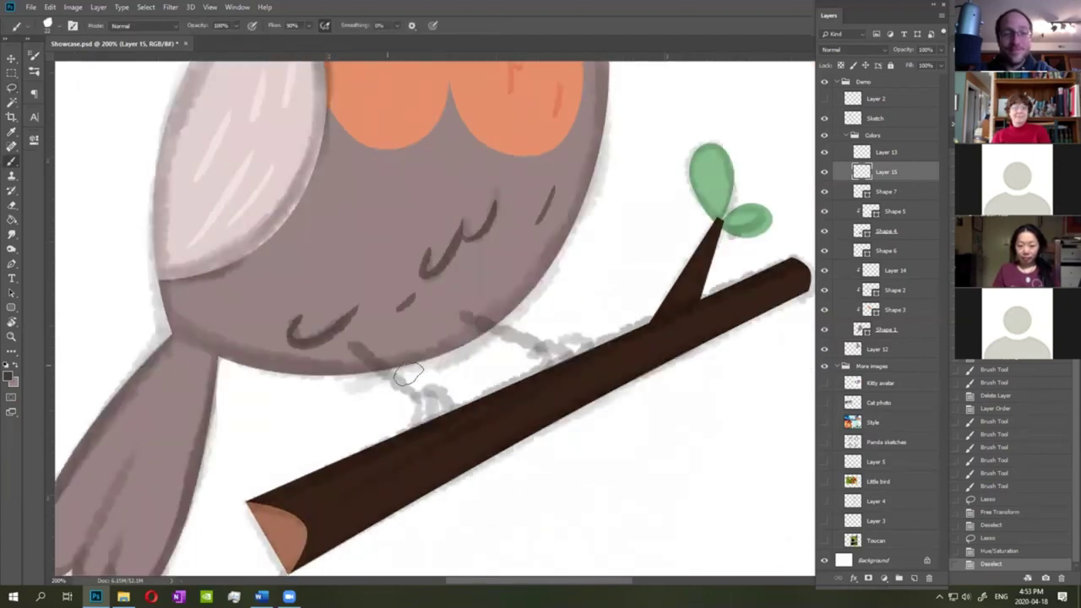
left_click_drag(350, 347, 436, 408)
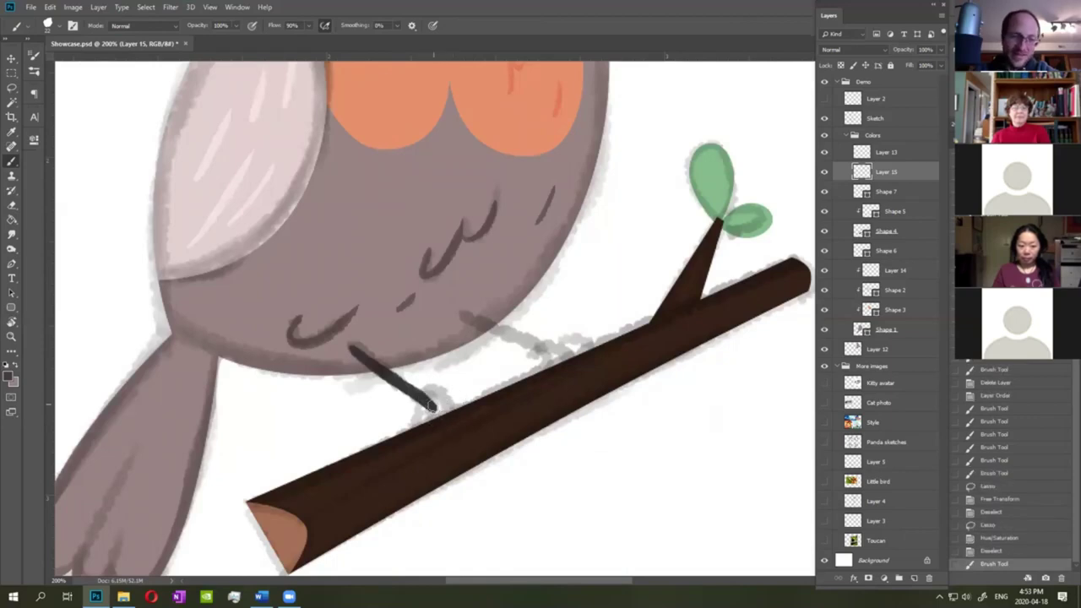
mouse_move(429, 392)
left_mouse_down()
mouse_move(452, 421)
mouse_move(418, 404)
mouse_move(413, 433)
left_mouse_up()
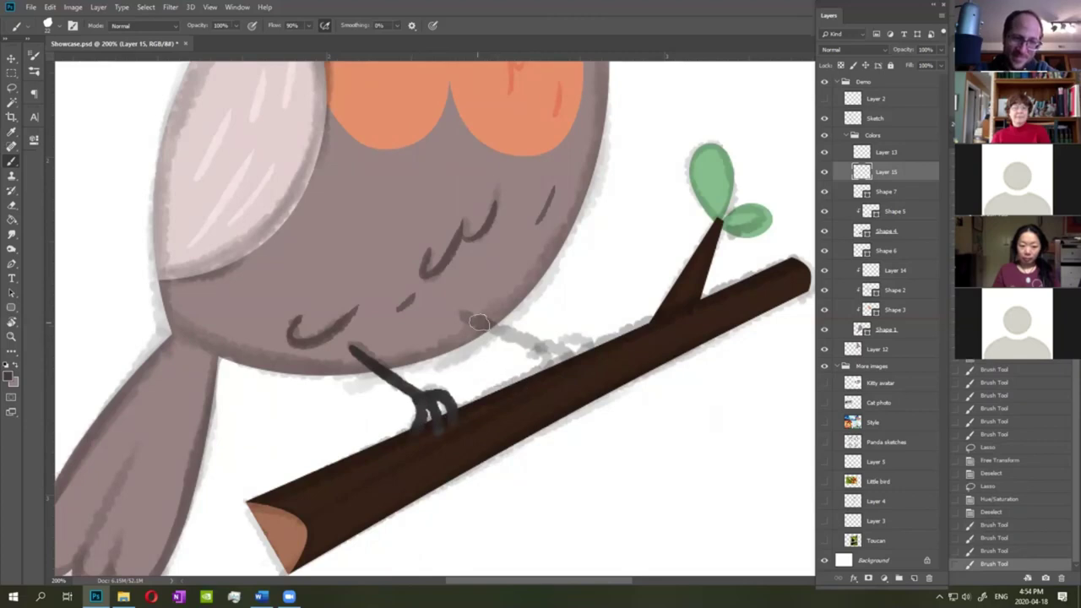
Paint the second leg and its clawed foot on the branch along the sketch, and touch up the first foot's claws.
left_click_drag(468, 318, 571, 359)
key("ctrl+z")
mouse_move(476, 318)
left_mouse_down()
mouse_move(554, 353)
mouse_move(594, 356)
mouse_move(553, 367)
left_mouse_up()
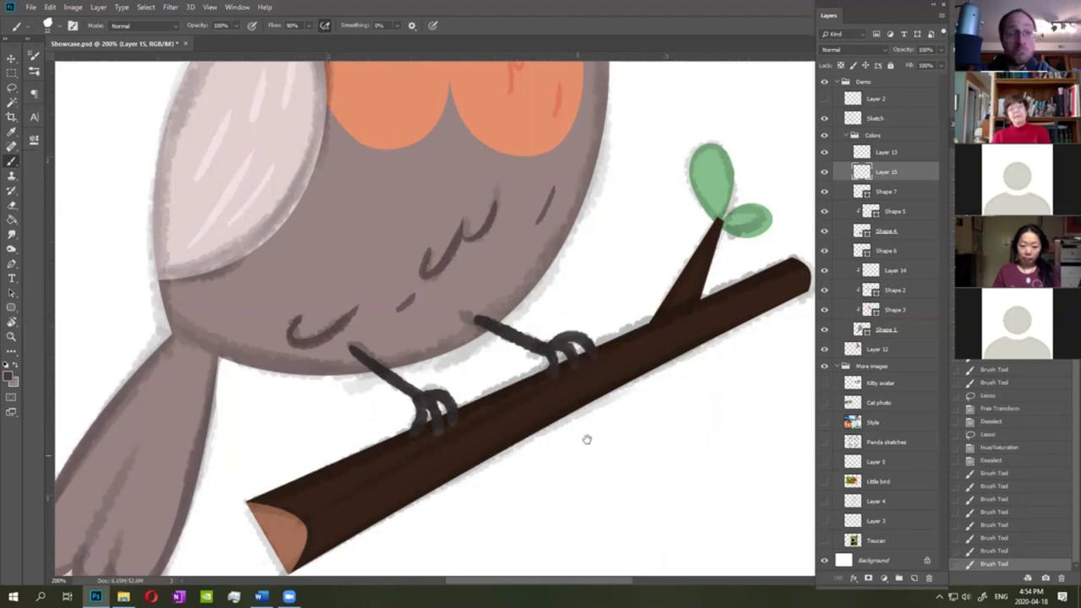
left_click_drag(588, 439, 612, 387)
left_click_drag(455, 346, 478, 362)
left_click(467, 347)
left_click(479, 362)
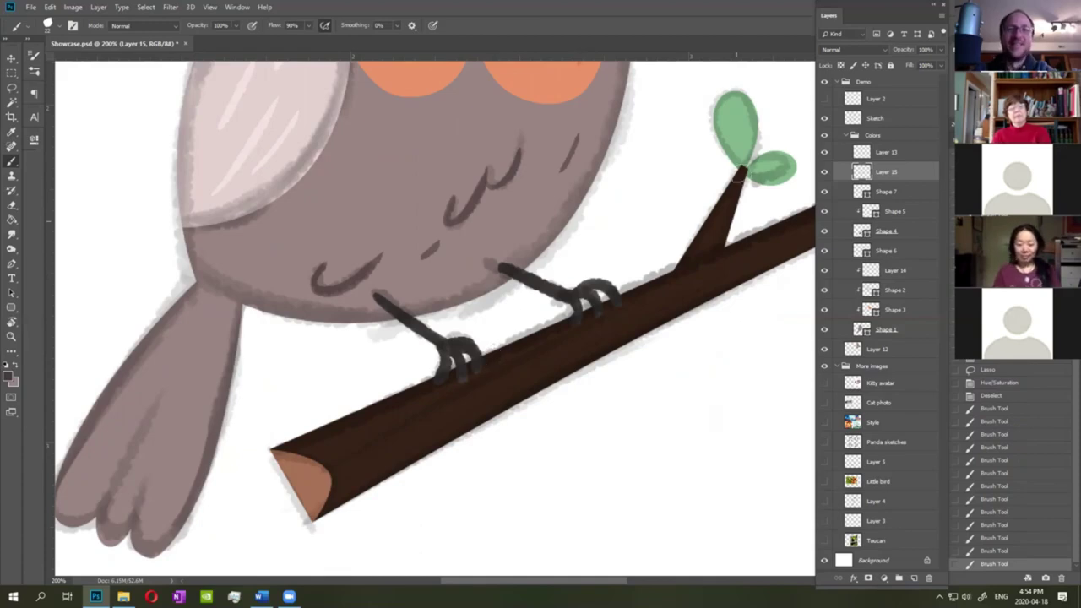
Add a new layer clipped to the branch's Shape 4 and set the foreground color to the cut end's brown, #a46f55.
left_click_drag(665, 366, 587, 329)
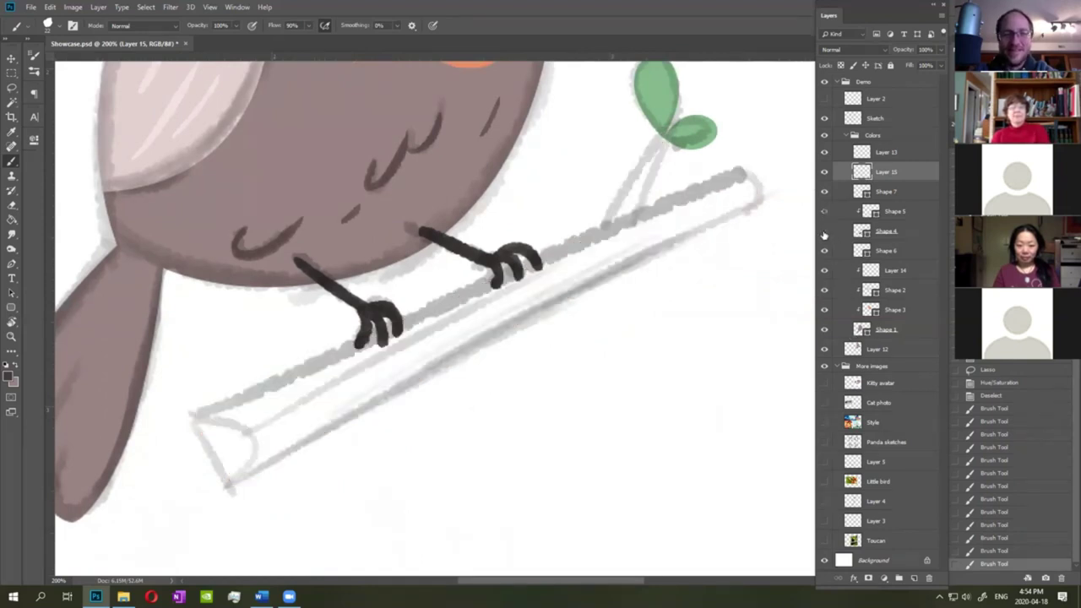
left_click(914, 578)
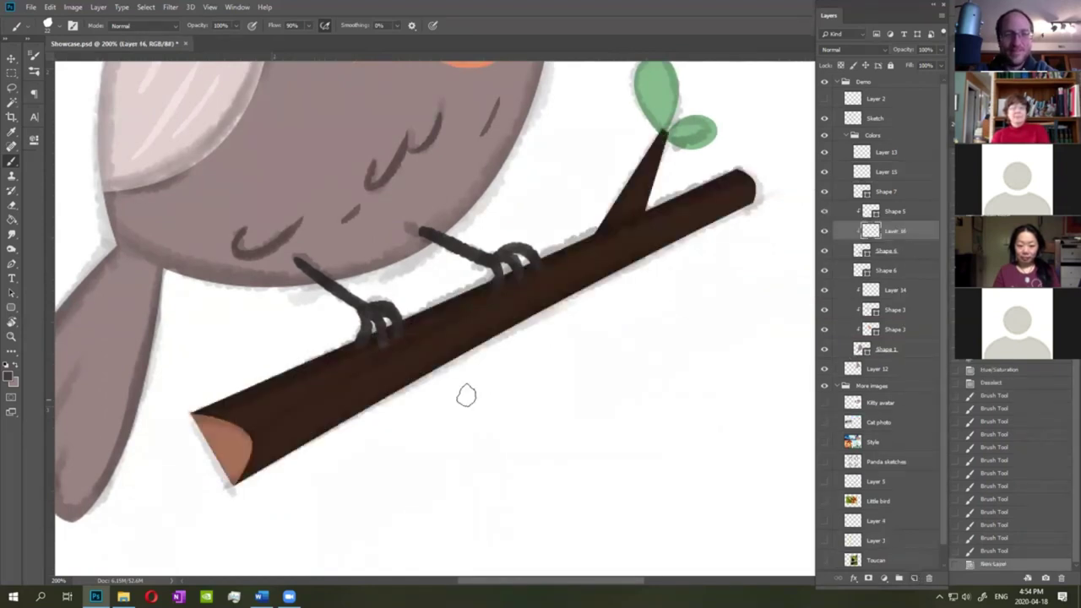
left_click(10, 378)
left_click(231, 451)
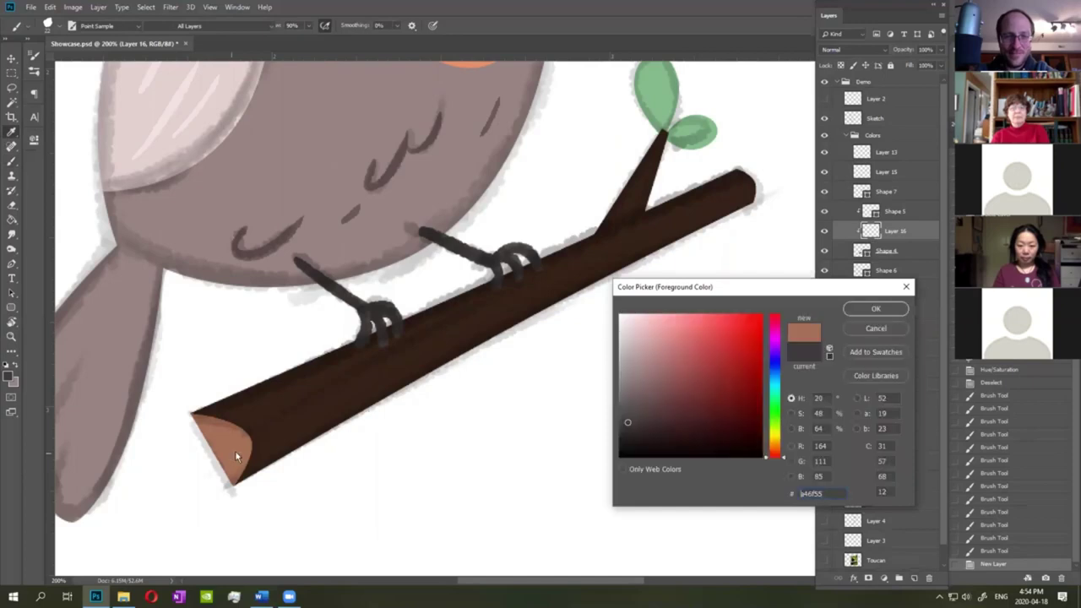
key("Return")
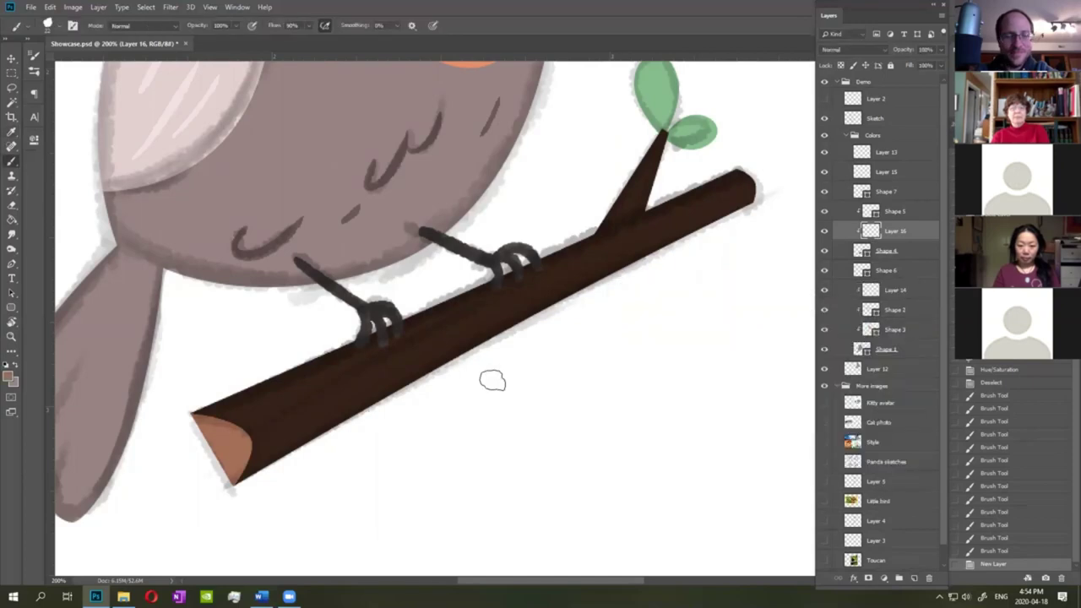
Brush thin light-brown wood-grain lines along the length of the branch, from the cut end toward the far tip.
right_click(483, 385)
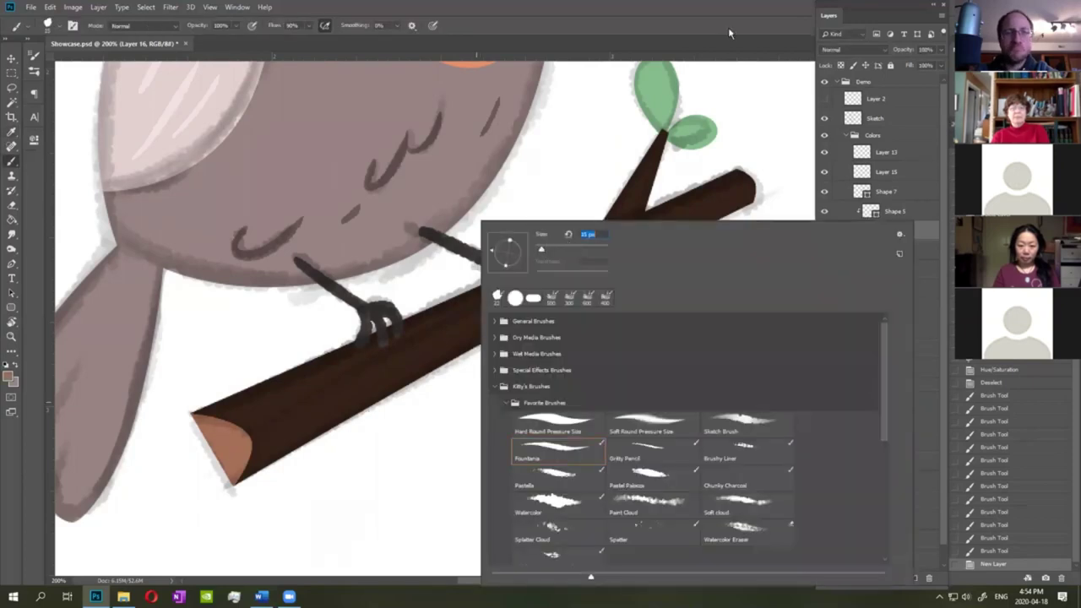
left_click(729, 33)
left_click_drag(201, 482, 752, 196)
left_click_drag(222, 411, 752, 192)
left_click_drag(211, 416, 299, 367)
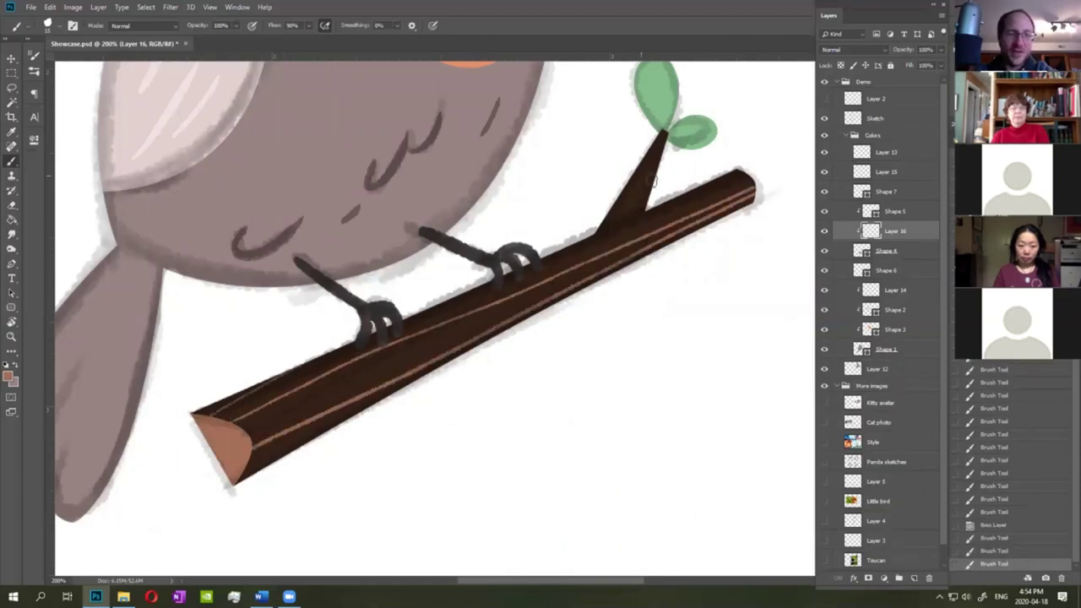
left_click_drag(227, 407, 277, 377)
mouse_move(211, 415)
left_mouse_down()
mouse_move(447, 278)
mouse_move(709, 156)
left_mouse_up()
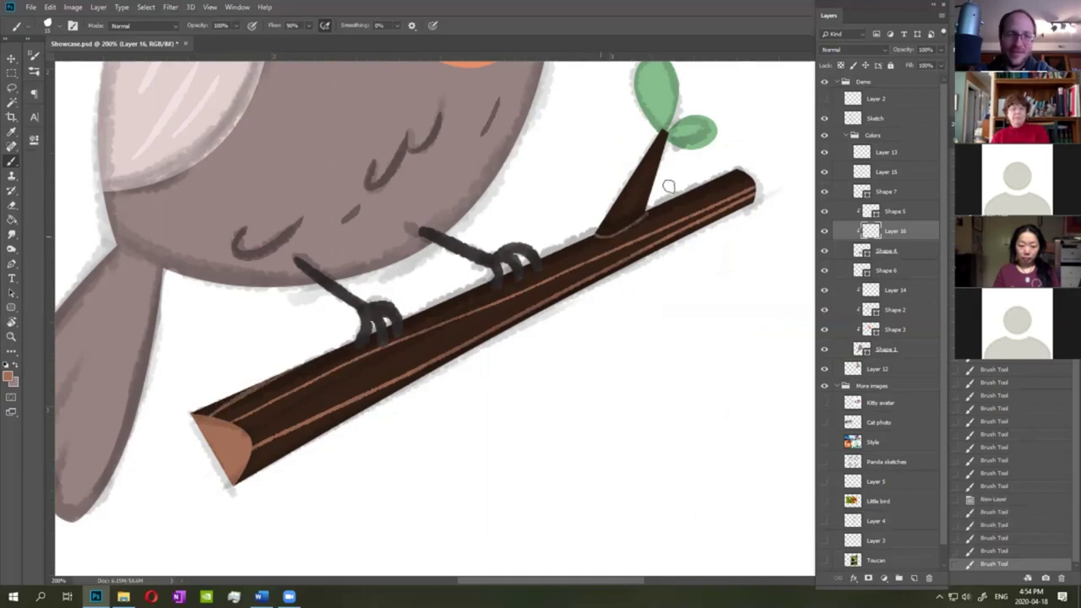
Add curved light-brown bark lines across the twig and at its base, and lower the grain layer's opacity to 47%.
left_click_drag(597, 234, 644, 201)
key("ctrl+z")
left_click_drag(596, 238, 648, 206)
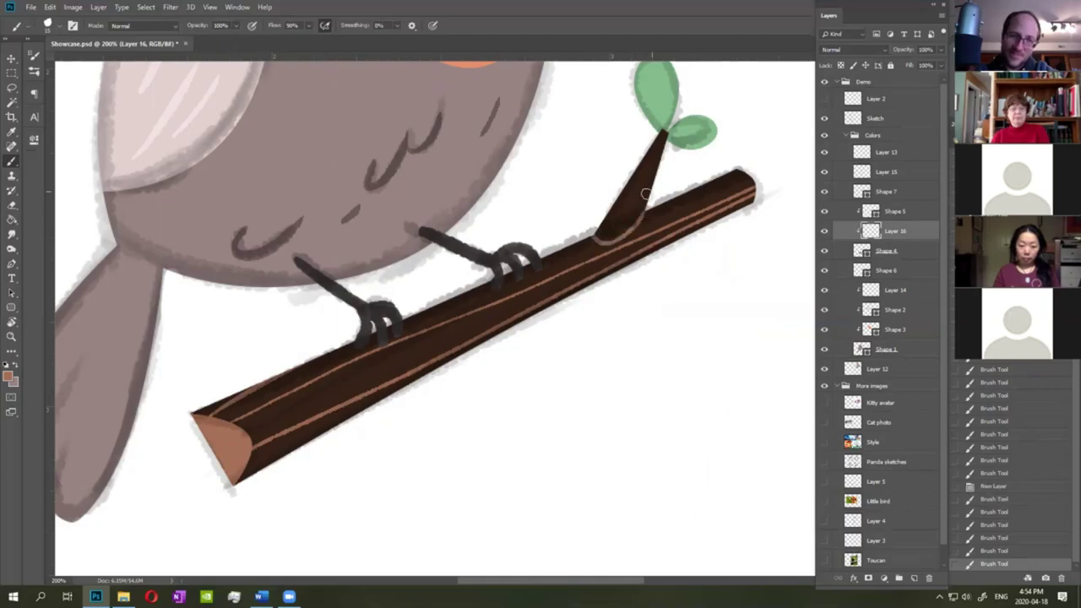
left_click_drag(644, 150, 655, 135)
left_click_drag(620, 197, 650, 192)
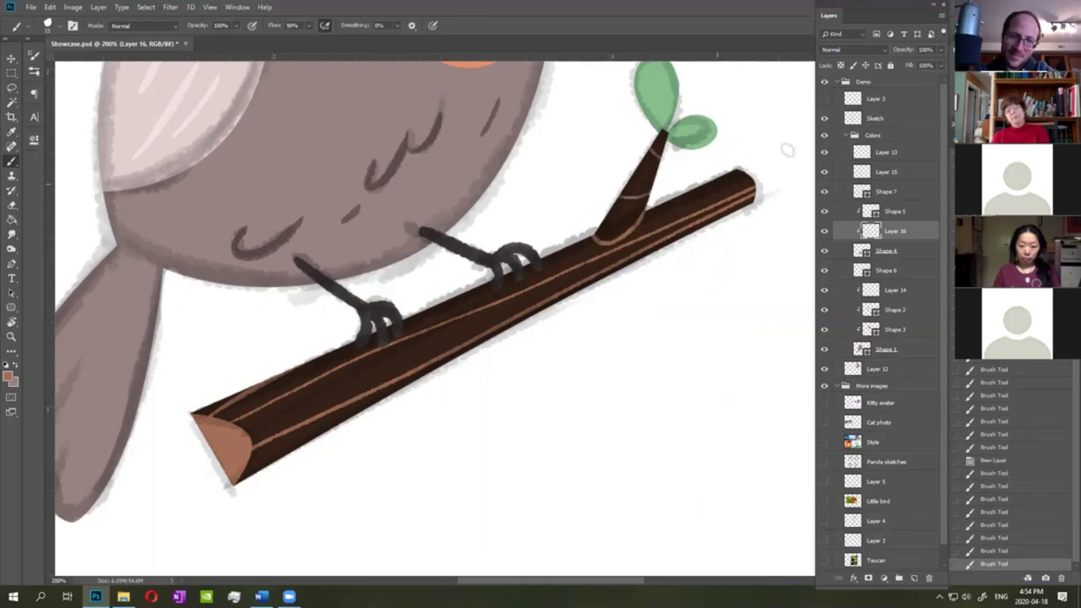
left_click(940, 50)
left_click_drag(940, 64, 915, 67)
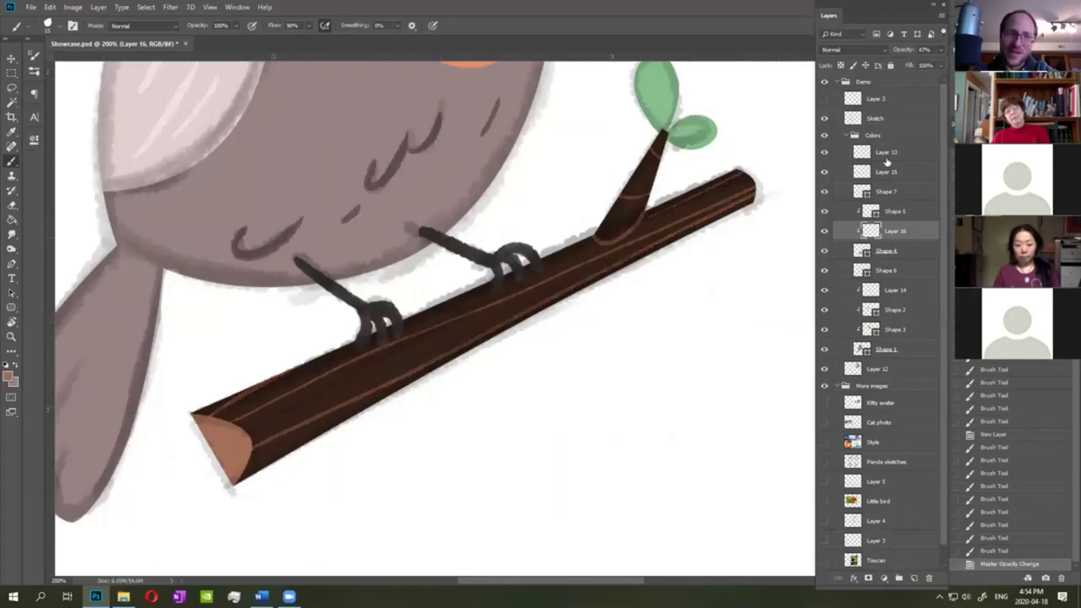
Select Layer 15 and set the foreground color to a darker shade of the leaf green, about #5a8b5f.
left_click(824, 173)
left_click(825, 173)
left_click(879, 174)
left_click_drag(740, 195, 620, 282)
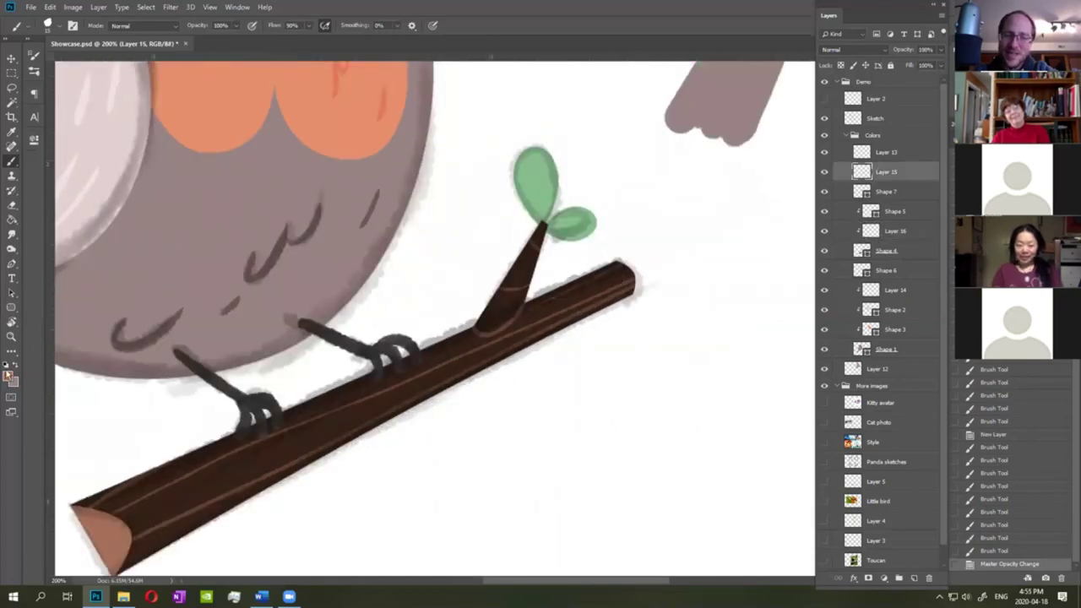
left_click(10, 376)
left_click(550, 174)
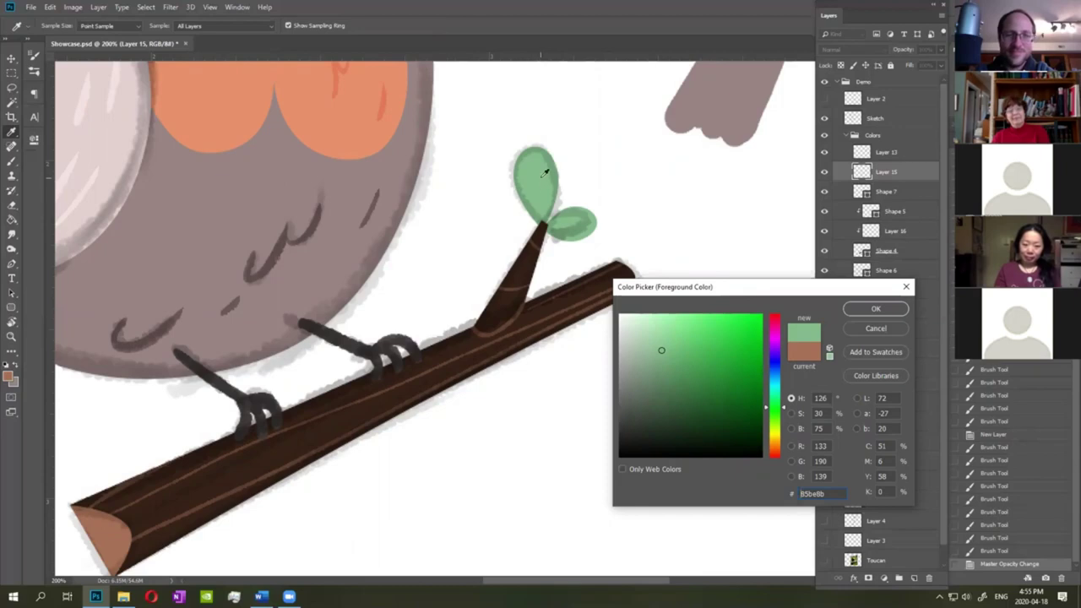
left_click(670, 380)
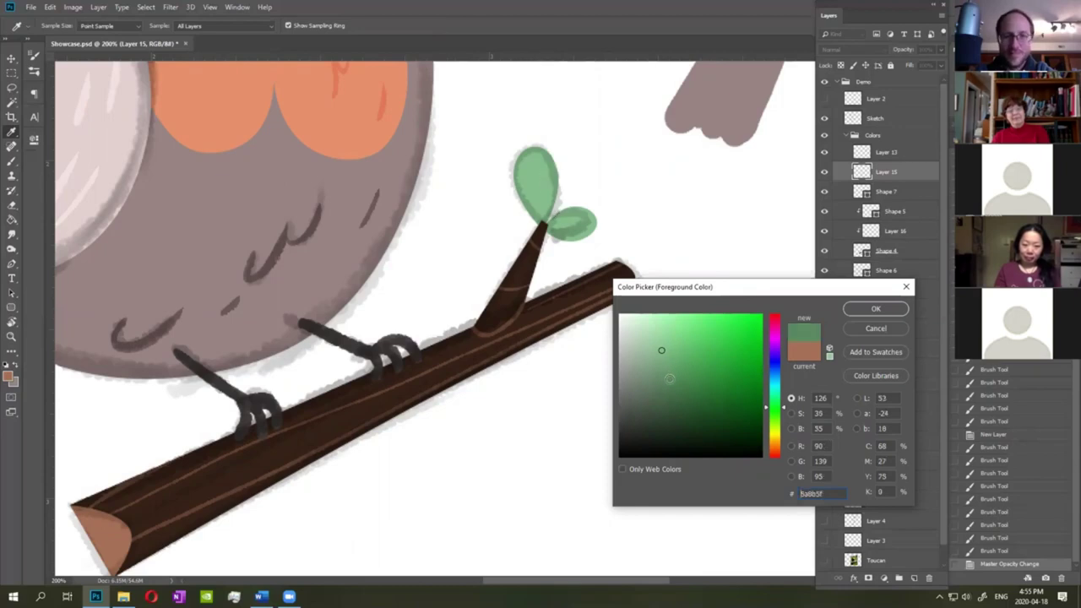
left_click(874, 310)
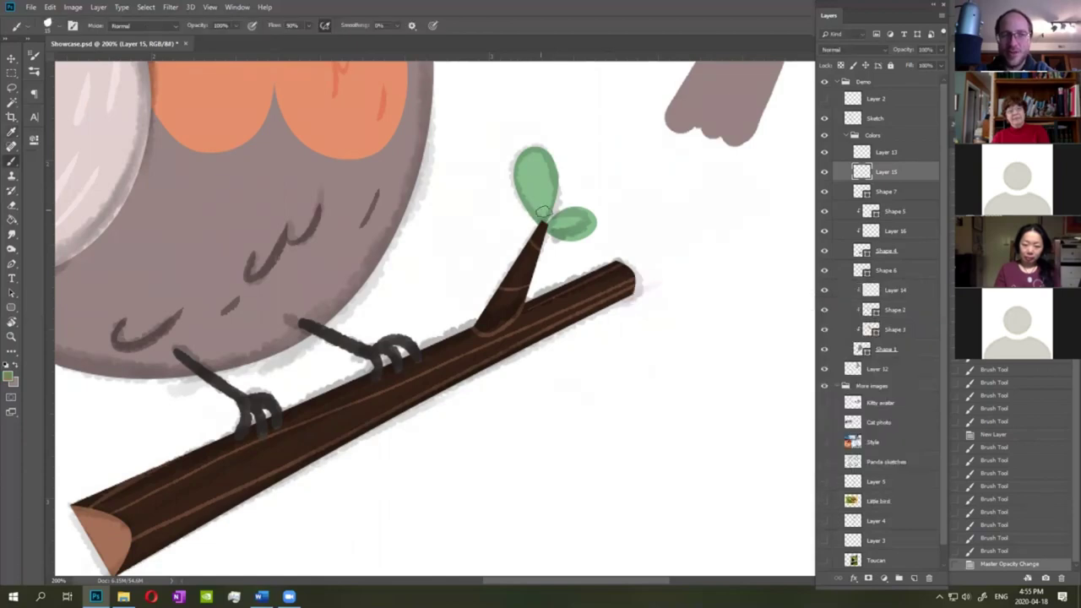
Paint a dark green center vein in each of the two leaves and hide the Sketch layer.
left_click_drag(541, 218, 533, 164)
key("ctrl+z")
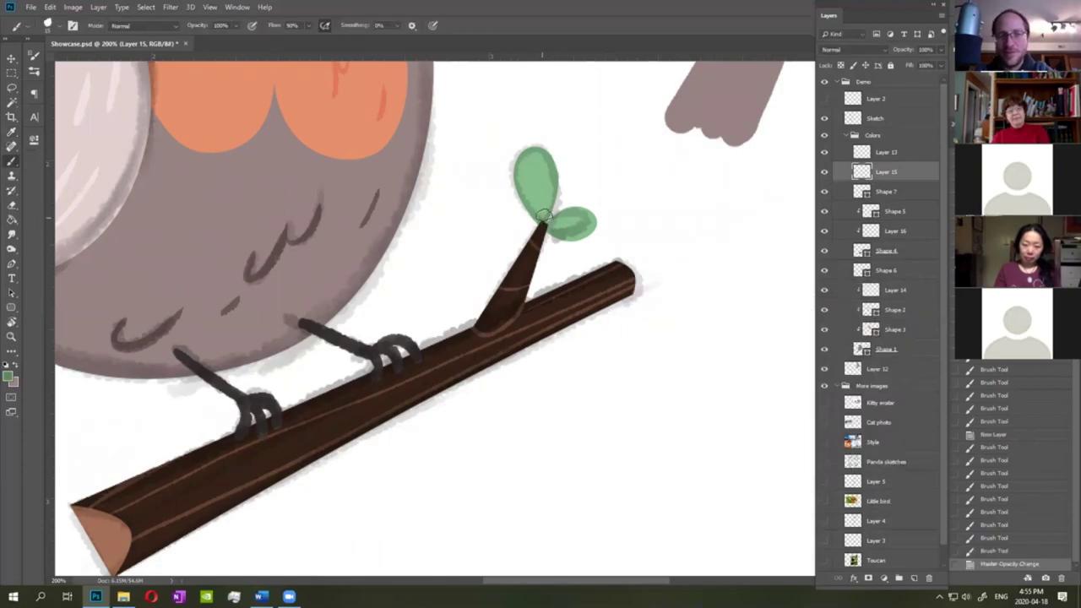
left_click_drag(542, 218, 535, 165)
key("ctrl+z")
left_click_drag(544, 221, 535, 161)
left_click_drag(550, 226, 582, 225)
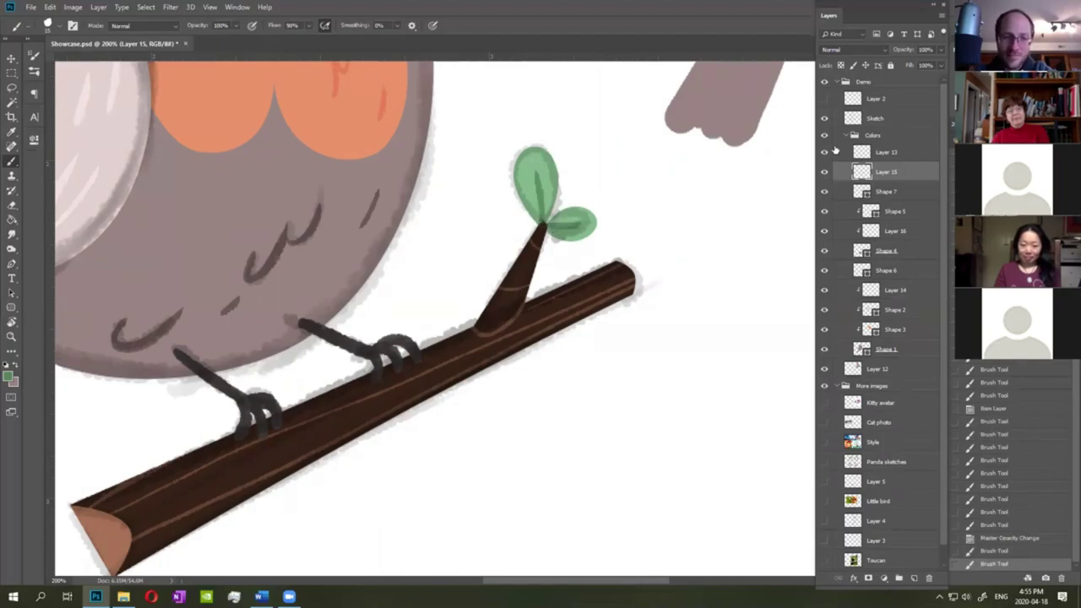
left_click(826, 119)
key("l")
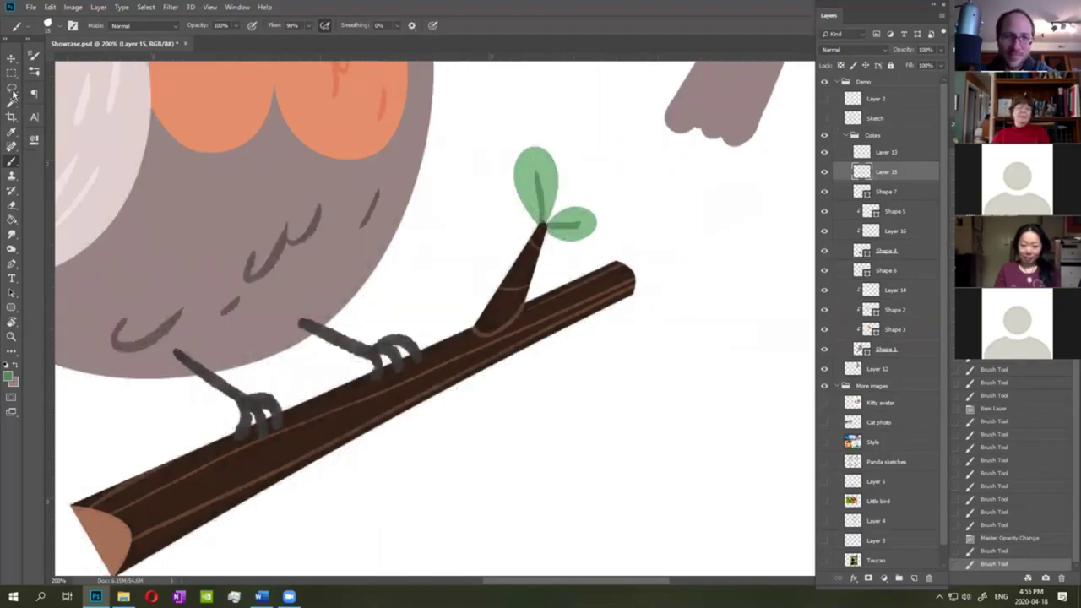
left_click_drag(616, 224, 613, 223)
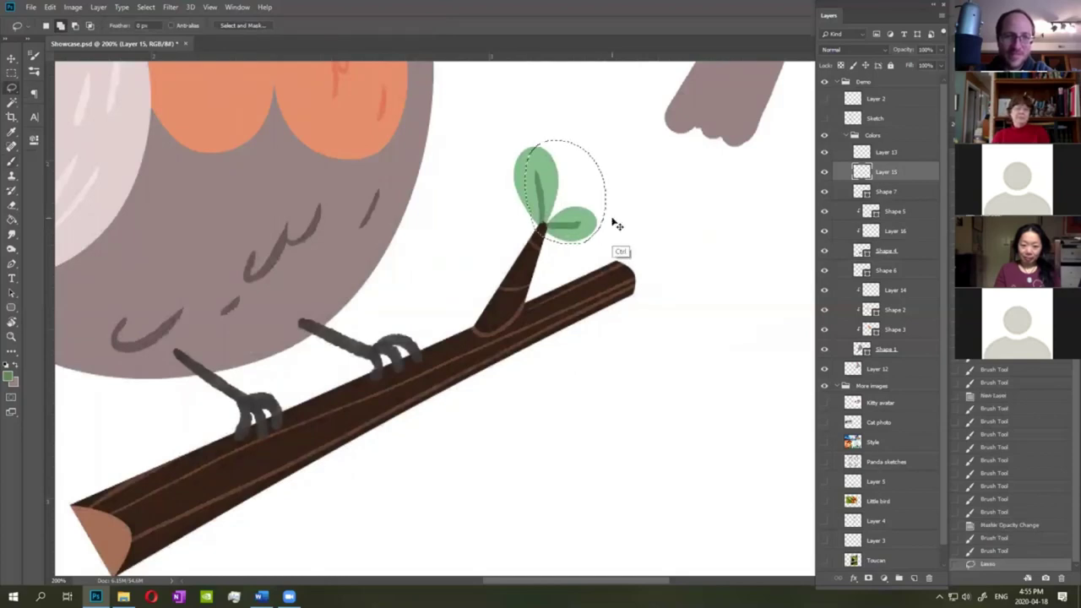
key("ctrl+u")
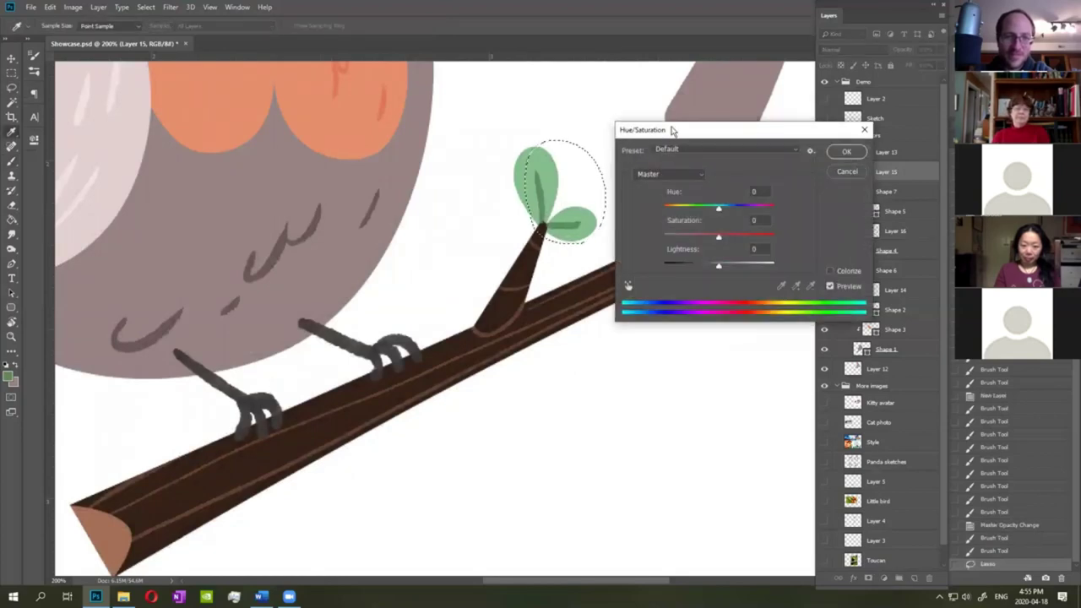
left_click_drag(673, 131, 678, 131)
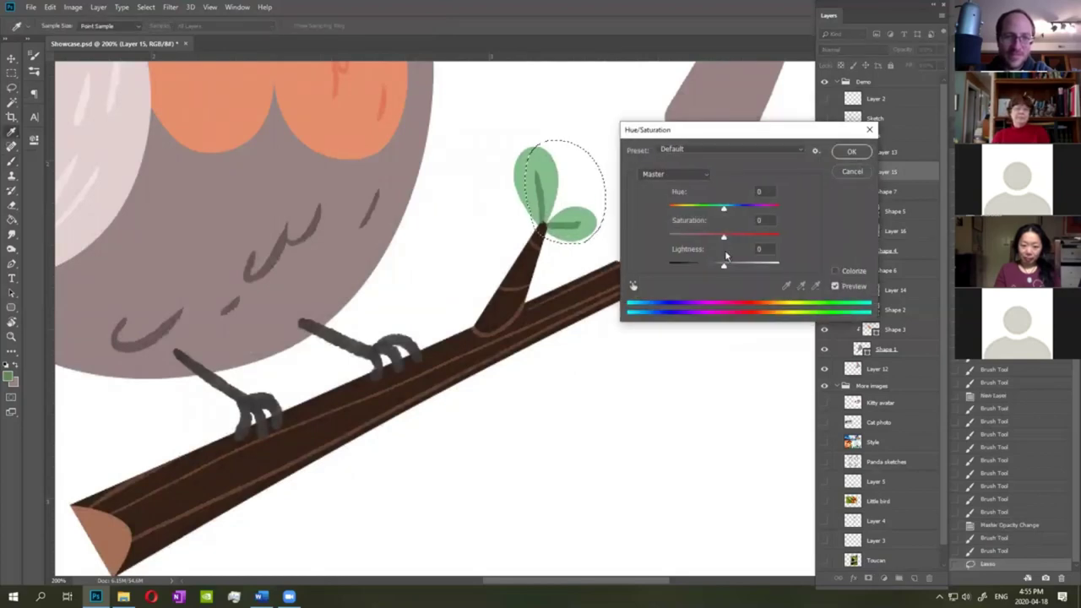
left_click(851, 172)
key("ctrl+d")
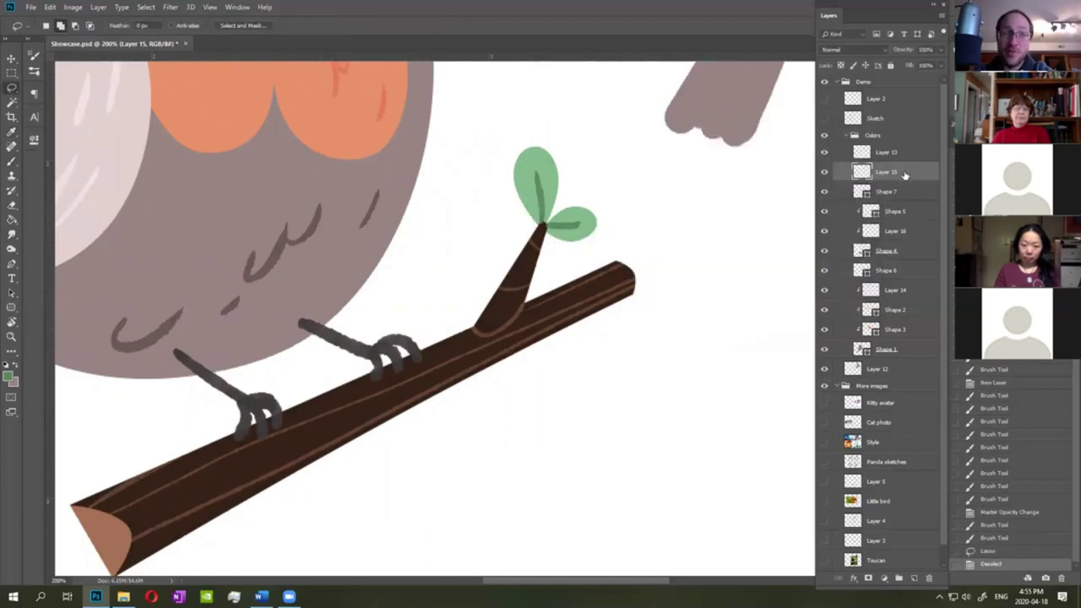
Thin and taper the small leaf's vein by erasing along its edge with a smaller eraser.
key("b")
right_click(712, 188)
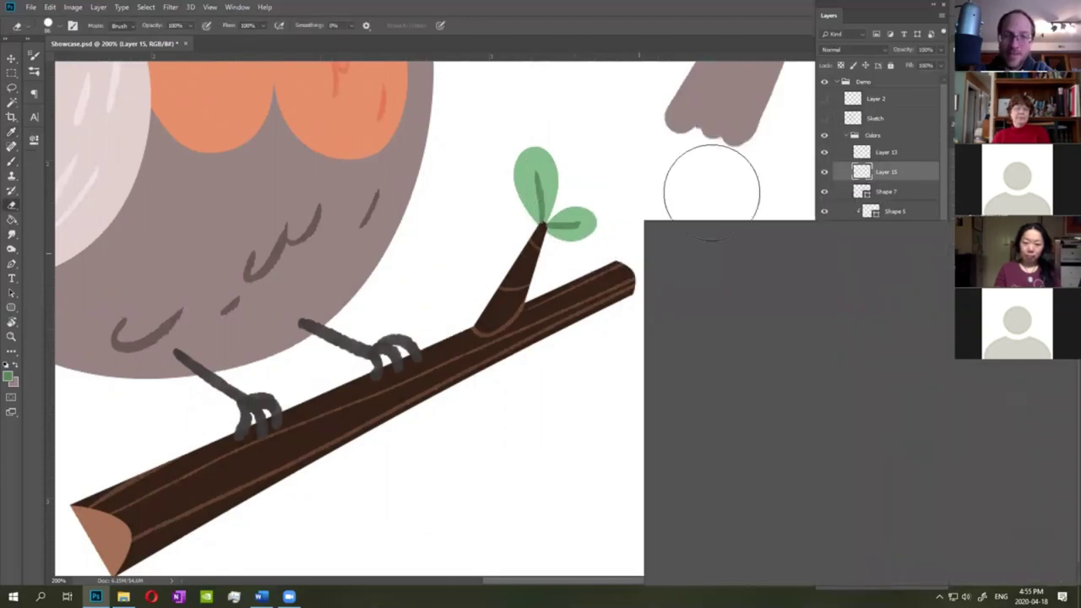
left_click(724, 198)
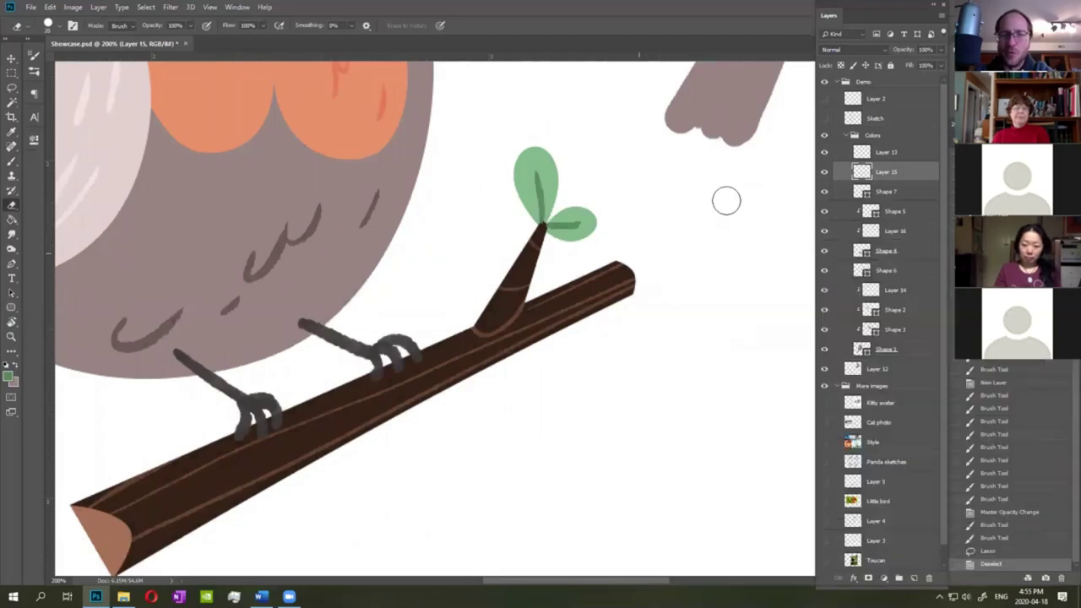
mouse_move(592, 229)
left_mouse_down()
mouse_move(574, 227)
mouse_move(590, 229)
left_mouse_up()
key("ctrl+z")
left_click_drag(567, 234, 592, 224)
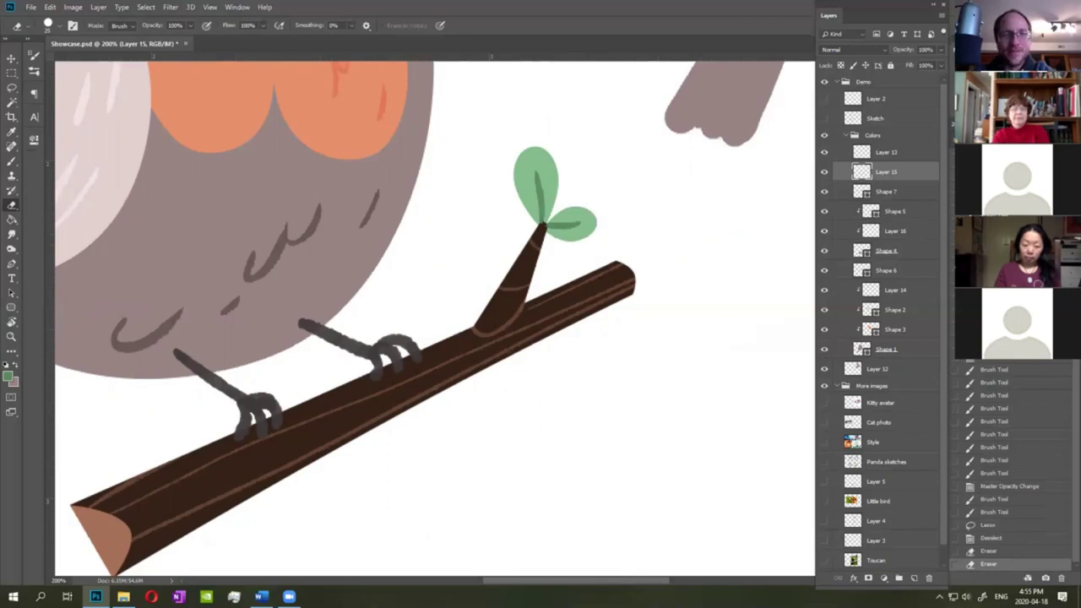
Lasso the feather marks on the orange breast and darken them with Hue/Saturation, lightness -8, then deselect.
key("ctrl+minus")
key("ctrl+minus")
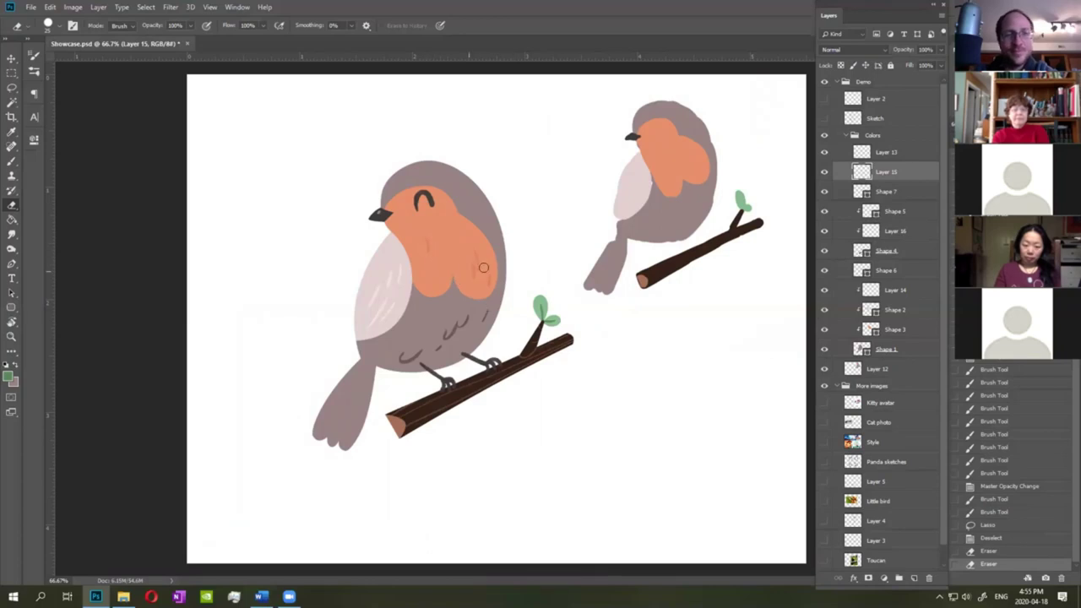
left_click(11, 88)
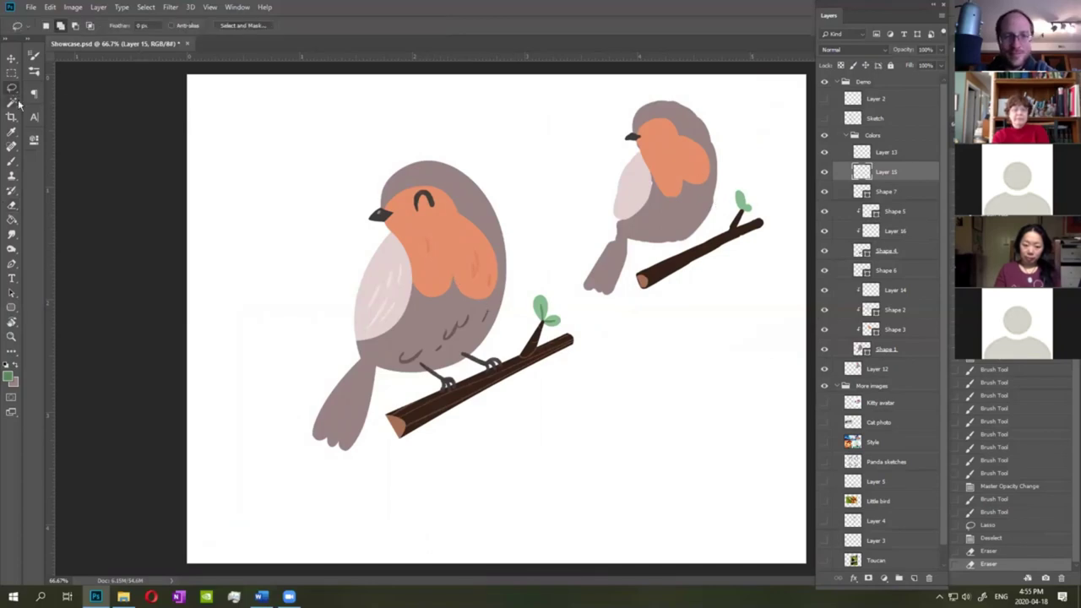
left_click_drag(460, 211, 427, 216)
key("ctrl+u")
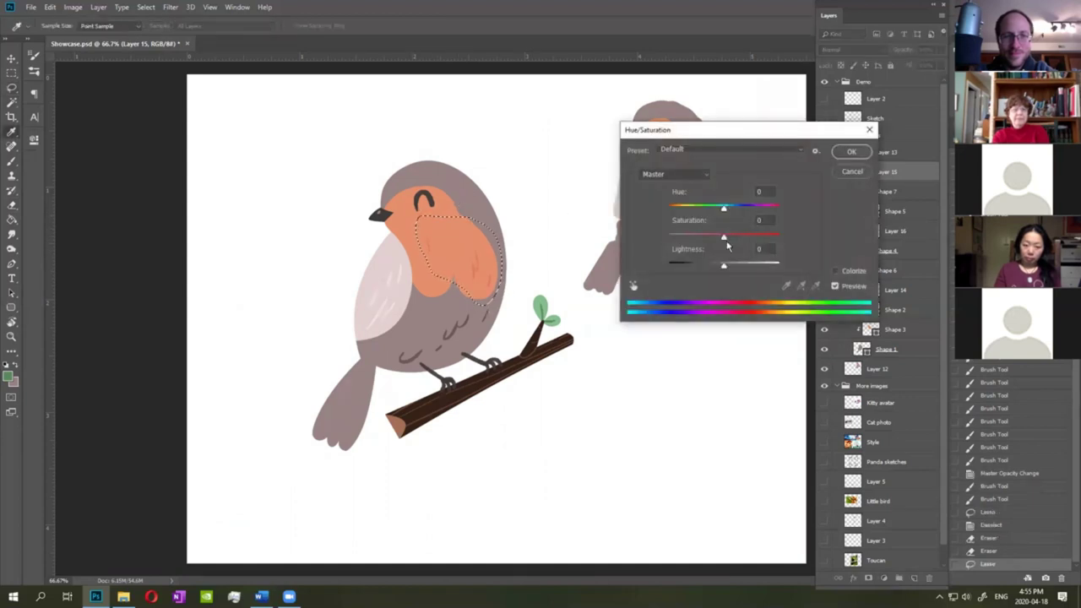
left_click_drag(724, 266, 720, 267)
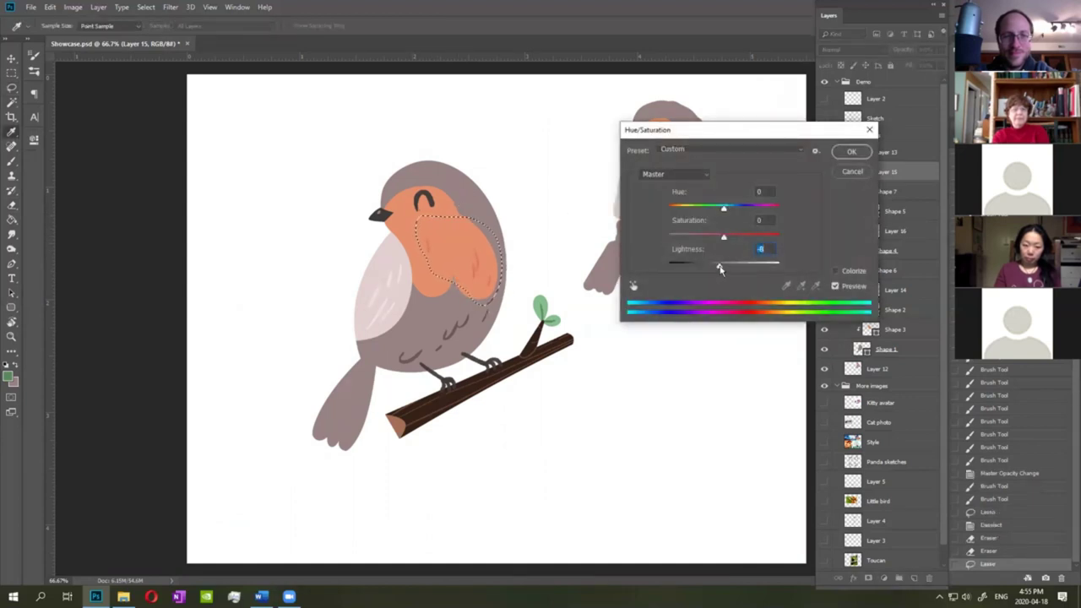
left_click(846, 152)
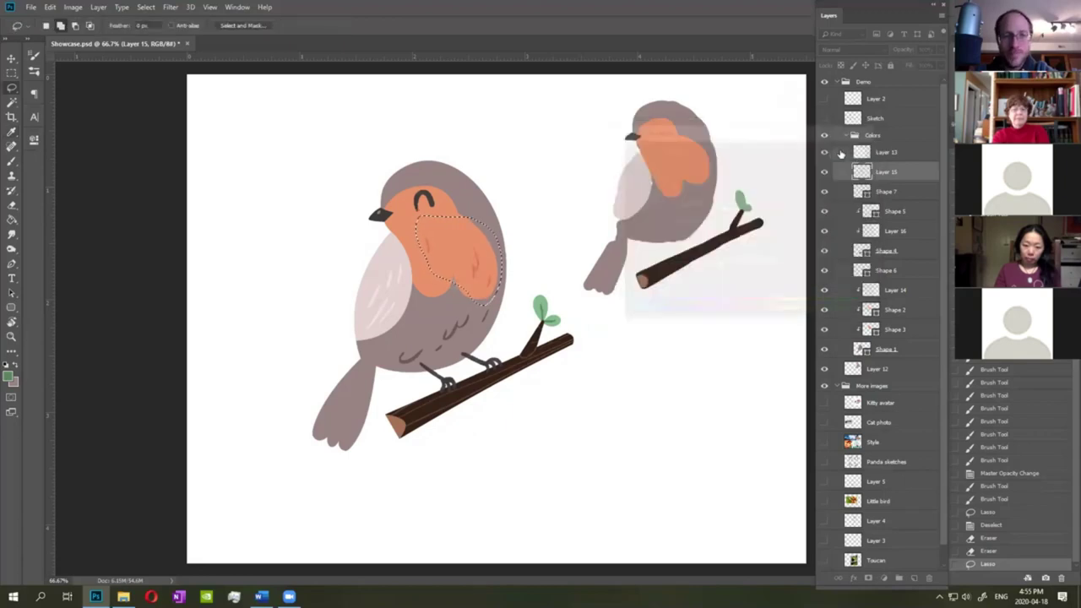
key("ctrl+d")
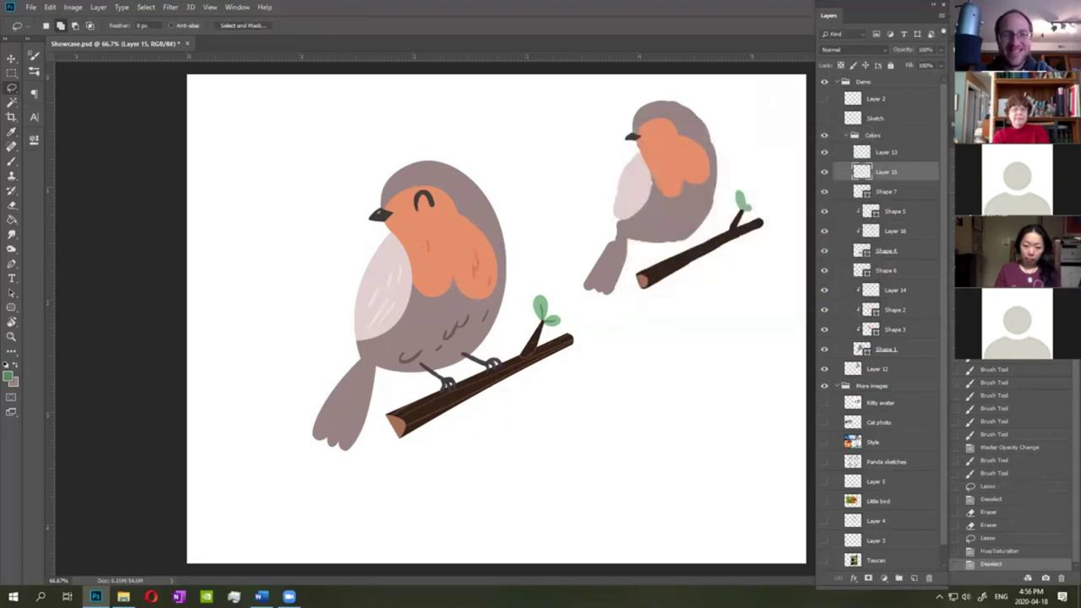
Sample the dark brown of the belly's feather marks and brush two long feather lines down the tail.
key("ctrl+plus")
left_click_drag(437, 285, 457, 217)
left_click(8, 376)
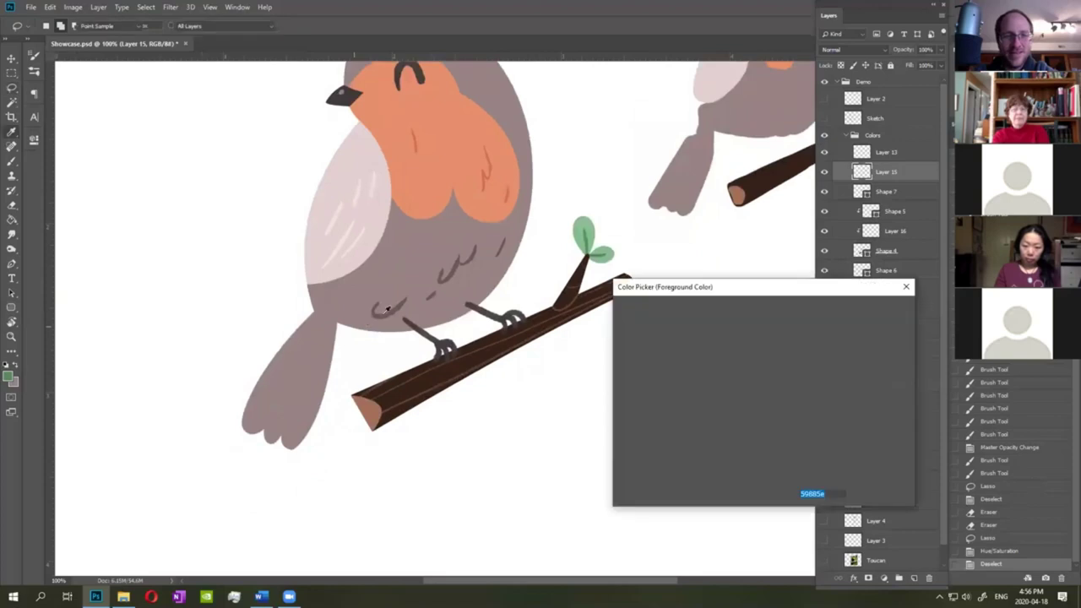
left_click(387, 309)
left_click(864, 328)
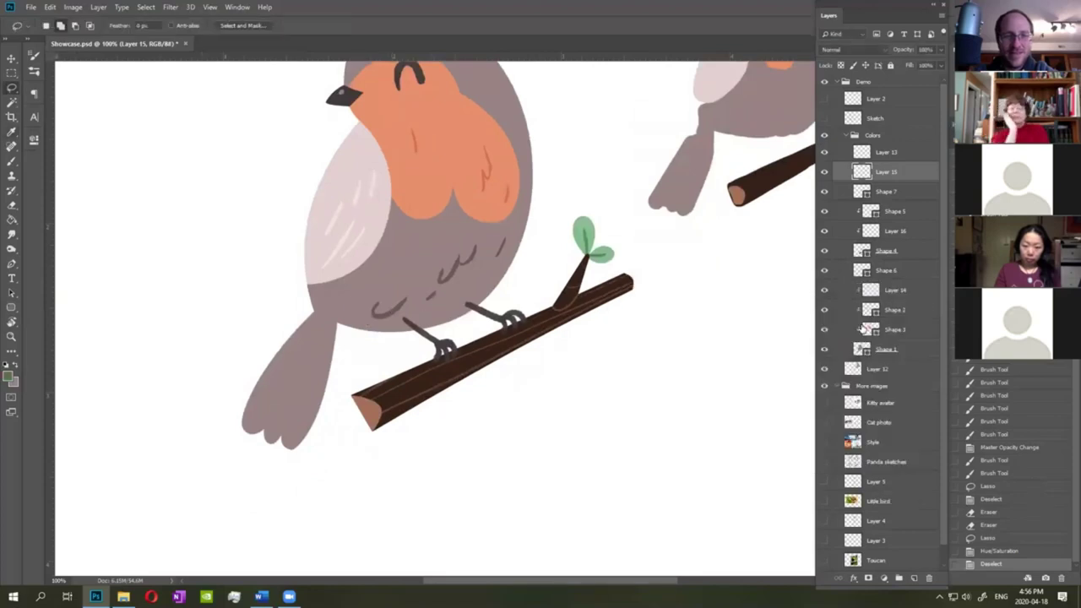
left_click_drag(283, 430, 309, 359)
key("ctrl+z")
left_click_drag(284, 428, 313, 340)
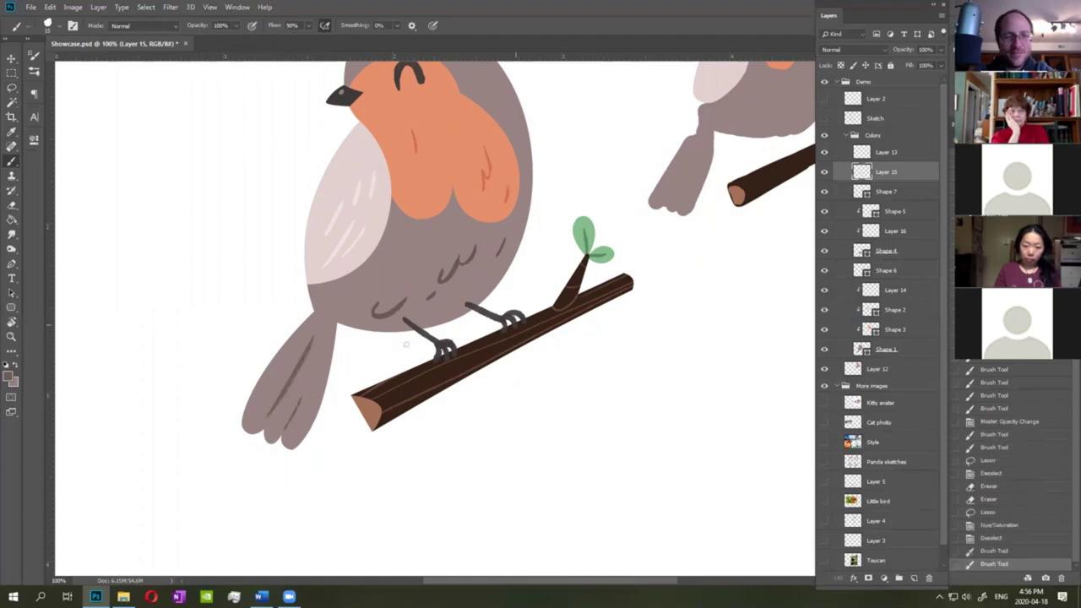
Delete Layer 12, which holds the small rough copy of the robin and branch.
left_click_drag(560, 332, 554, 404)
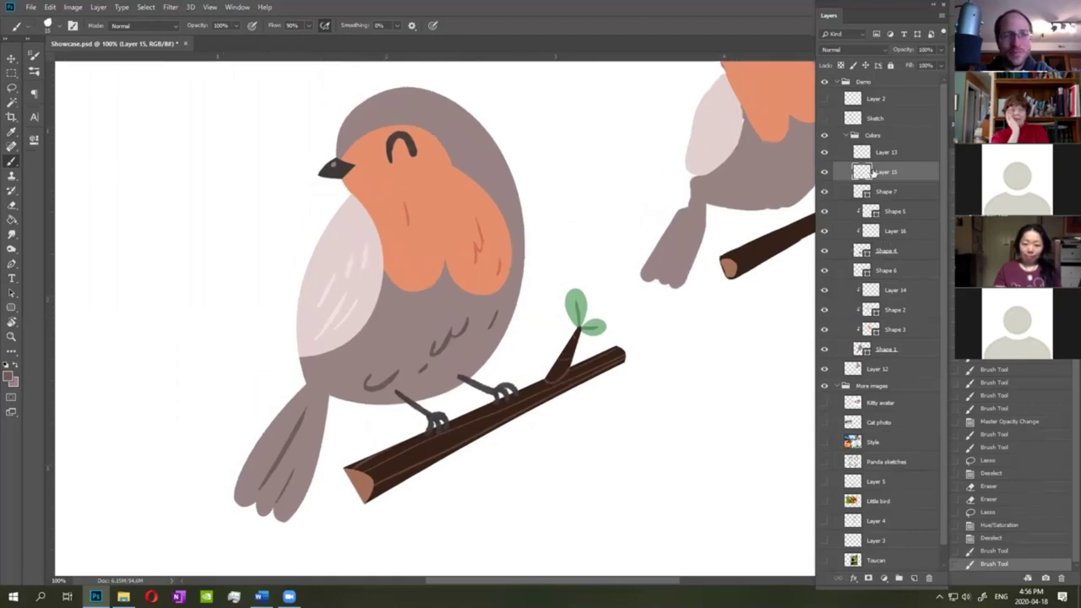
left_click(876, 372)
key("Delete")
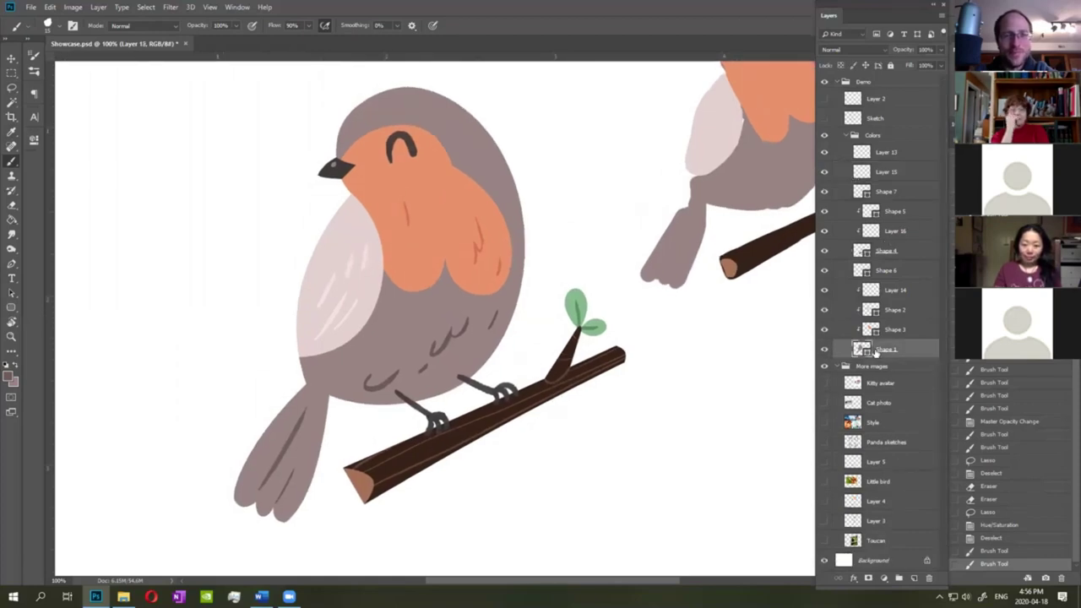
key("ctrl+minus")
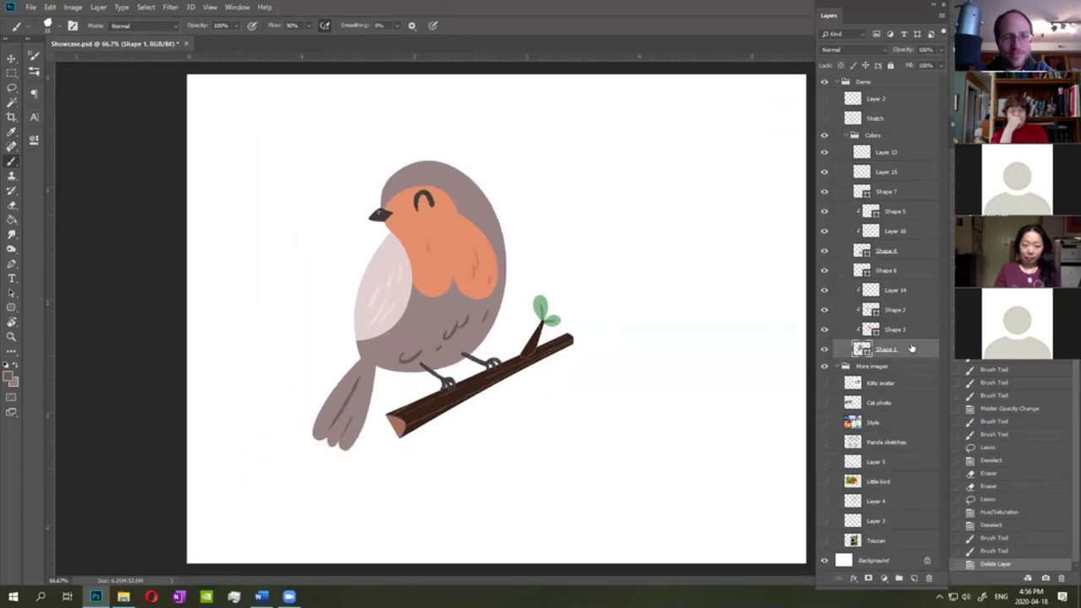
Add a new layer clipped to the body's Shape 1 and choose the Watercolor brush from the favorite brushes.
left_click(915, 579)
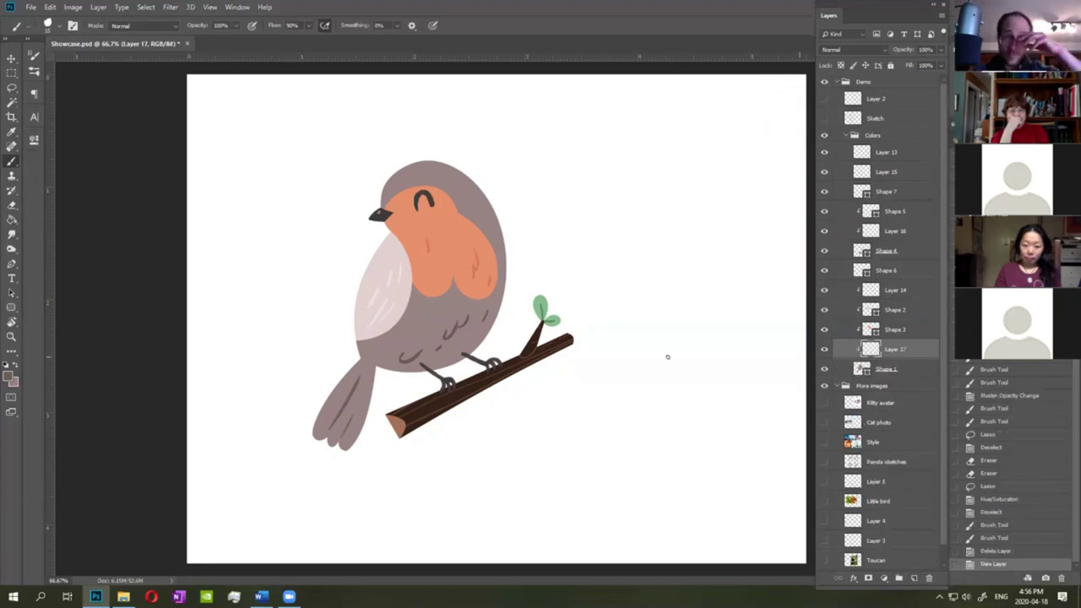
right_click(607, 252)
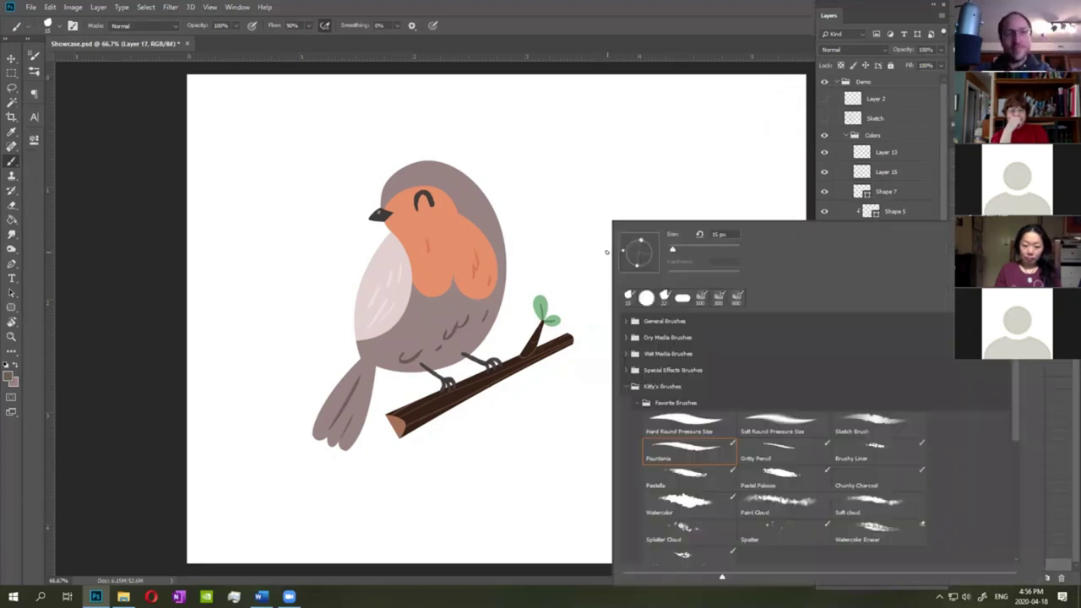
left_click(689, 502)
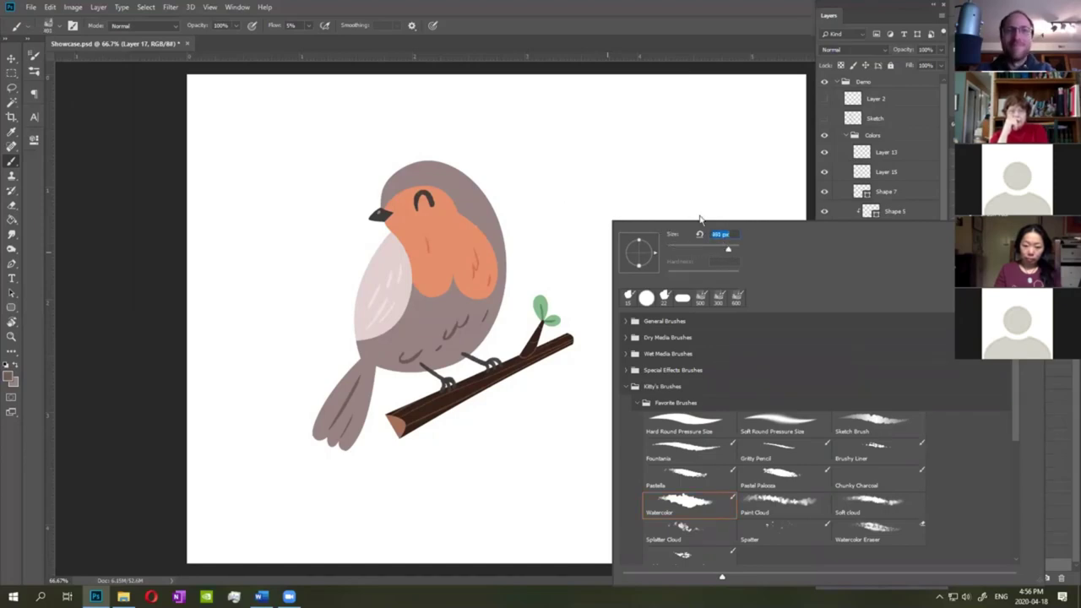
Reduce the Watercolor brush size and sample the dark brown of the belly's feather marks as the foreground color.
left_click_drag(729, 253, 726, 252)
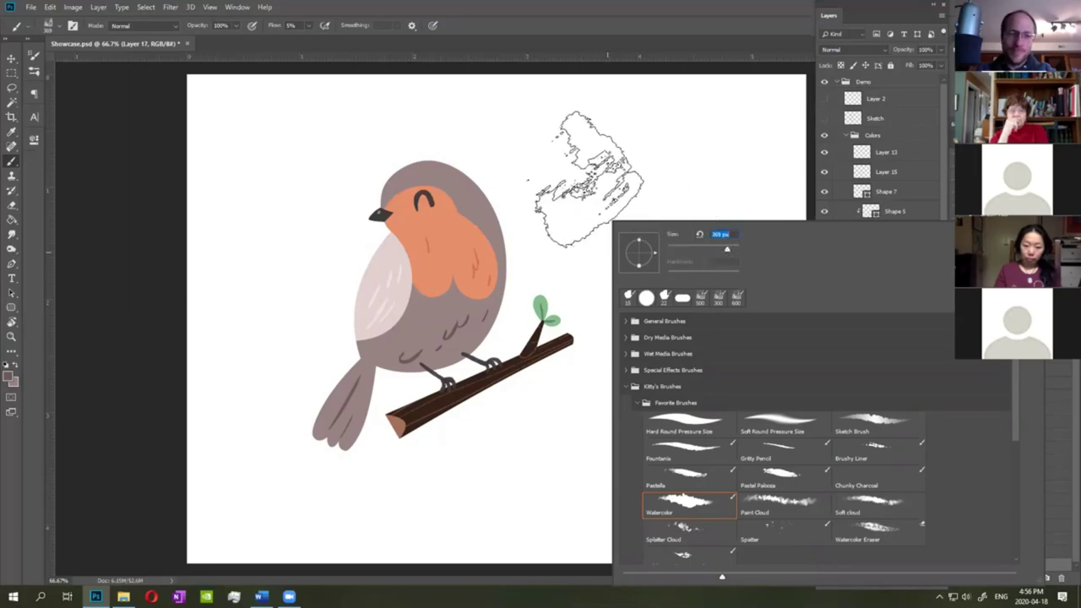
key("Return")
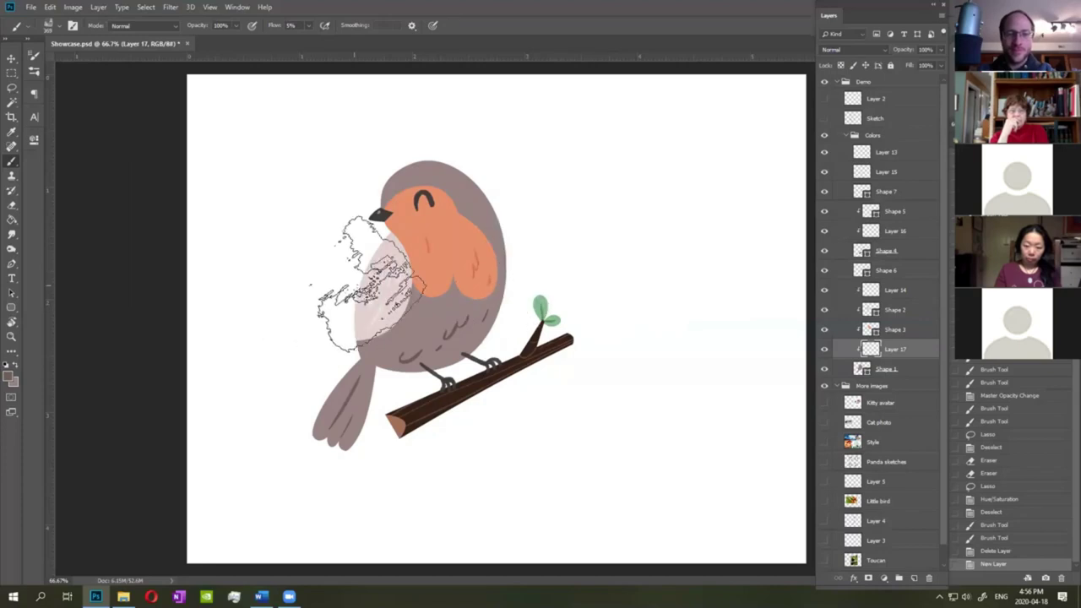
left_click(8, 379)
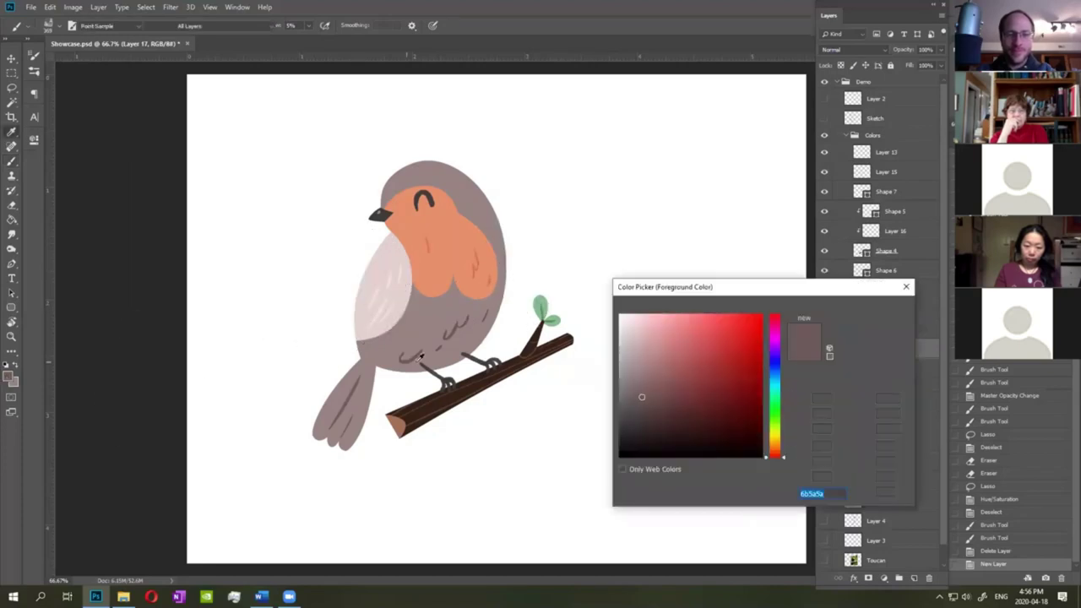
left_click(873, 328)
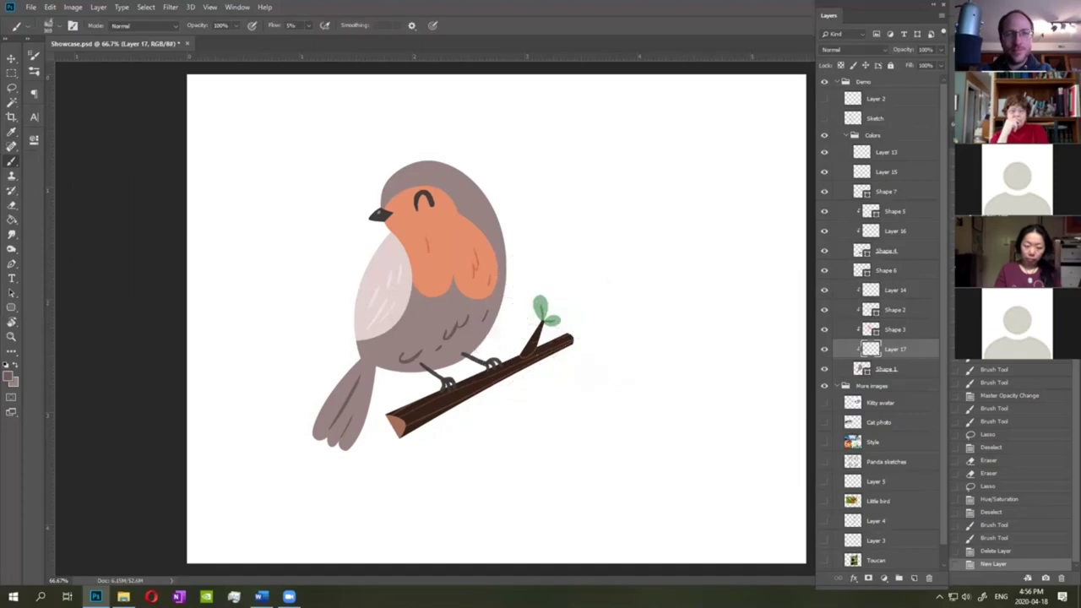
Brush translucent watercolor shading over the robin's lower belly and the upper tail on Layer 17.
key("ctrl+1")
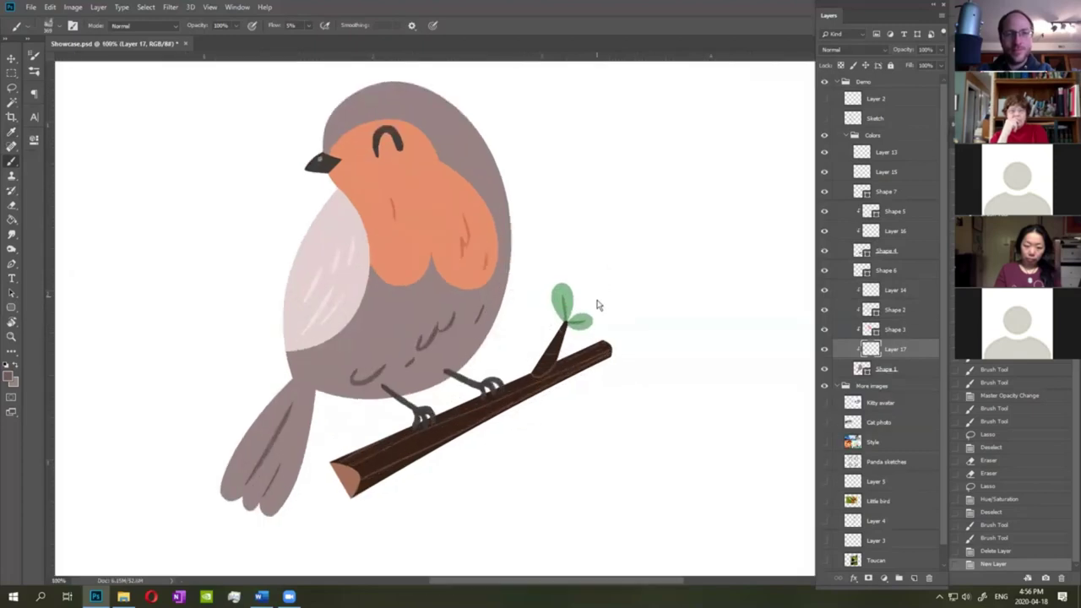
left_click_drag(597, 355, 618, 320)
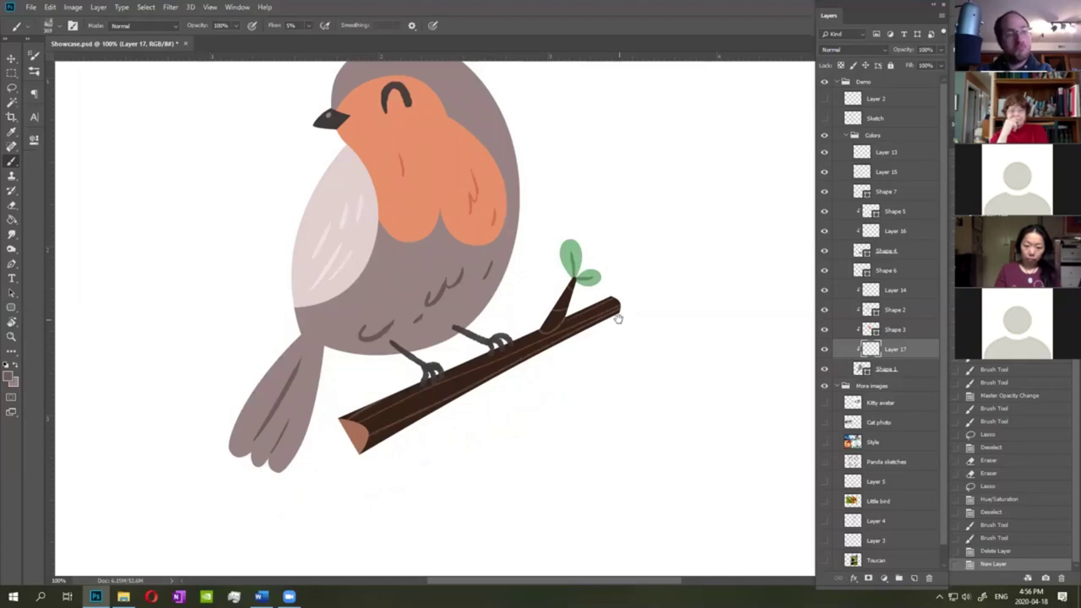
left_click_drag(468, 351, 513, 345)
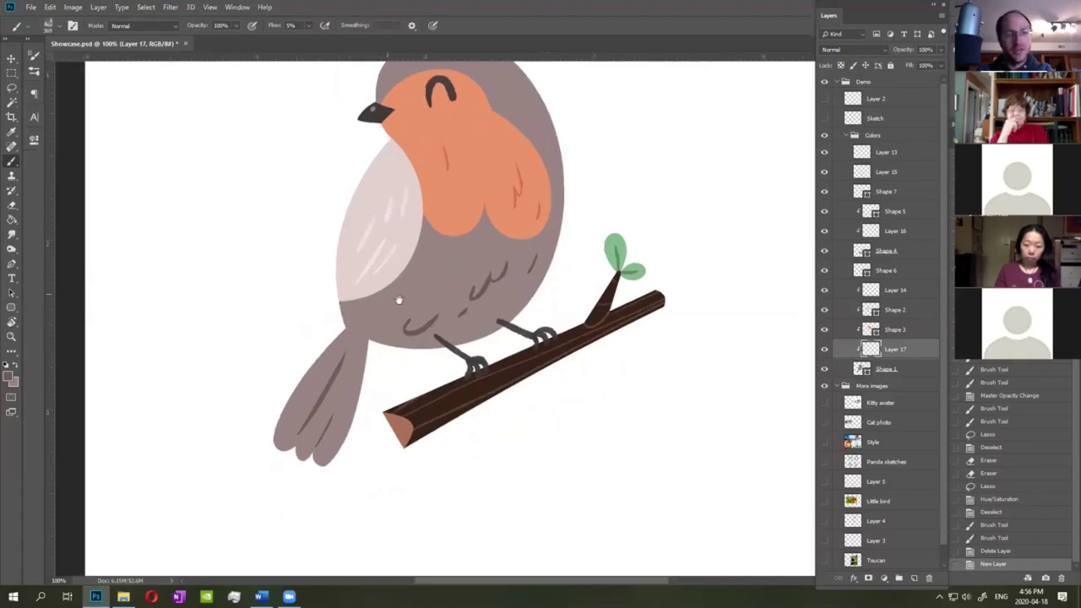
mouse_move(394, 263)
left_mouse_down()
mouse_move(386, 313)
mouse_move(417, 432)
mouse_move(407, 305)
mouse_move(457, 295)
left_mouse_up()
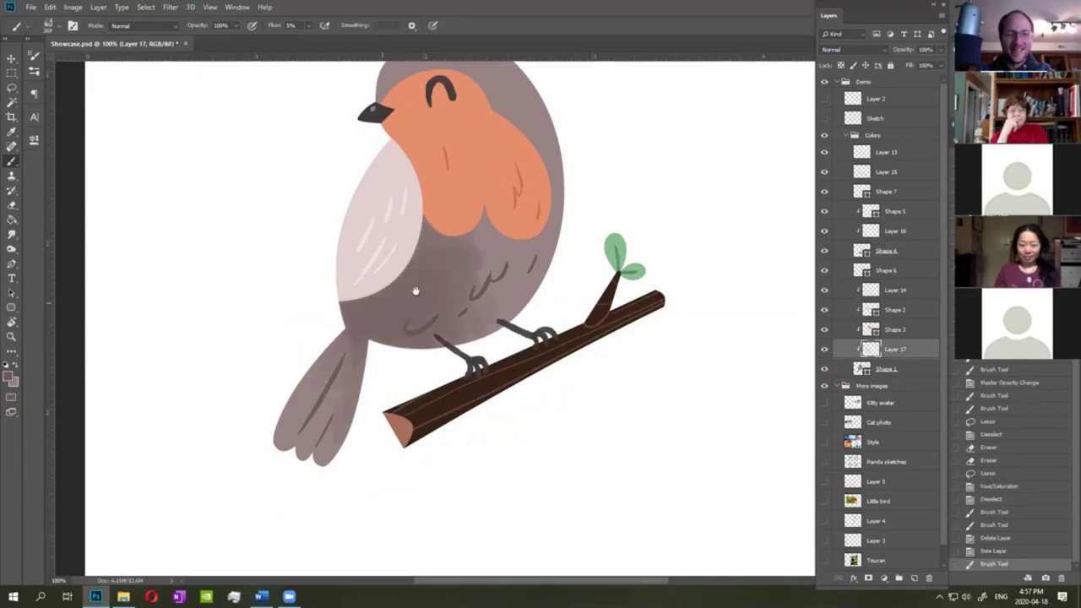
left_click_drag(453, 240, 457, 254)
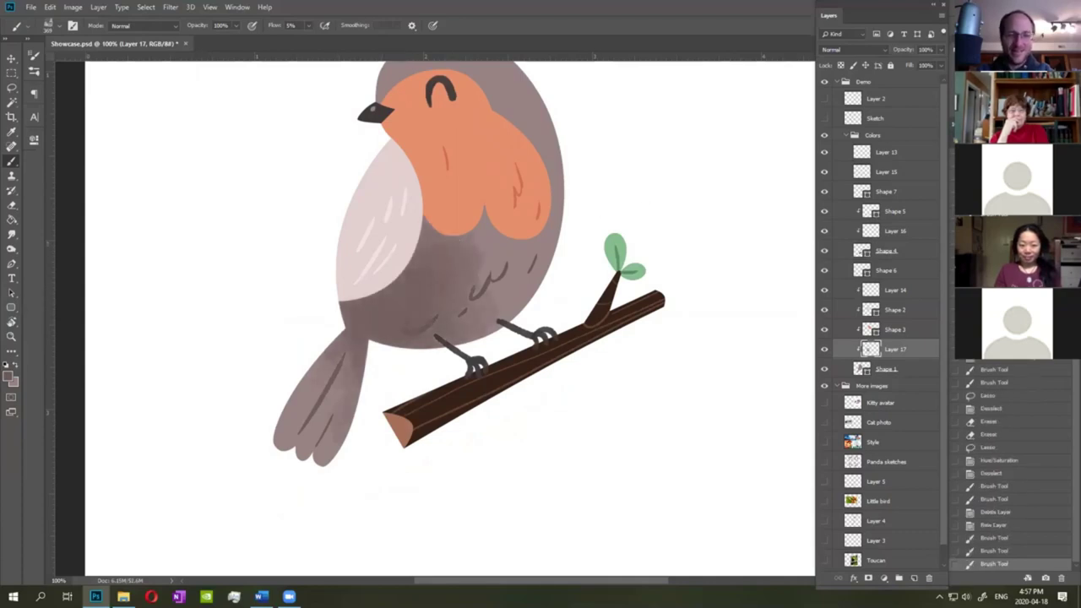
key("ctrl+plus")
left_click_drag(584, 258, 577, 301)
scroll(579, 296, "down", 2)
scroll(633, 214, "up", 2)
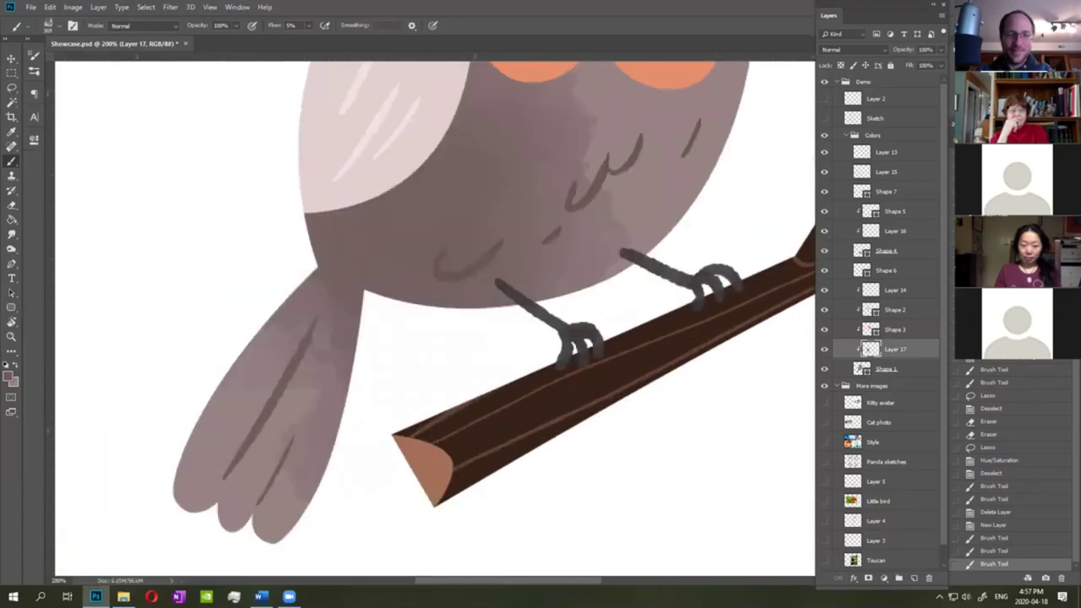
key("ctrl+minus")
left_click_drag(594, 294, 511, 344)
Test the Watercolor brush with overlapping strokes on a new layer in the blank area beside the bird, and delete that layer.
left_click(898, 158)
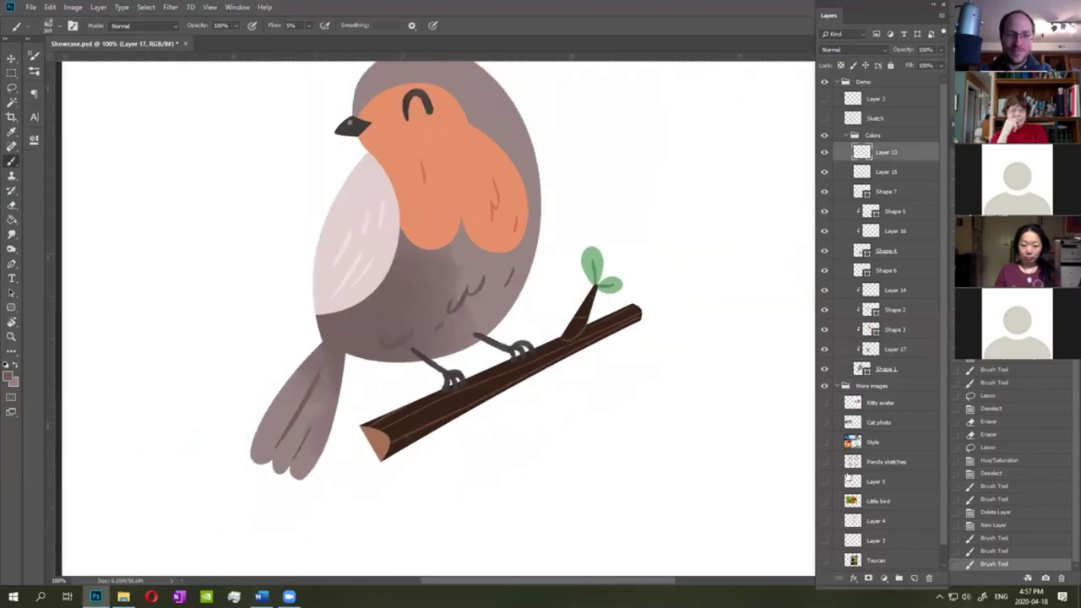
left_click(914, 580)
scroll(688, 285, "down", 2)
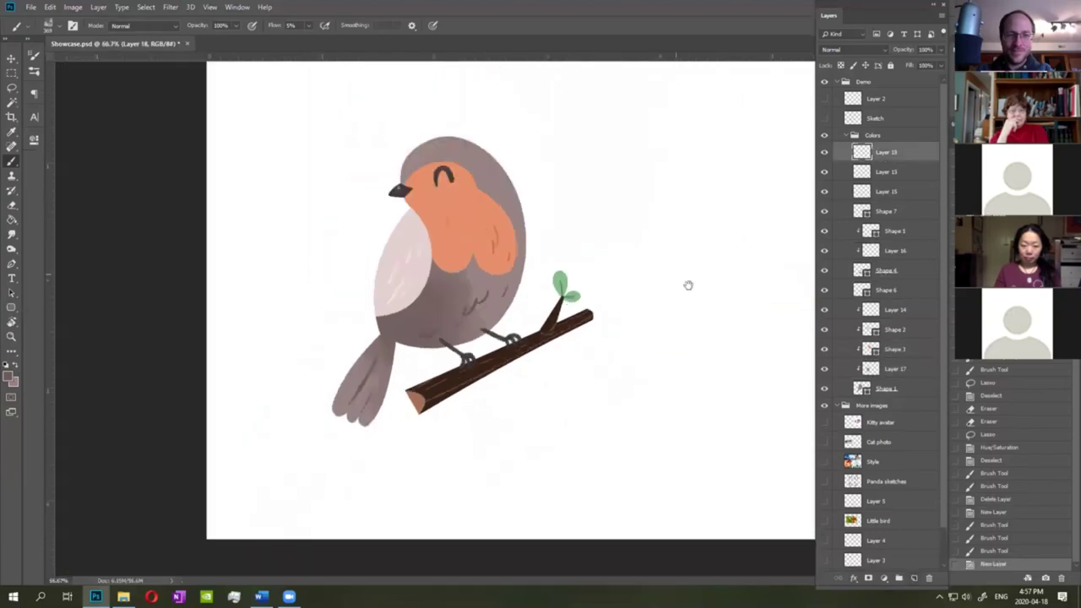
mouse_move(639, 277)
left_mouse_down()
mouse_move(697, 319)
mouse_move(669, 372)
mouse_move(664, 438)
mouse_move(761, 443)
left_mouse_up()
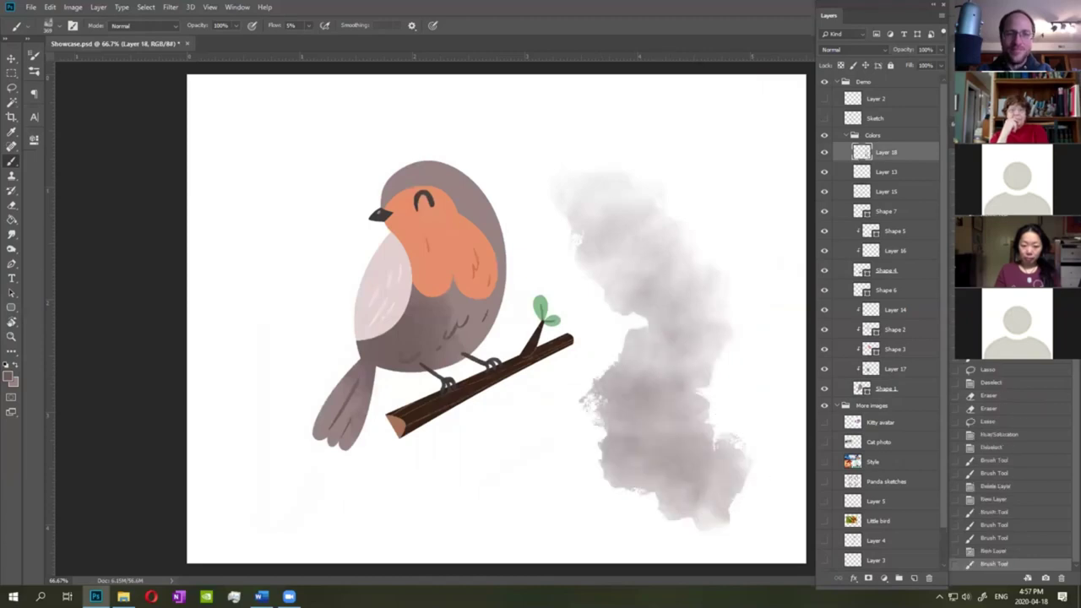
mouse_move(655, 397)
left_mouse_down()
mouse_move(651, 447)
mouse_move(748, 374)
mouse_move(639, 422)
left_mouse_up()
mouse_move(576, 469)
left_mouse_down()
mouse_move(639, 511)
mouse_move(715, 507)
mouse_move(784, 470)
left_mouse_up()
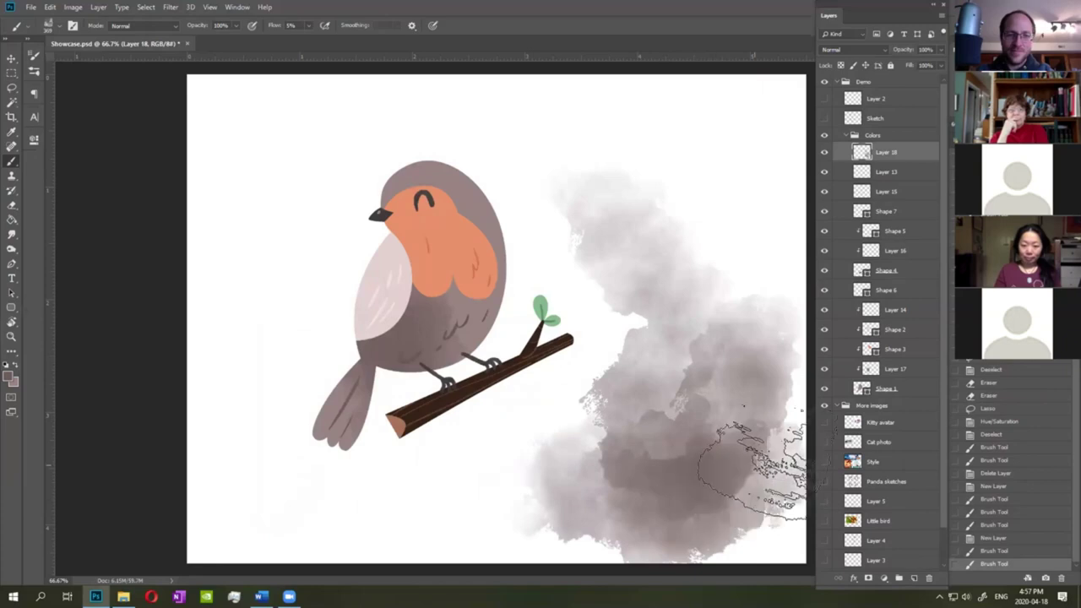
left_click_drag(689, 485, 697, 517)
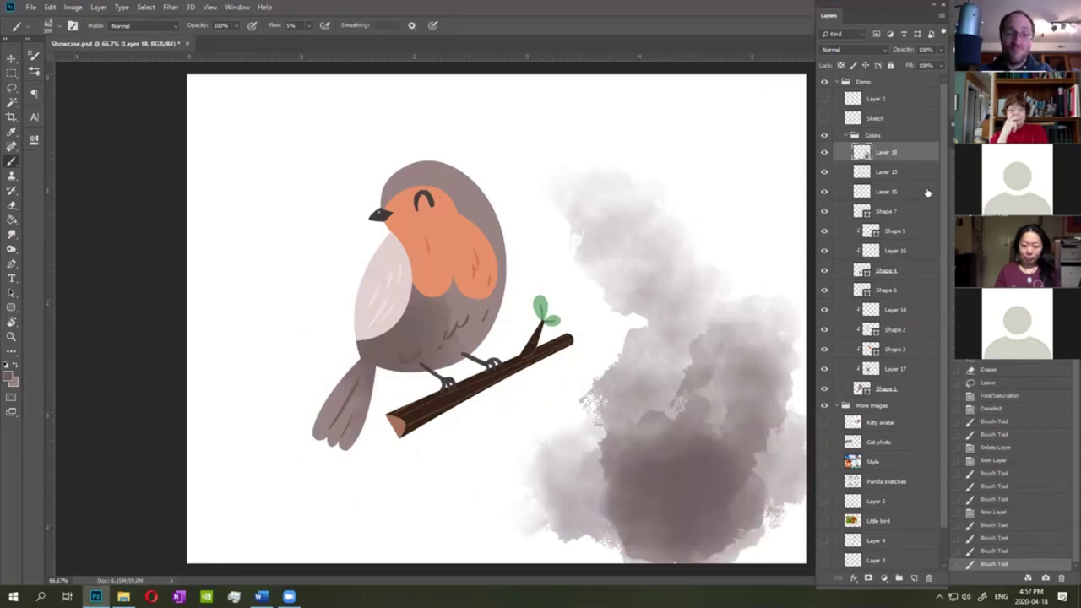
key("Delete")
Lasso the belly area on Layer 17, clear the watercolor shading inside it and deselect.
key("ctrl+1")
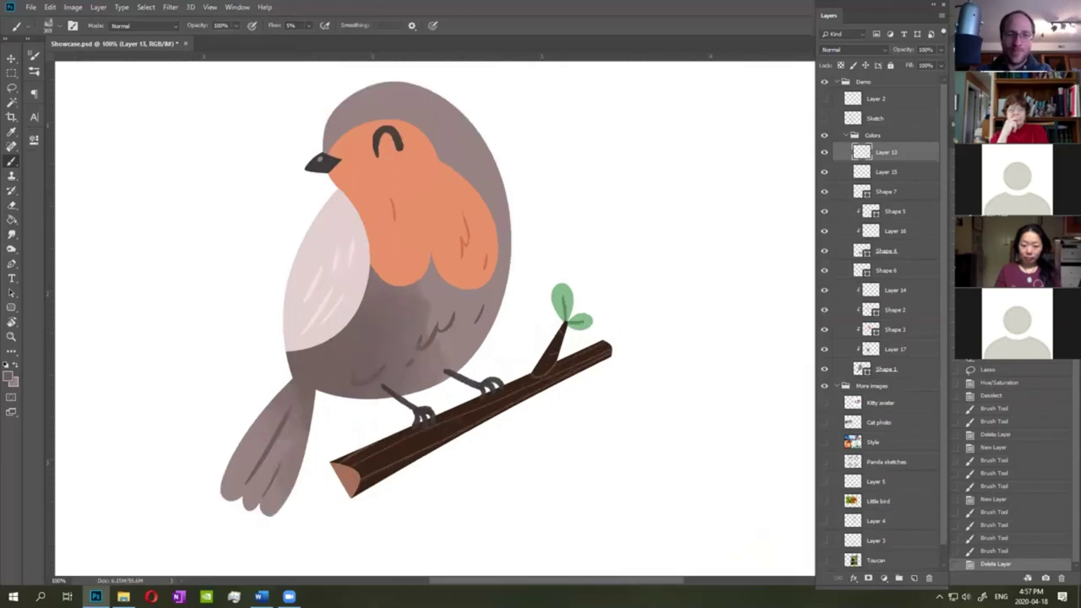
key("ctrl+plus")
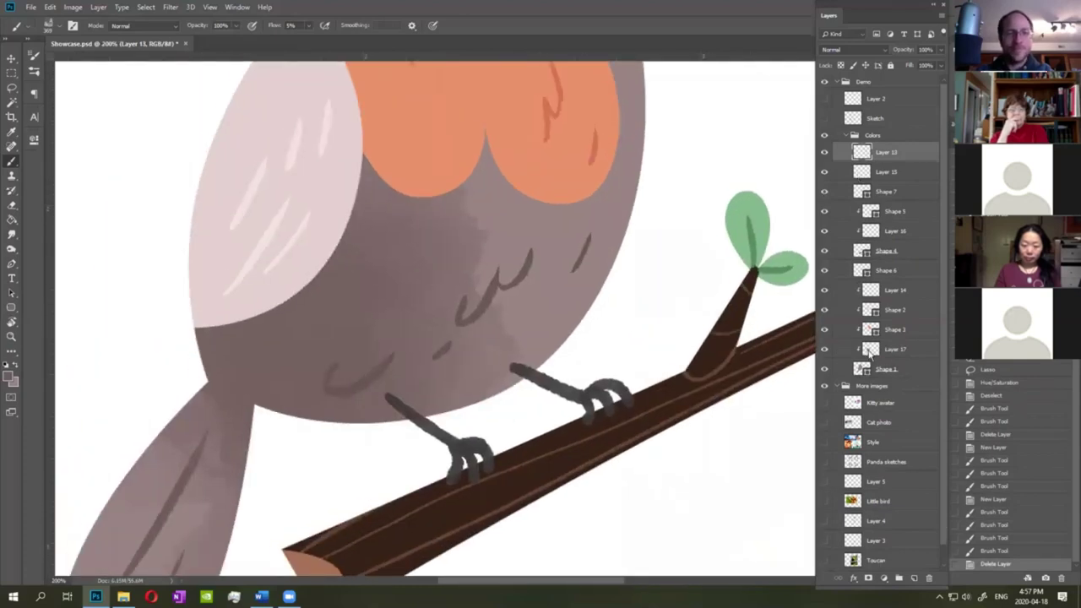
left_click(867, 348)
left_click_drag(153, 232, 193, 234)
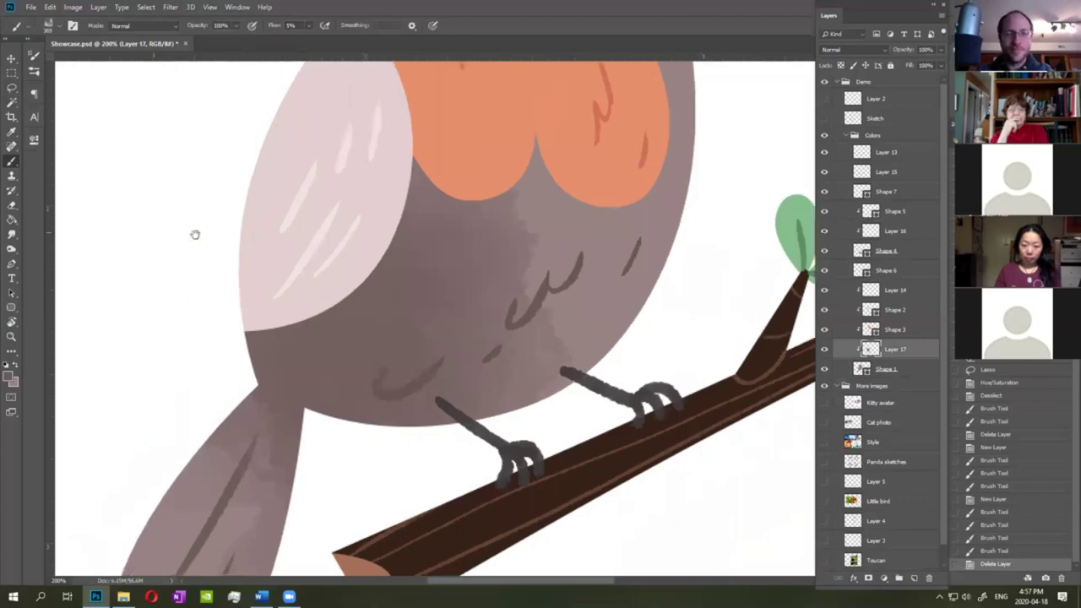
key("e")
right_click(366, 250)
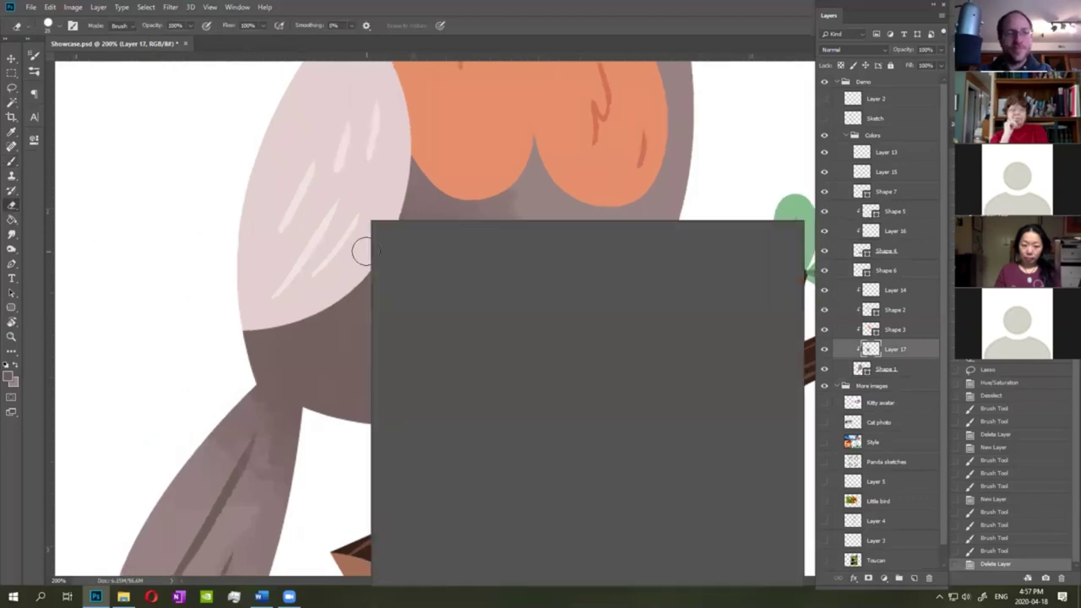
key("Return")
left_click_drag(483, 219, 488, 288)
left_click(11, 88)
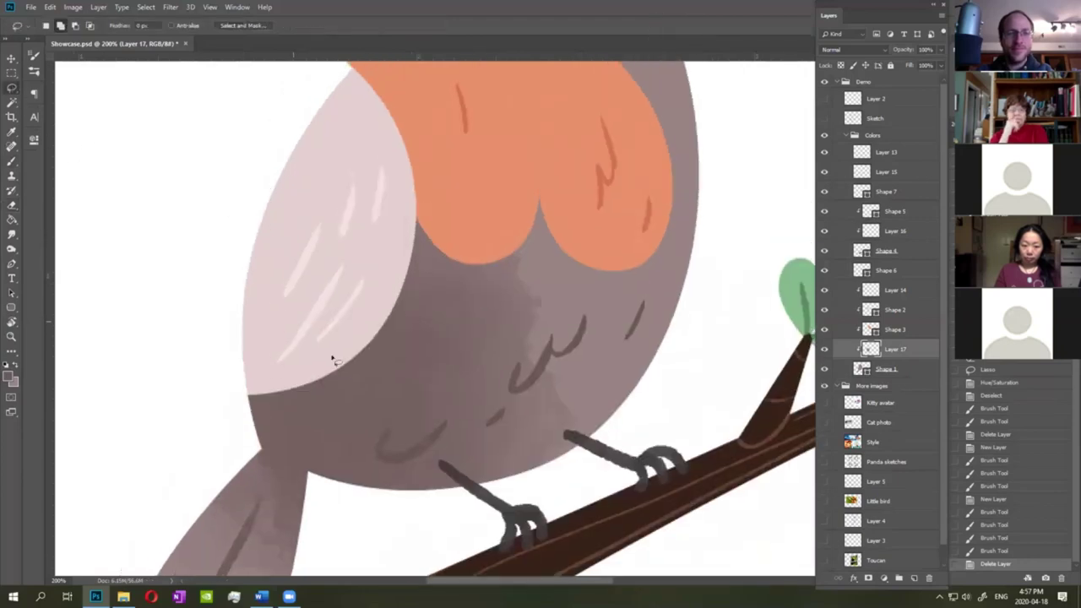
mouse_move(203, 297)
left_mouse_down()
mouse_move(407, 537)
mouse_move(697, 446)
left_mouse_up()
left_click_drag(498, 64, 229, 150)
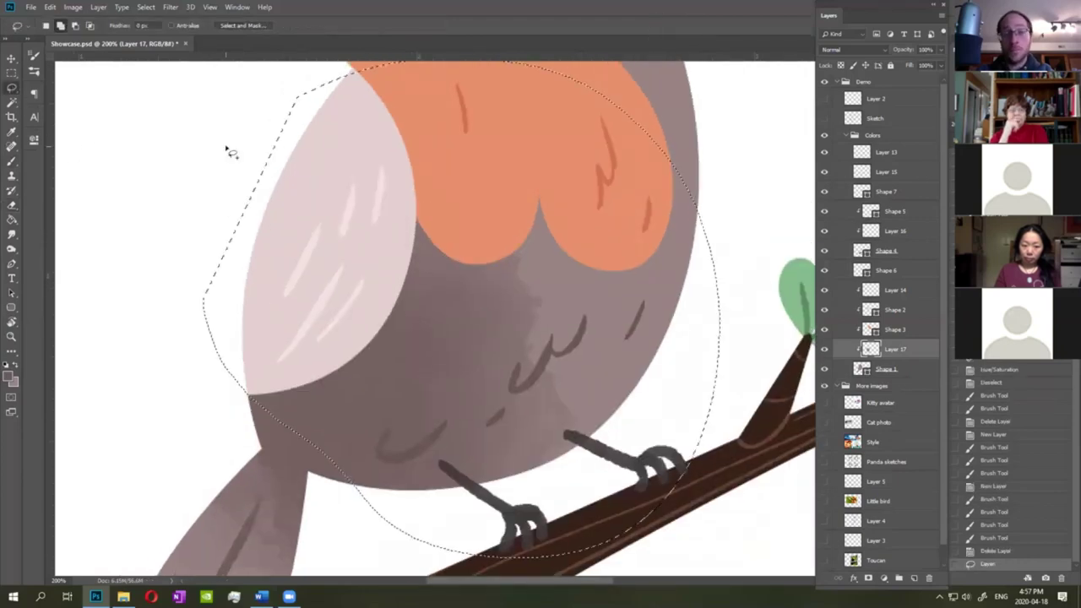
key("Delete")
left_click(406, 382)
Erase part of the leftover shading along the lower edge of the belly on Layer 17, and reduce the eraser size.
left_click_drag(465, 258, 567, 114)
key("e")
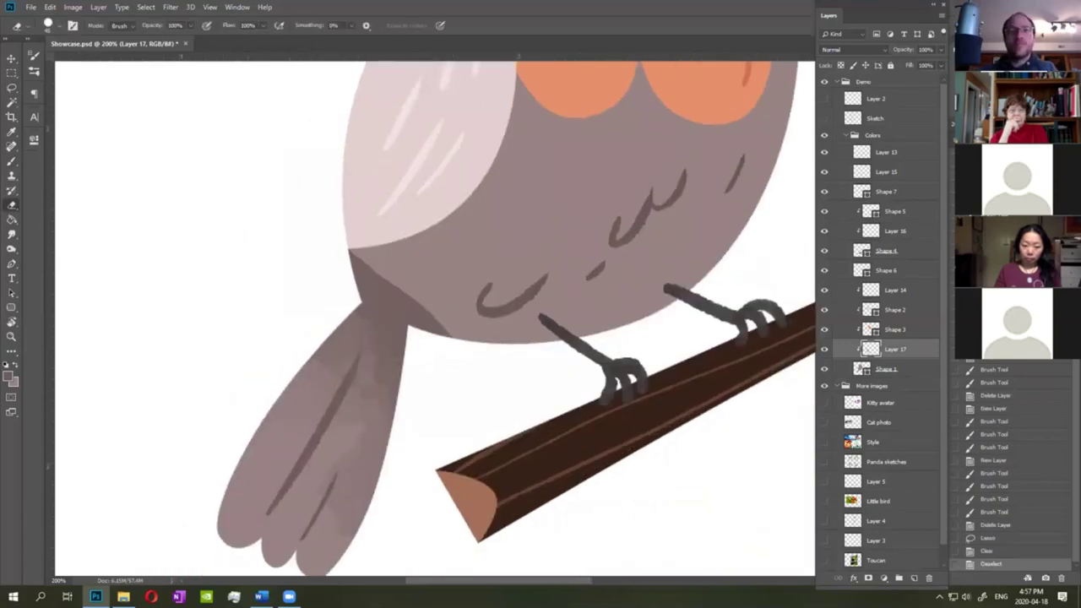
key("ctrl+plus")
mouse_move(309, 245)
left_mouse_down()
mouse_move(371, 267)
mouse_move(462, 333)
left_mouse_up()
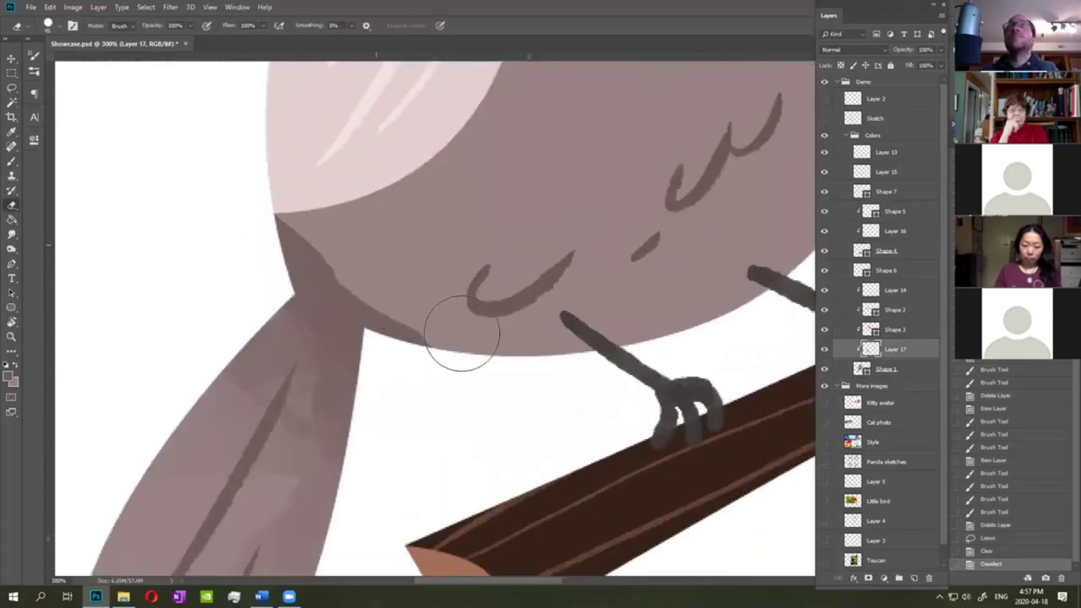
right_click(422, 224)
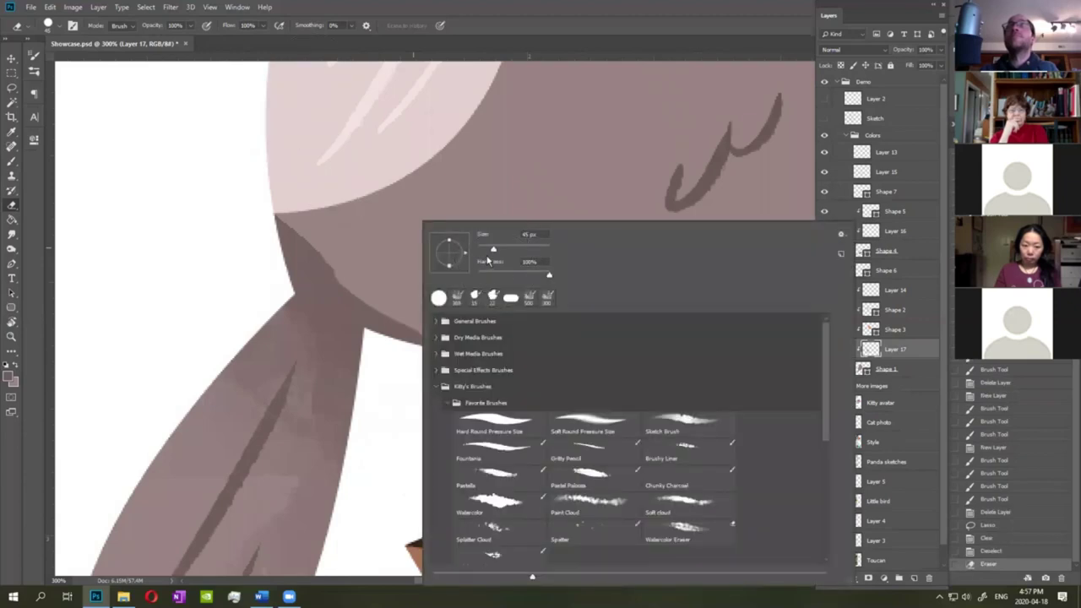
left_click(350, 158)
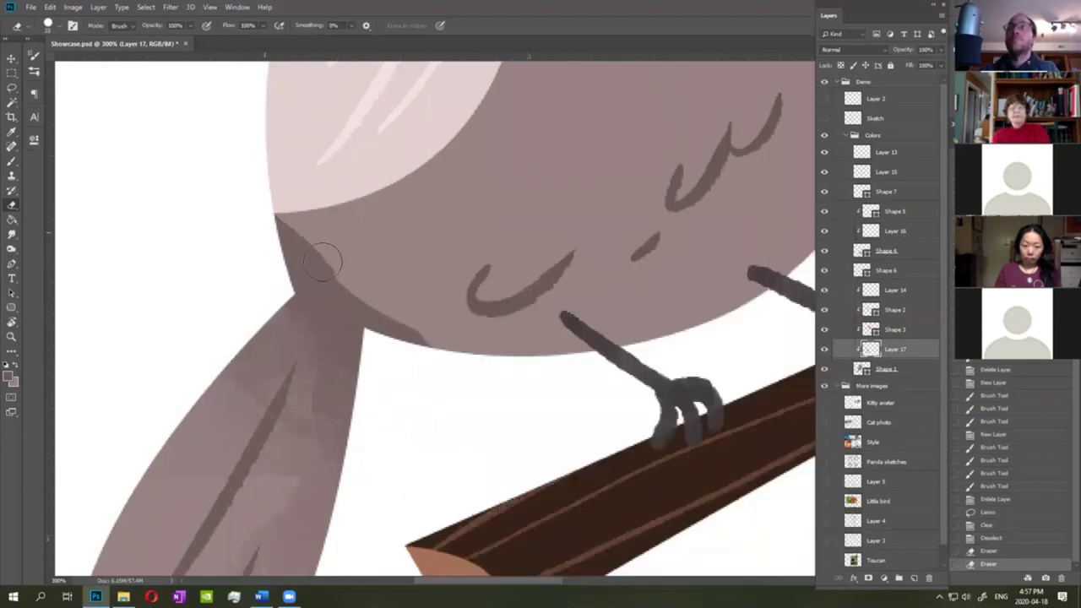
Erase the remaining belly shading down to the tail joint, following the belly's curve and redoing unsatisfactory strokes.
mouse_move(326, 289)
left_mouse_down()
mouse_move(439, 343)
mouse_move(333, 298)
mouse_move(314, 274)
mouse_move(382, 316)
mouse_move(272, 210)
mouse_move(334, 274)
mouse_move(284, 228)
mouse_move(291, 260)
mouse_move(343, 297)
left_mouse_up()
mouse_move(297, 259)
left_mouse_down()
mouse_move(374, 323)
mouse_move(285, 265)
left_mouse_up()
left_click_drag(362, 323, 324, 292)
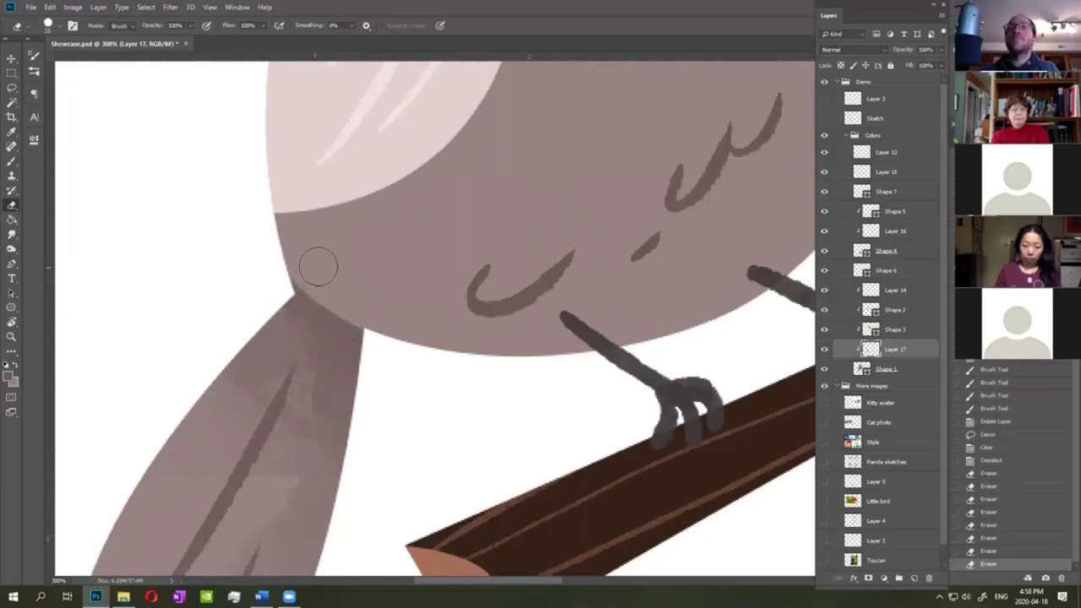
key("ctrl+z")
key("ctrl+z")
left_click_drag(278, 270, 383, 335)
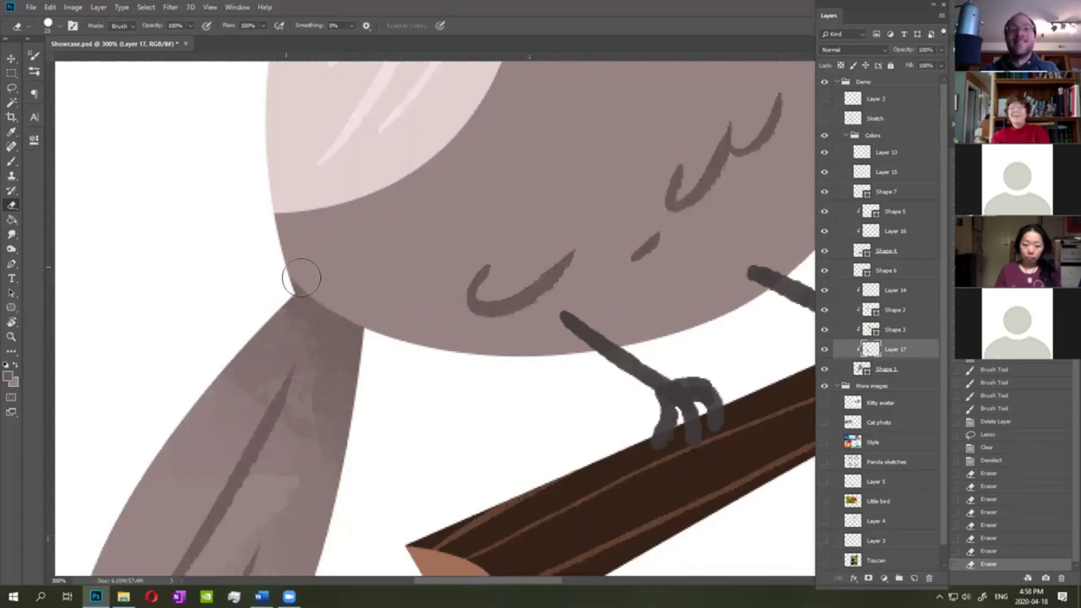
left_click_drag(359, 284, 380, 314)
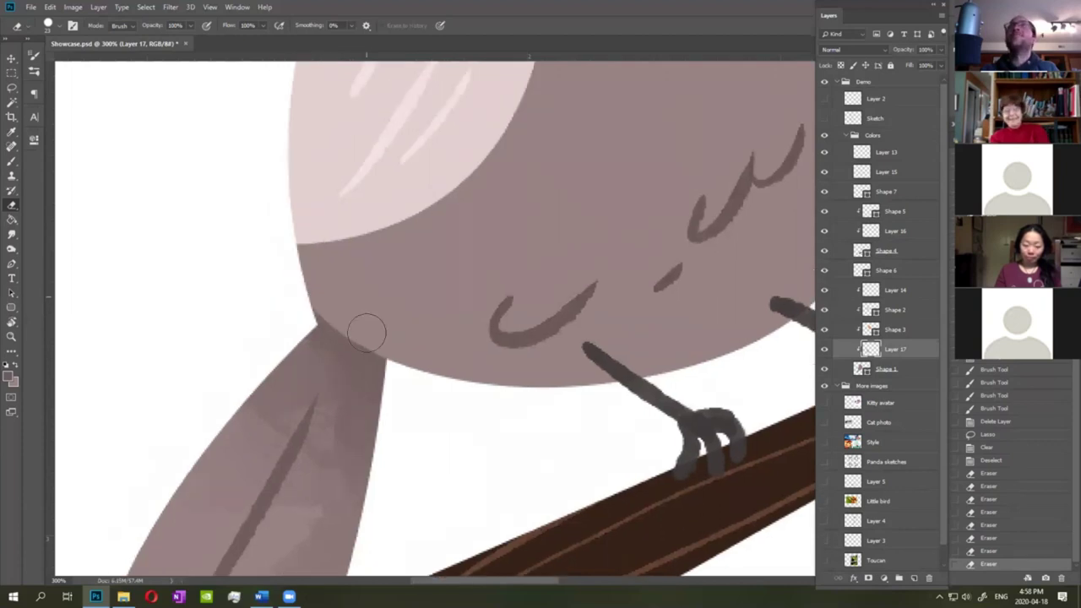
mouse_move(306, 296)
left_mouse_down()
mouse_move(407, 356)
mouse_move(445, 364)
mouse_move(431, 316)
left_mouse_up()
key("space")
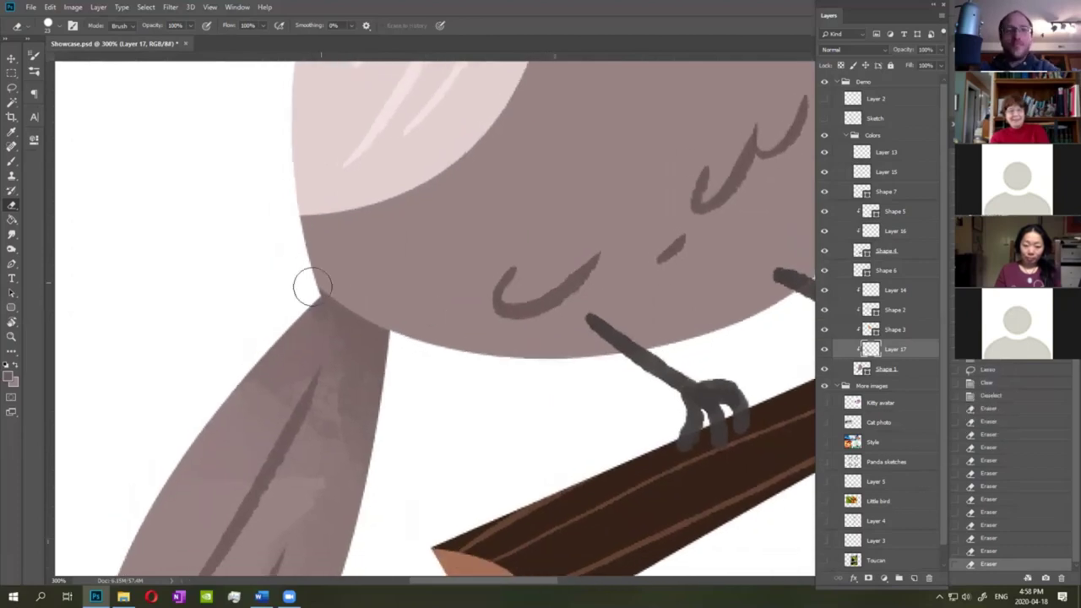
Move the anchor point of the body's Shape 1 slightly upward where the outer tail edge meets the belly.
key("ctrl+plus")
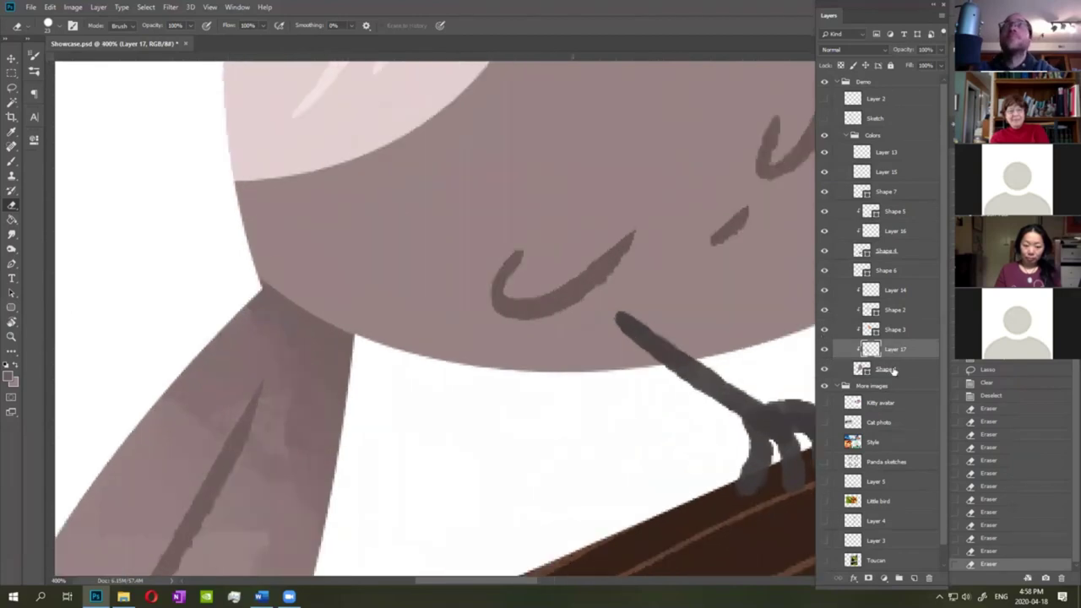
left_click(886, 370)
left_click(12, 264)
left_click(262, 290, "ctrl")
left_click_drag(262, 290, 263, 281)
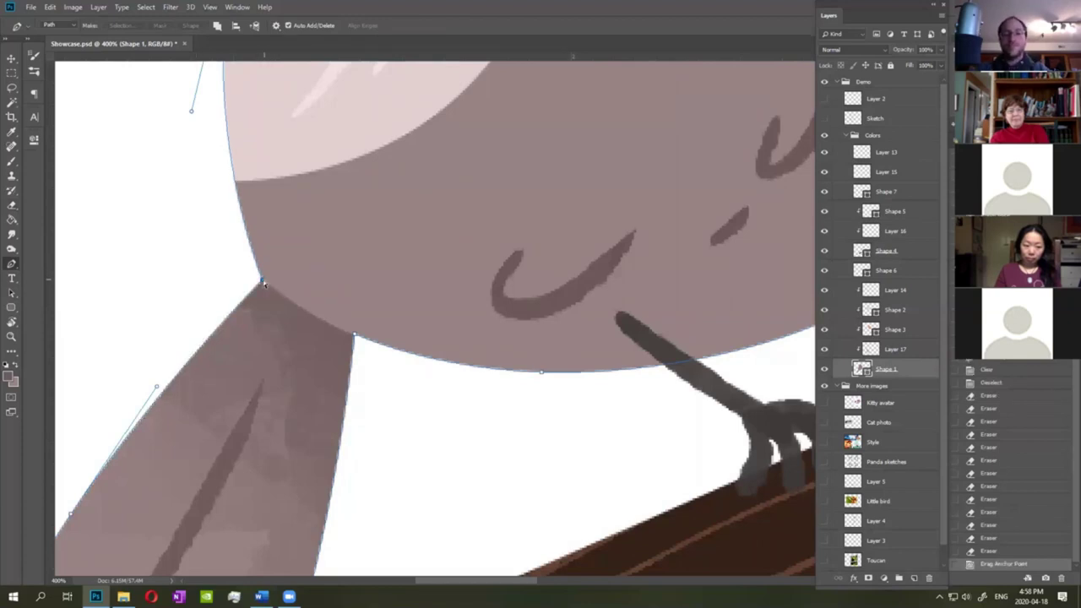
left_click(209, 278, "ctrl")
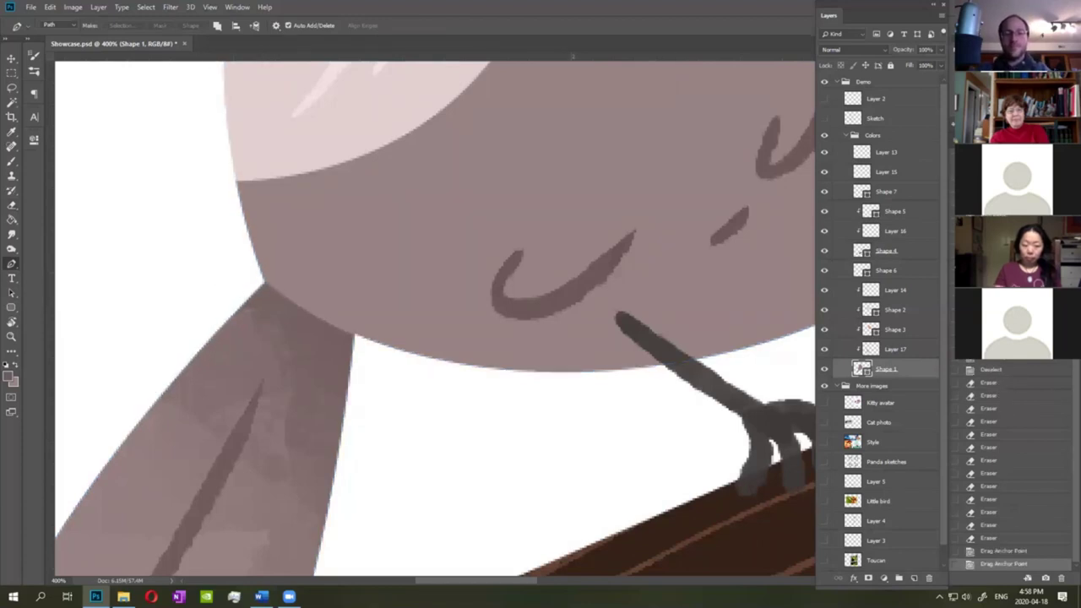
Compare the bird with Layer 17's tail shading hidden and shown, and reselect Layer 17 for brushing.
key("ctrl+minus")
key("ctrl+minus")
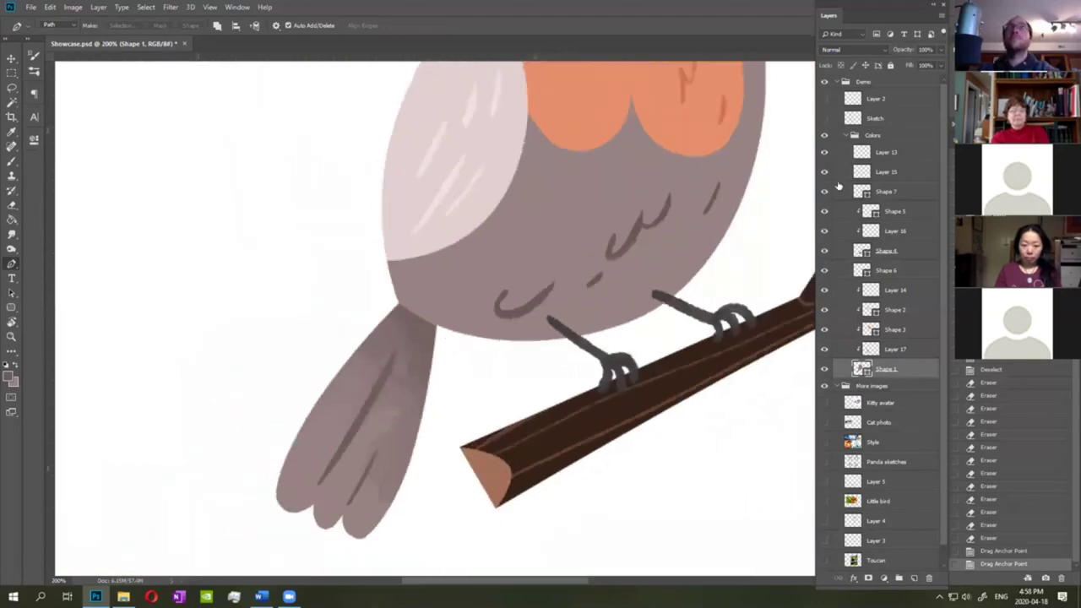
key("ctrl+minus")
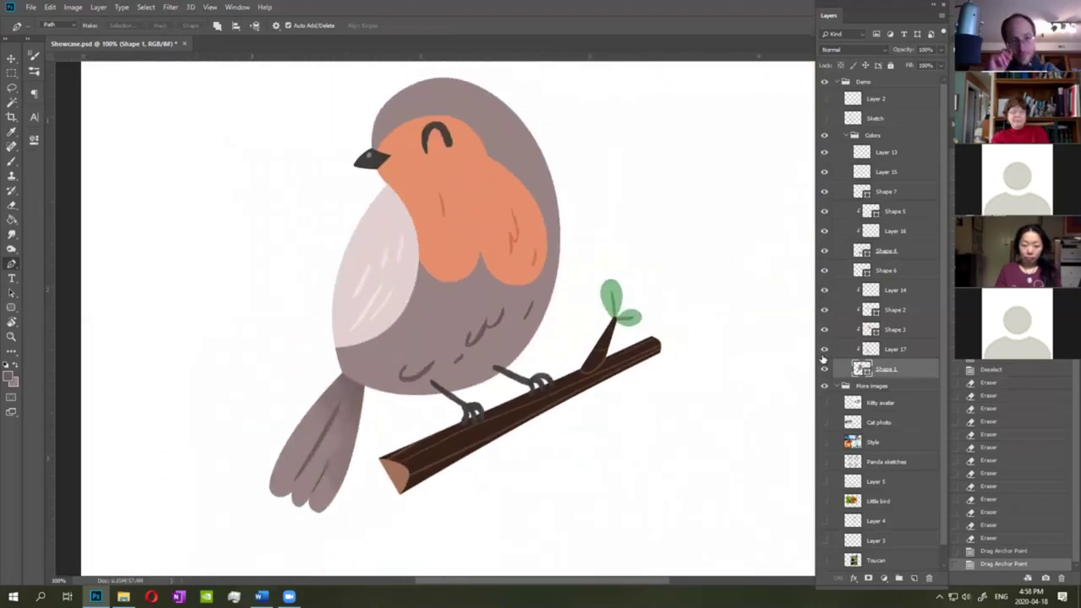
left_click(824, 354)
left_click(825, 354)
left_click(890, 352)
key("b")
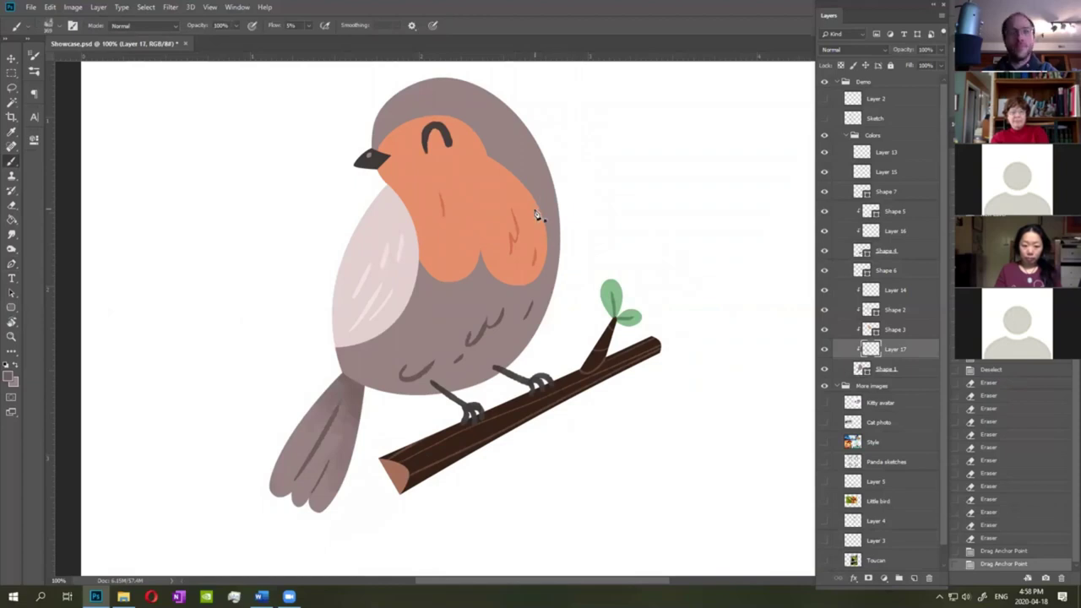
Set the Watercolor brush size to 385 px.
right_click(537, 214)
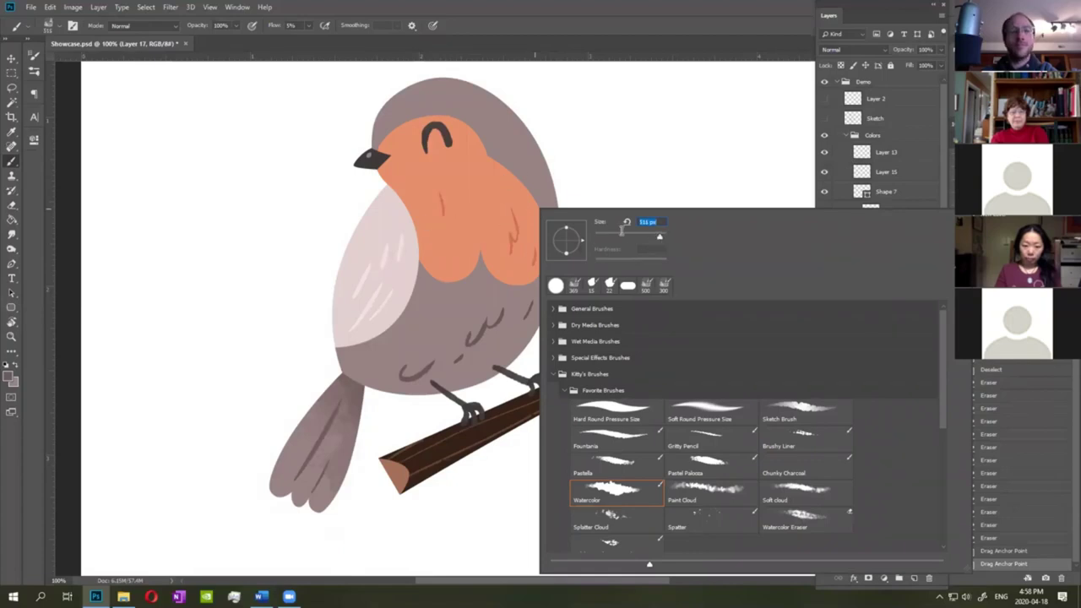
left_click(662, 26)
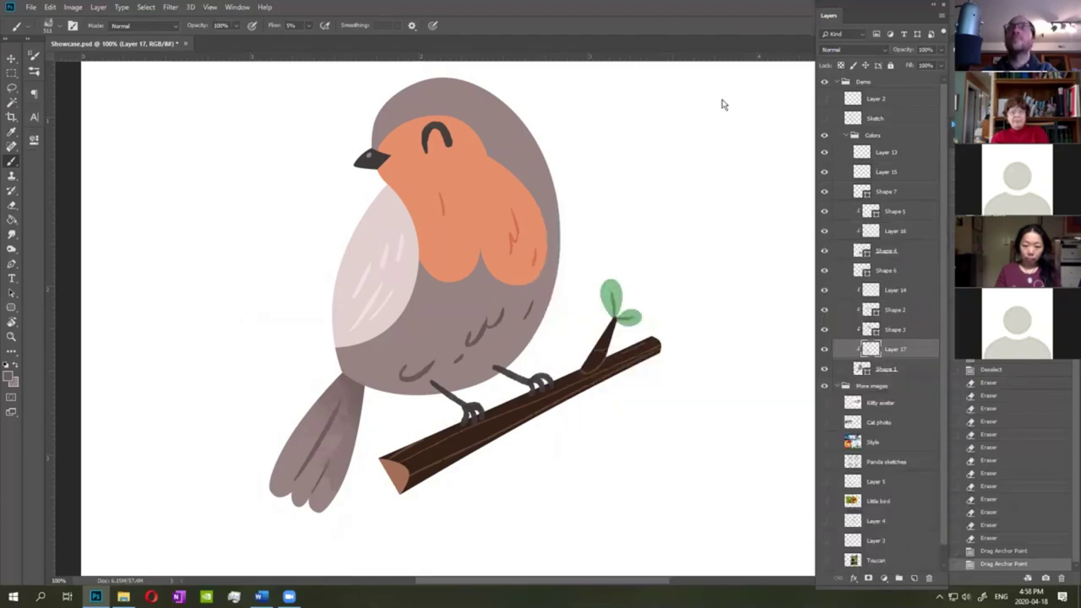
right_click(685, 214)
left_click_drag(765, 221, 762, 219)
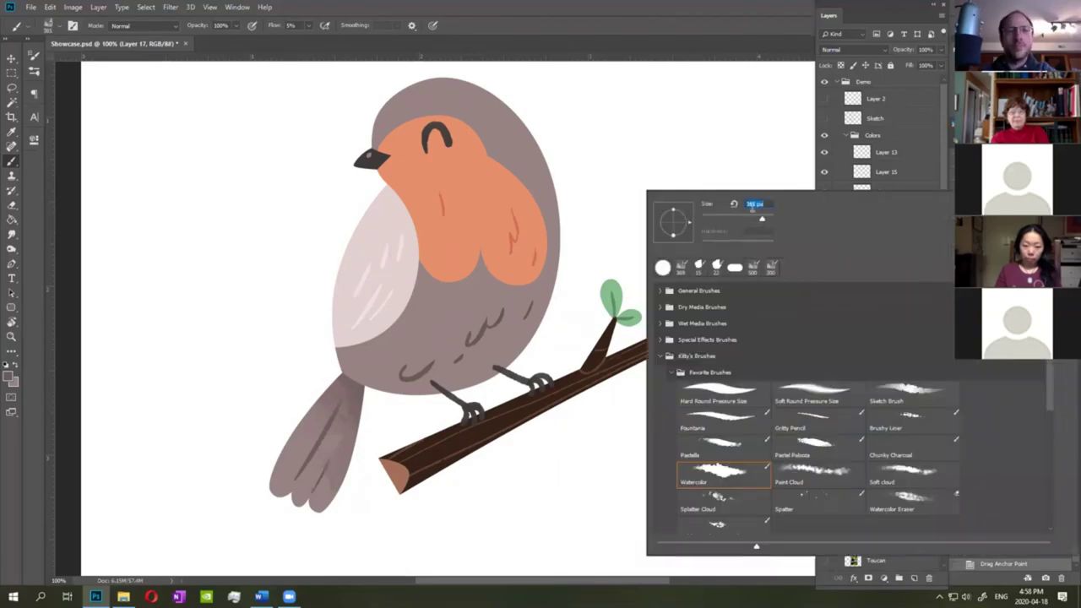
left_click(735, 61)
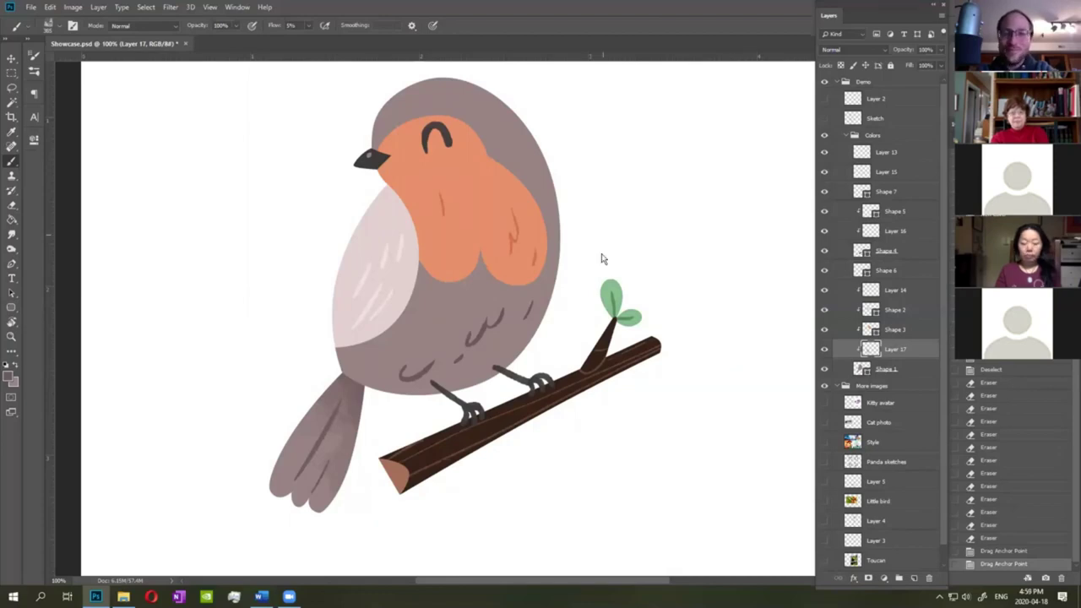
right_click(527, 210)
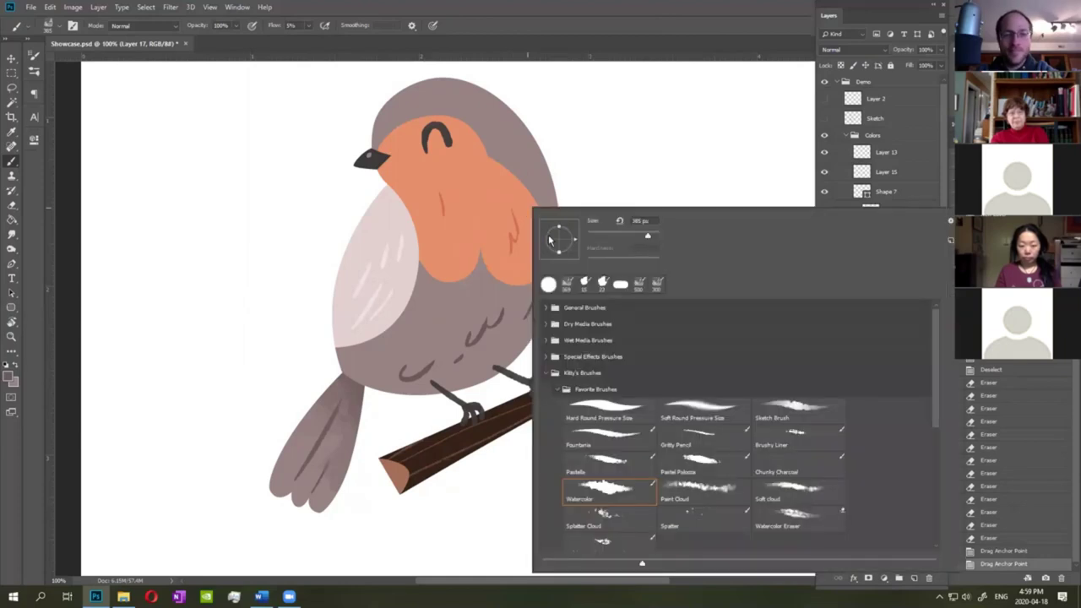
left_click(707, 196)
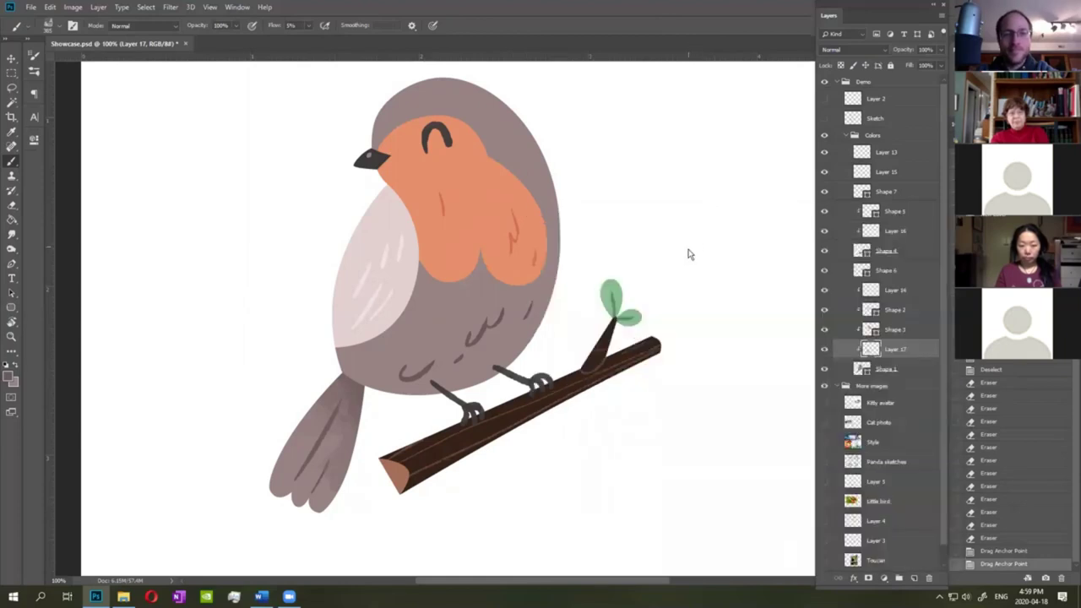
Paint watercolor shading on Layer 17 along the bird's back and the lower outer side of the belly.
left_click(825, 349)
left_click(826, 349)
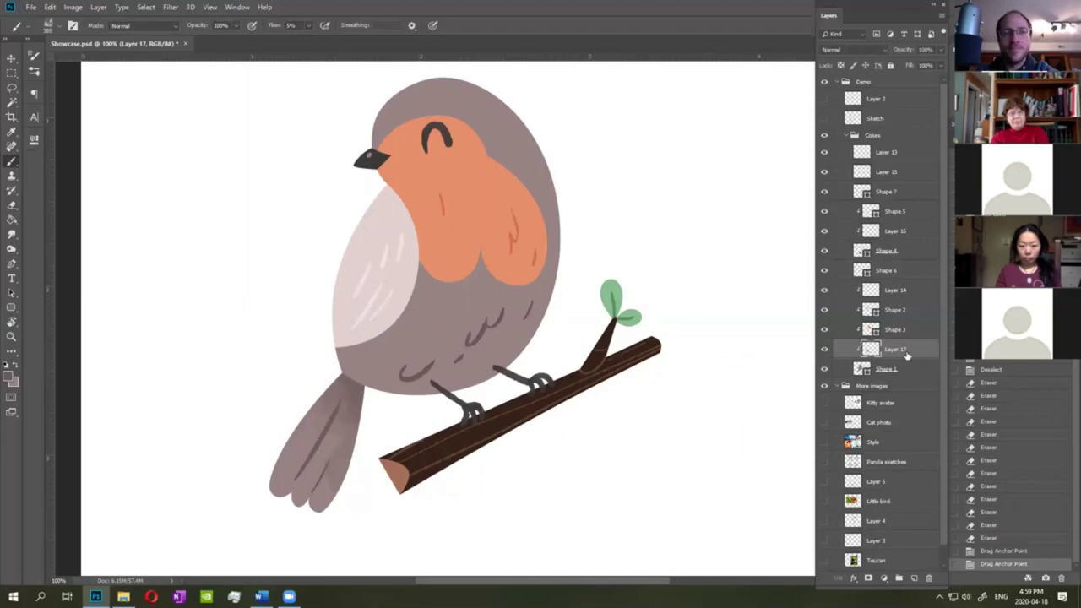
mouse_move(492, 430)
left_mouse_down()
mouse_move(561, 348)
mouse_move(594, 181)
mouse_move(664, 193)
mouse_move(668, 210)
left_mouse_up()
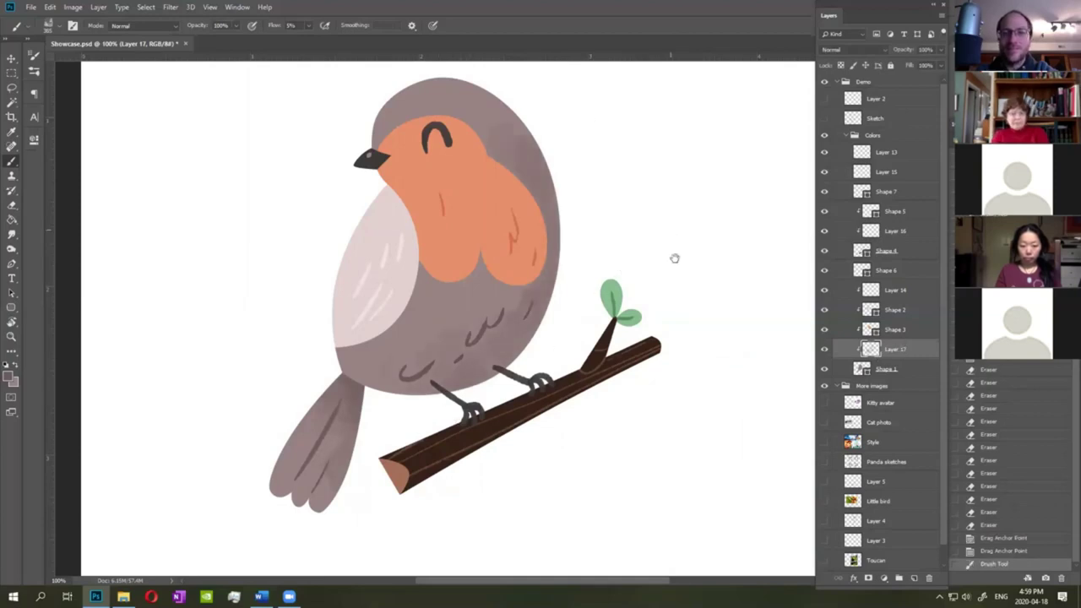
left_click_drag(528, 280, 531, 312)
mouse_move(594, 440)
left_mouse_down()
mouse_move(602, 387)
mouse_move(566, 393)
left_mouse_up()
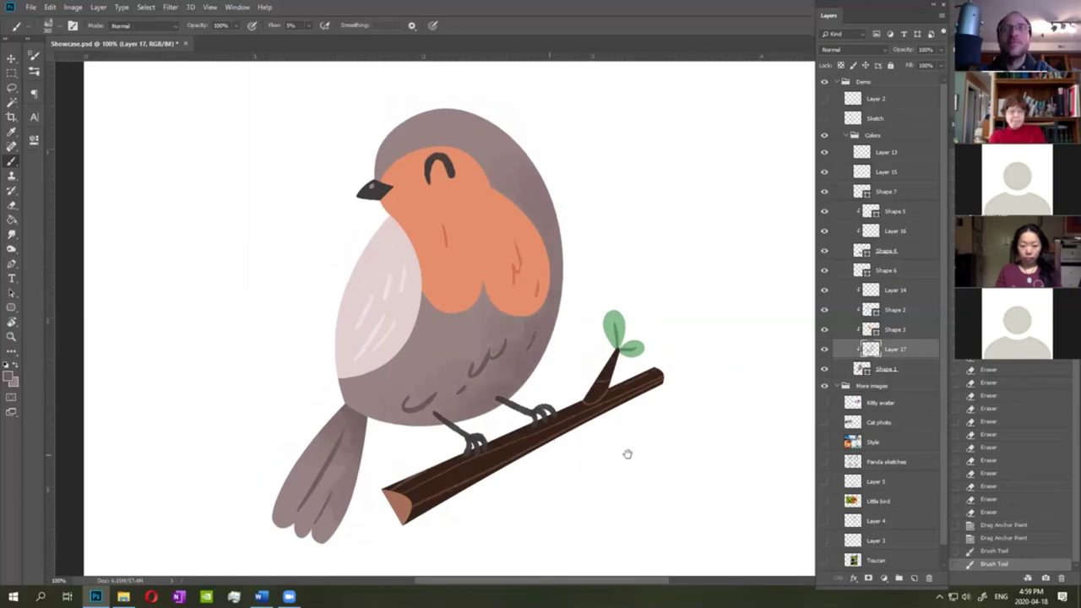
scroll(648, 338, "up", 2)
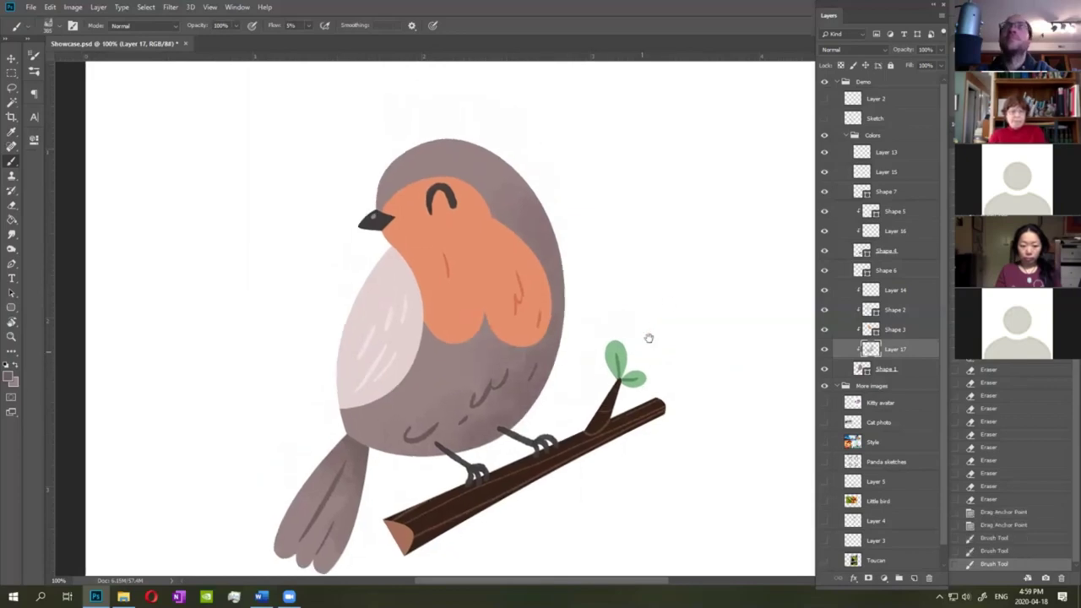
Add a clipped layer above Layer 17, sample the wing's pale pink e1cfcf, and brush highlights onto the head and the body's front edge.
left_click(914, 579)
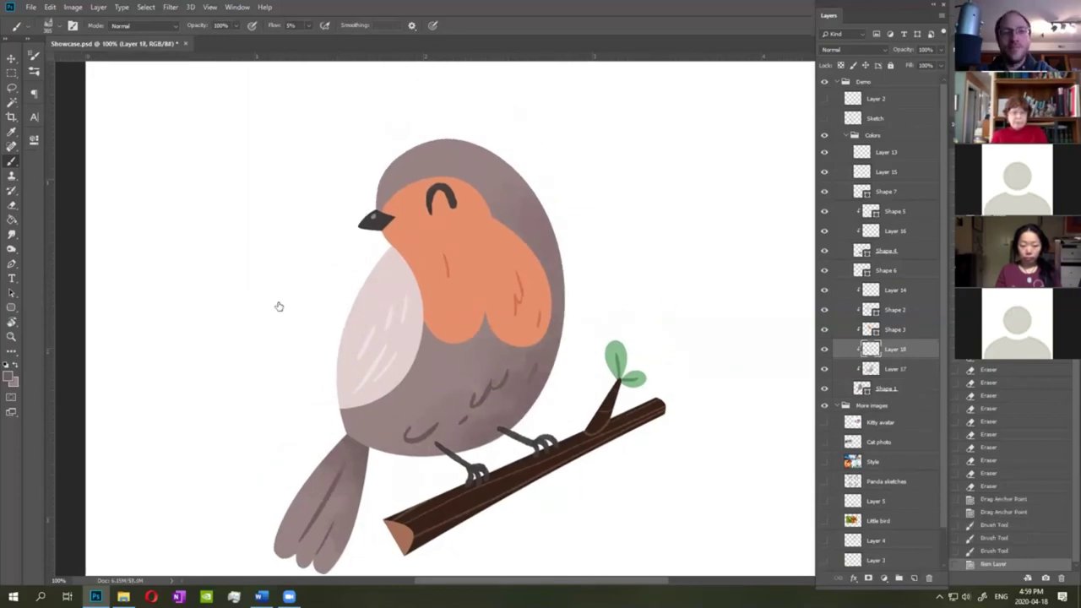
left_click(9, 377)
left_click(384, 287)
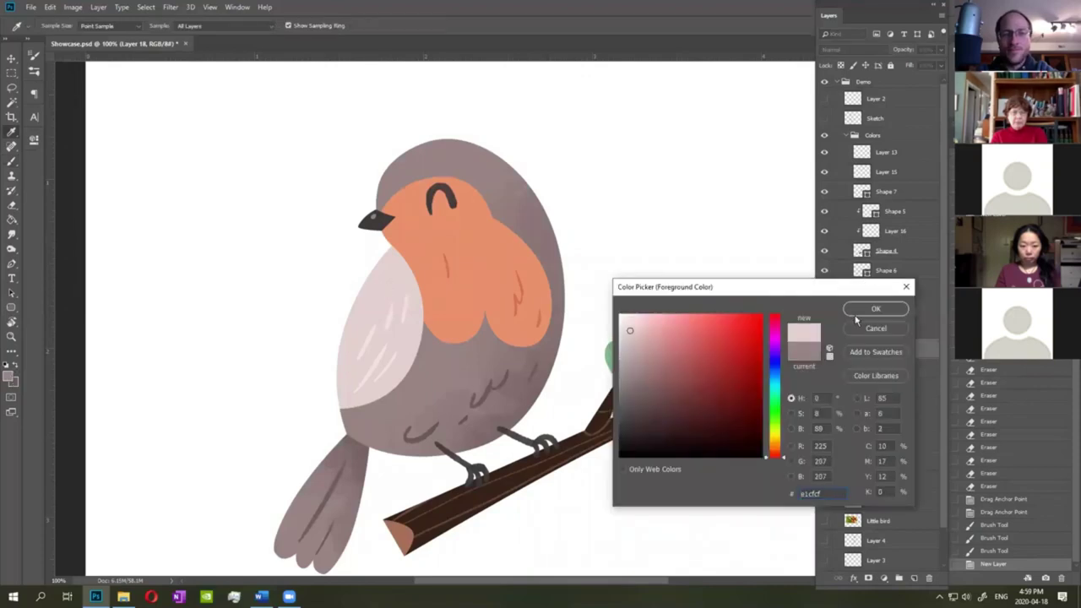
key("Return")
mouse_move(336, 223)
left_mouse_down()
mouse_move(403, 125)
mouse_move(493, 68)
left_mouse_up()
left_click_drag(301, 233, 260, 331)
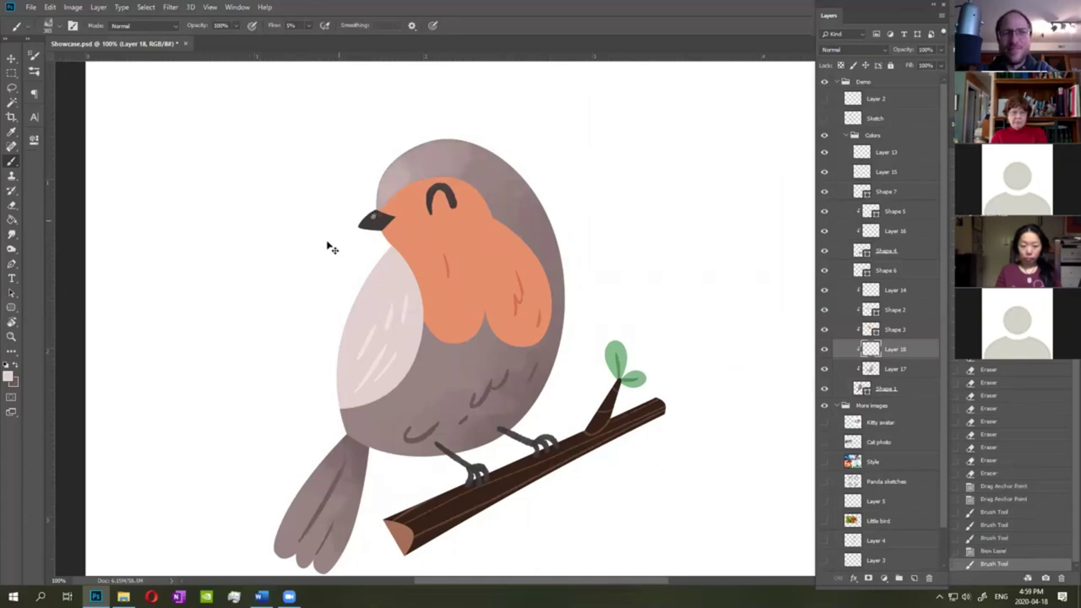
left_click(826, 353)
left_click(827, 354)
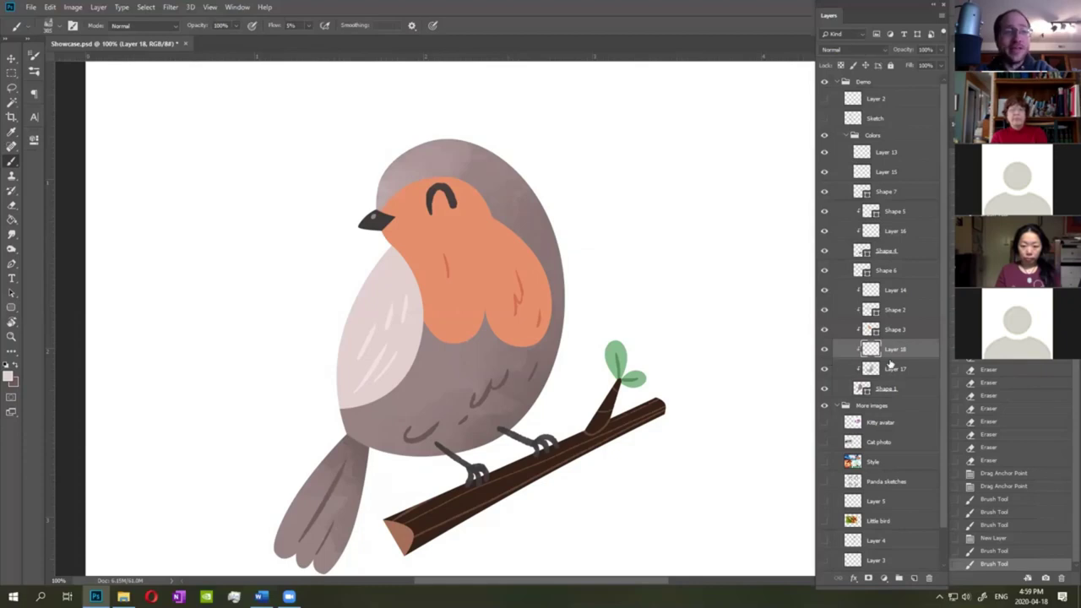
Darken Layer 17's shading using Hue/Saturation with Lightness -20.
scroll(651, 384, "down", 2)
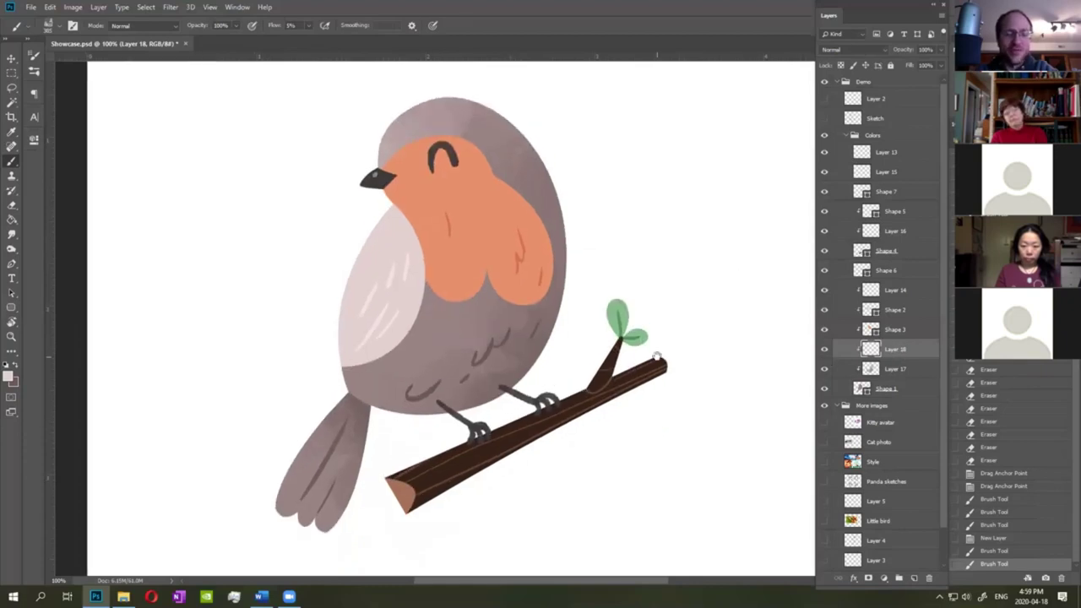
left_click(888, 369)
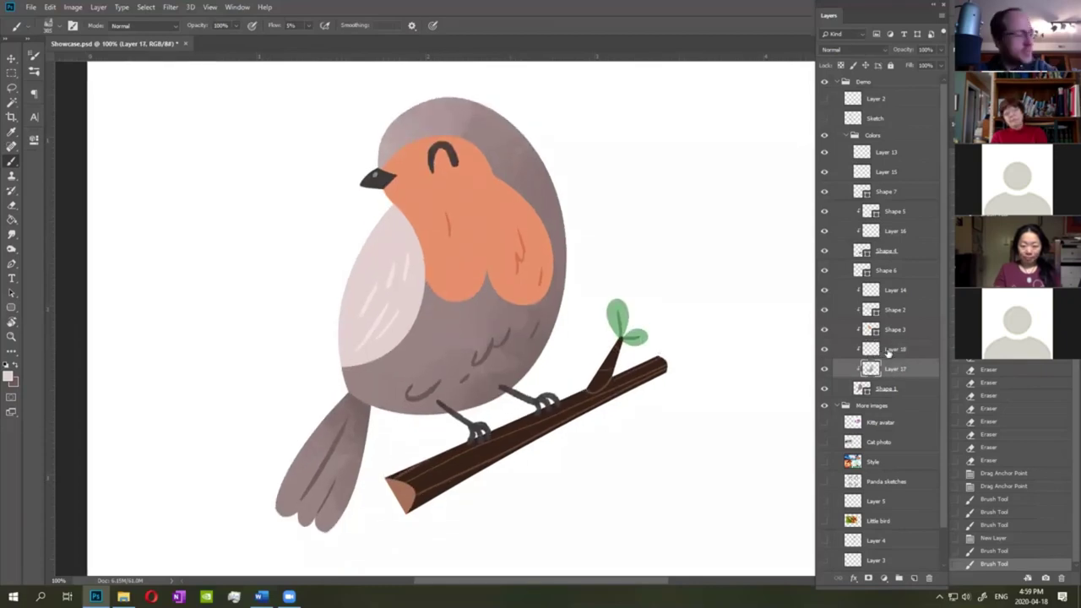
key("ctrl+u")
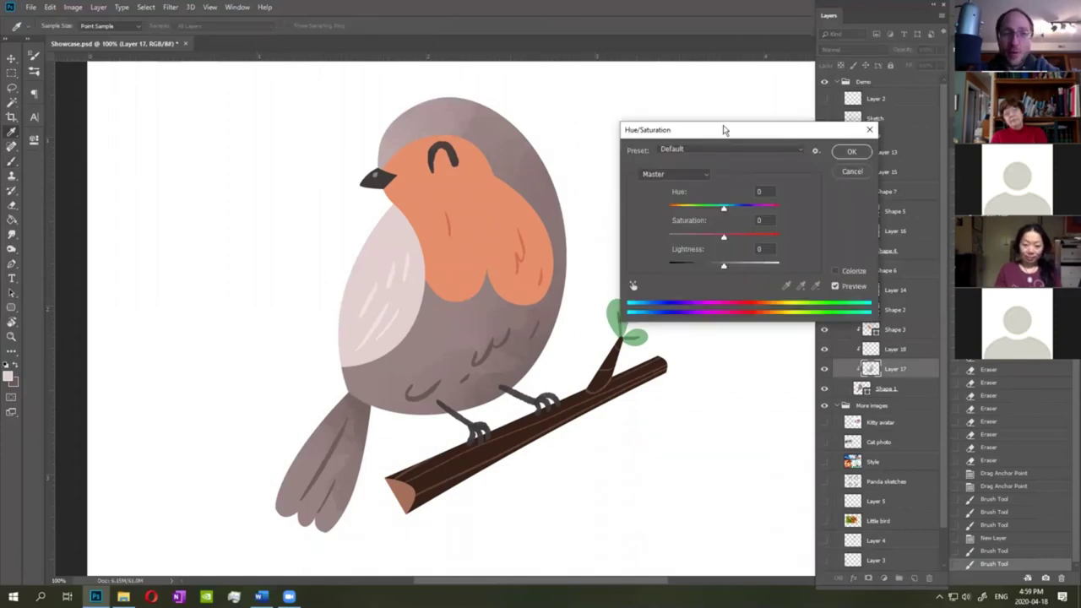
left_click_drag(724, 130, 730, 91)
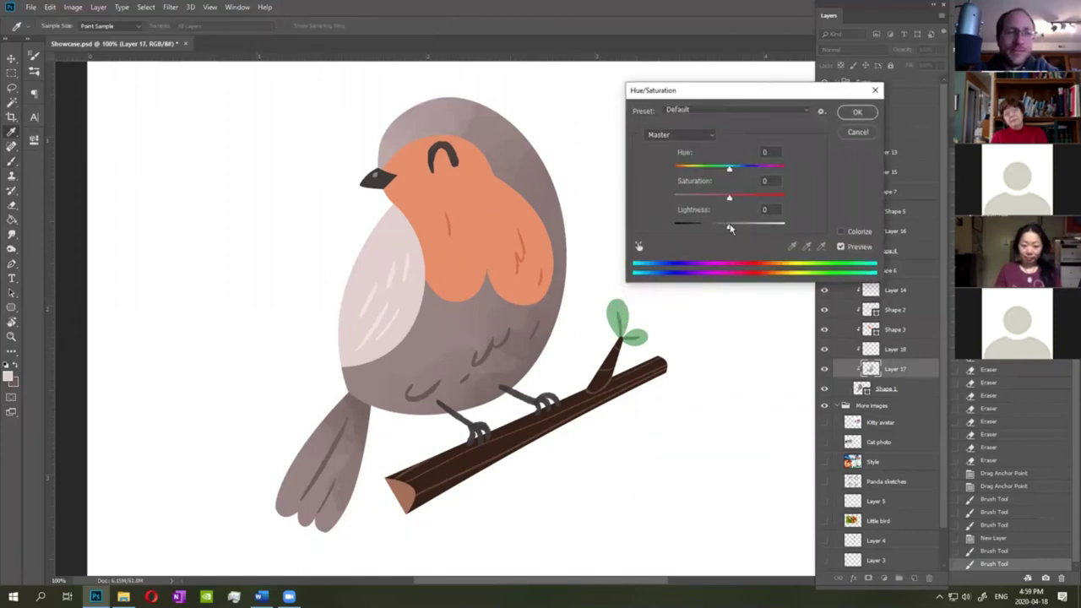
left_click_drag(727, 228, 717, 226)
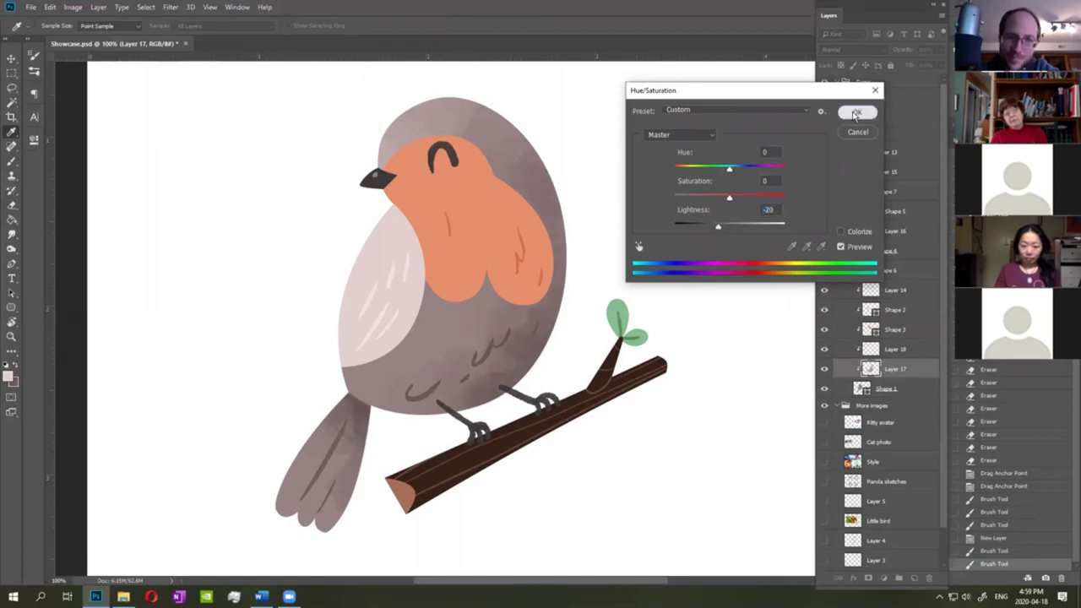
left_click(855, 112)
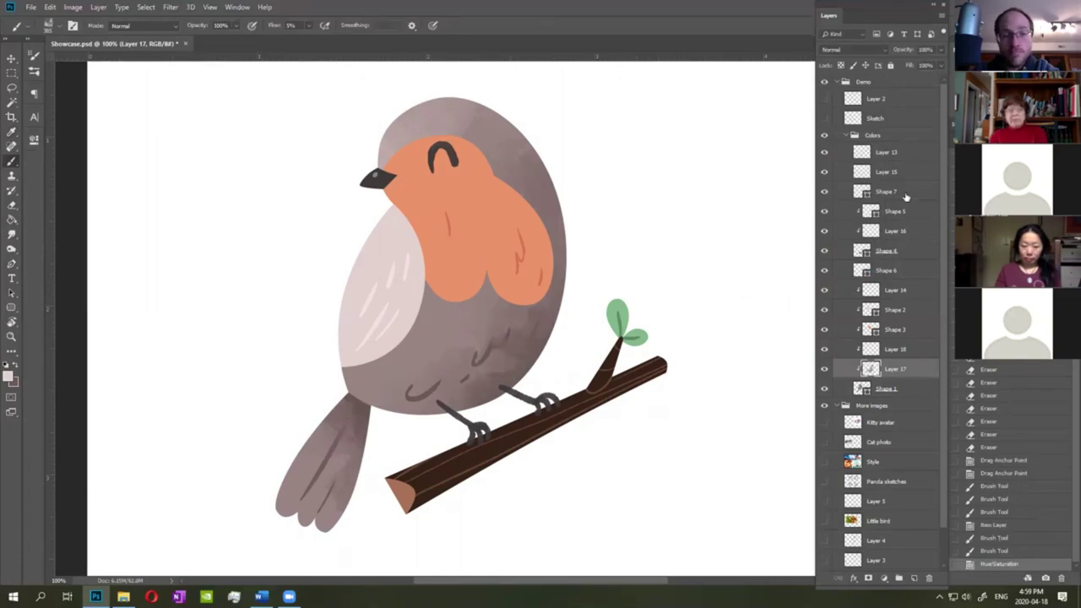
Lasso the outermost feather mark on the belly in Layer 15, darken it with Hue/Saturation Lightness -18, and deselect.
left_click(886, 171)
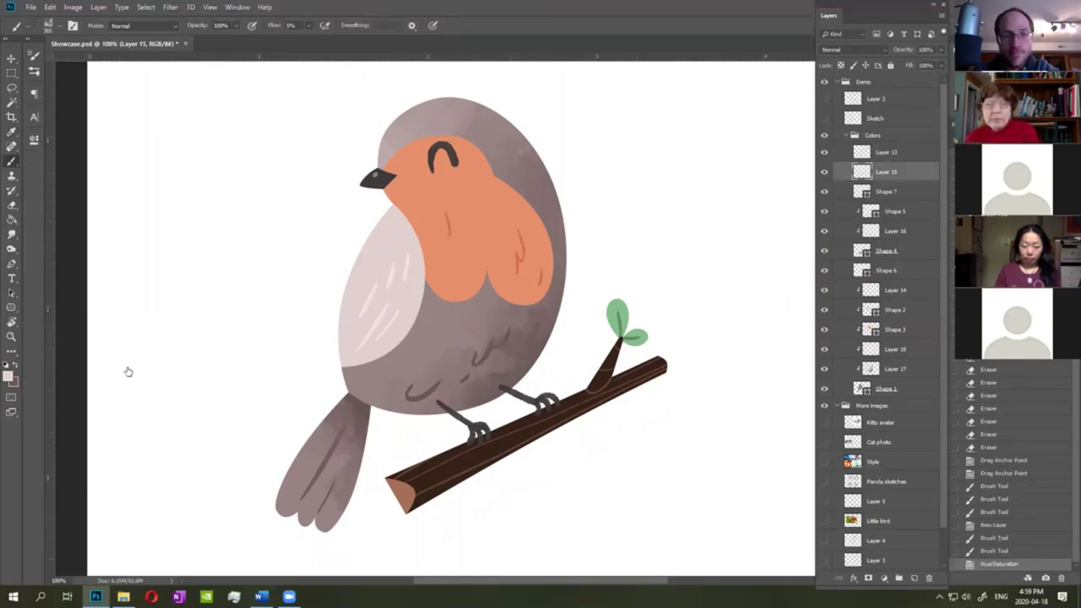
left_click(11, 87)
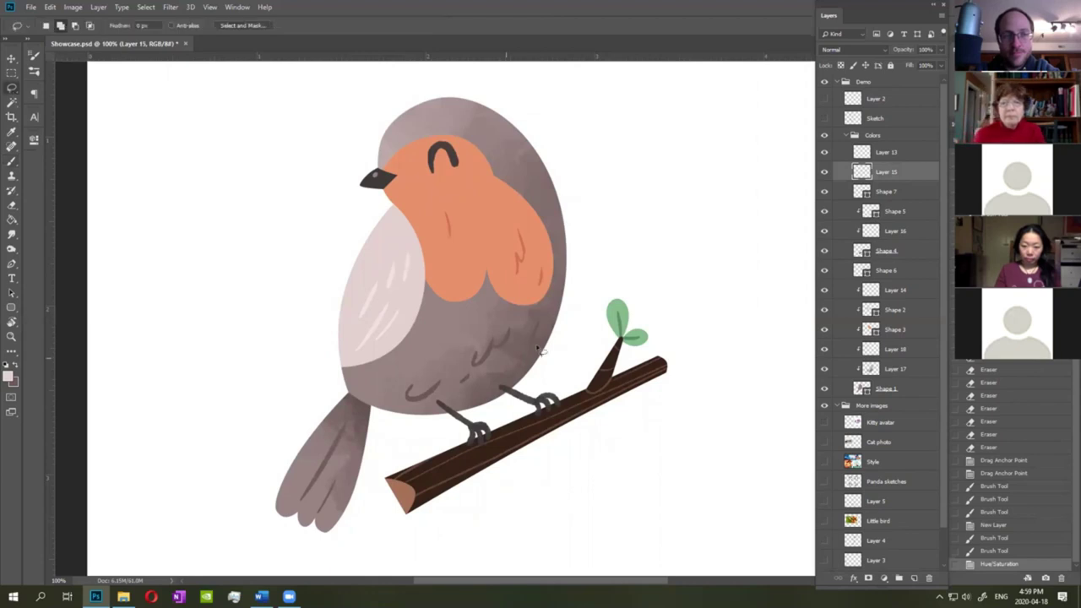
mouse_move(554, 311)
left_mouse_down()
mouse_move(533, 353)
mouse_move(536, 320)
left_mouse_up()
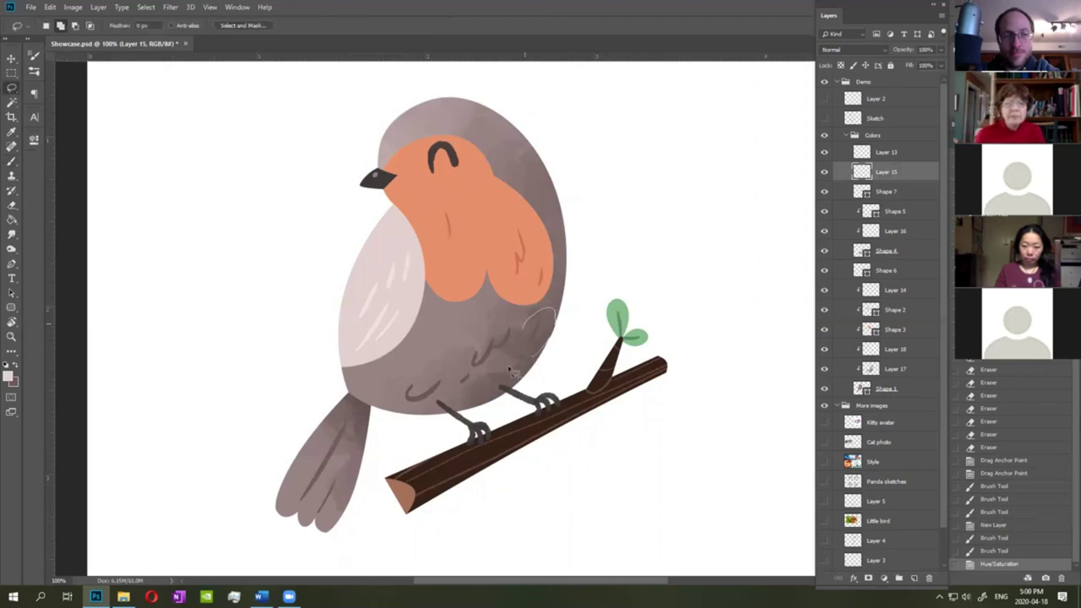
key("ctrl+u")
left_click_drag(730, 225, 721, 227)
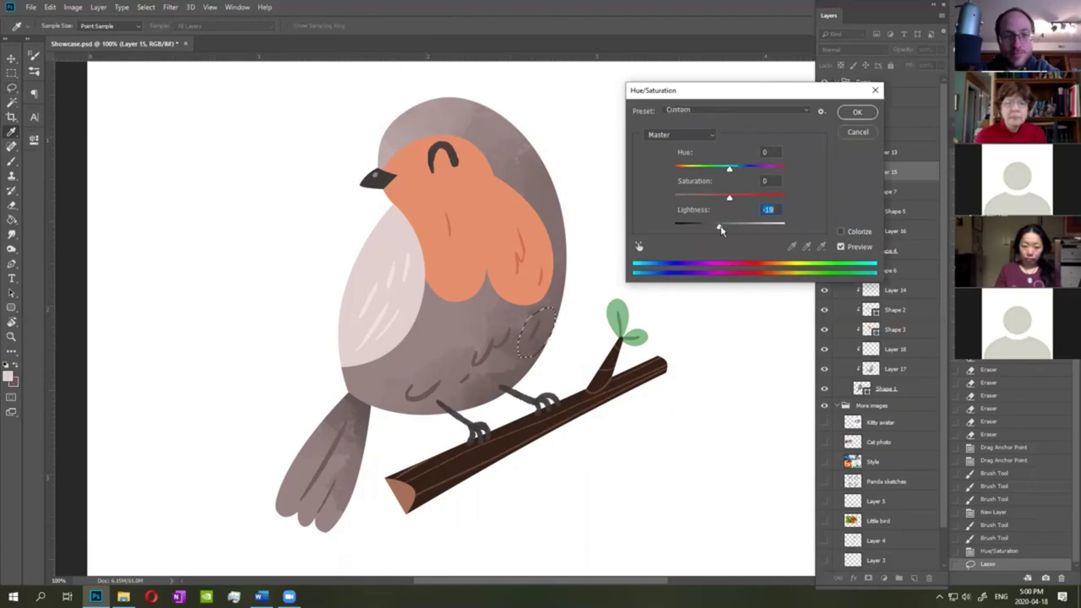
left_click(858, 113)
left_click(763, 306)
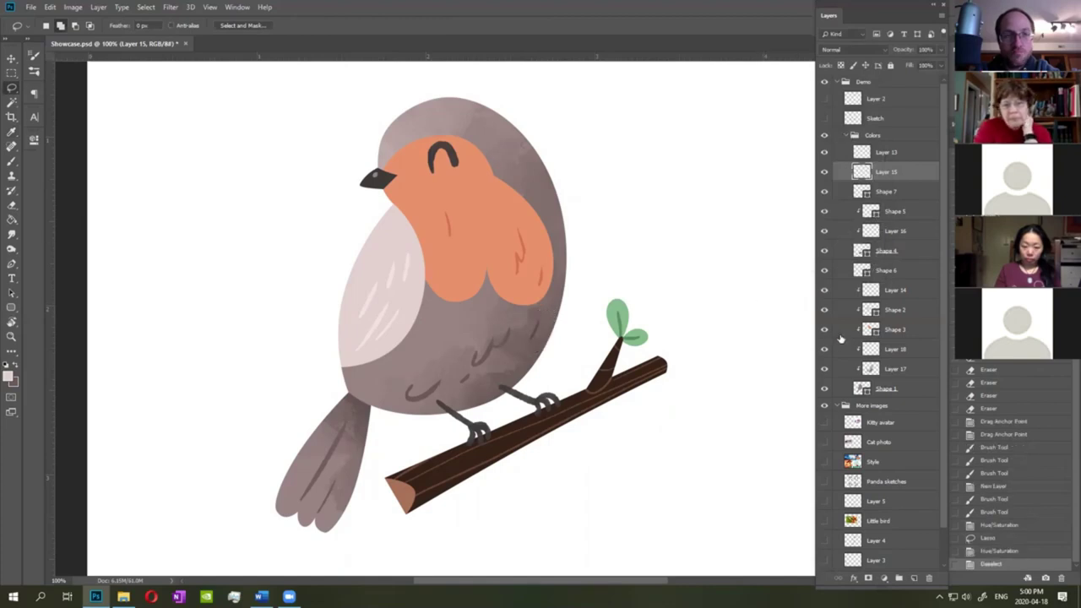
Compare the bird with Layer 17 and the orange breast Shape 3 hidden and shown.
left_click(877, 370)
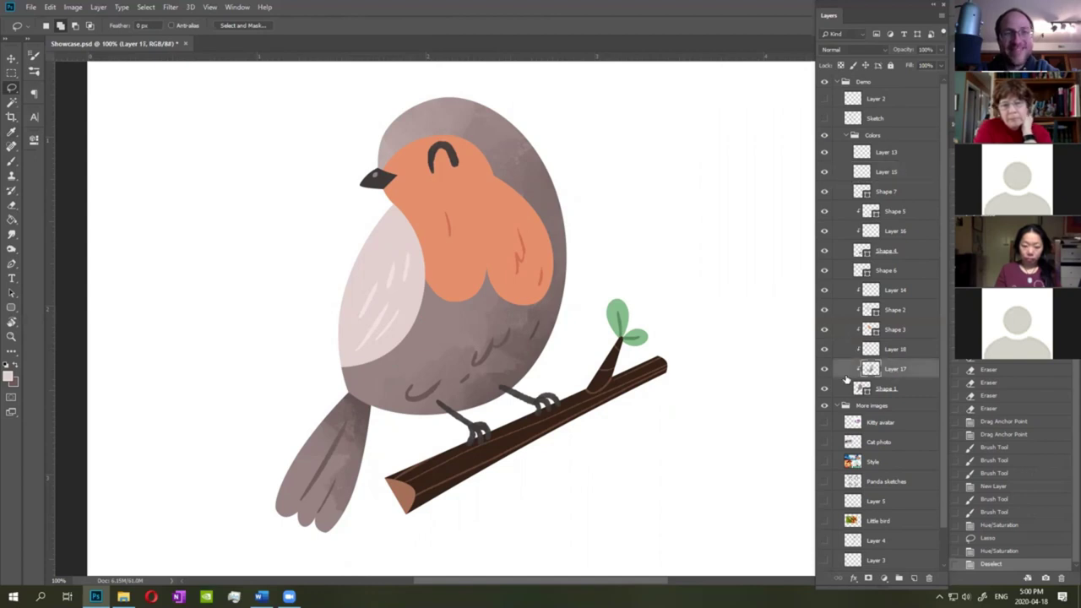
left_click(825, 370)
left_click(825, 369)
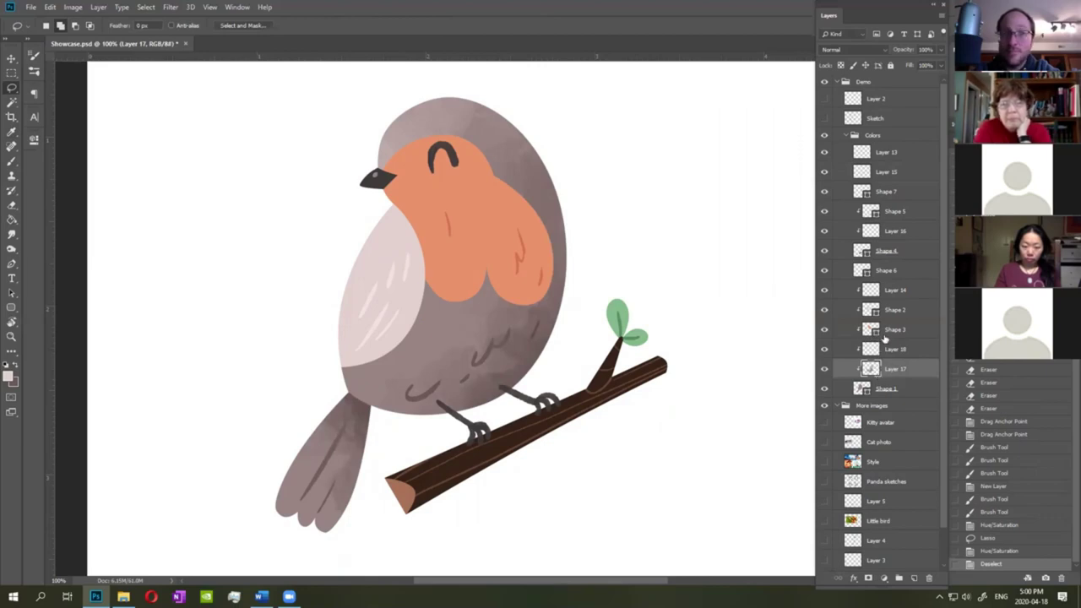
left_click(825, 330)
left_click(826, 330)
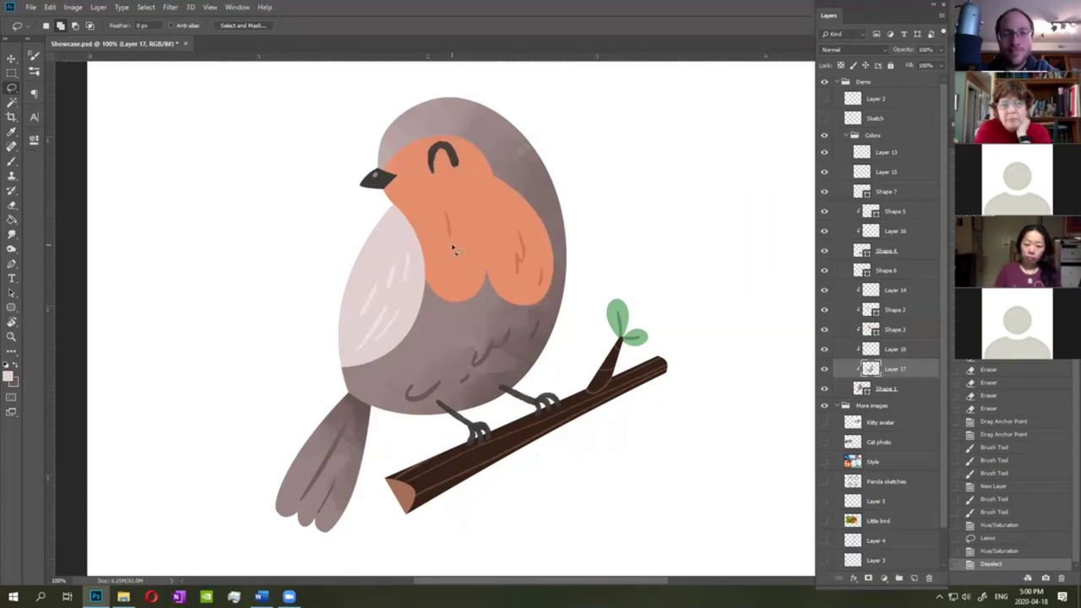
left_click(905, 390)
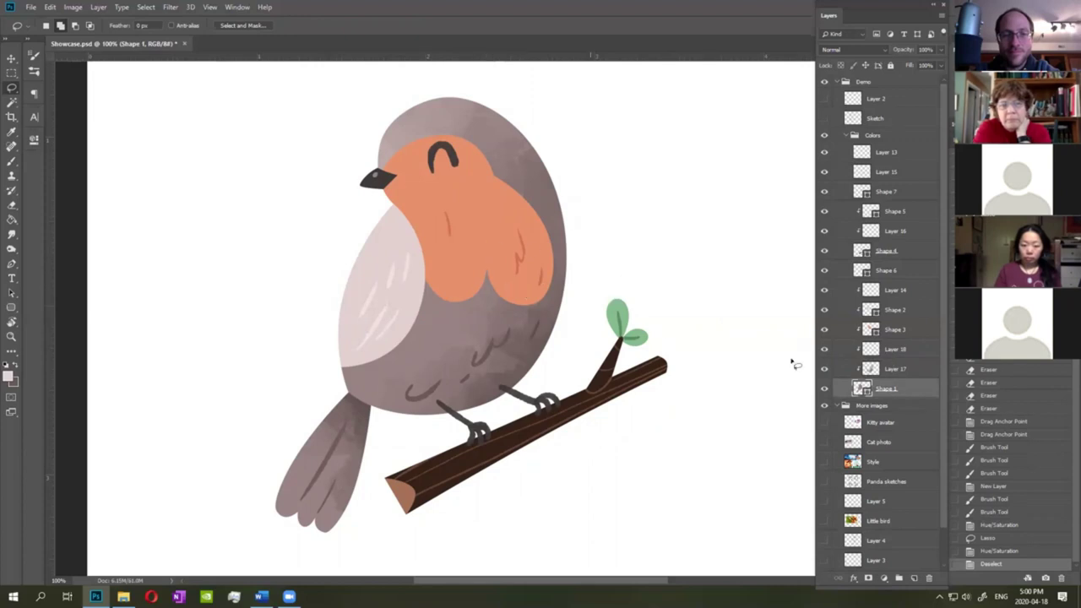
Add a clipped layer above Shape 3 and brush watercolor shading over the breast's outer side in the feather marks' dark orange cf6f53.
left_click(897, 329)
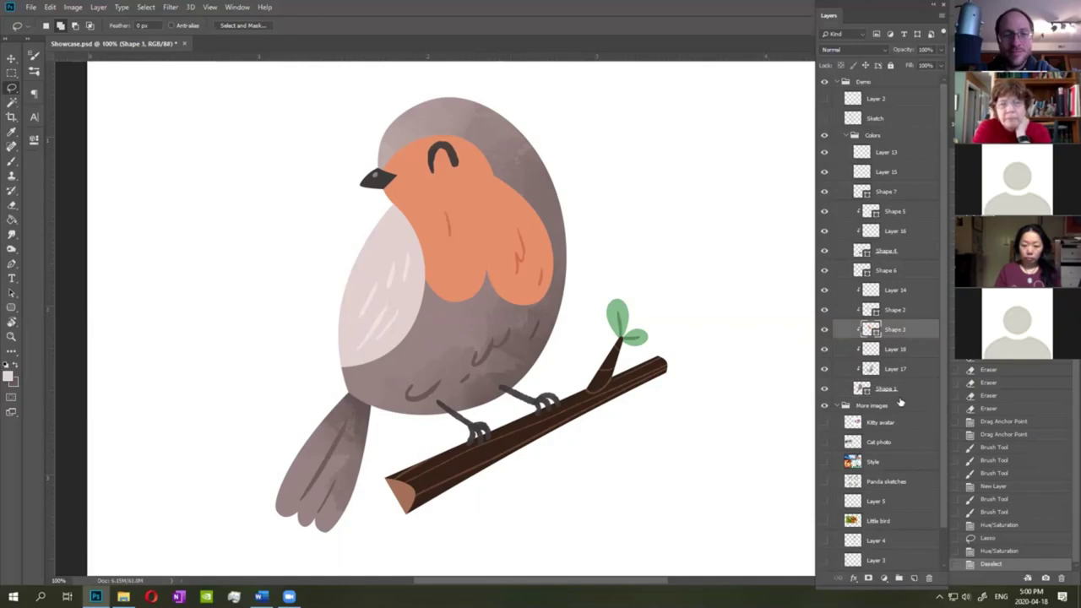
left_click(915, 579)
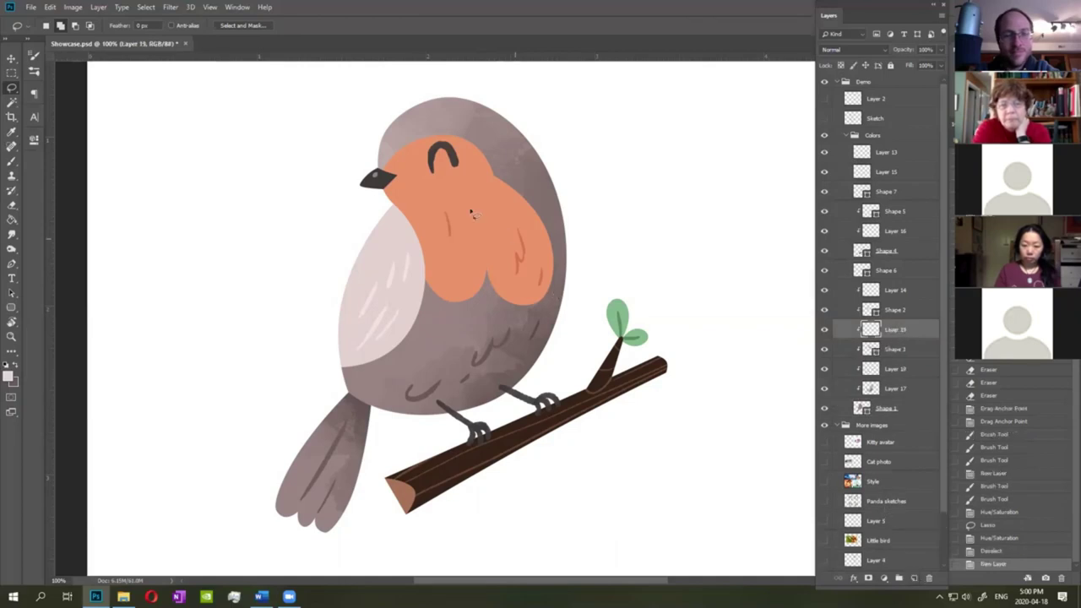
left_click(8, 377)
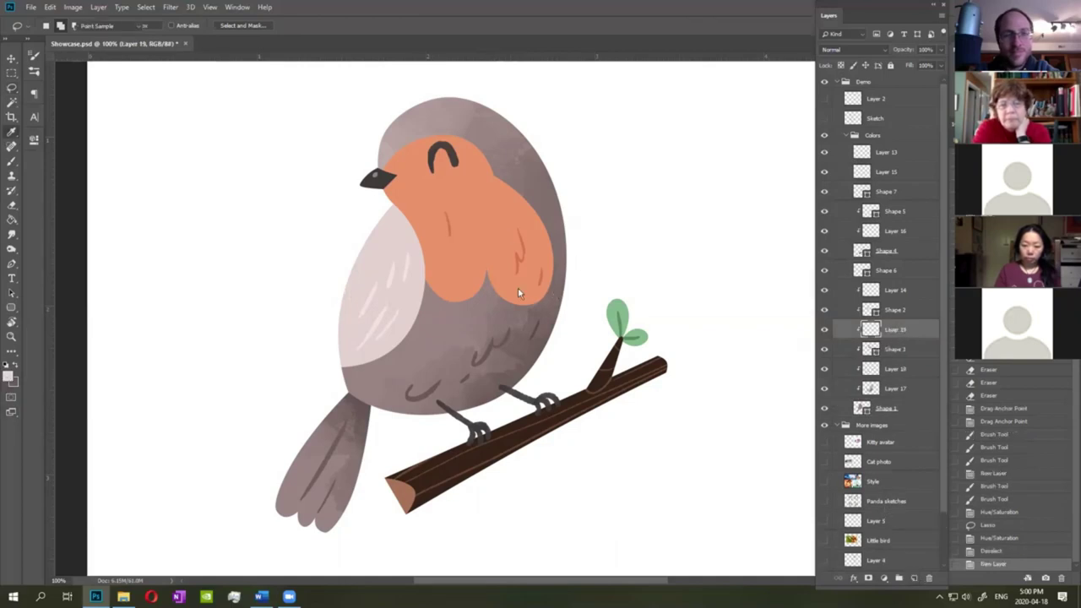
left_click(520, 256)
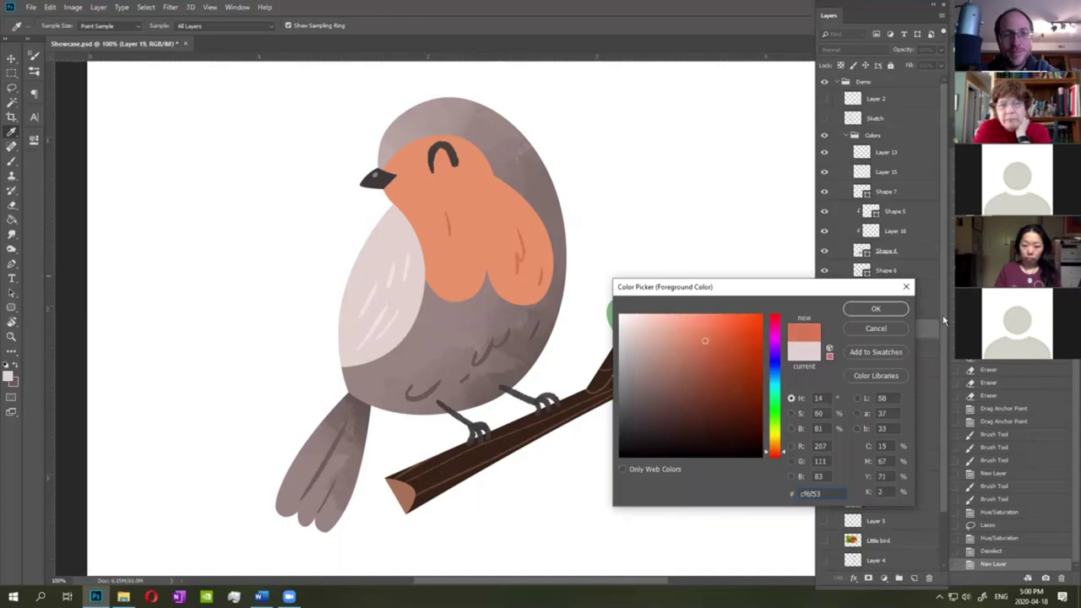
left_click(876, 309)
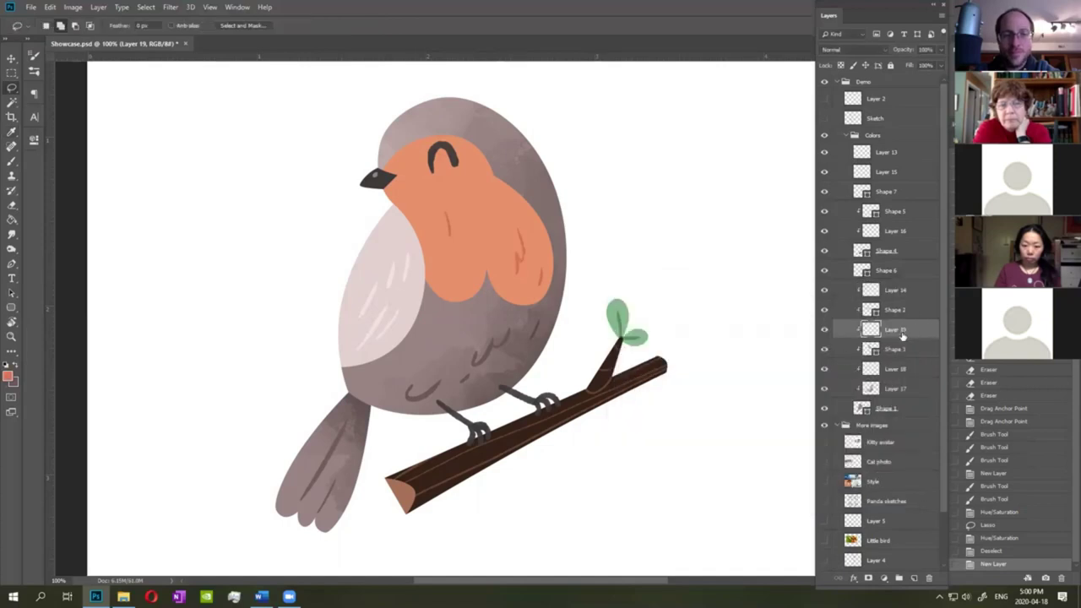
key("b")
mouse_move(507, 350)
left_mouse_down()
mouse_move(600, 234)
mouse_move(598, 121)
mouse_move(601, 278)
mouse_move(588, 321)
mouse_move(616, 321)
left_mouse_up()
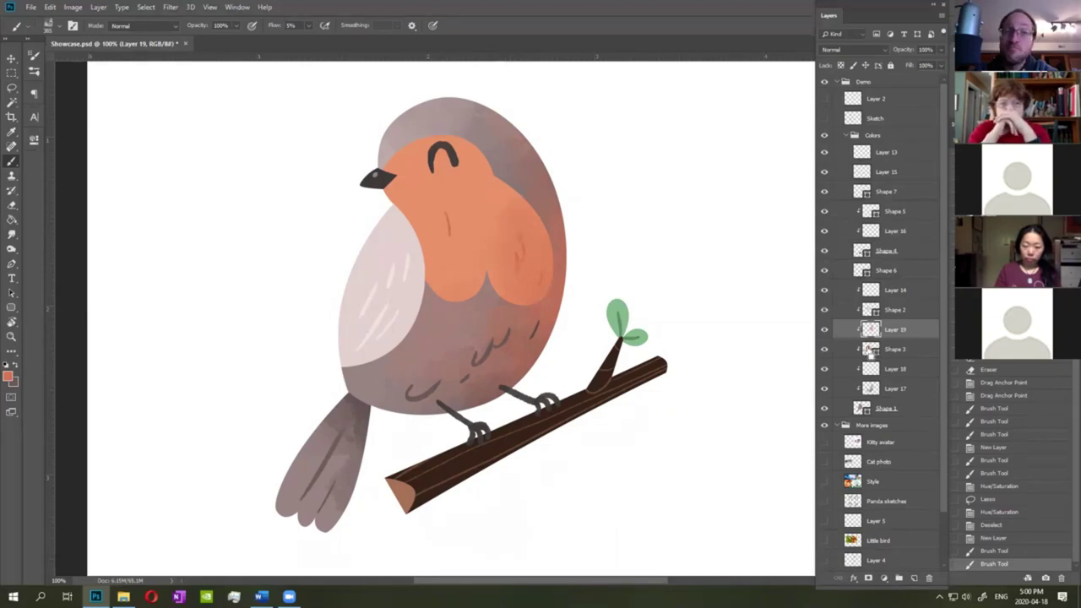
Mask Layer 19 to the outline of the orange breast Shape 3.
left_click(870, 350, "ctrl")
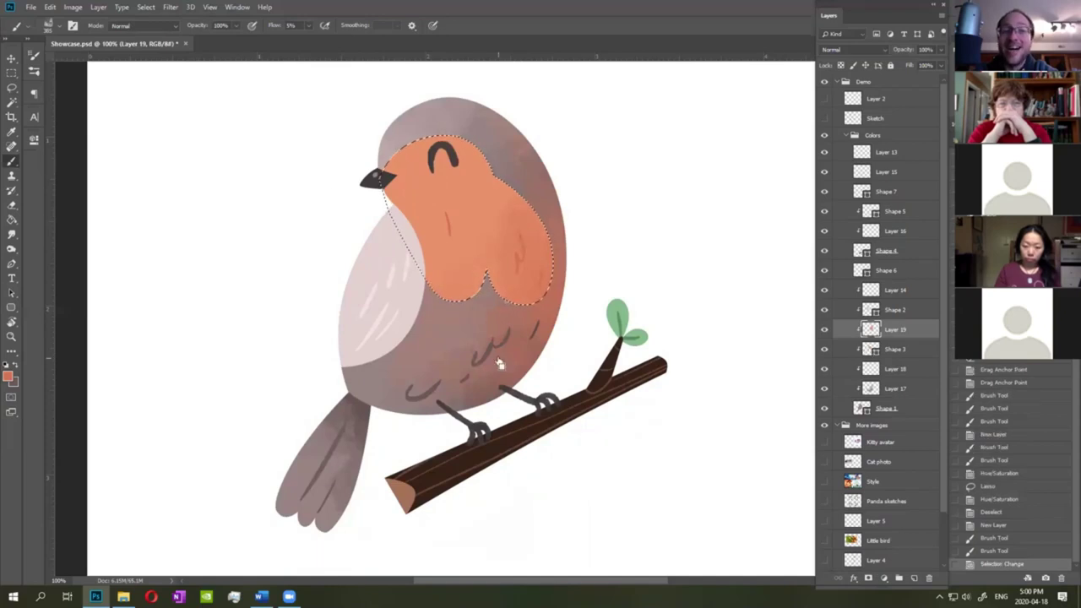
left_click(869, 579)
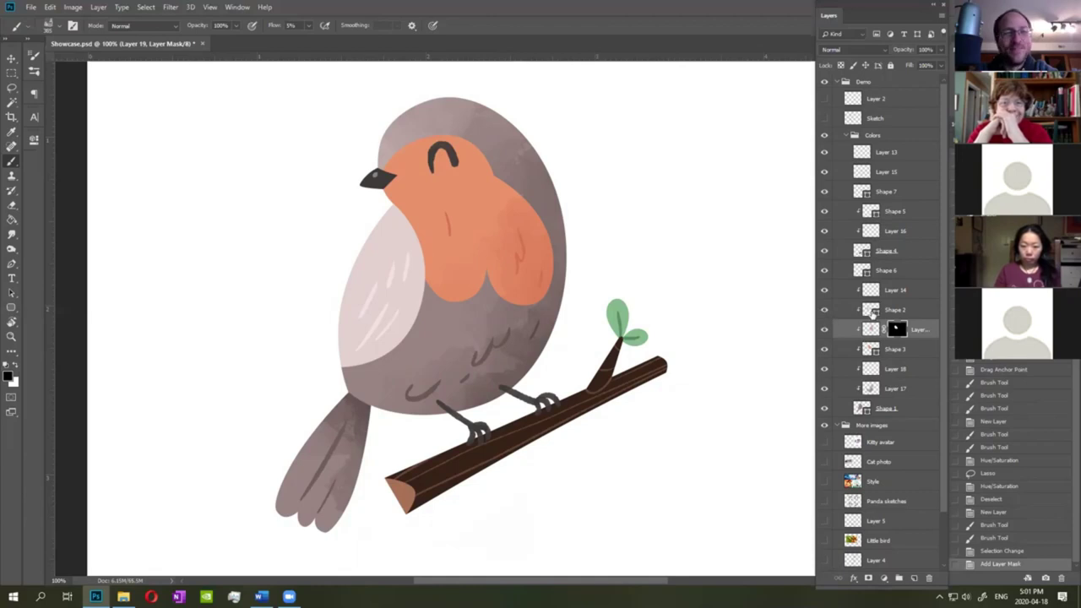
Add a clipped layer above the pale wing Shape 2 and brush watercolor highlights over its upper part in light pink f1e2e2.
left_click(908, 312)
left_click(916, 579)
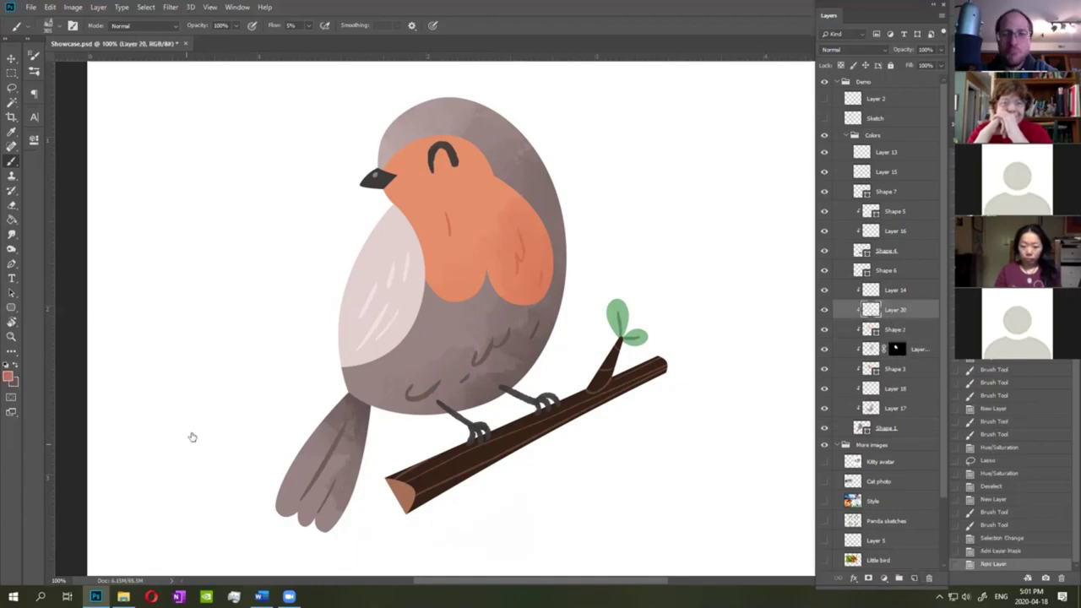
left_click(8, 376)
left_click(393, 277)
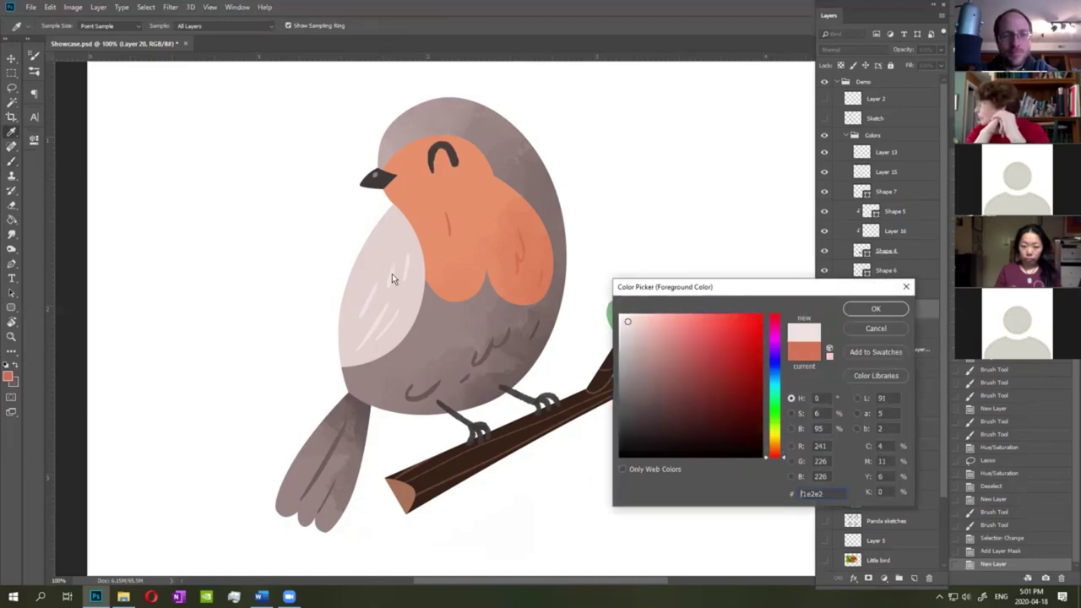
left_click(858, 310)
key("Return")
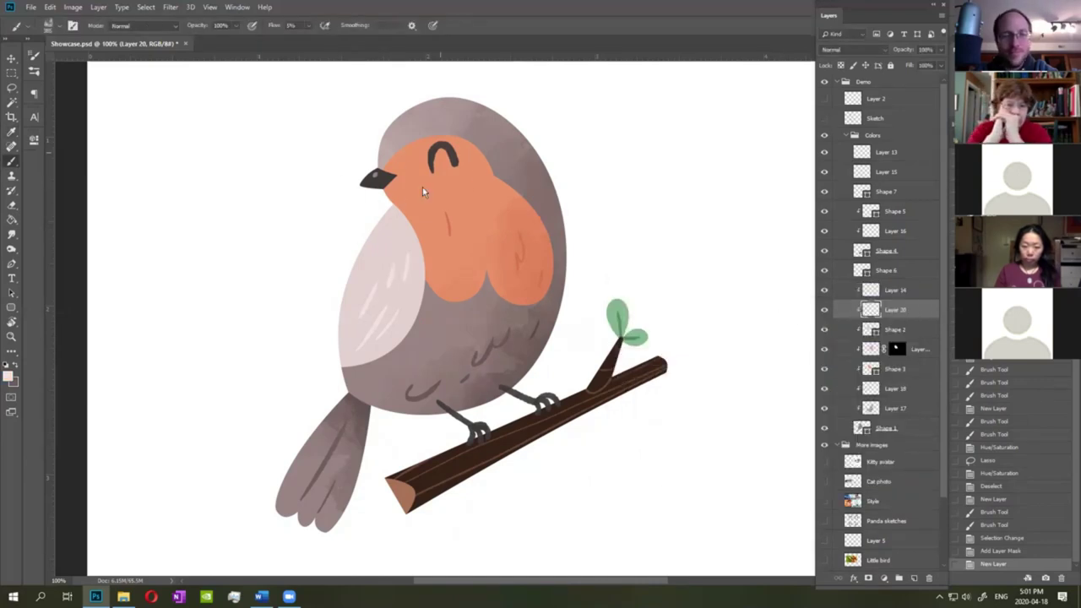
left_click_drag(476, 131, 483, 226)
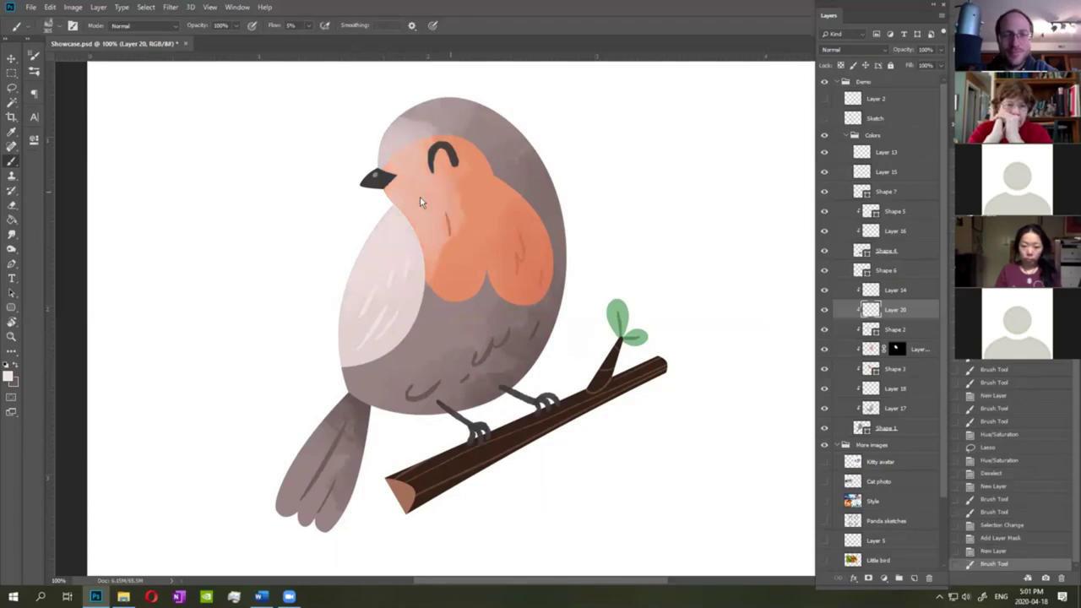
mouse_move(389, 156)
left_mouse_down()
mouse_move(401, 163)
mouse_move(366, 169)
left_mouse_up()
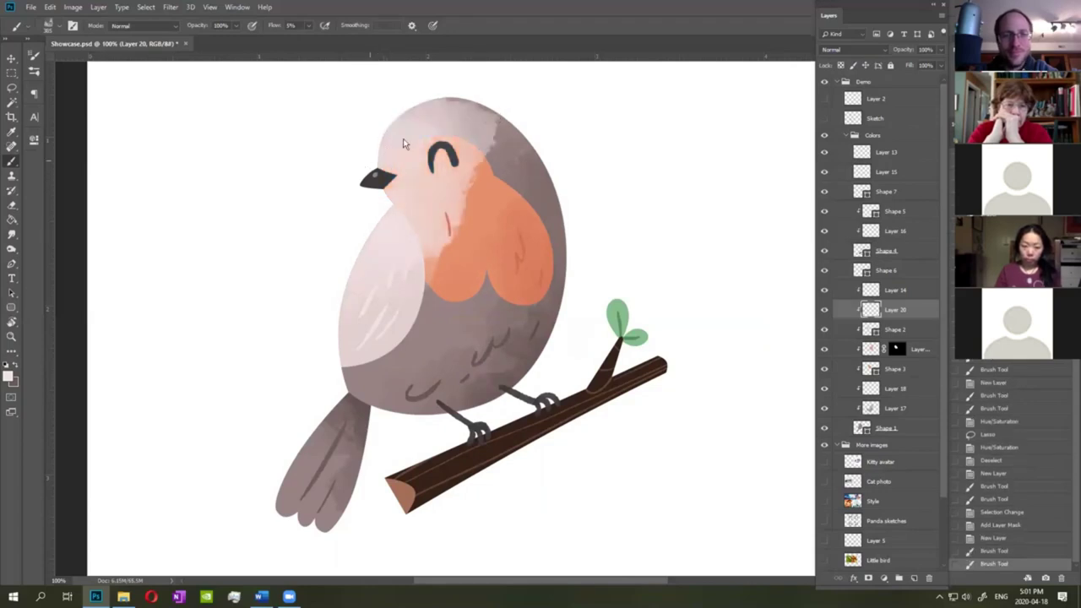
Lighten Layer 20 with Hue/Saturation Lightness +14 and mask it to the outline of the pale wing Shape 2.
key("ctrl+u")
left_click(739, 226)
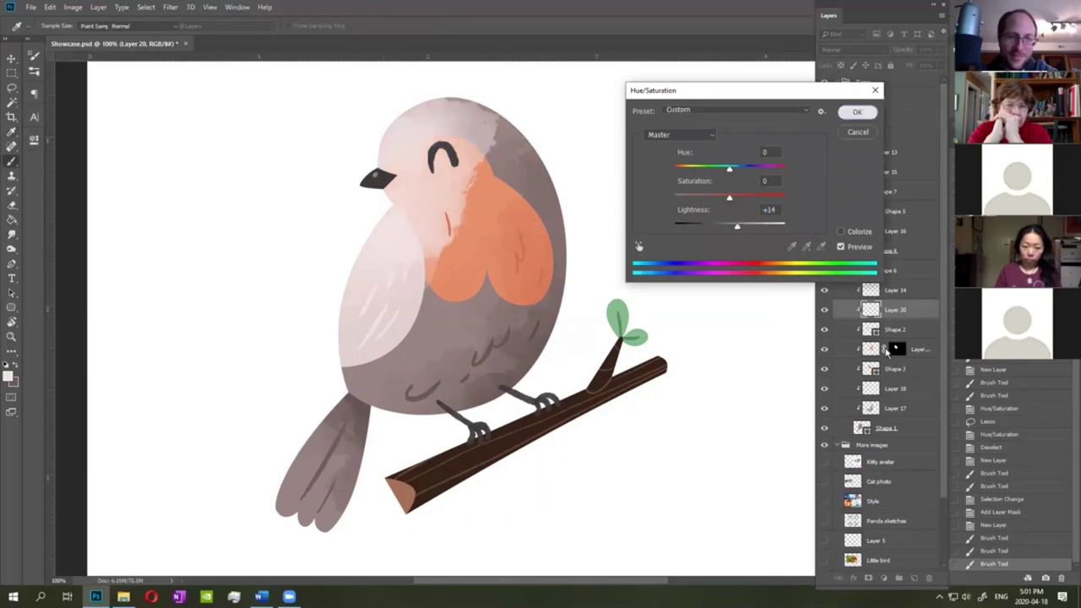
left_click(856, 116)
key("ctrl+shift+d")
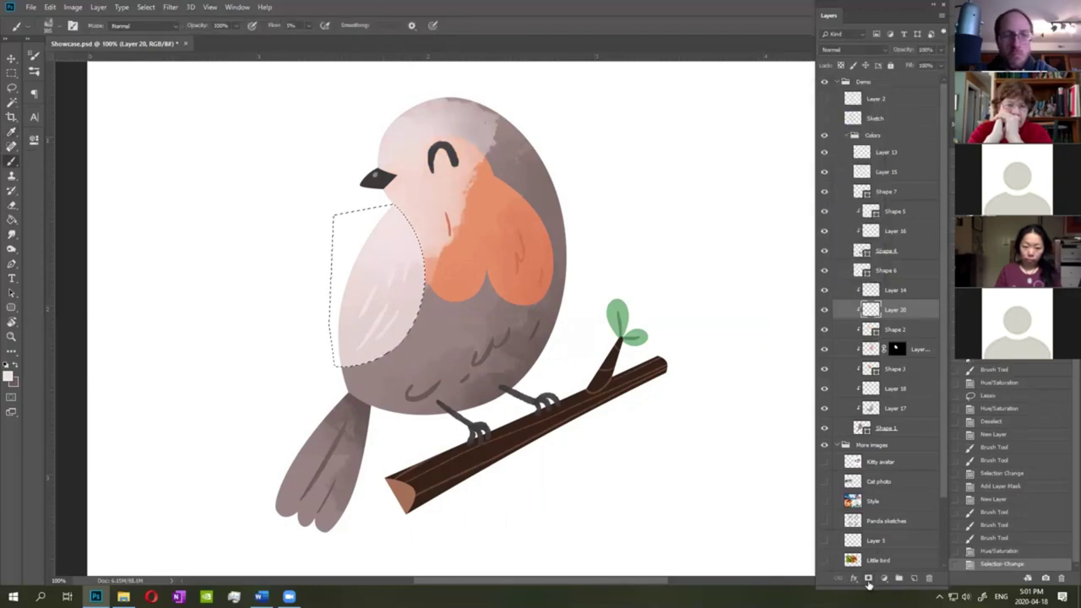
left_click(869, 579)
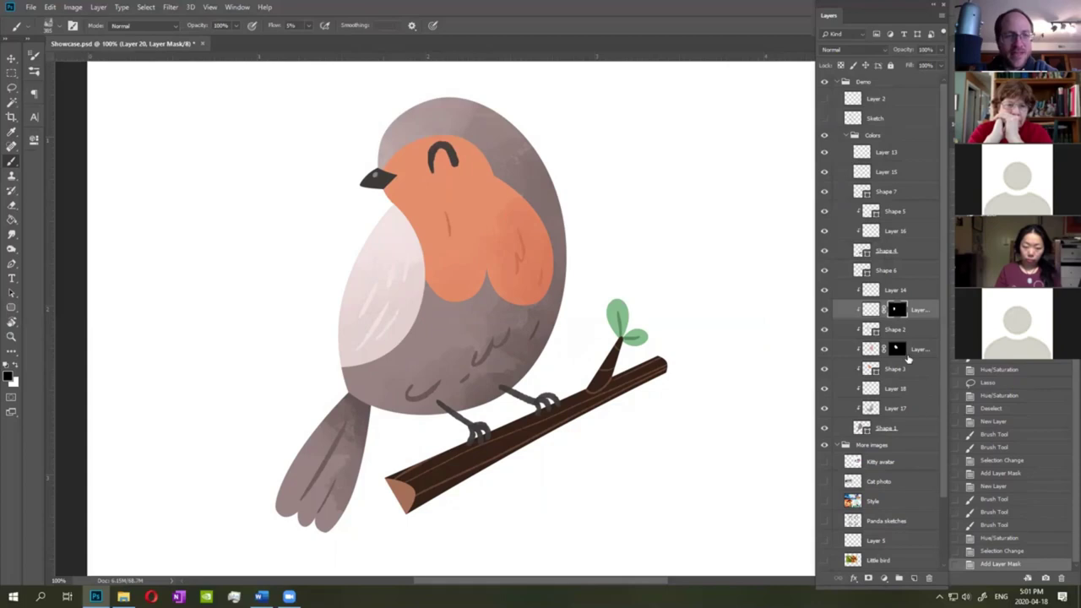
Brush watercolor highlights on Layer 19 over the face side of the orange breast in a lighter tint of its orange.
left_click(881, 351)
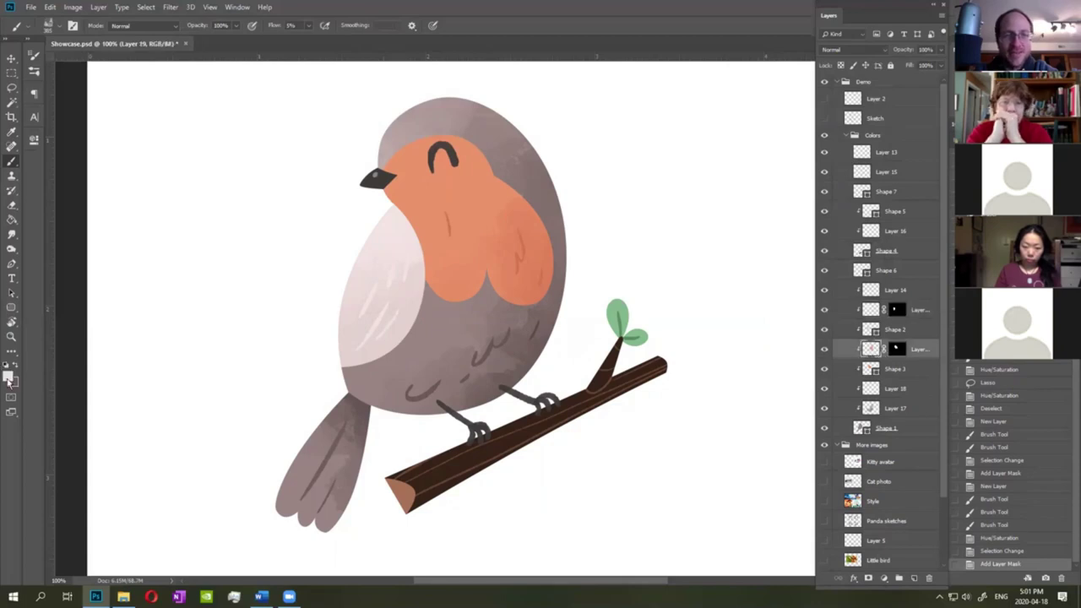
left_click(8, 378)
left_click(447, 193)
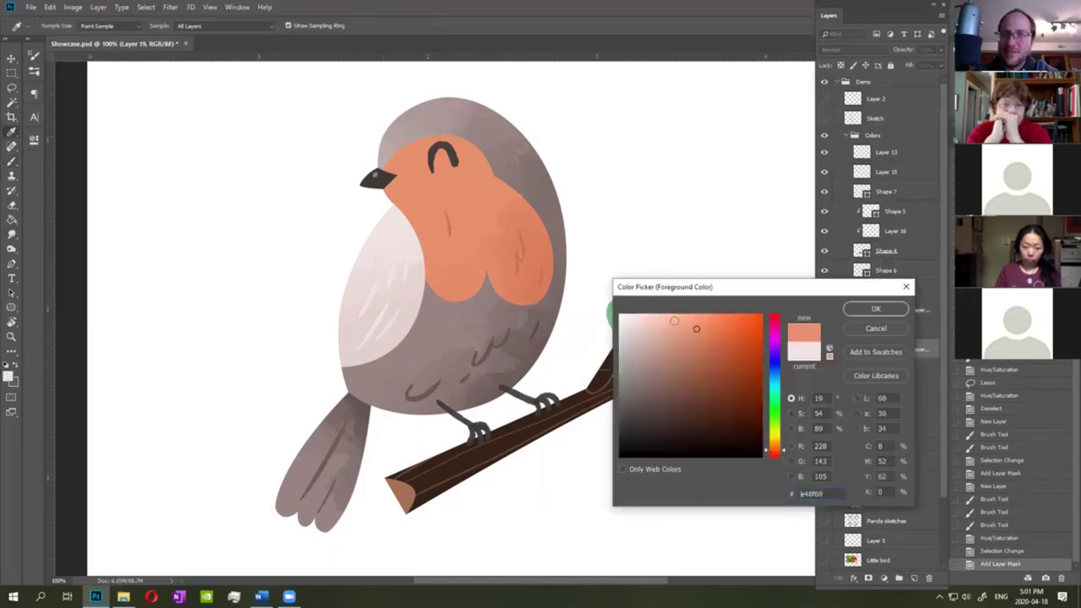
left_click(876, 310)
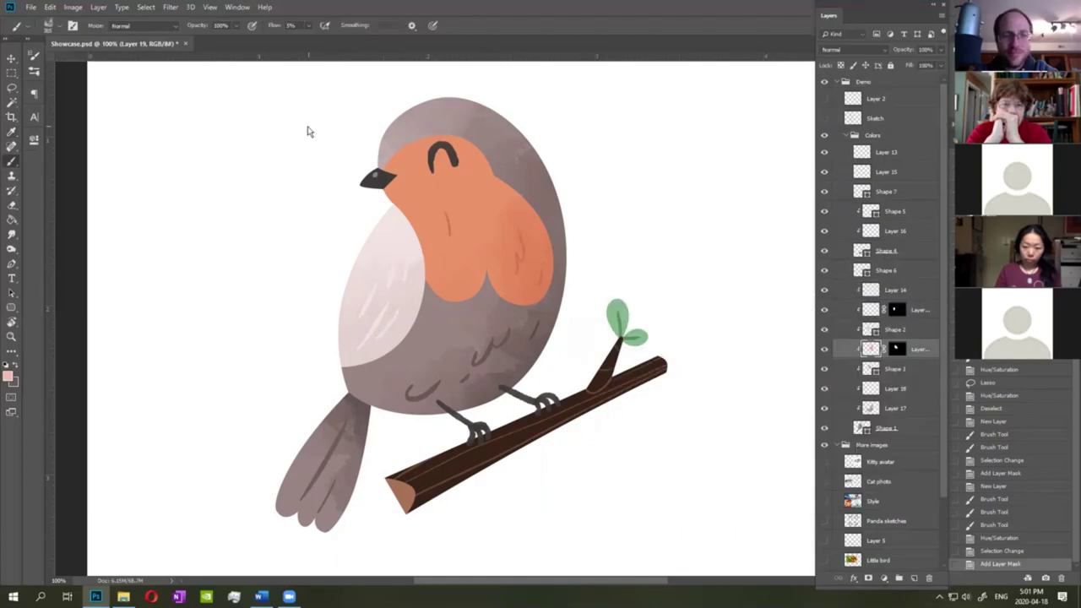
left_click(540, 160)
key("space")
left_click_drag(643, 195, 606, 217)
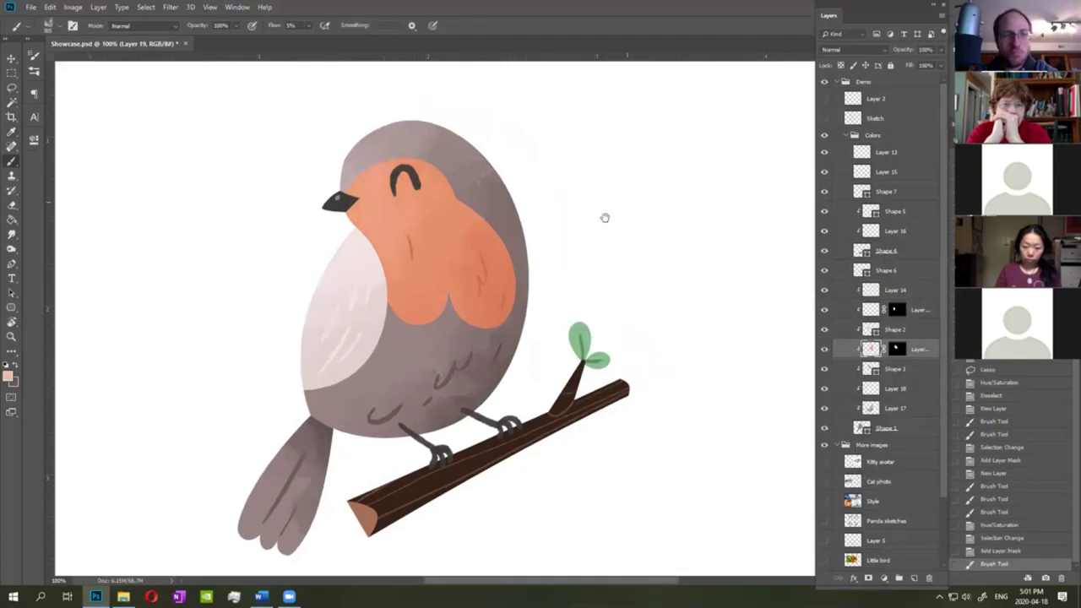
left_click(314, 150)
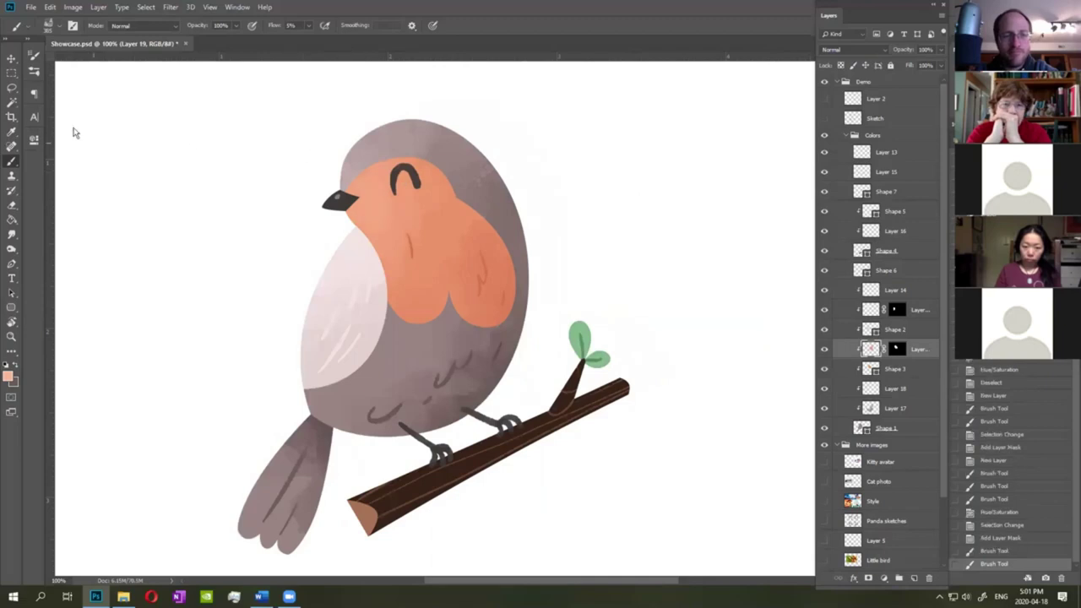
Lasso the highlighted face area on Layer 19, shift it with Hue/Saturation Hue +8 and Saturation +17, and deselect.
left_click(16, 87)
mouse_move(443, 121)
left_mouse_down()
mouse_move(342, 132)
mouse_move(400, 316)
left_mouse_up()
left_click_drag(446, 213, 450, 210)
key("ctrl+u")
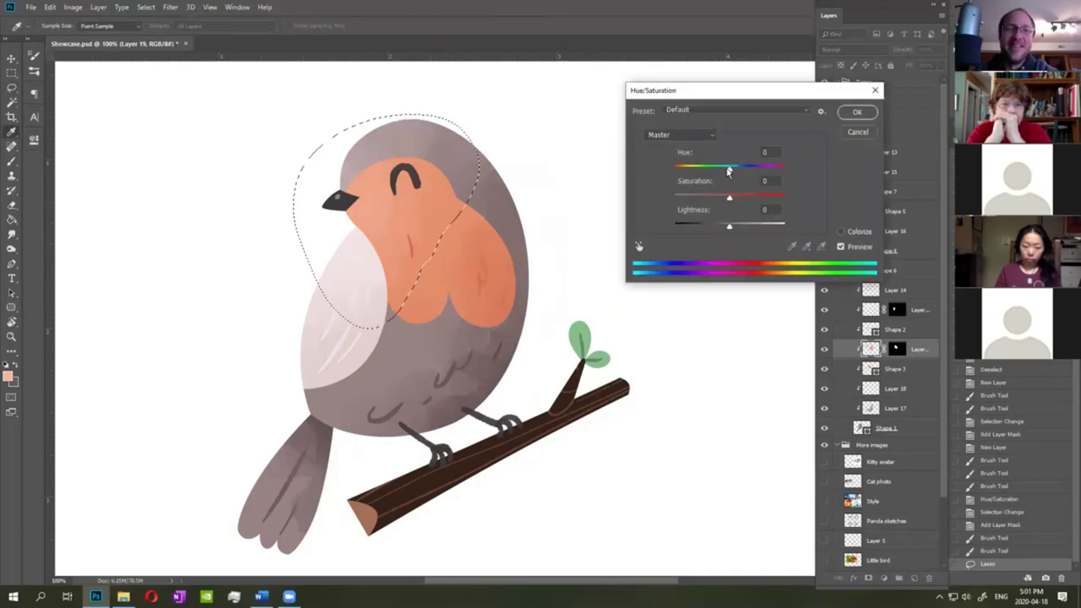
left_click_drag(729, 169, 742, 201)
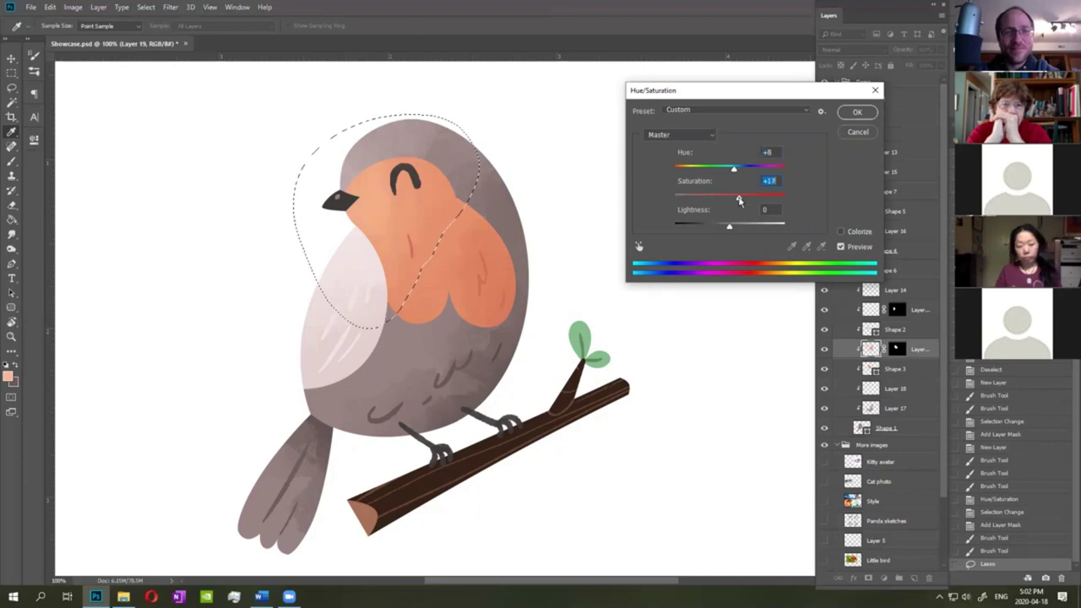
left_click(856, 114)
key("ctrl+d")
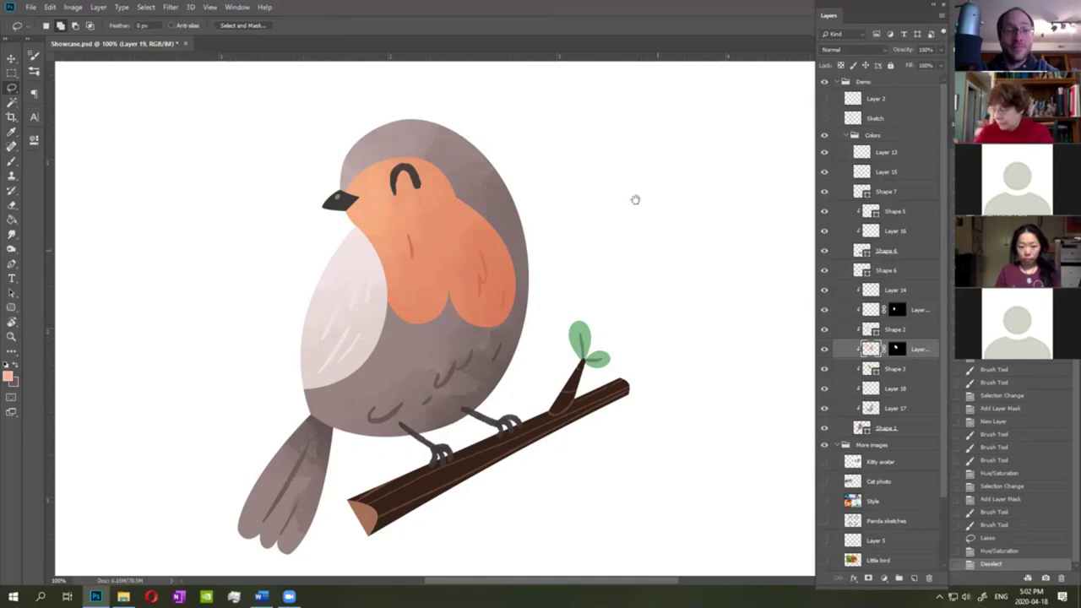
Add a clipped layer above the branch Shape 4 and brush watercolor texture along the branch in its cut end's brown a46f55.
left_click_drag(635, 199, 634, 191)
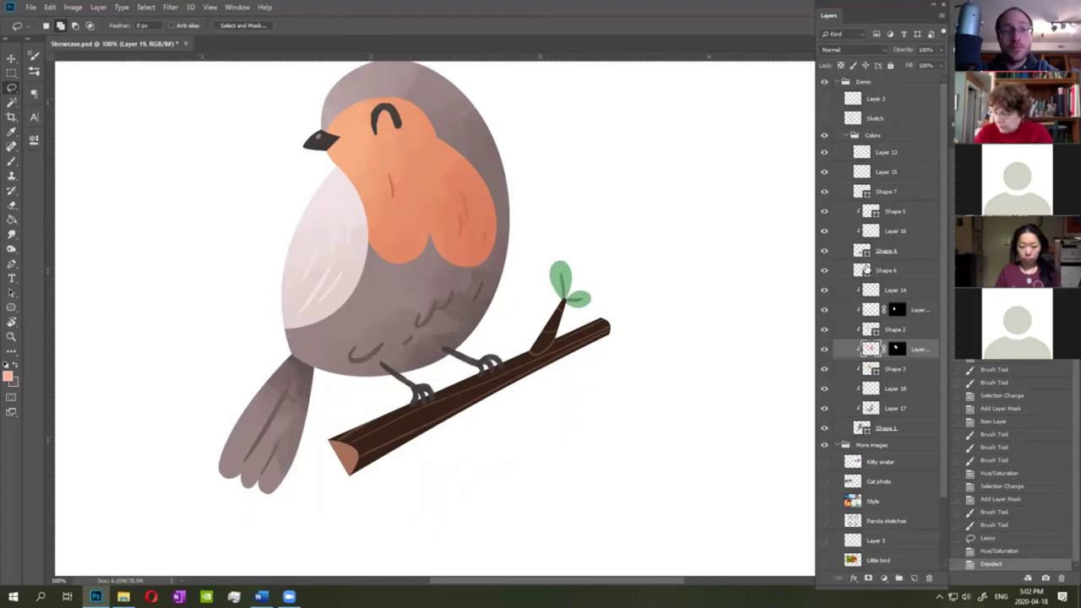
left_click(827, 251)
left_click(827, 251)
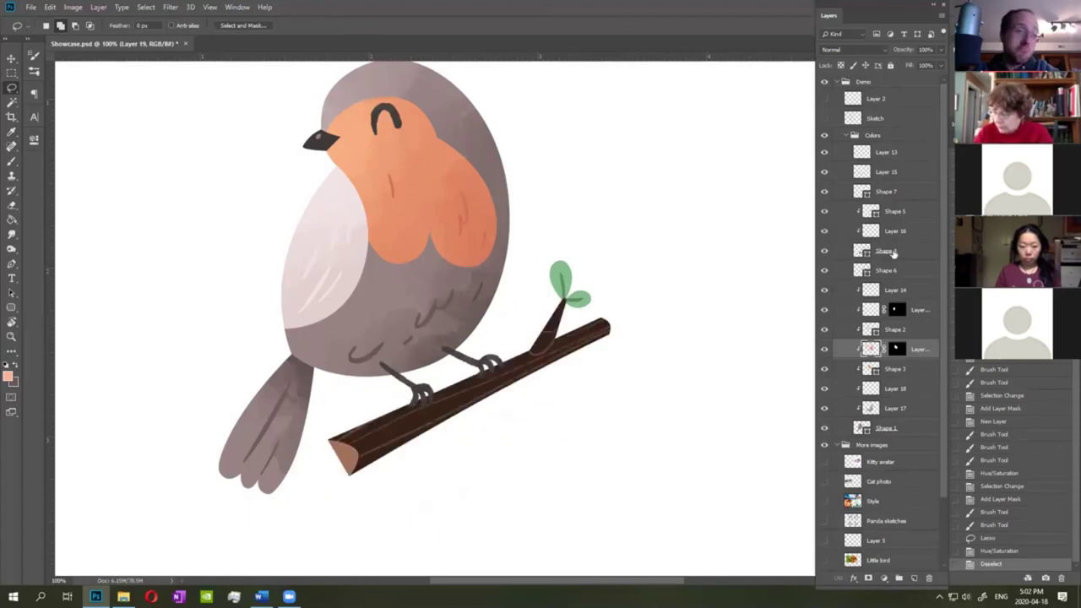
left_click(915, 577)
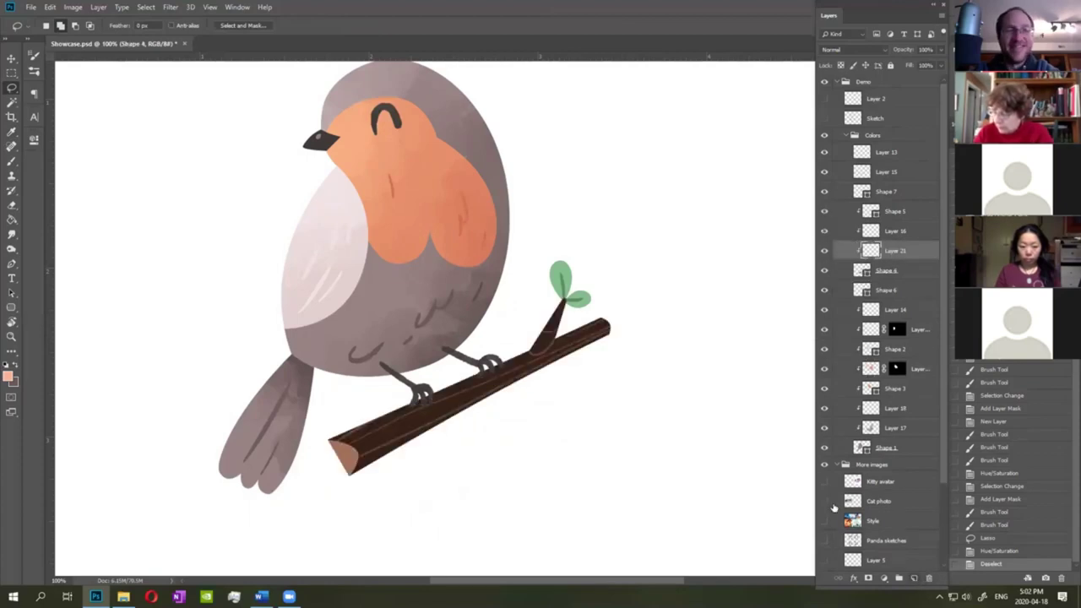
left_click(9, 377)
left_click(349, 455)
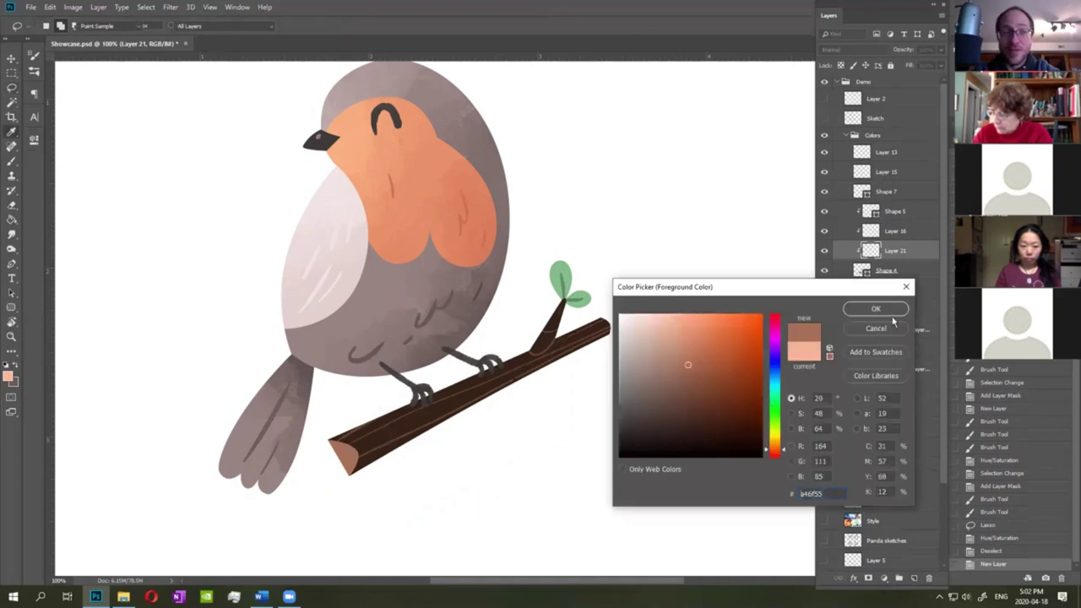
left_click(848, 310)
key("b")
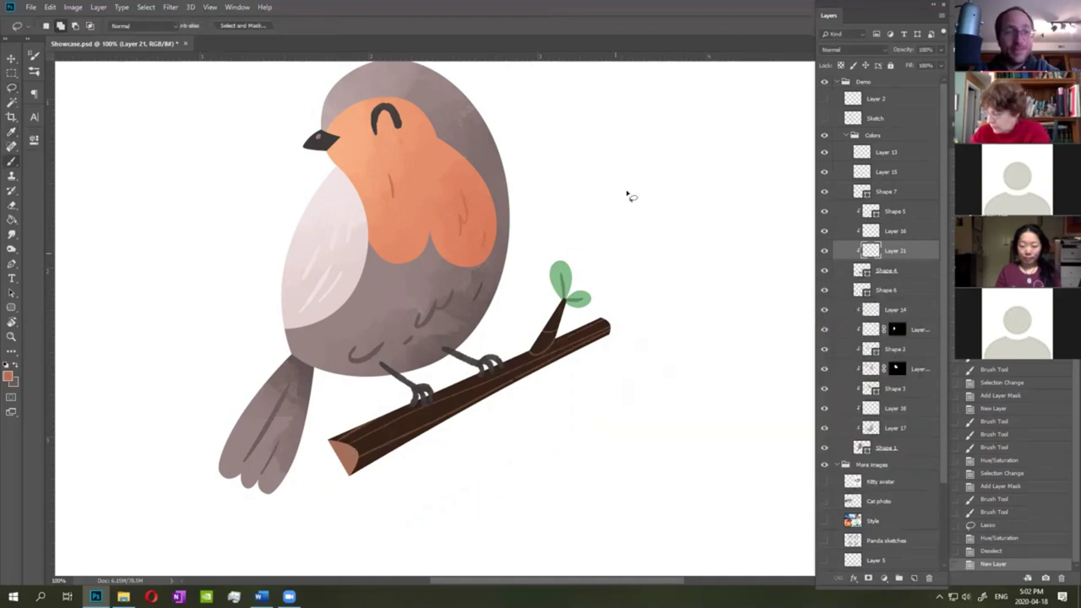
scroll(612, 311, "down", 2)
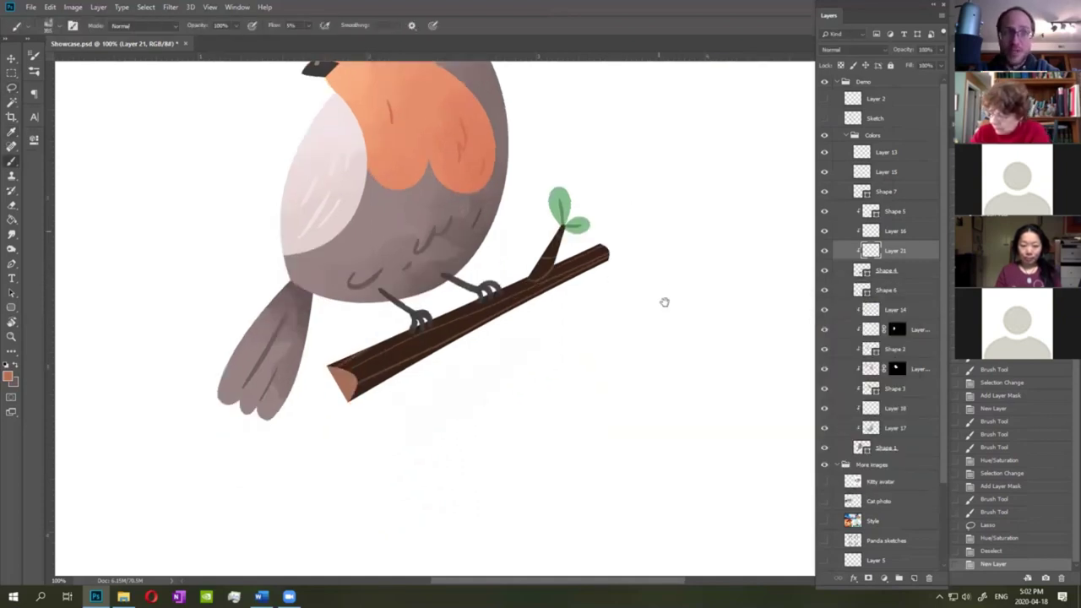
left_click_drag(472, 427, 676, 373)
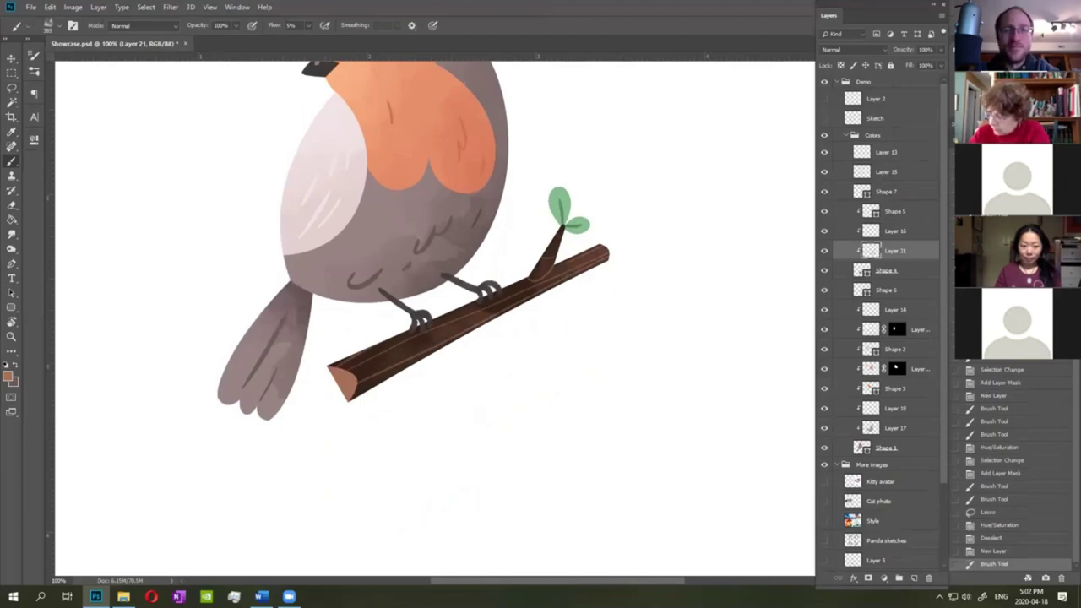
Erase Layer 21's brown texture from the small twig below the leaves.
key("ctrl+plus")
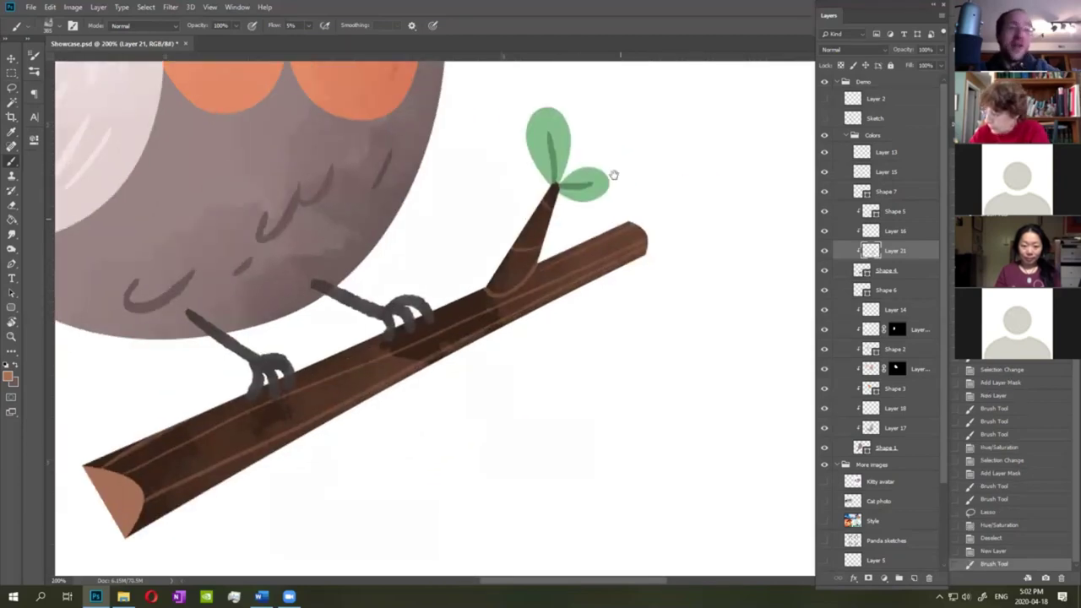
key("e")
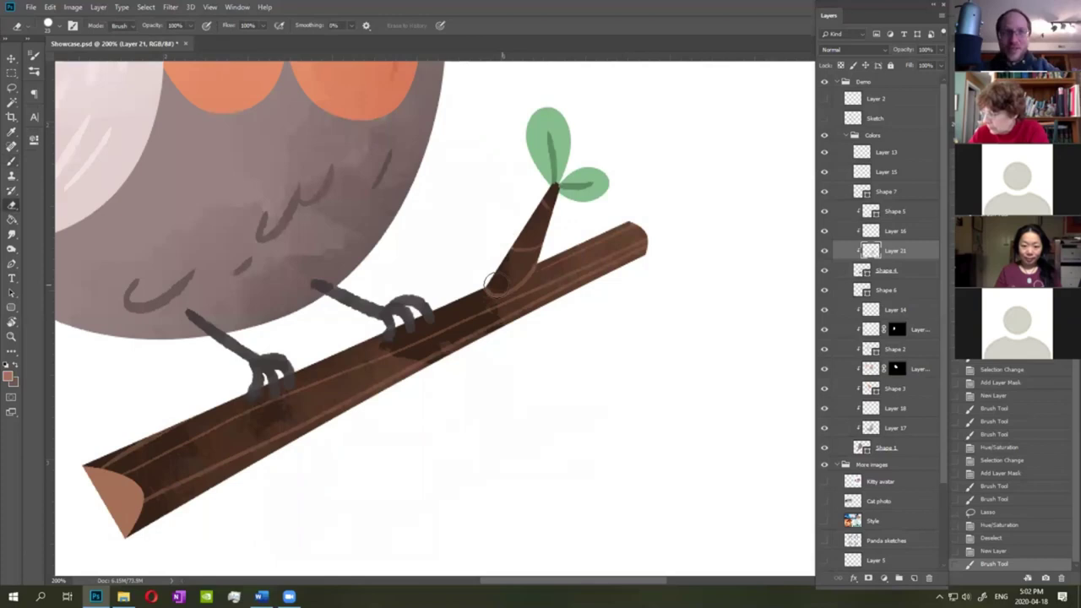
left_click_drag(517, 254, 551, 210)
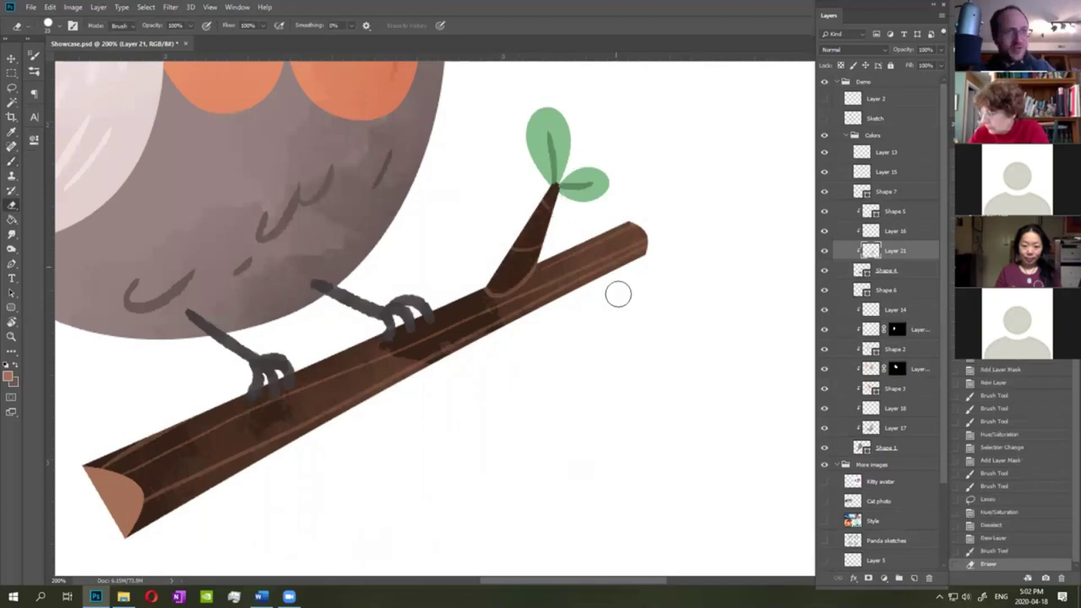
Reduce the Watercolor brush size and add a new layer clipped to the leaf Shape 6.
key("b")
right_click(666, 291)
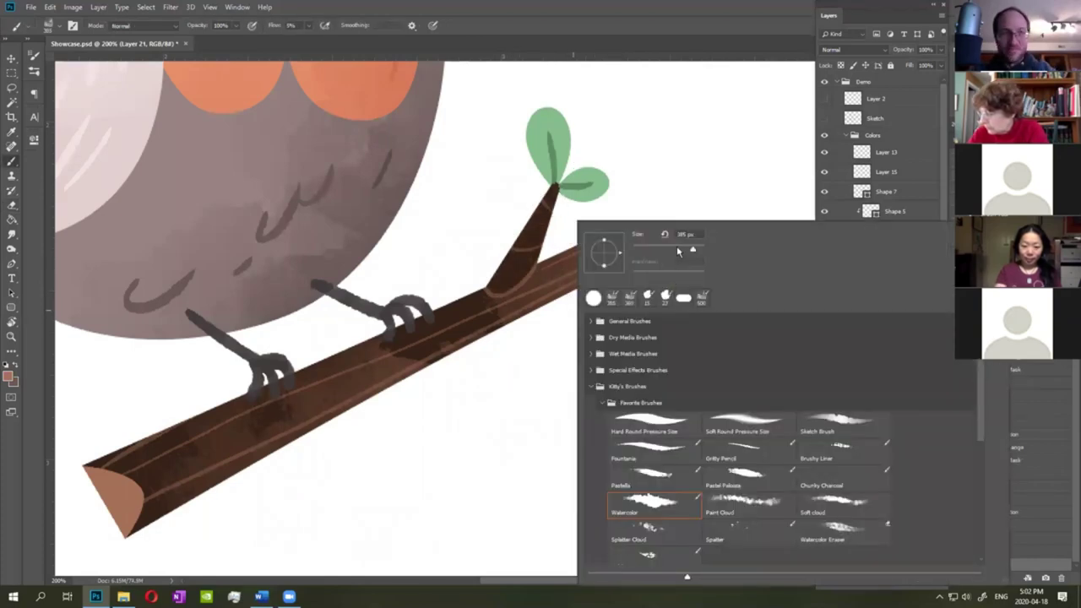
left_click_drag(675, 247, 672, 248)
left_click(732, 27)
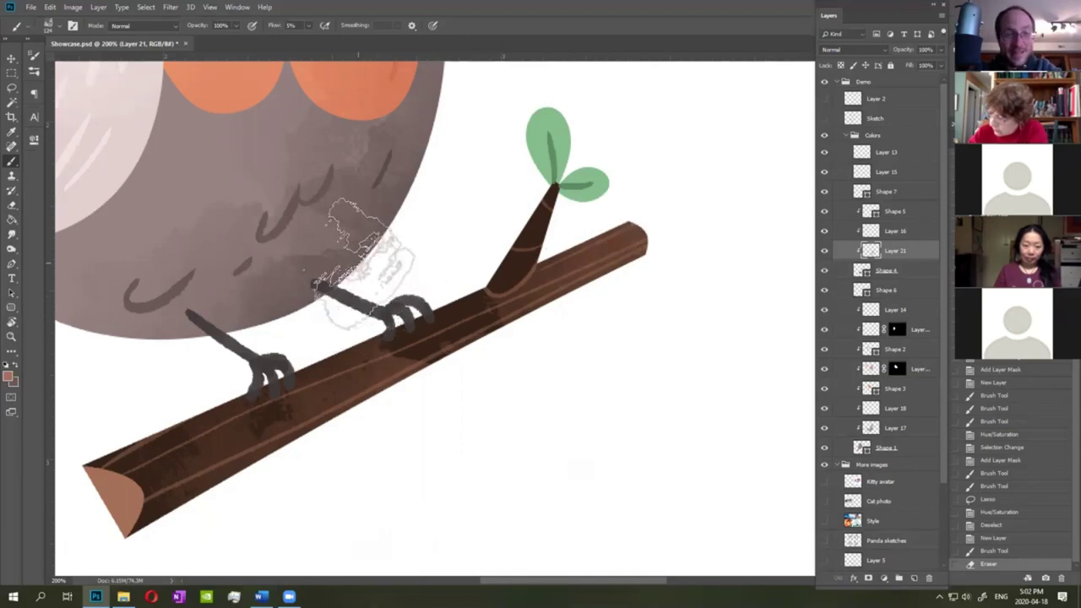
left_click(11, 58)
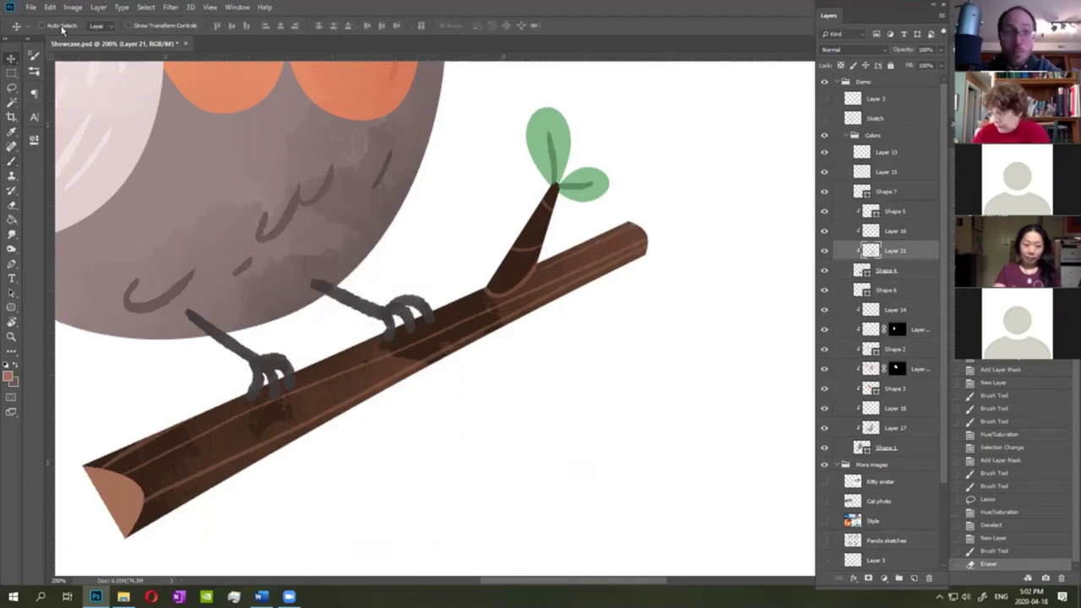
left_click(587, 170)
left_click(915, 579)
right_click(904, 291)
left_click(925, 328)
Brush watercolor shading over the base of the leaves on Layer 22 in the leaf veins' green 5f8f64.
left_click(8, 376)
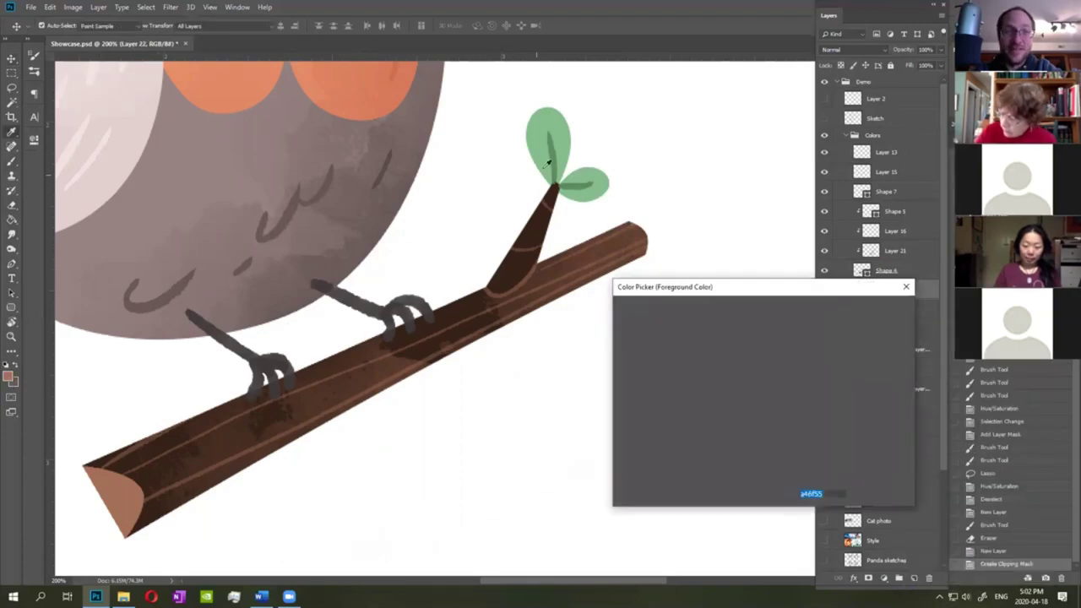
left_click(552, 160)
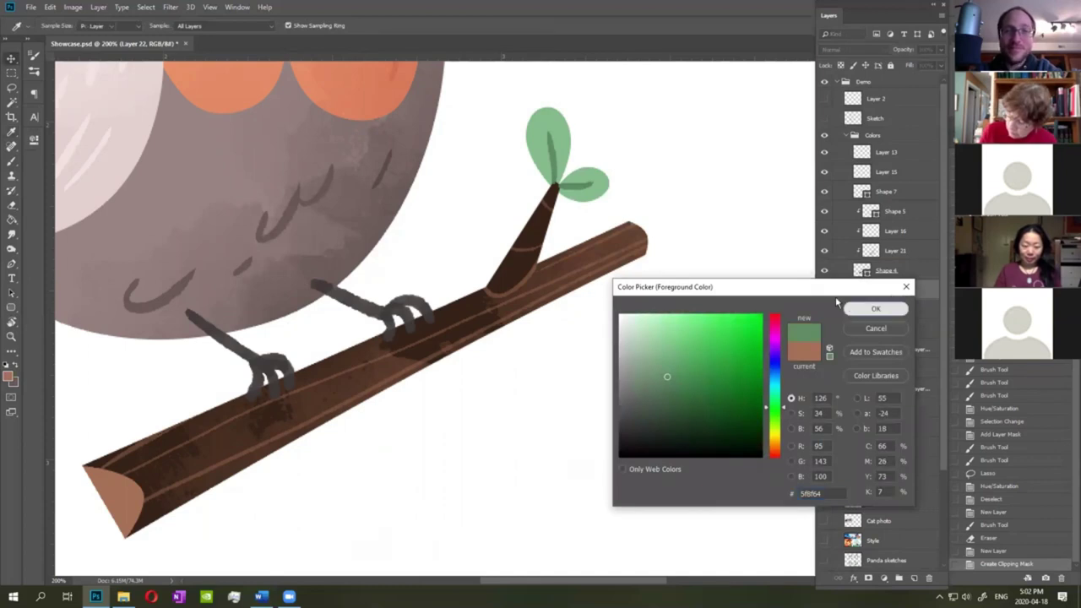
left_click(887, 310)
key("b")
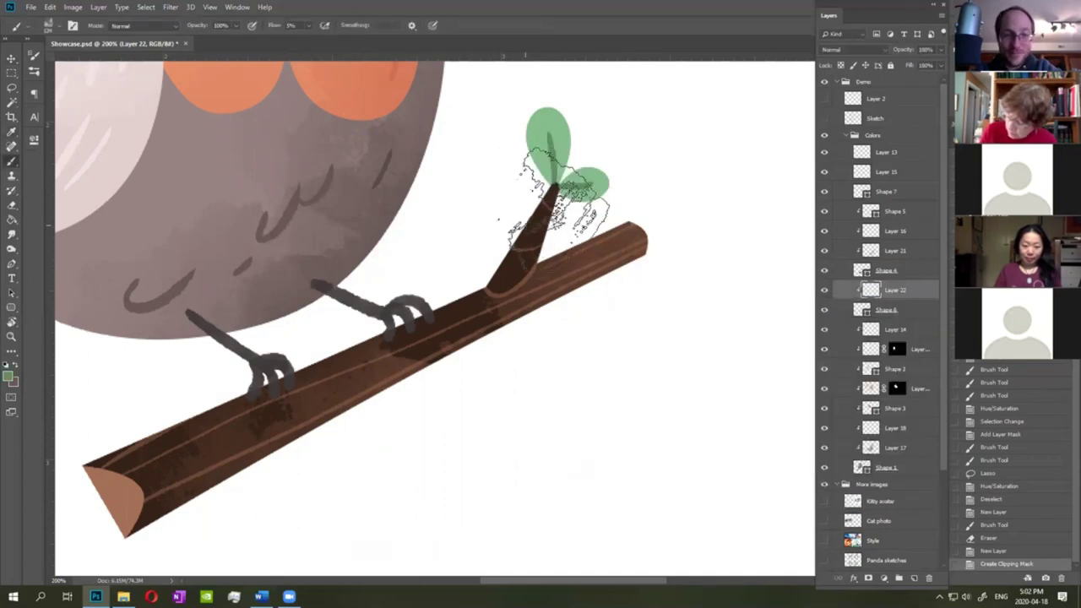
mouse_move(517, 163)
left_mouse_down()
mouse_move(502, 218)
mouse_move(514, 215)
mouse_move(510, 231)
left_mouse_up()
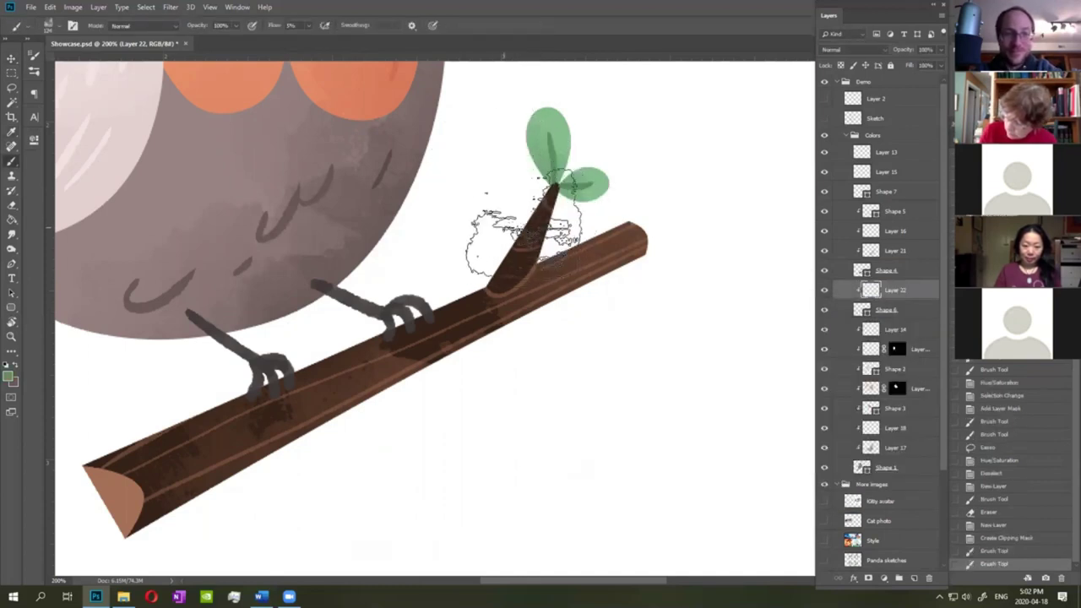
Collapse the Colors layer group with the whole illustration in view.
key("ctrl+minus")
key("ctrl+minus")
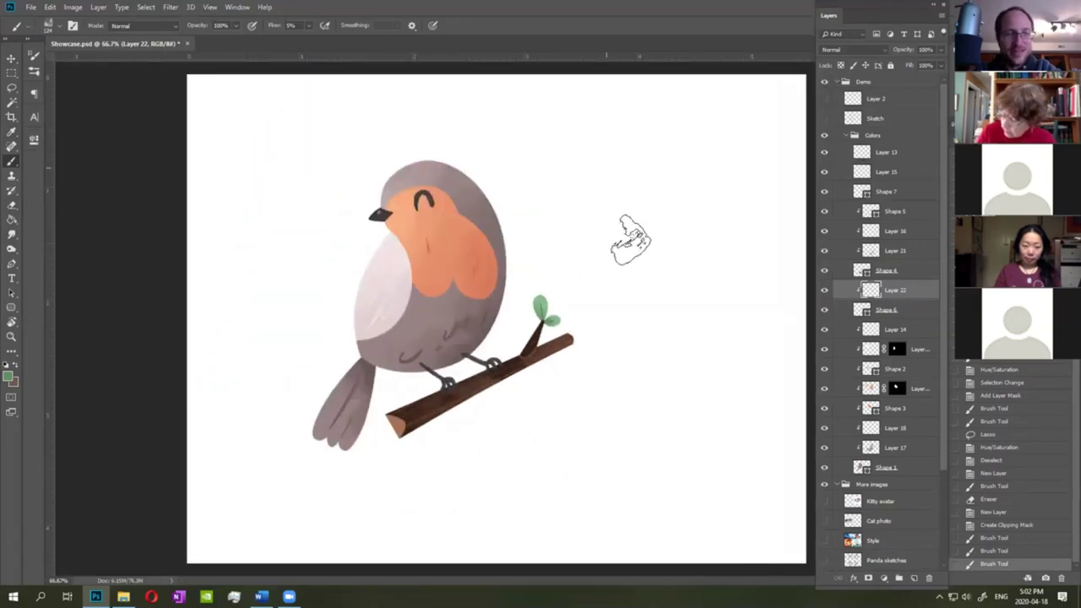
left_click(888, 152)
left_click(844, 138)
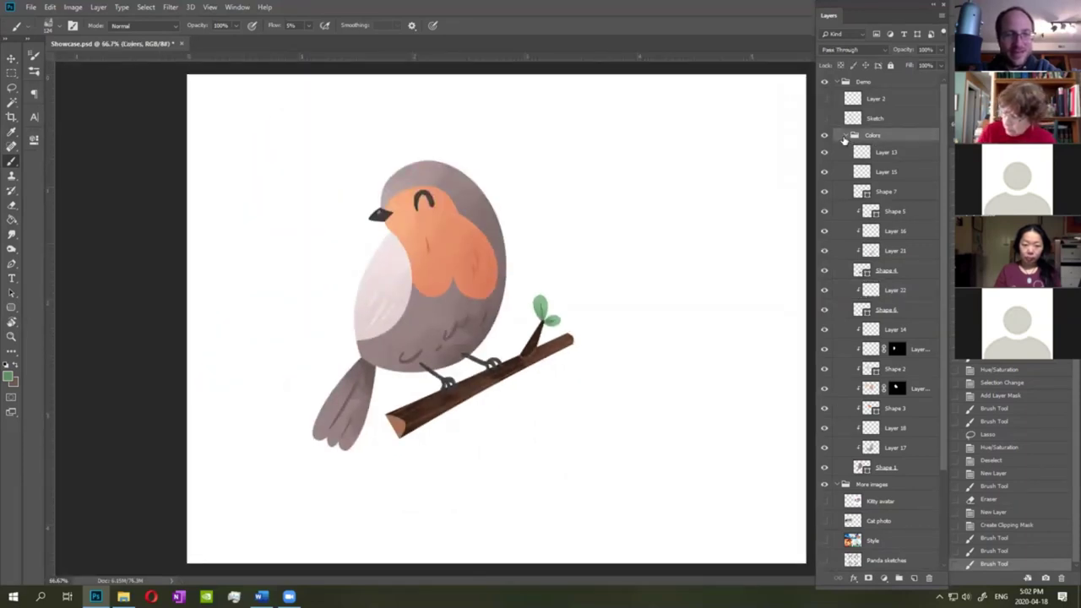
left_click(847, 137)
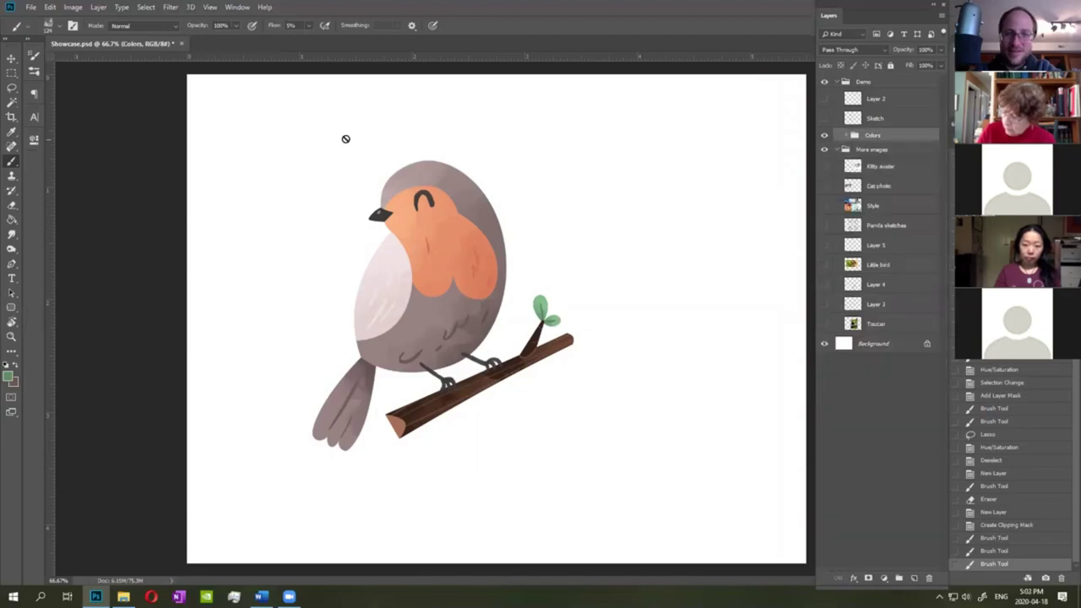
Open the texture image 2013stock Watercolorpack-frozen 02 from the Free folder inside Artwork's Textures folder.
left_click(30, 8)
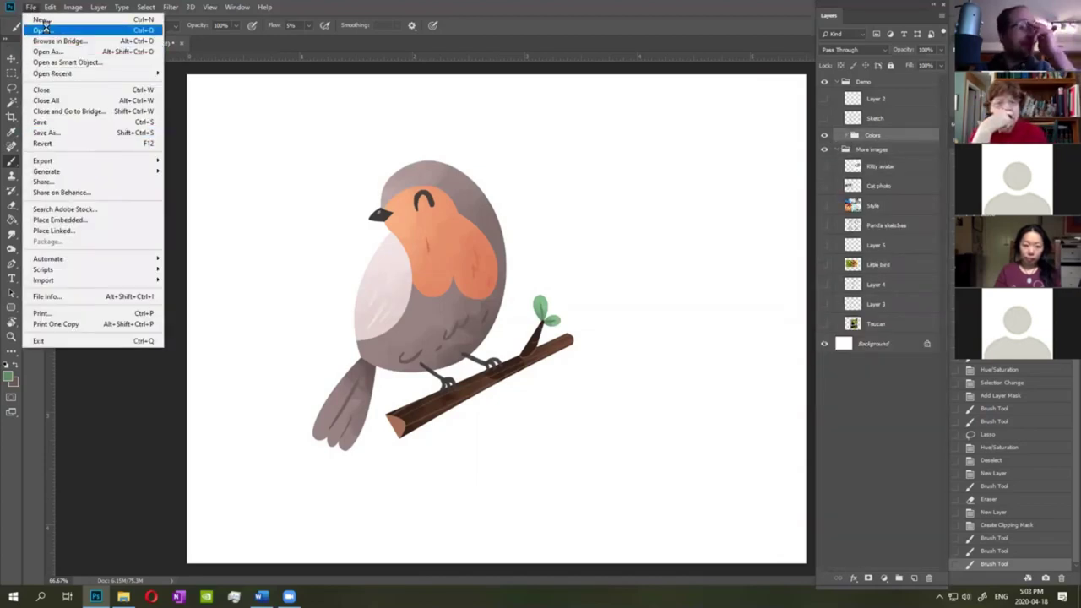
left_click(45, 31)
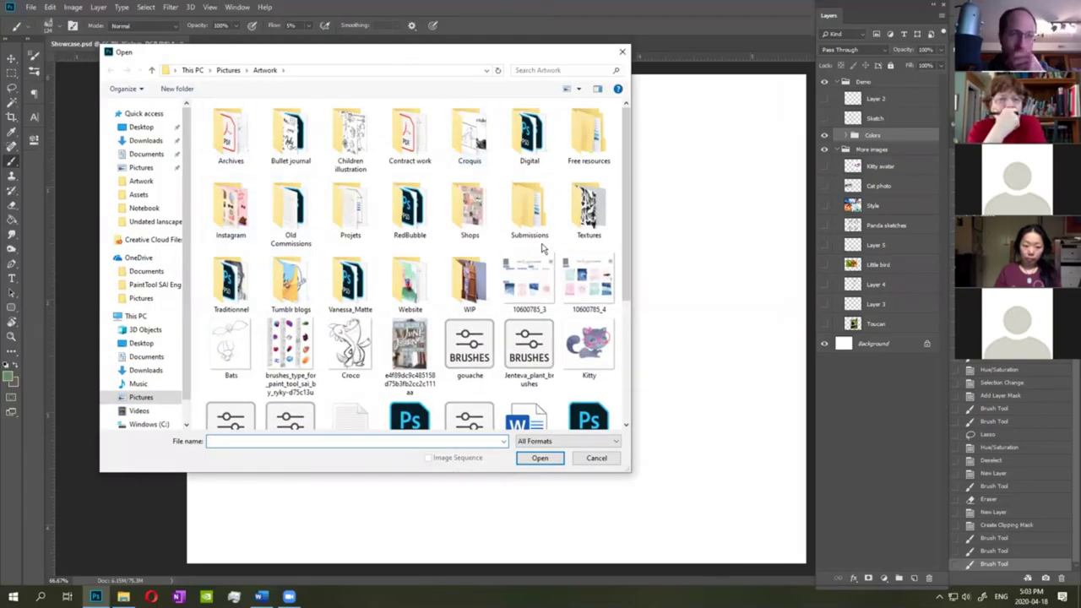
double_click(587, 210)
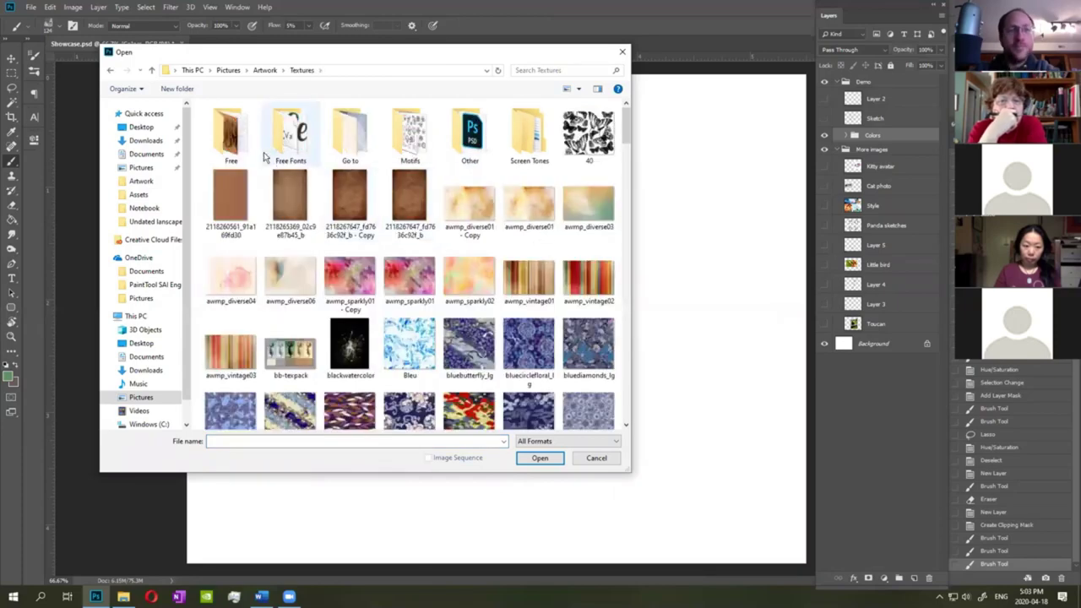
double_click(226, 144)
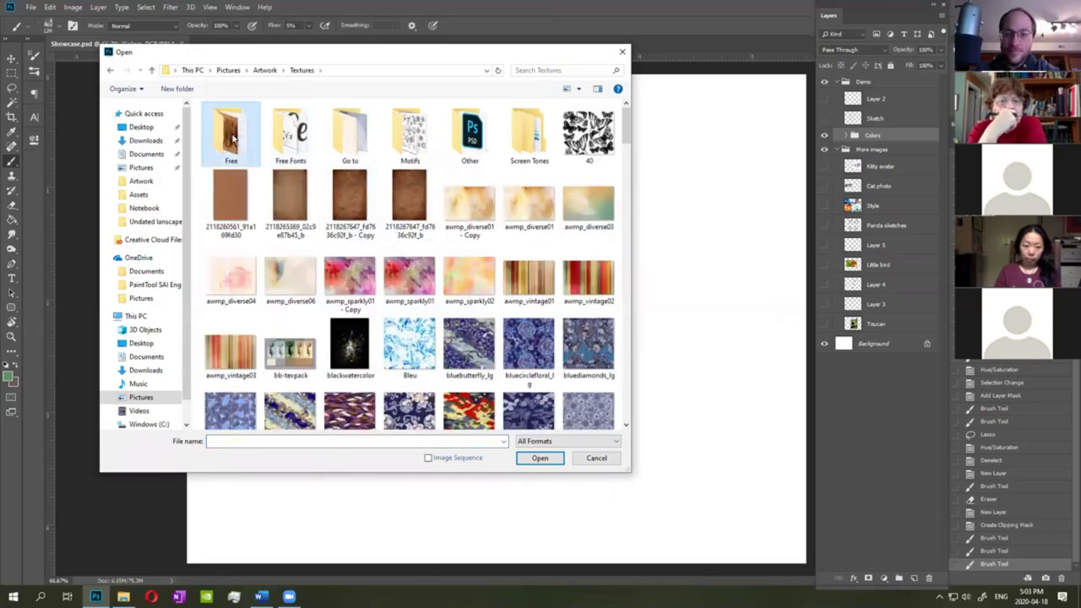
left_click(589, 136)
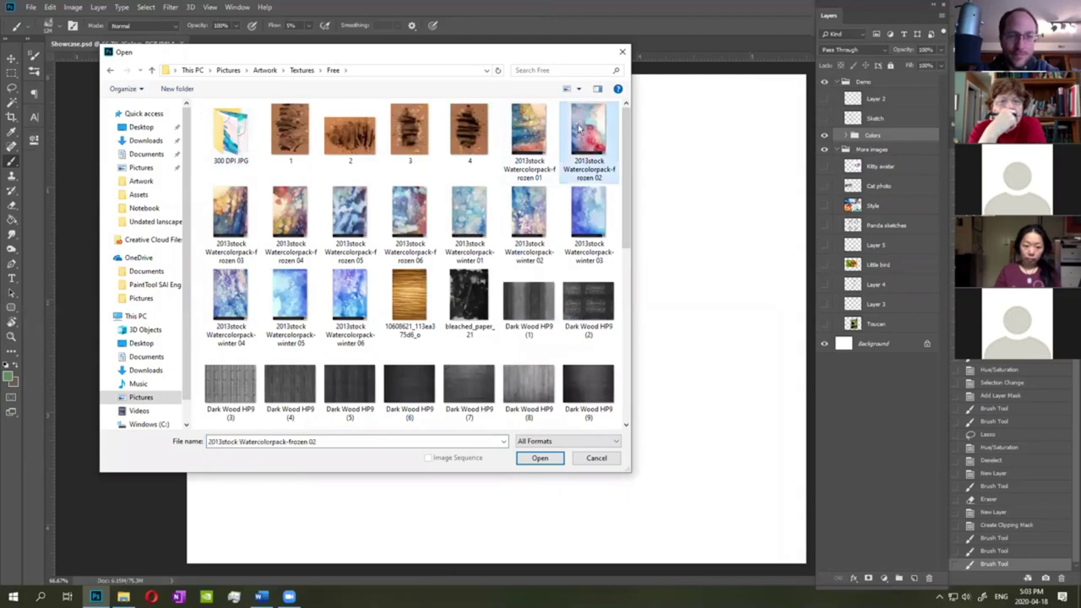
left_click(539, 459)
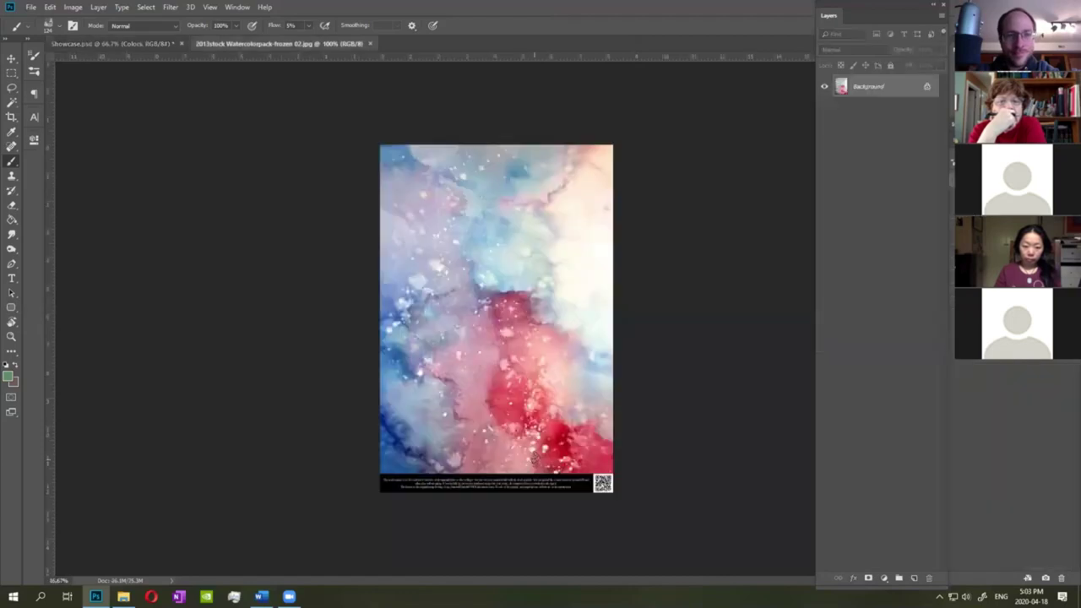
Copy the painted area of the texture without its black footer and paste it into Showcase.psd above the Colors group.
key("m")
mouse_move(374, 126)
left_mouse_down()
mouse_move(676, 420)
mouse_move(710, 471)
left_mouse_up()
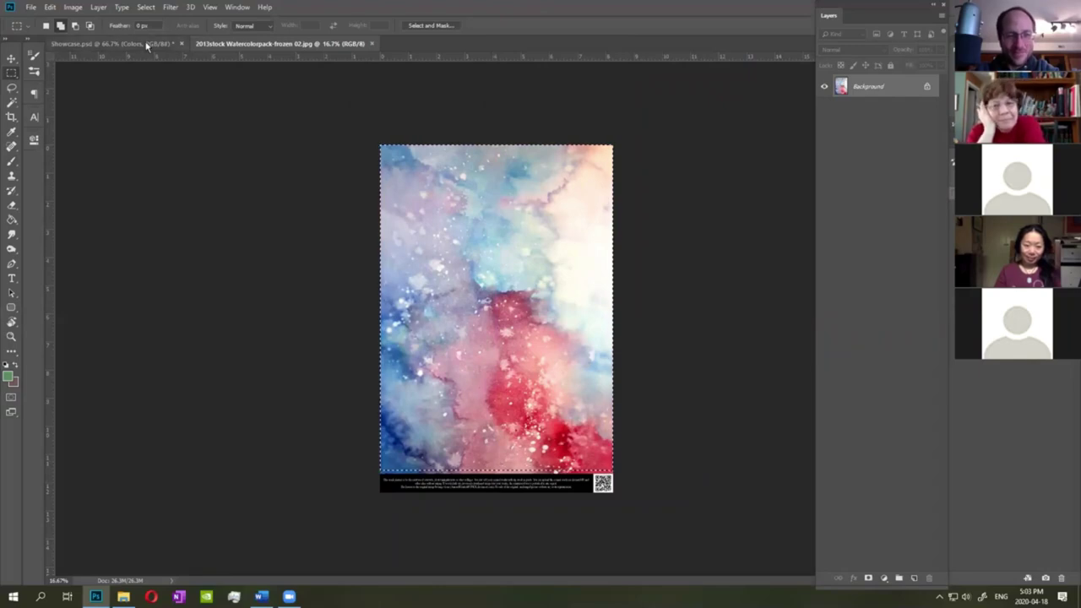
key("ctrl+c")
key("ctrl+Tab")
key("ctrl+v")
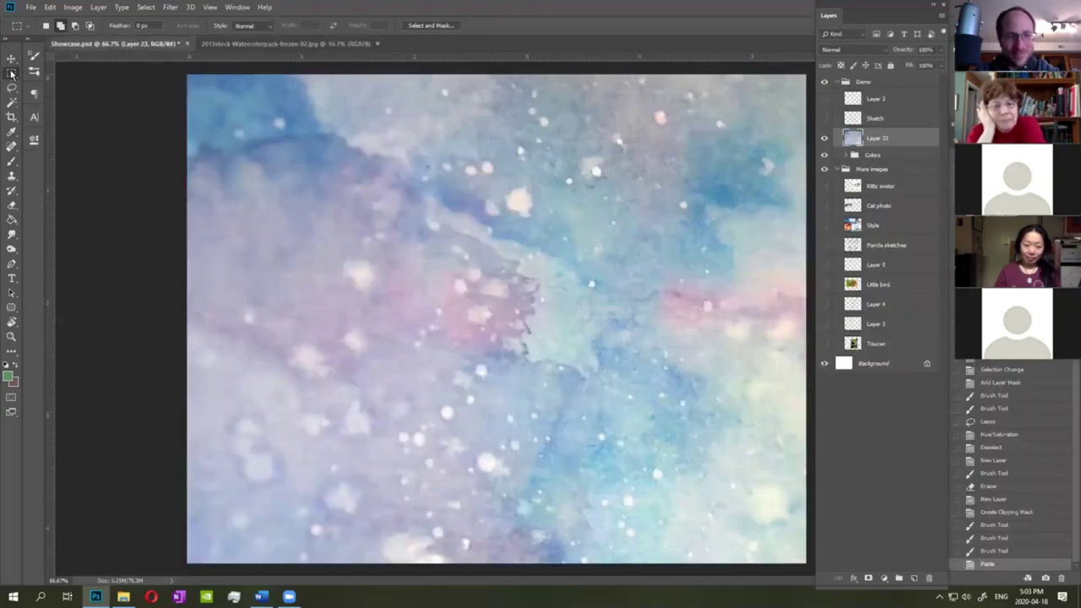
Scale the pasted watercolor texture down proportionally to about 35% and position it over the bird and most of the branch.
right_click(621, 188)
left_click(661, 288)
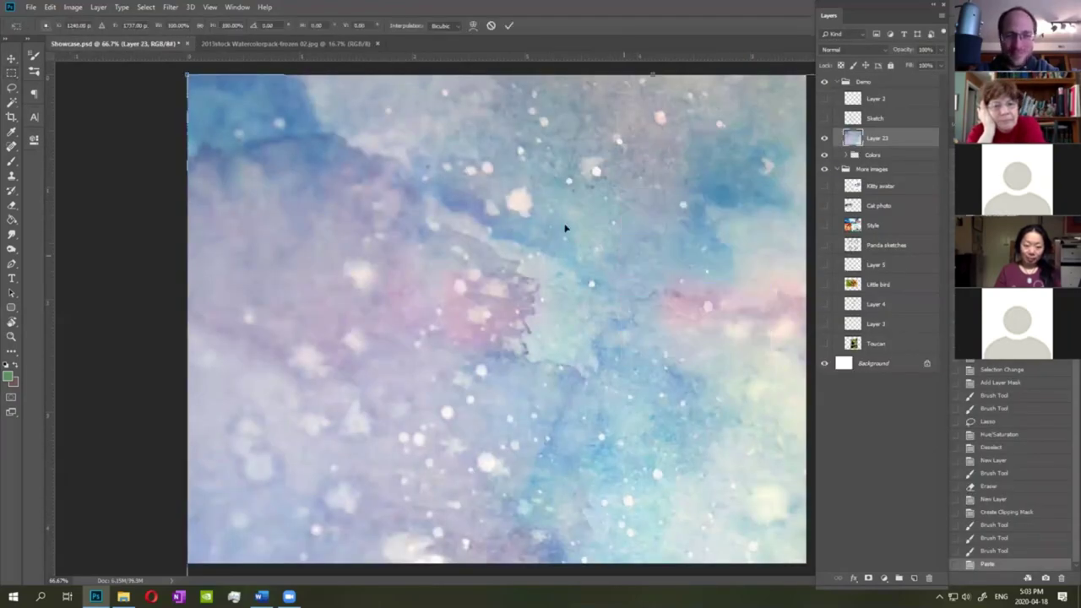
left_click(216, 28)
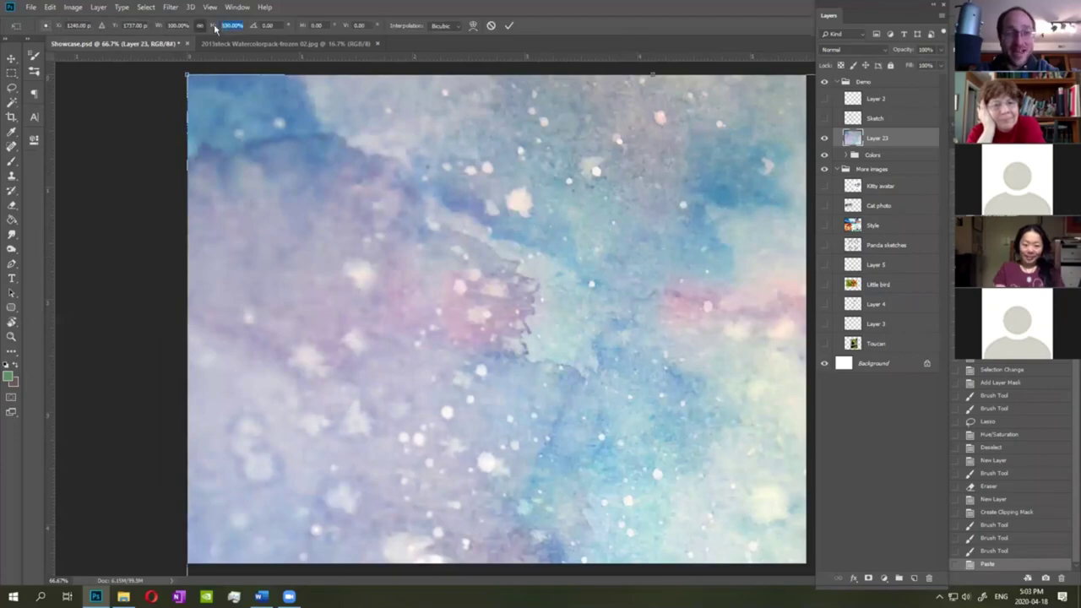
type("50")
key("Return")
left_click_drag(470, 385, 318, 148)
left_click_drag(683, 91, 537, 279)
left_click_drag(483, 380, 529, 186)
key("Return")
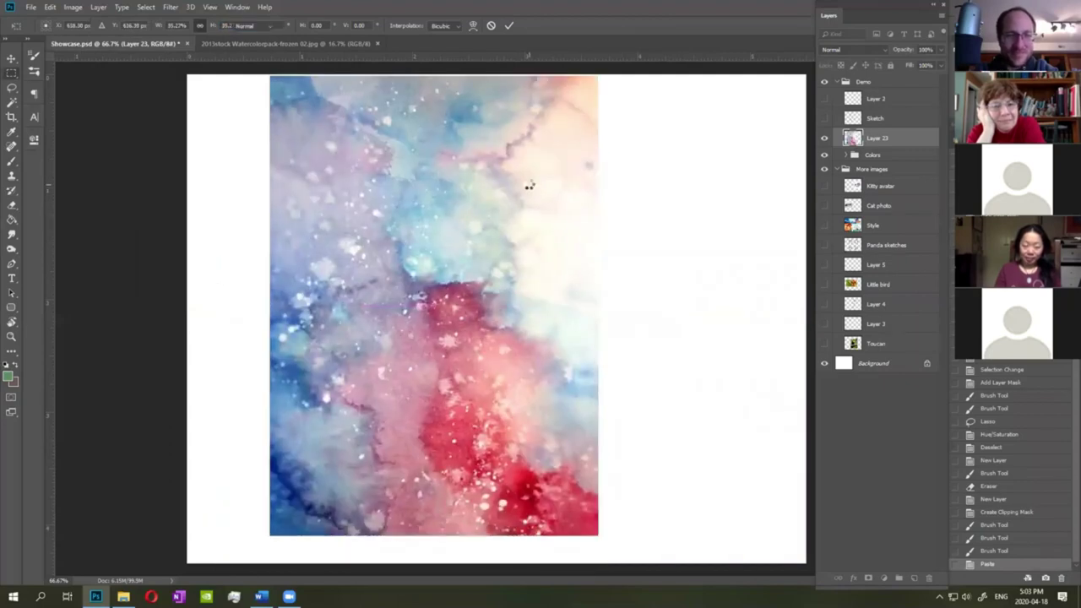
Clip the texture on Layer 23 to the Colors group.
right_click(900, 142)
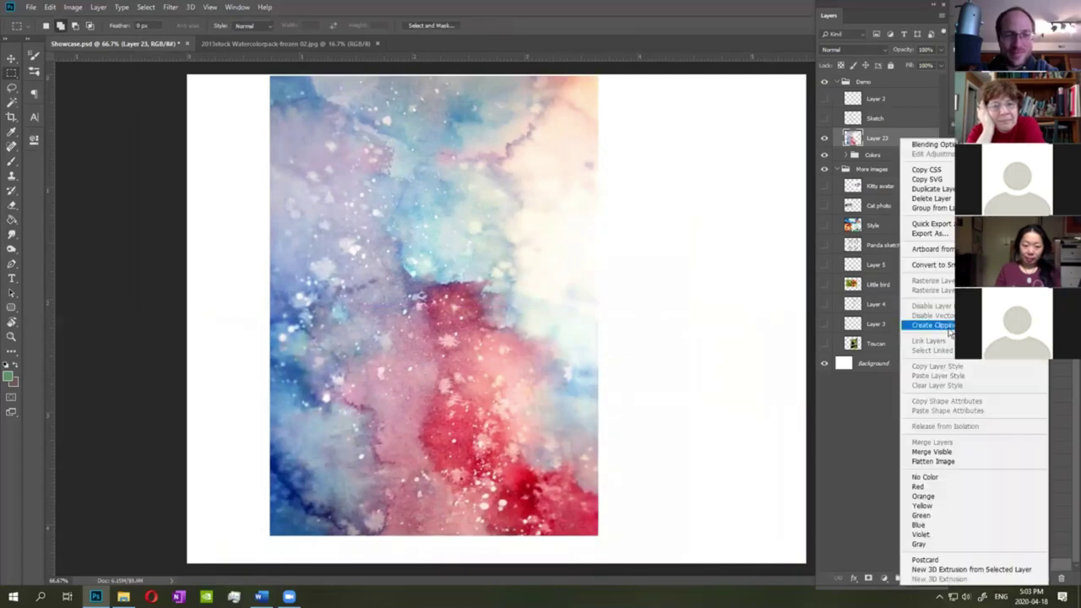
left_click(938, 328)
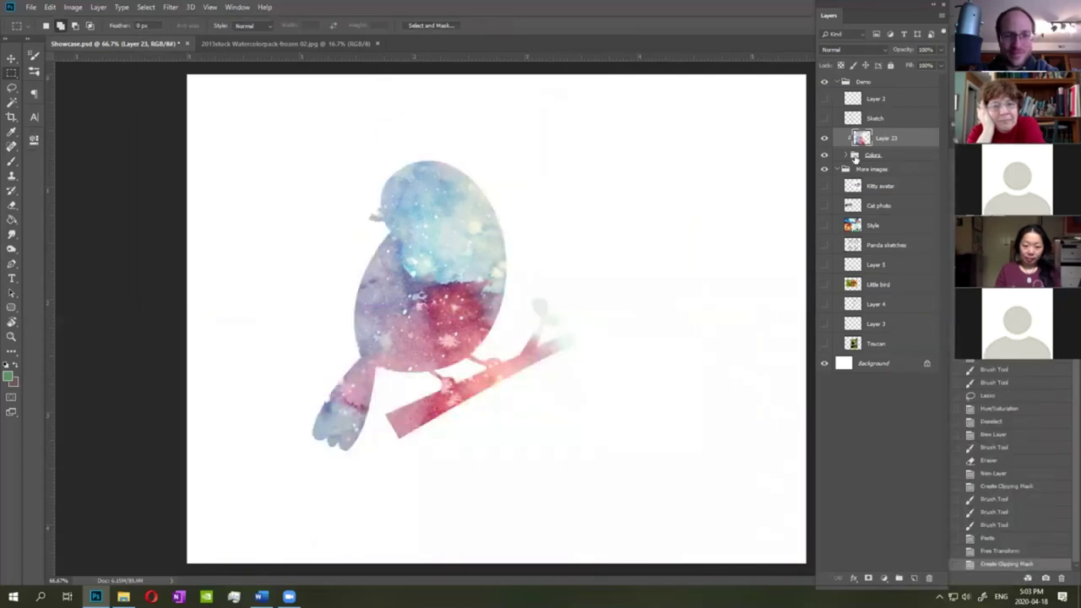
left_click(899, 159)
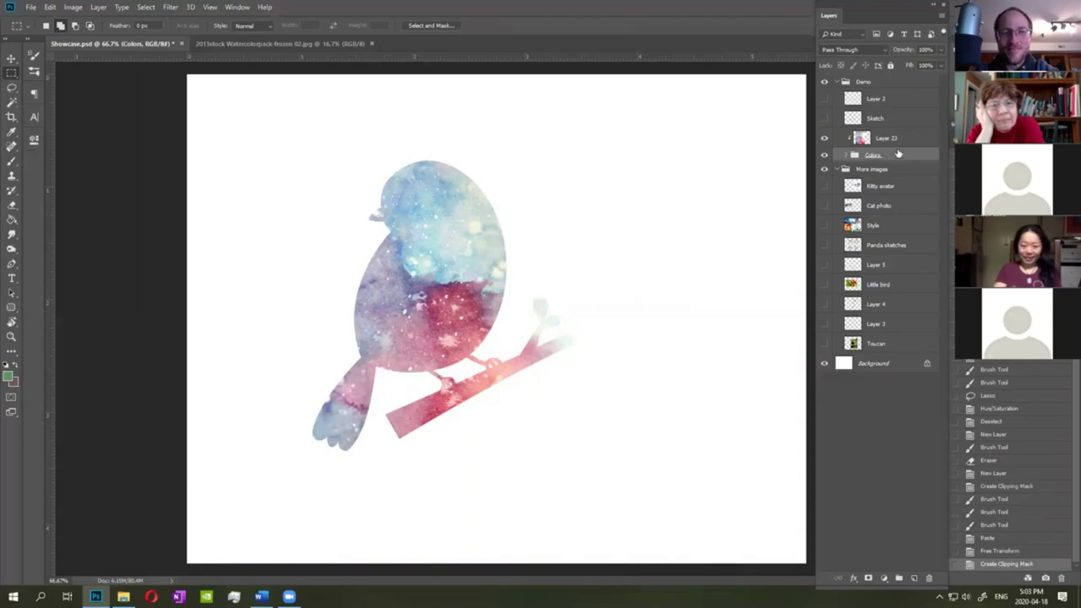
Shift Layer 23's texture sideways so it covers the whole branch and the leaves.
left_click(913, 140)
left_click(849, 49)
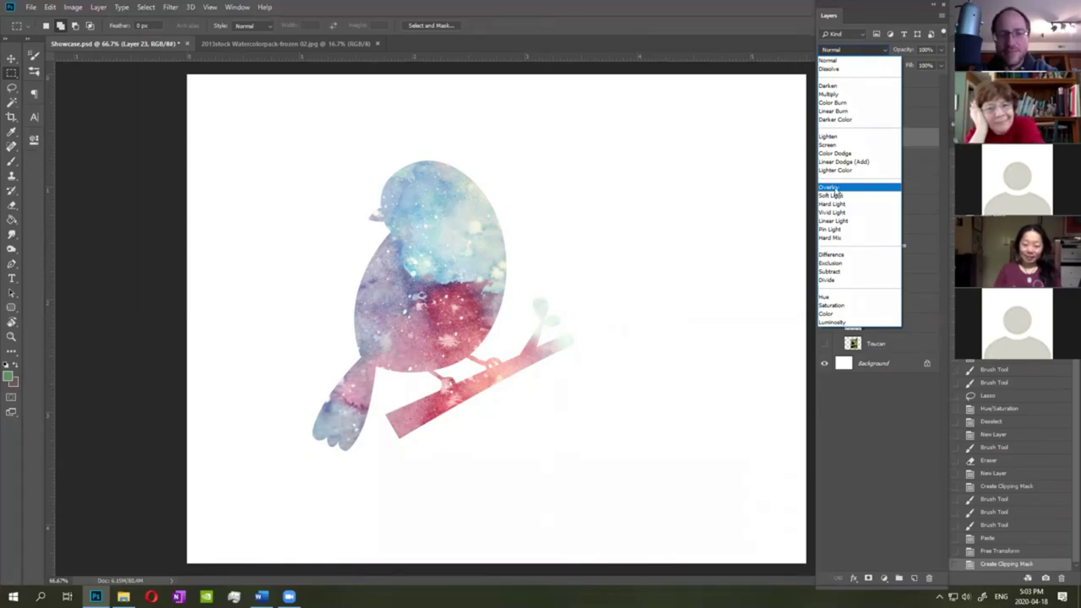
left_click(921, 139)
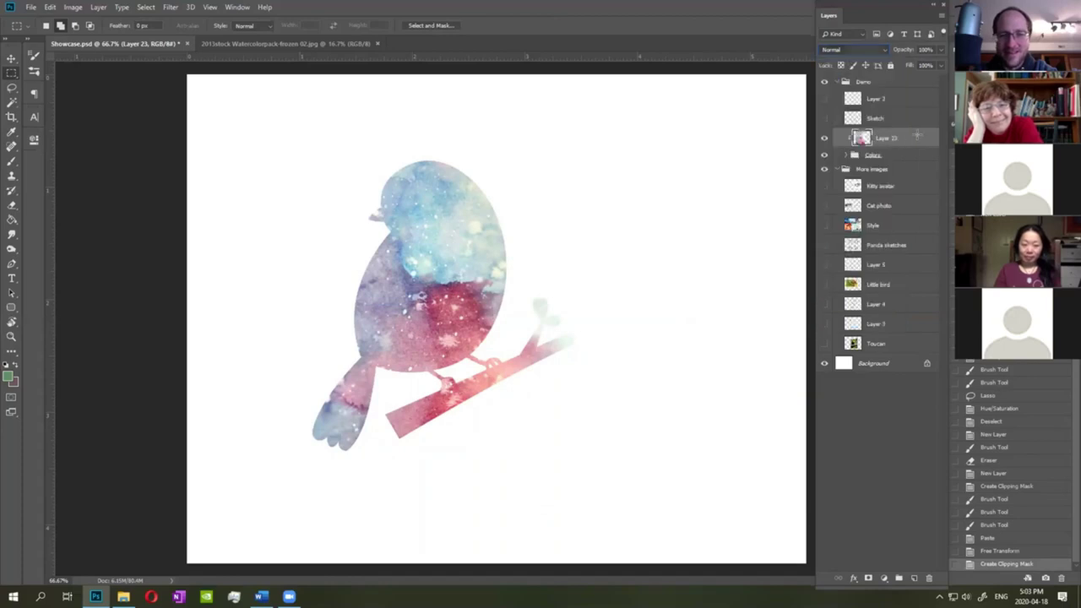
left_click(11, 57)
left_click_drag(516, 203, 541, 203)
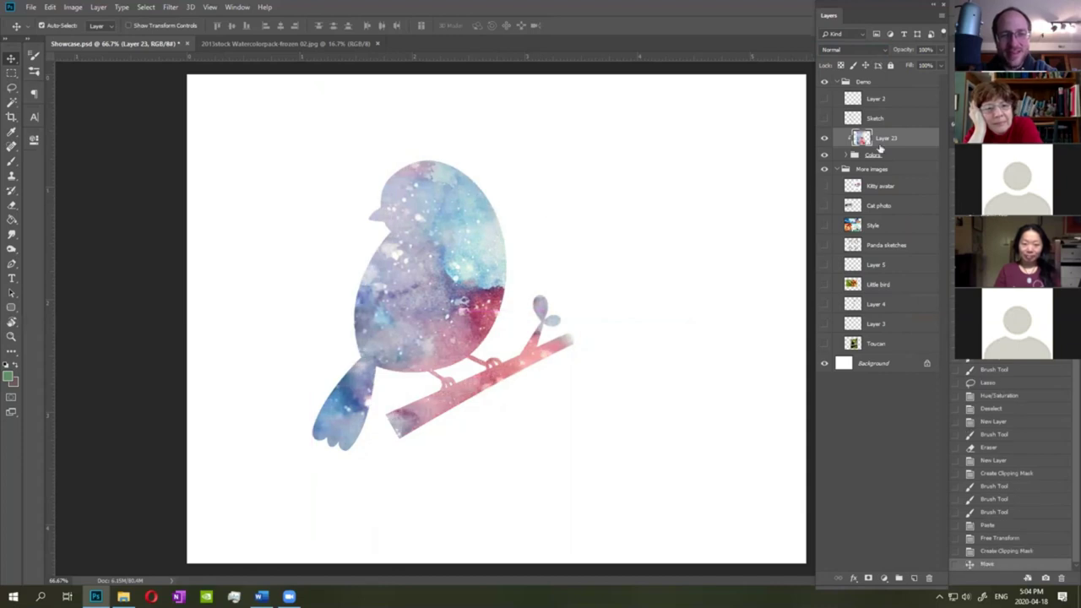
Set Layer 23's blending mode to Overlay and its opacity to 40%.
left_click(850, 50)
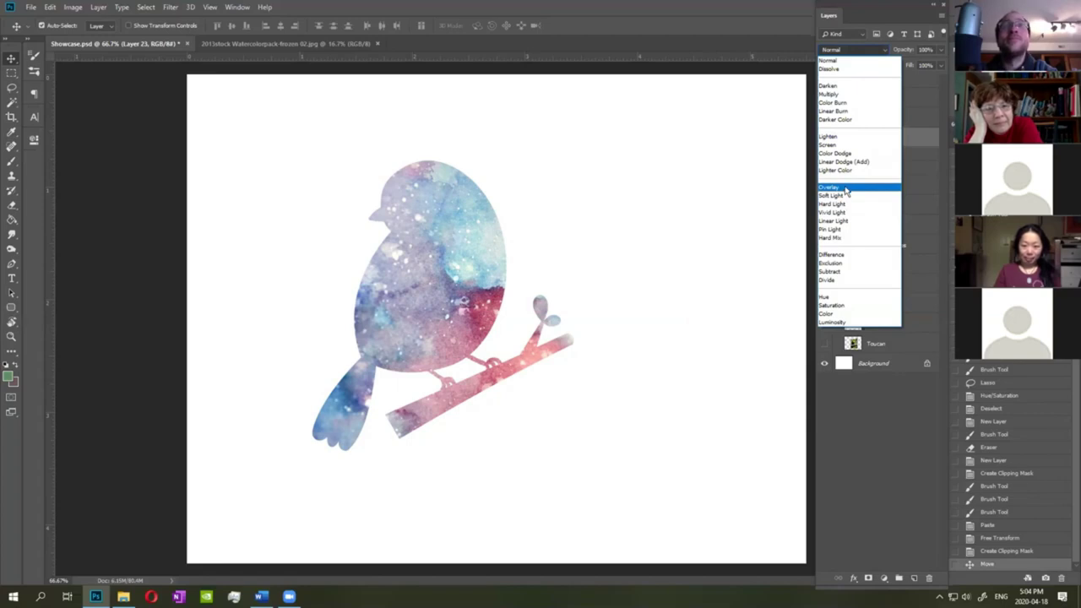
left_click(846, 188)
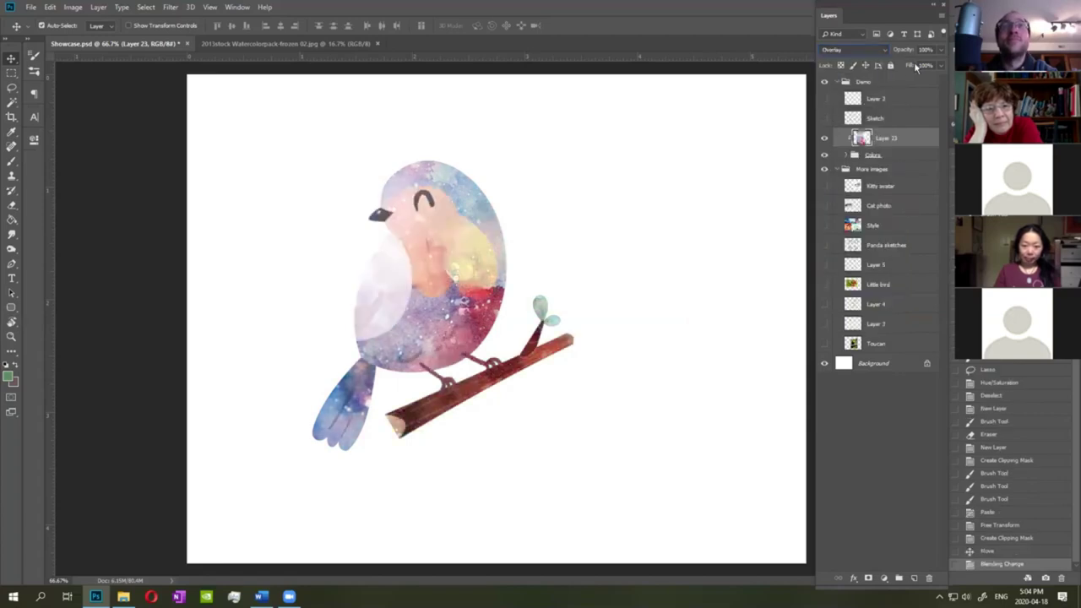
type("40")
key("Return")
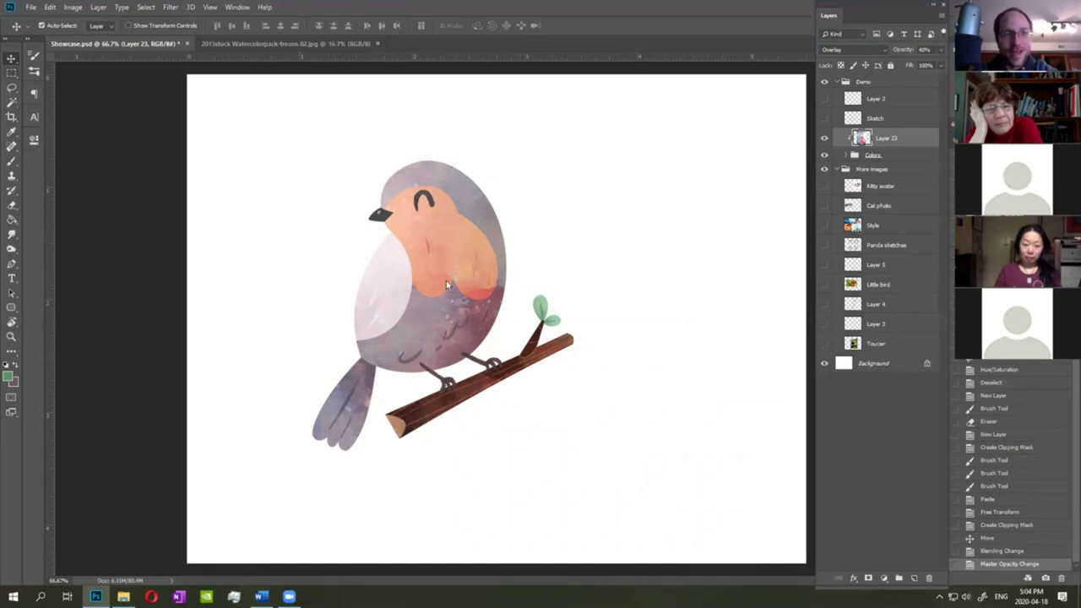
Free Transform Layer 23's texture, rotating it almost upside down and moving it over the bird.
left_click(12, 72)
right_click(510, 287)
left_click(634, 387)
left_click_drag(700, 338, 313, 148)
left_click_drag(511, 222, 482, 218)
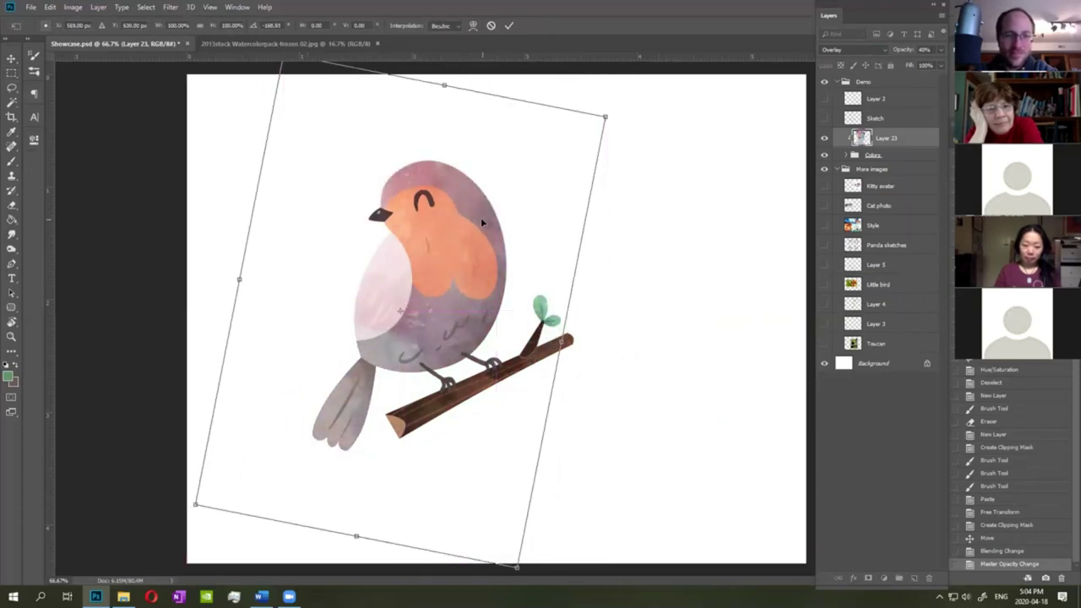
Rotate and reposition the texture so its red tones fall on the lower breast, belly and tail, and apply the transform.
right_click(459, 237)
left_click(411, 268)
left_click_drag(669, 273, 256, 311)
left_click_drag(492, 295, 577, 300)
mouse_move(701, 302)
left_mouse_down()
mouse_move(707, 279)
mouse_move(718, 305)
left_mouse_up()
left_click_drag(413, 307, 440, 297)
left_click_drag(701, 316, 704, 346)
left_click_drag(504, 325, 516, 327)
key("Return")
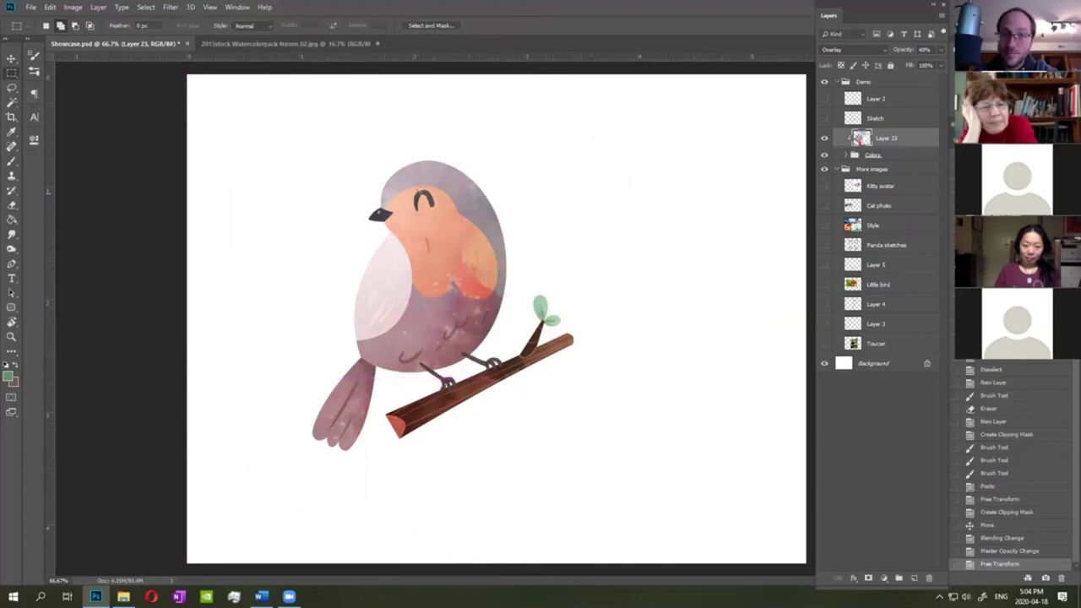
Expand the Colors group and raise Layer 18's Lightness to +67 with Hue/Saturation.
left_click(842, 159)
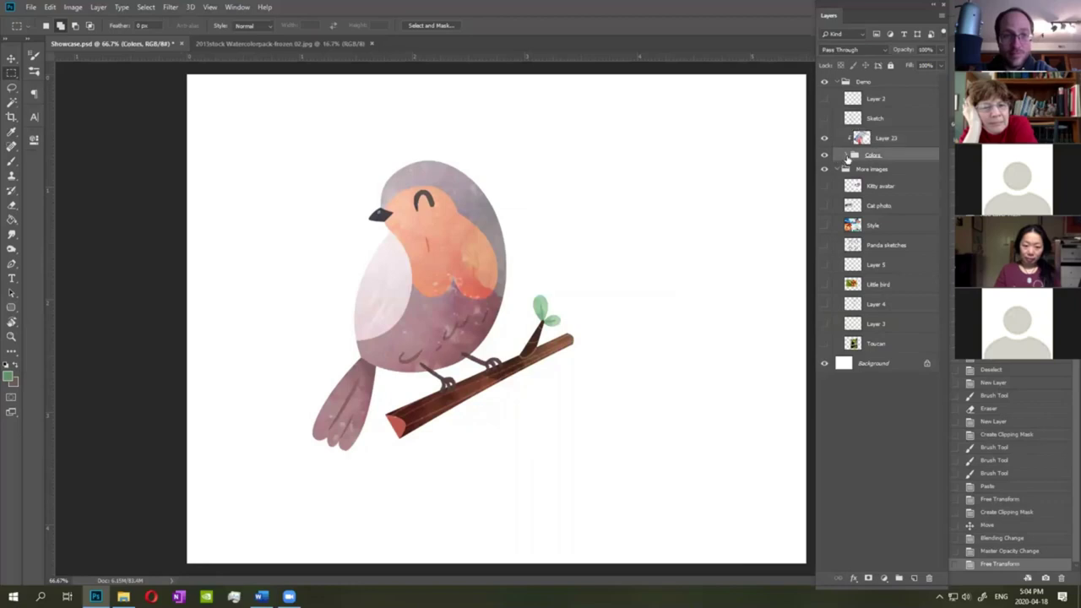
left_click(846, 155)
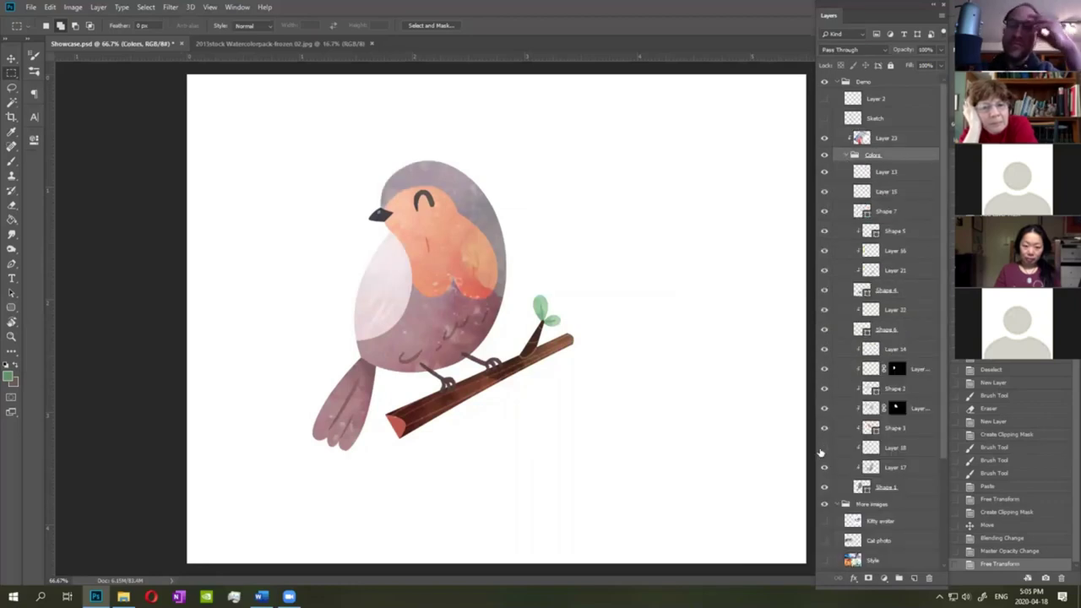
left_click(915, 453)
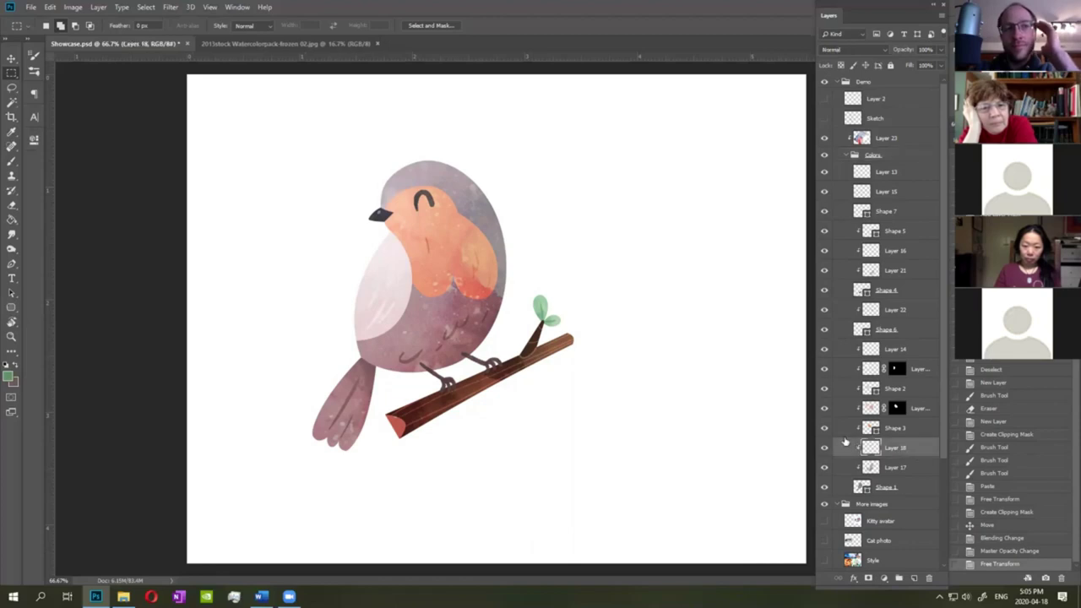
key("ctrl+u")
left_click(745, 227)
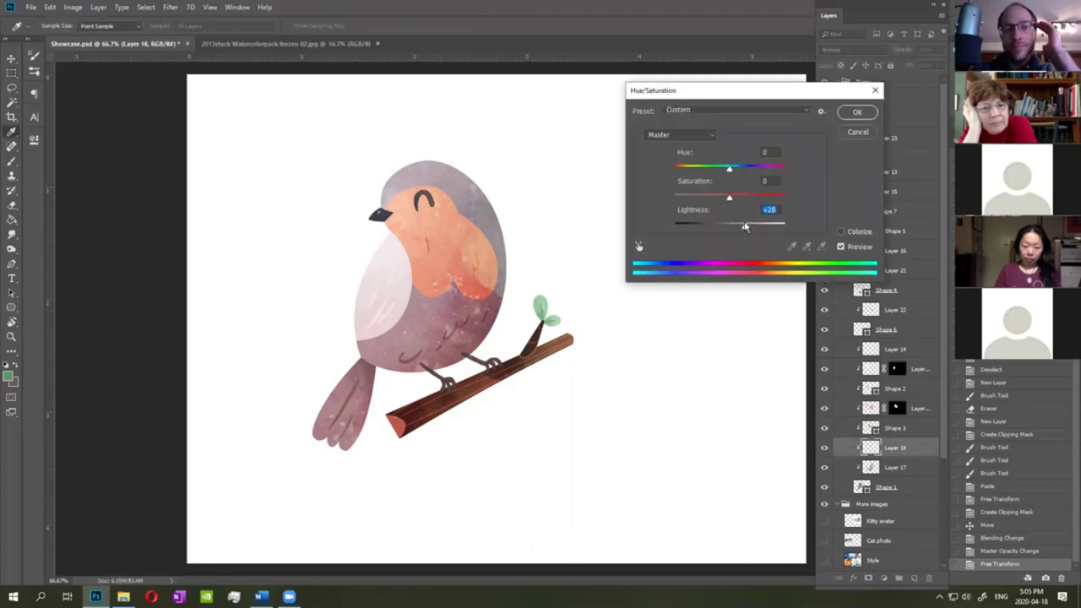
left_click(763, 226)
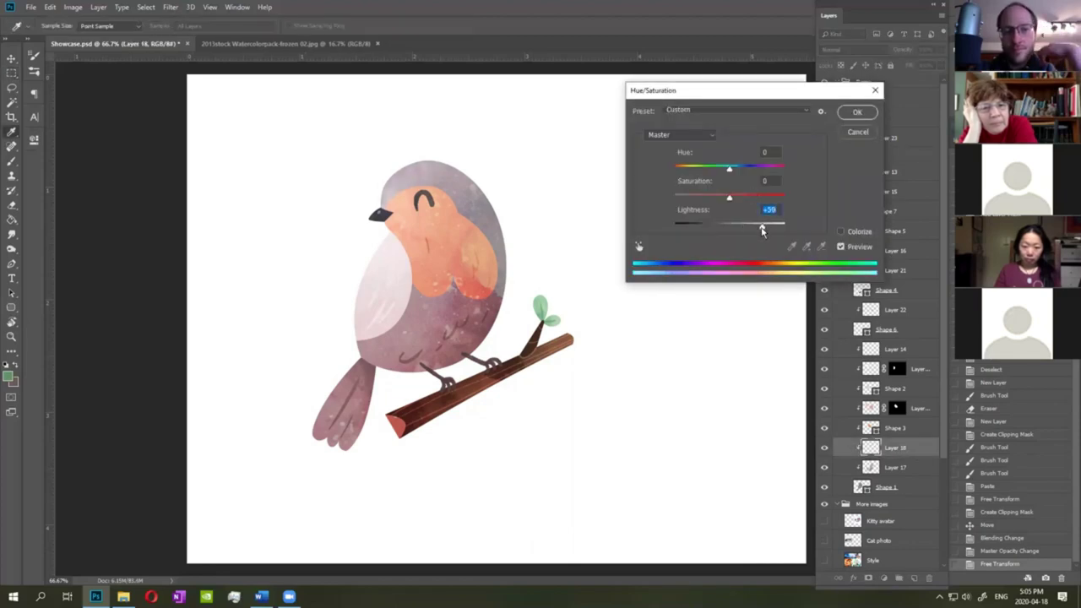
left_click(767, 227)
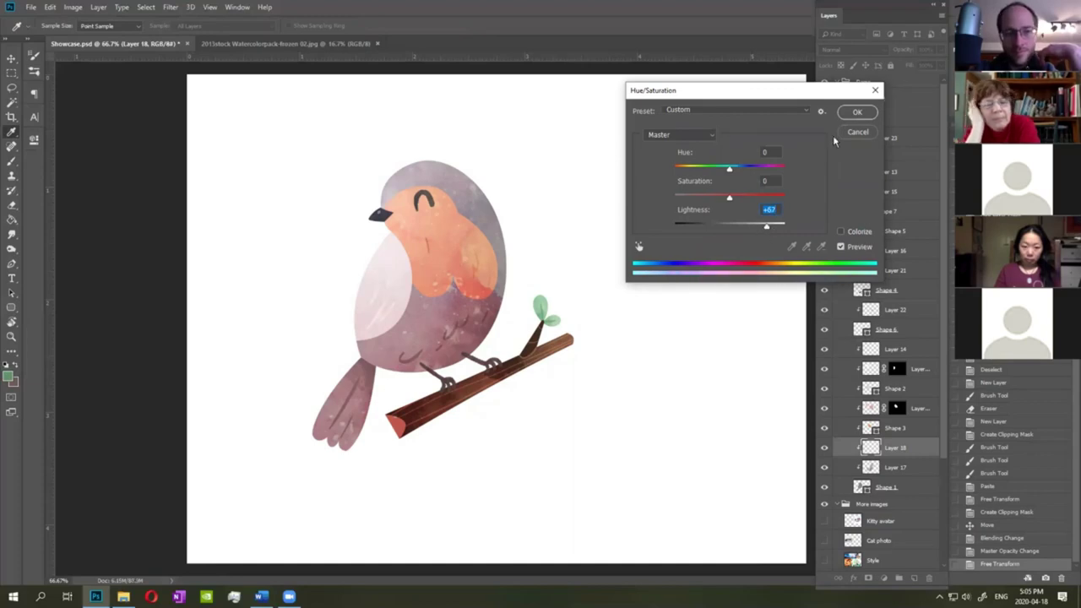
left_click(859, 110)
Lower Layer 23's opacity to 30% and switch to the Lasso tool.
left_click(908, 136)
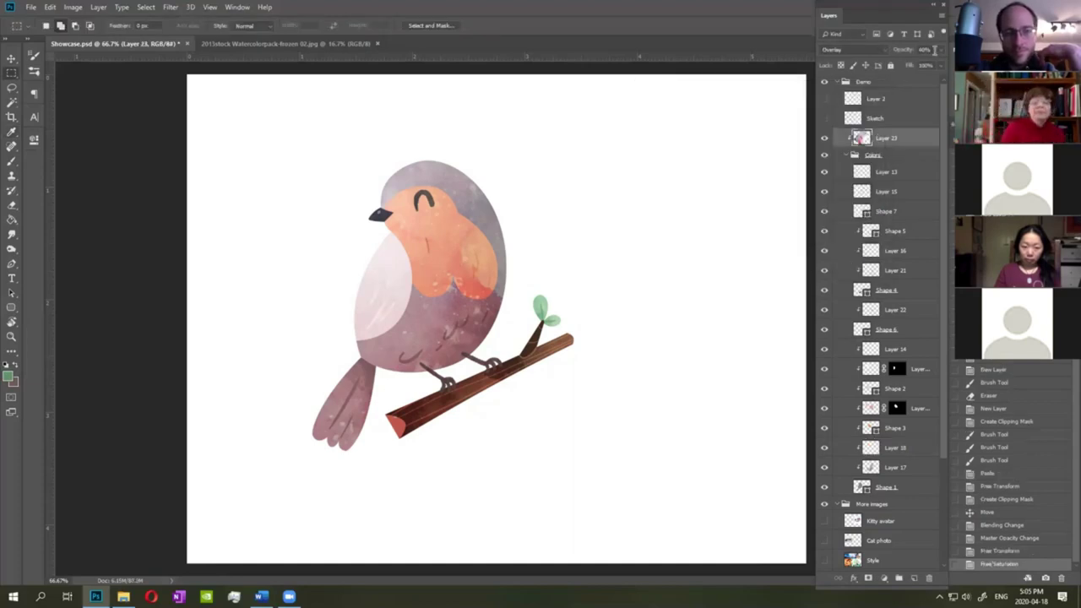
key("3")
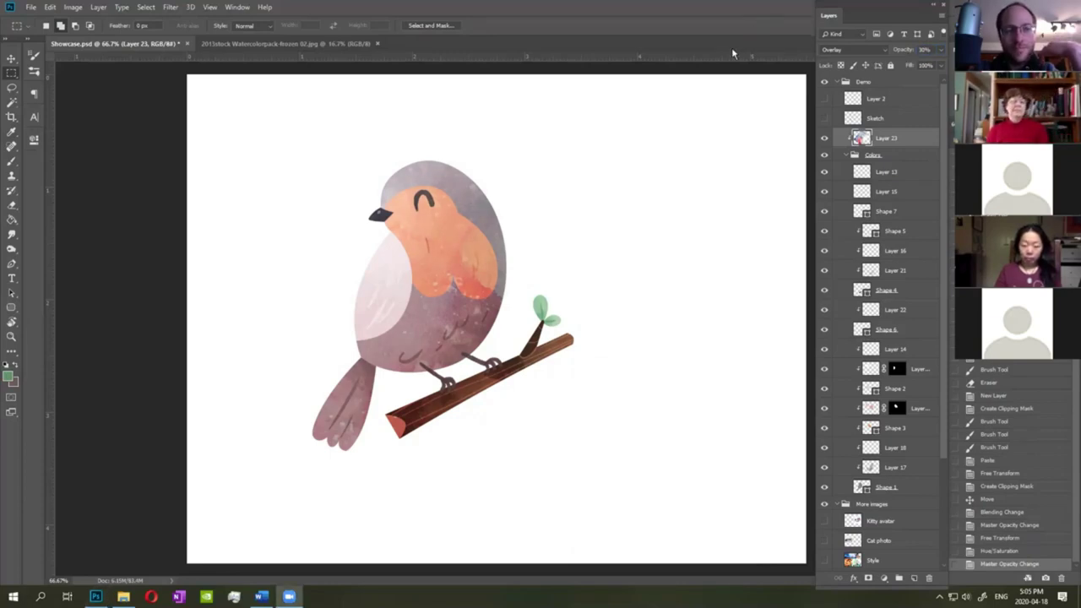
left_click(522, 297)
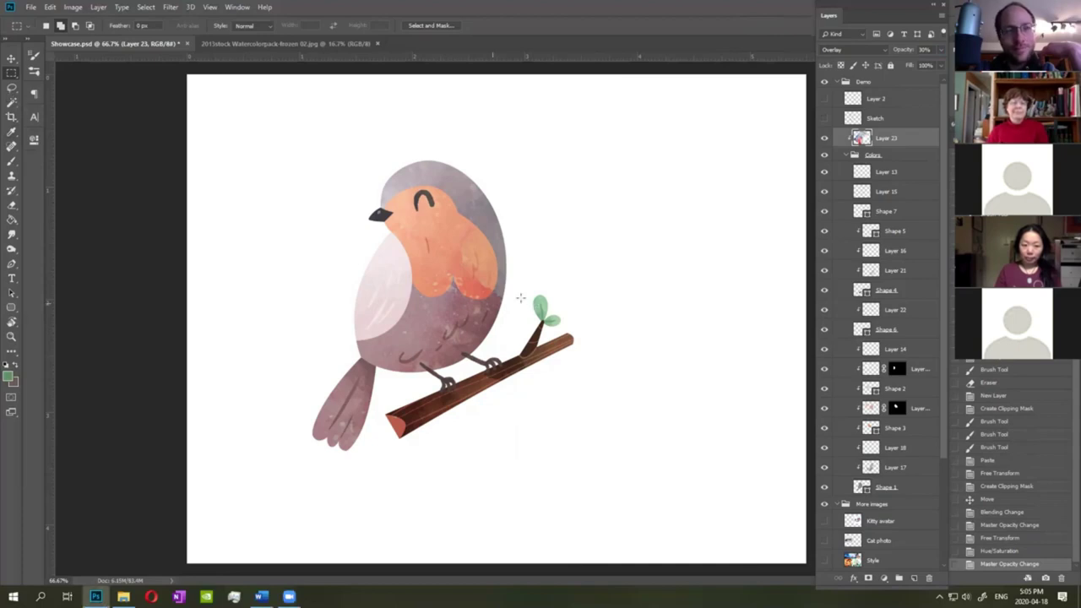
left_click(11, 87)
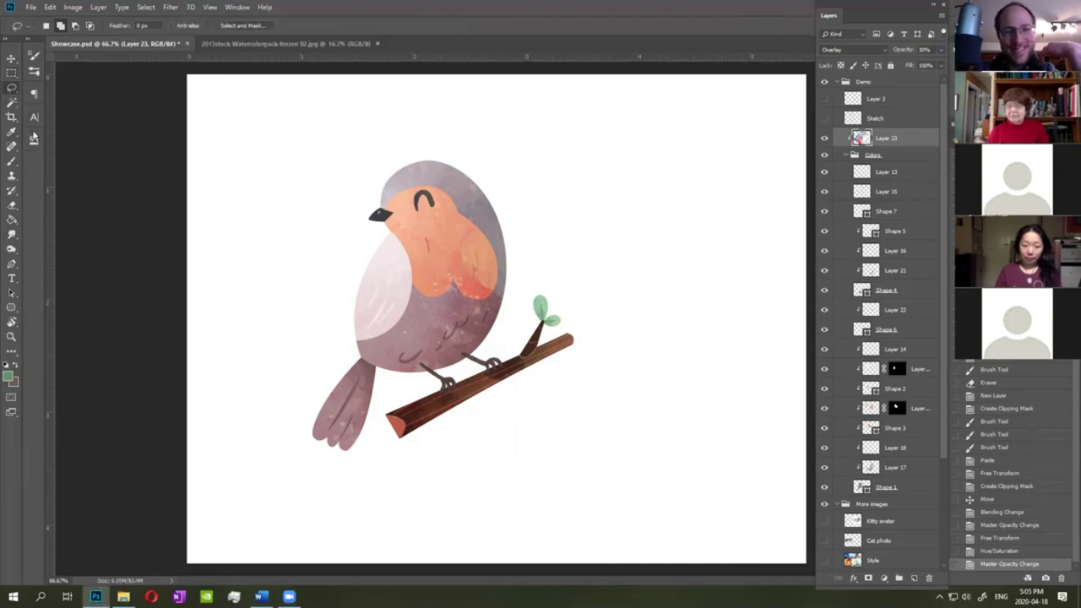
Lasso the feather marks on the right lobe of the orange breast, lower their Lightness to -12 on Layer 15, and deselect.
mouse_move(465, 258)
left_mouse_down()
mouse_move(494, 295)
mouse_move(508, 268)
mouse_move(480, 241)
mouse_move(486, 279)
left_mouse_up()
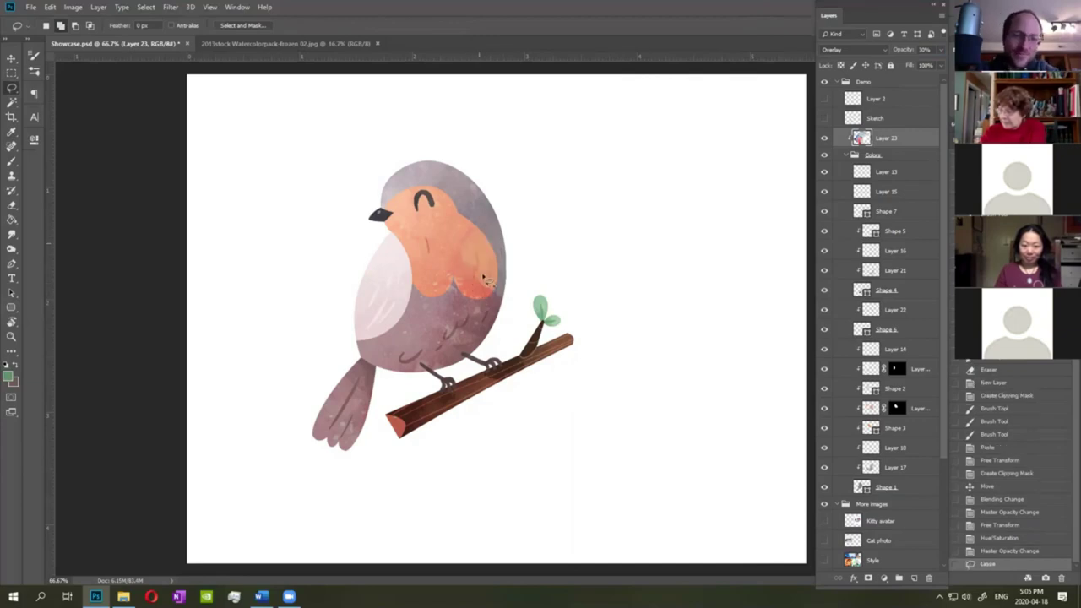
left_click(824, 192)
left_click(824, 191)
left_click(887, 191)
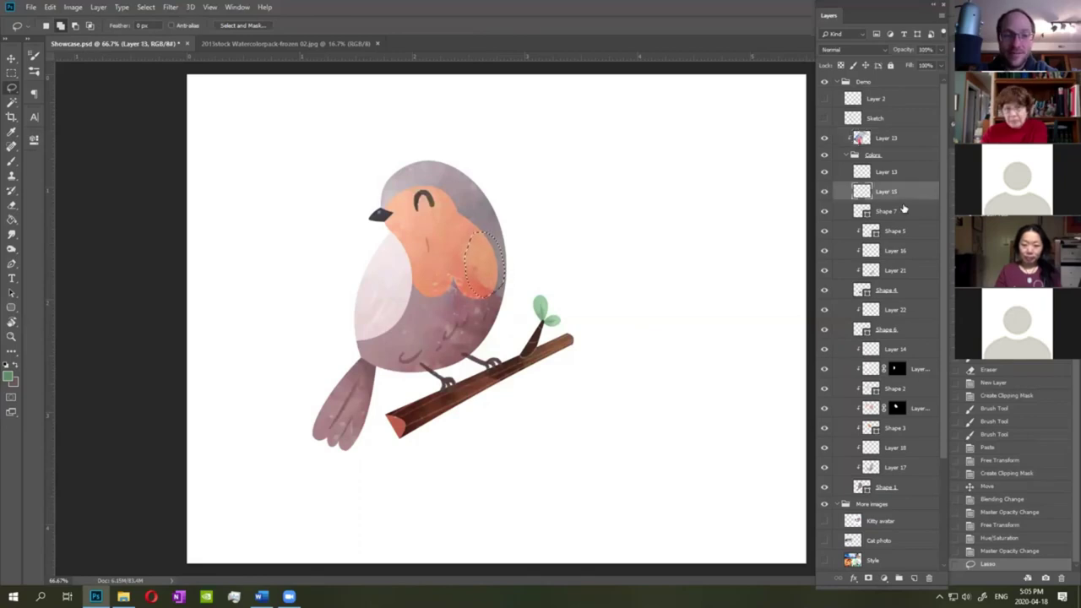
key("ctrl+u")
left_click(721, 223)
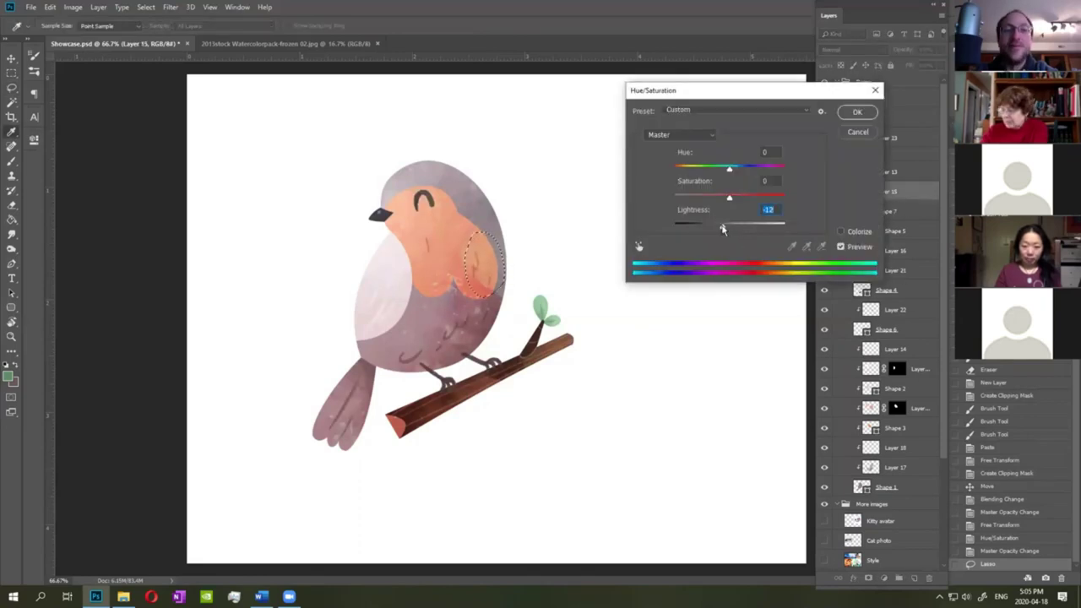
left_click(856, 111)
key("ctrl+d")
Lasso the feather marks on the bird's pale left patch, raise their Lightness strongly with Hue/Saturation on Layer 15, and deselect.
mouse_move(411, 297)
left_mouse_down()
mouse_move(353, 325)
mouse_move(393, 331)
mouse_move(404, 254)
left_mouse_up()
key("ctrl+u")
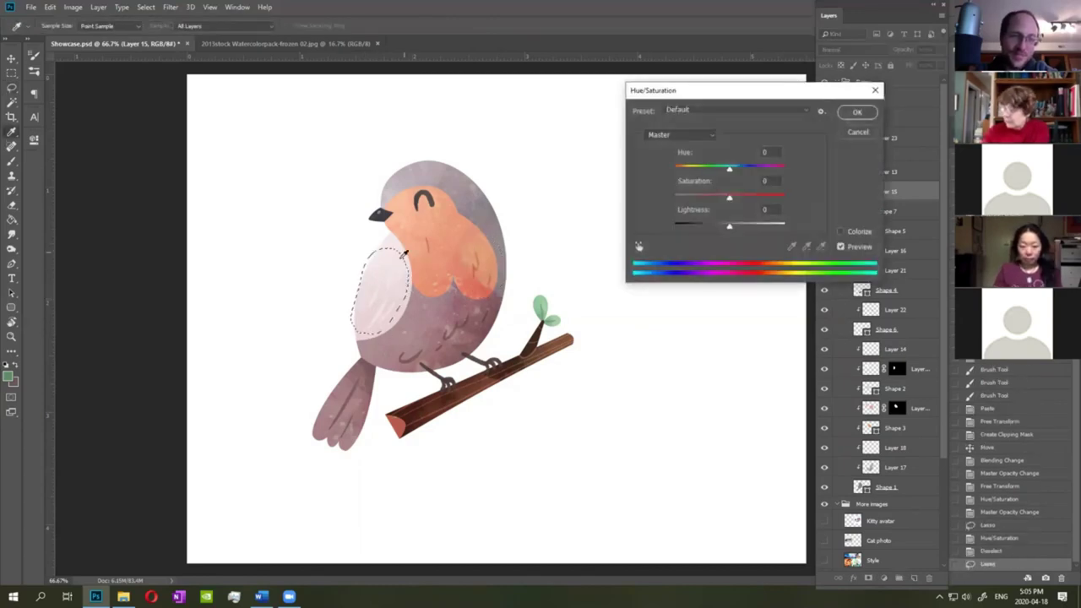
left_click_drag(729, 227, 764, 226)
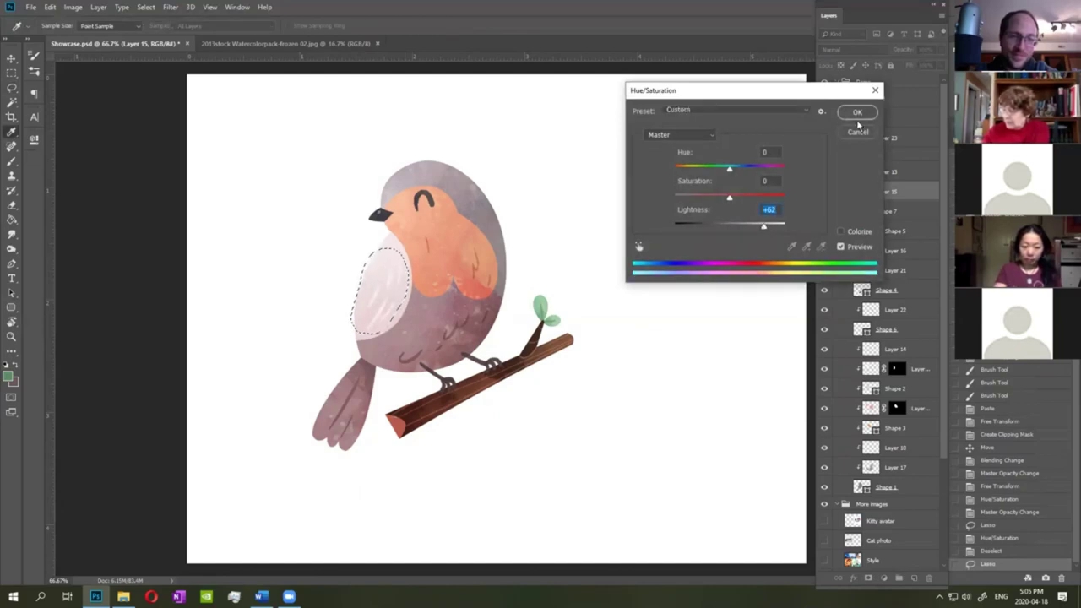
left_click(701, 225)
left_click(708, 225)
left_click(717, 227)
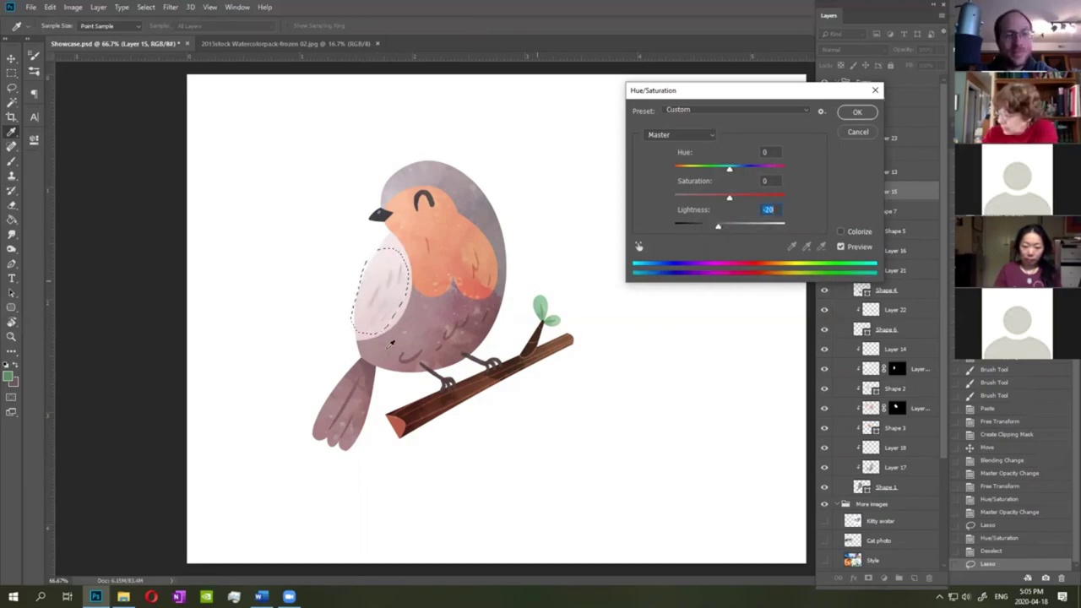
left_click(757, 226)
left_click(765, 227)
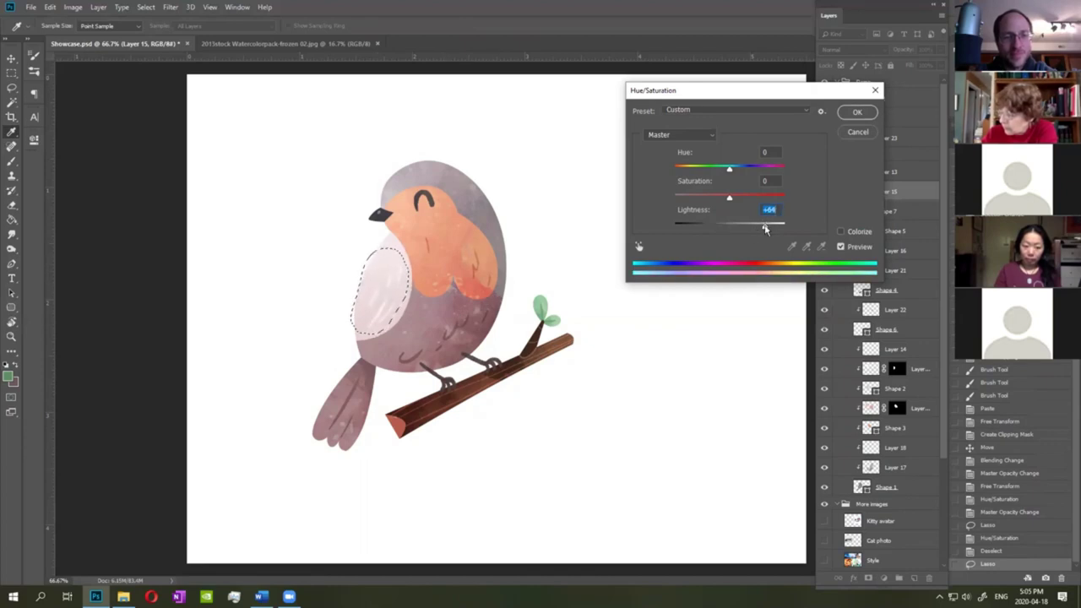
left_click(770, 227)
left_click(858, 112)
key("ctrl+d")
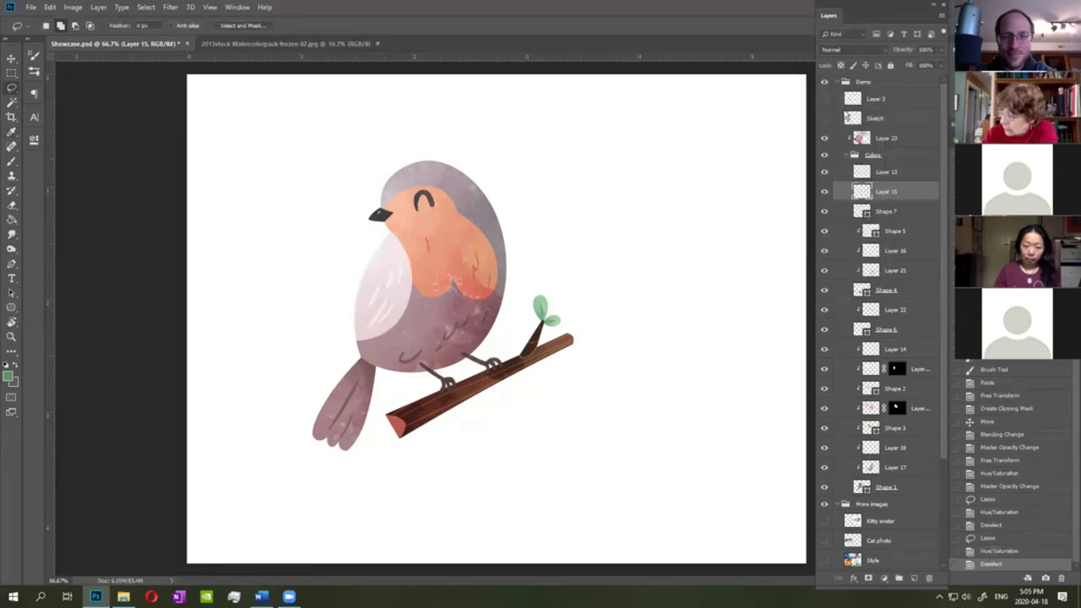